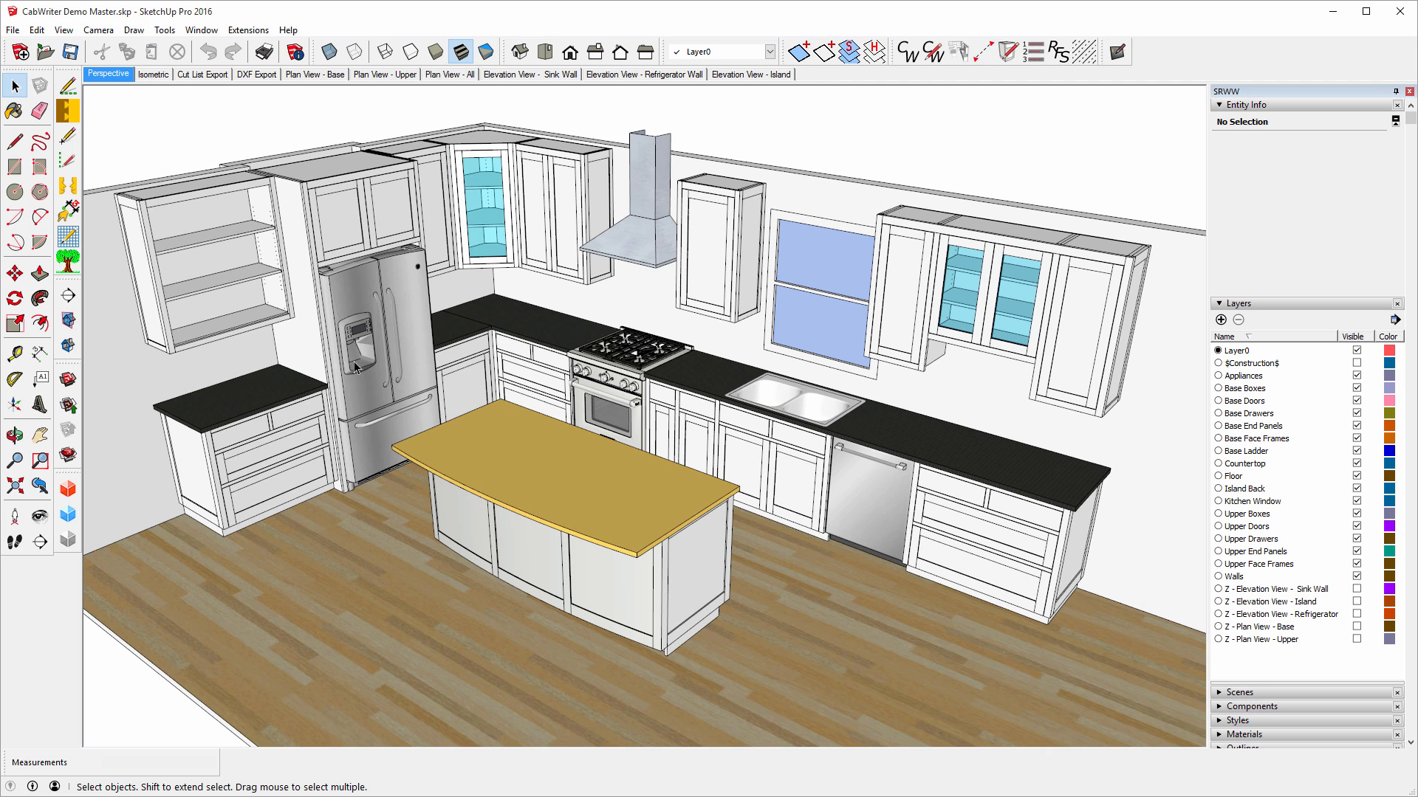
Hide the Appliances, Countertop, Floor and Island Back layers.
click(1356, 375)
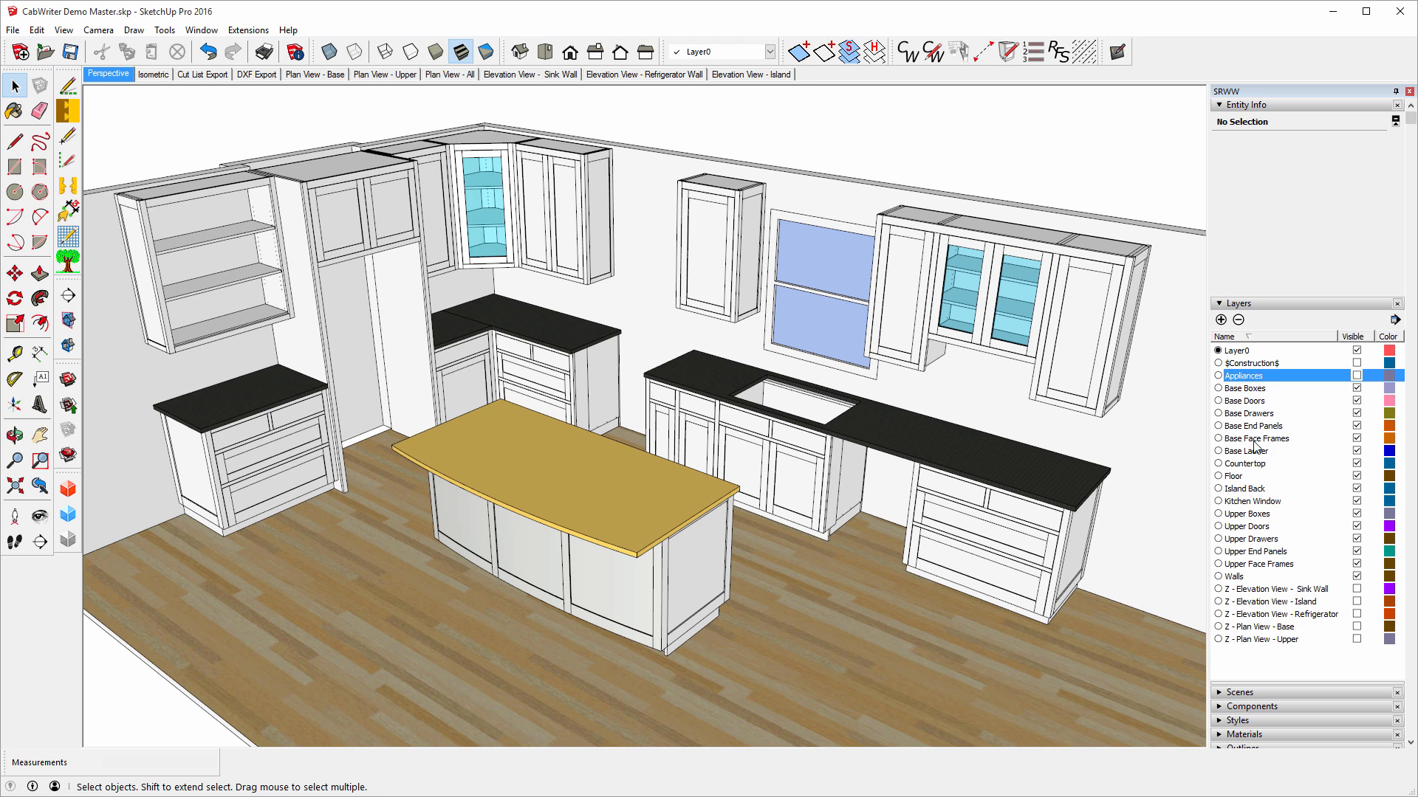
click(1356, 463)
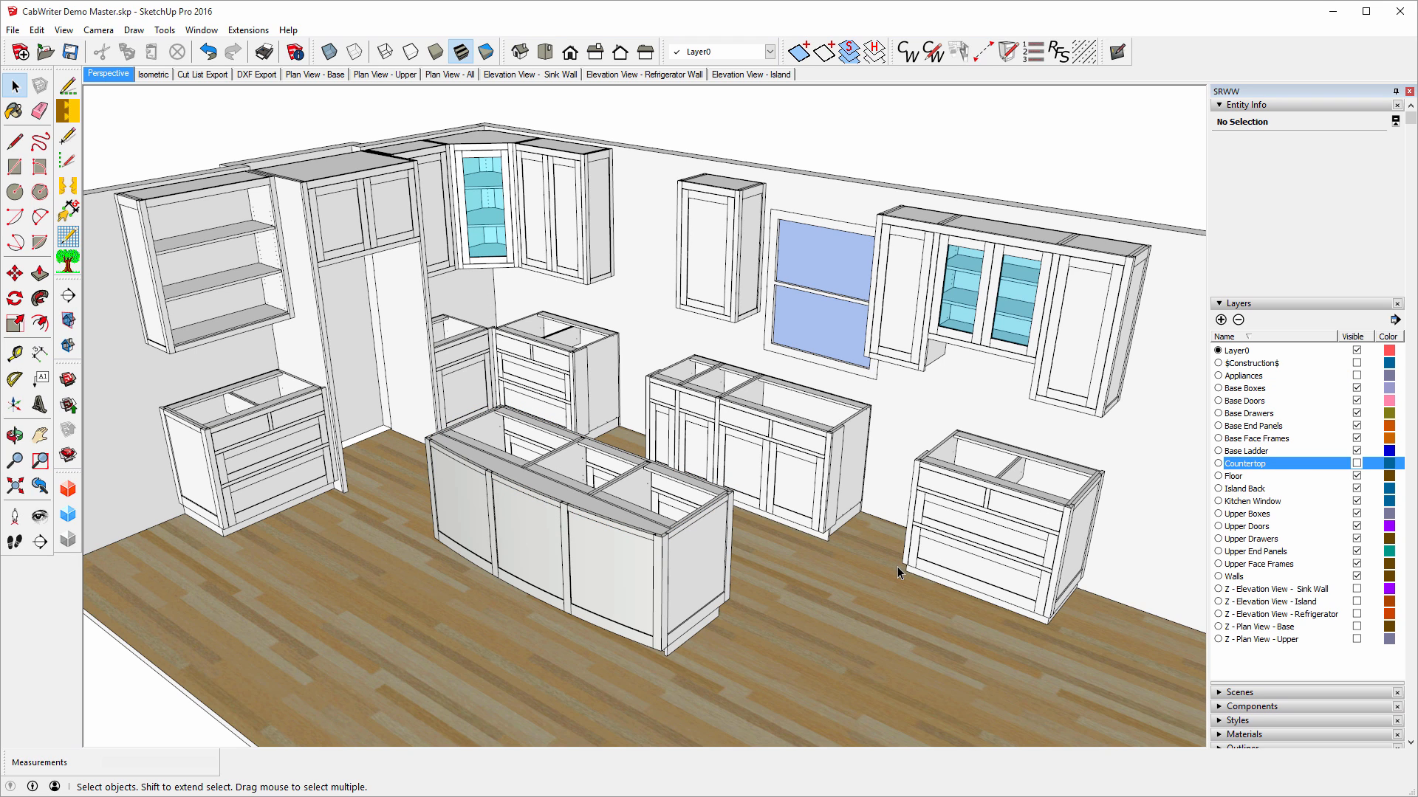
click(1356, 476)
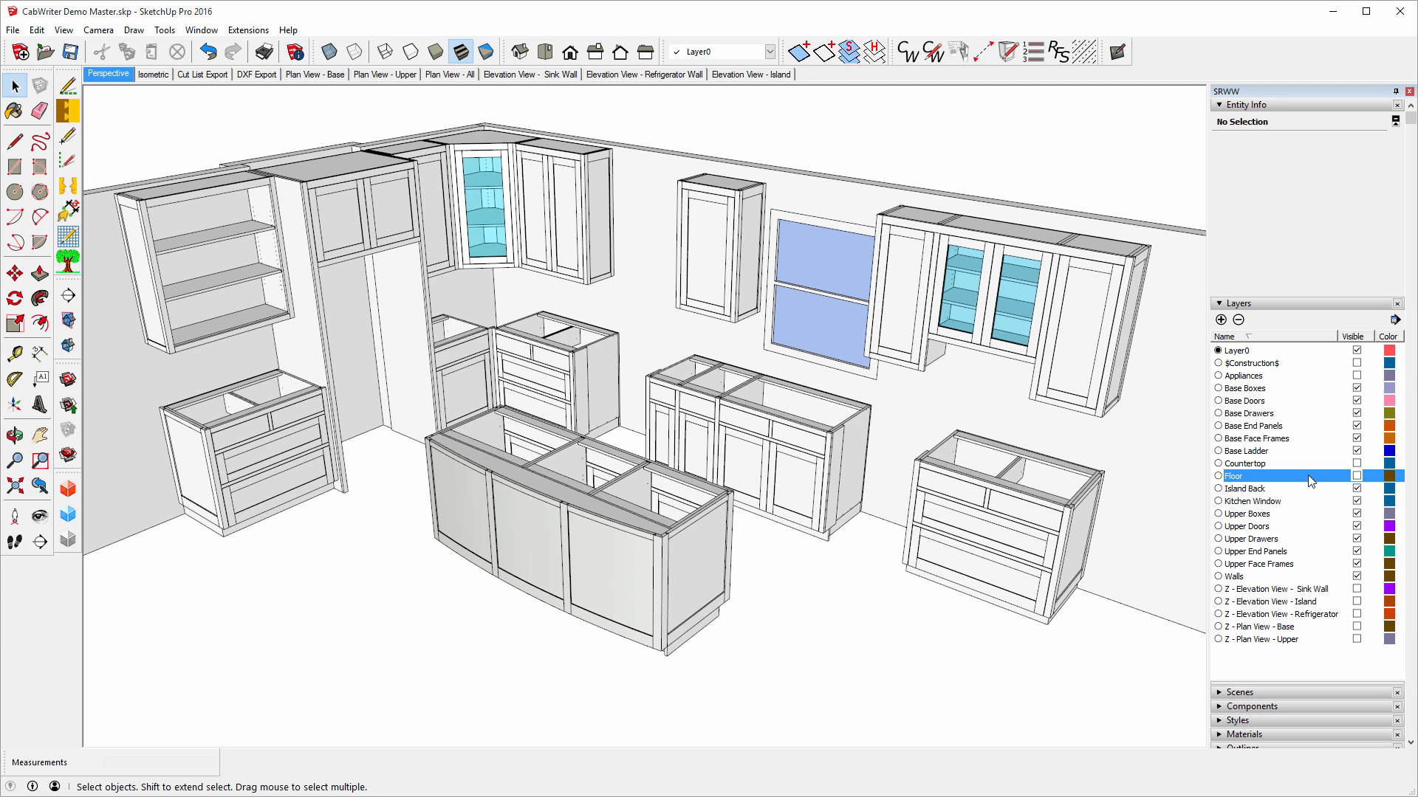
click(1356, 489)
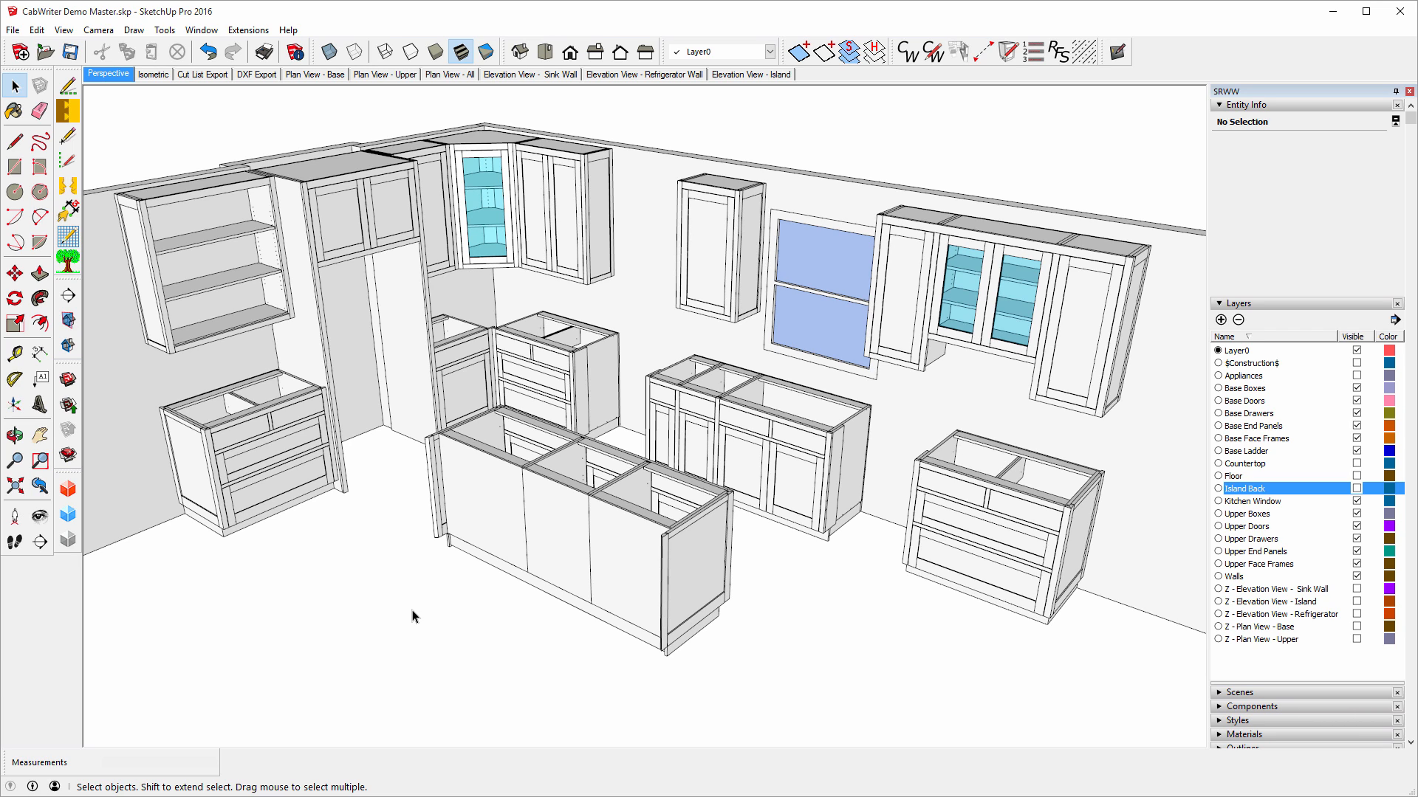
Select a drawer front on the base cabinet under the window.
click(693, 408)
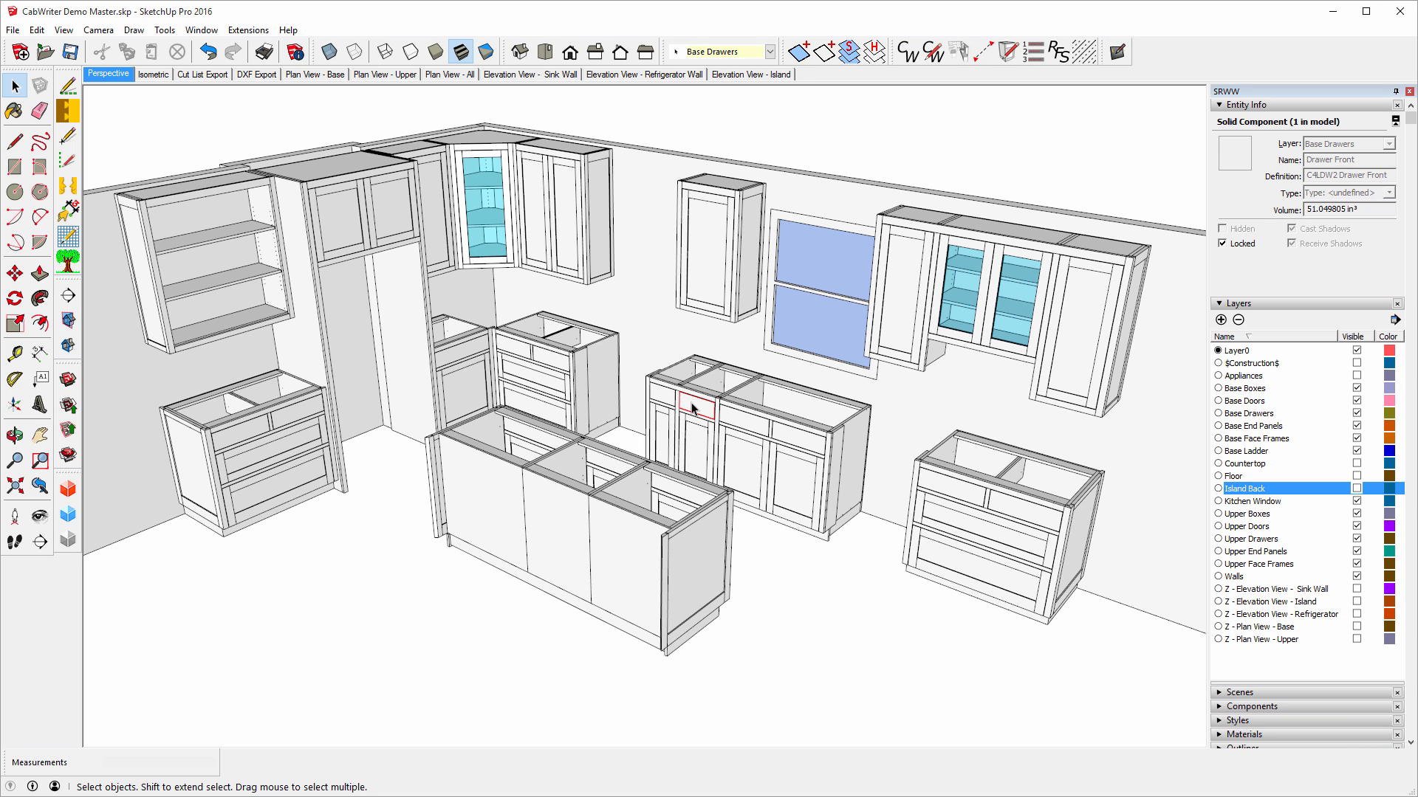
Use CabWriter > Select Cabinet to select the drawer's whole base cabinet, then pick an island panel.
right_click(693, 408)
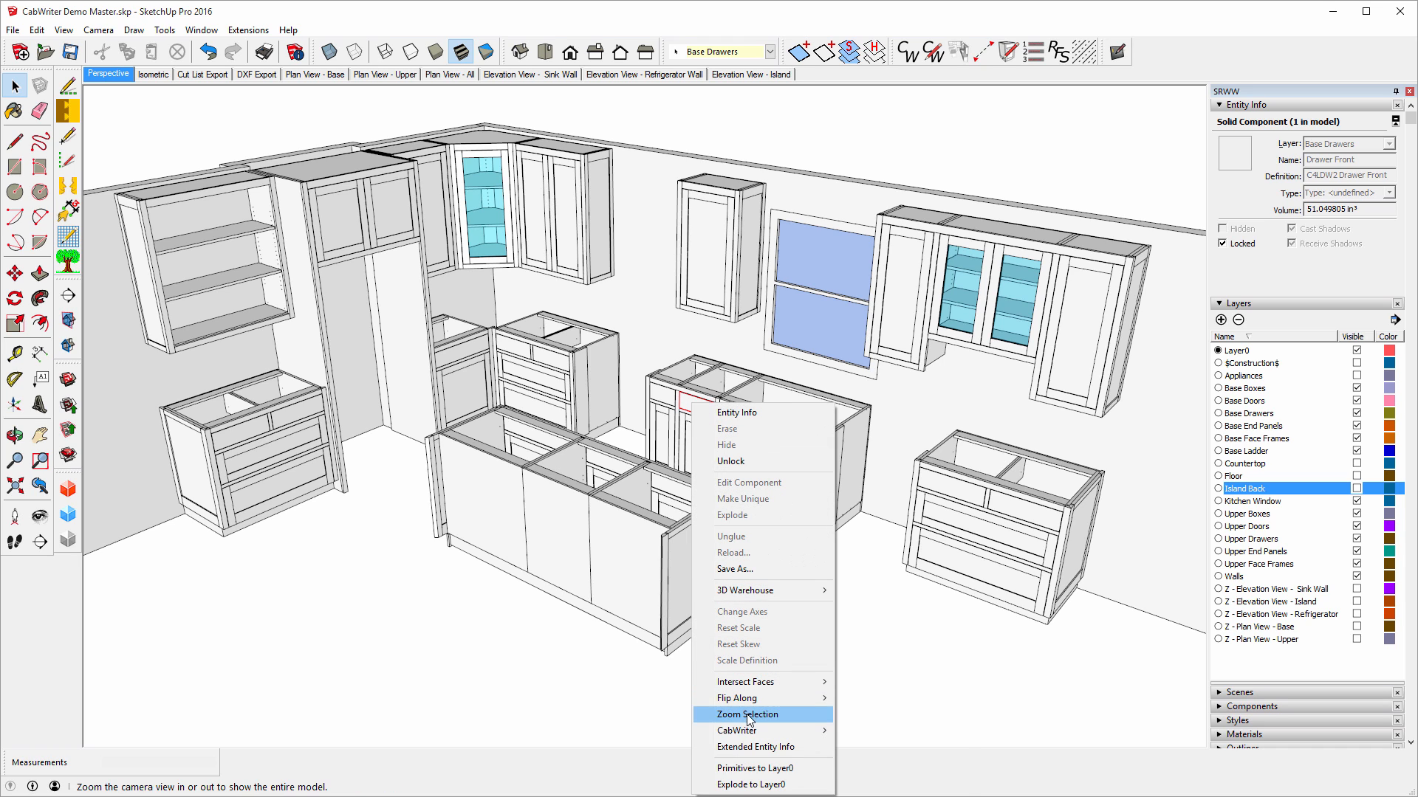
mouse_move(755, 731)
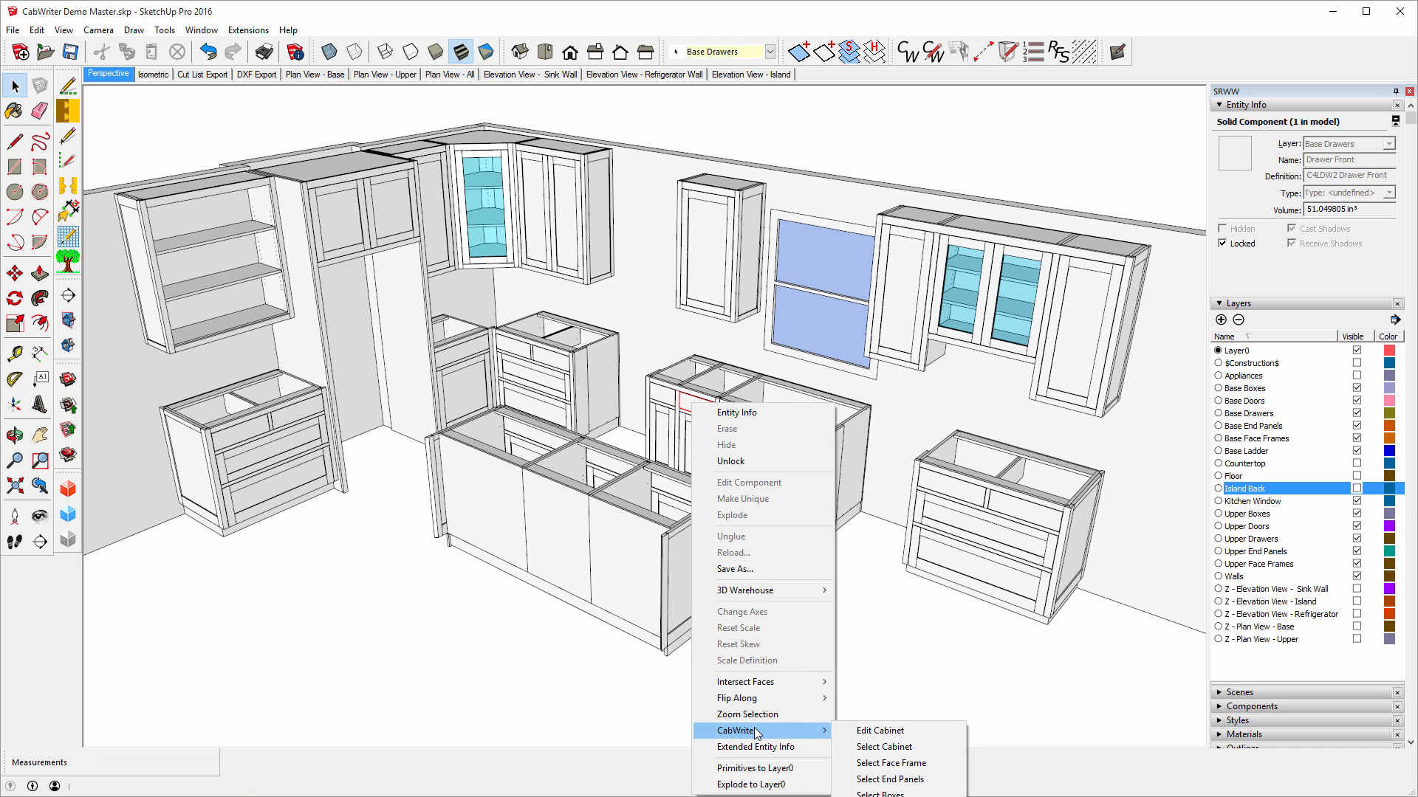
click(869, 747)
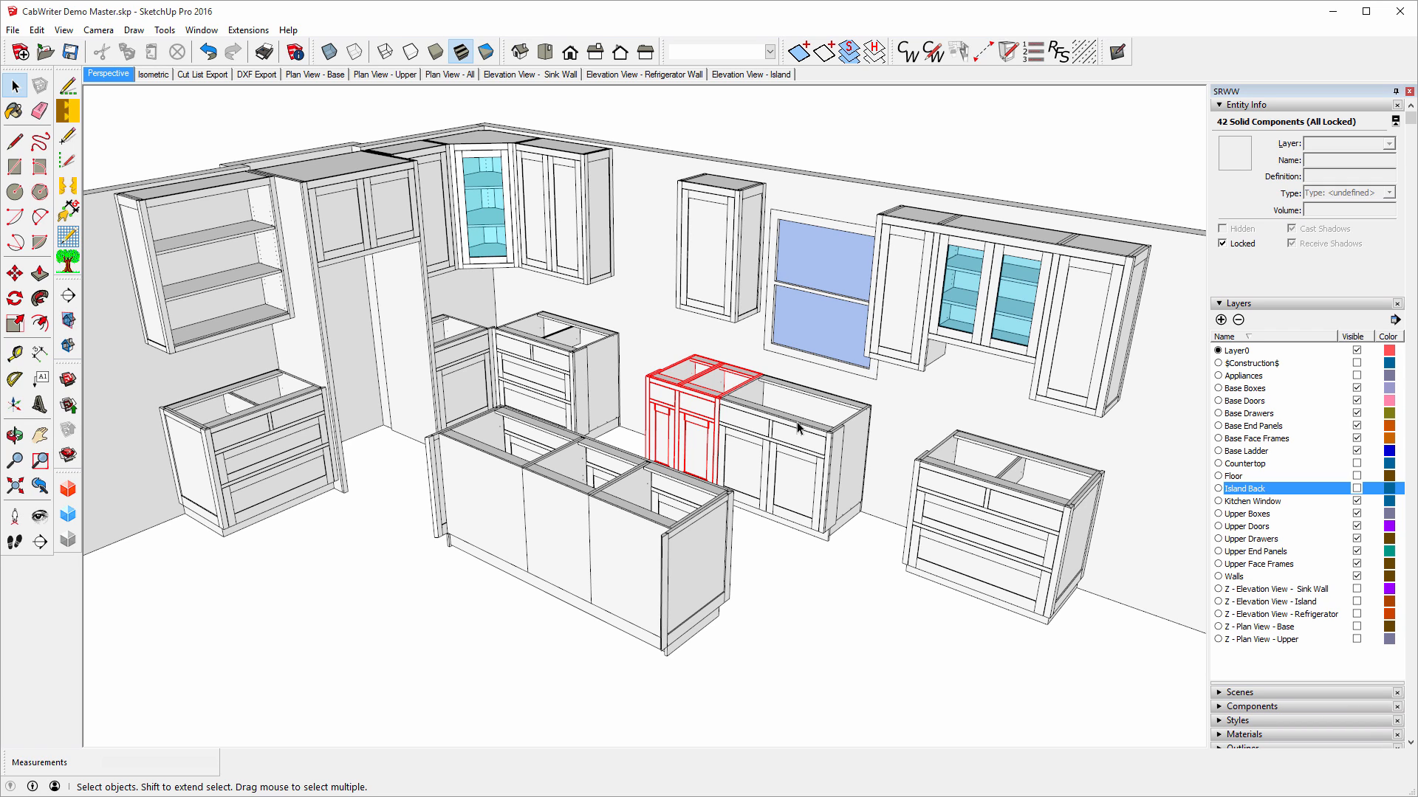
click(550, 533)
right_click(551, 533)
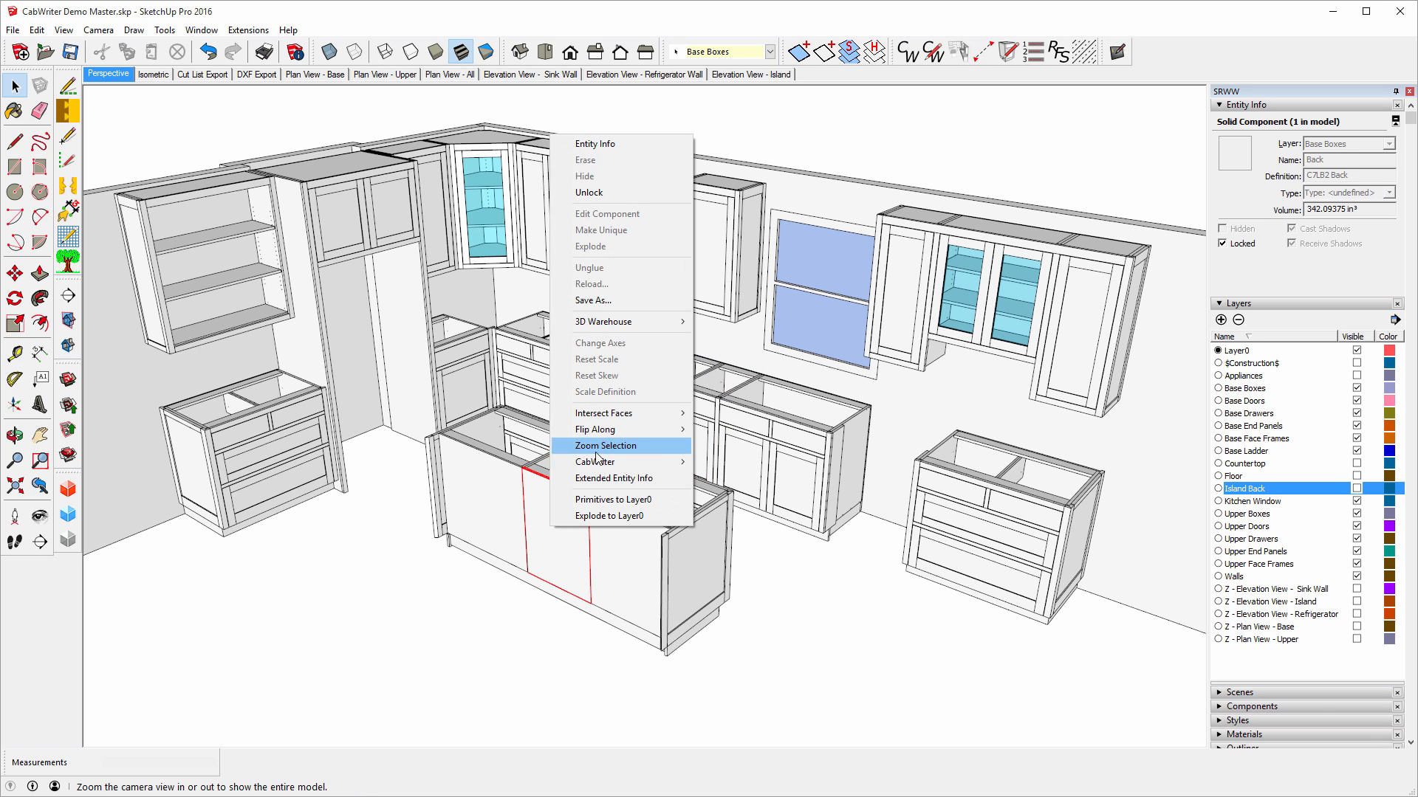
mouse_move(627, 463)
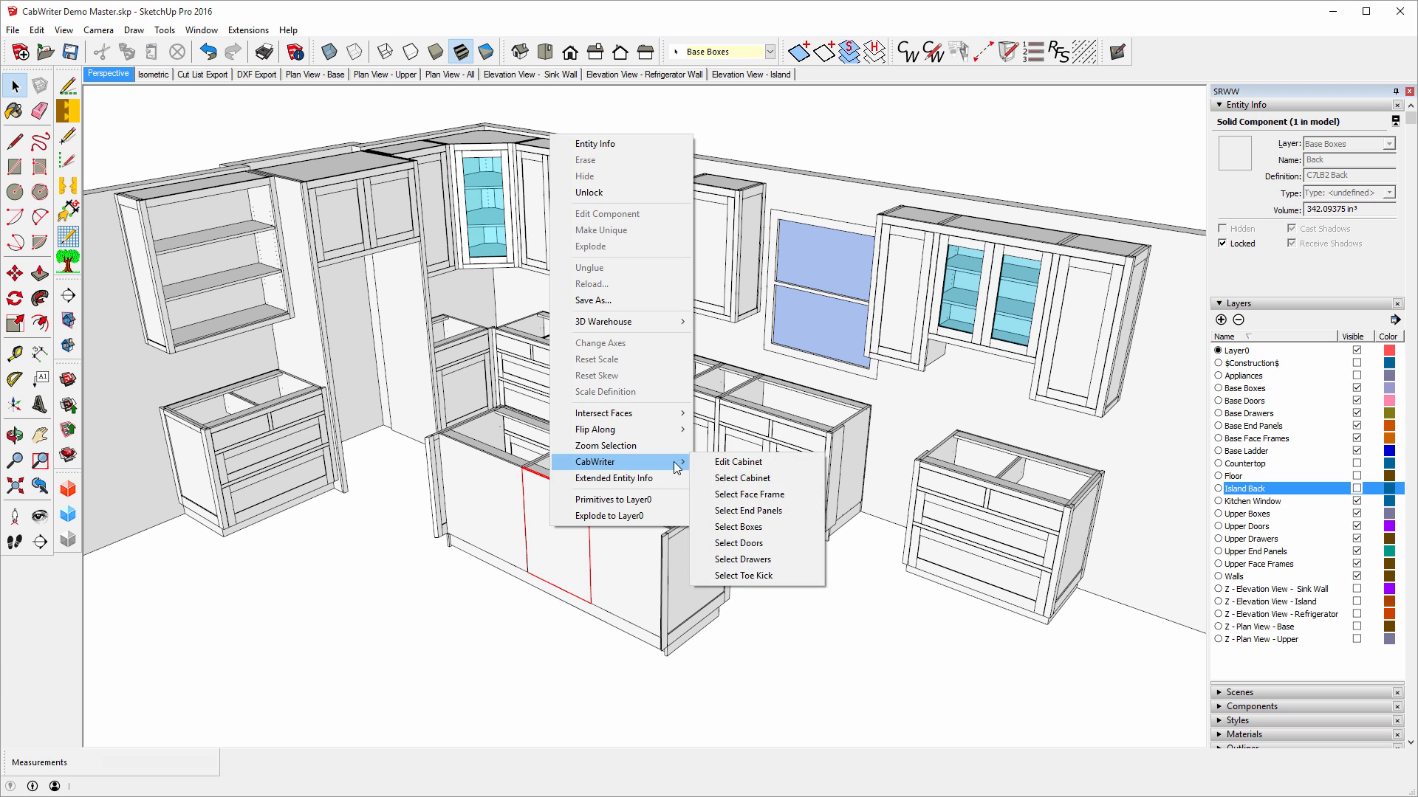
click(745, 481)
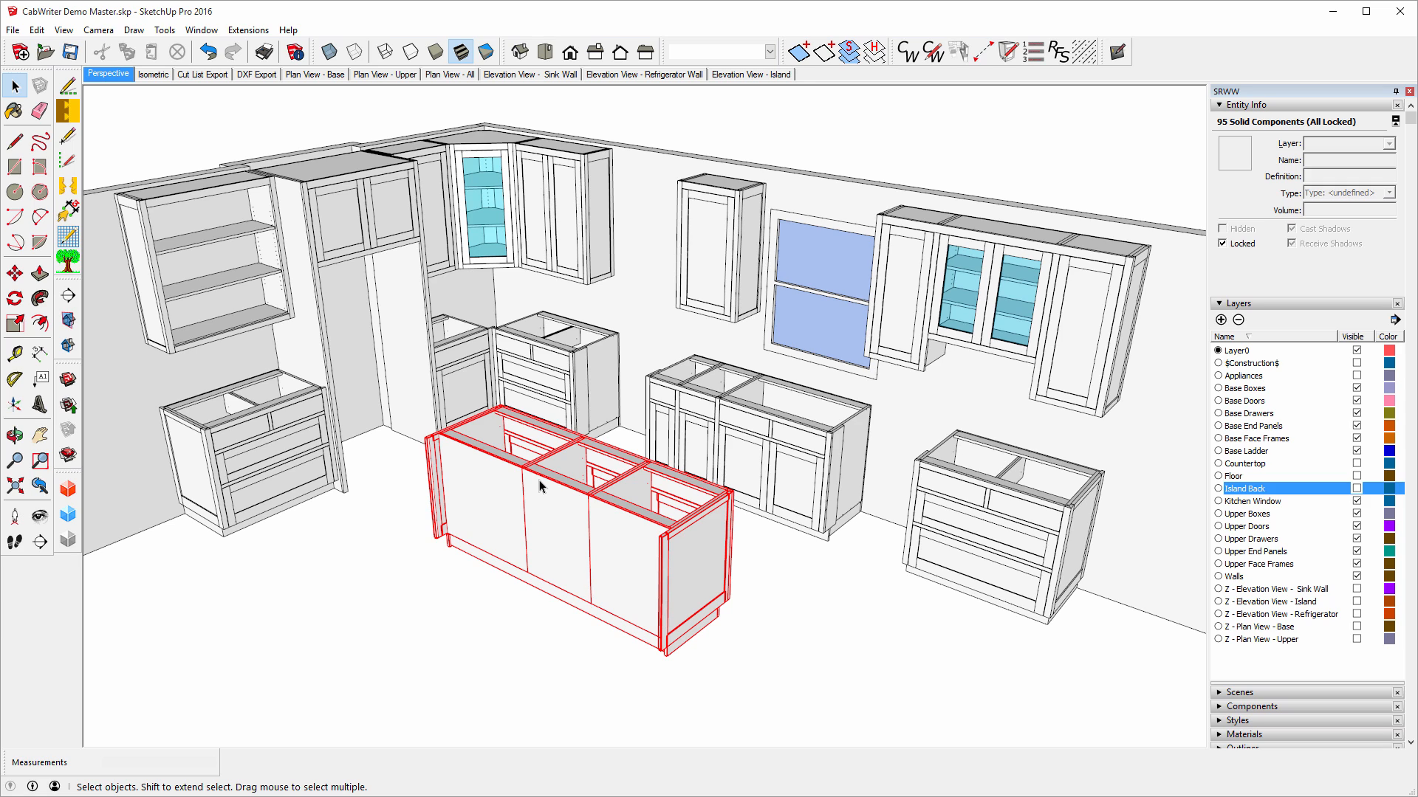
click(794, 642)
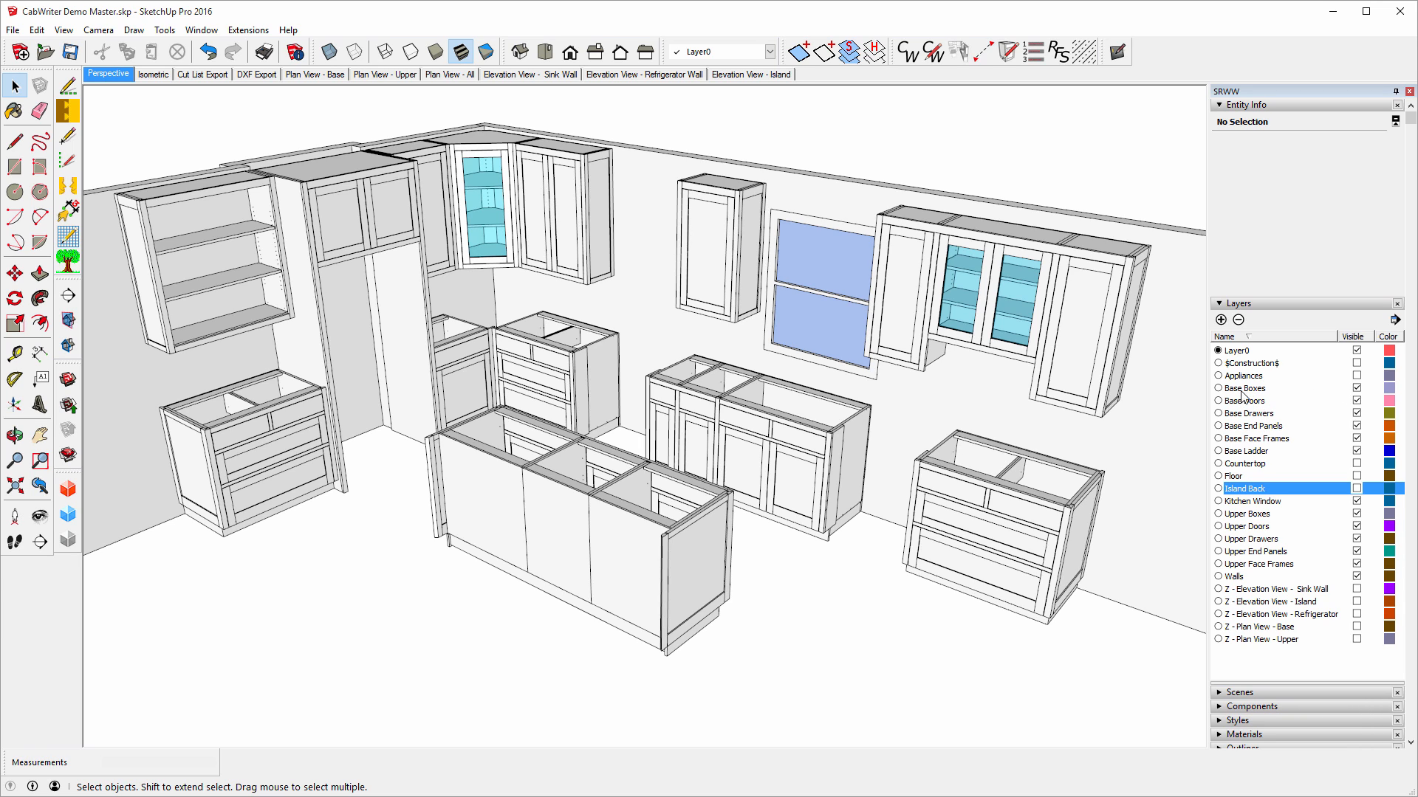
Hide all layers, then show Base Boxes, Doors, Drawers, End Panels, Face Frames and Ladder.
click(874, 52)
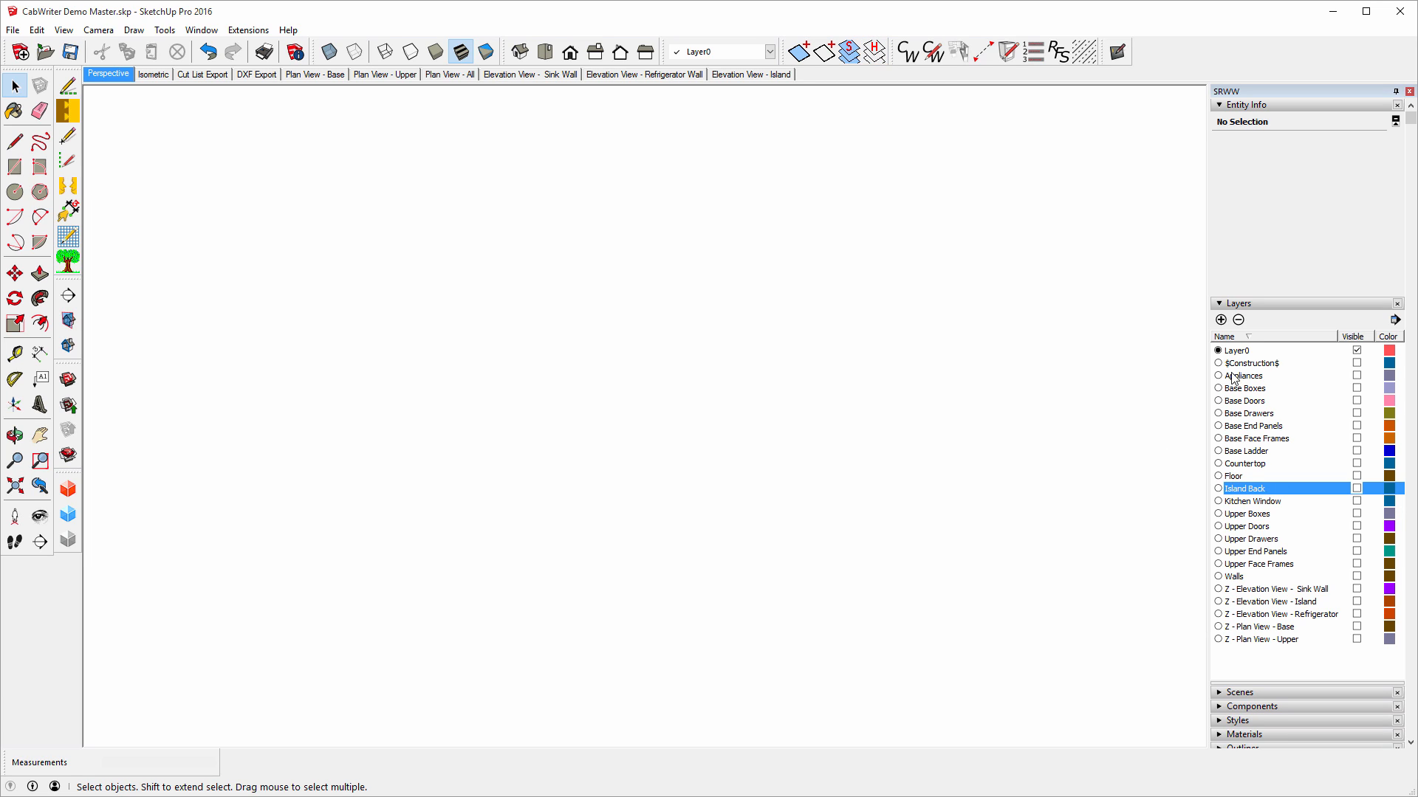
click(1356, 388)
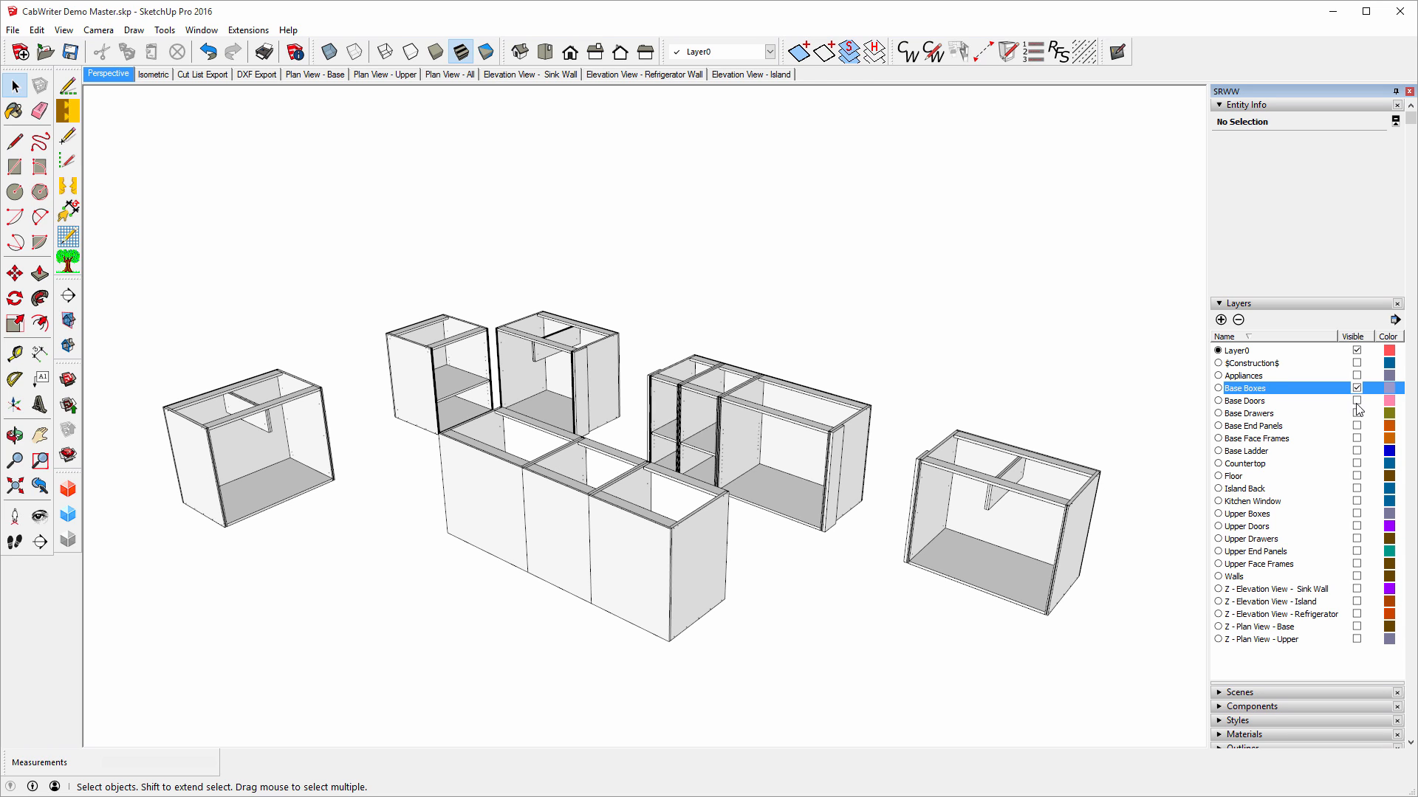
click(1357, 401)
click(1357, 413)
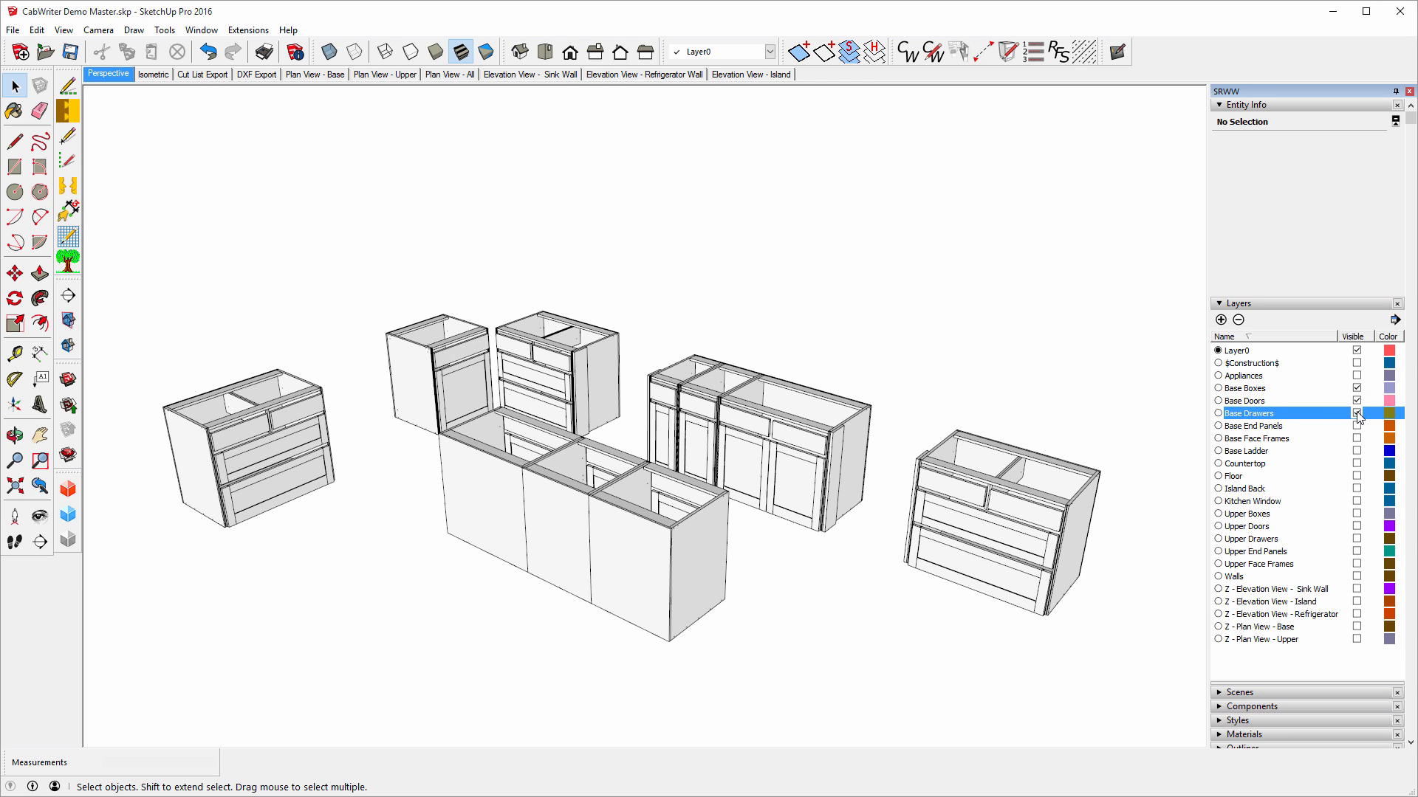
click(1357, 426)
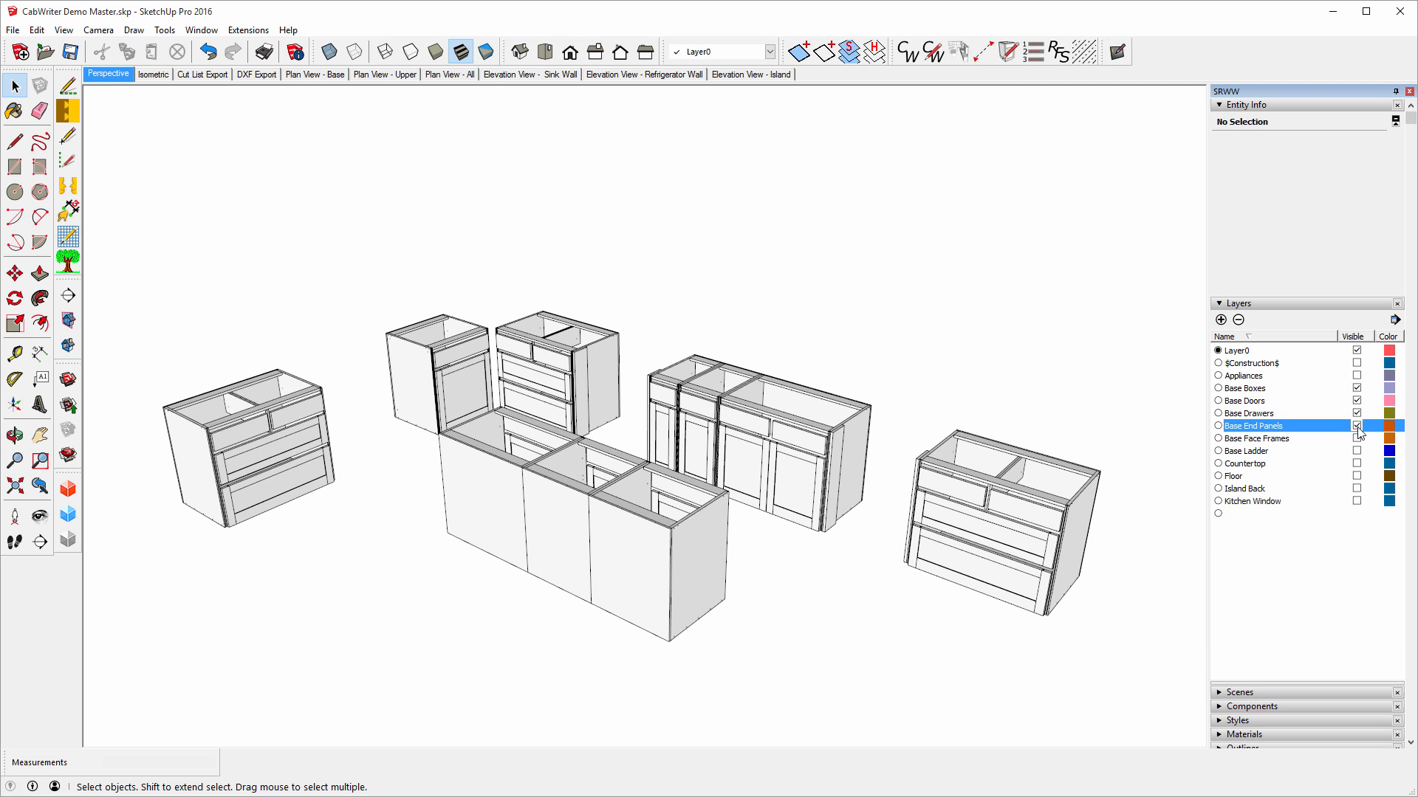
click(1357, 439)
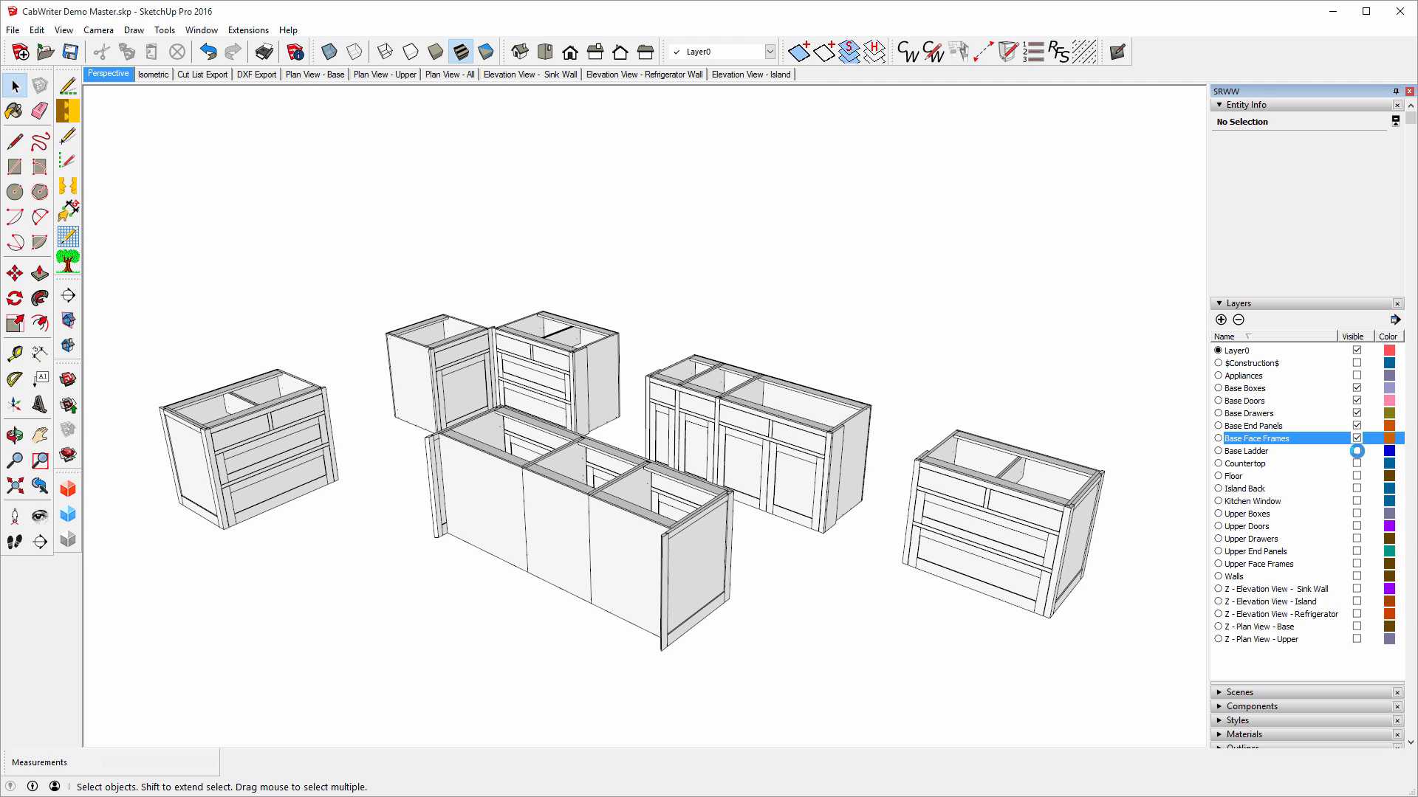
click(1357, 451)
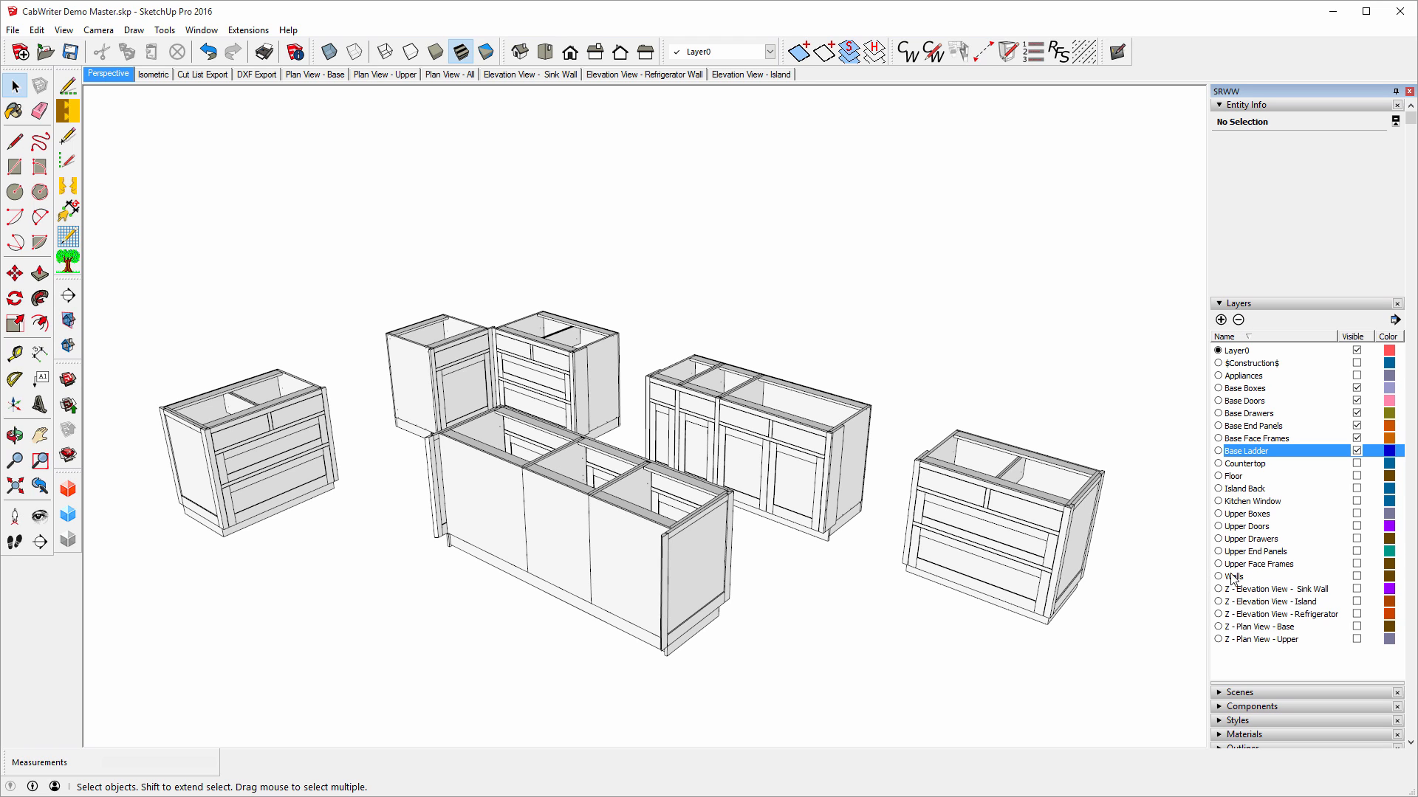
Show the Upper Face Frames, End Panels, Drawers, Doors and Boxes layers.
click(1357, 564)
click(1357, 551)
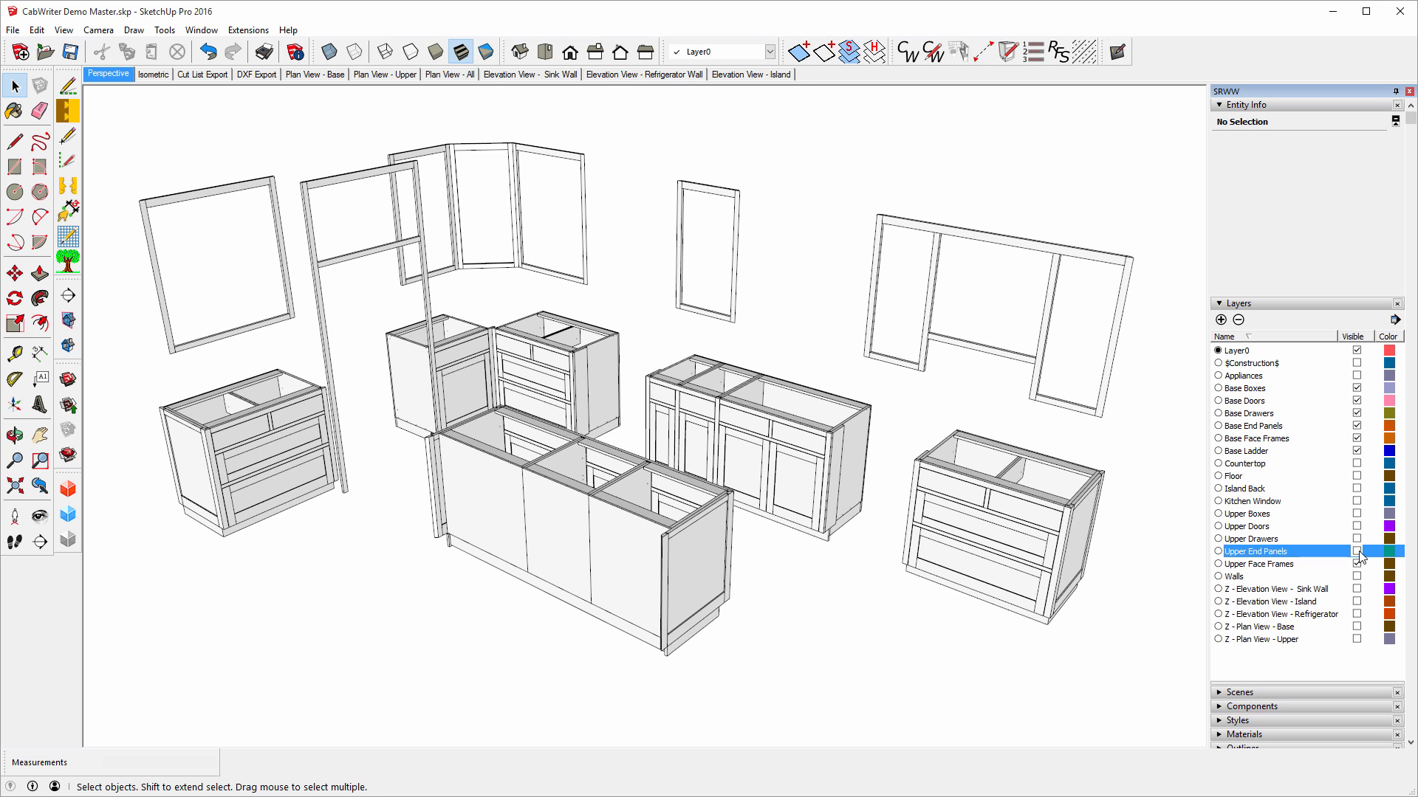
click(1357, 538)
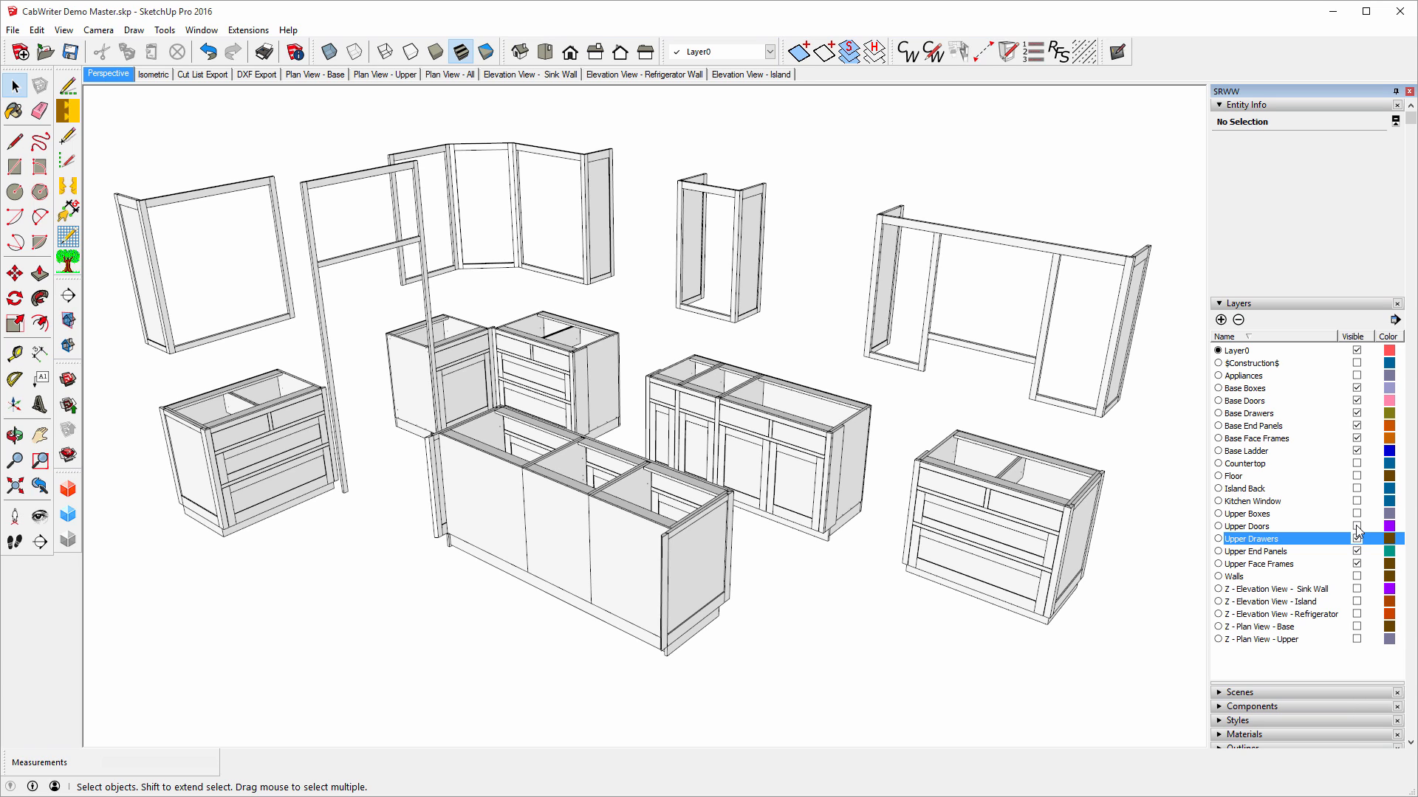
click(1357, 527)
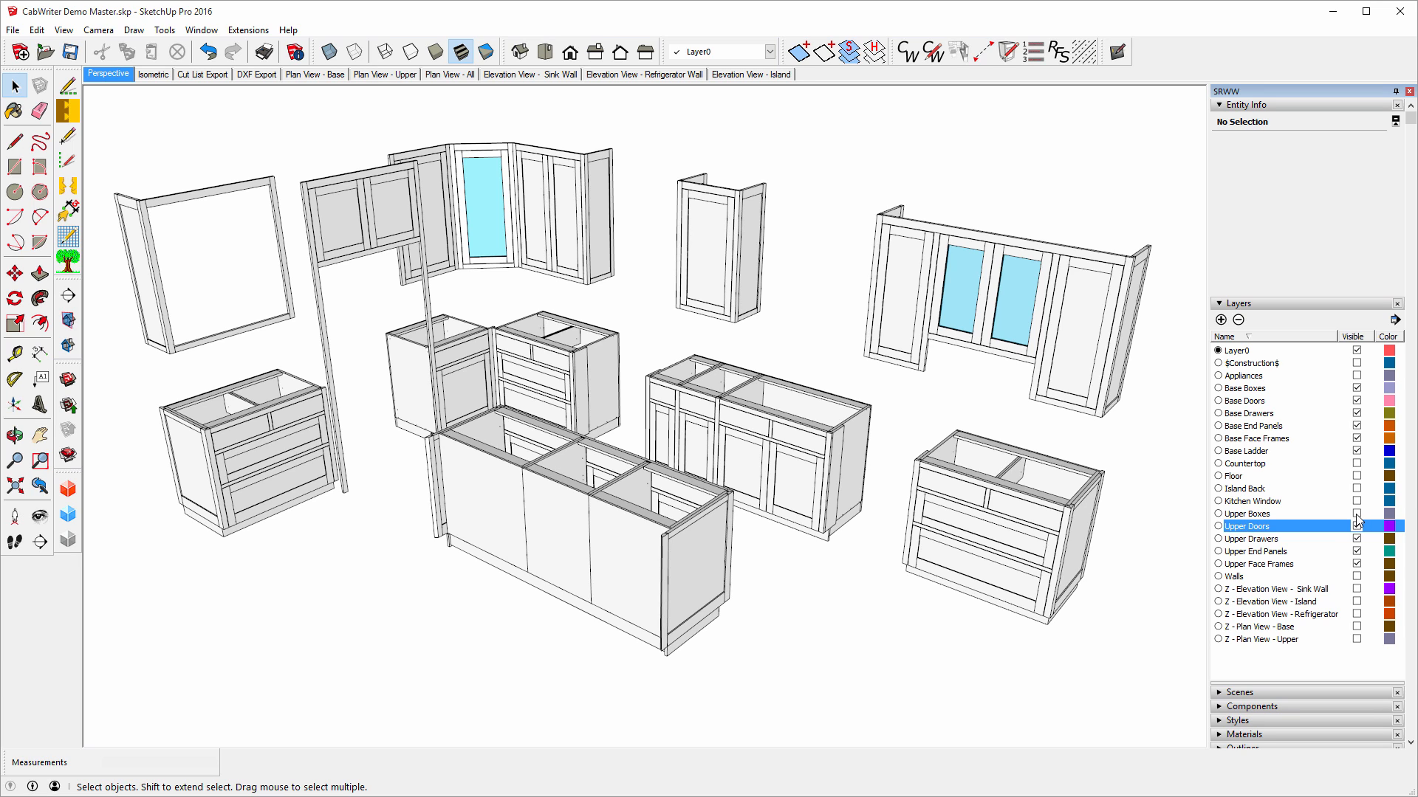
click(1355, 515)
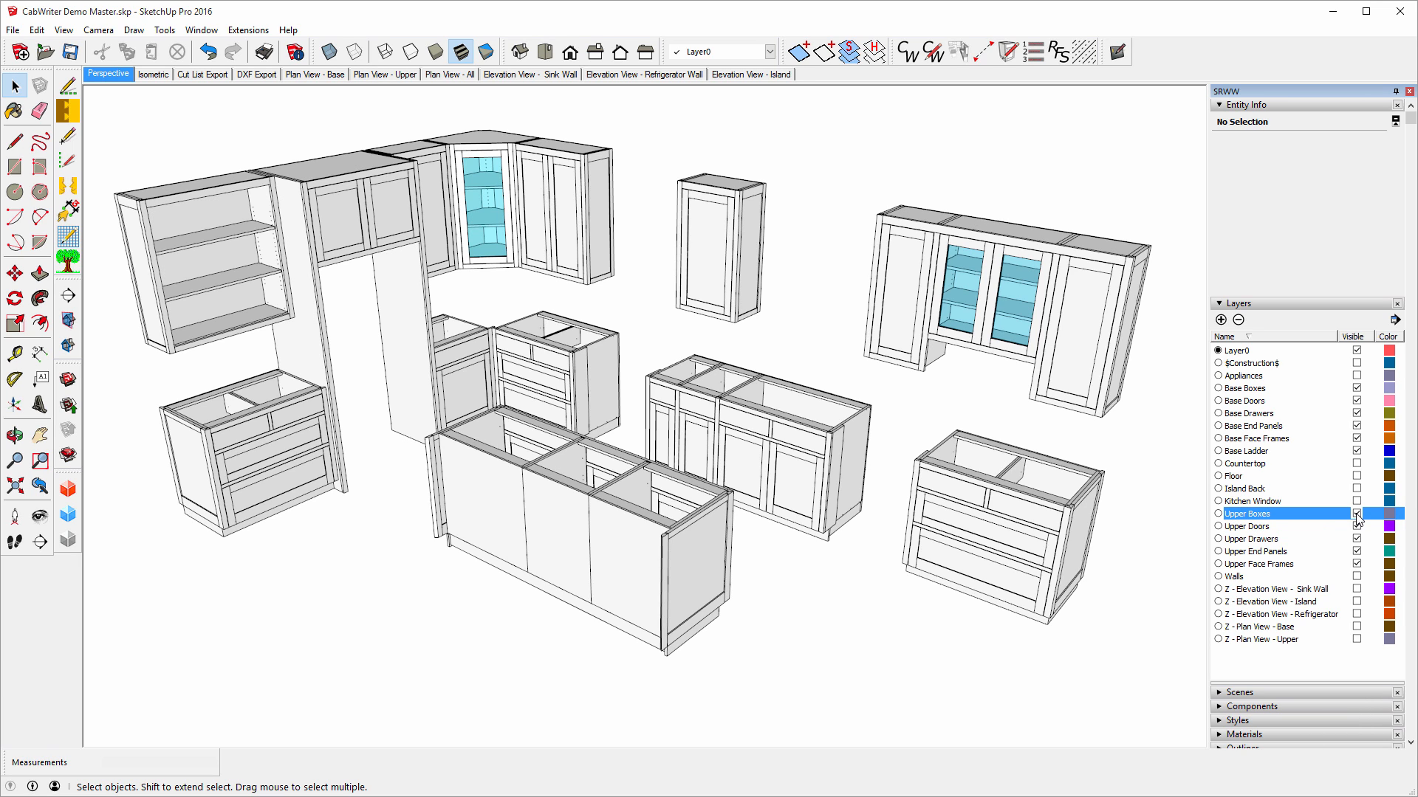
Show the Walls layer again and switch to the Isometric scene.
click(1356, 578)
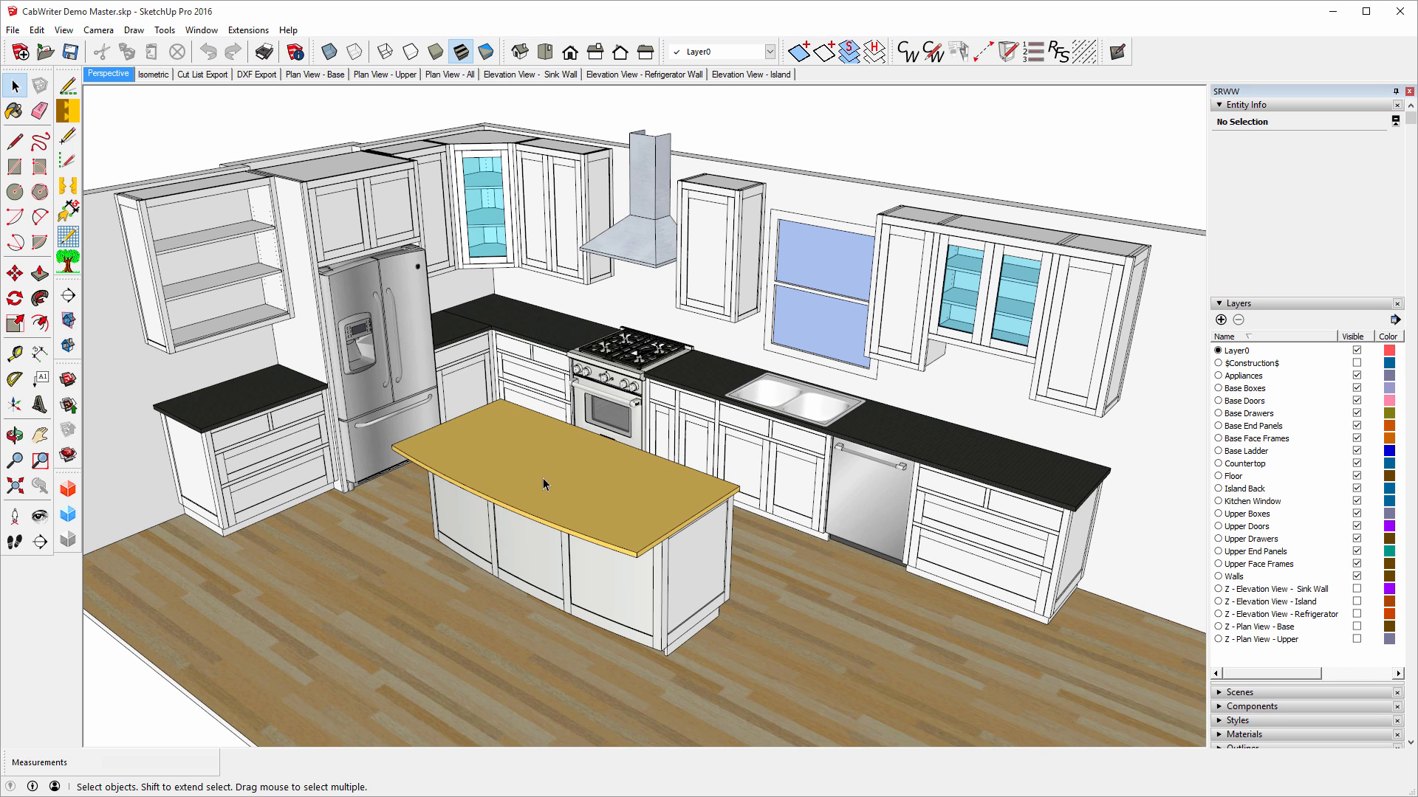
click(152, 75)
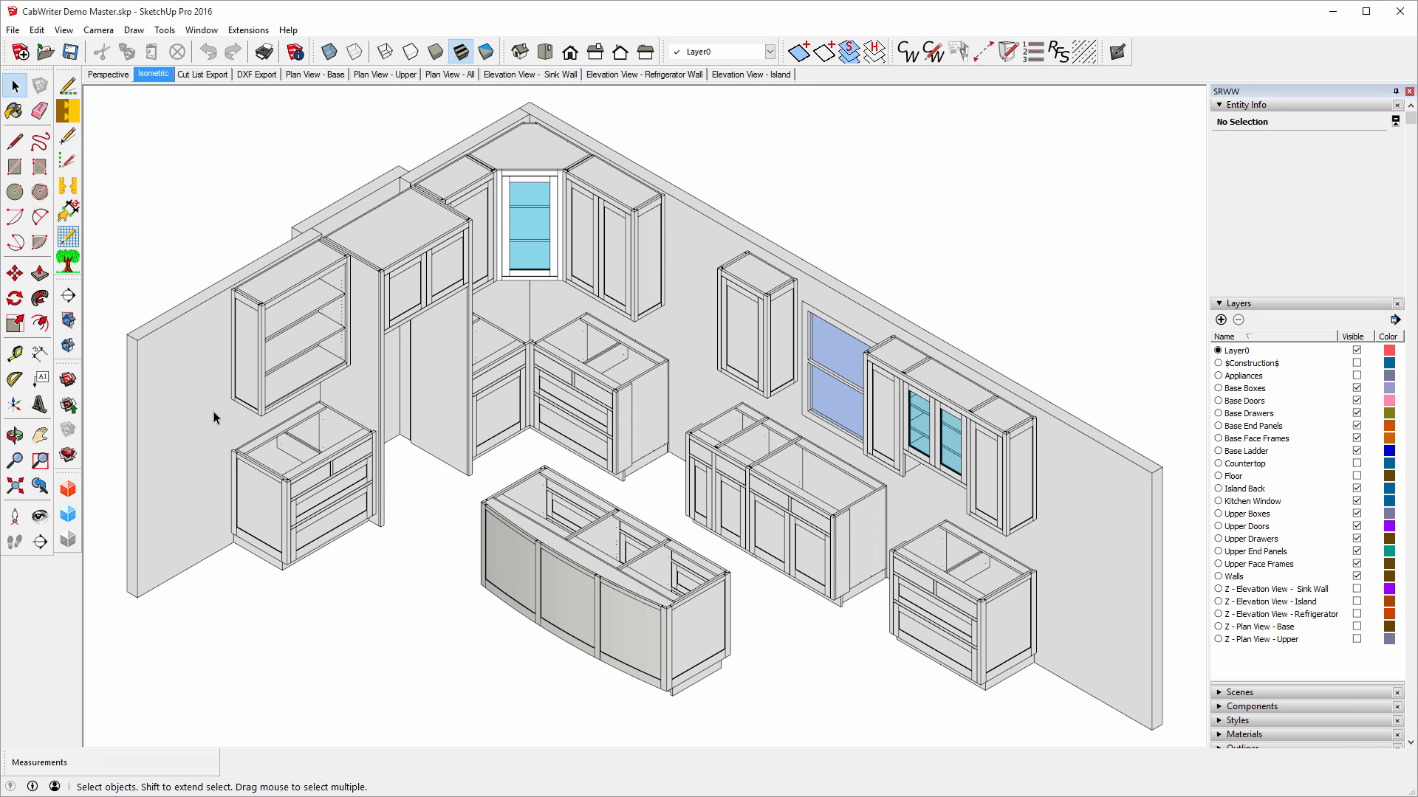
Measure 79 1/2 inches from the wall corner, then switch to the Cut List Export scene.
click(15, 354)
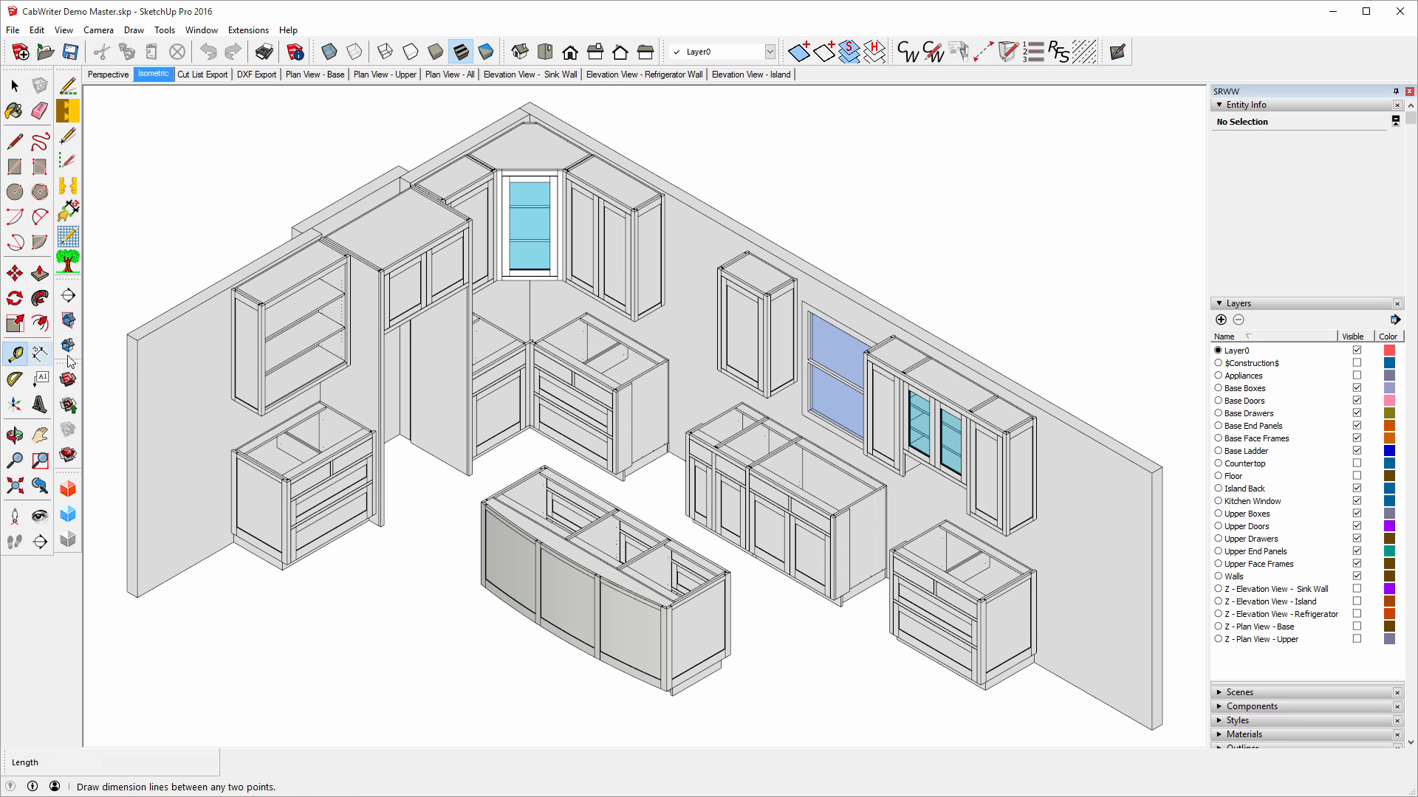
click(138, 339)
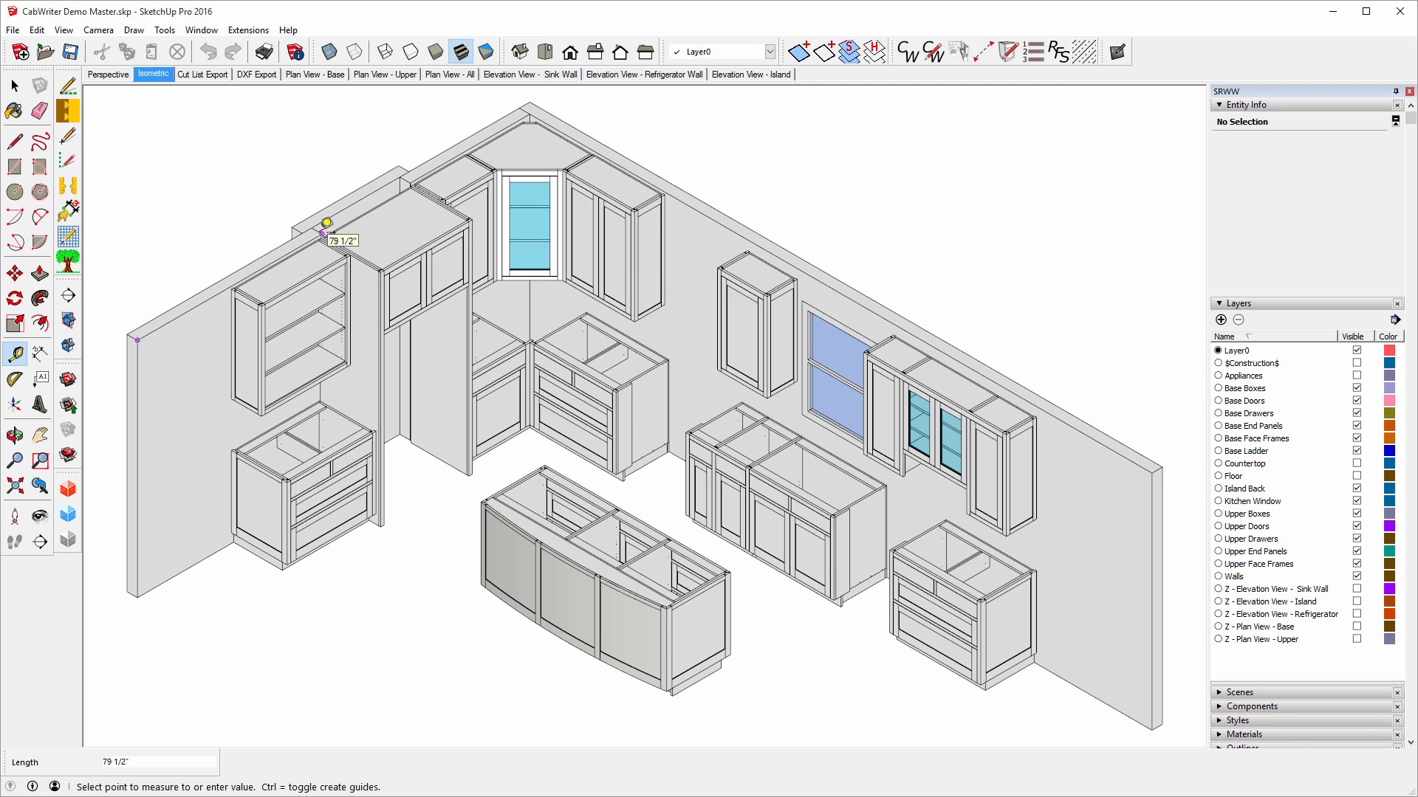
click(326, 223)
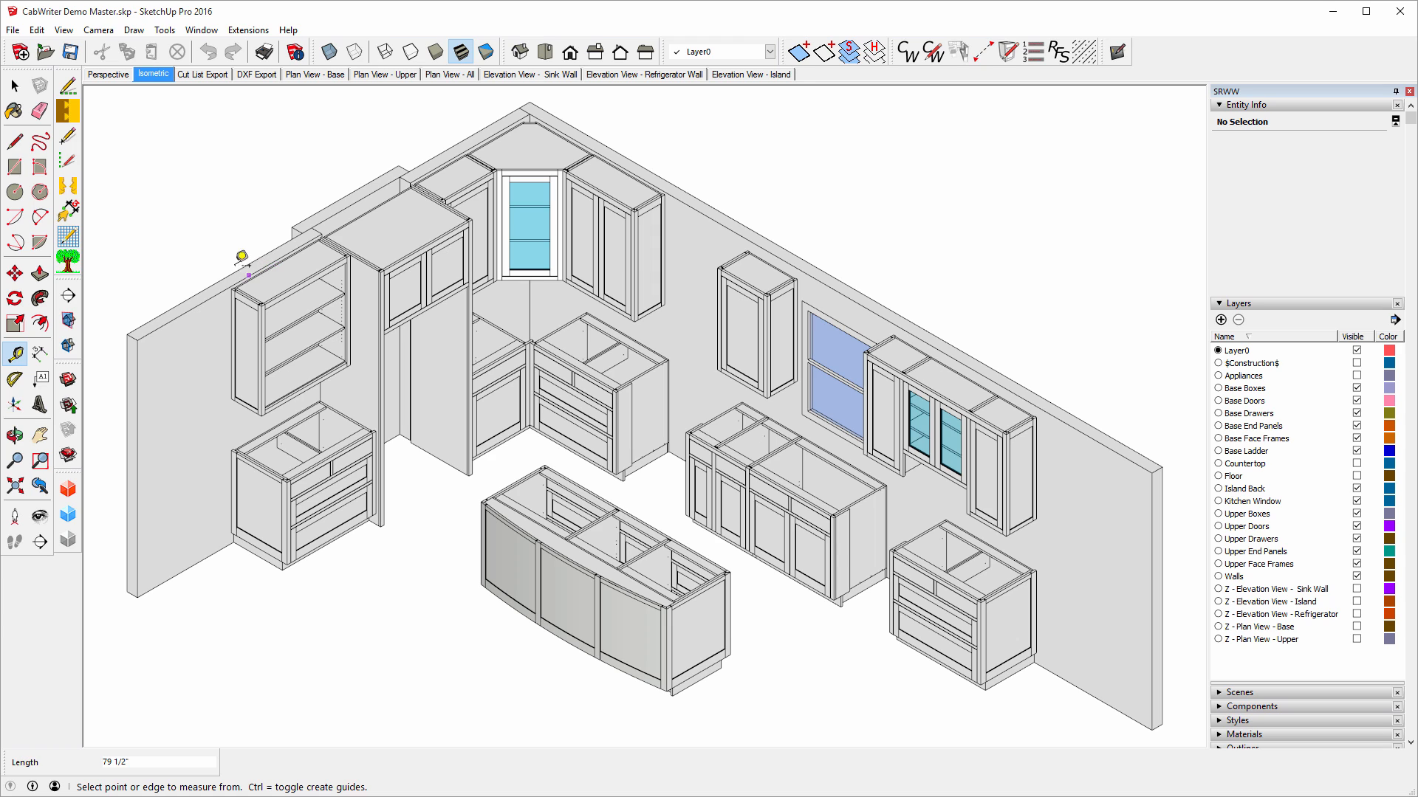
click(15, 86)
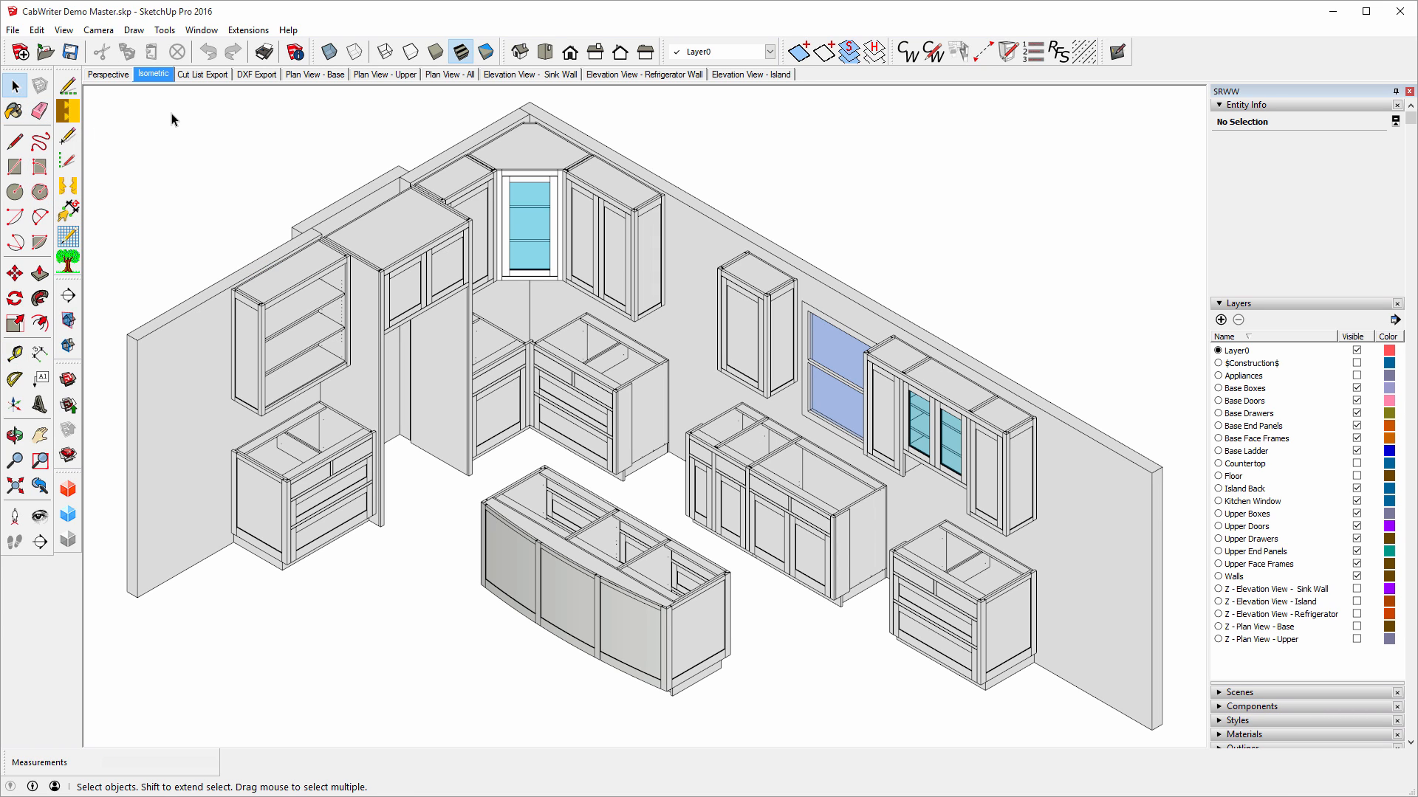
click(207, 76)
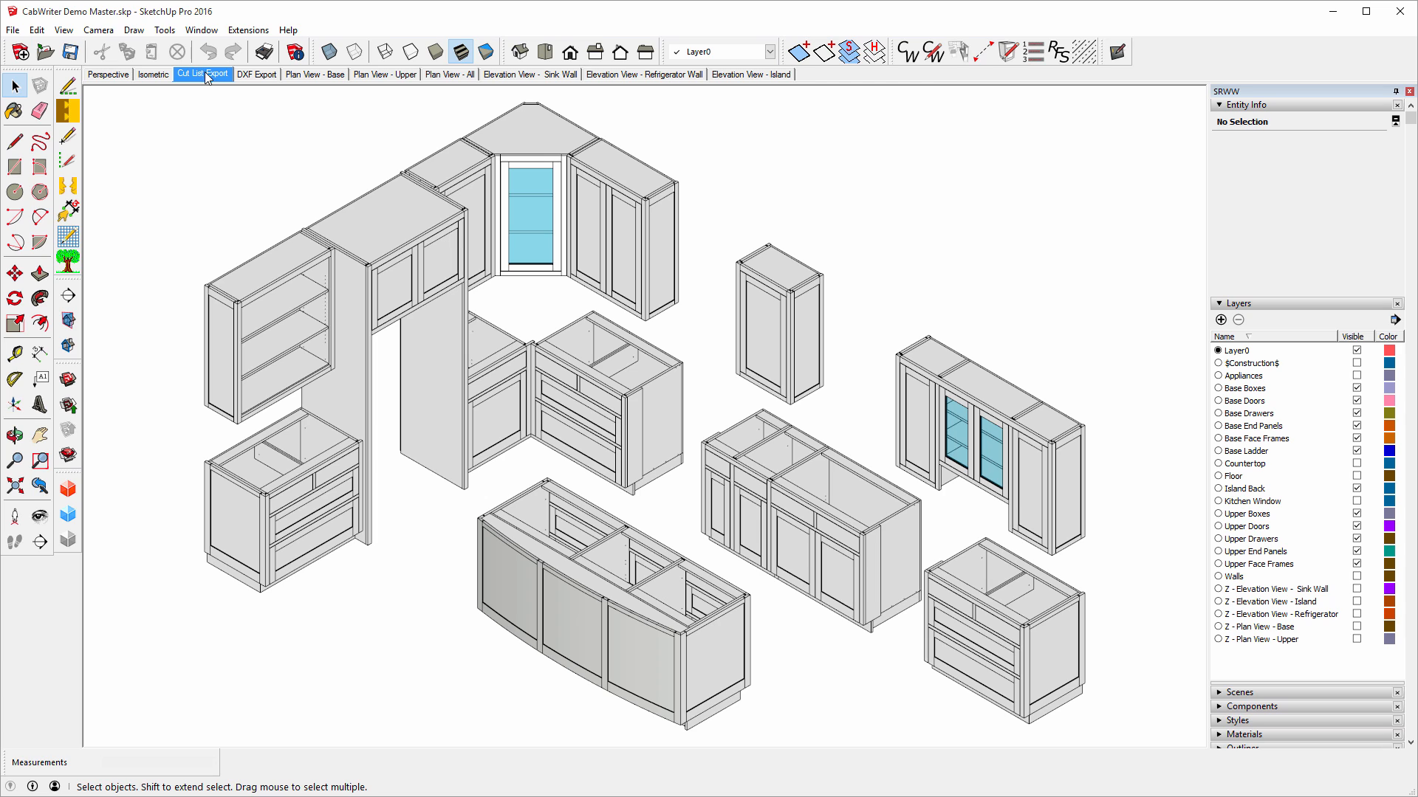
Select all cabinets, export them to CutList Plus fx as CabWriter Demo Master.cwx, then deselect.
click(41, 33)
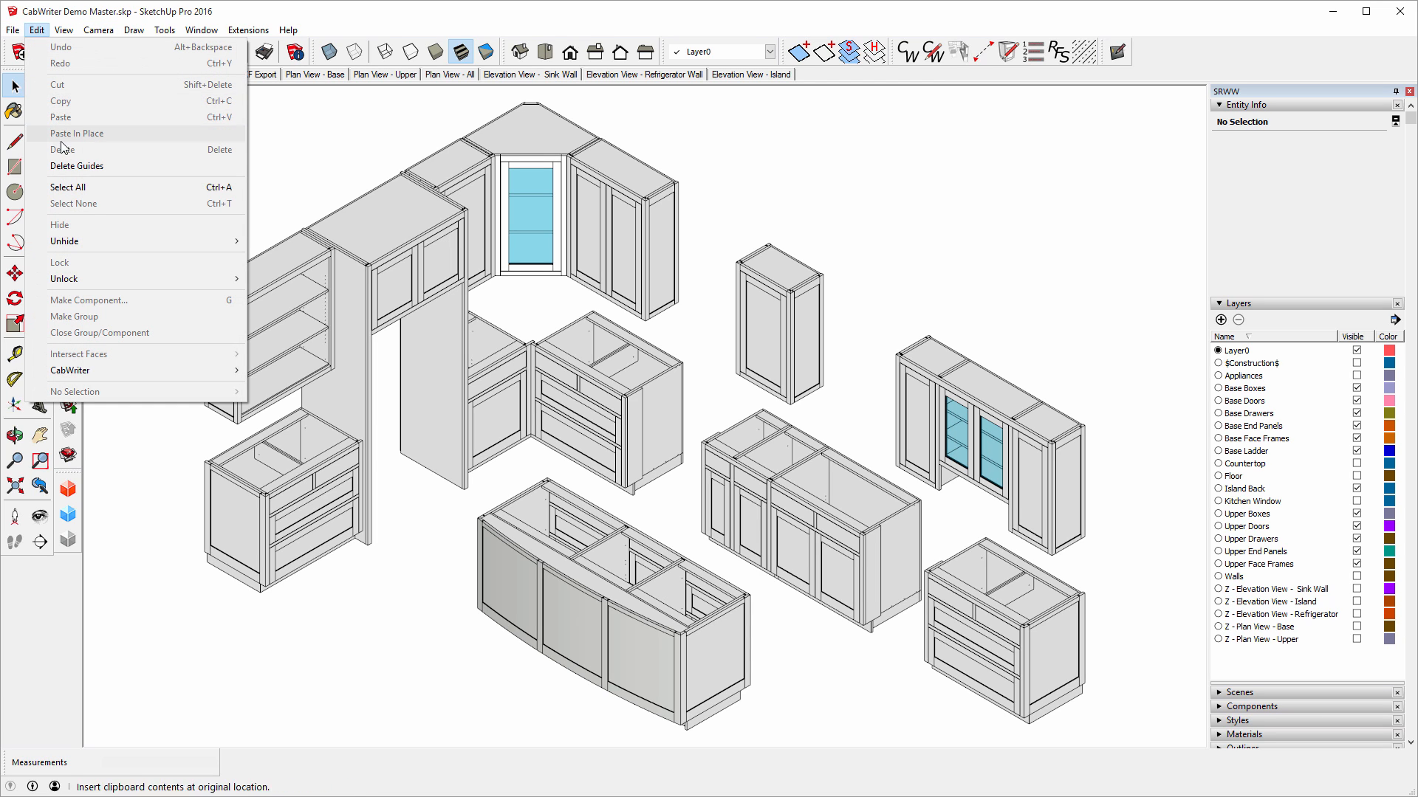
click(82, 189)
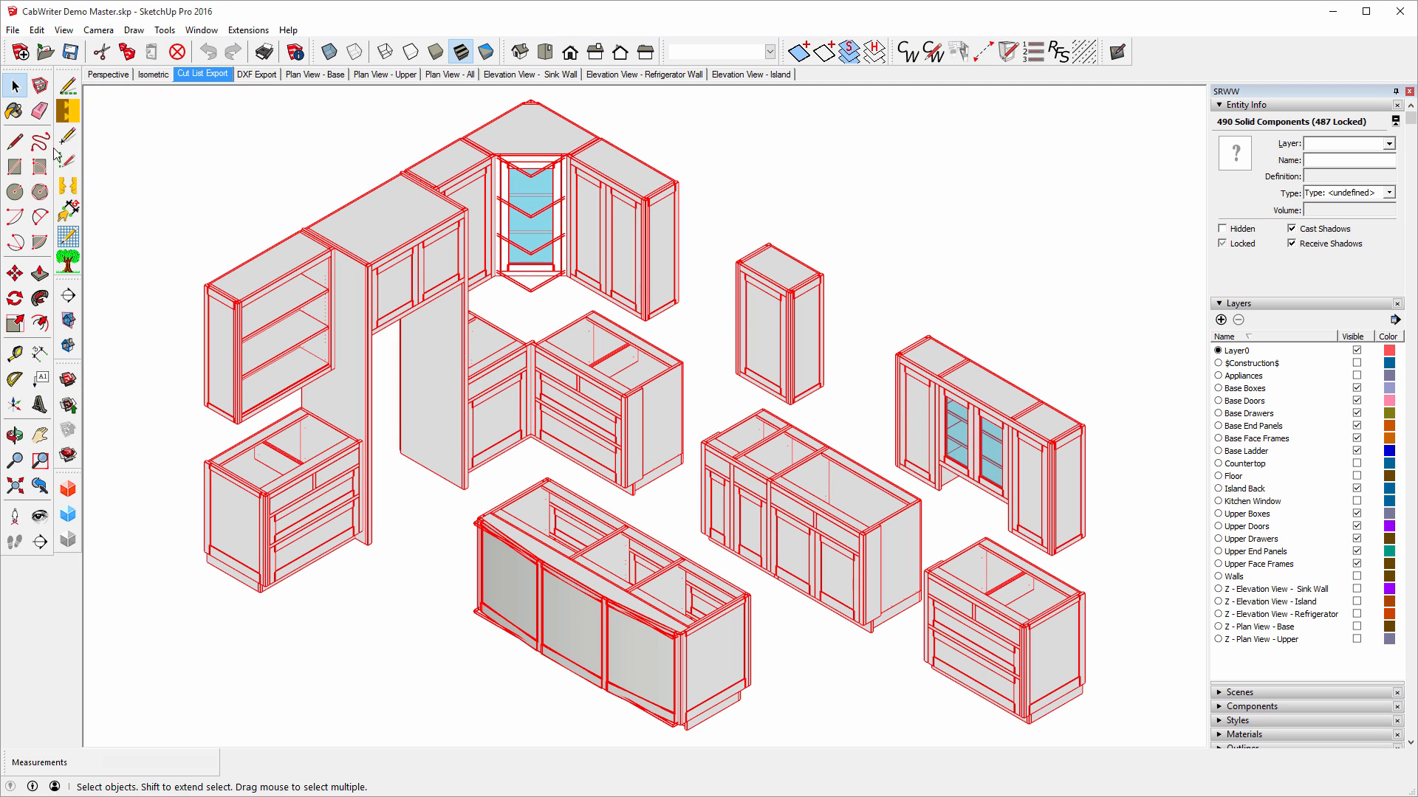
click(13, 30)
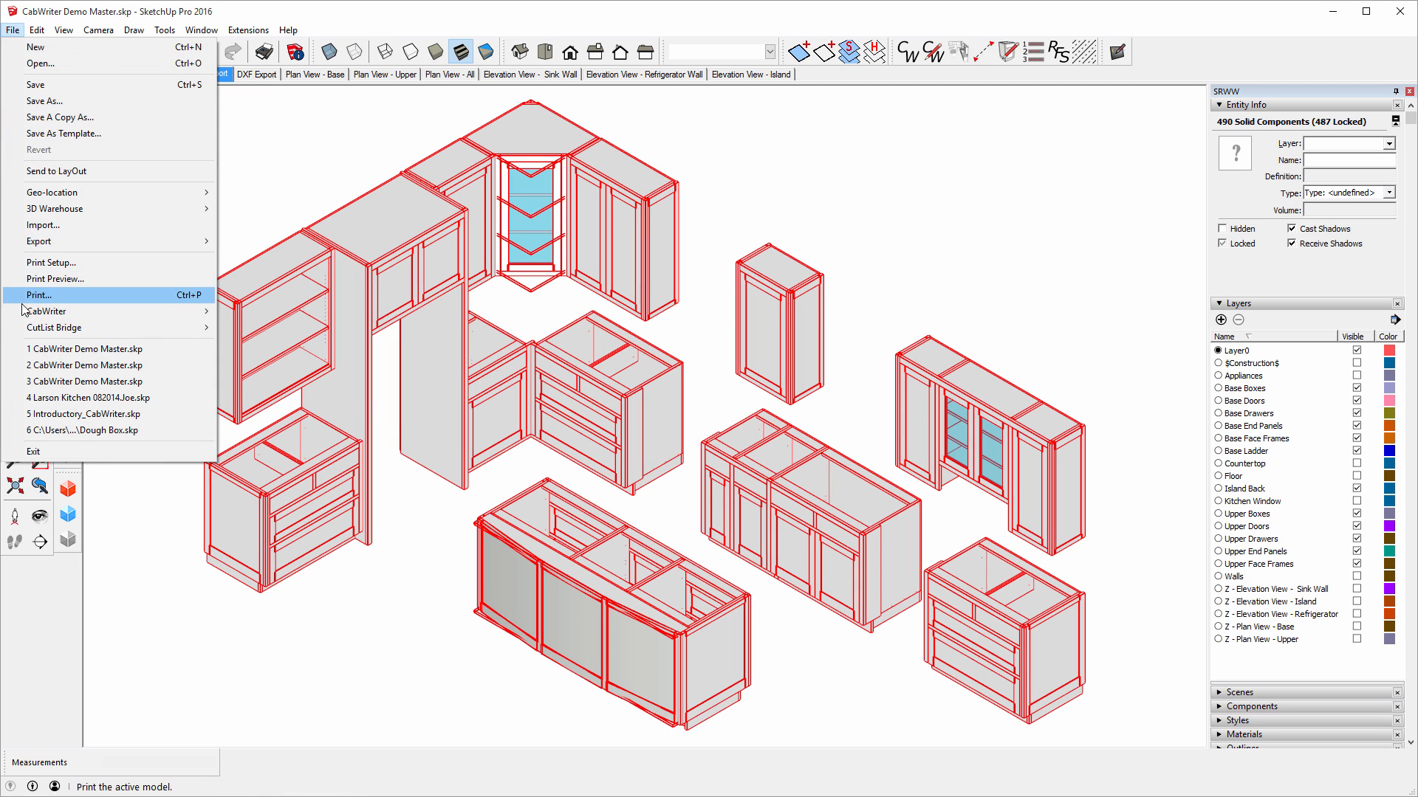
mouse_move(56, 330)
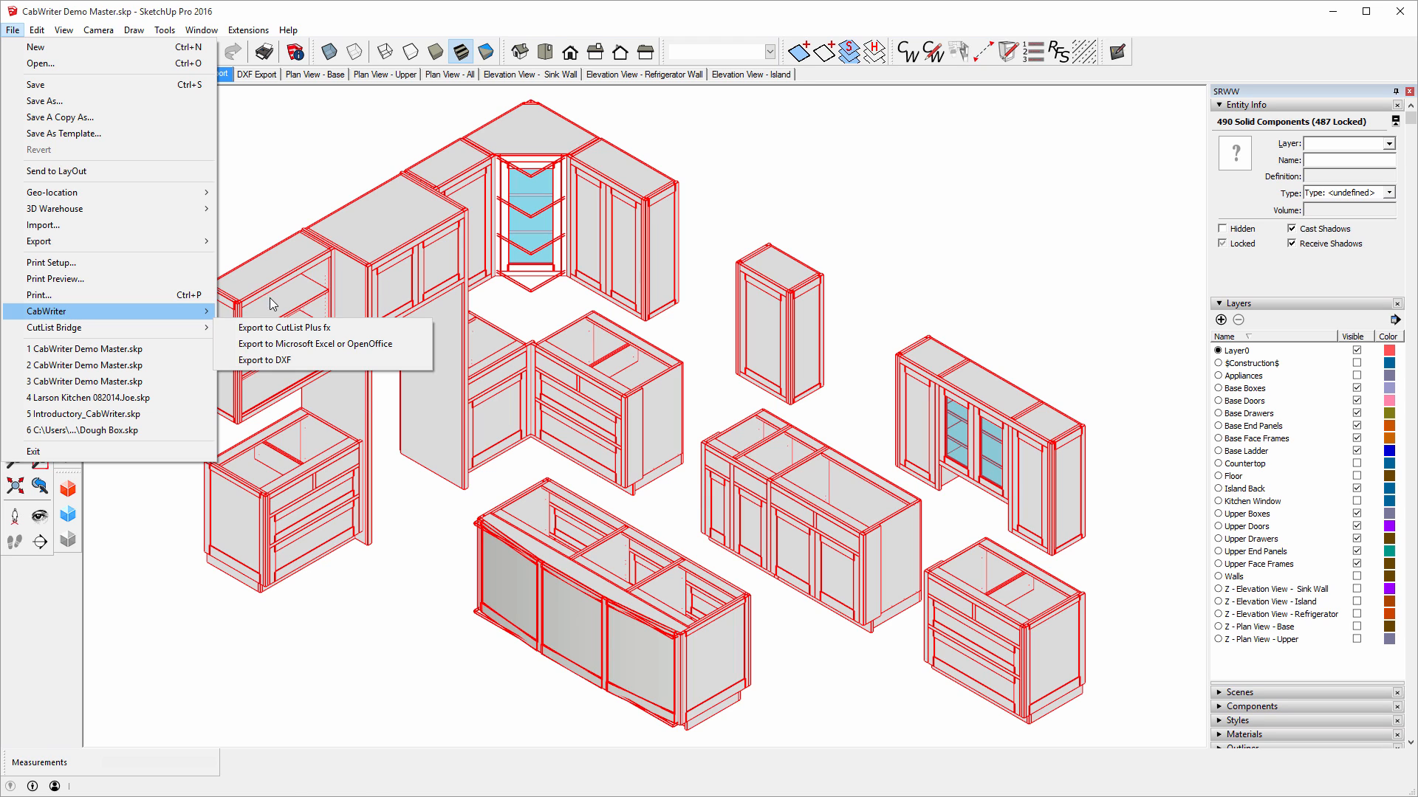
mouse_move(194, 314)
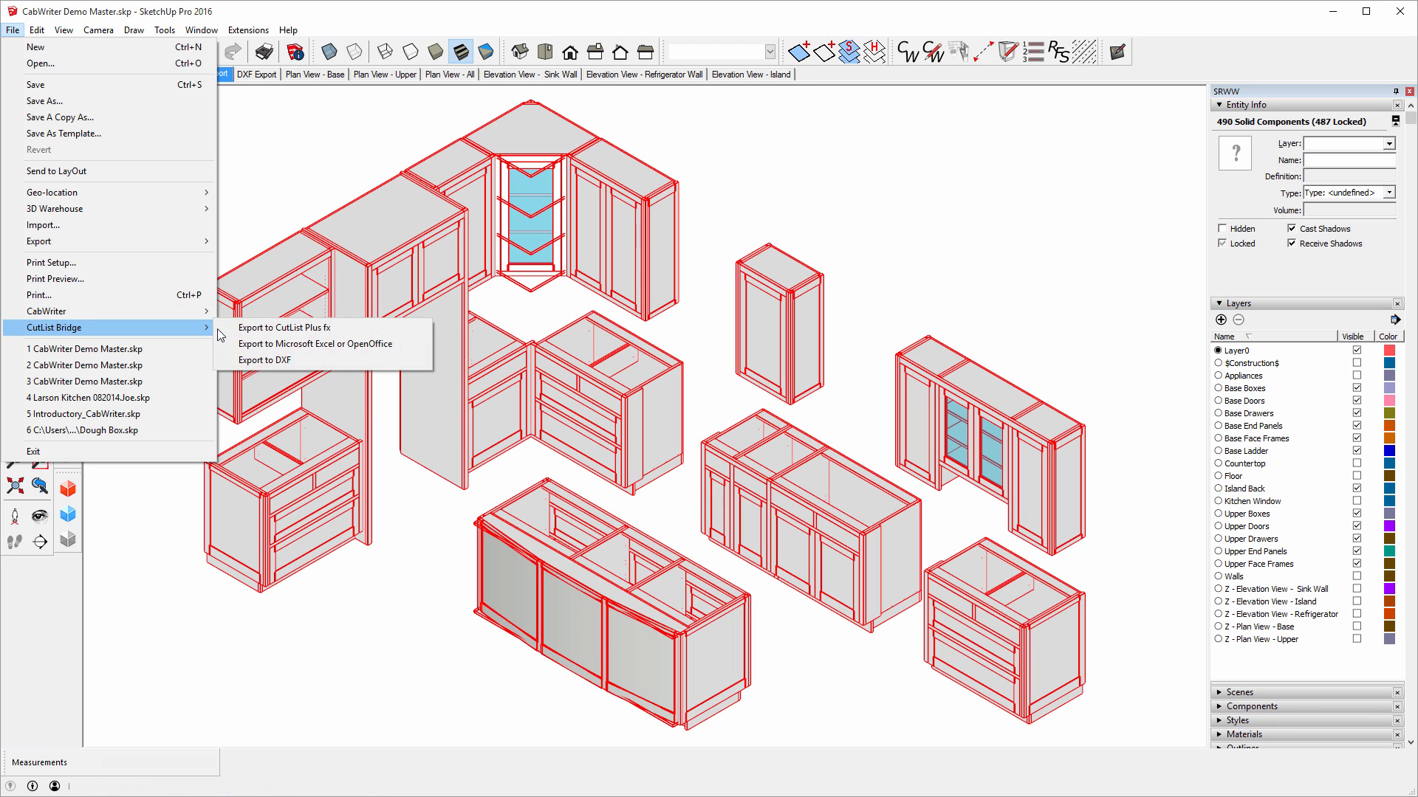
click(254, 327)
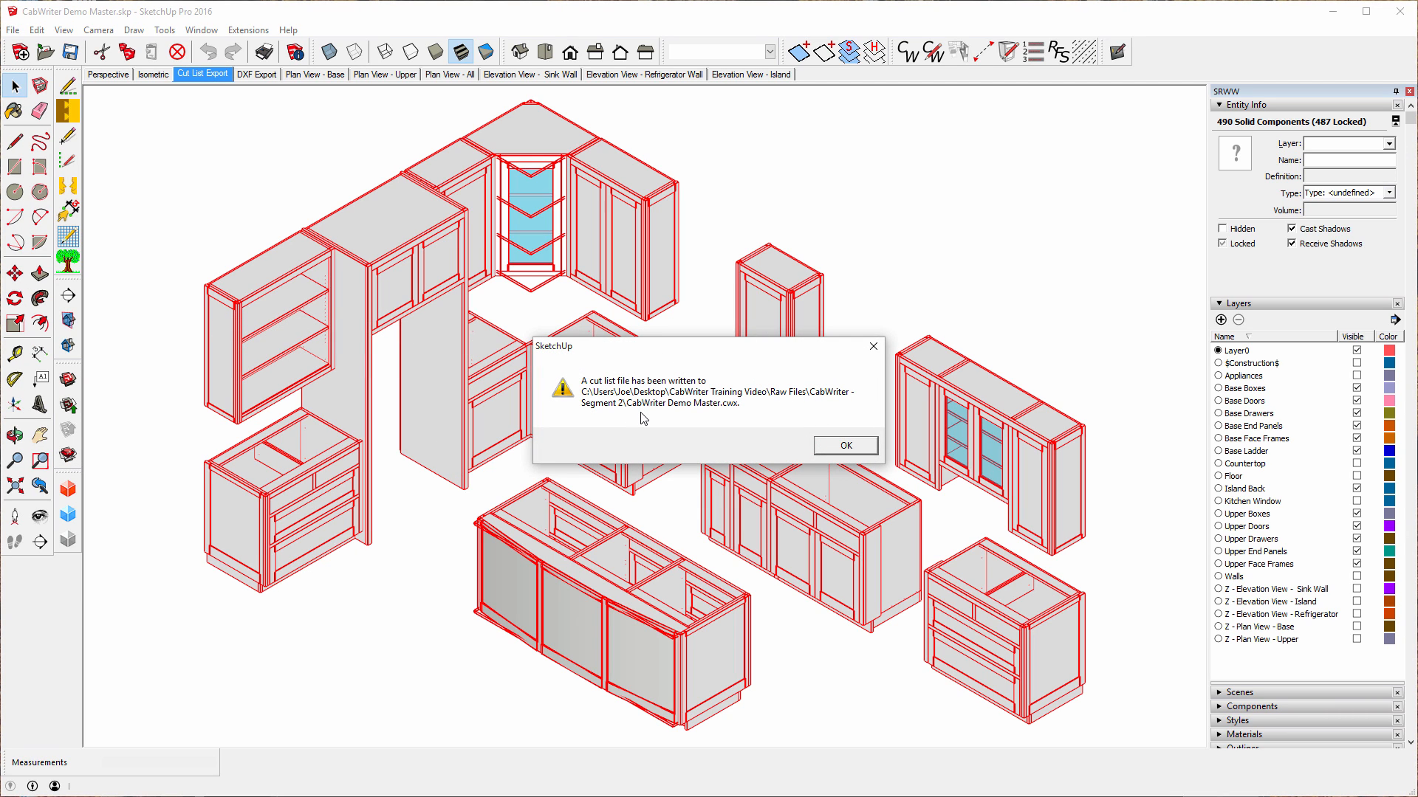
click(827, 449)
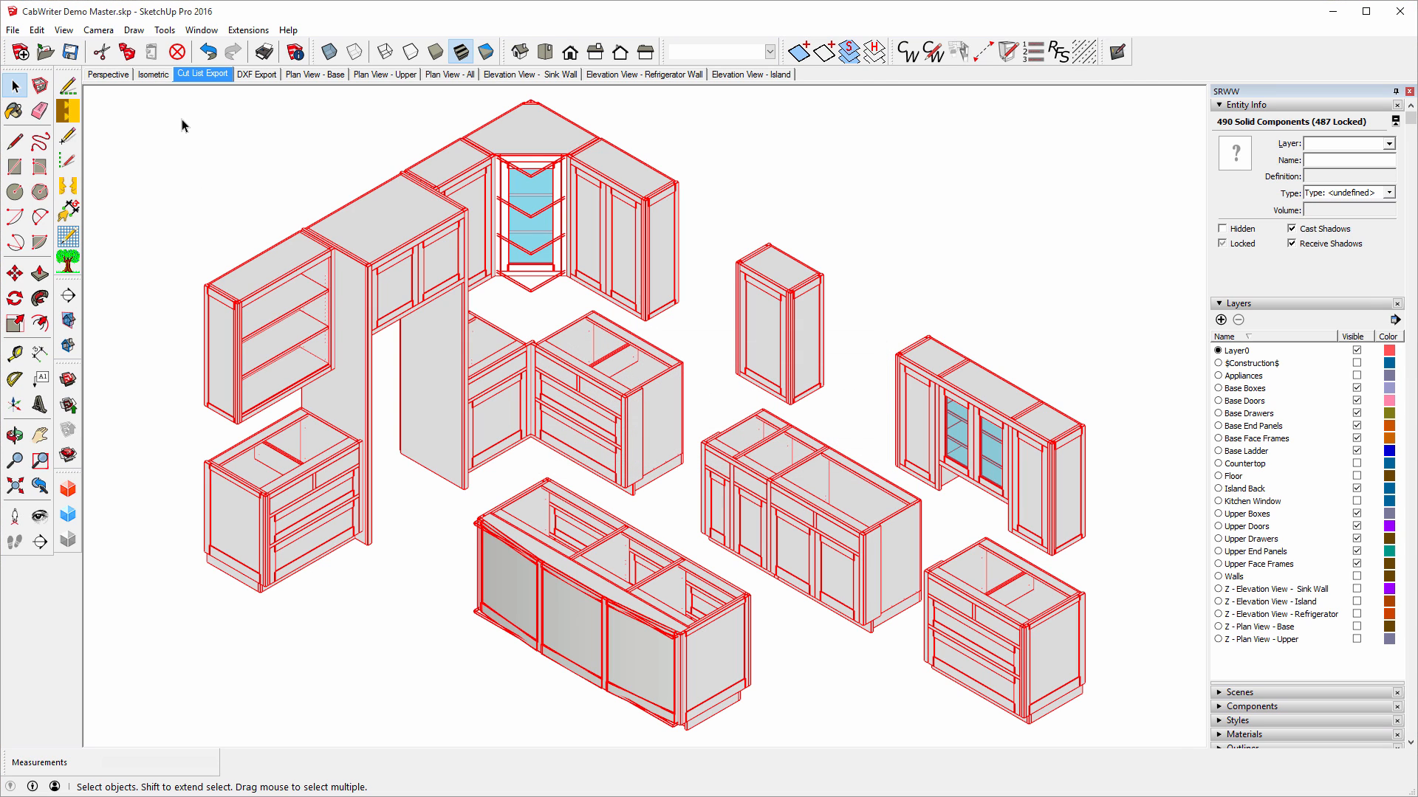
click(196, 145)
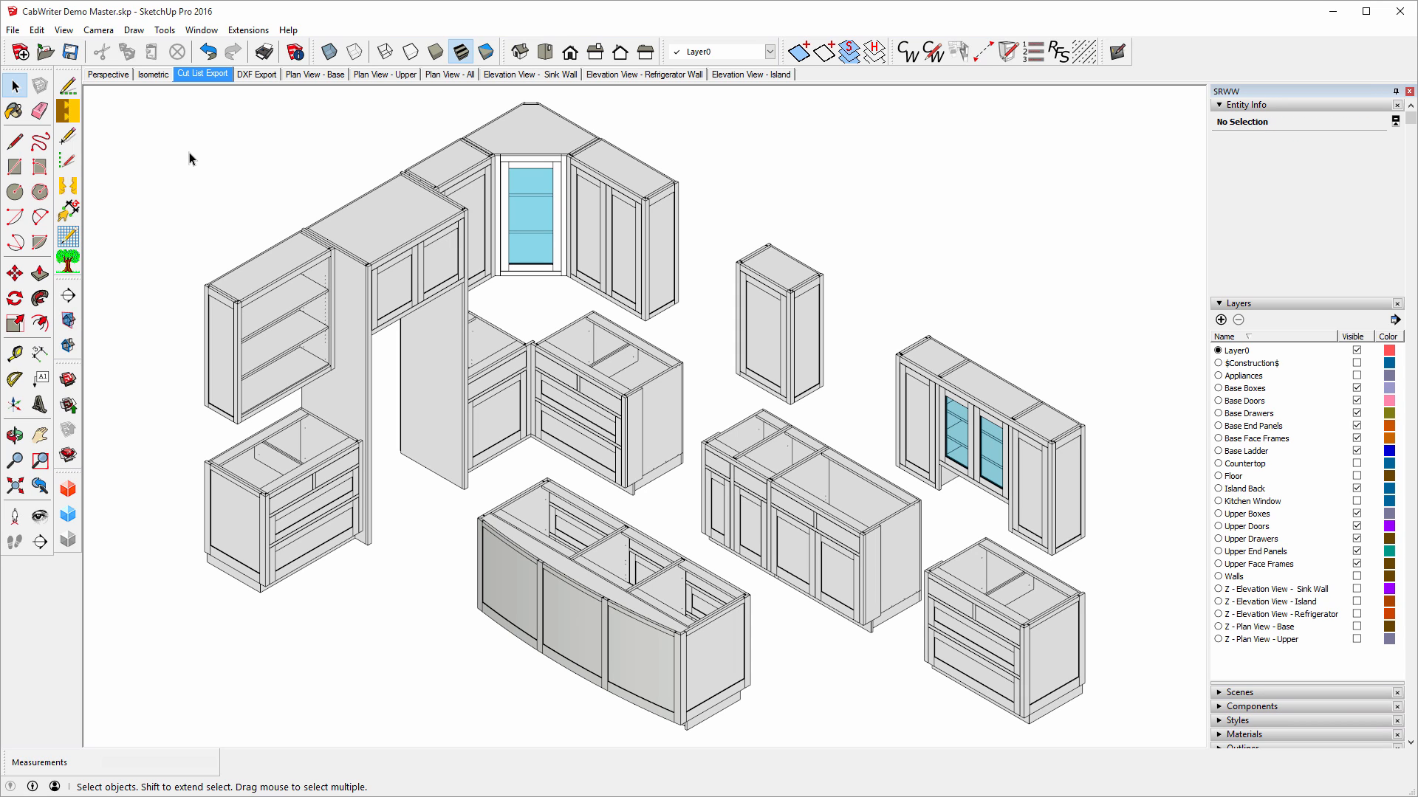
In the DXF Export scene, select all cabinet boxes and export them via CutList Bridge > Export to DXF.
click(257, 75)
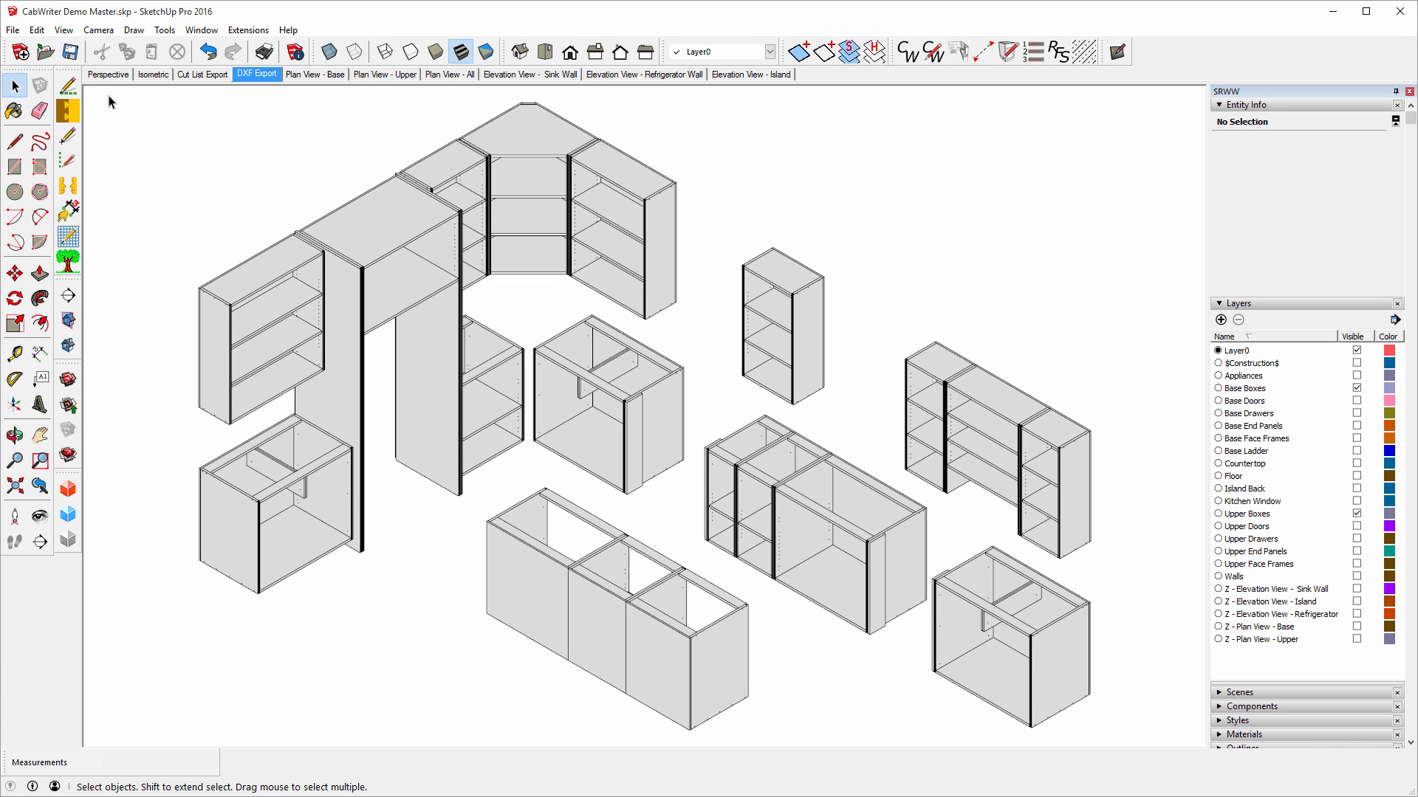
click(41, 30)
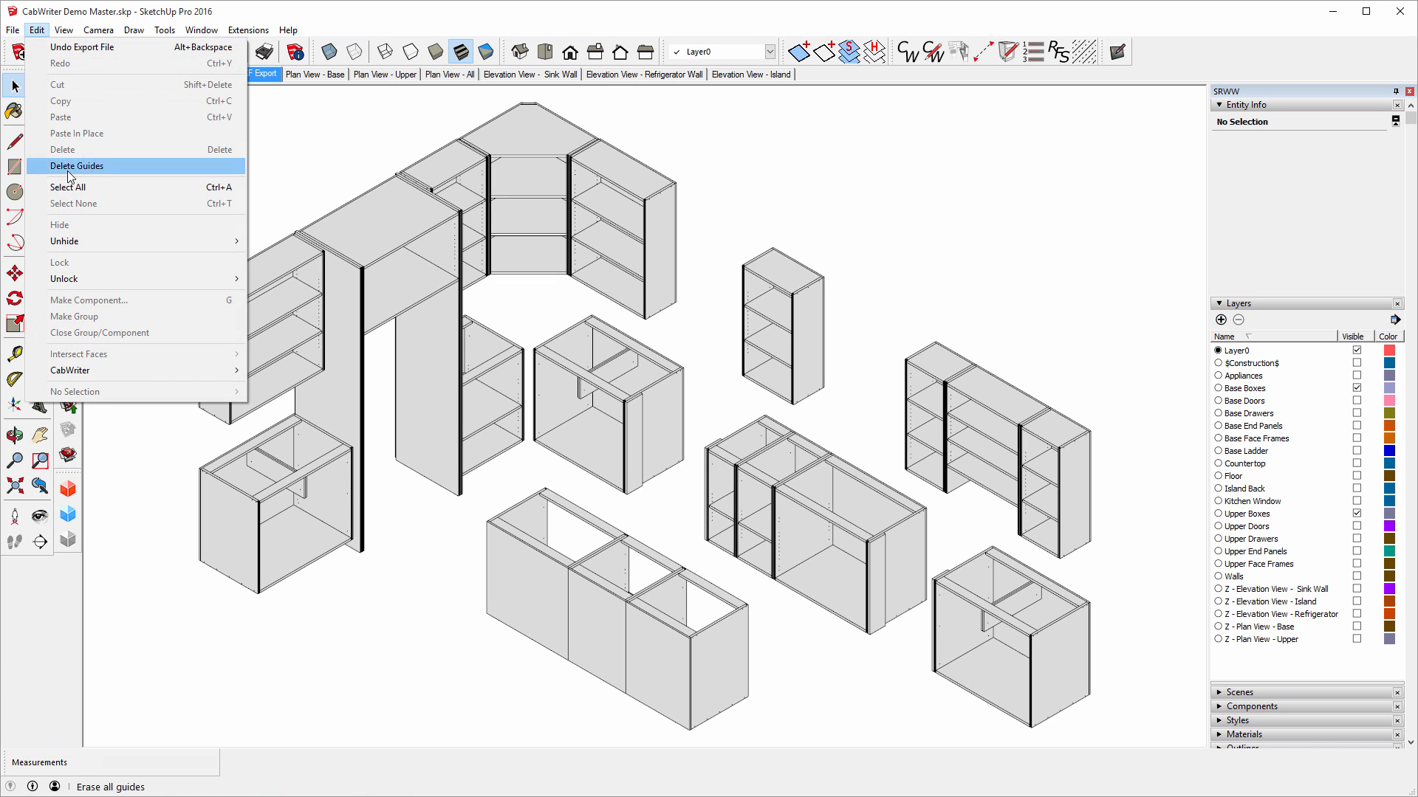
click(109, 188)
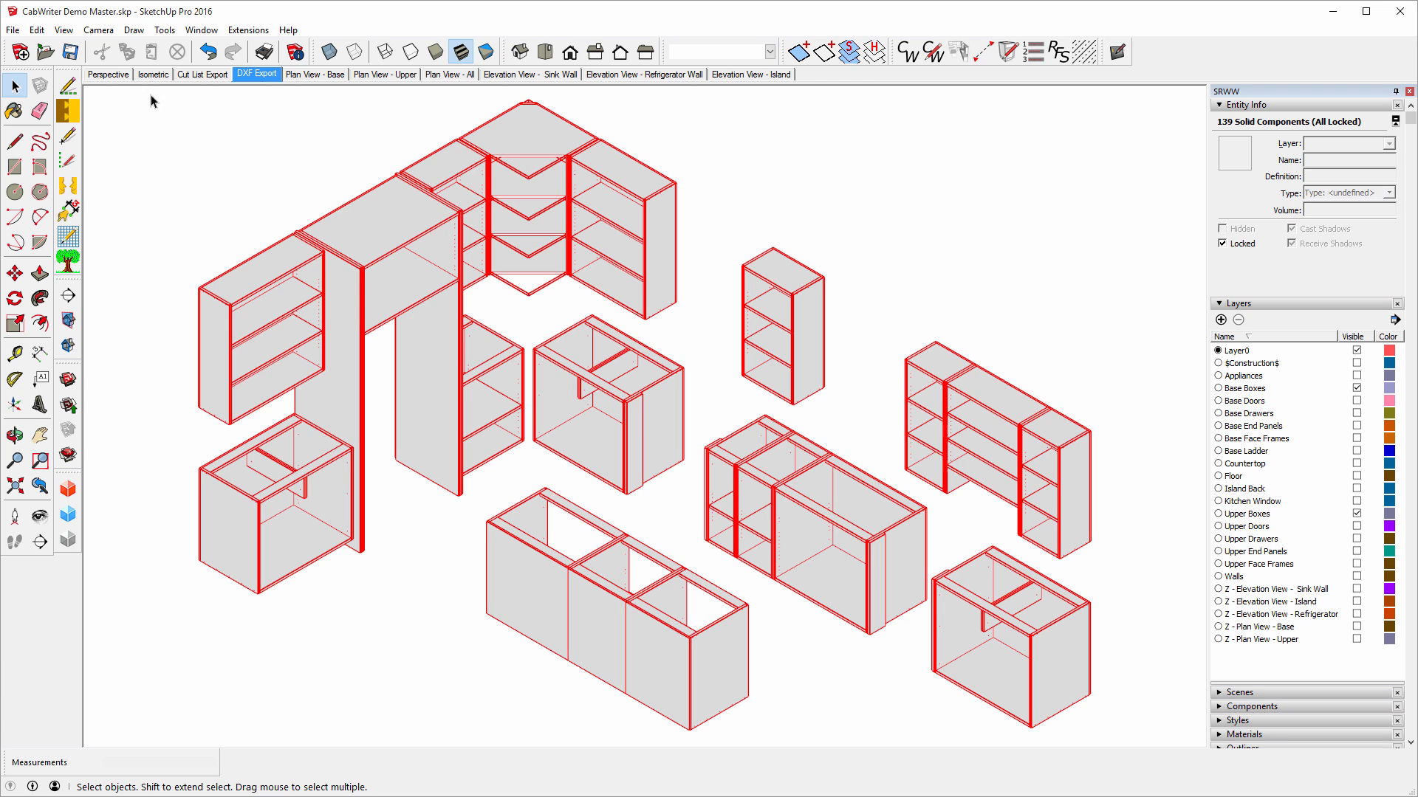
click(11, 31)
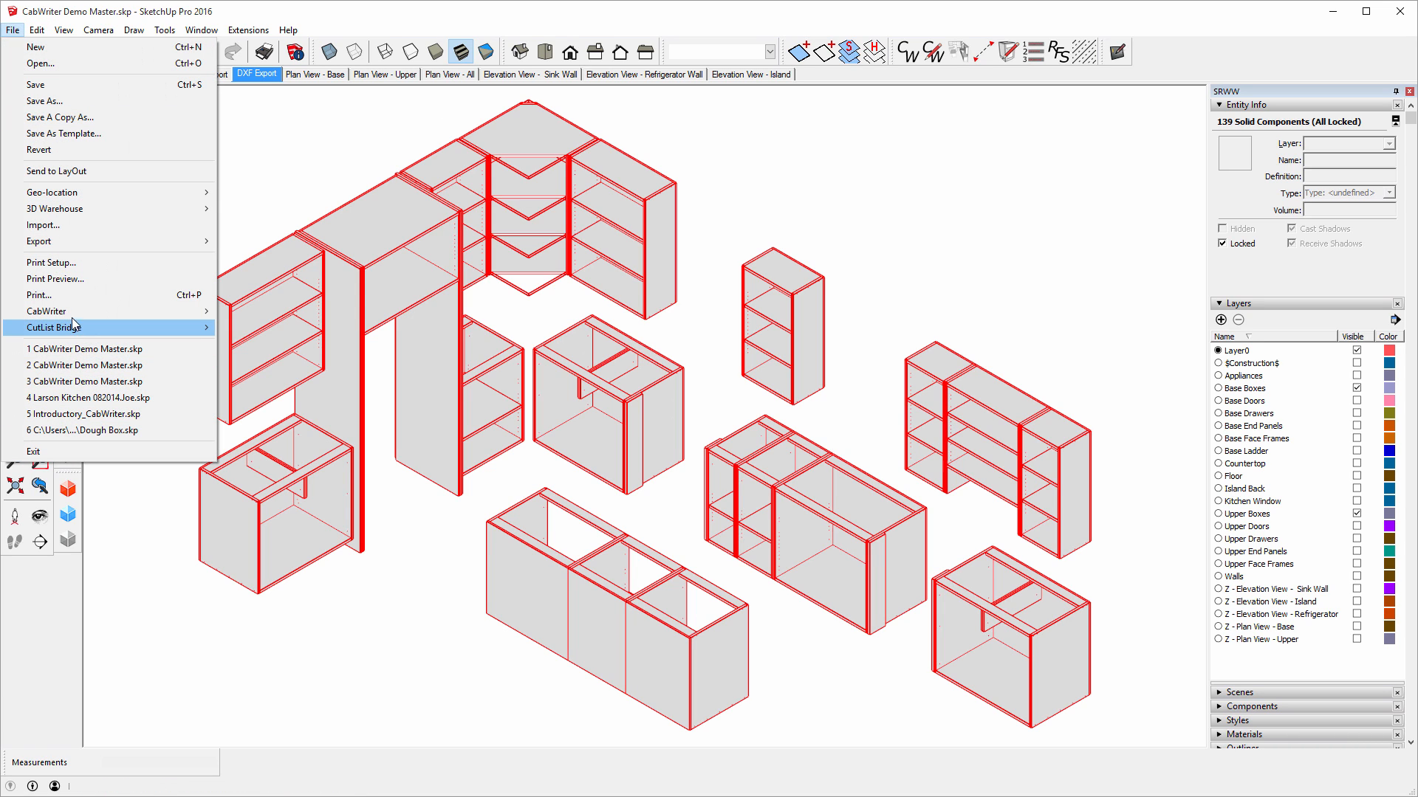
mouse_move(76, 329)
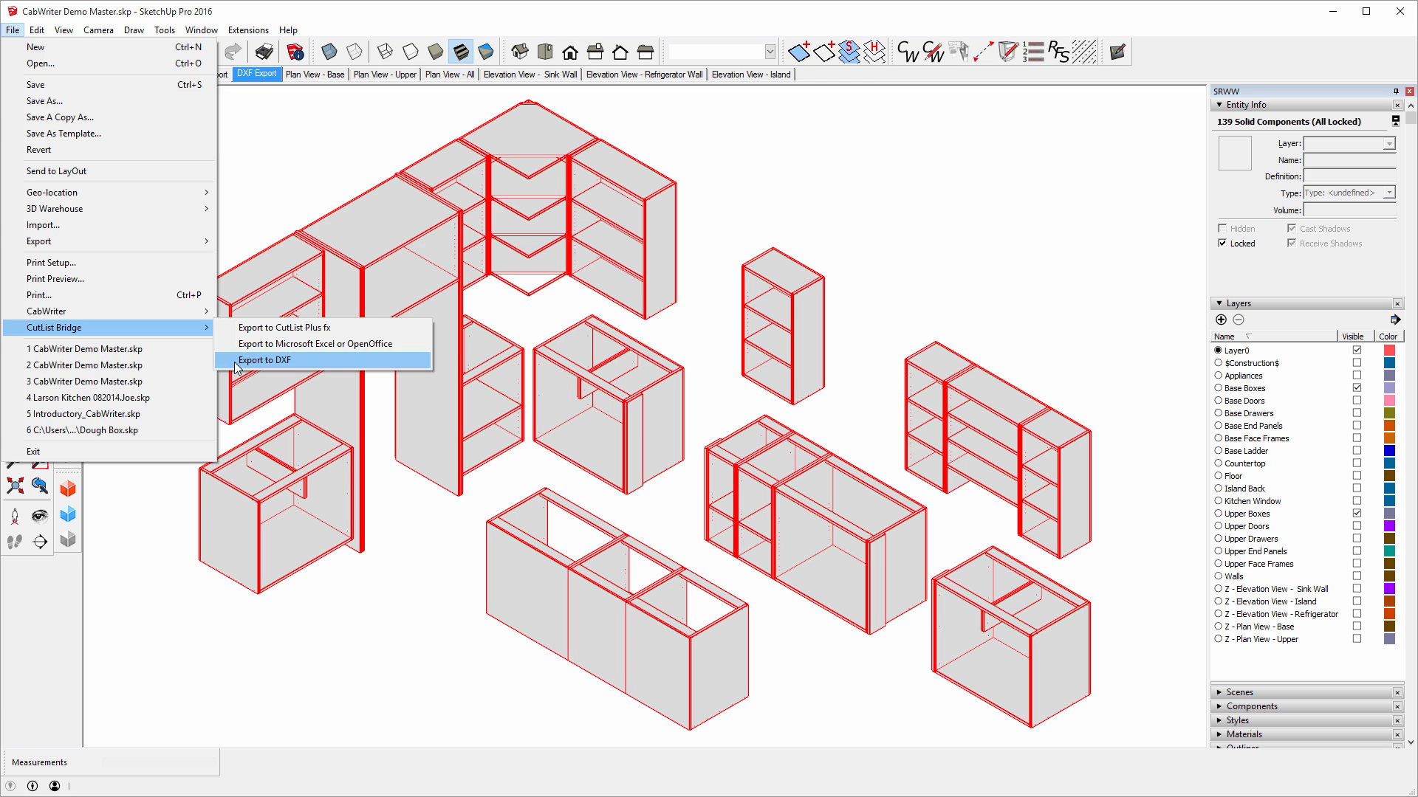
click(260, 360)
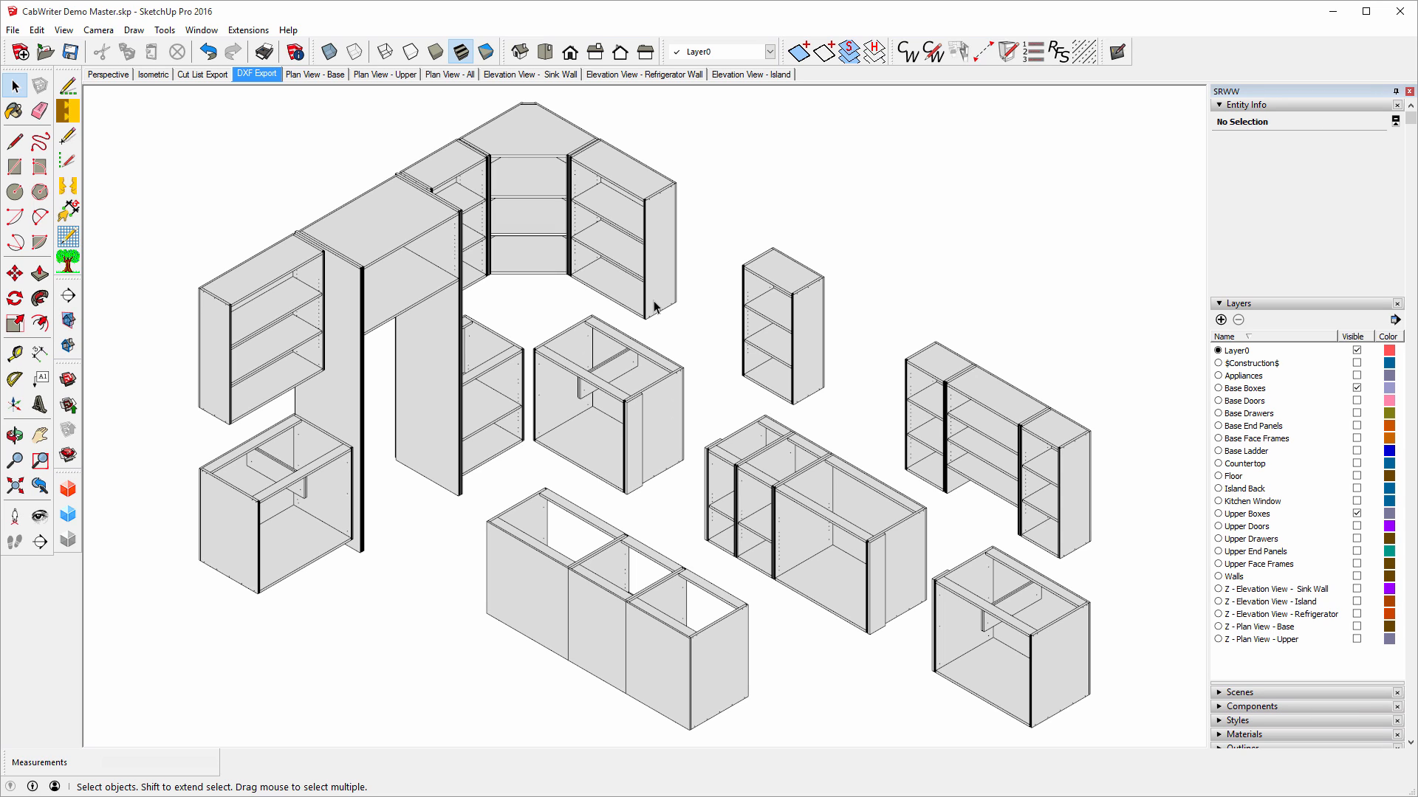
View the Plan View - Base, Upper and All scenes, then Elevation View - Sink Wall.
click(319, 75)
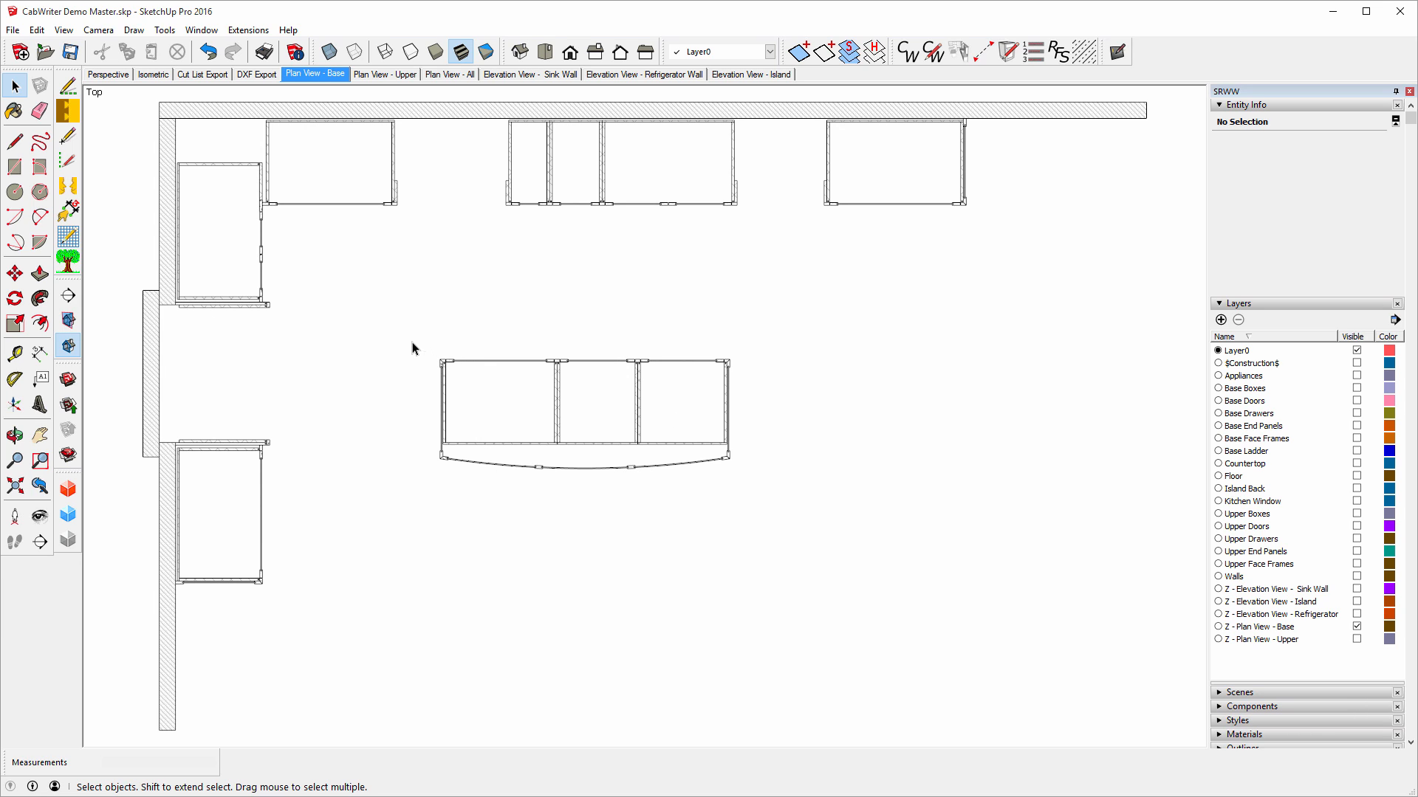
scroll(573, 386, up, 5)
scroll(560, 370, up, 6)
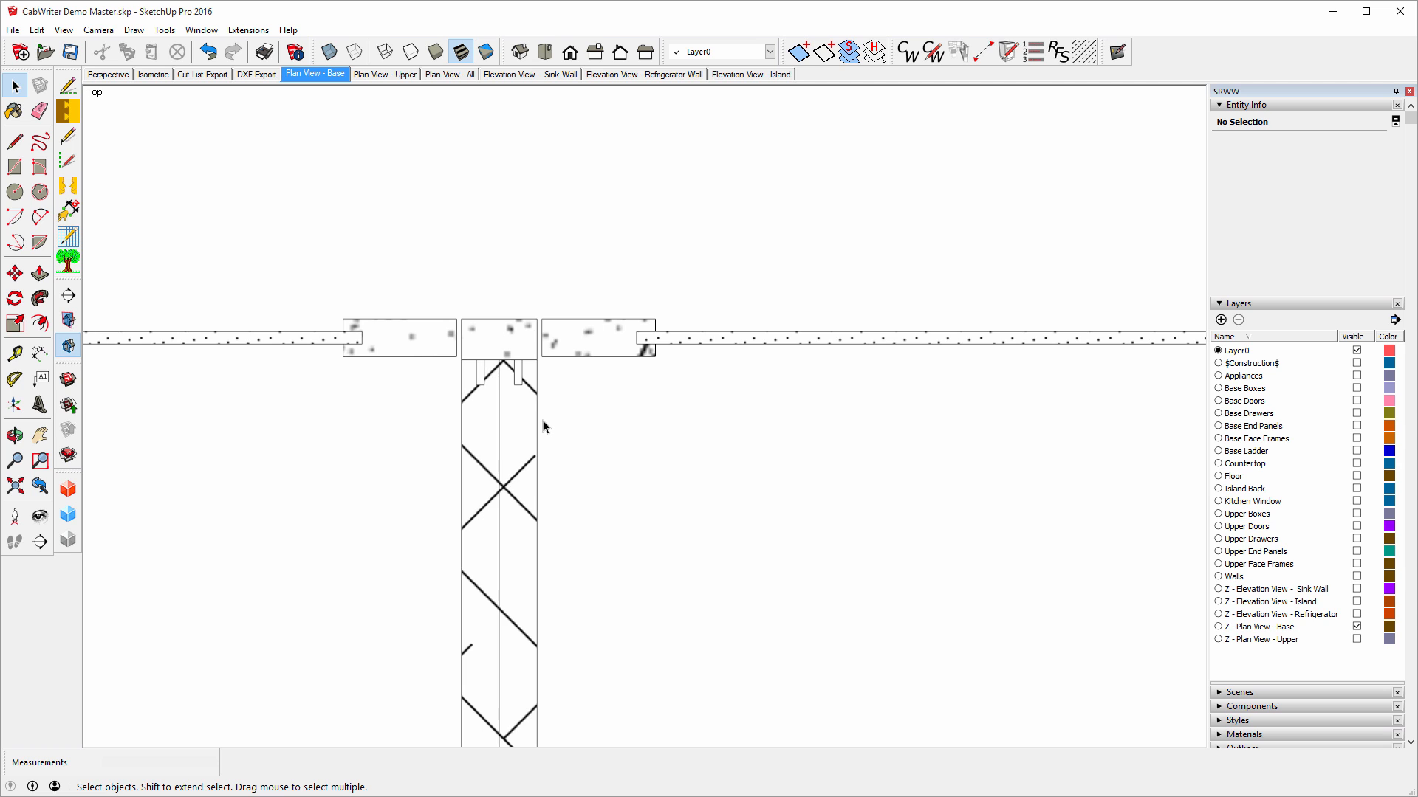
scroll(542, 421, down, 6)
scroll(546, 334, down, 10)
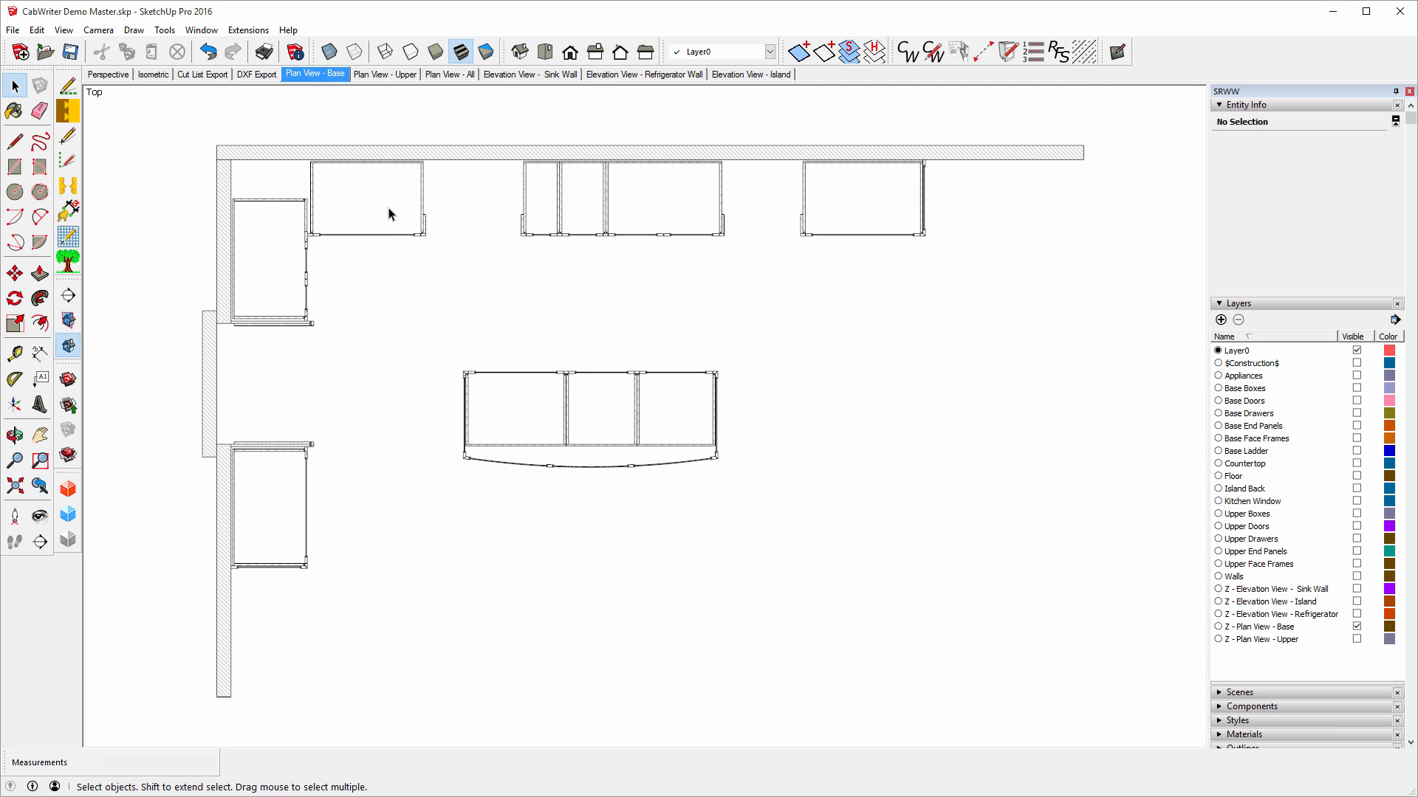
click(386, 76)
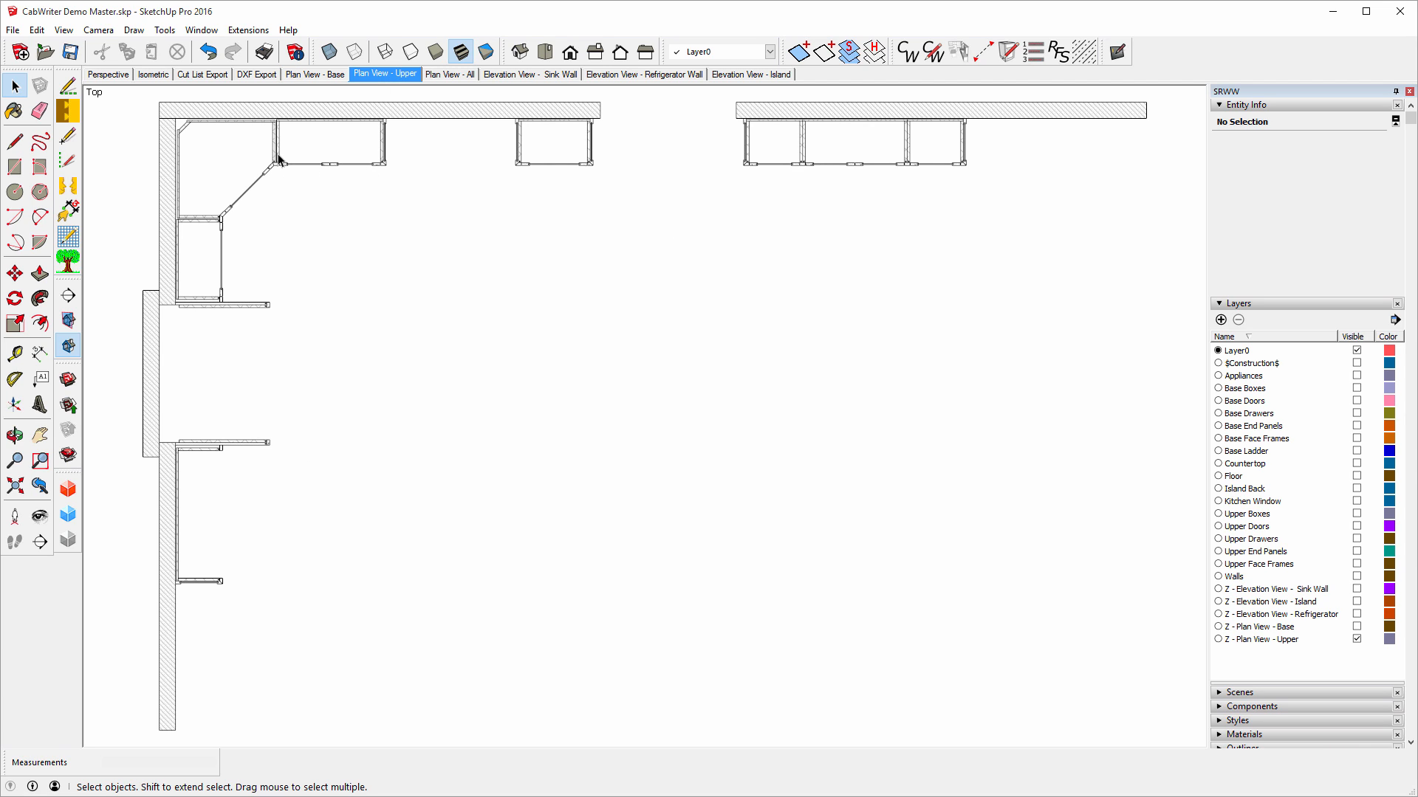
click(449, 75)
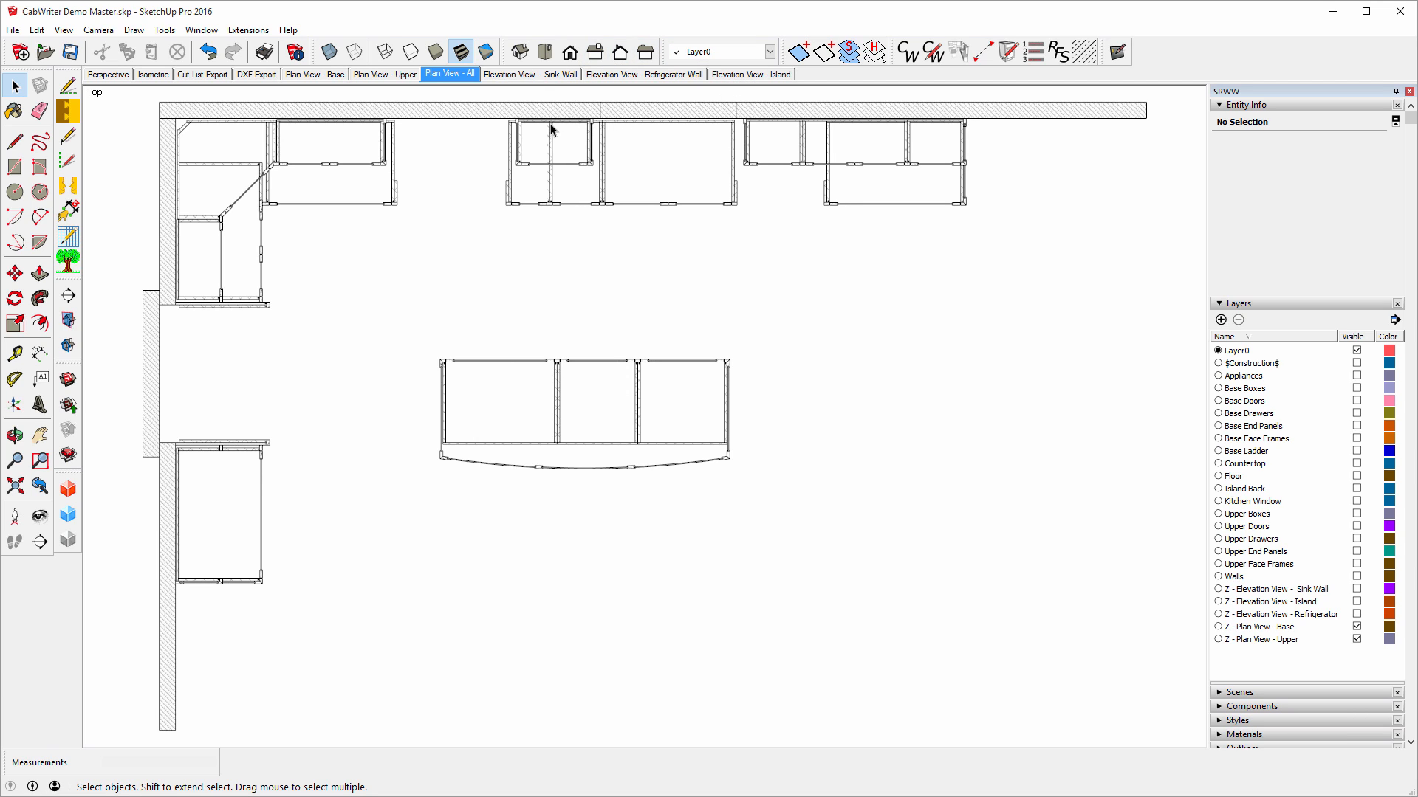
click(509, 76)
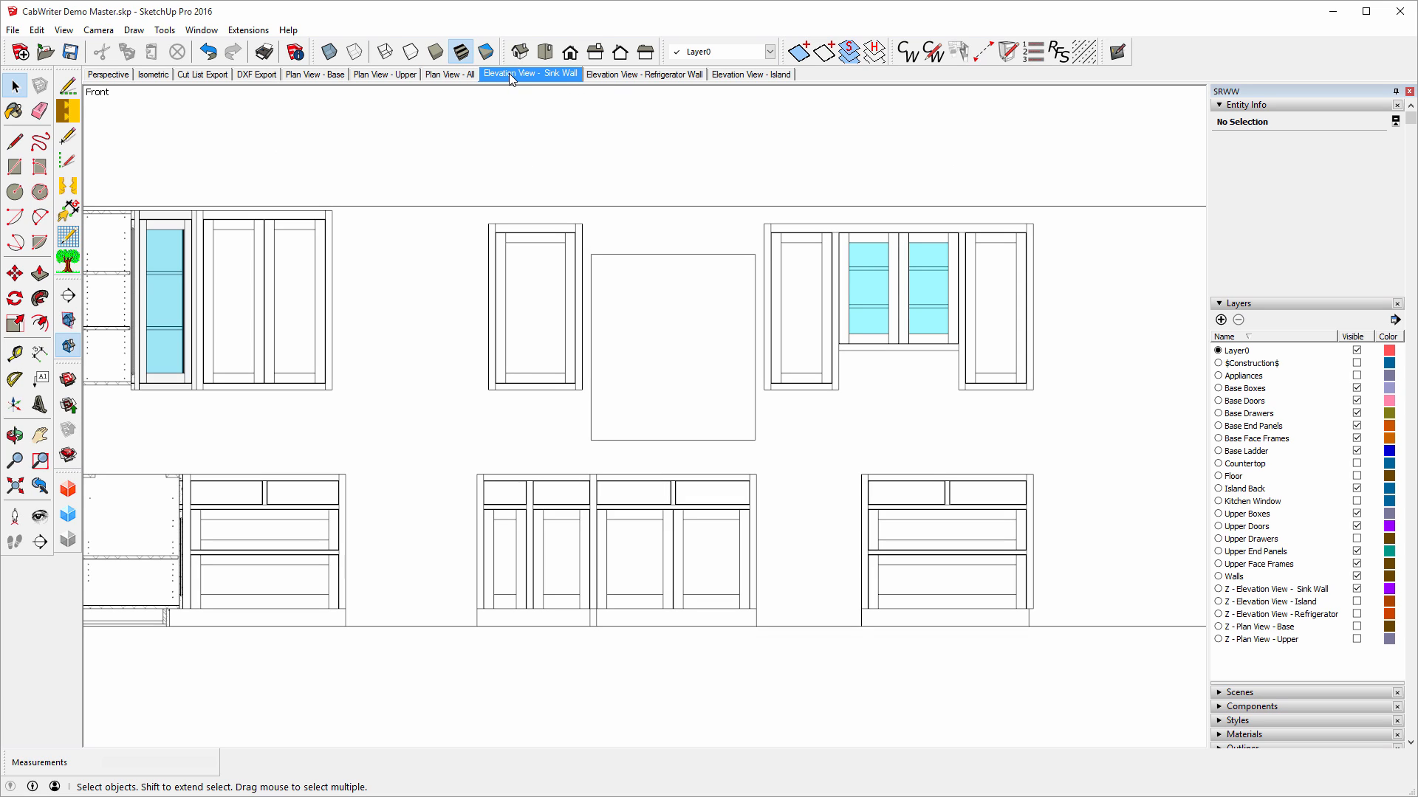
View the Refrigerator Wall and Island elevation scenes.
click(623, 76)
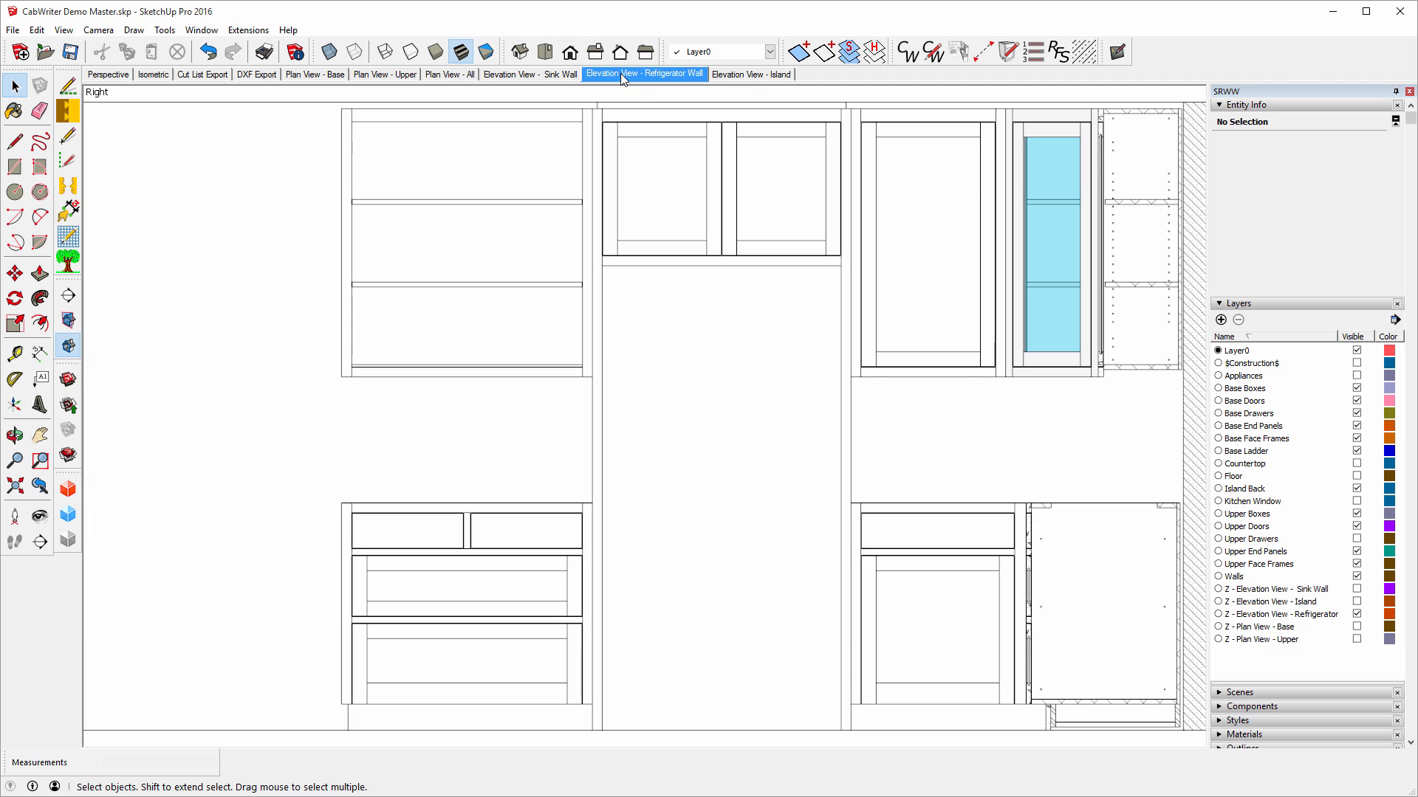
click(738, 76)
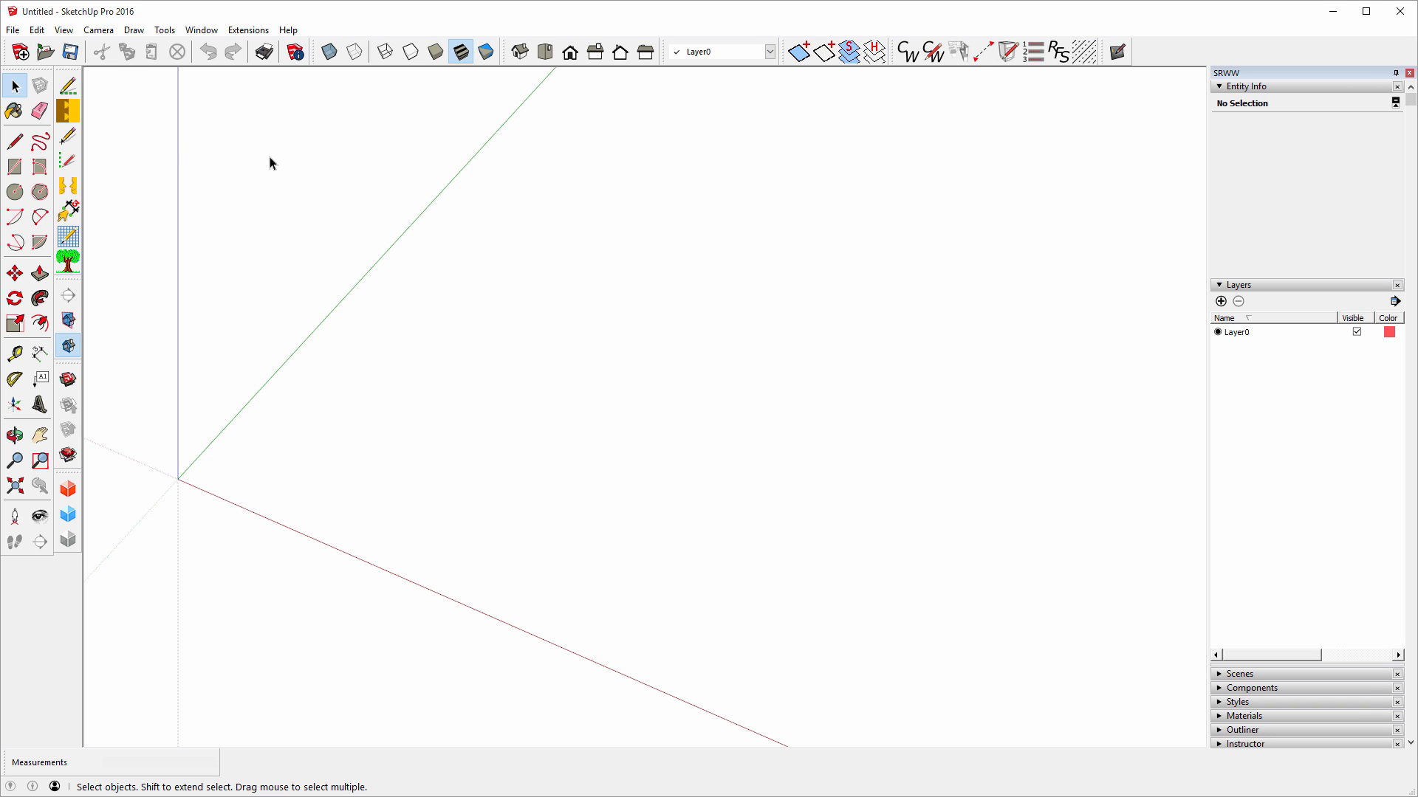
Save the model as 'CabWriter Segment 2 Training' in Desktop > CabWriter Training Video > CabWriter - Segment 2.
click(13, 31)
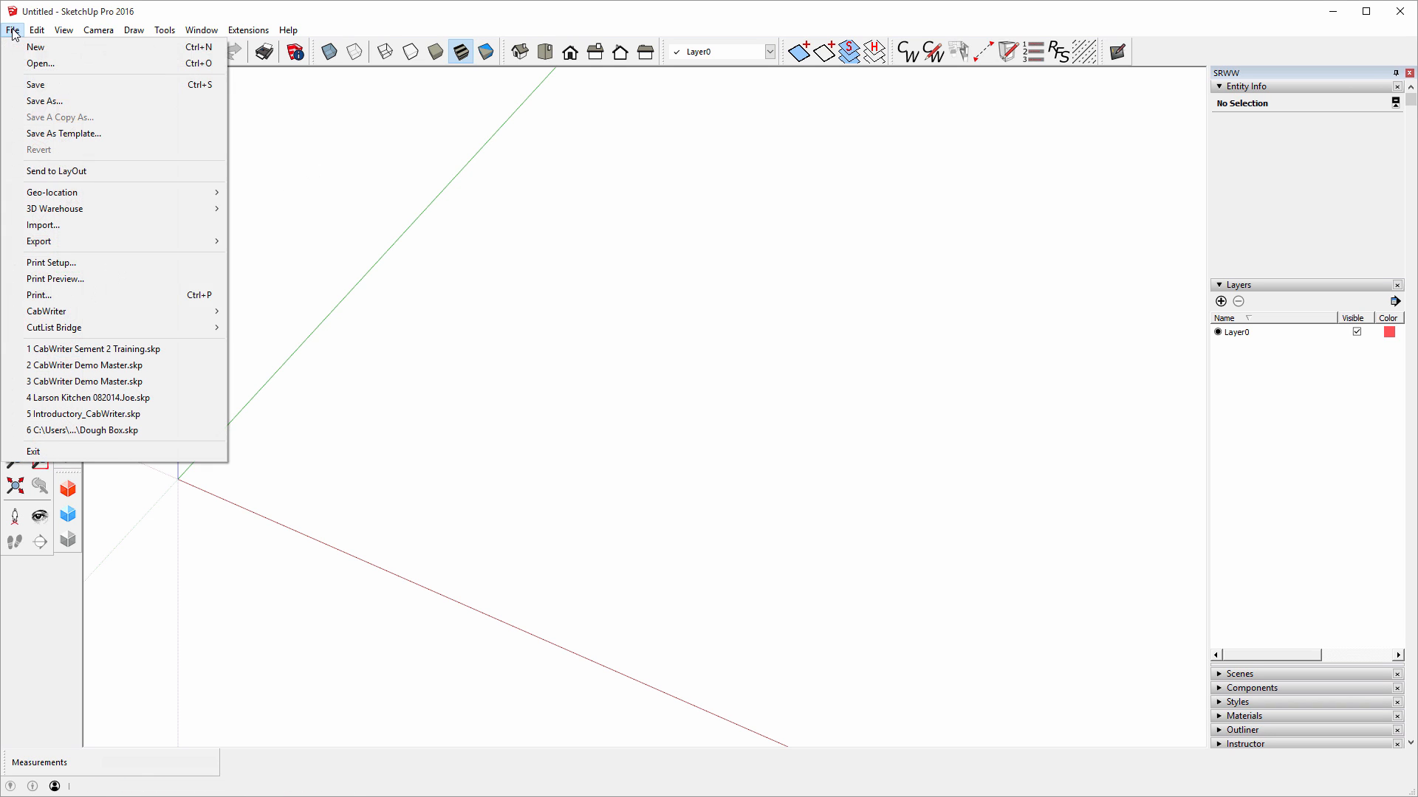
click(37, 101)
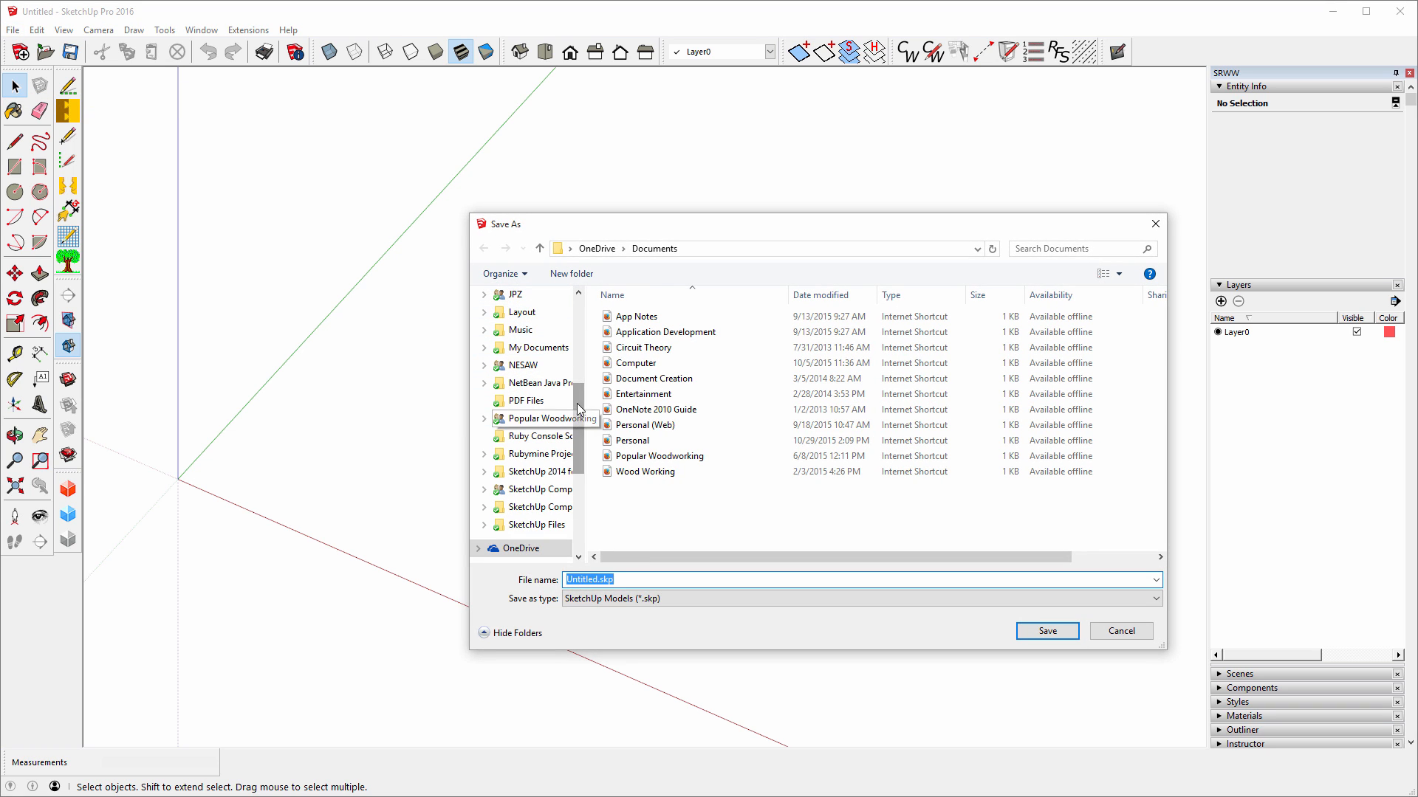
scroll(578, 388, up, 5)
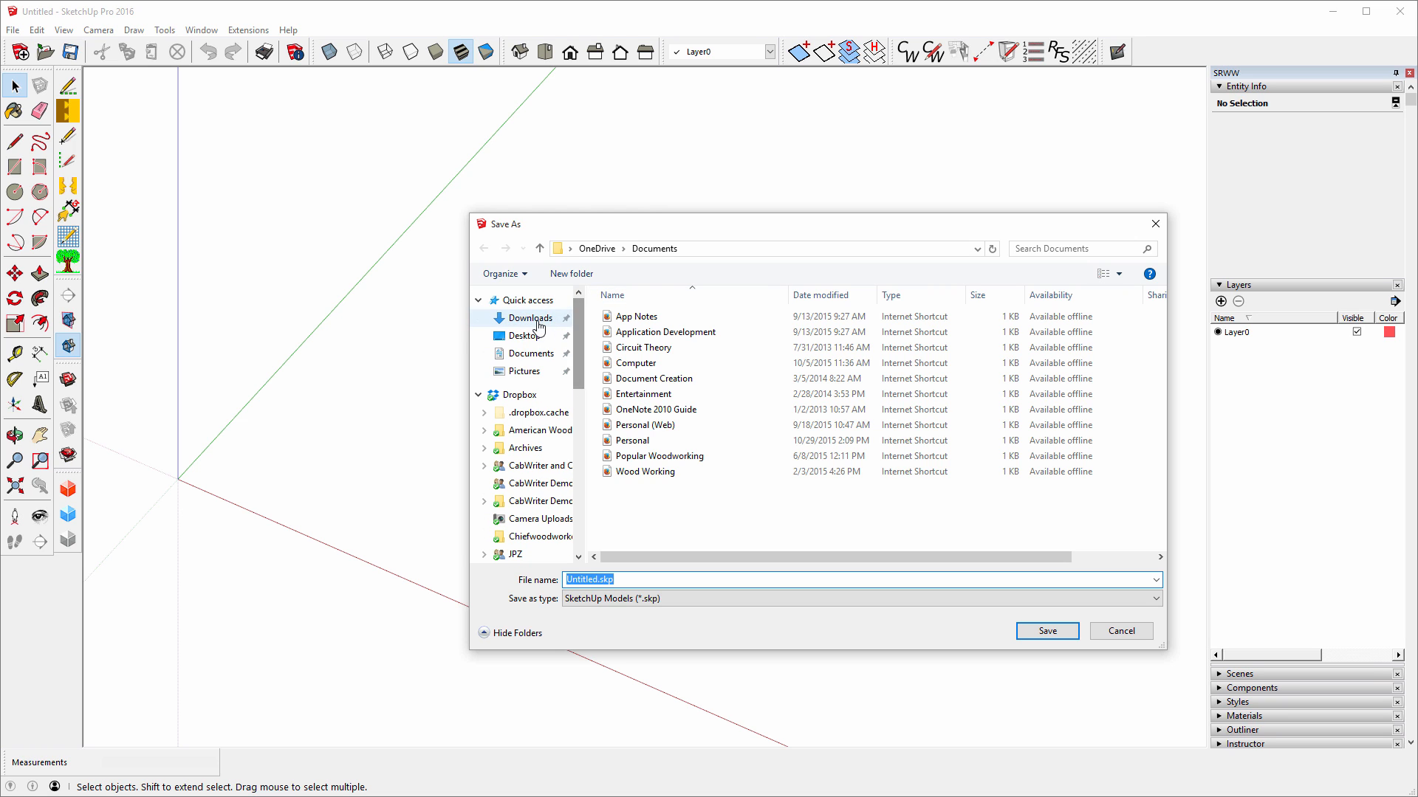
click(526, 336)
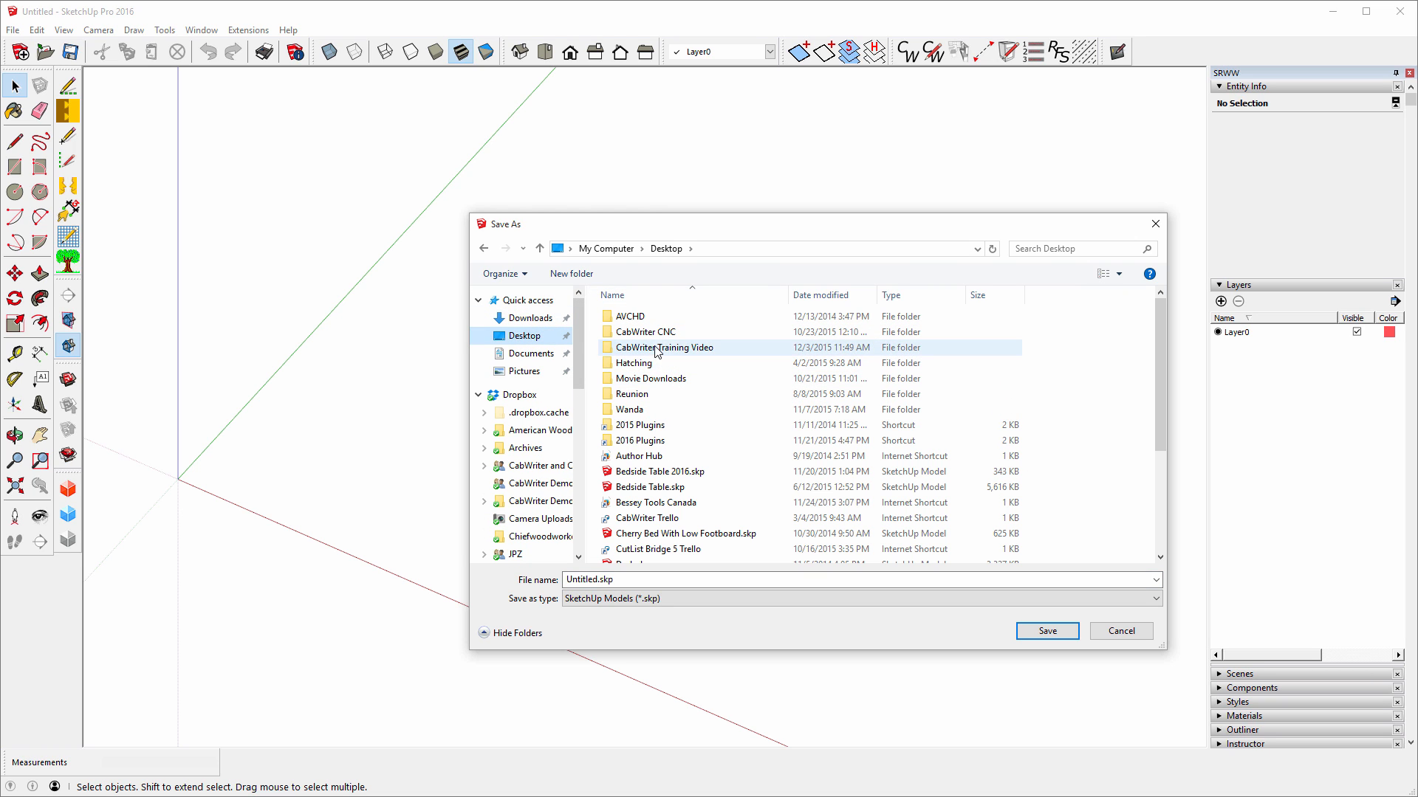
double_click(655, 349)
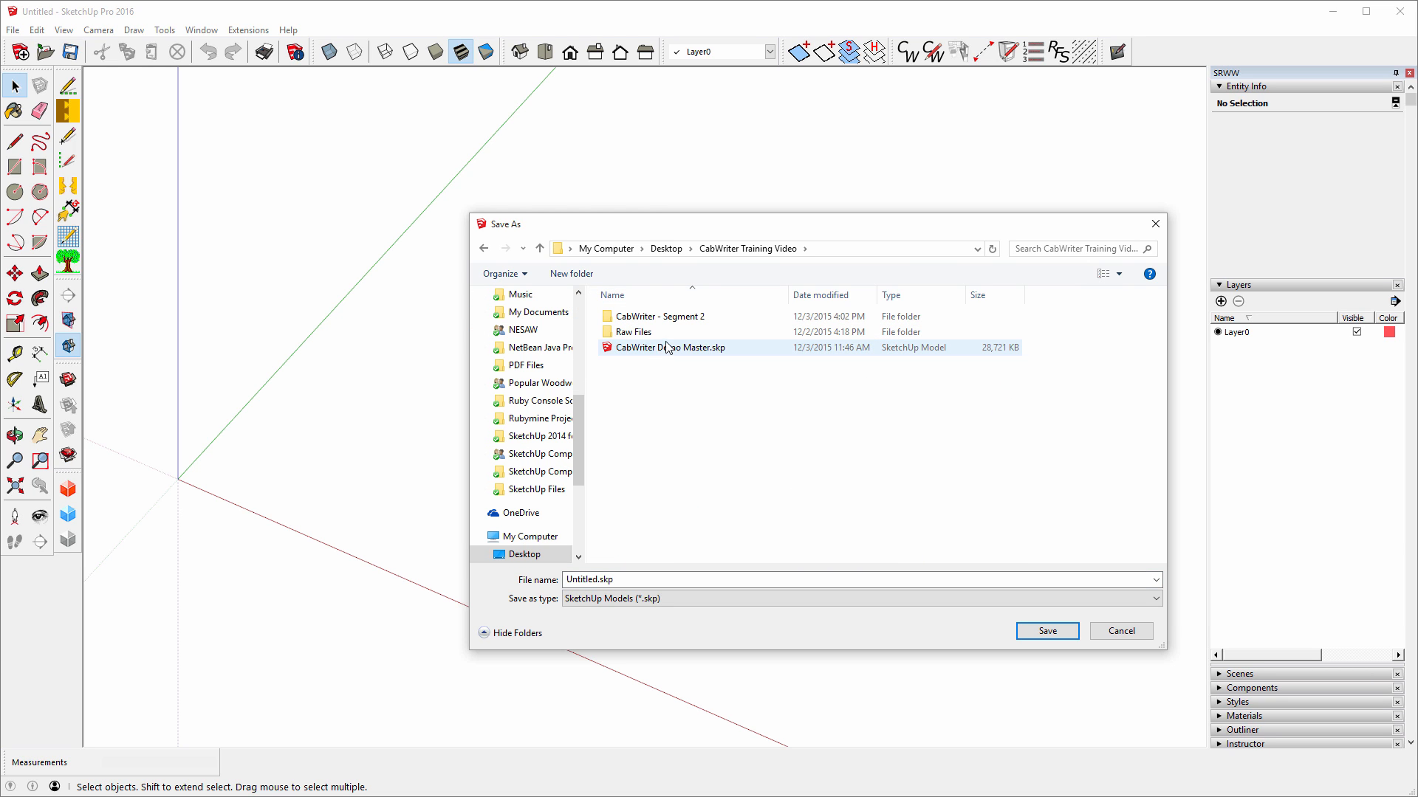
double_click(650, 317)
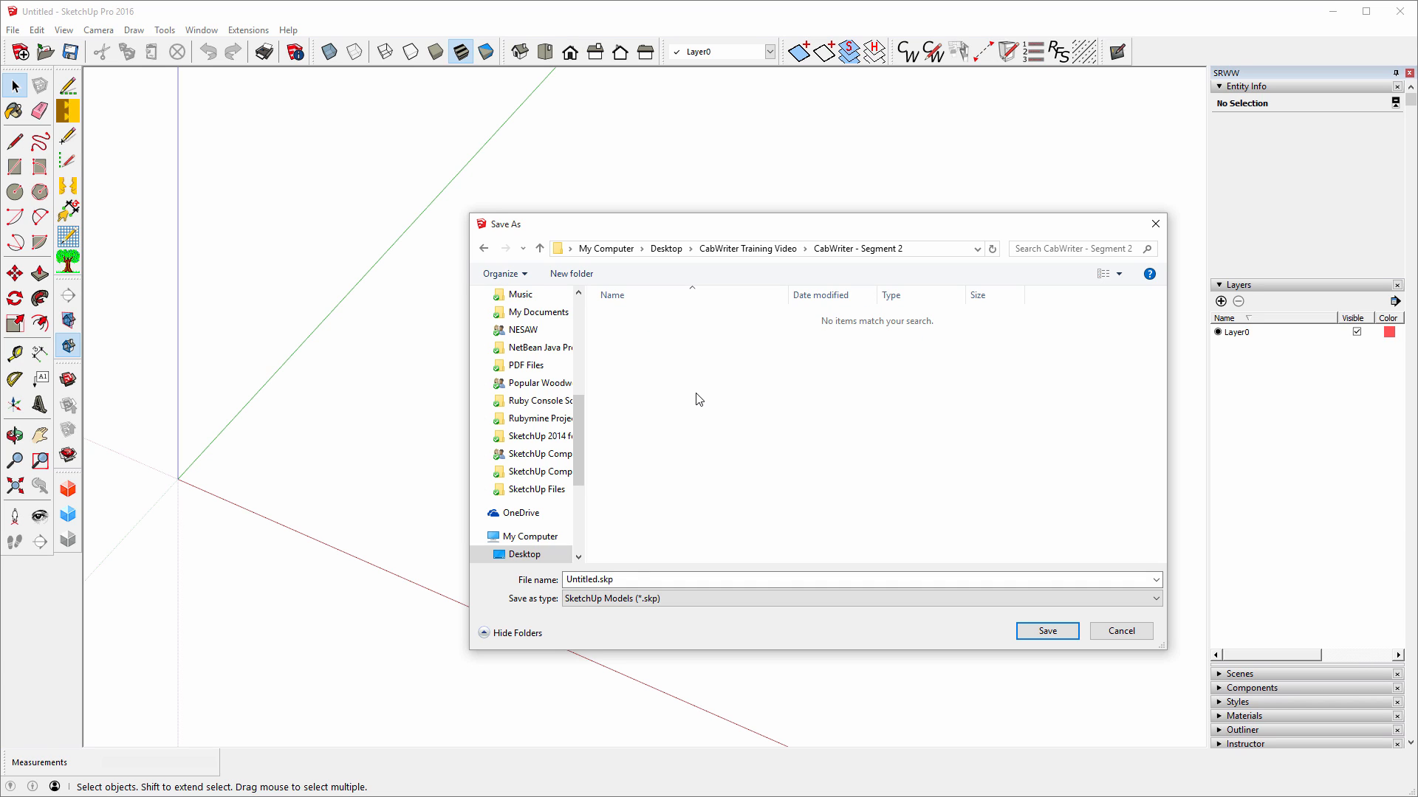
click(641, 578)
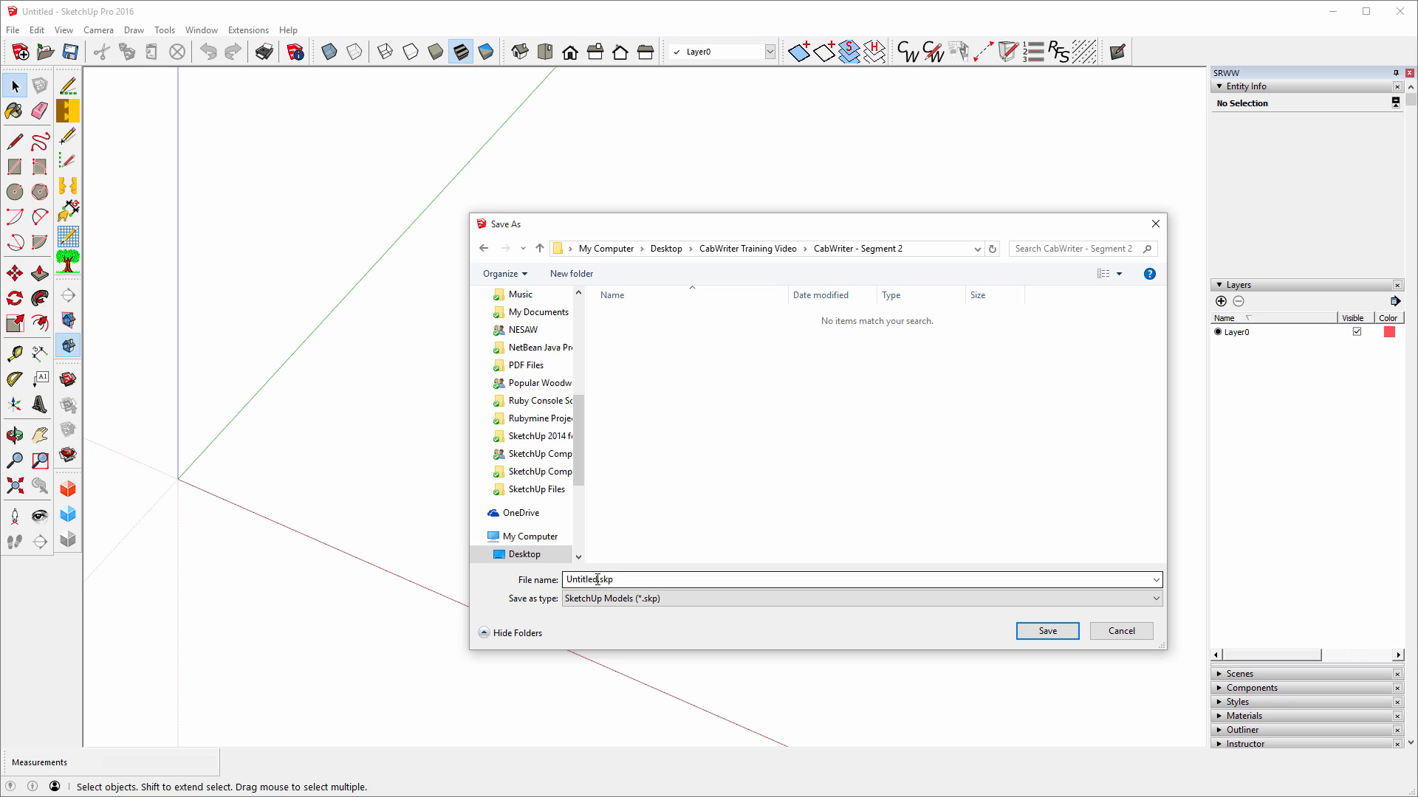
click(598, 580)
click(598, 578)
double_click(598, 579)
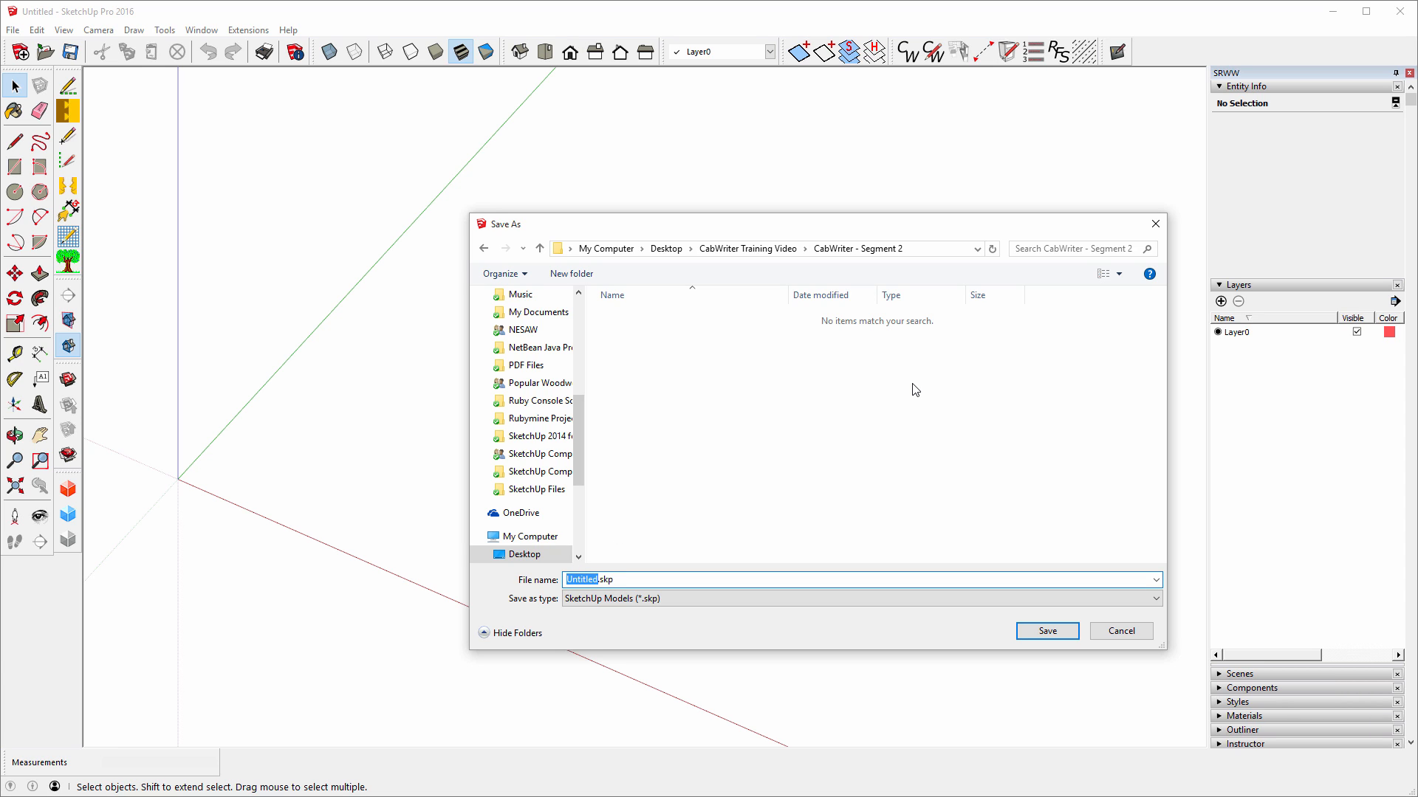
text(CabWriter Segment 2 Training)
click(1044, 635)
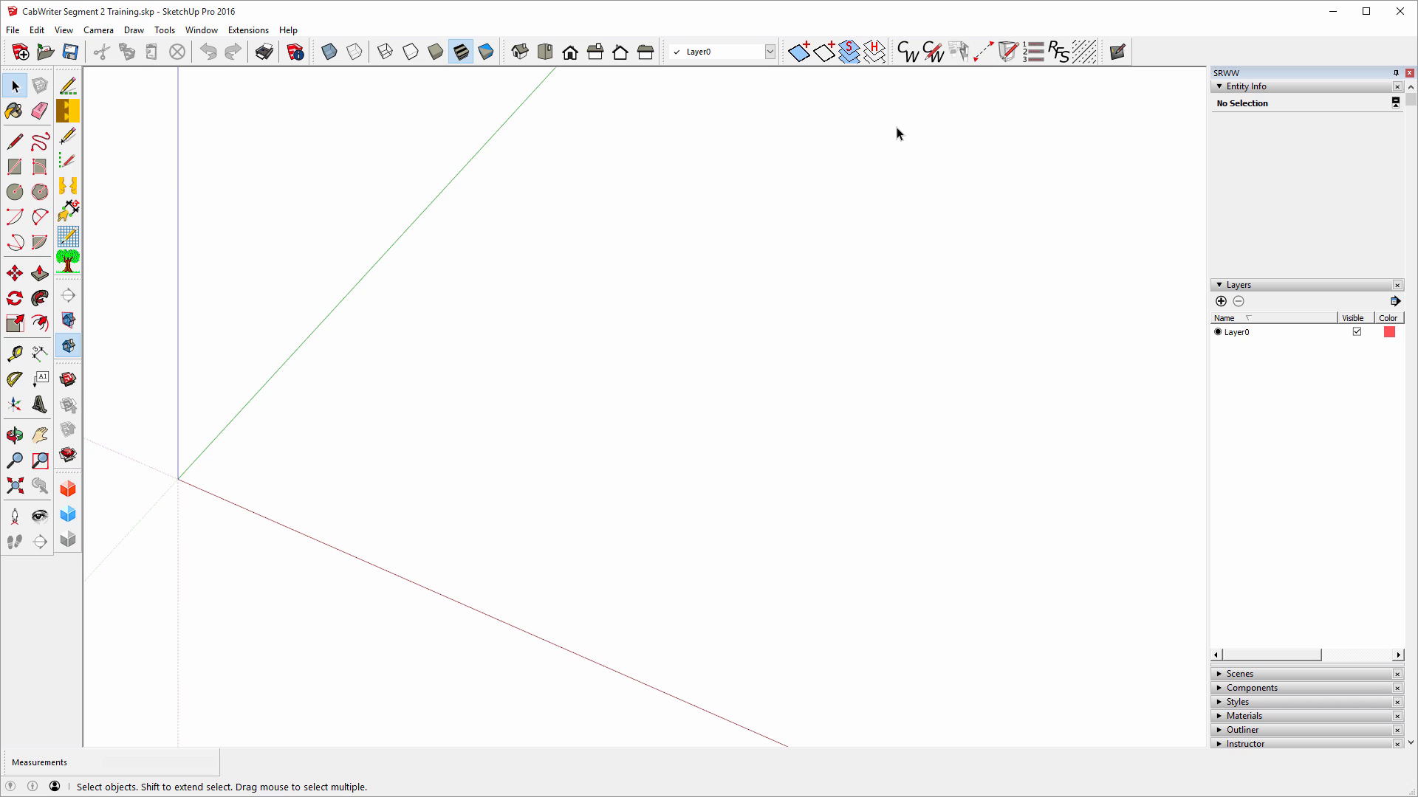
Create a CabWriter project and replace its default project name with the clients' project name.
click(908, 52)
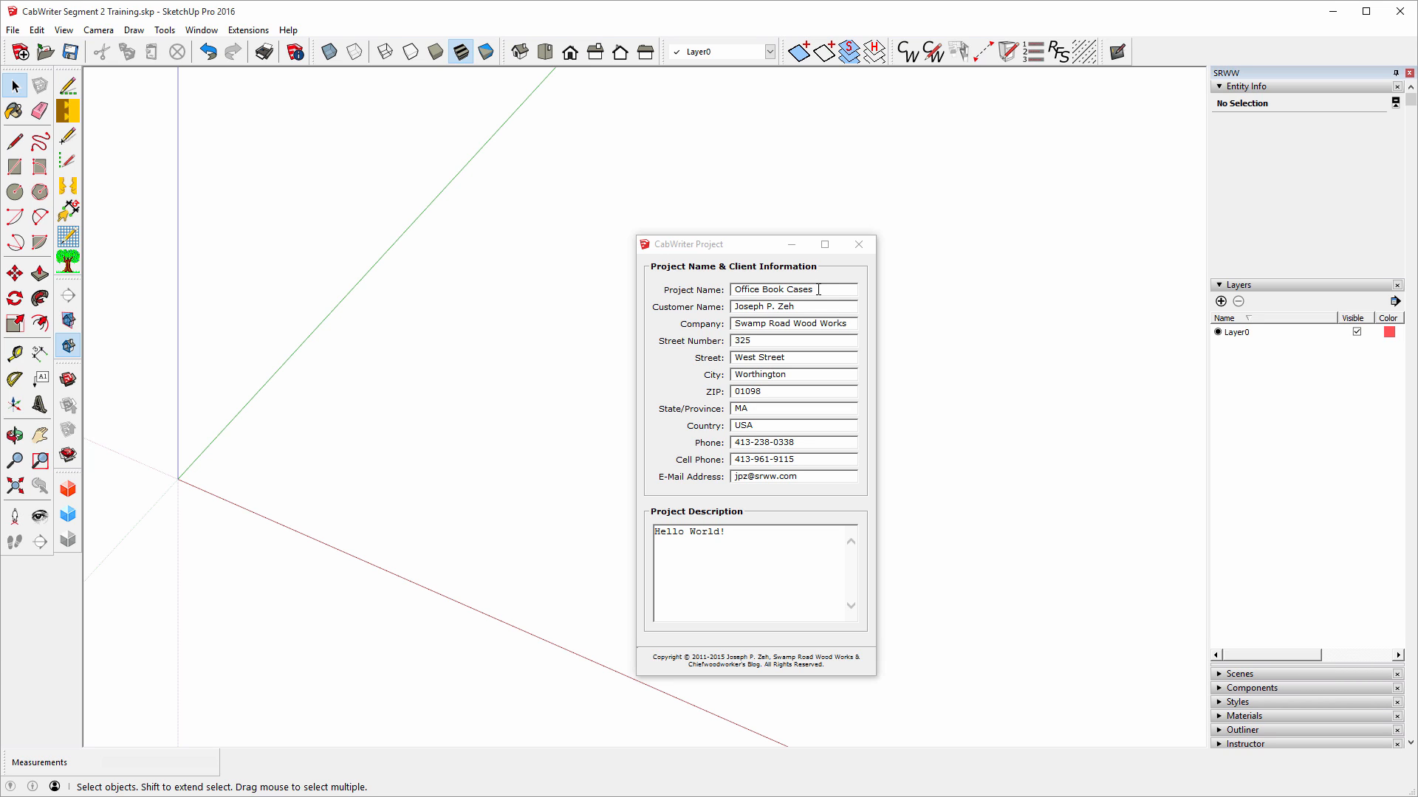
drag(815, 288, 747, 286)
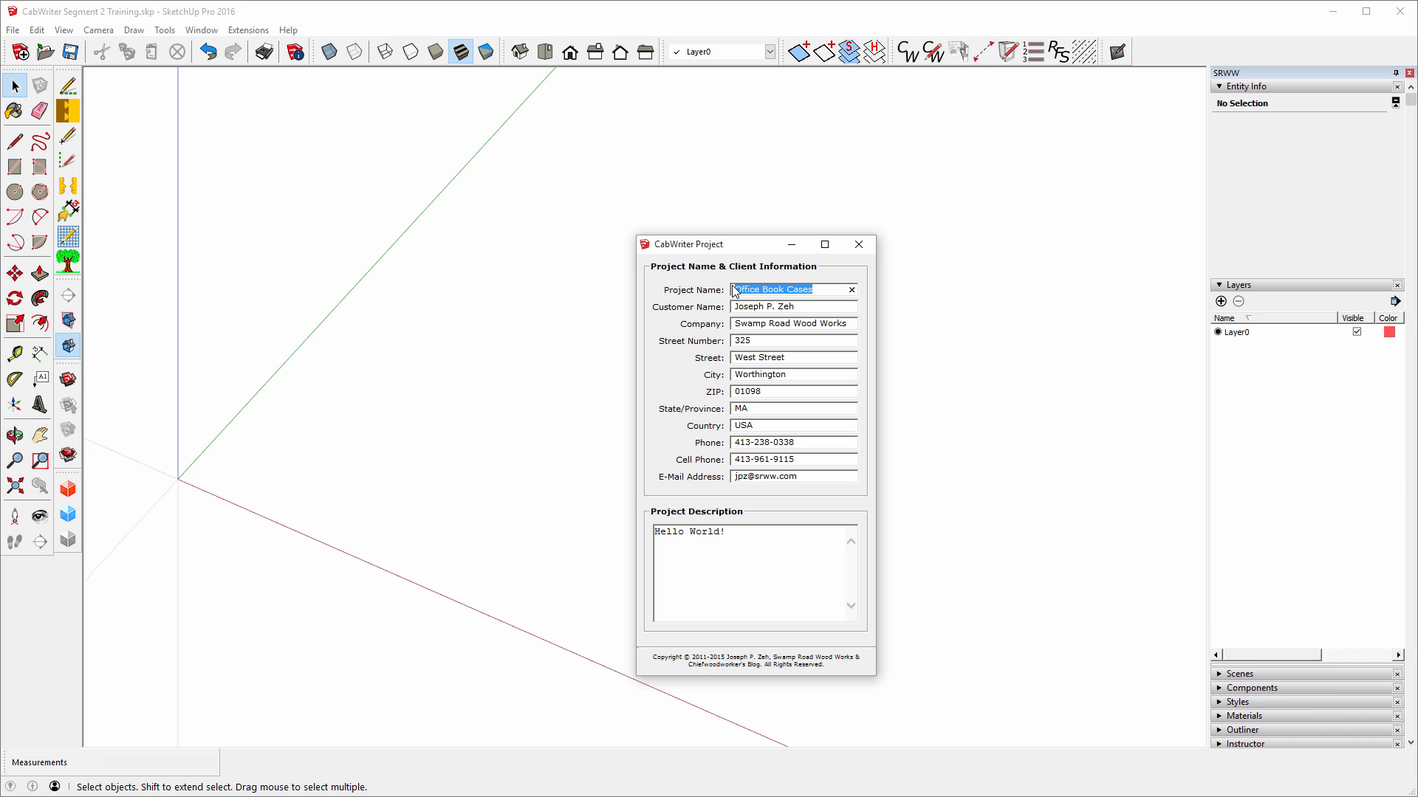
text(The La)
text(rson Project)
Enter the clients' names as the customer name and close the project settings.
drag(795, 308, 729, 308)
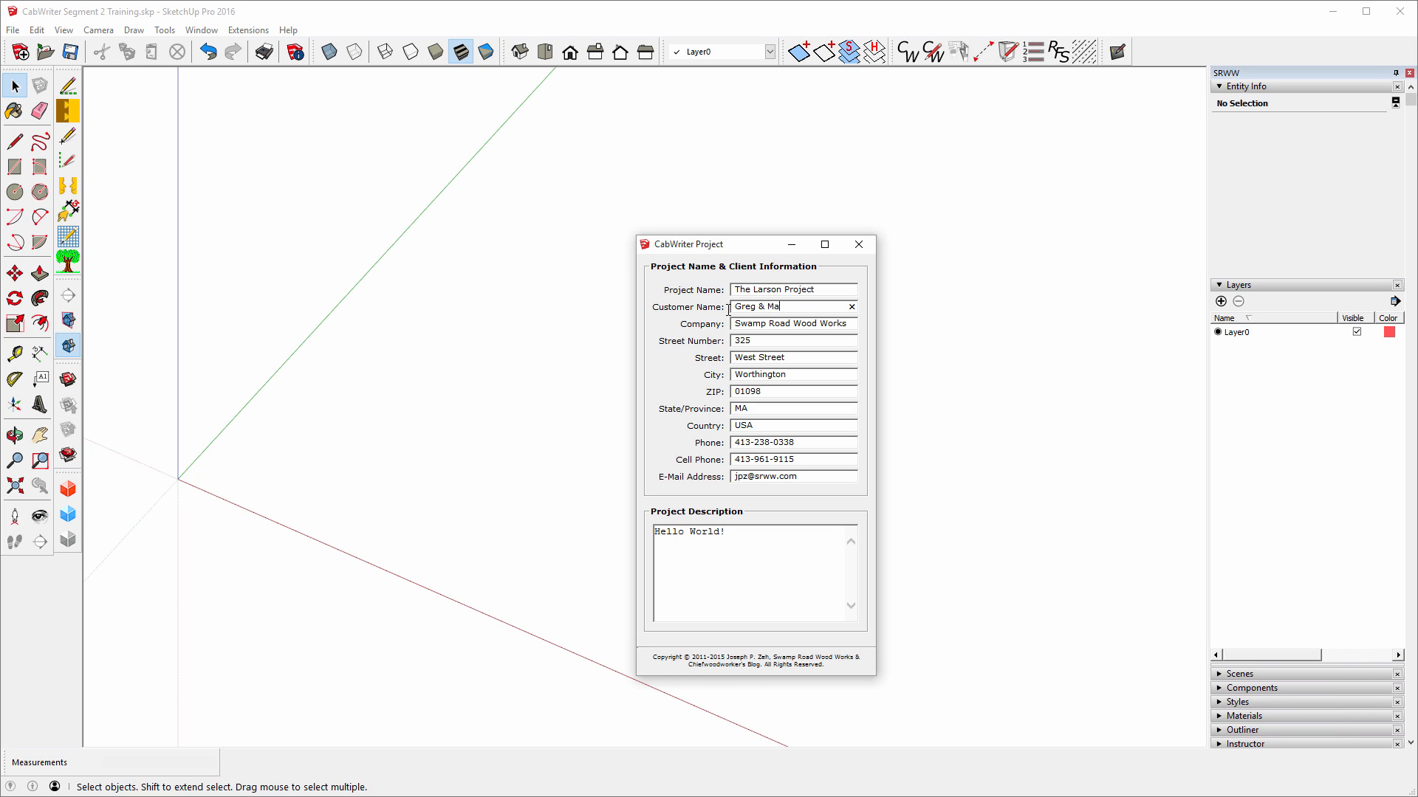
click(859, 244)
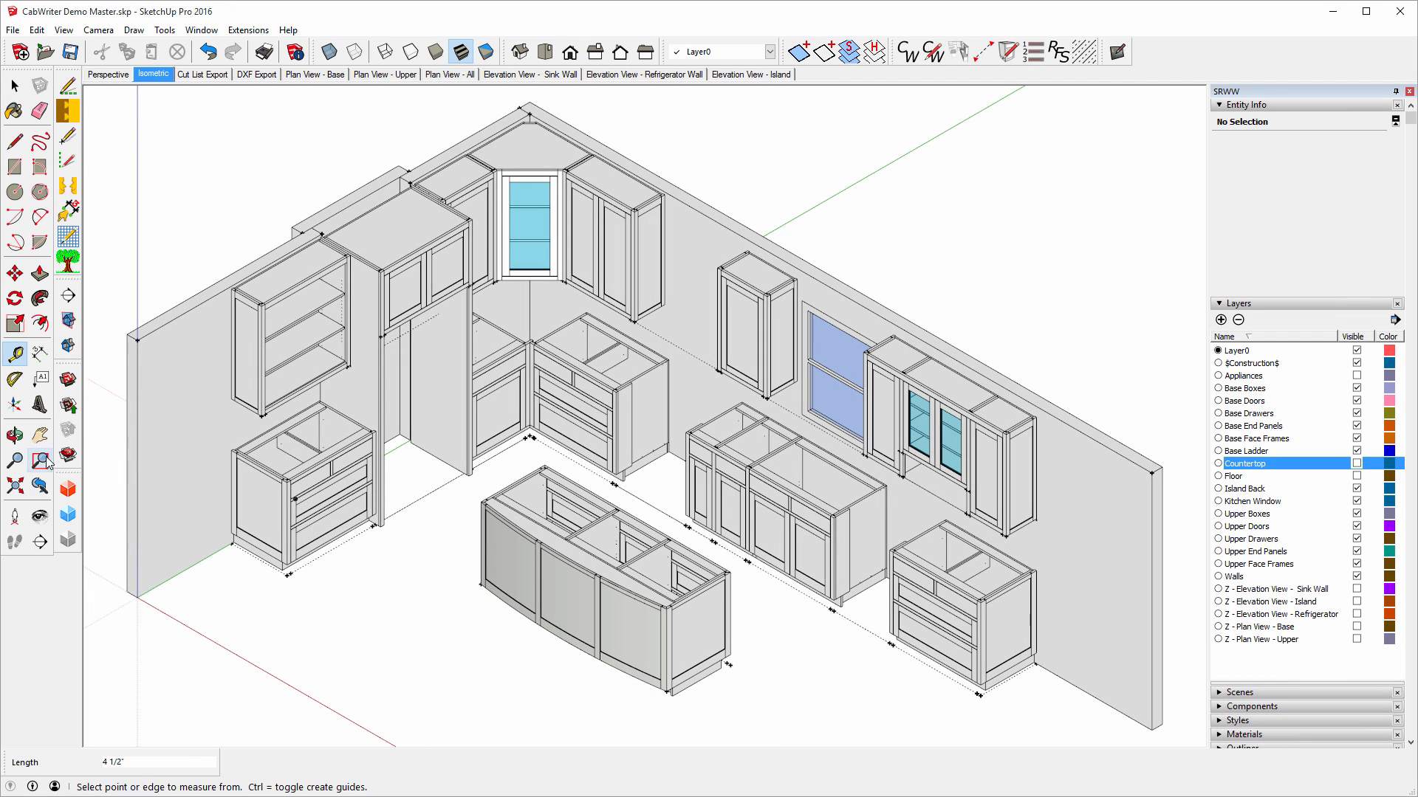
Measure the Demo Master's left wall from its corner, reading 79 1/2 inches.
click(138, 341)
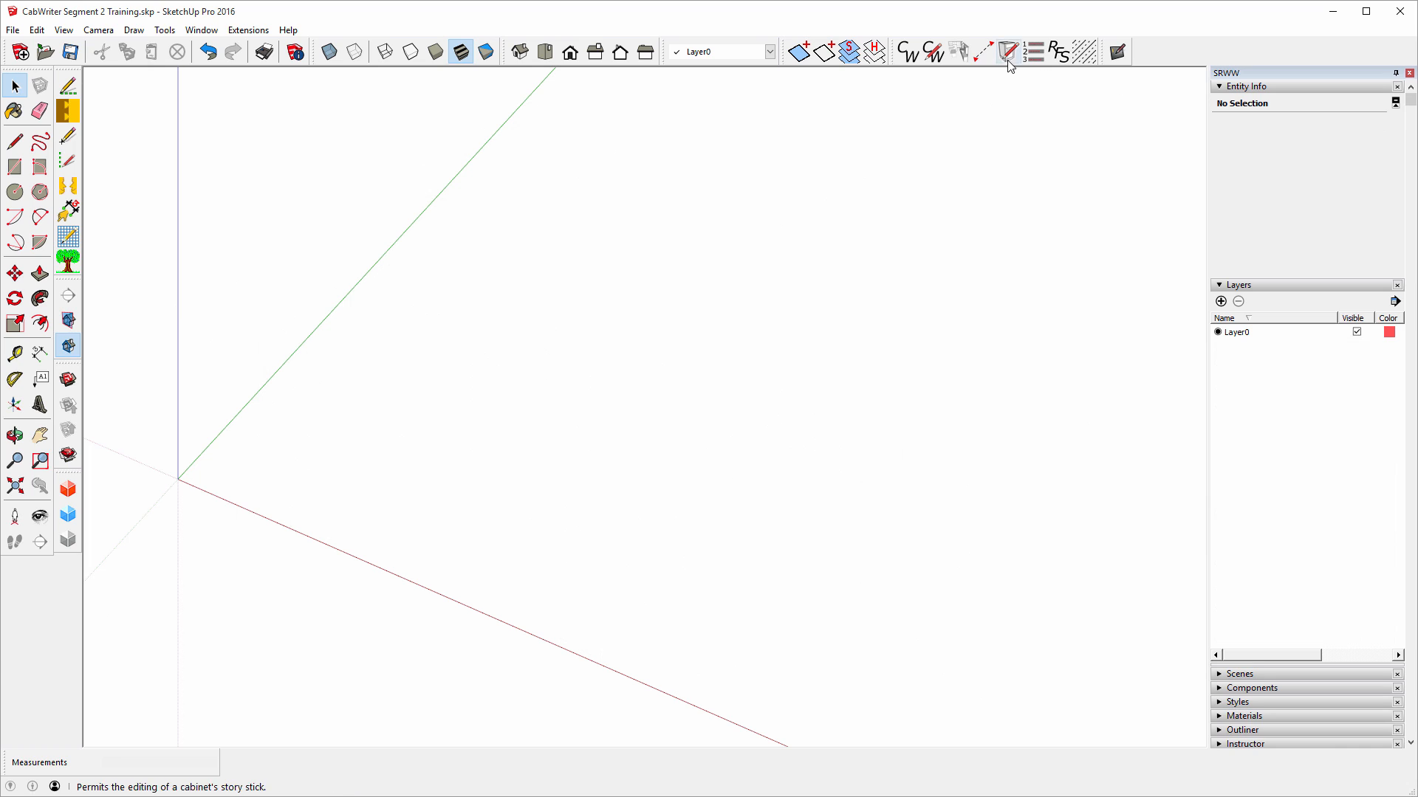
Draw a 79 1/2-inch CabWriter wall starting at the origin along the green axis.
click(958, 52)
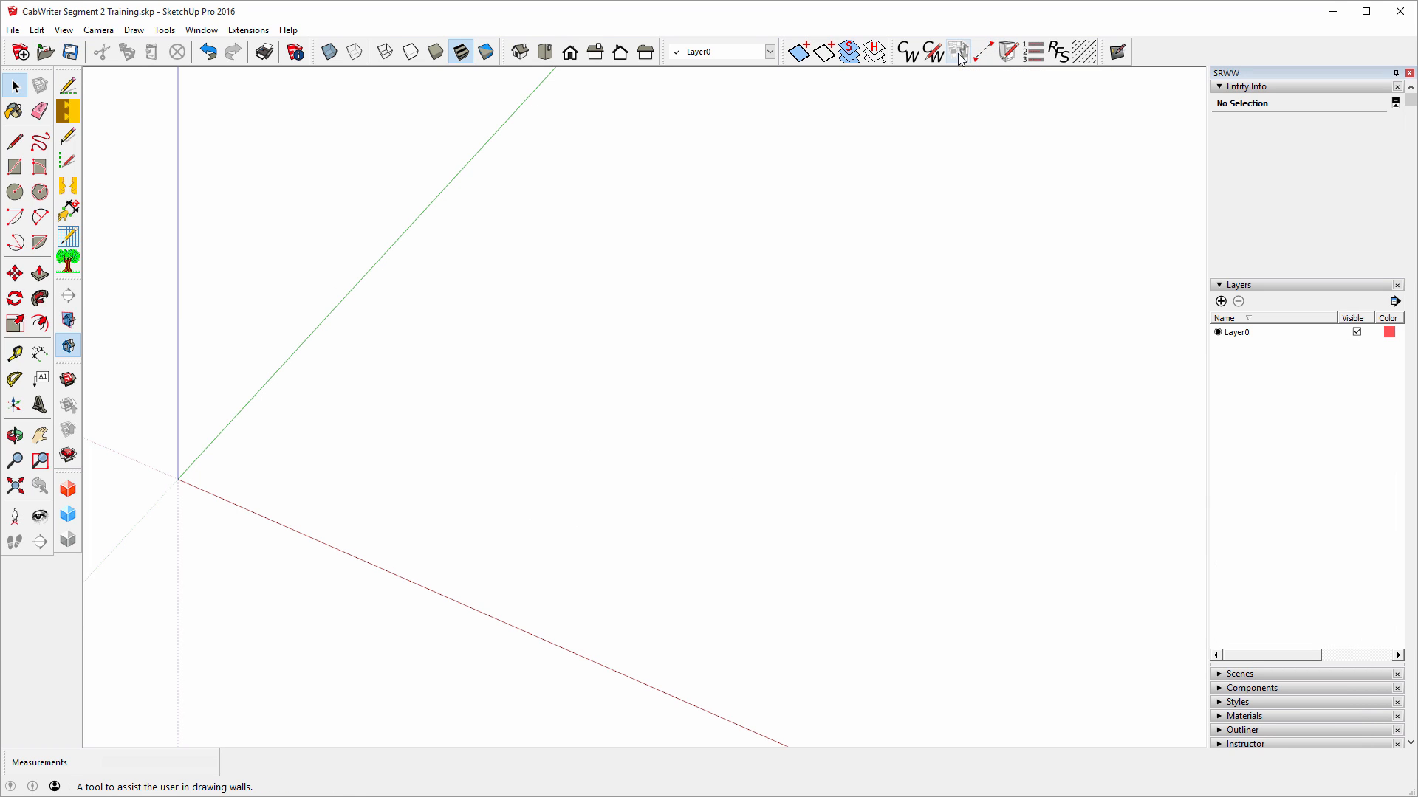
click(181, 470)
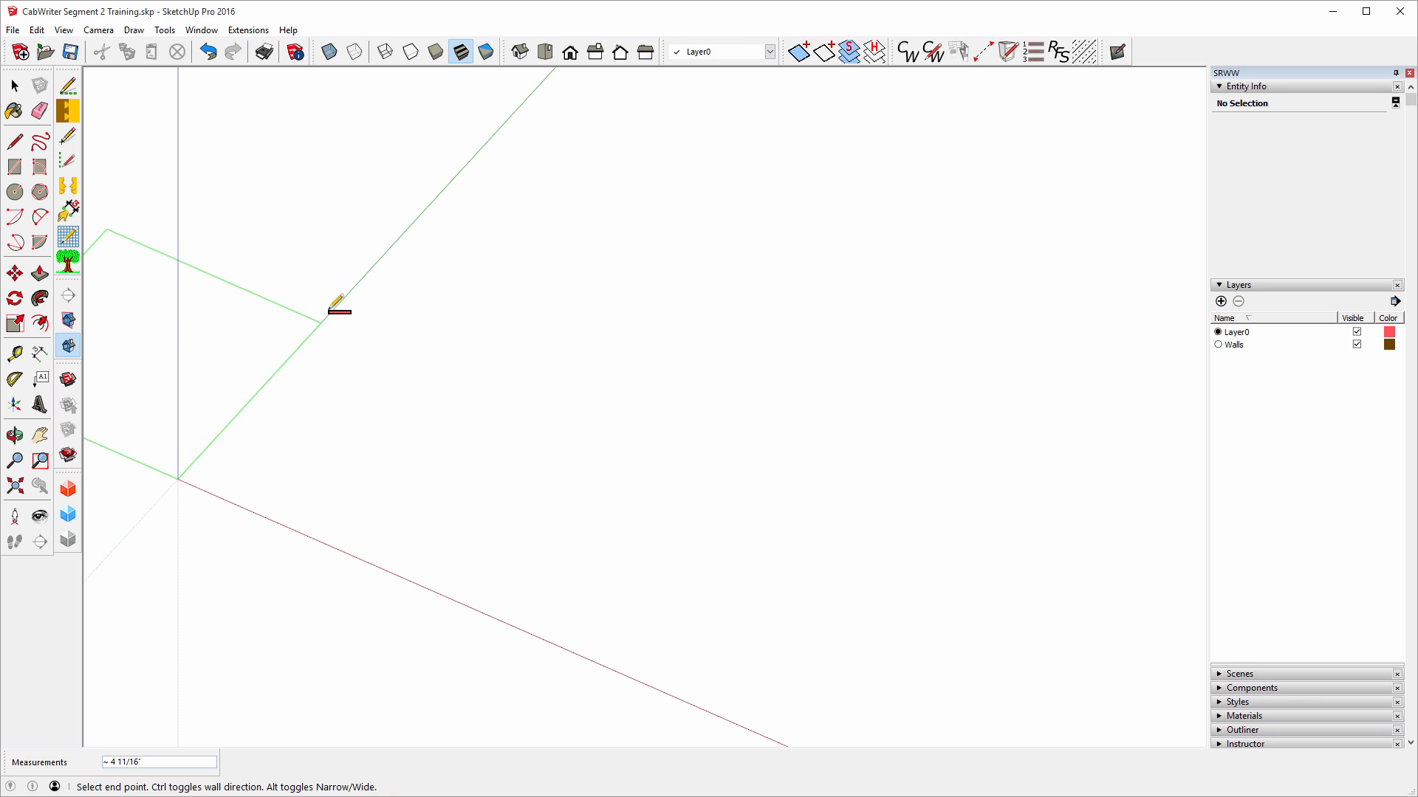
scroll(359, 437, down, 4)
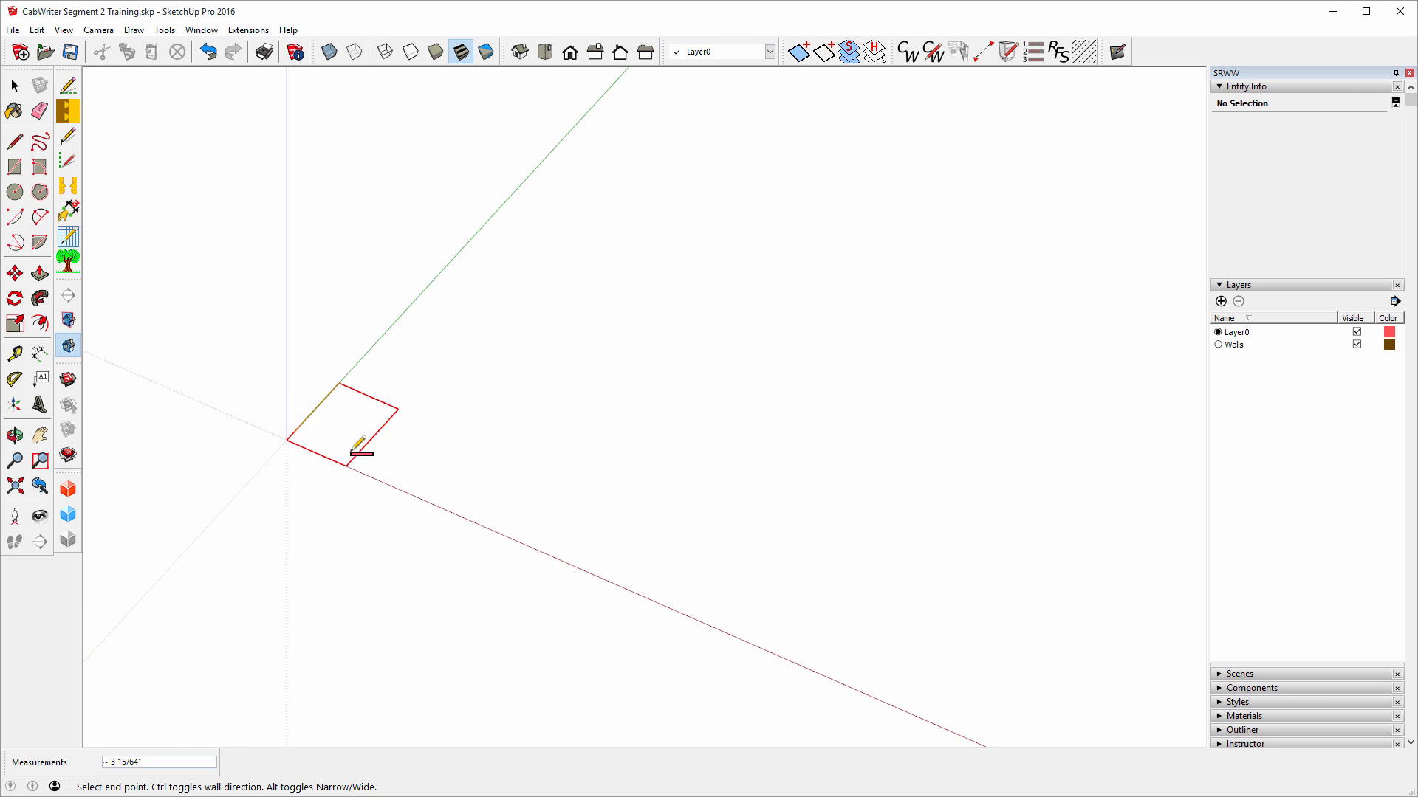
scroll(352, 450, down, 1)
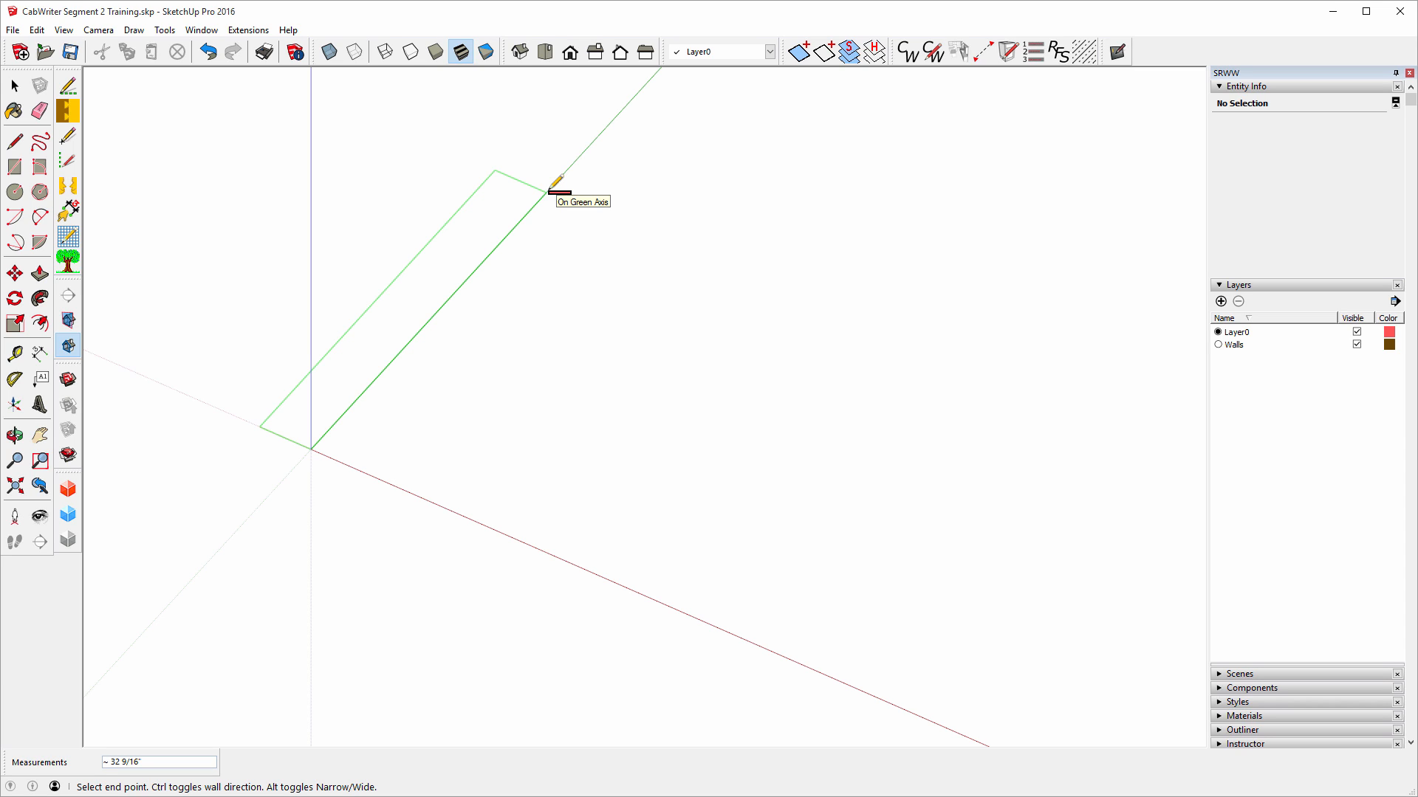
text(79.5)
key(Return)
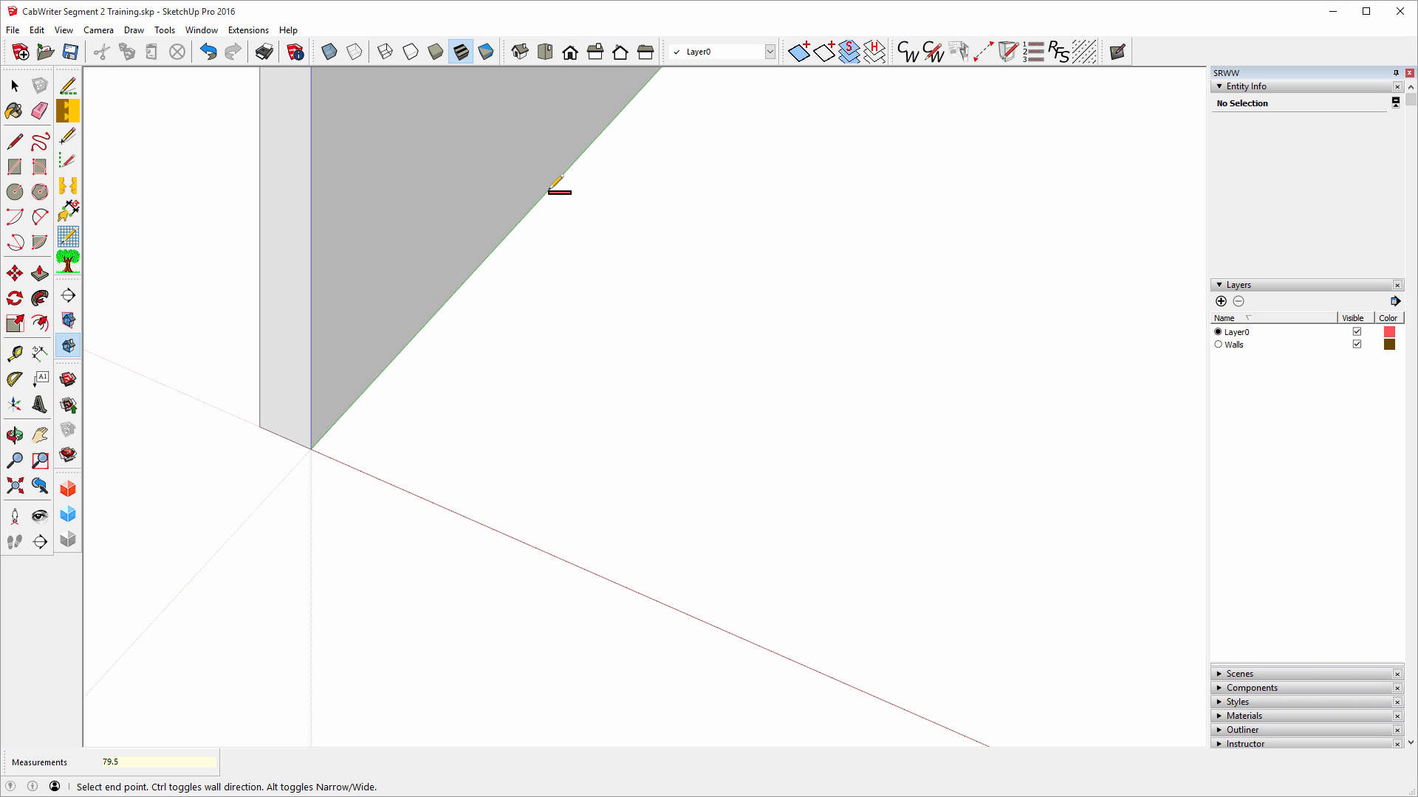
scroll(347, 650, down, 2)
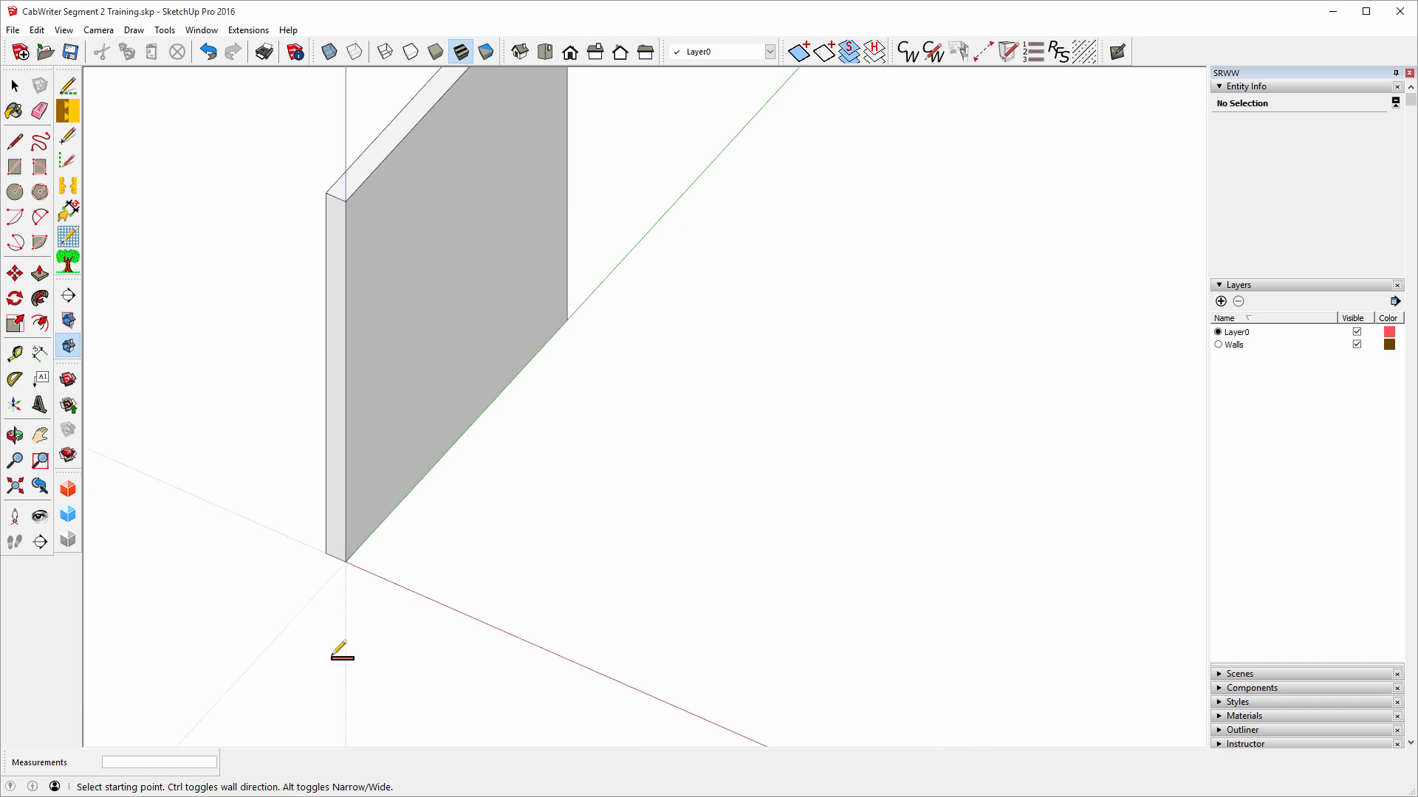
scroll(342, 653, down, 2)
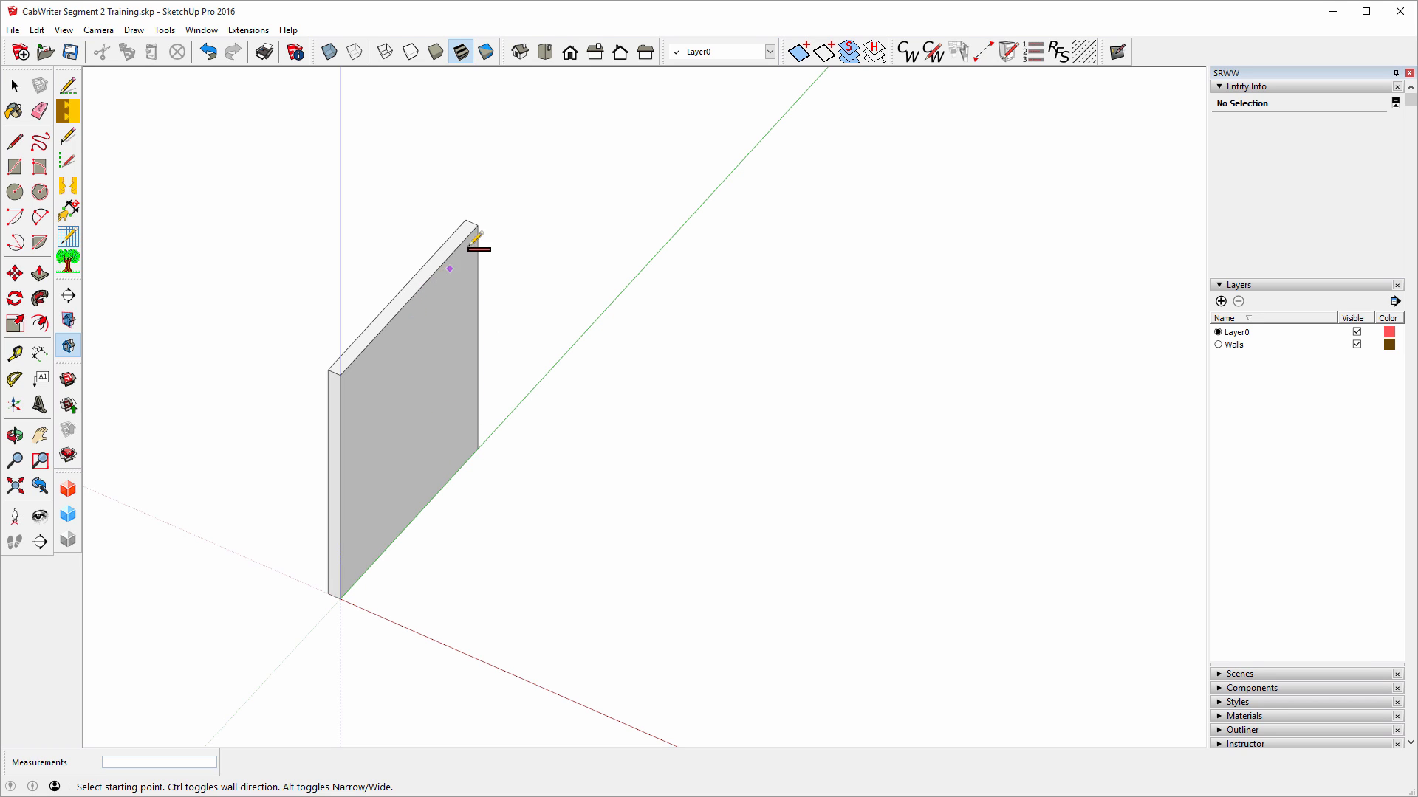
Check the wall's 96-inch height with a temporary dimension, then cancel it.
click(41, 356)
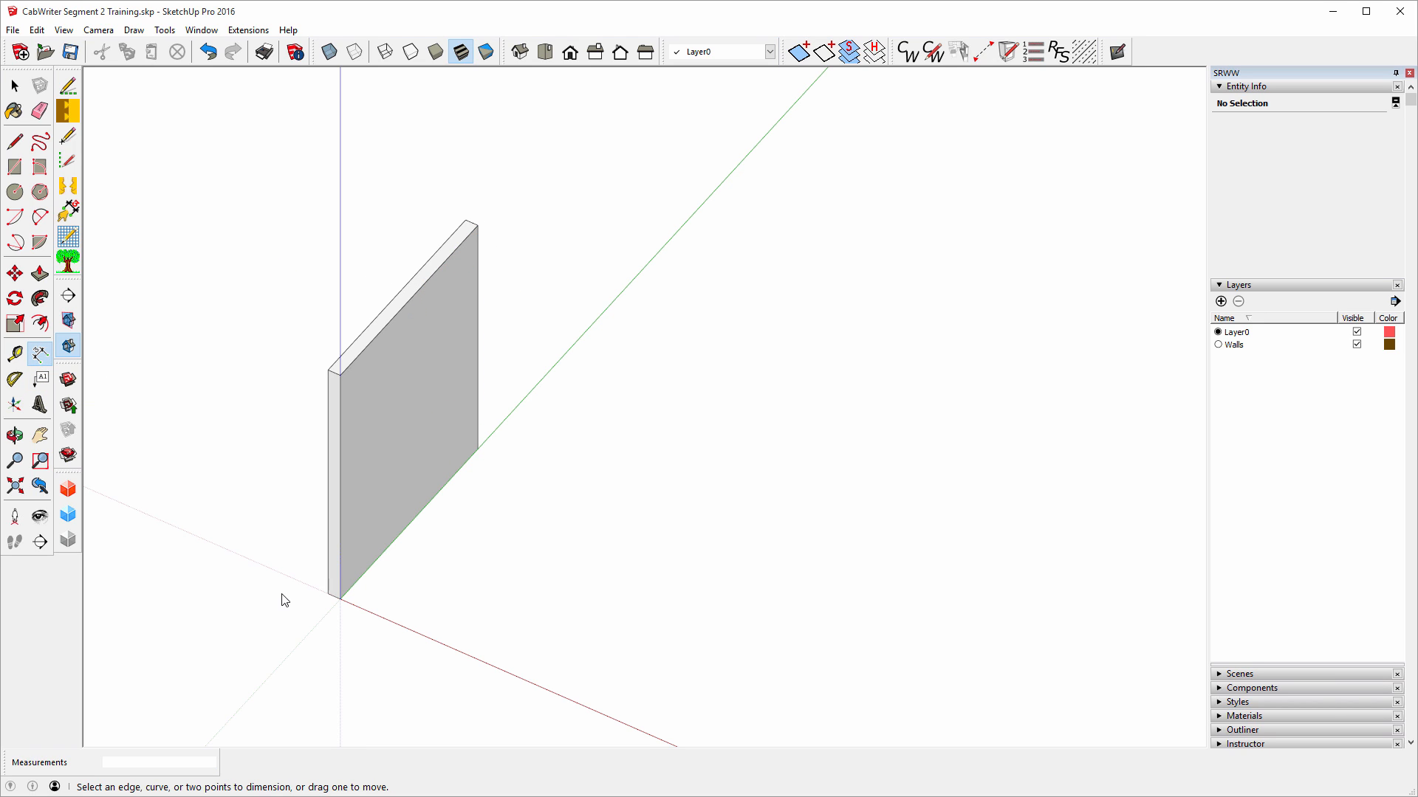
click(339, 598)
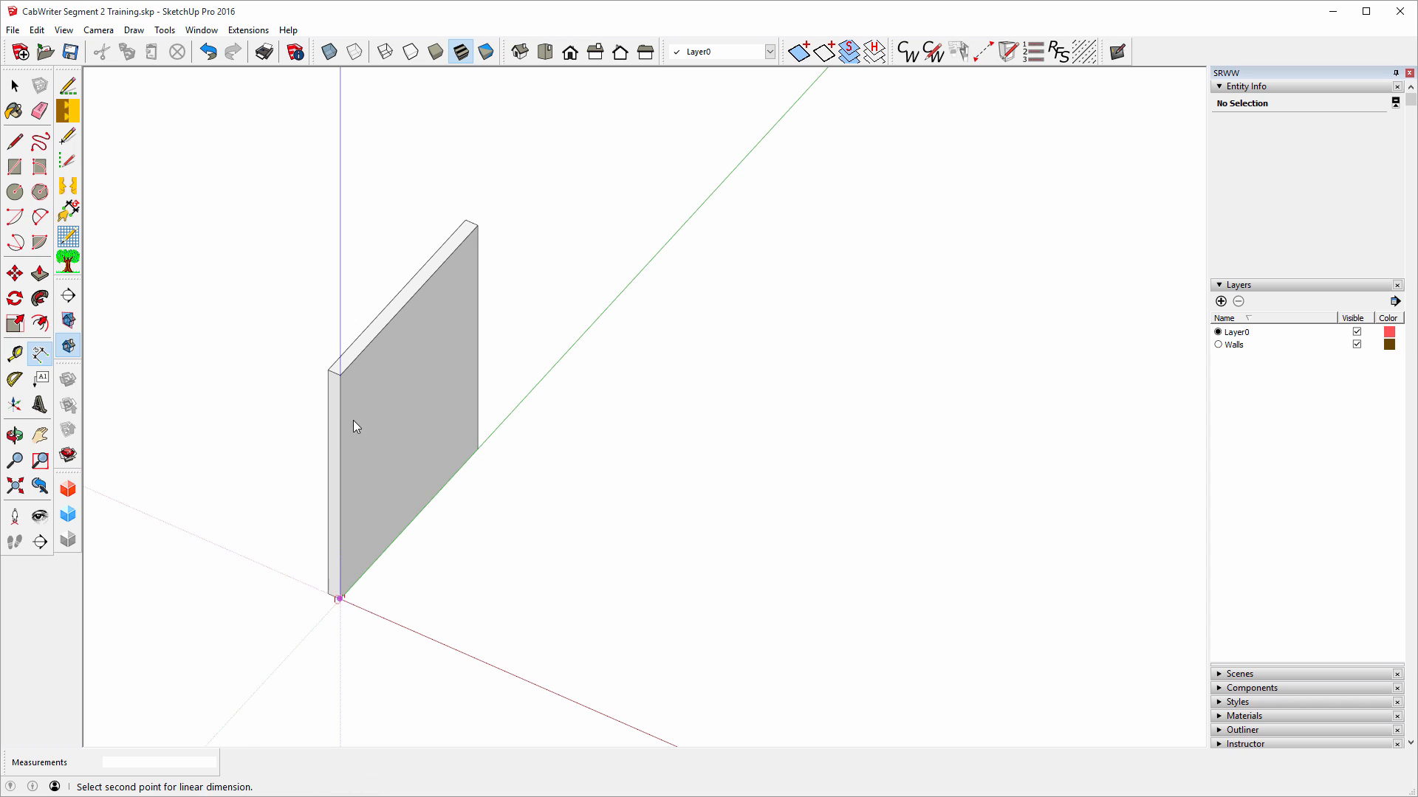
click(339, 375)
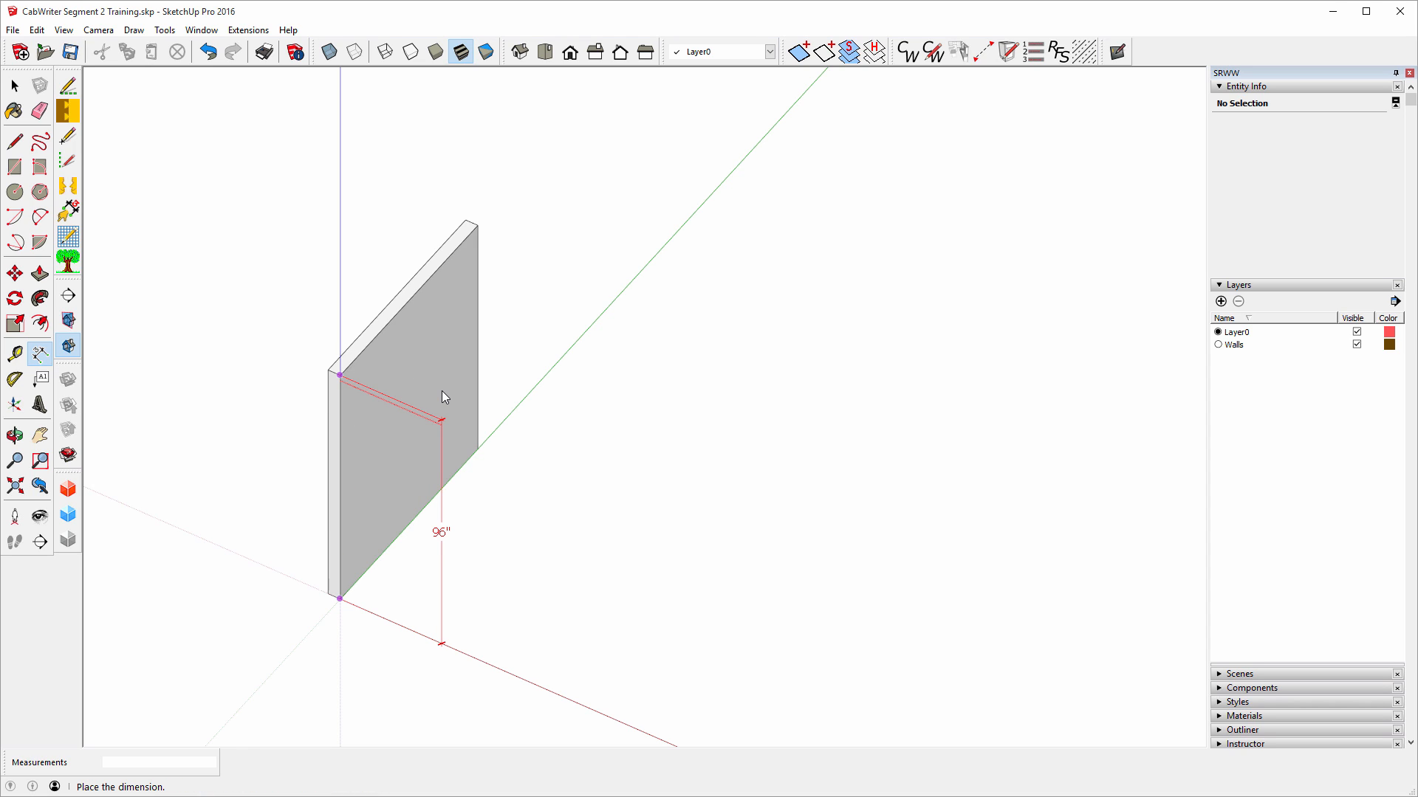
key(Escape)
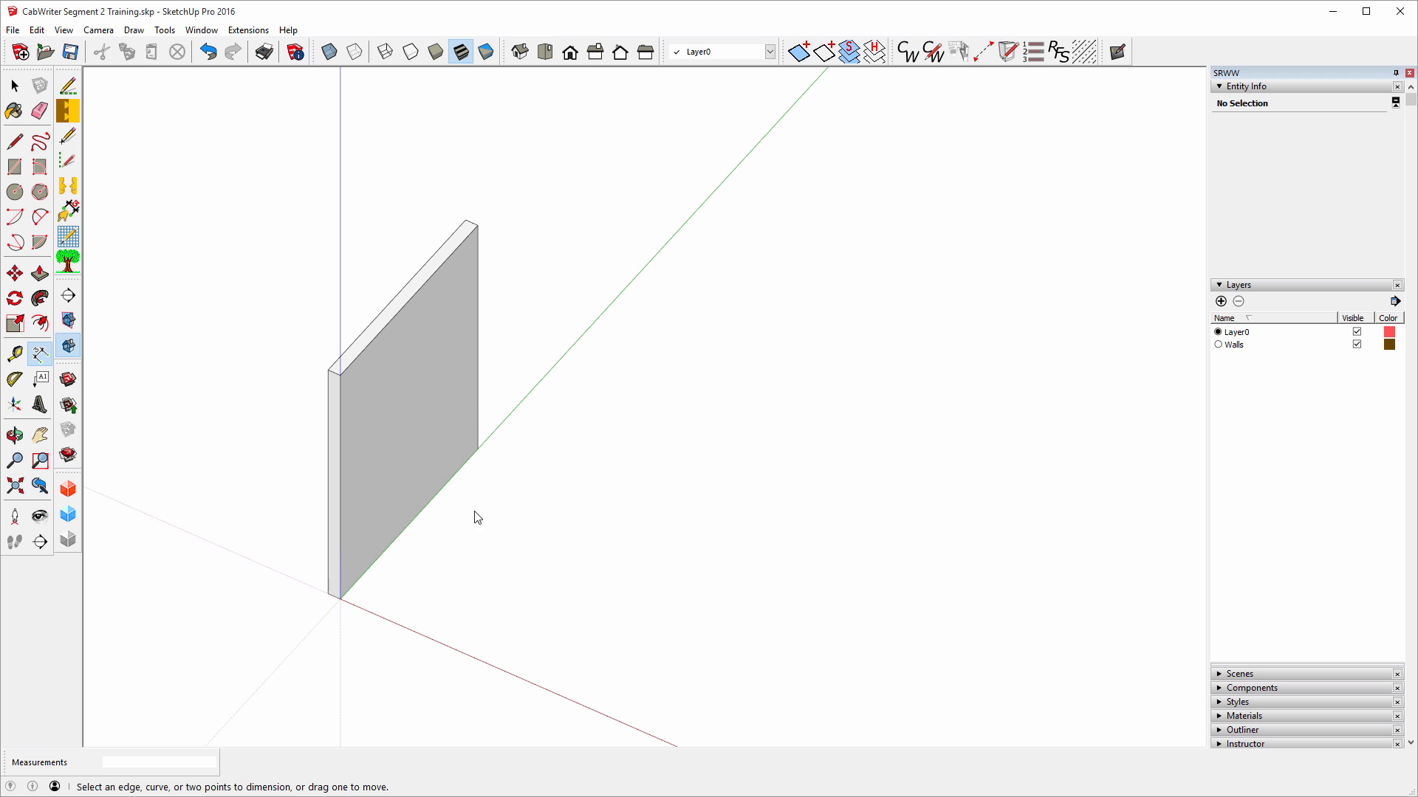
Add a guide point 4 inches from the new wall's top end, matching the Demo Master.
scroll(369, 630, down, 2)
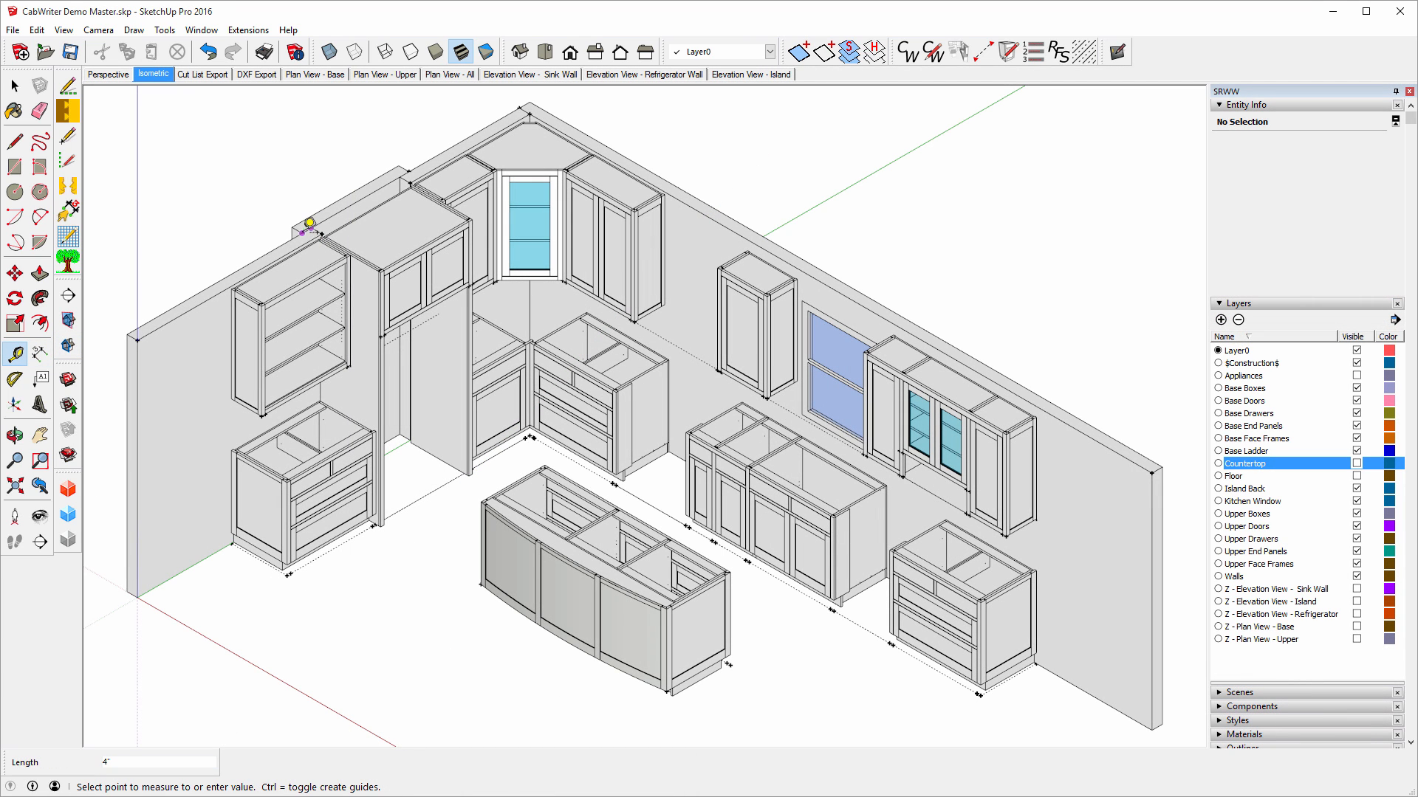
click(308, 224)
click(303, 231)
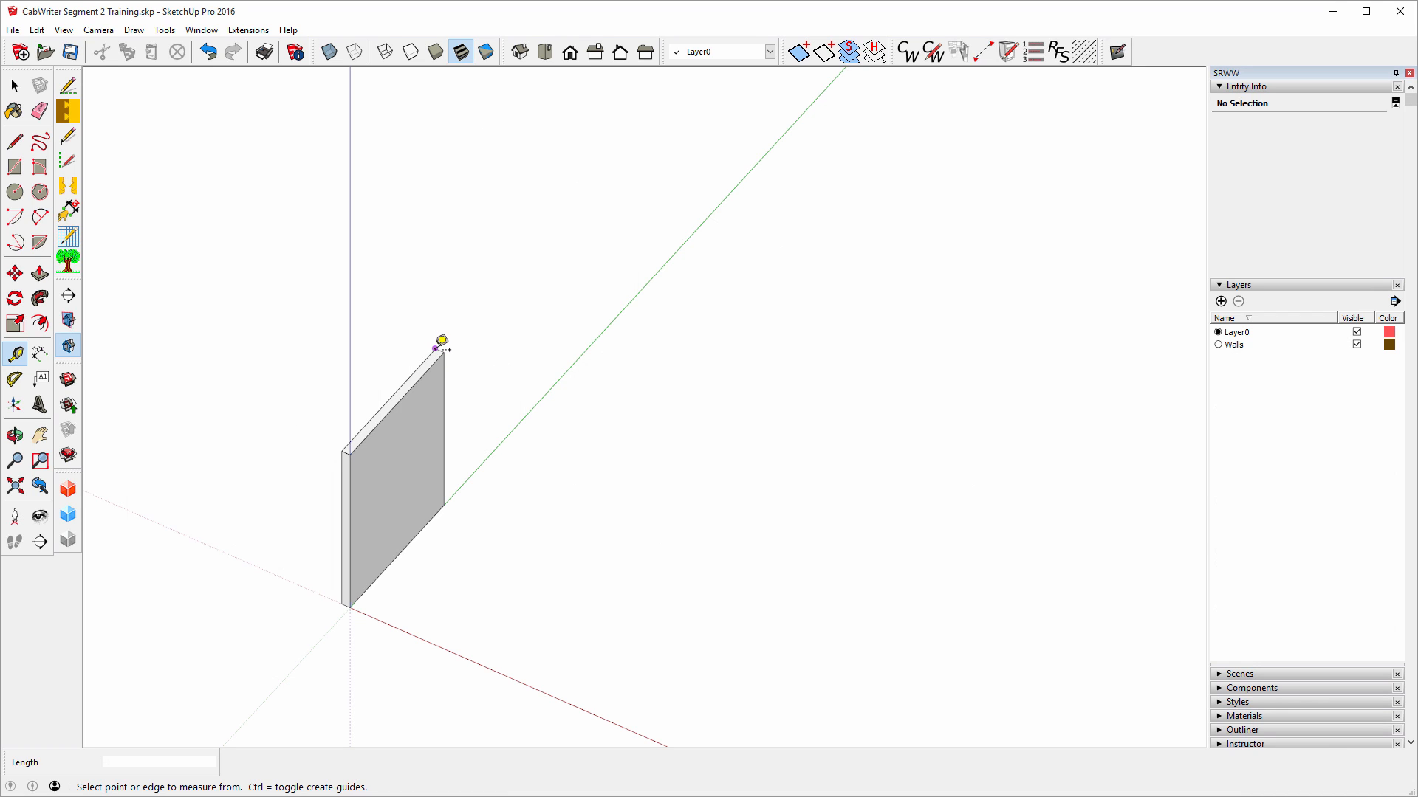
click(438, 339)
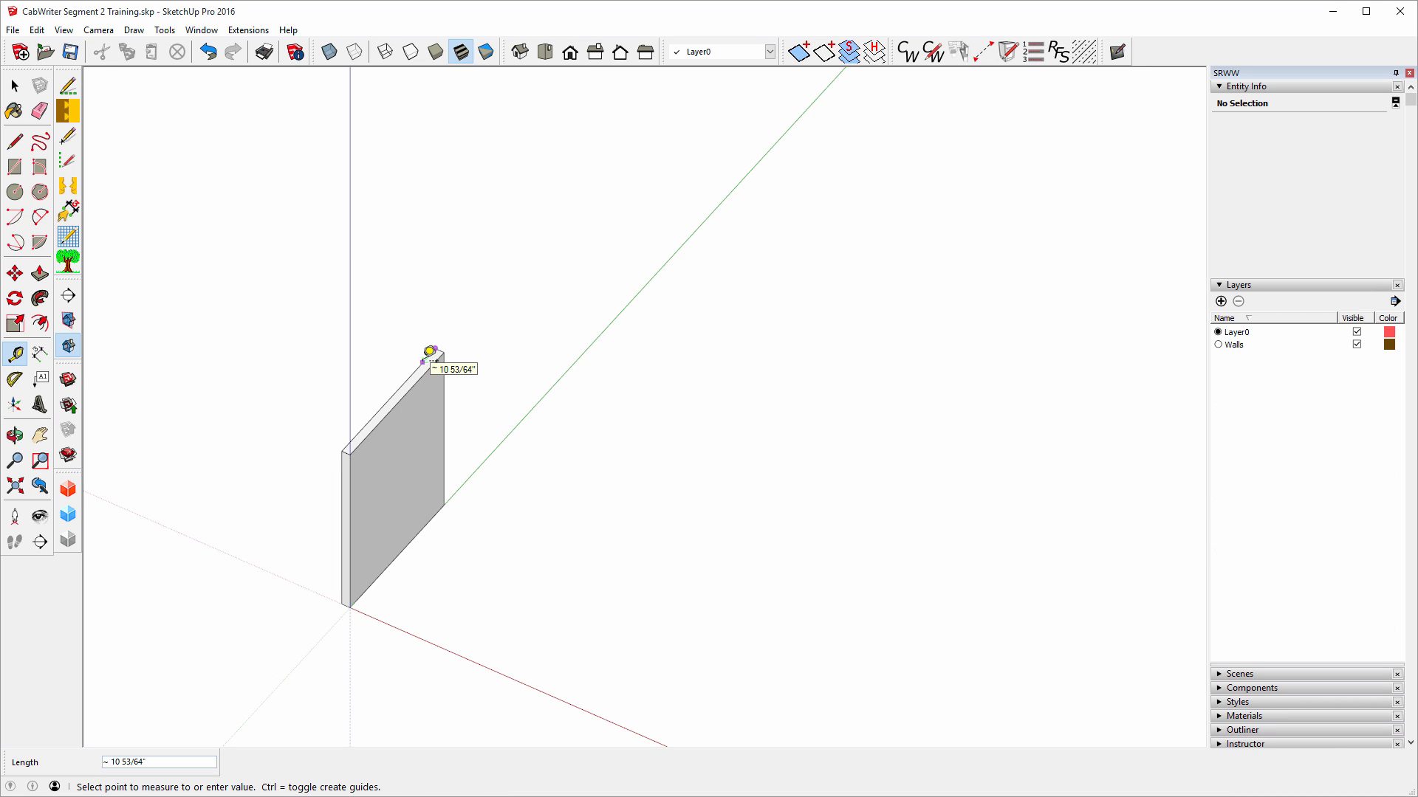
text(4)
key(Return)
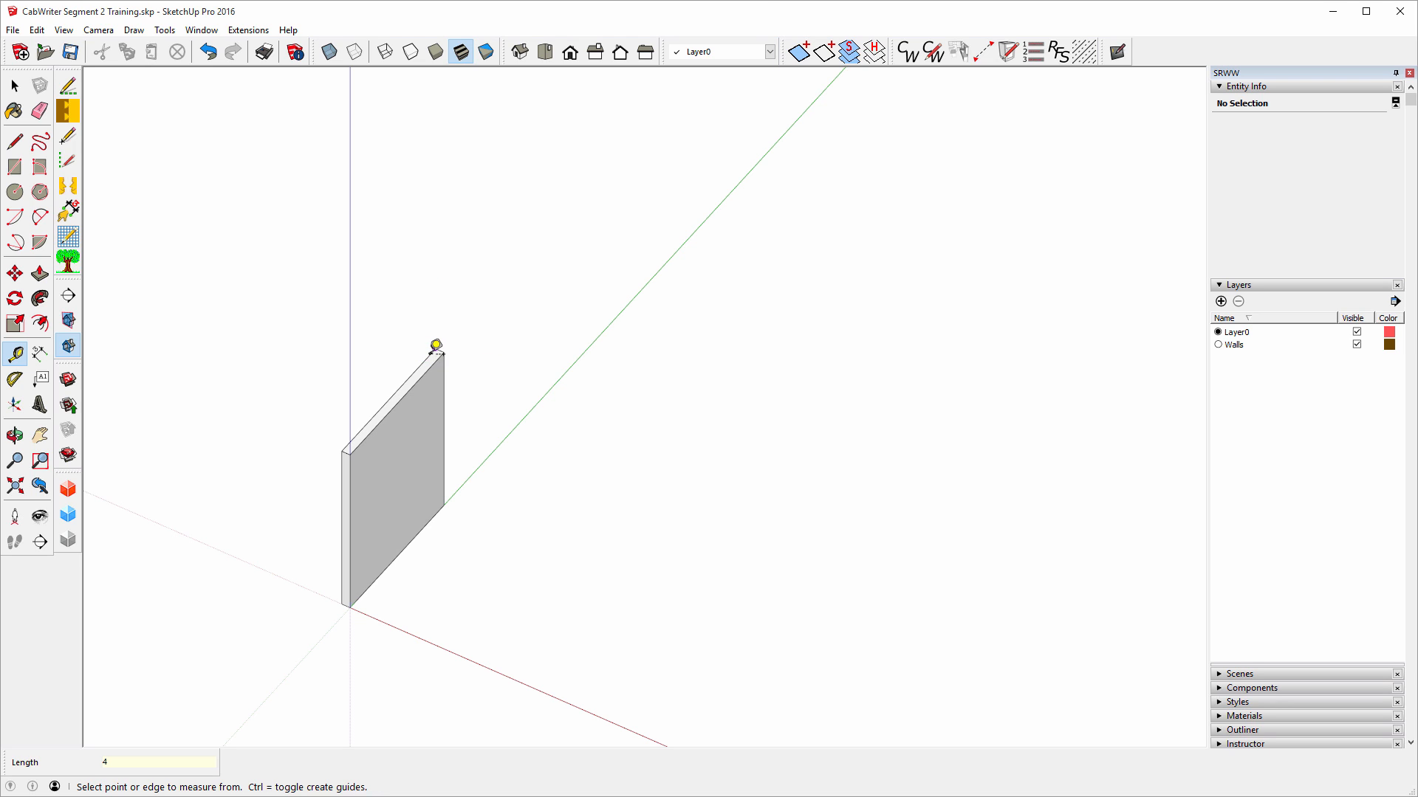
click(959, 54)
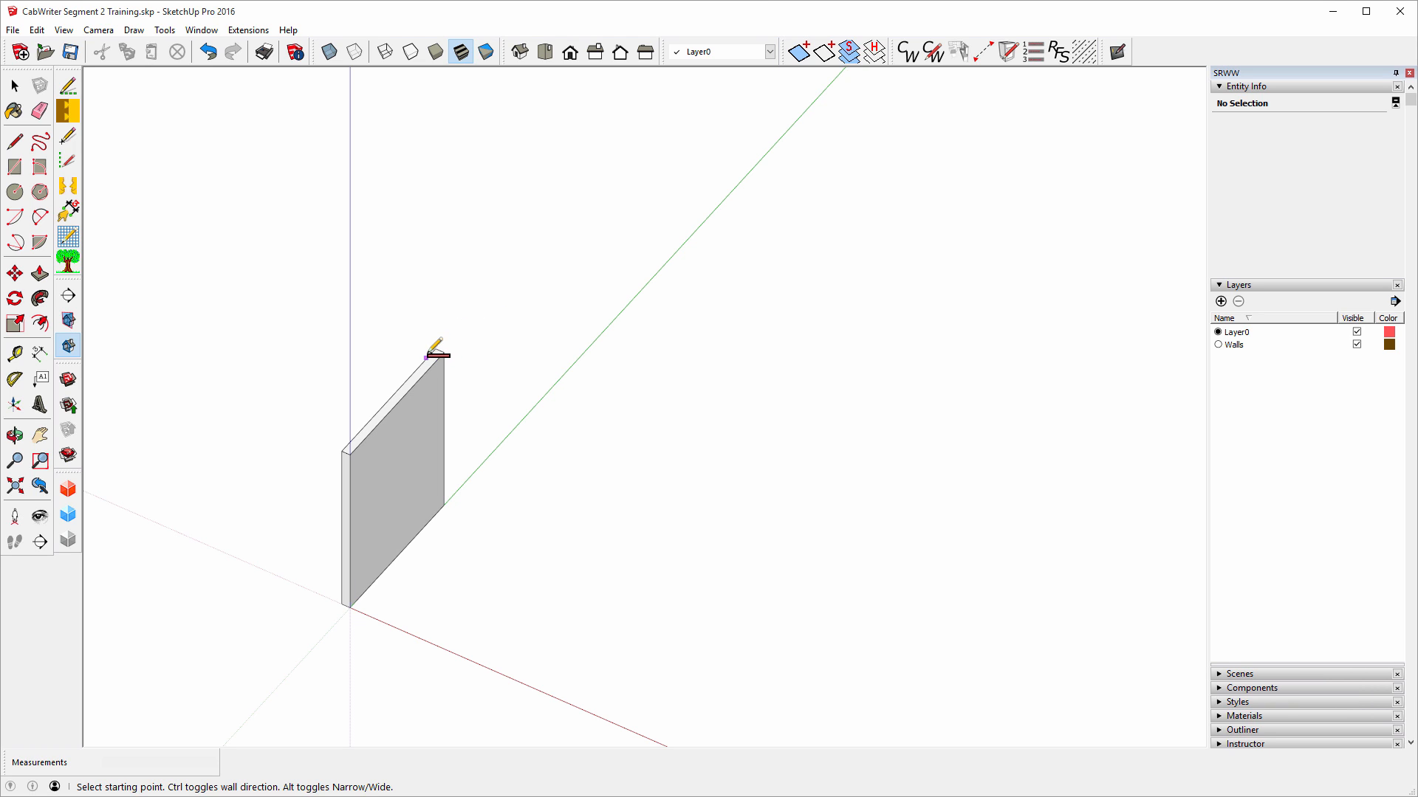
Draw a 46-inch second wall from the first wall's corner along the green axis.
scroll(436, 346, up, 3)
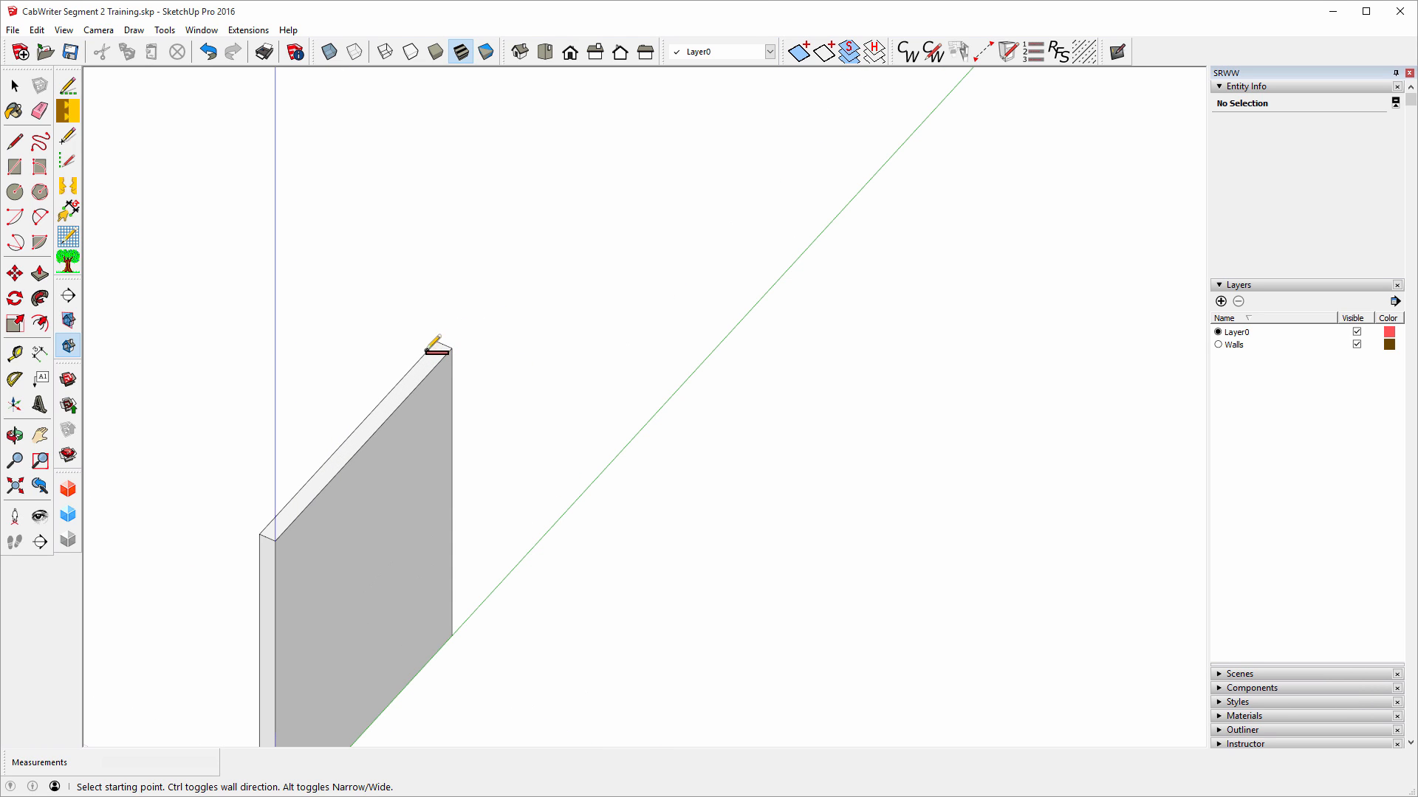
click(428, 350)
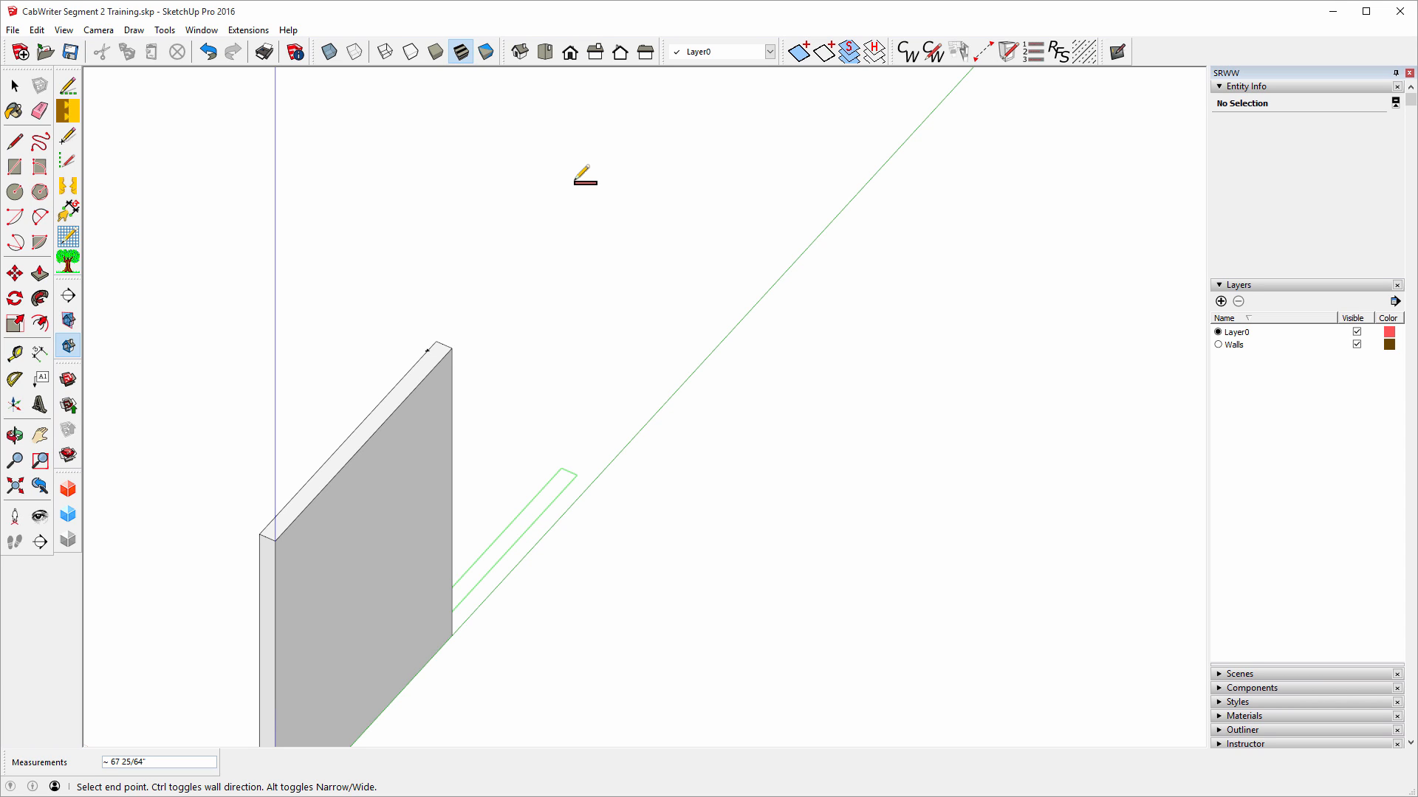
text(46)
key(Return)
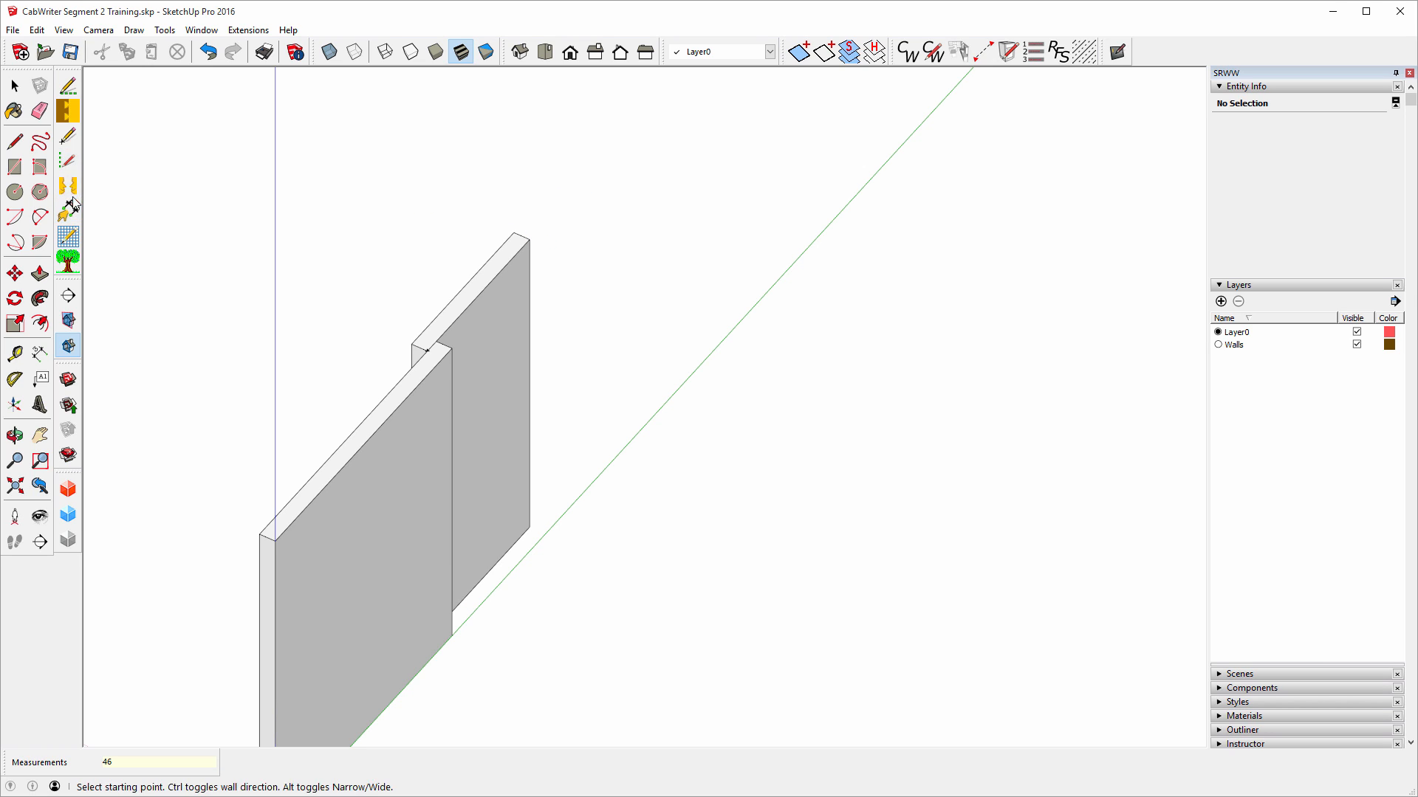
click(26, 362)
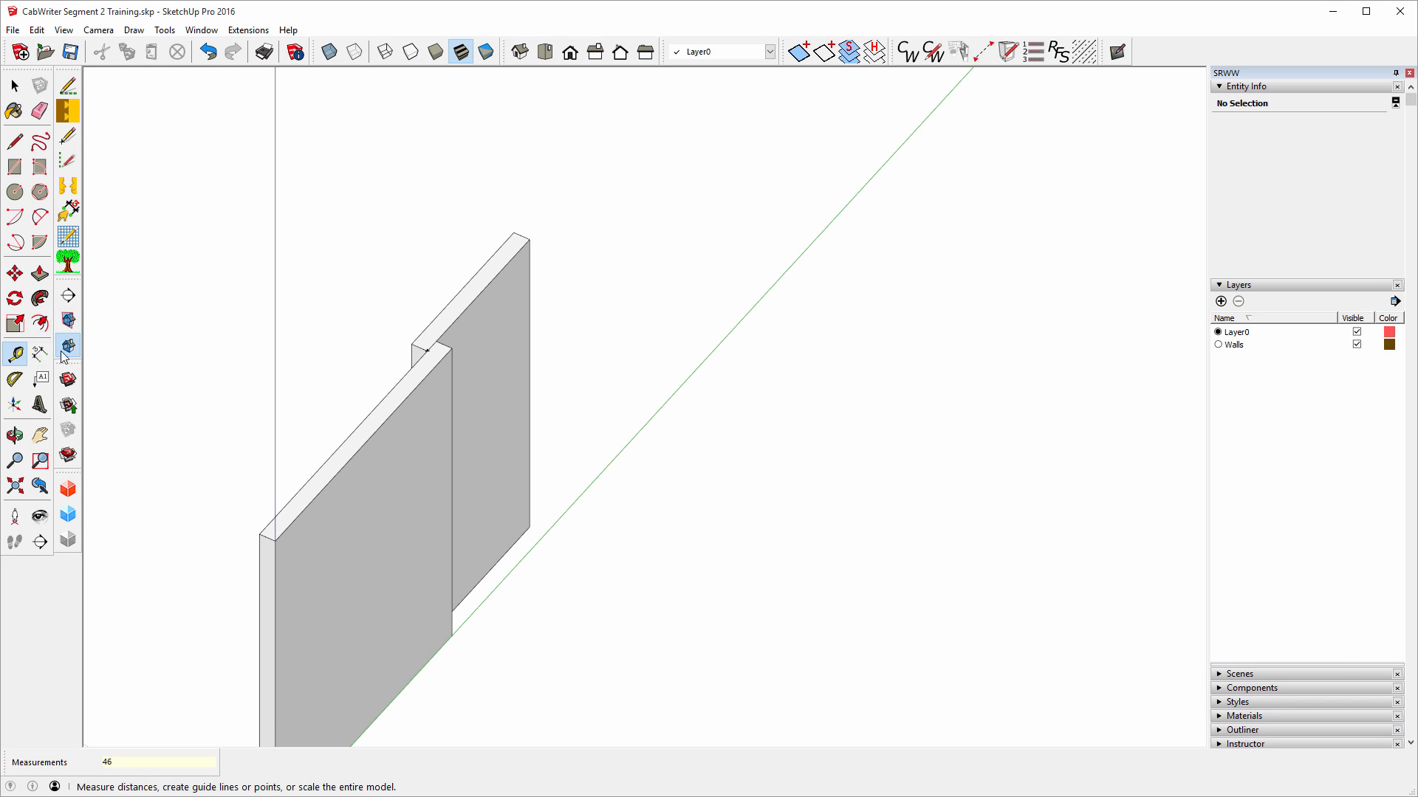
click(533, 232)
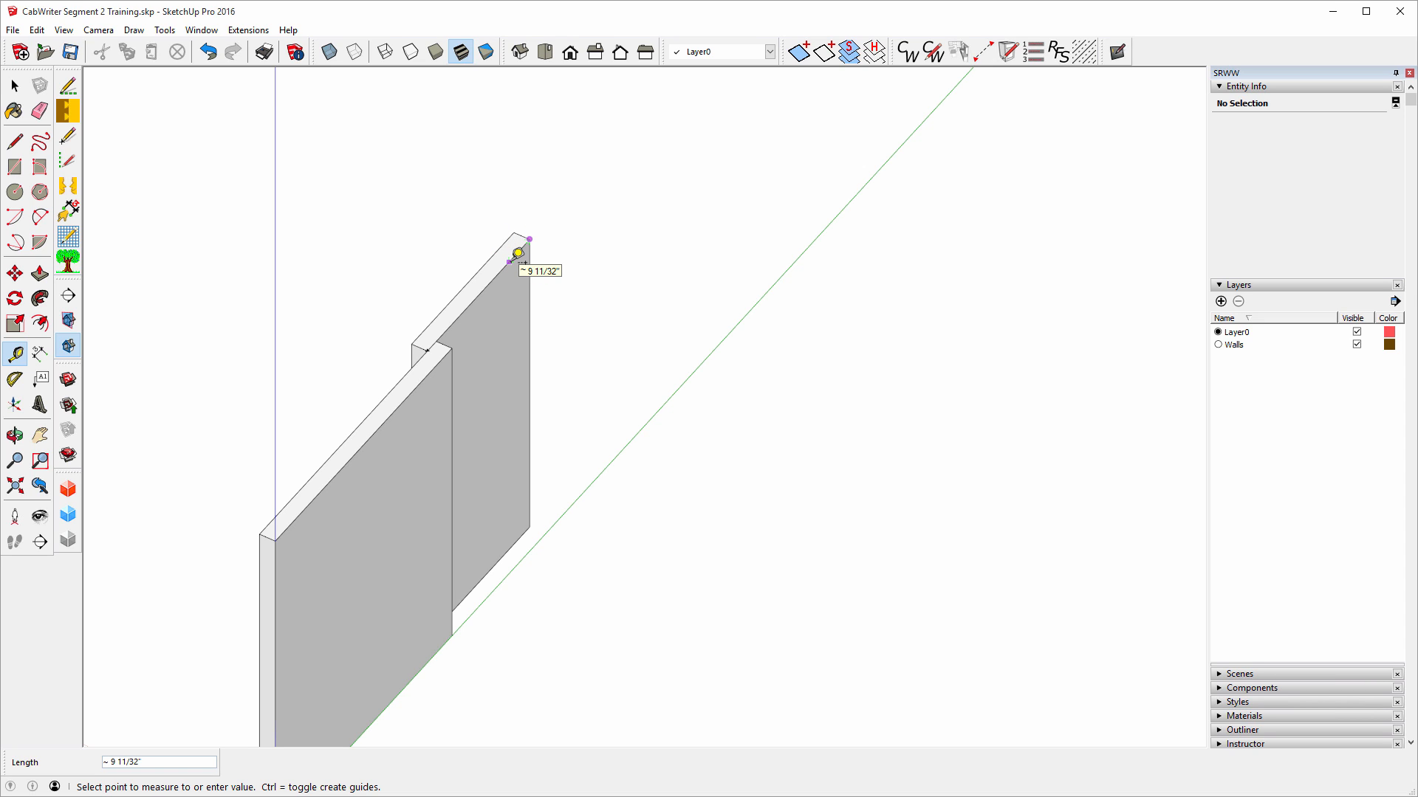
text(46)
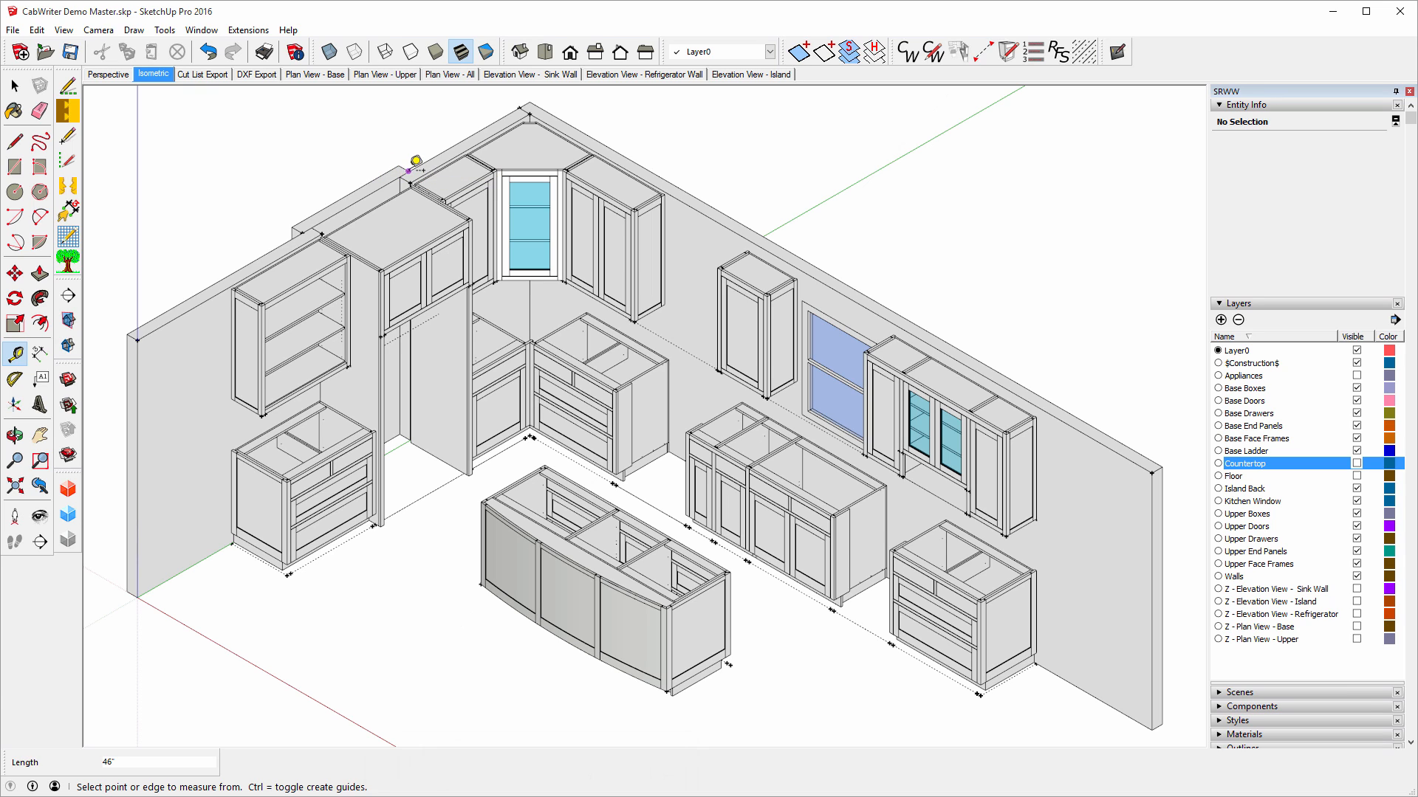
click(409, 169)
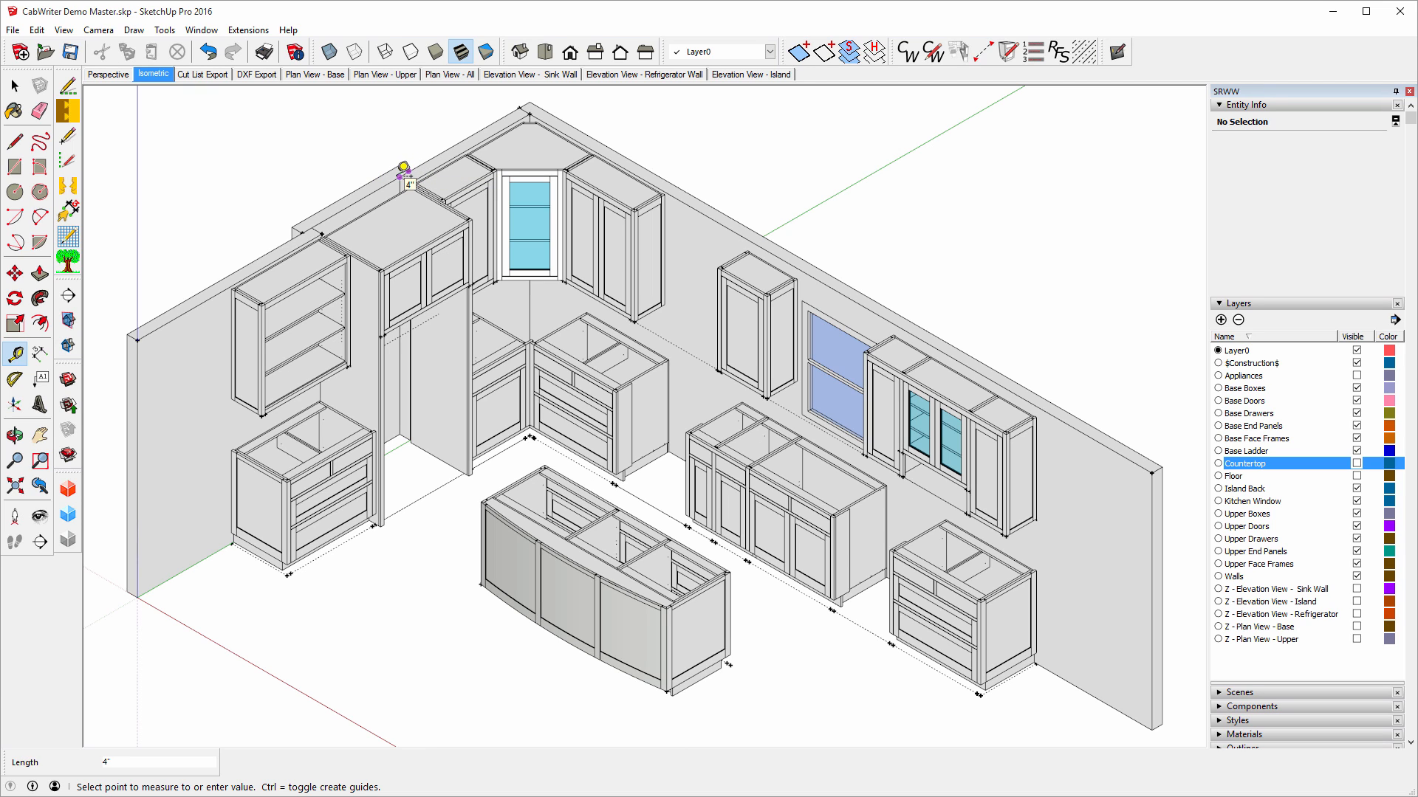
click(405, 166)
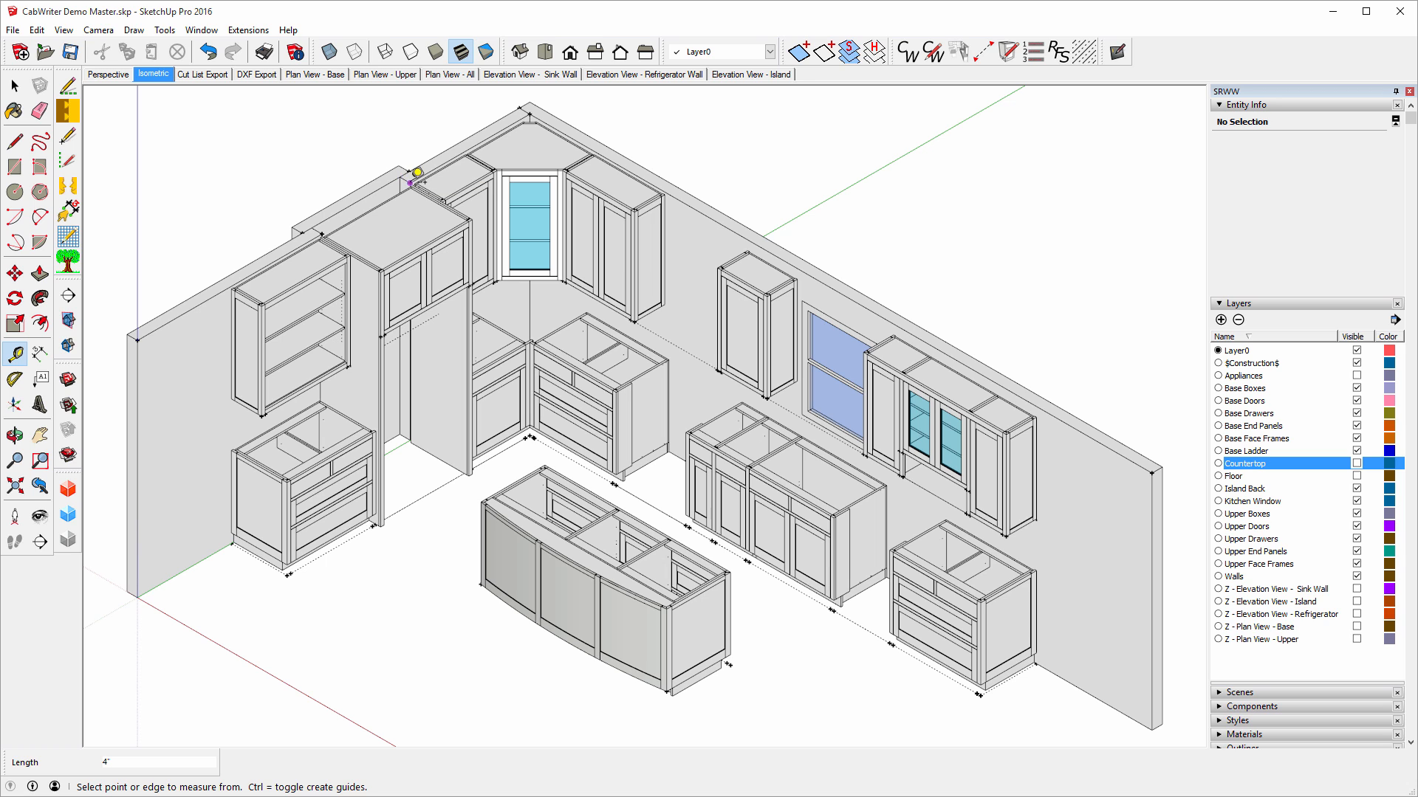
click(410, 182)
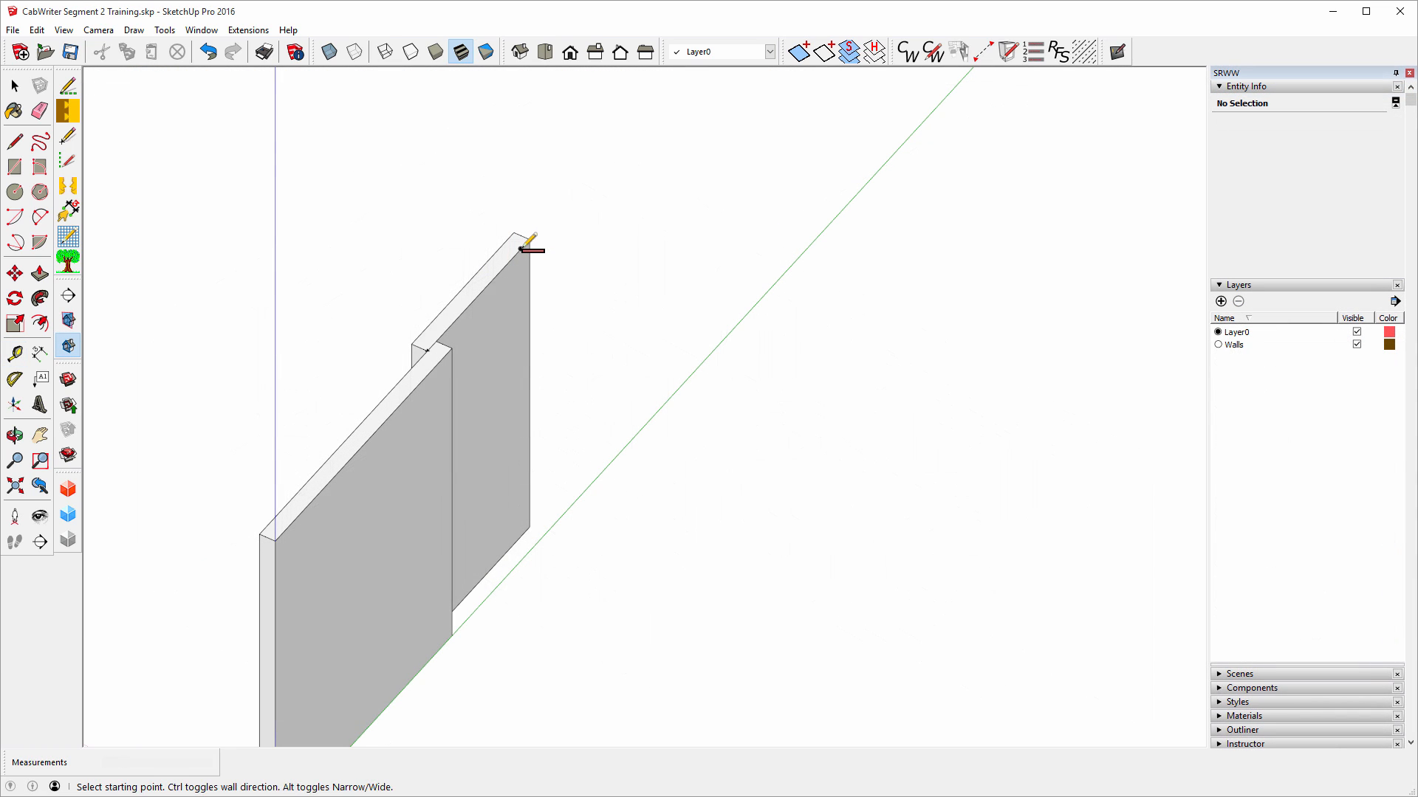
Draw the 51.5-inch third wall and measure the Demo Master's long wall.
click(523, 248)
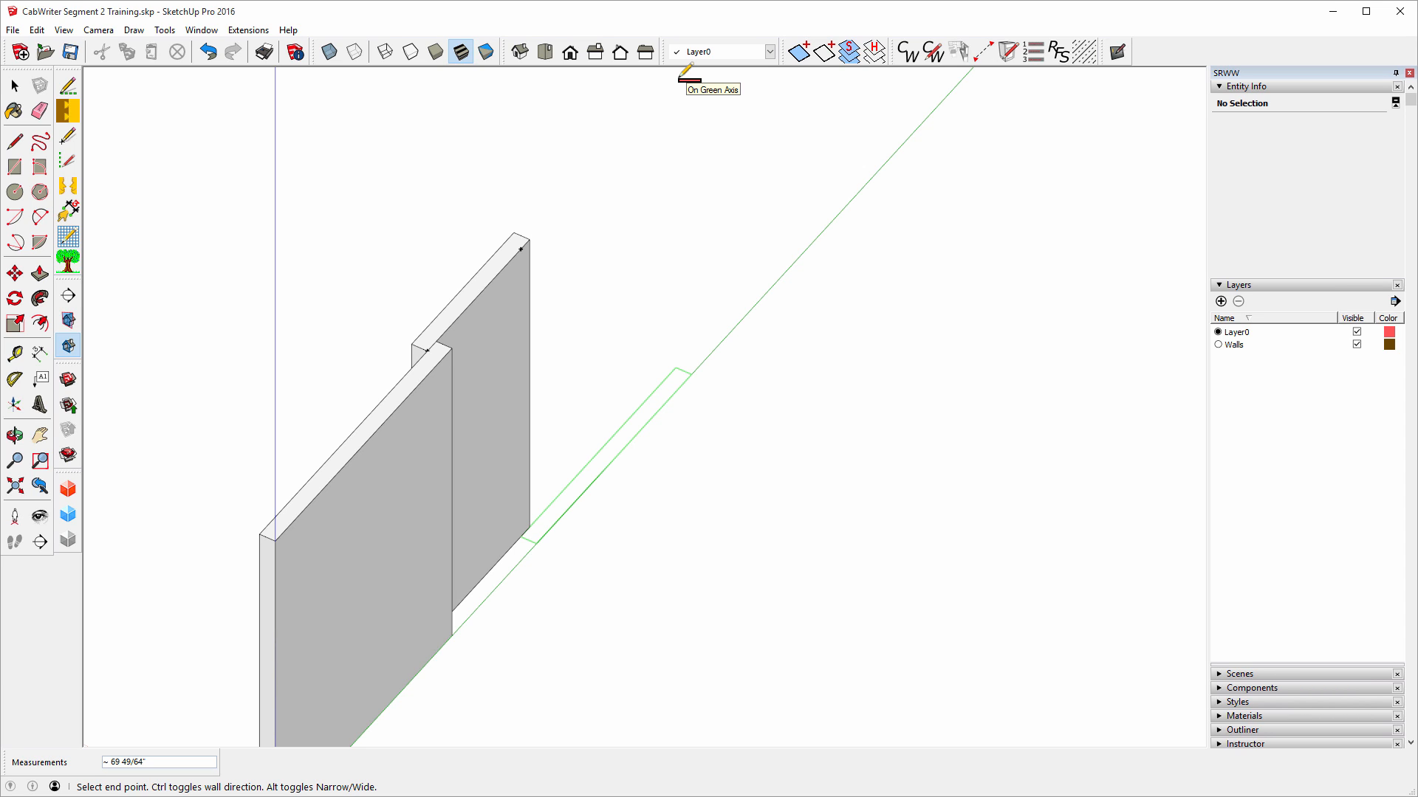
text(51 1/2)
key(Return)
key(Escape)
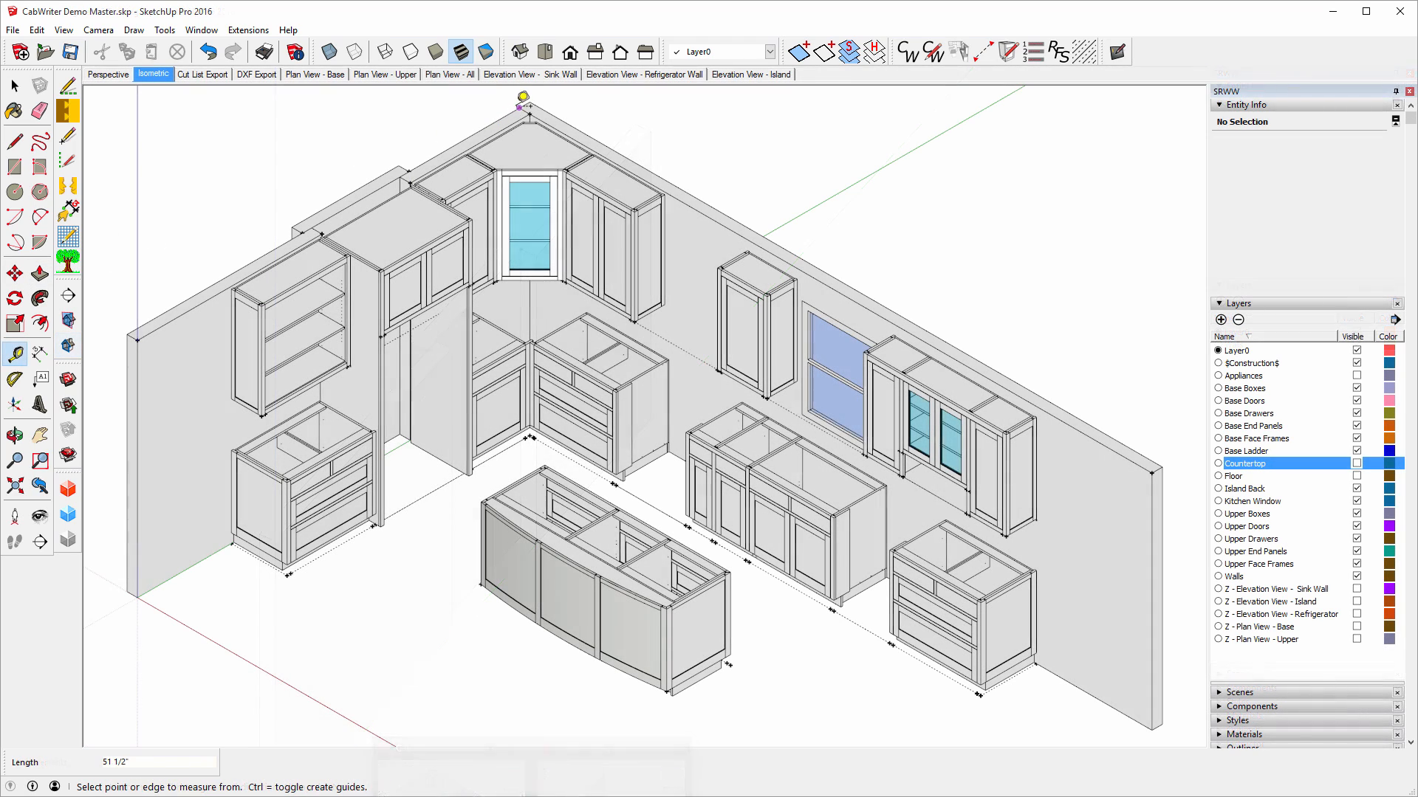
click(520, 106)
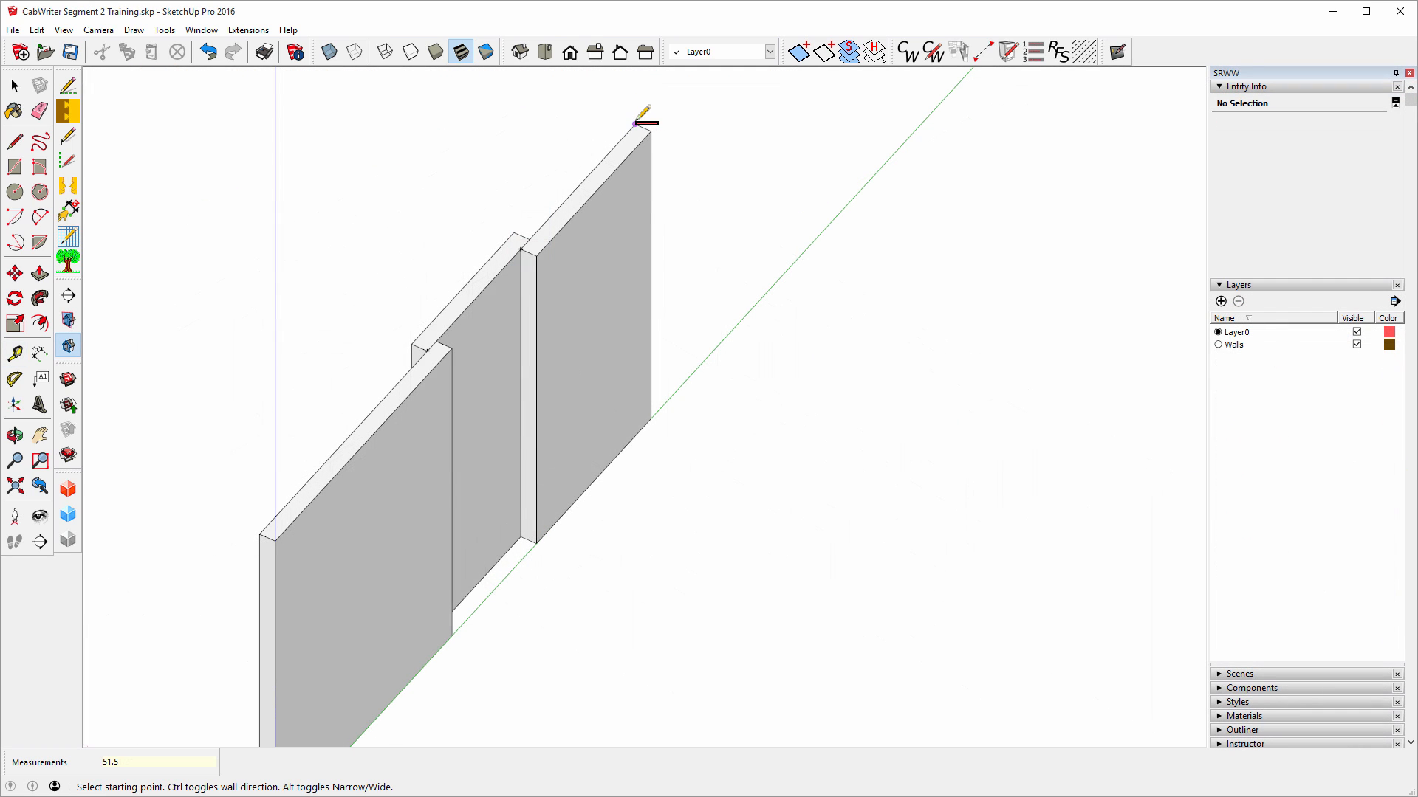
click(635, 124)
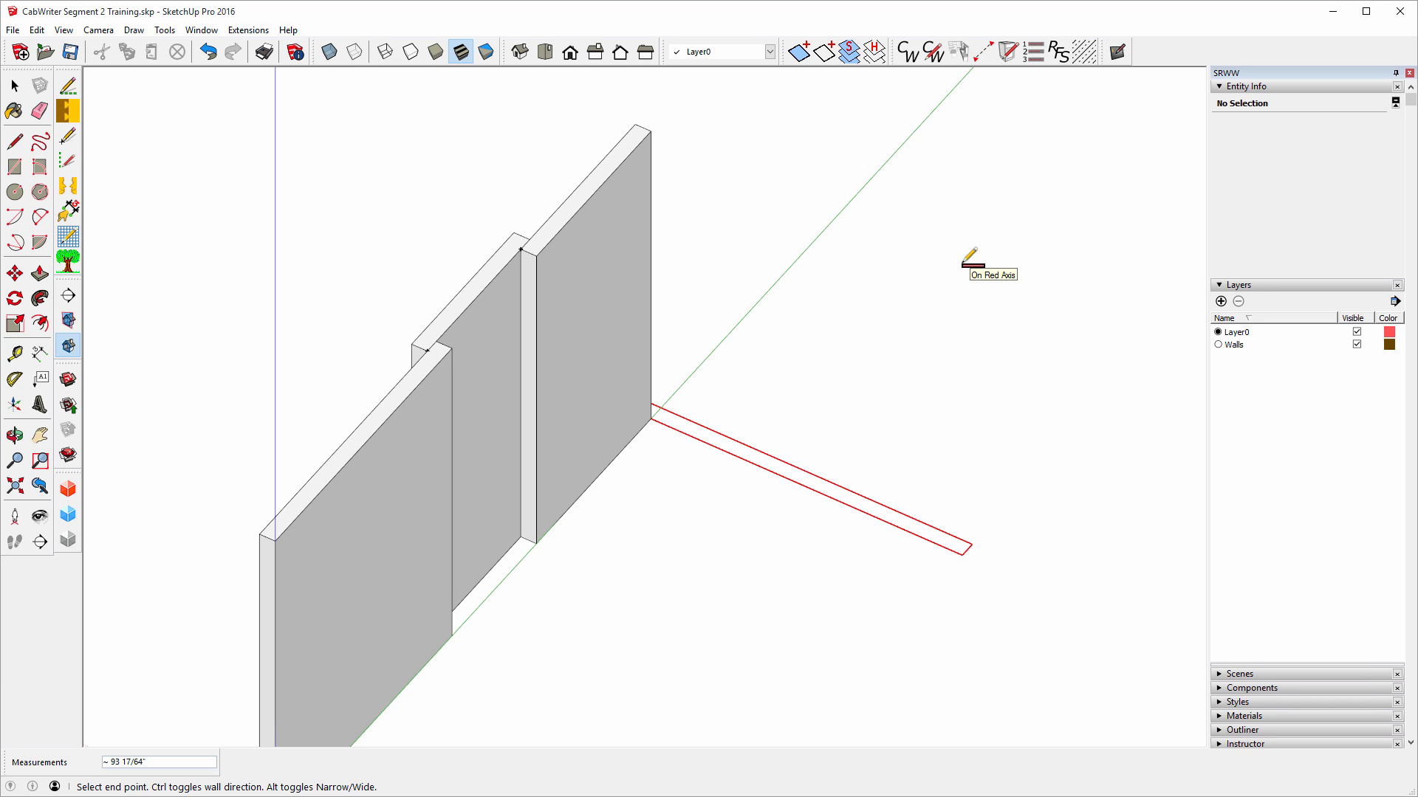
Draw a 272.5-inch wall along the red axis from the third wall's corner.
text(272.5)
key(Return)
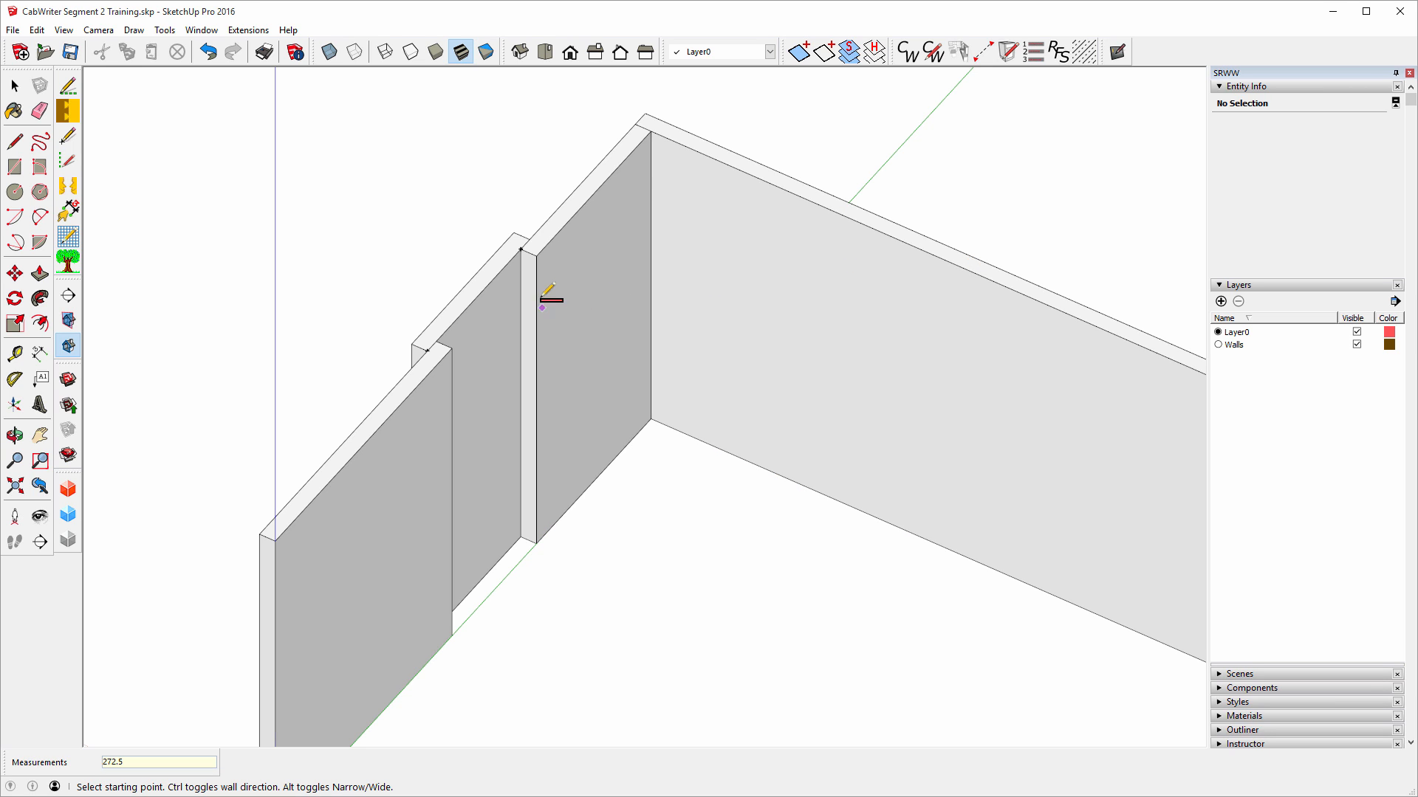
scroll(539, 291, down, 3)
scroll(542, 469, up, 2)
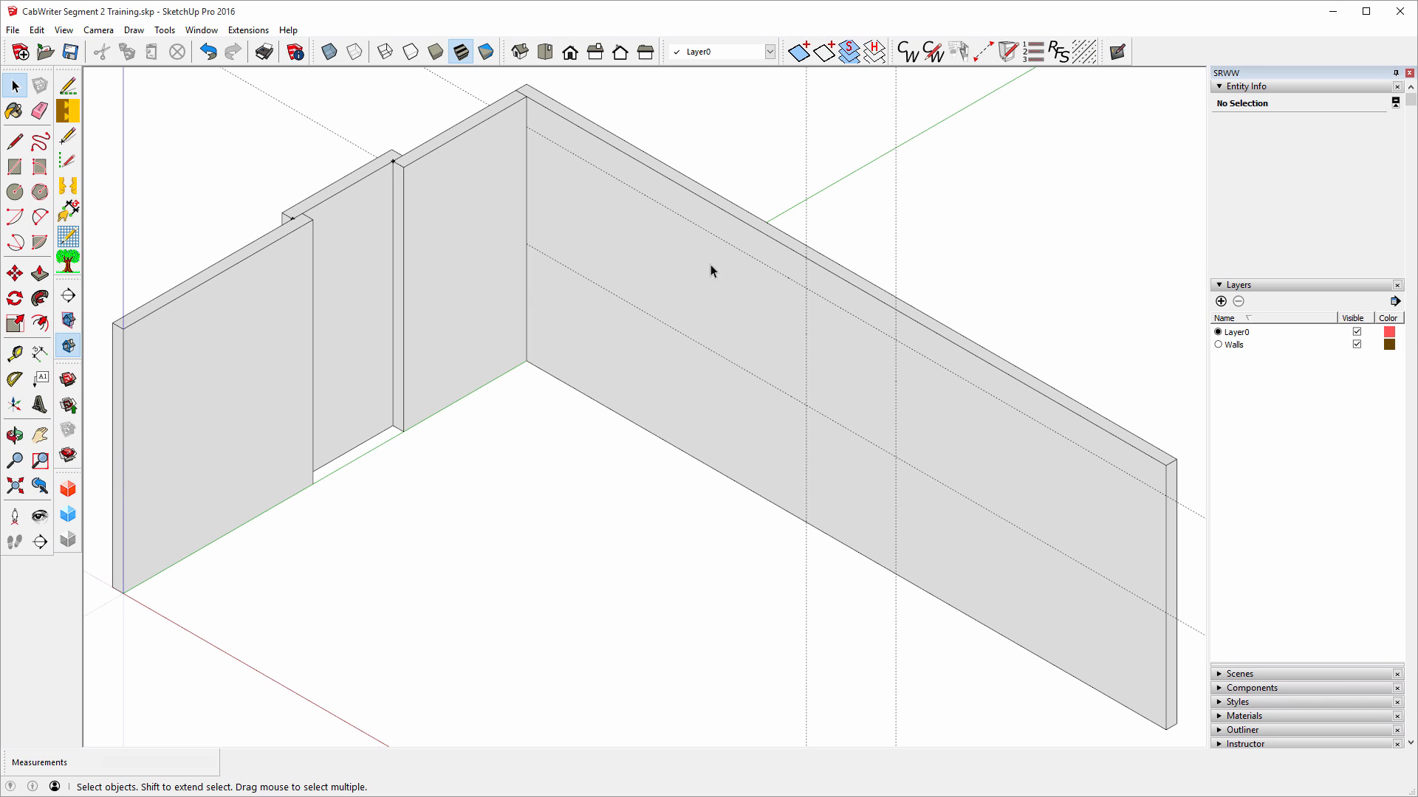
Select the long 272.5-inch wall and bring up its context menu.
click(716, 296)
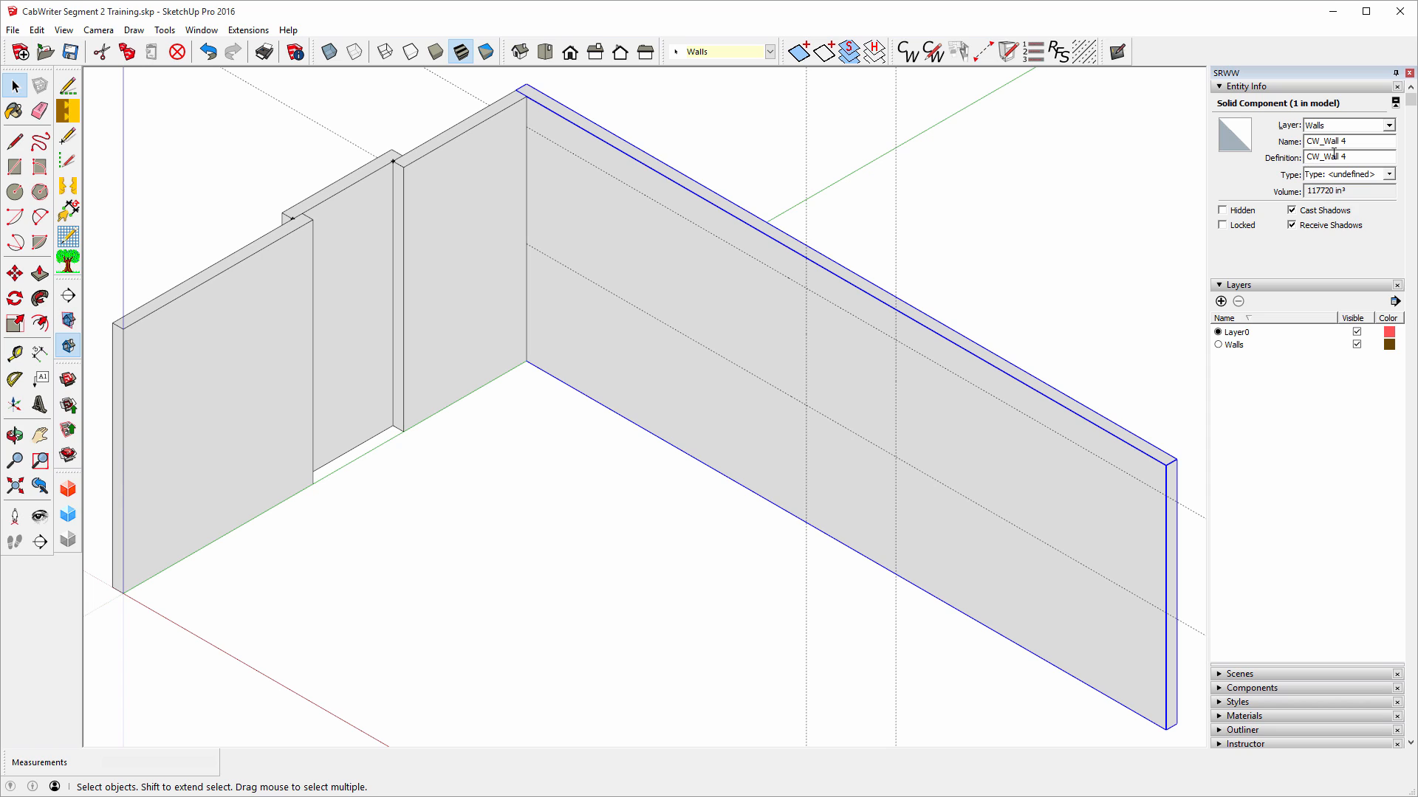
right_click(934, 384)
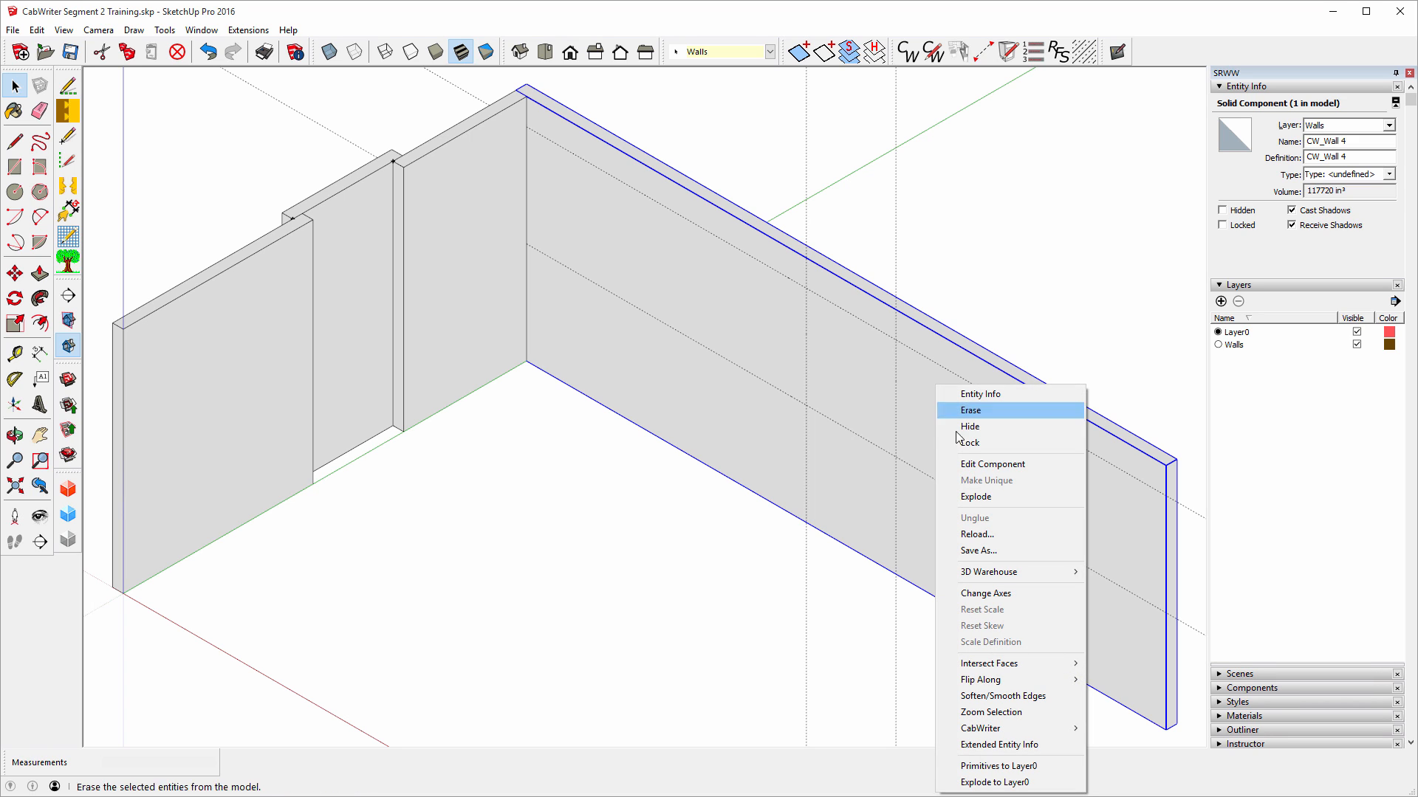
Inside the wall component, draw a 42 1/2 by 37 1/2-inch rectangle and push it through.
click(992, 464)
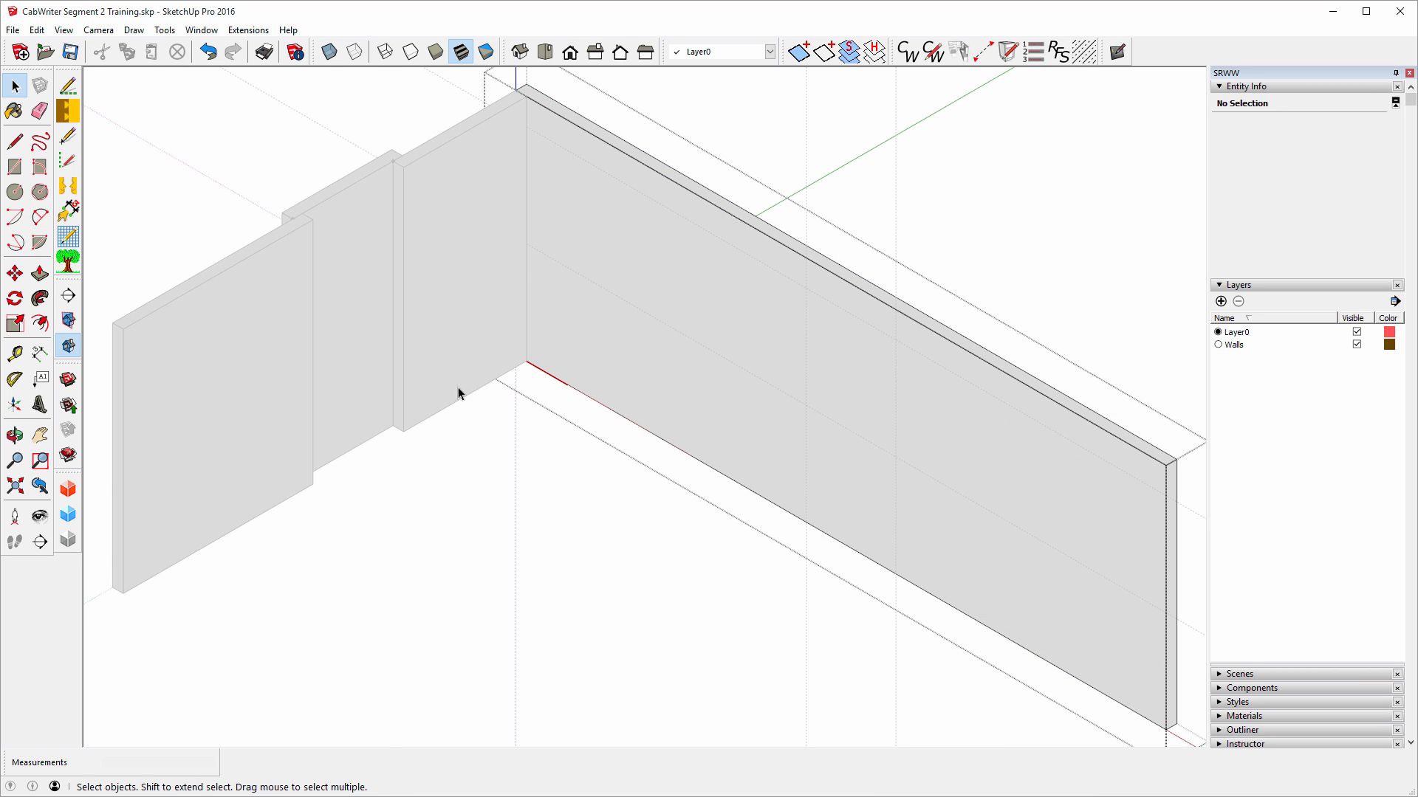
click(16, 169)
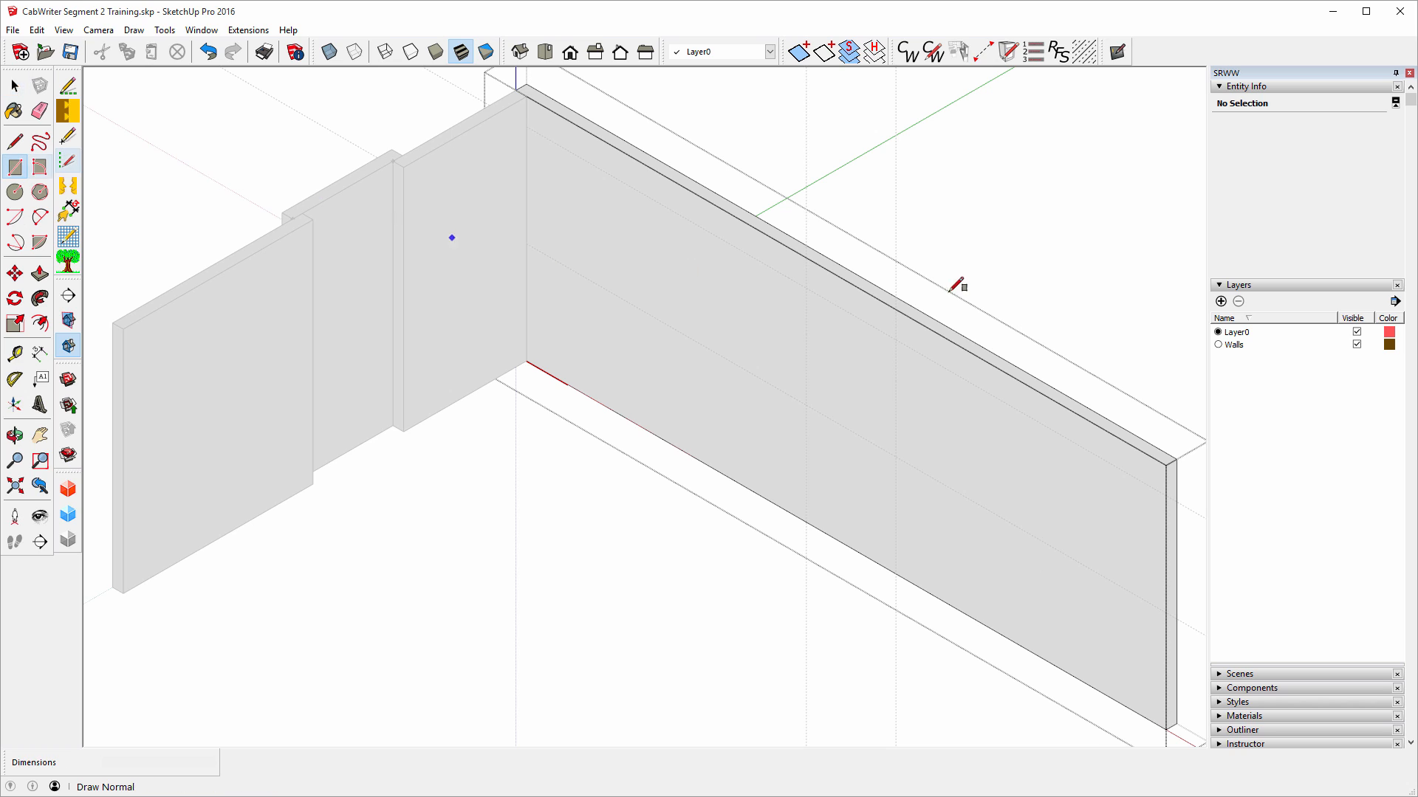
click(805, 289)
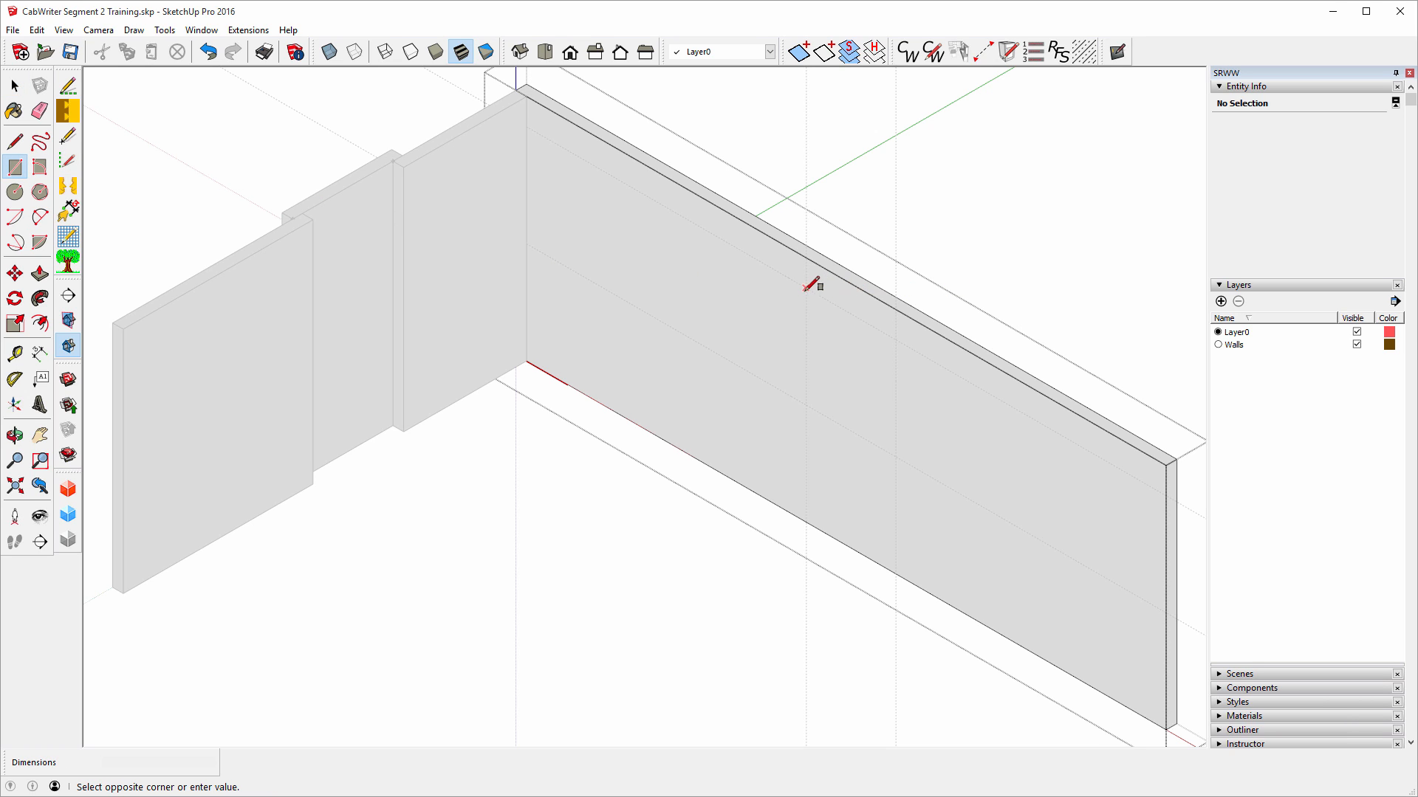
click(896, 456)
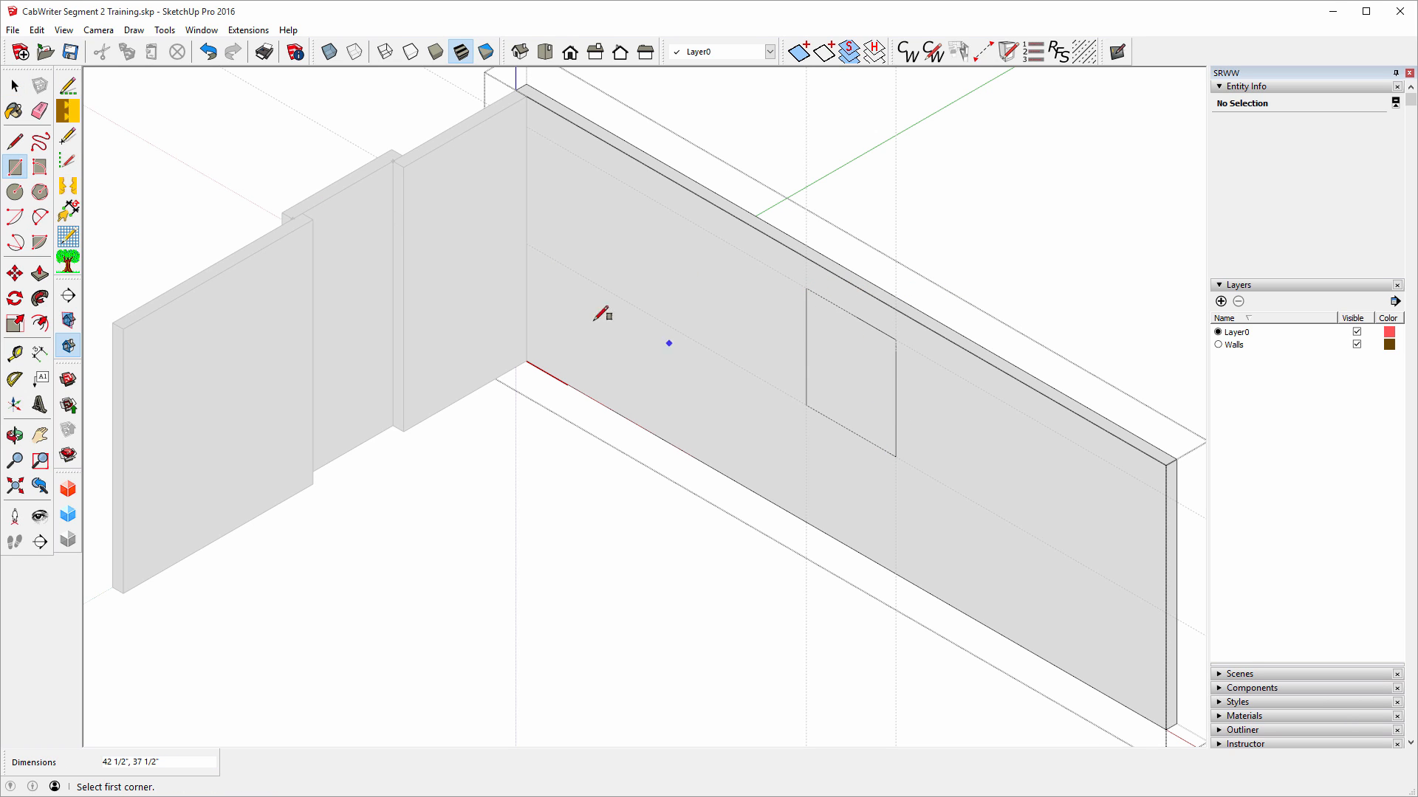
click(40, 274)
click(835, 367)
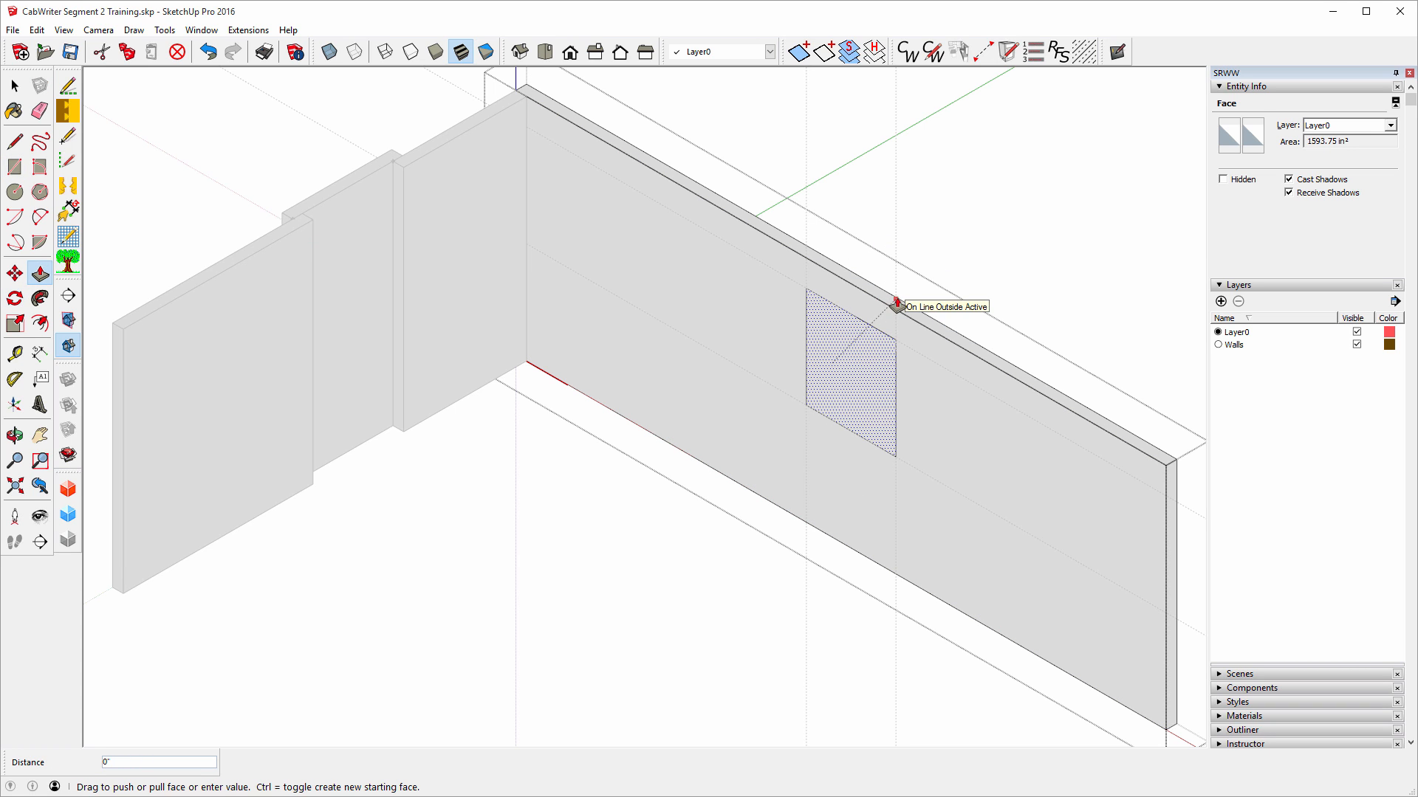
click(1177, 465)
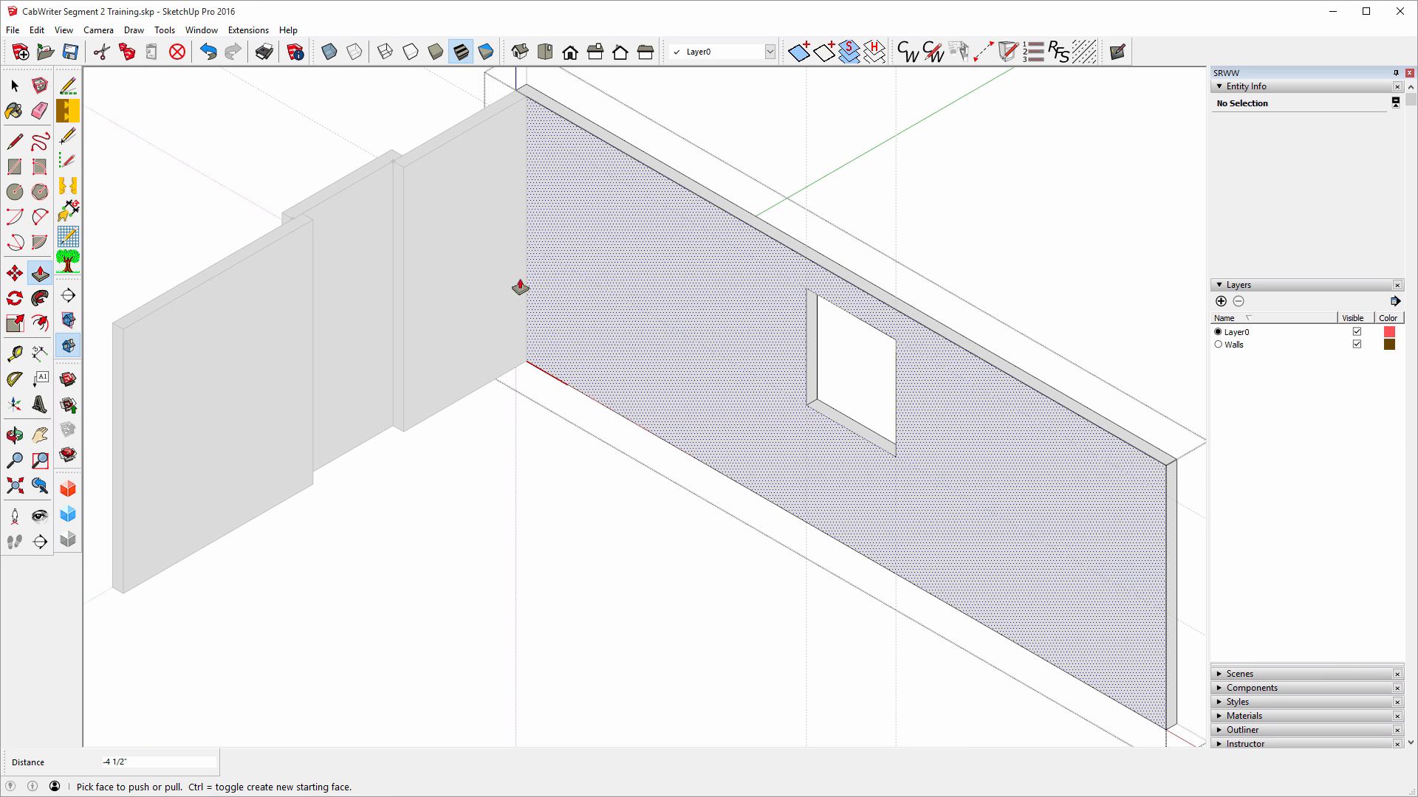
click(14, 86)
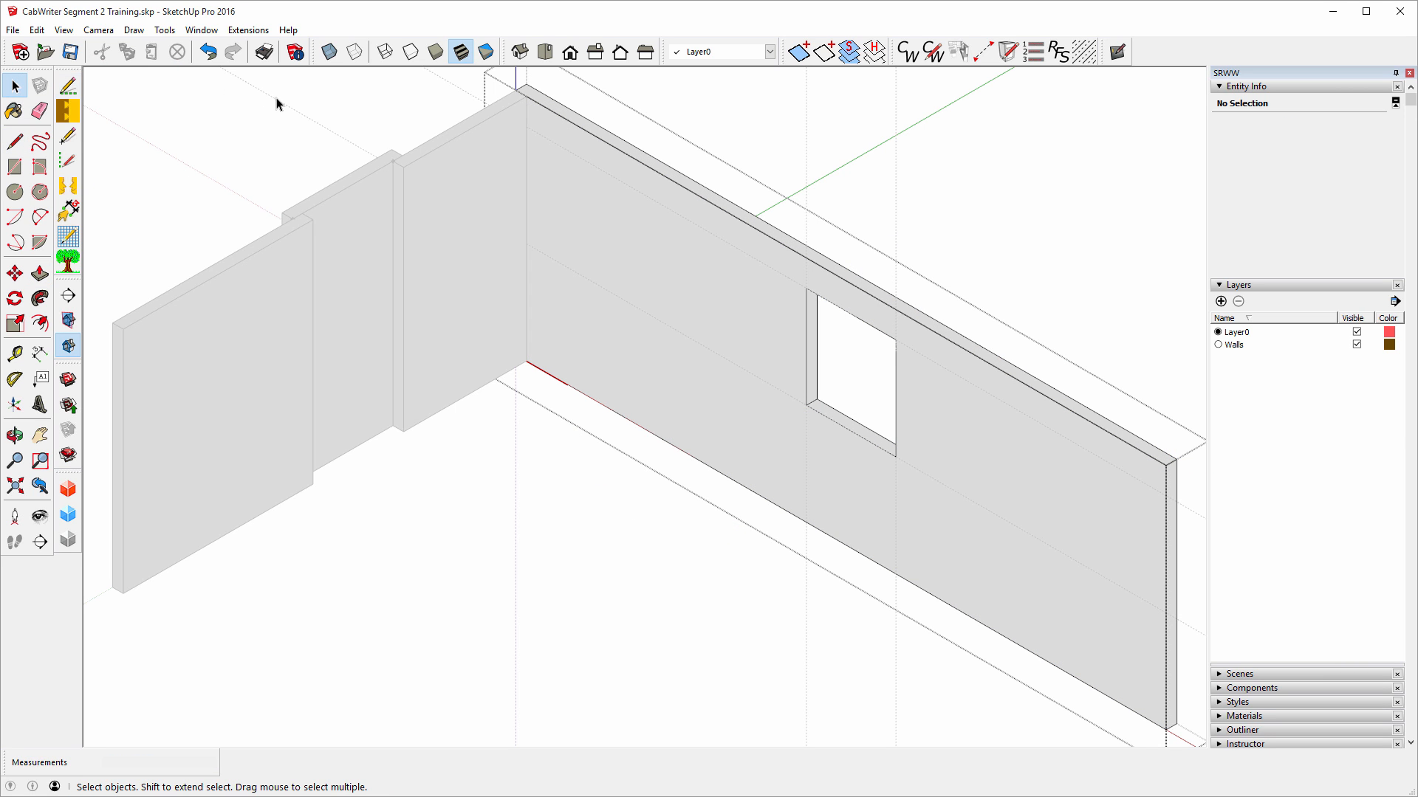
click(275, 101)
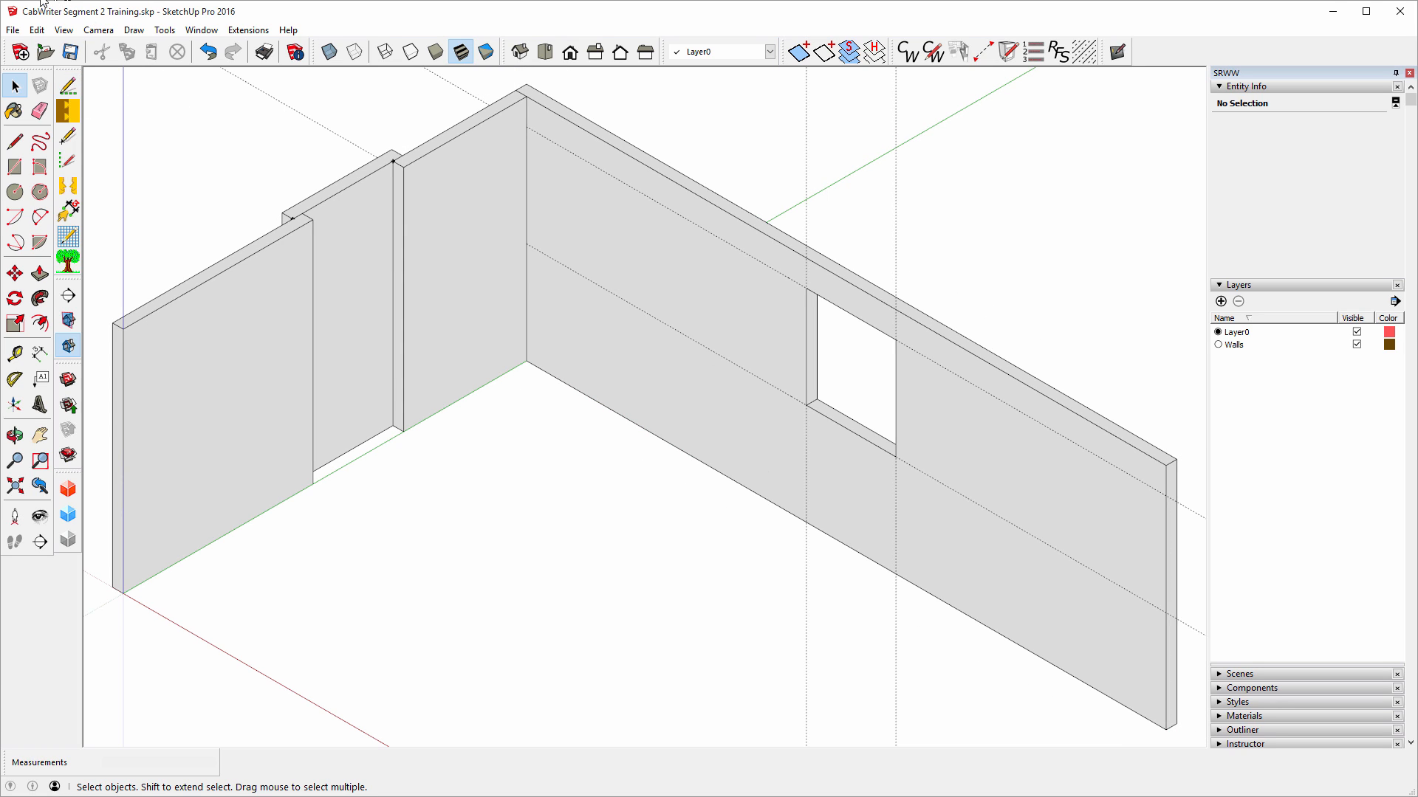
Use Edit > Delete Guides to clear every guide line from the walls.
click(37, 29)
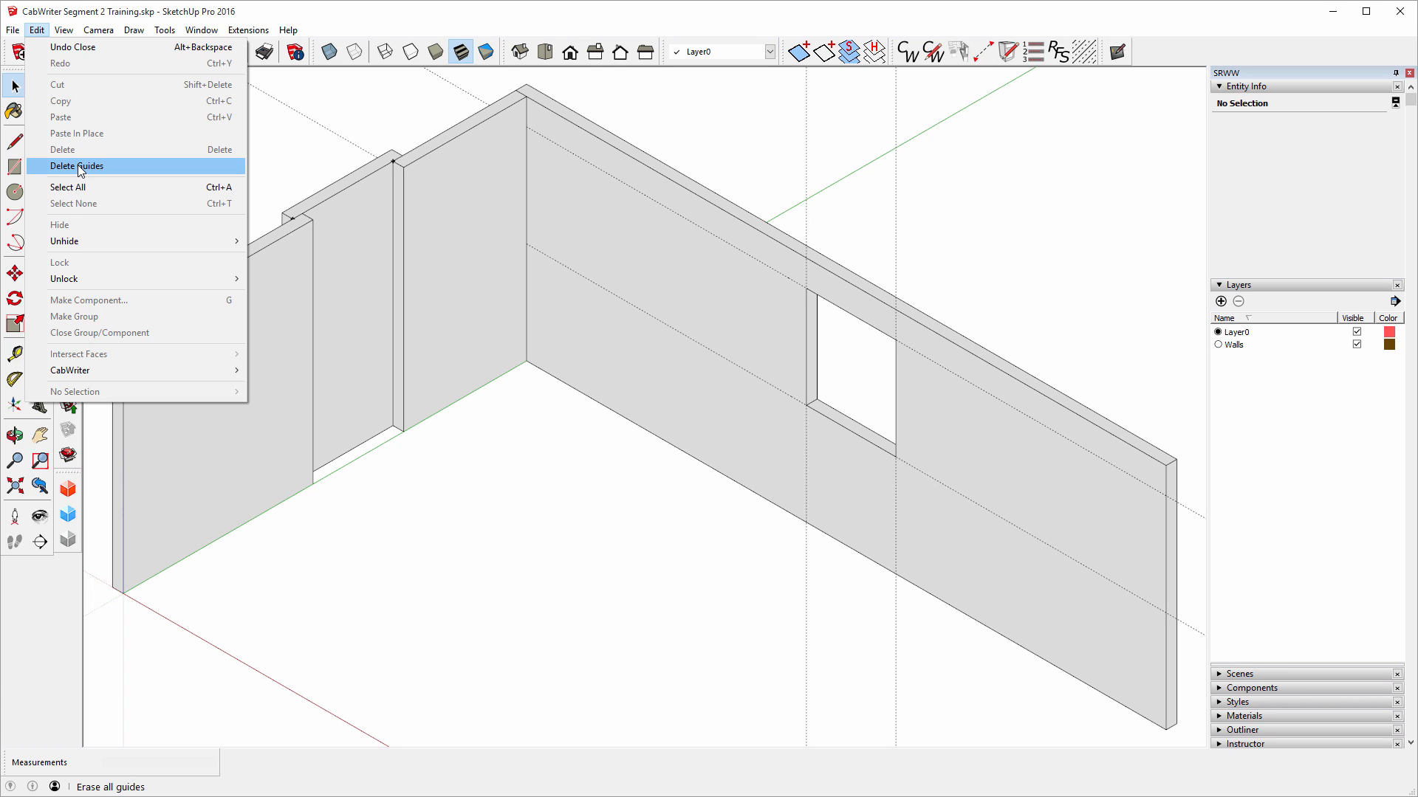
click(80, 167)
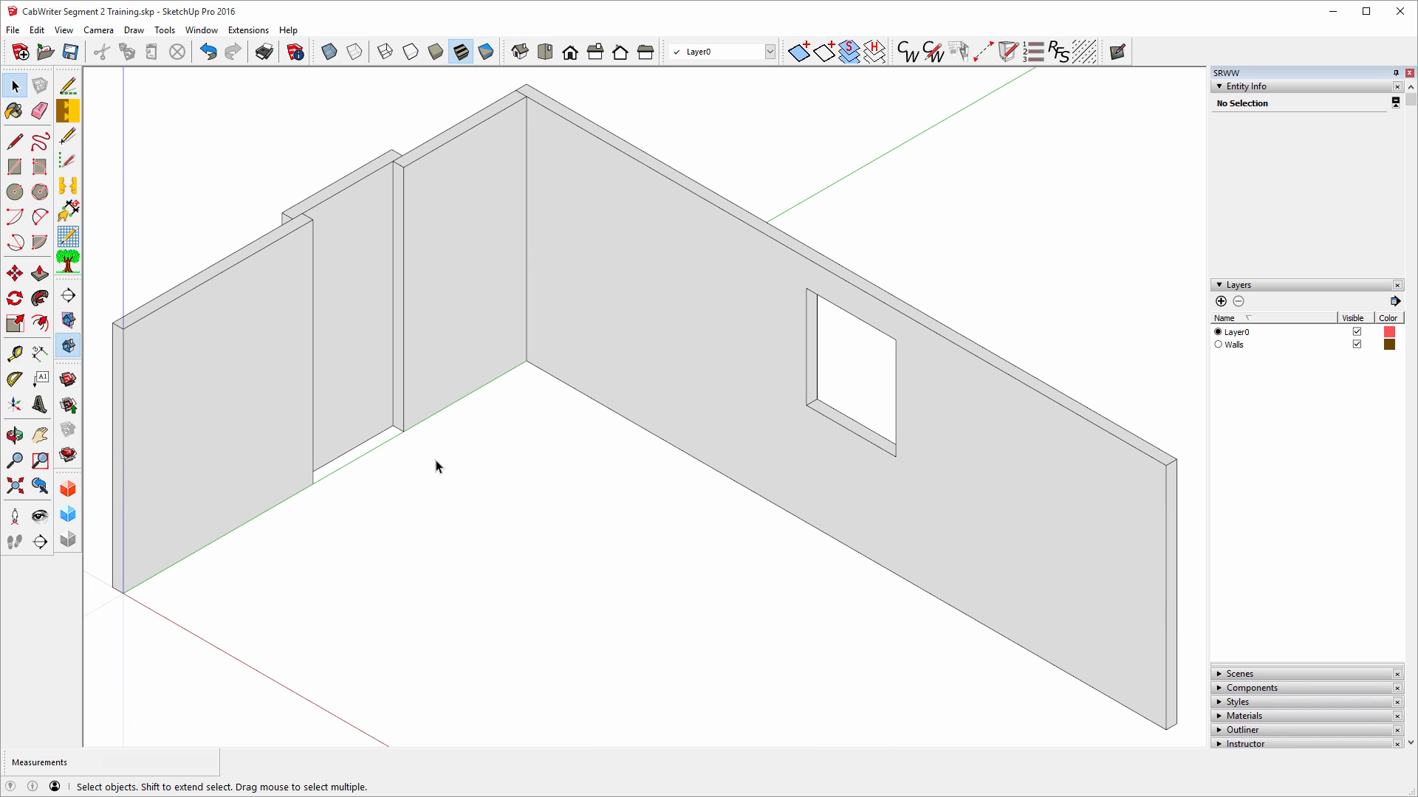
Place floor guides 24 inches out from the left and right wall bases.
click(15, 355)
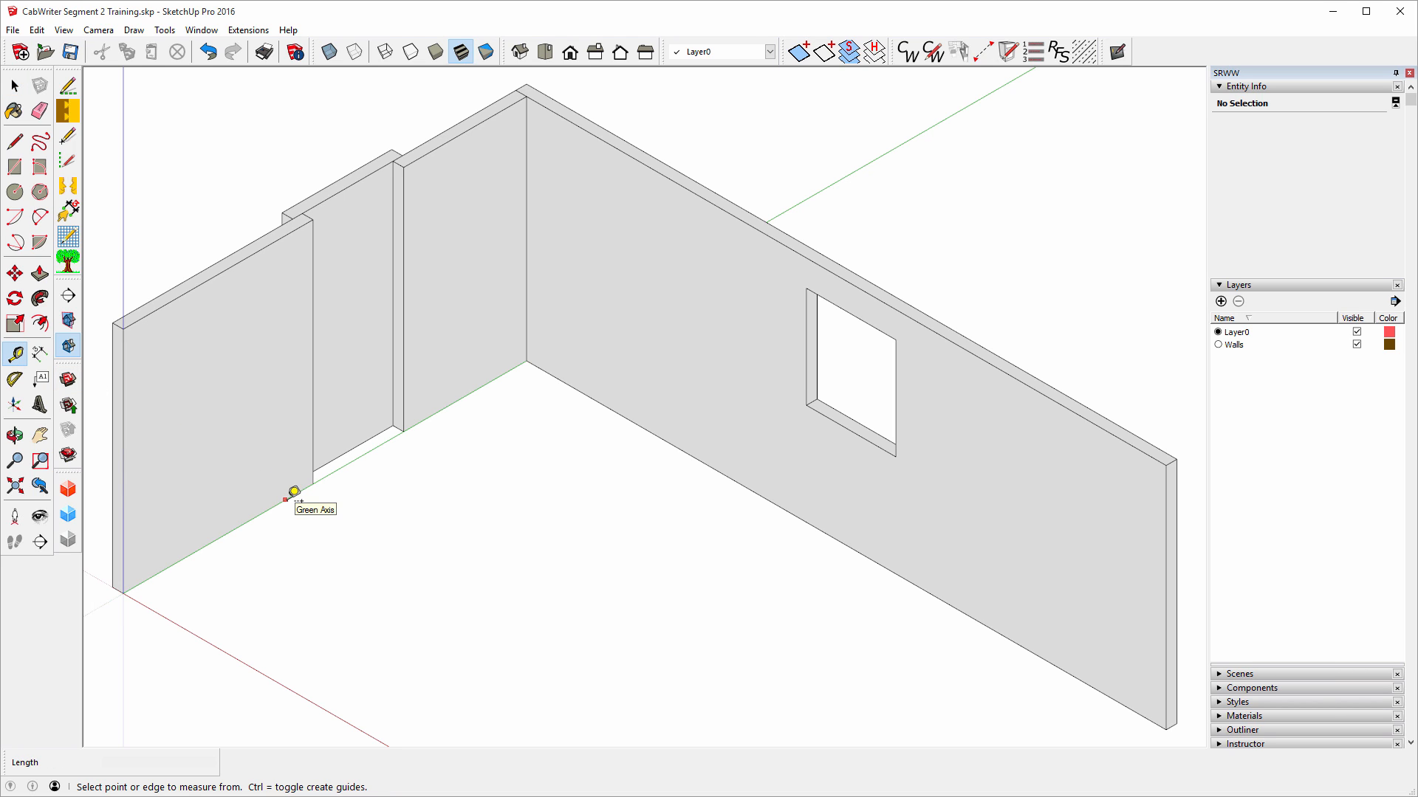
click(286, 499)
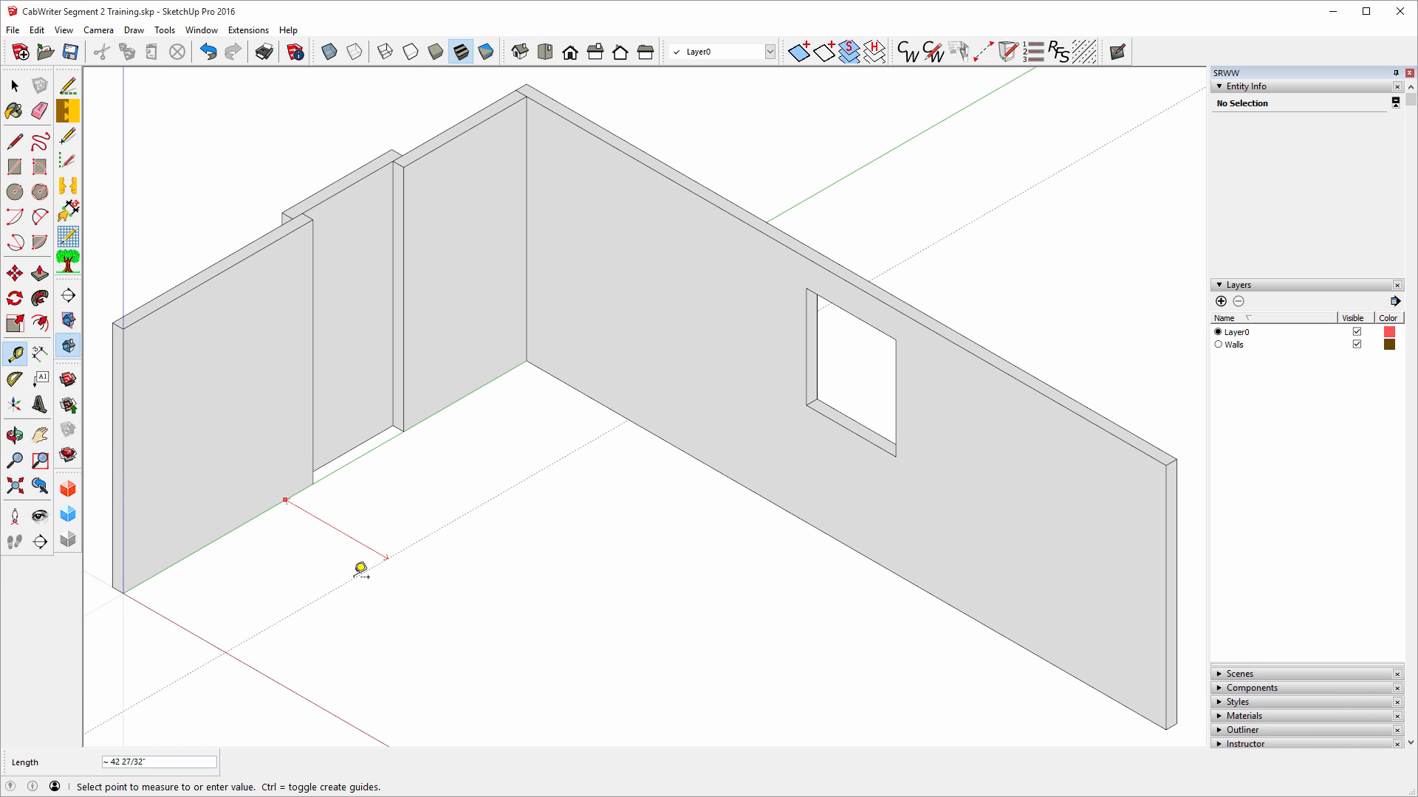
text(24)
key(Return)
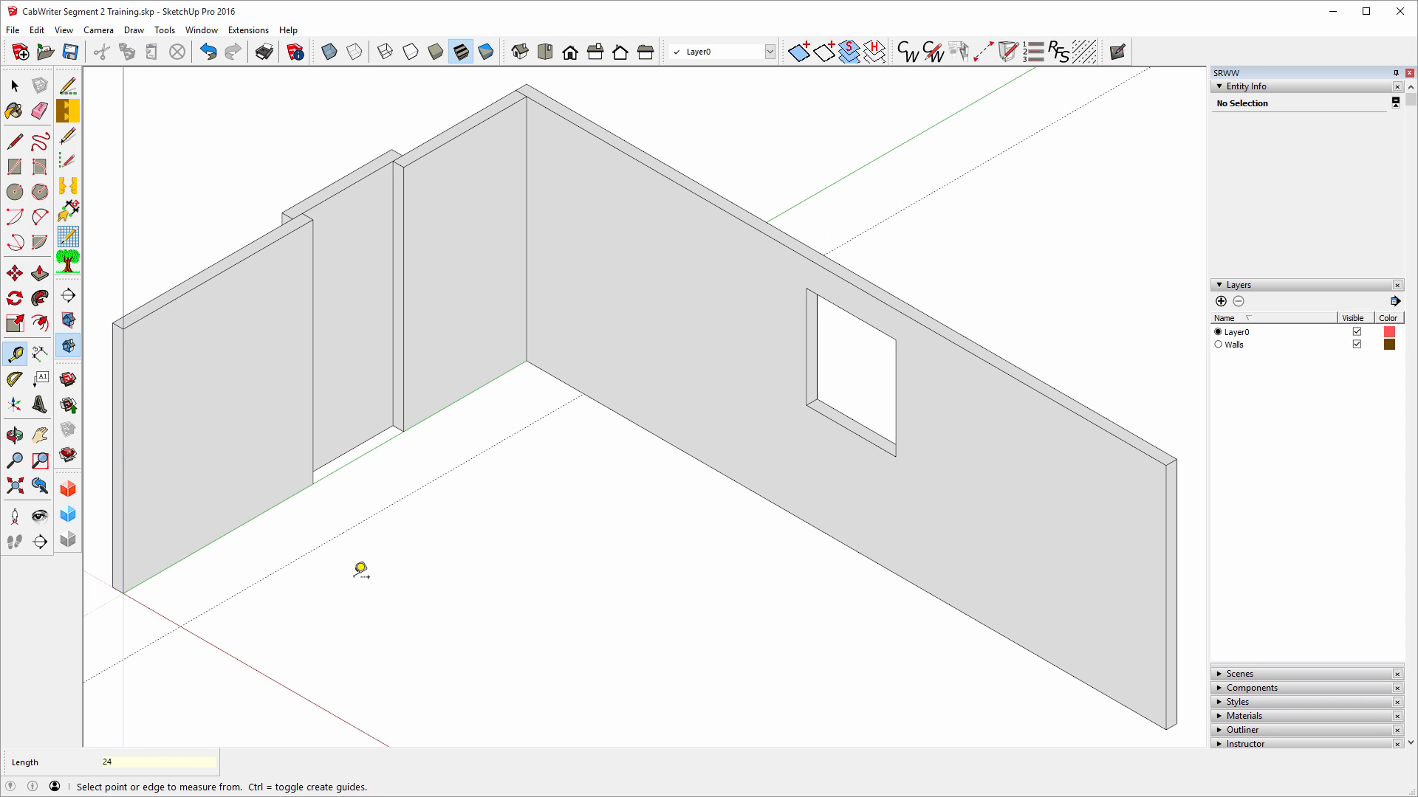
click(682, 440)
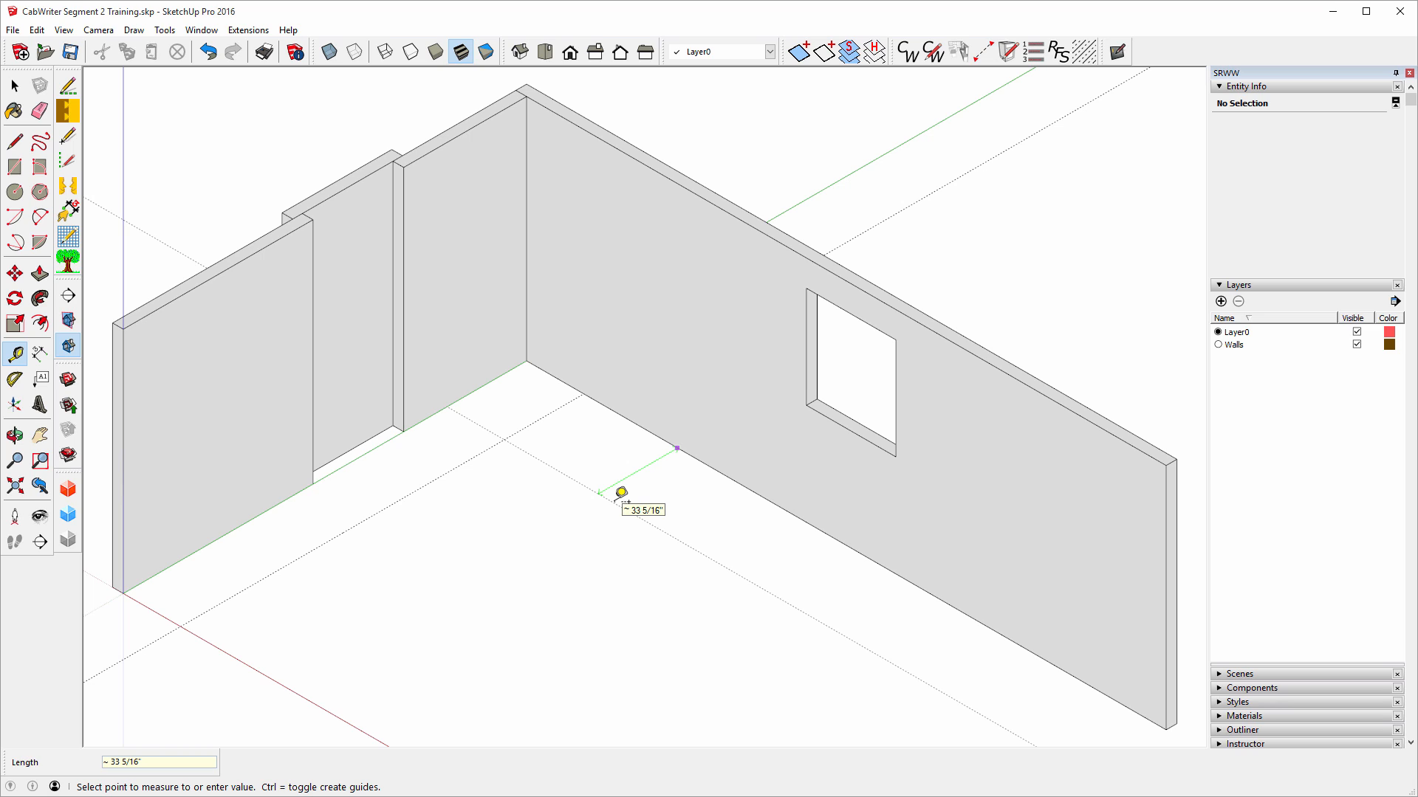
text(24)
key(Return)
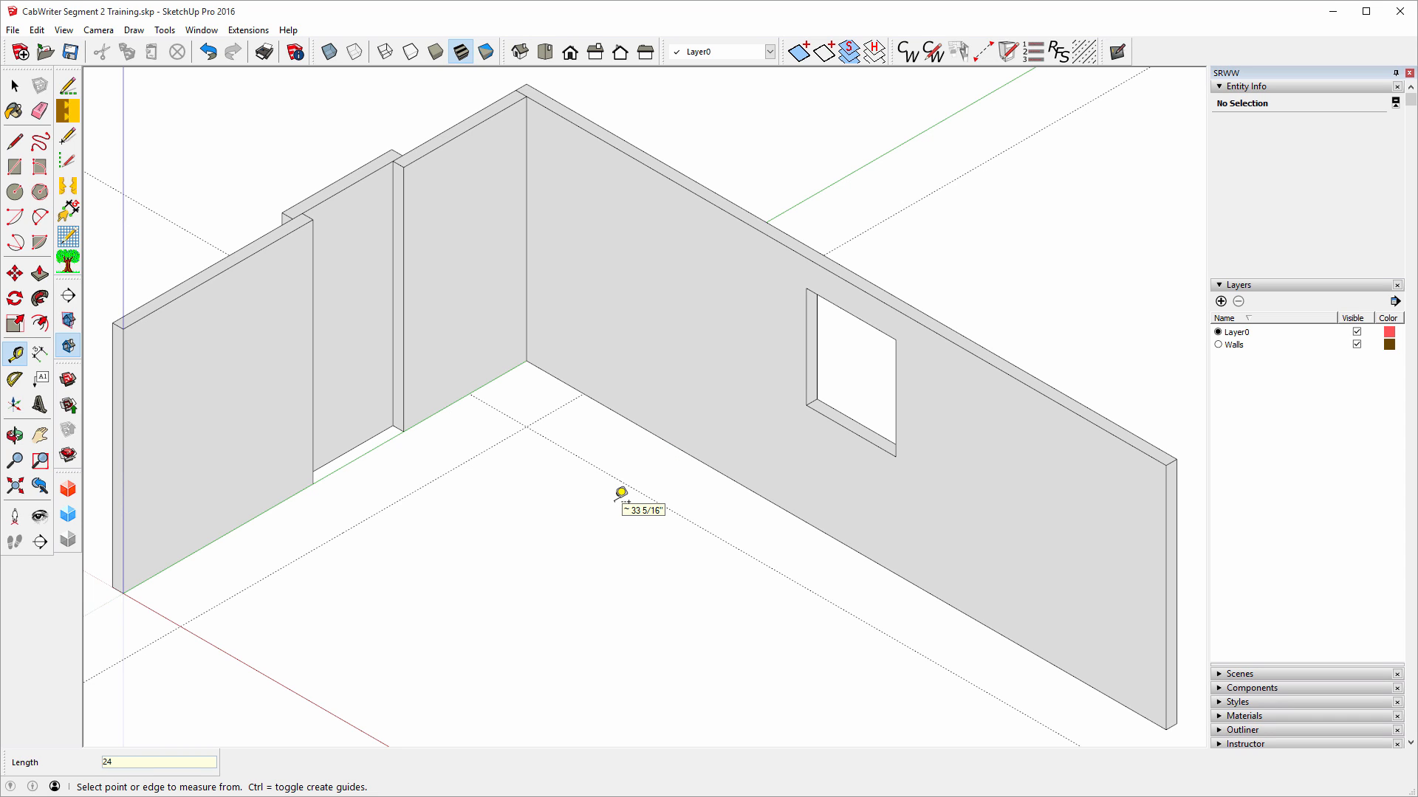
Add a guide 54 inches up the left wall and another 13 inches from it.
click(227, 532)
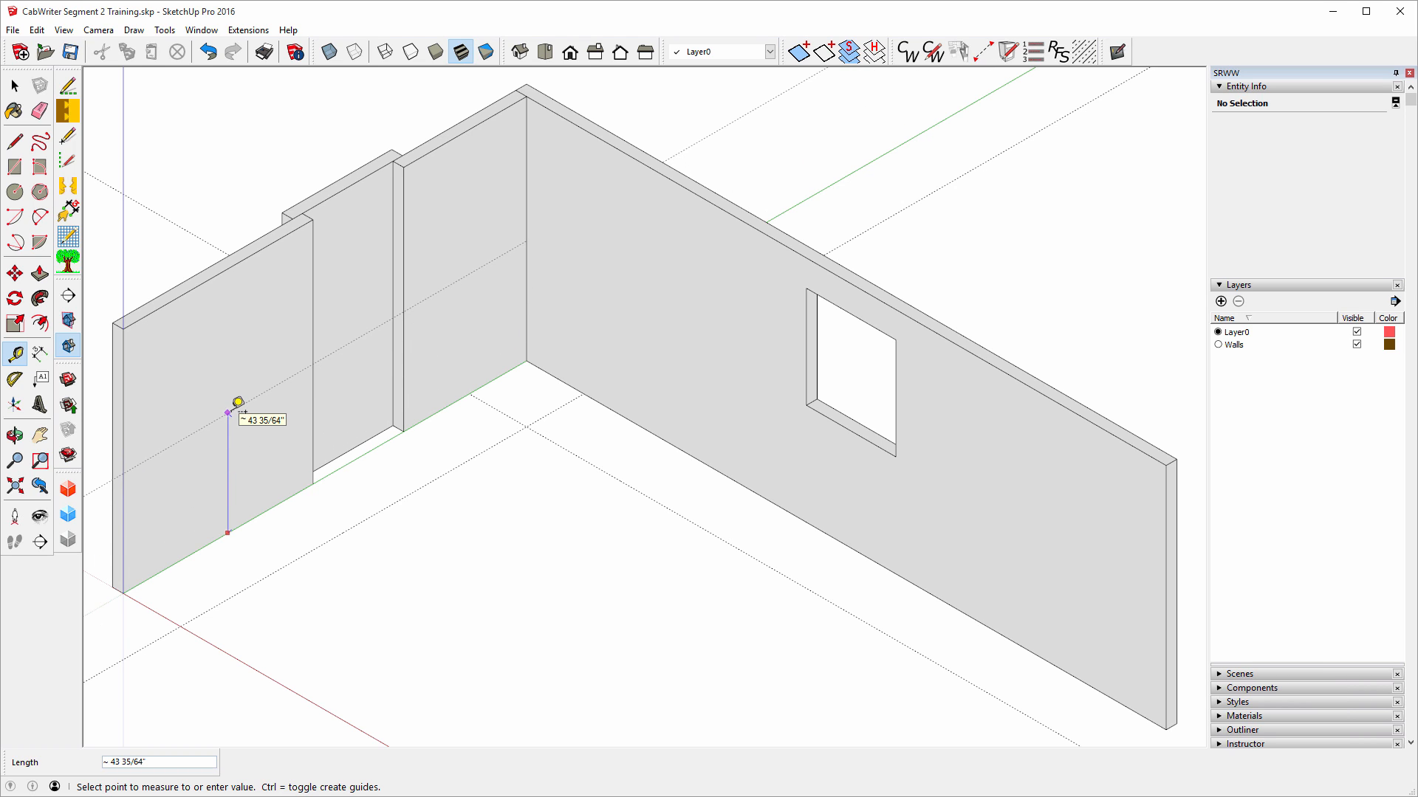
text(54)
key(Return)
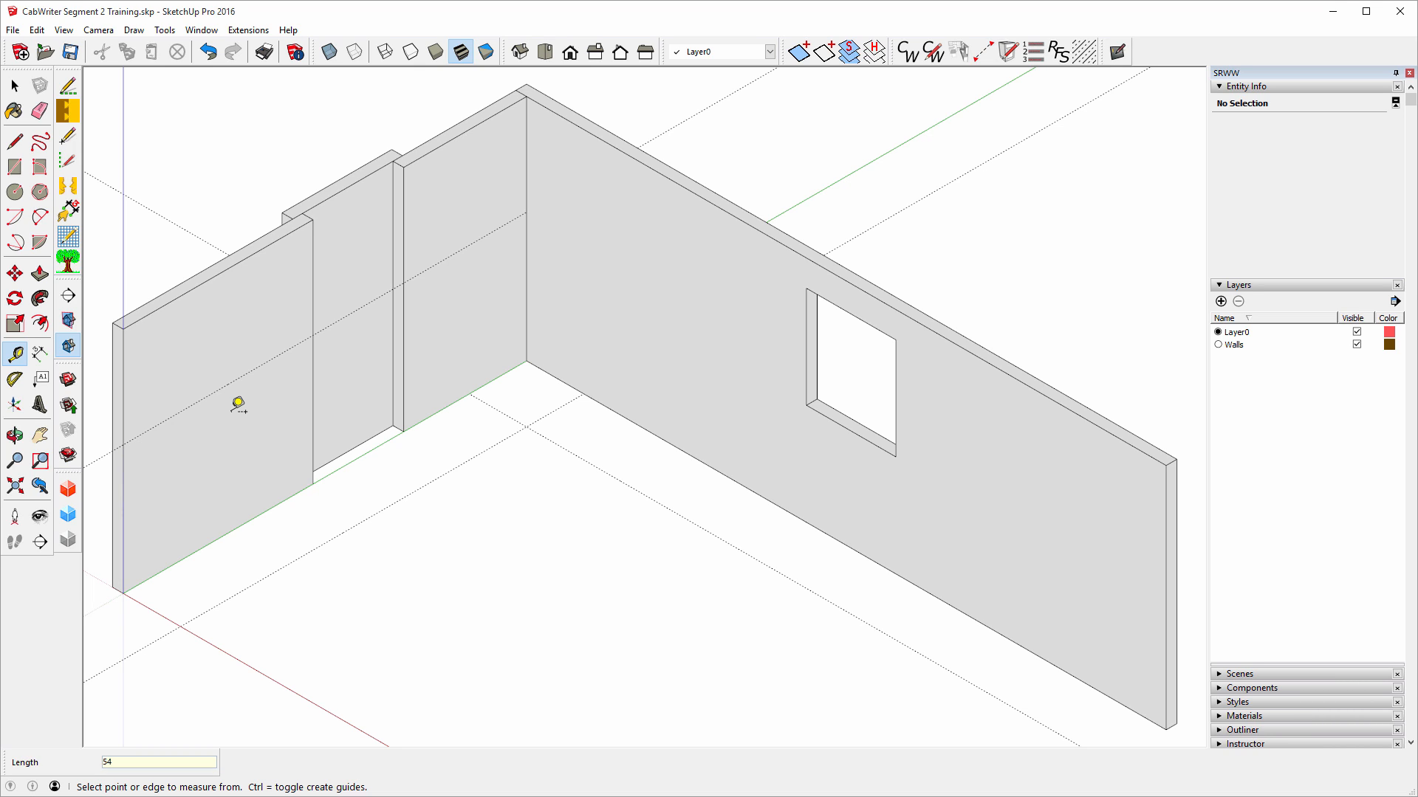
click(262, 365)
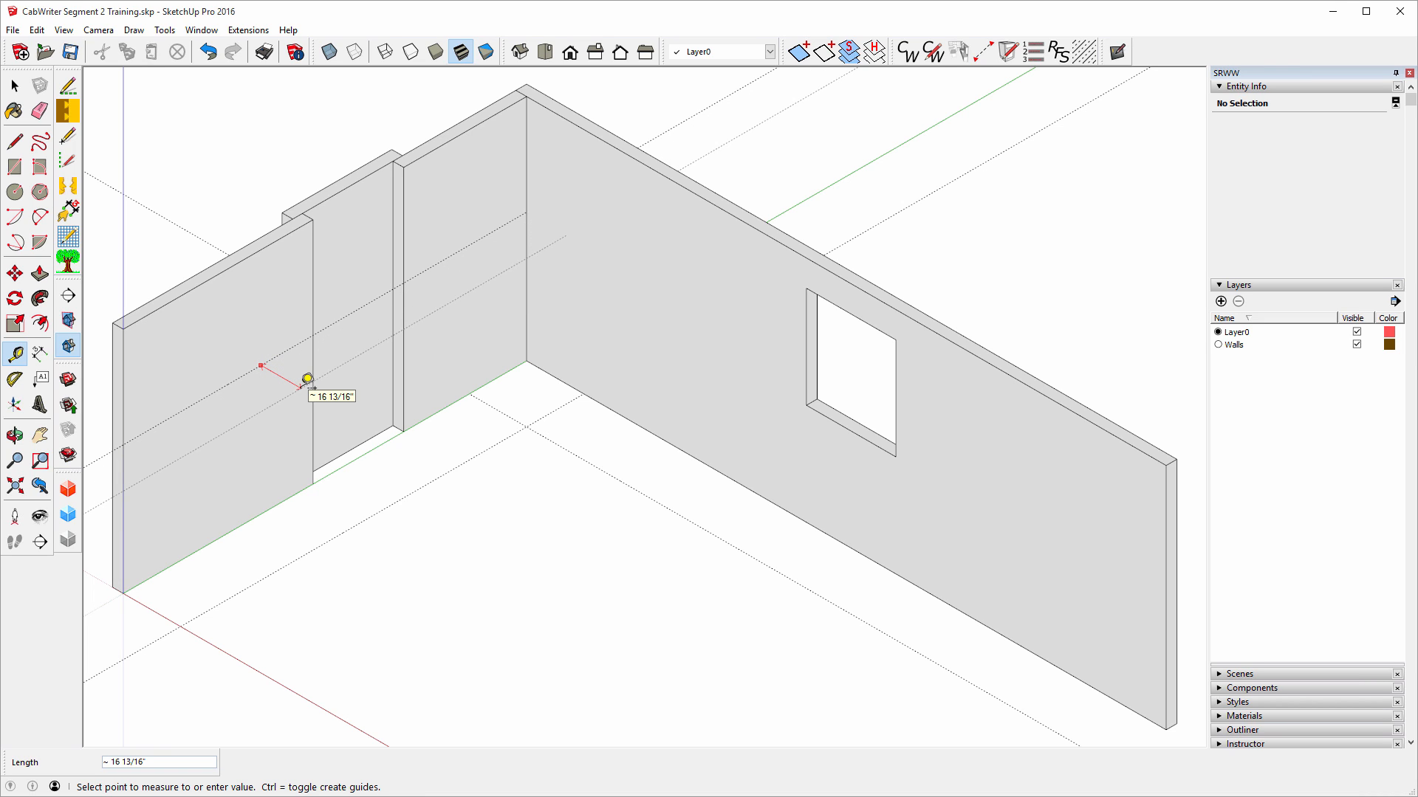
text(13)
key(Return)
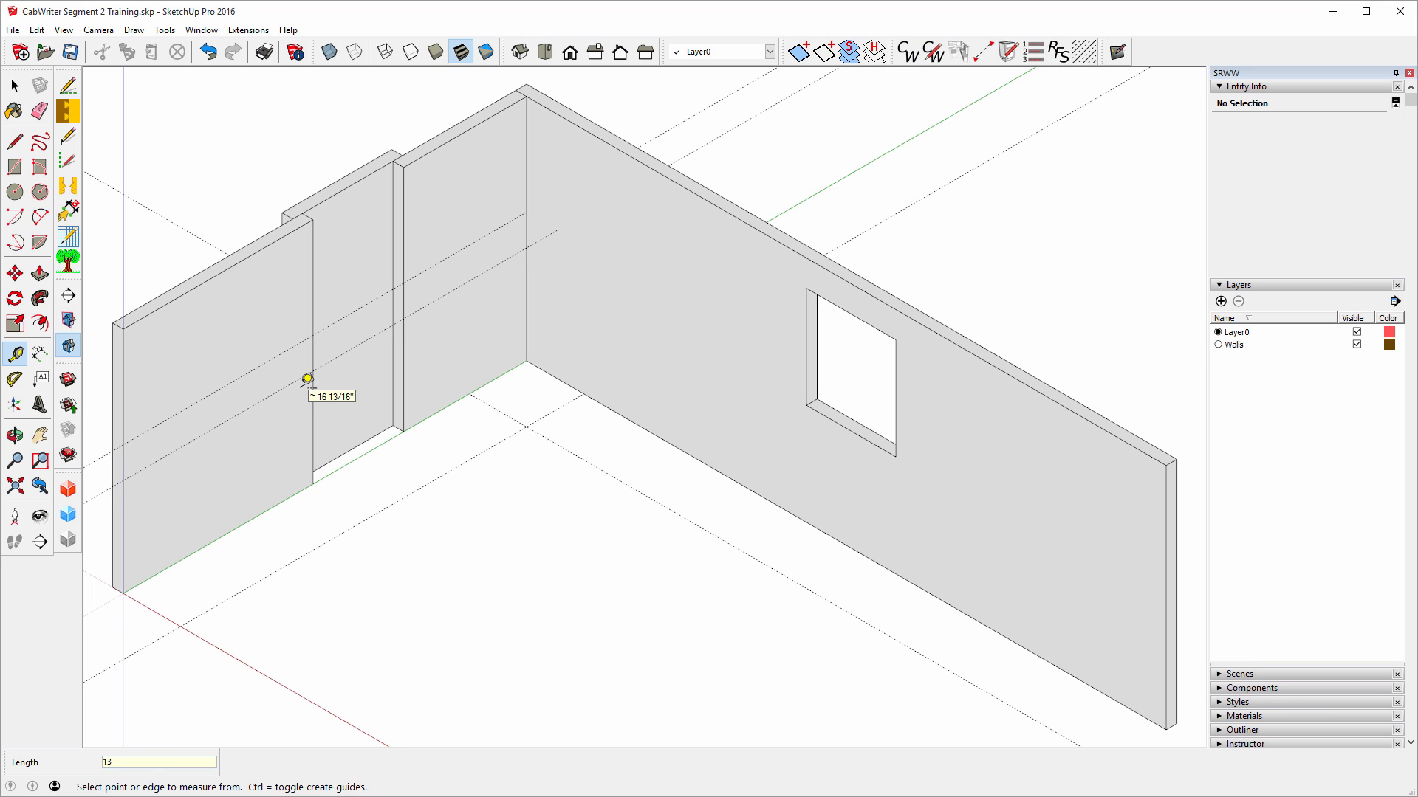
Add a guide 54 inches up the right wall and another 13 inches from it.
click(672, 443)
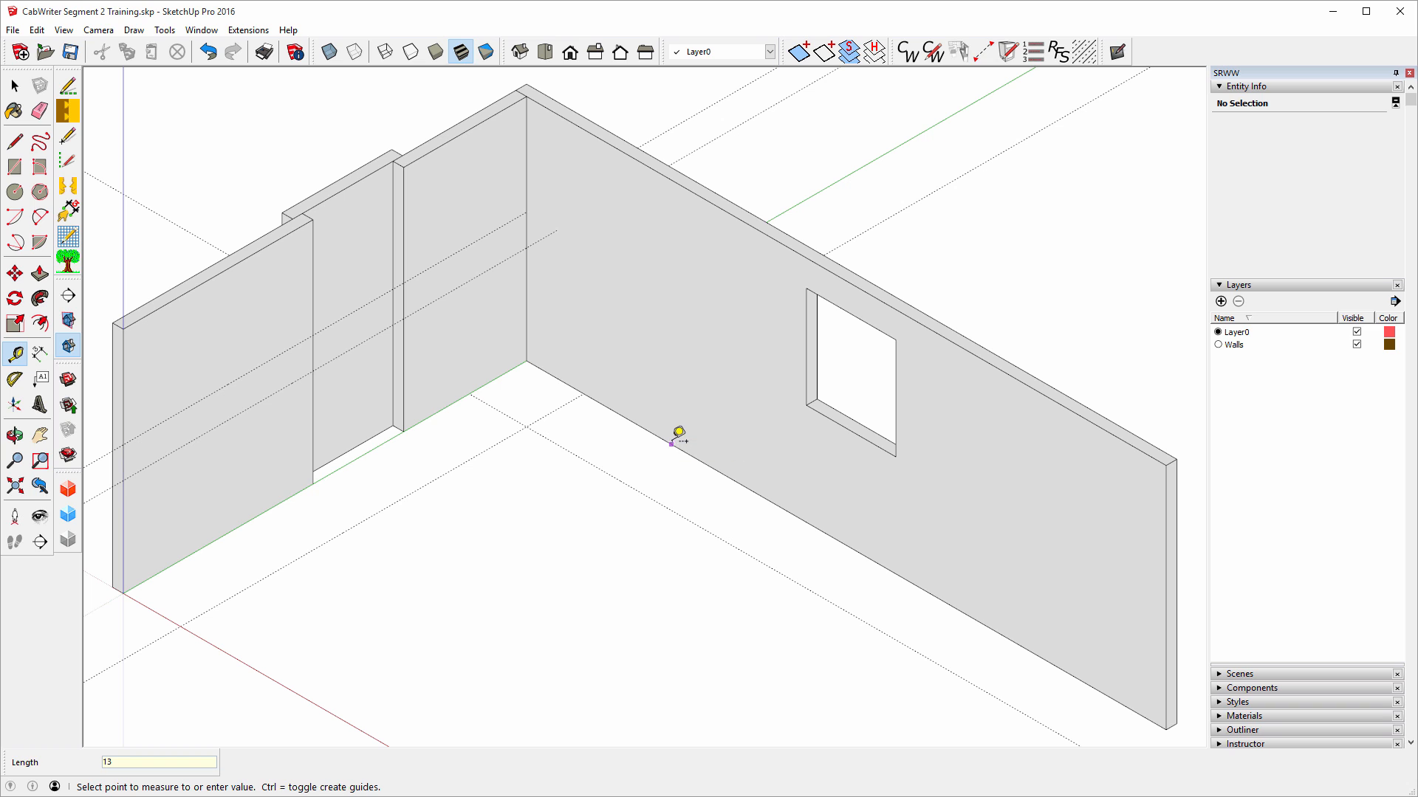
click(531, 204)
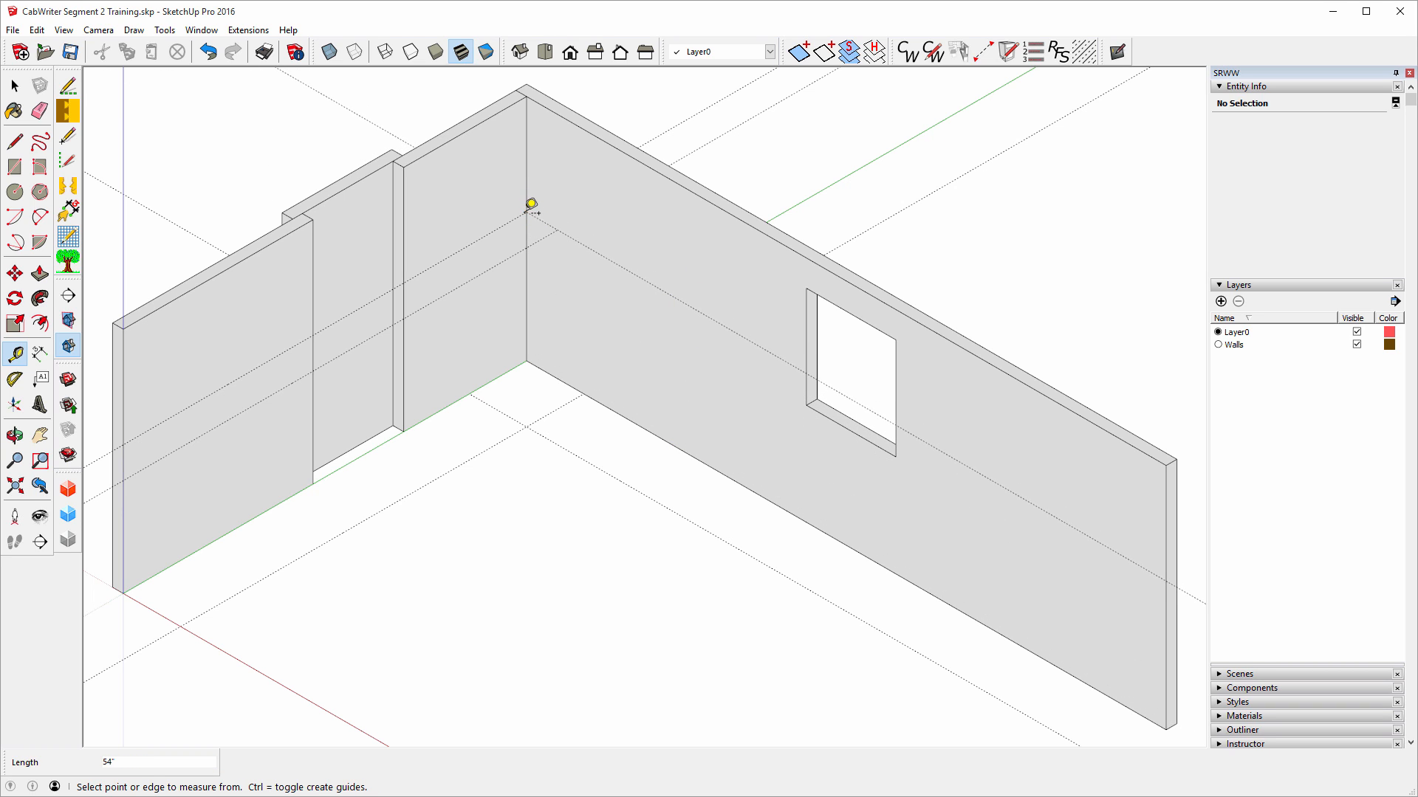
click(627, 270)
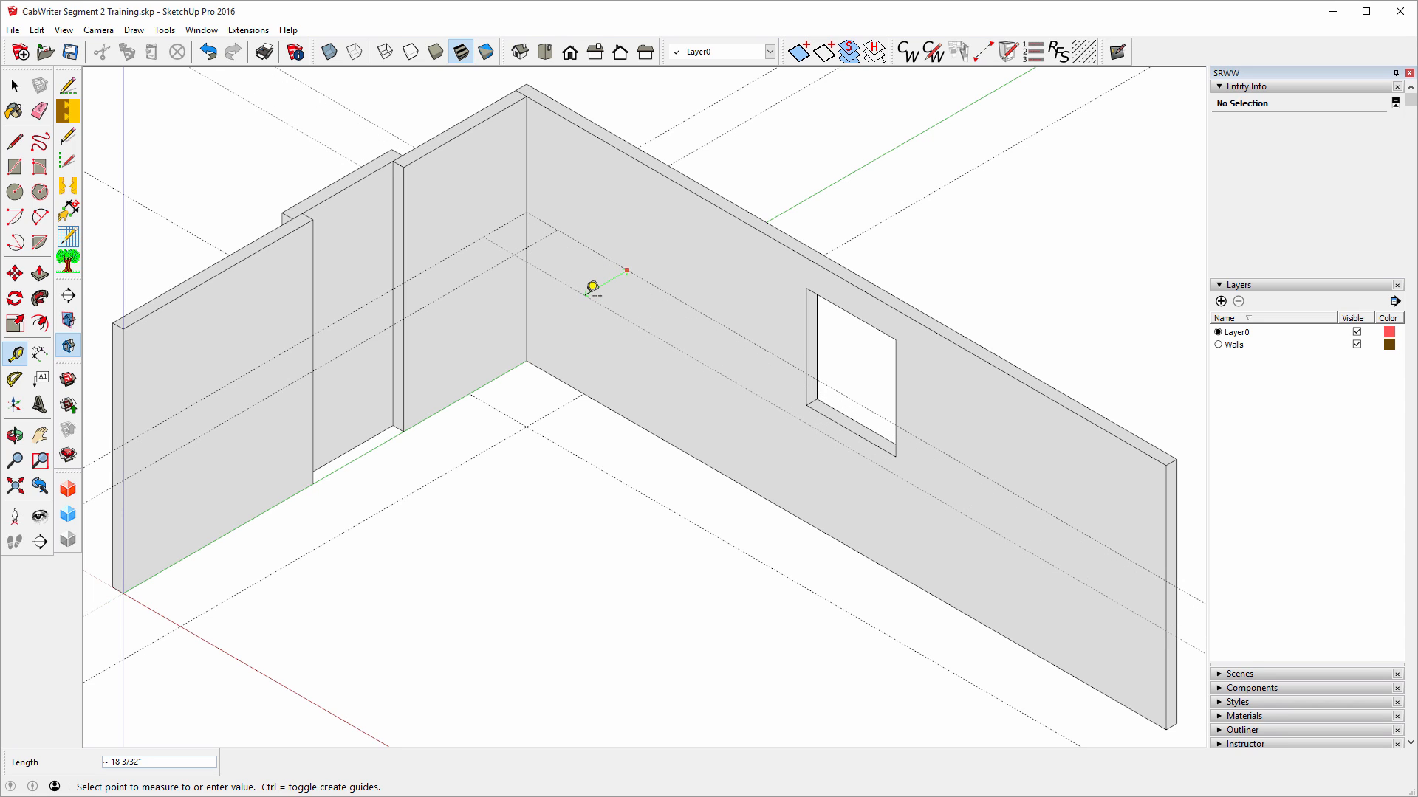
text(13)
key(Return)
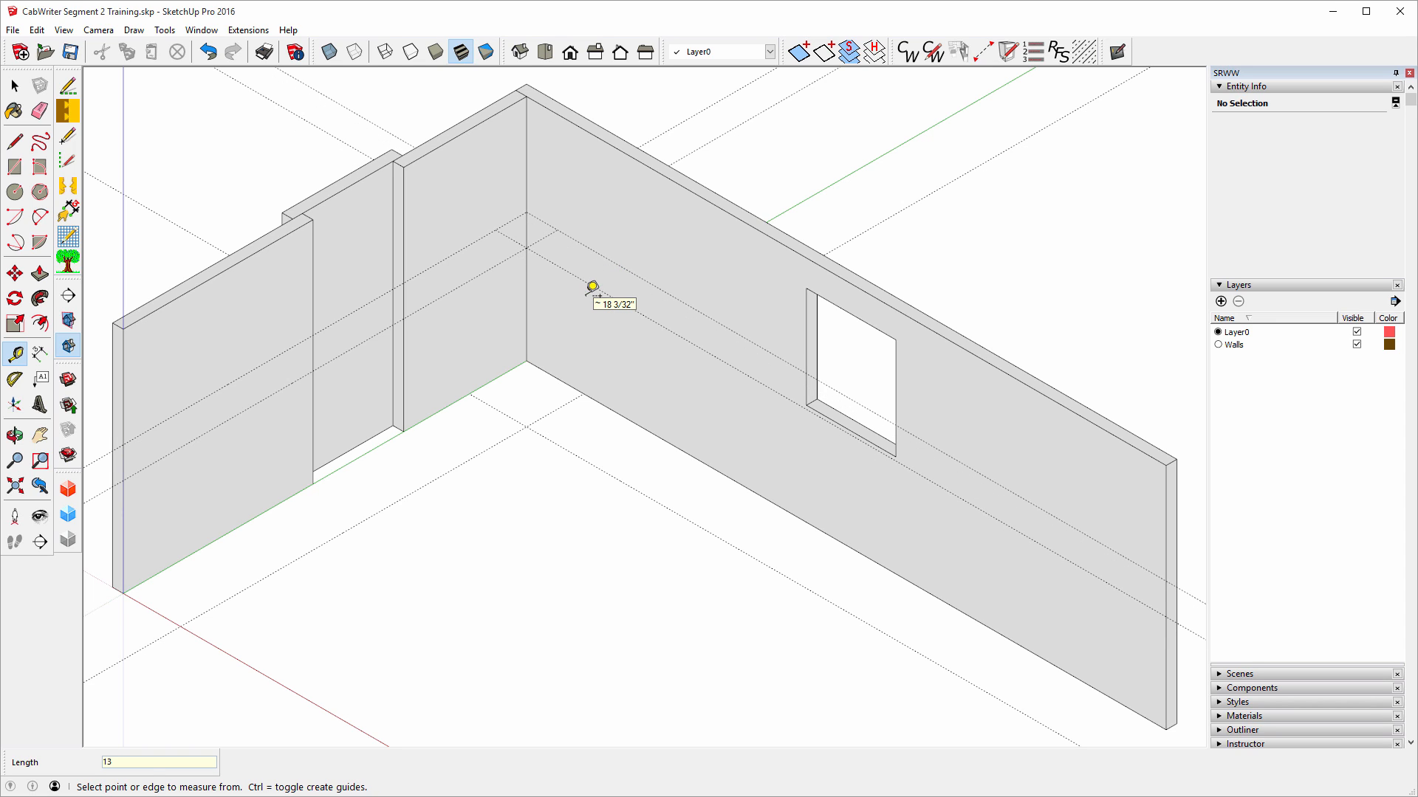
Delete the long guide across the right wall and the extra guide on the left wall.
click(15, 86)
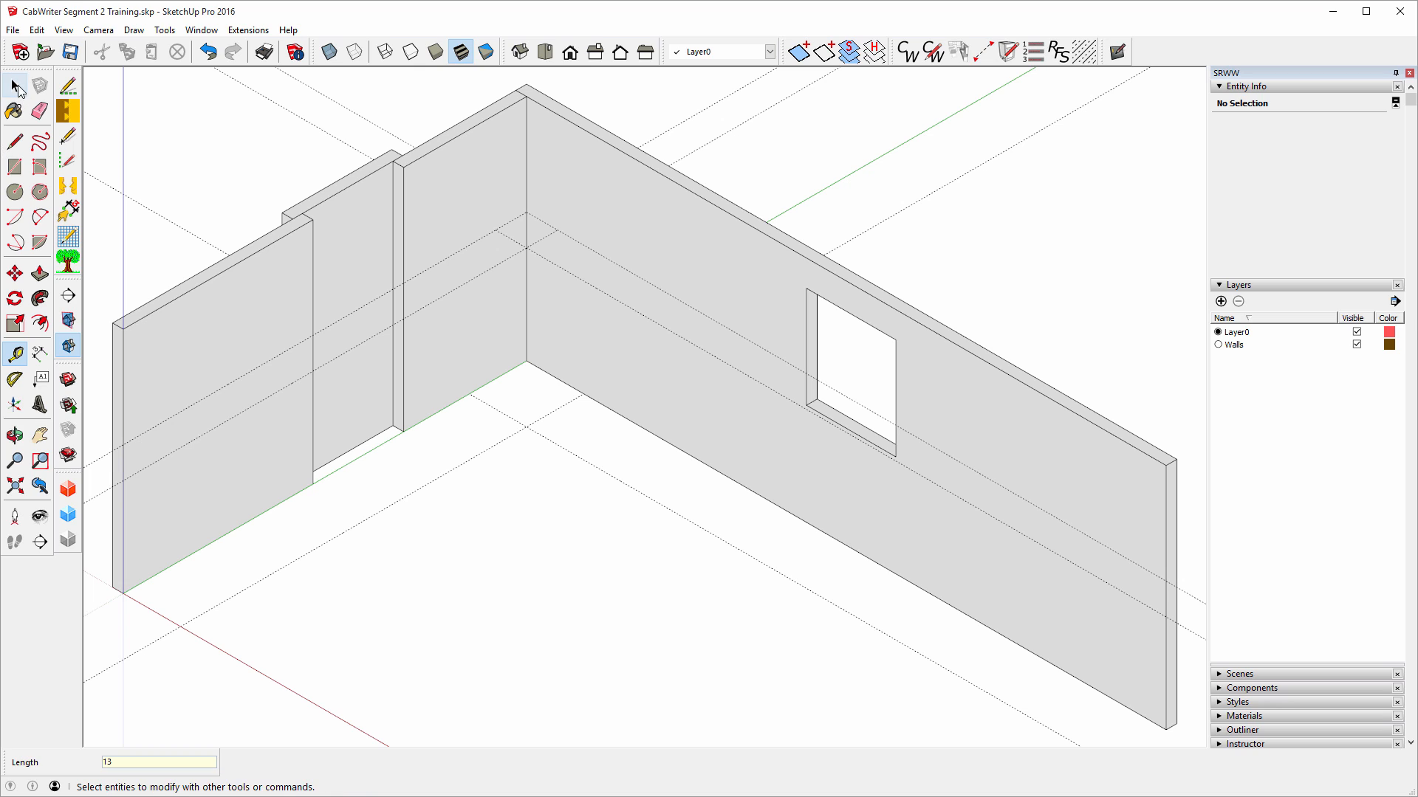
click(607, 259)
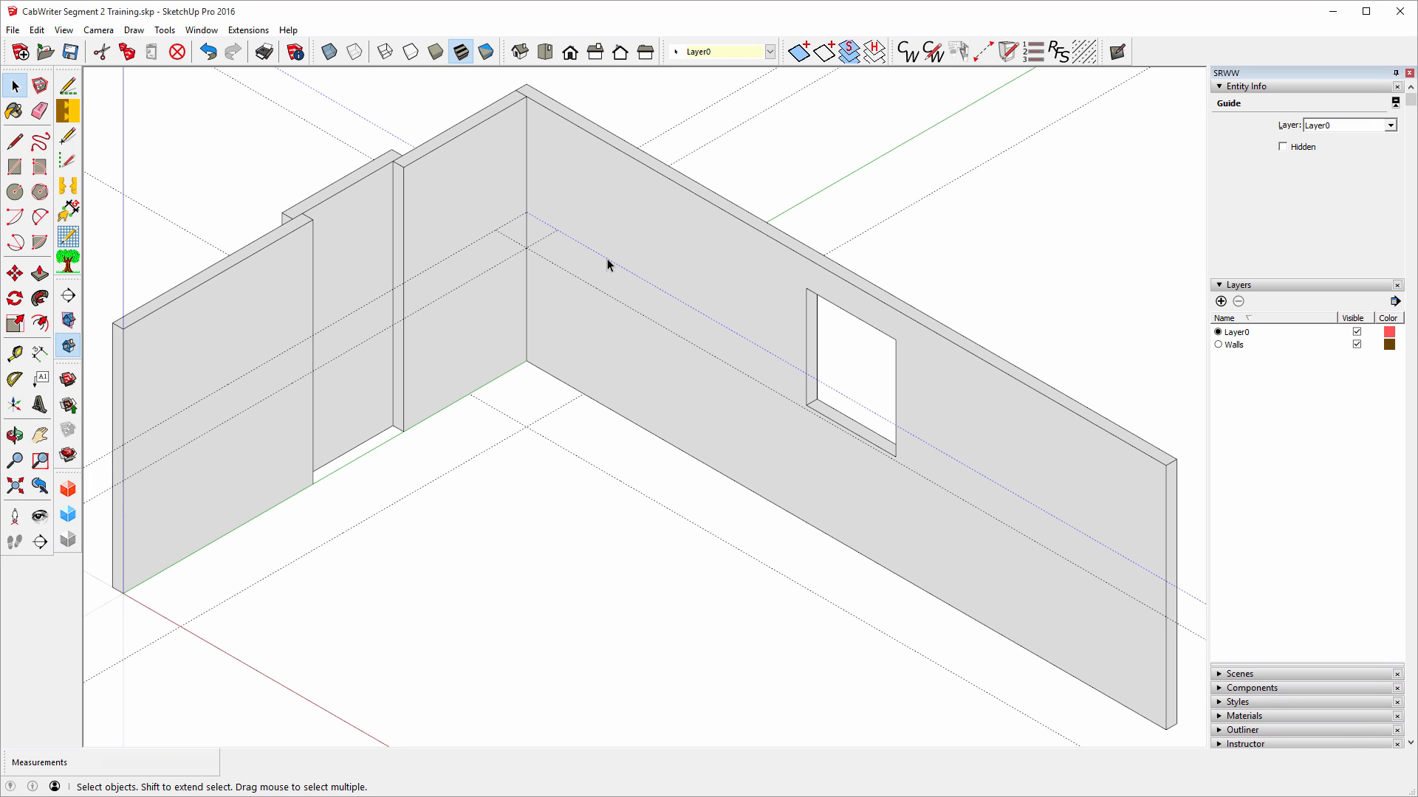
key(Delete)
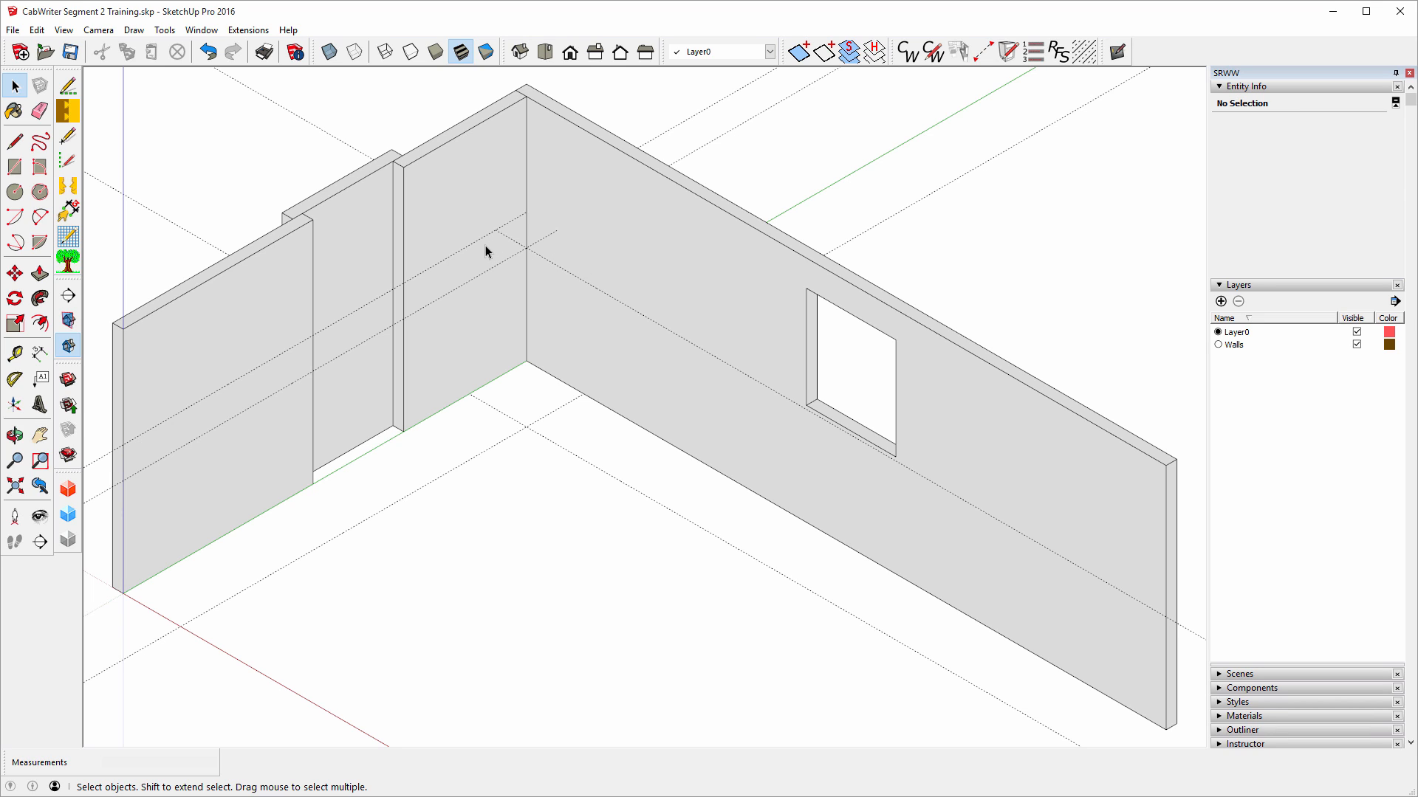
click(482, 238)
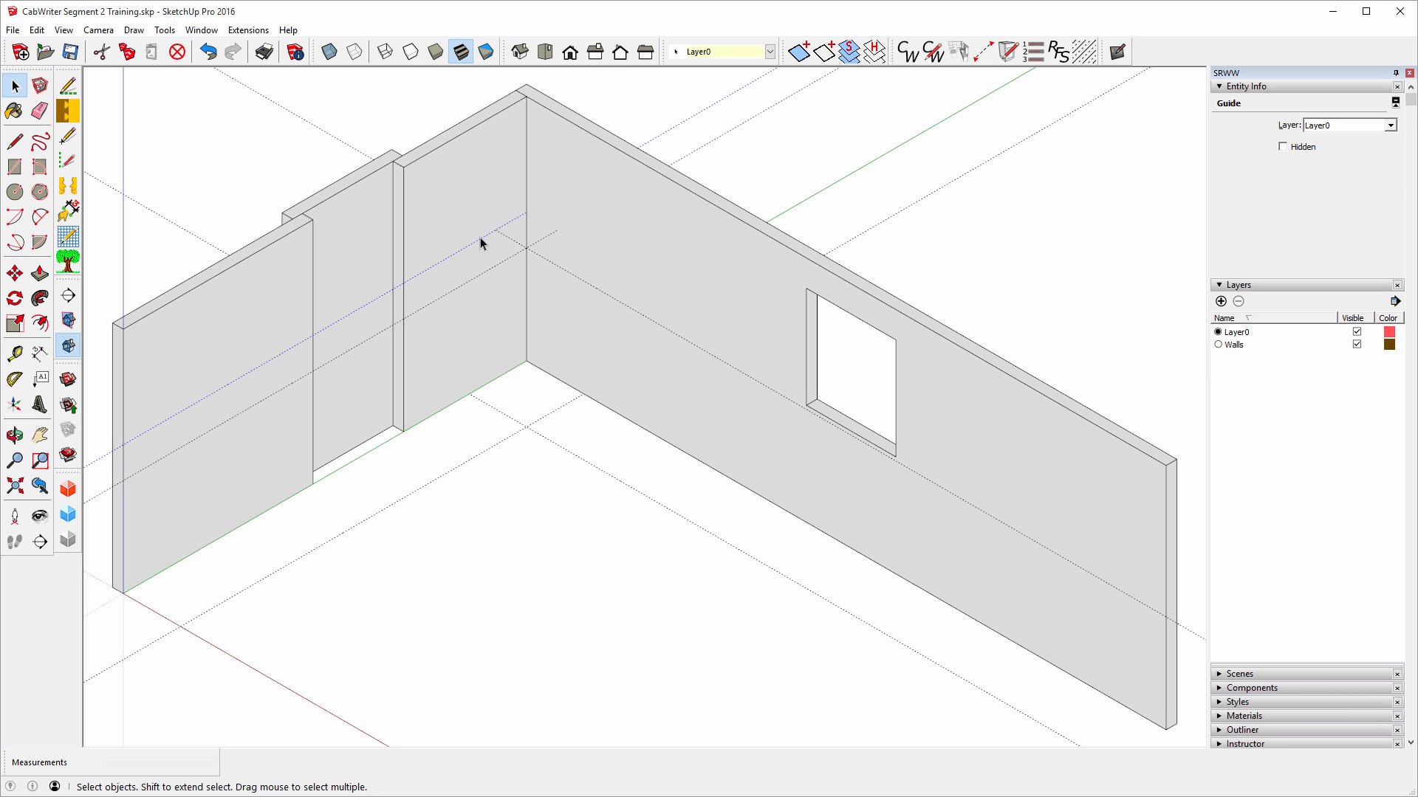
key(Delete)
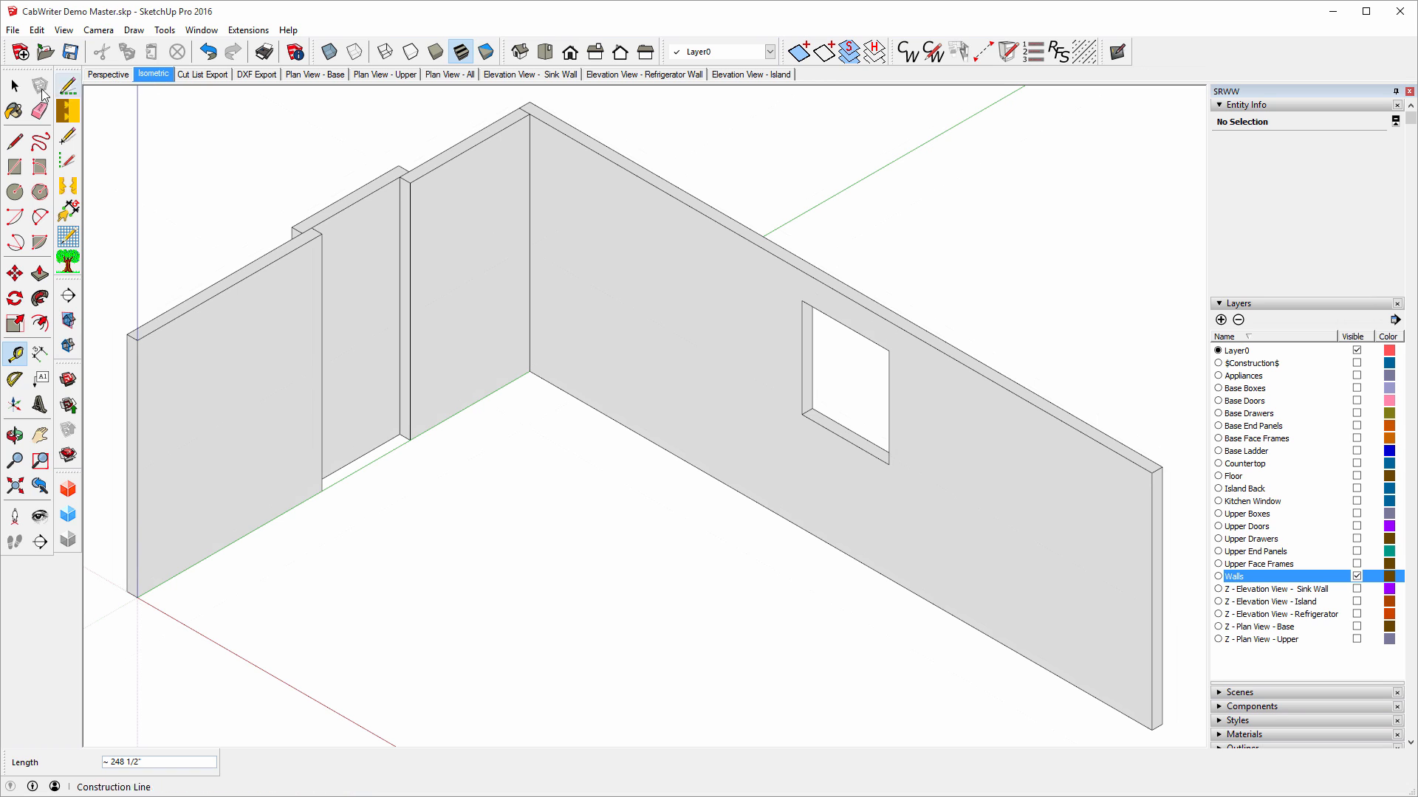
Show the Demo Master's Isometric scene with the Construction layer made visible.
click(18, 87)
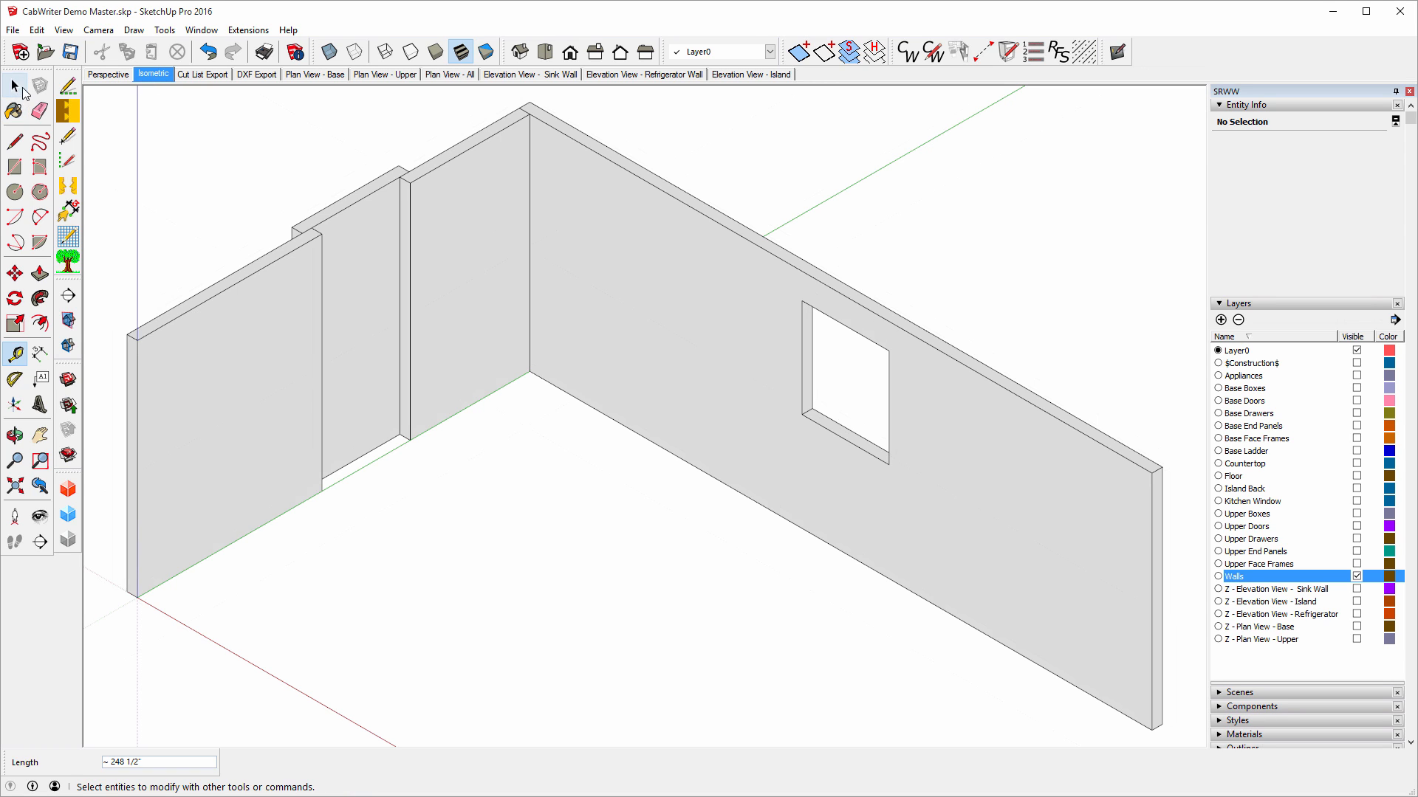
click(23, 90)
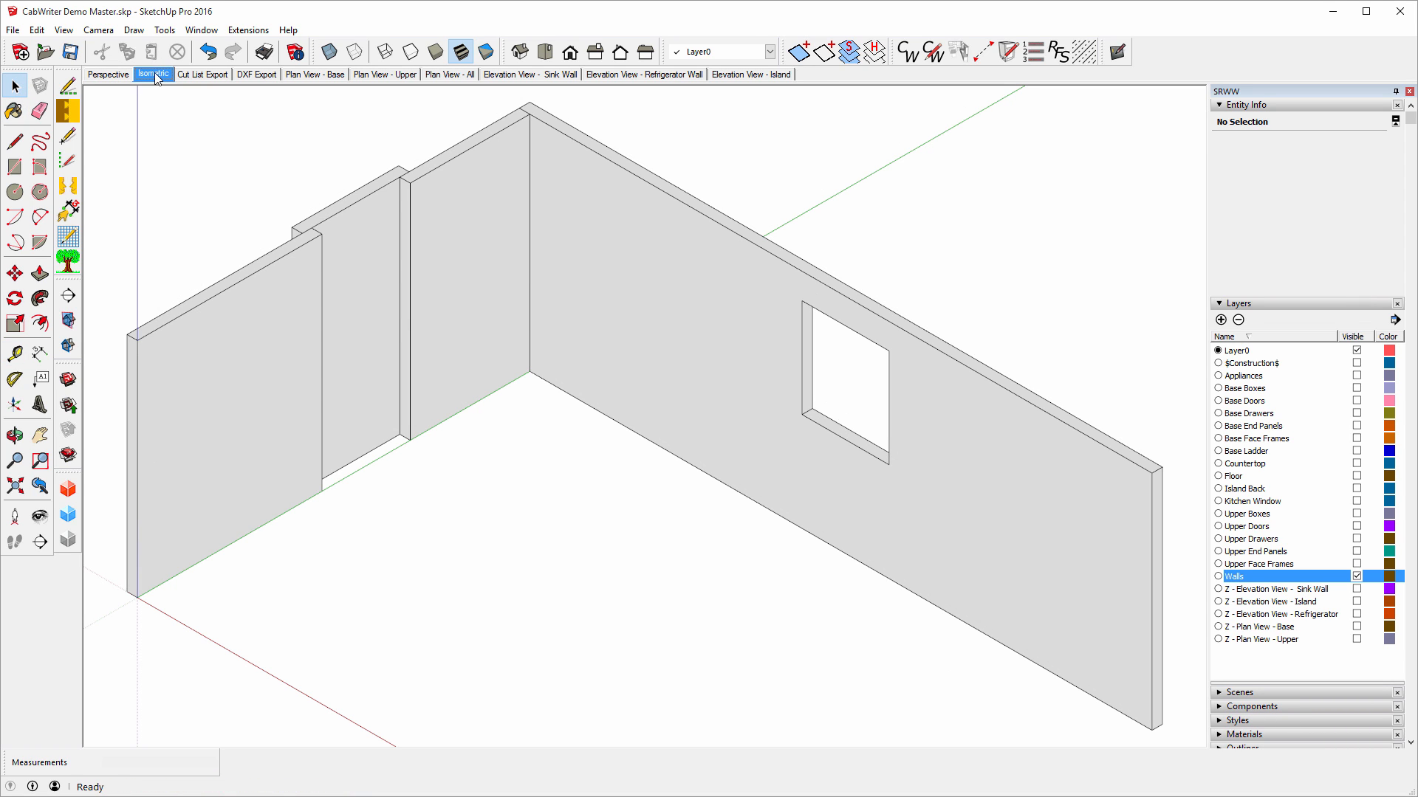
click(153, 75)
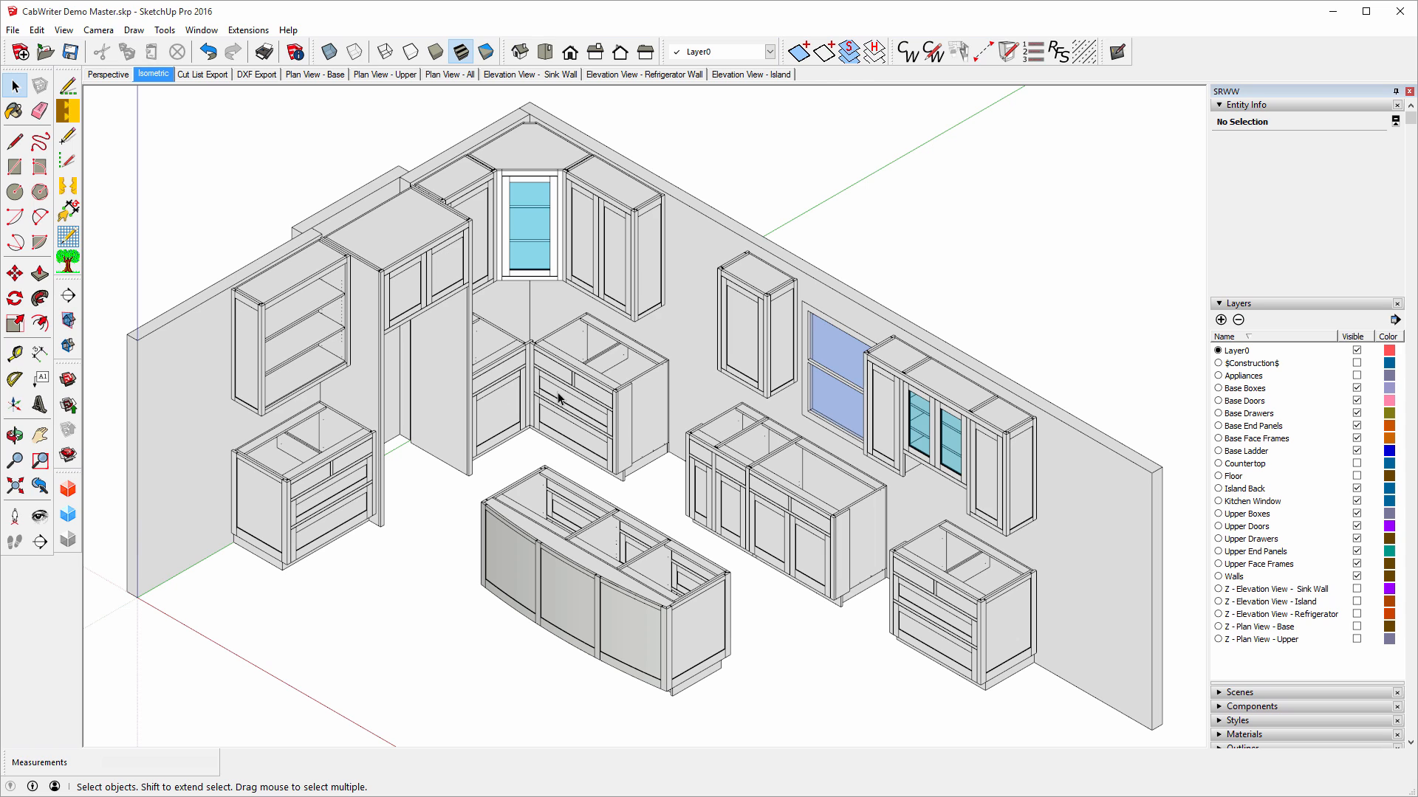
click(1357, 363)
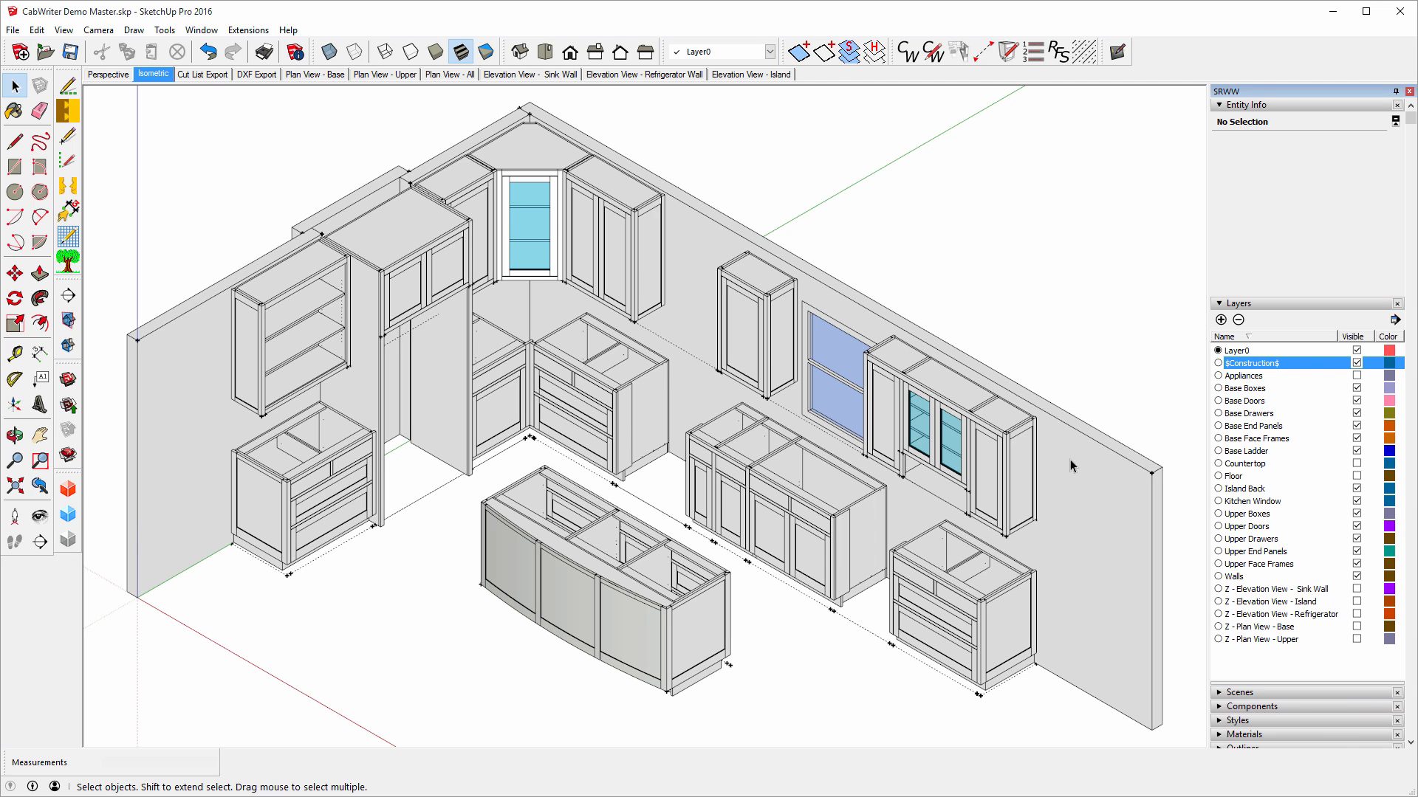
Measure the 24-inch gap between the base cabinets.
click(15, 356)
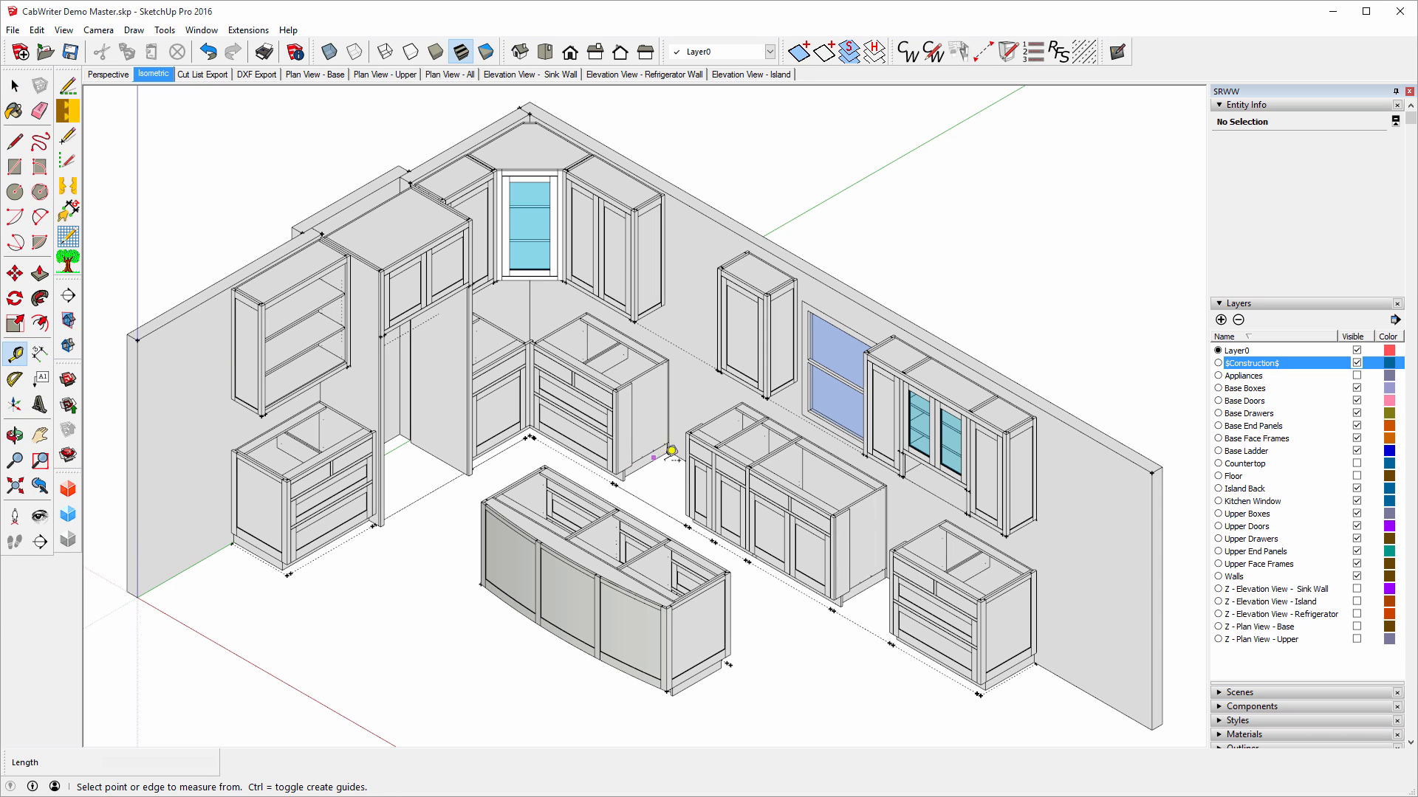
click(676, 455)
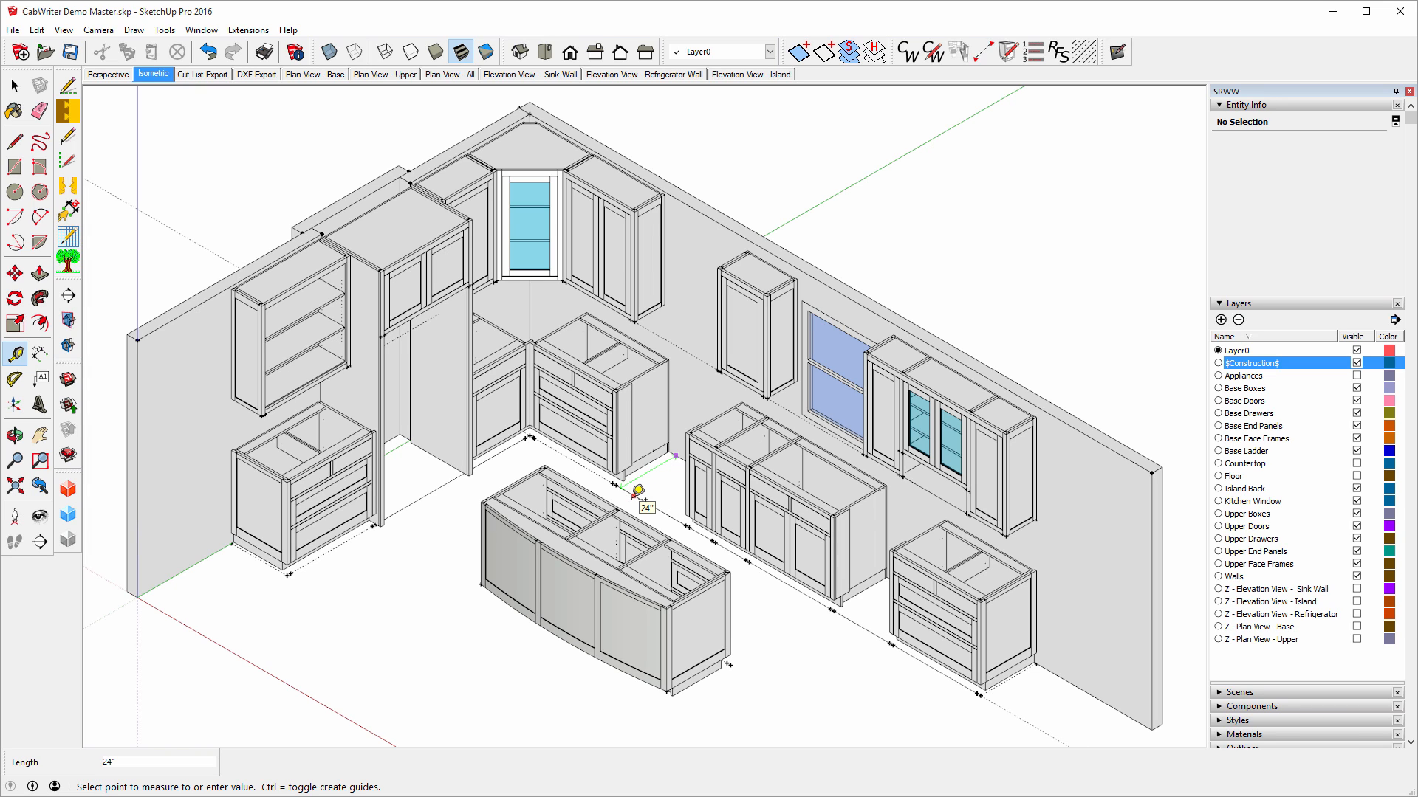
click(635, 491)
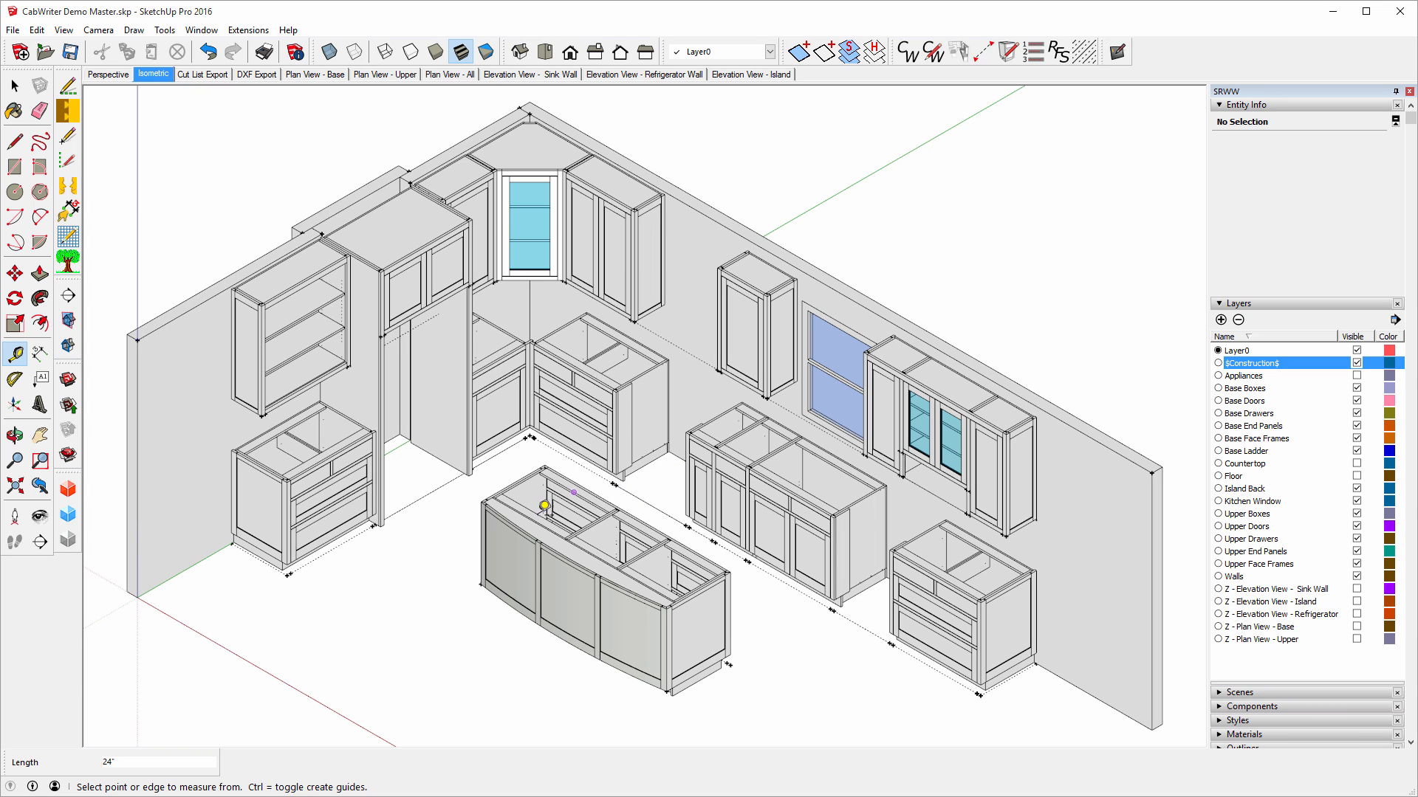
Zoom in and select the corner cabinet's face frame stiles and the back wall.
click(15, 86)
scroll(574, 414, up, 3)
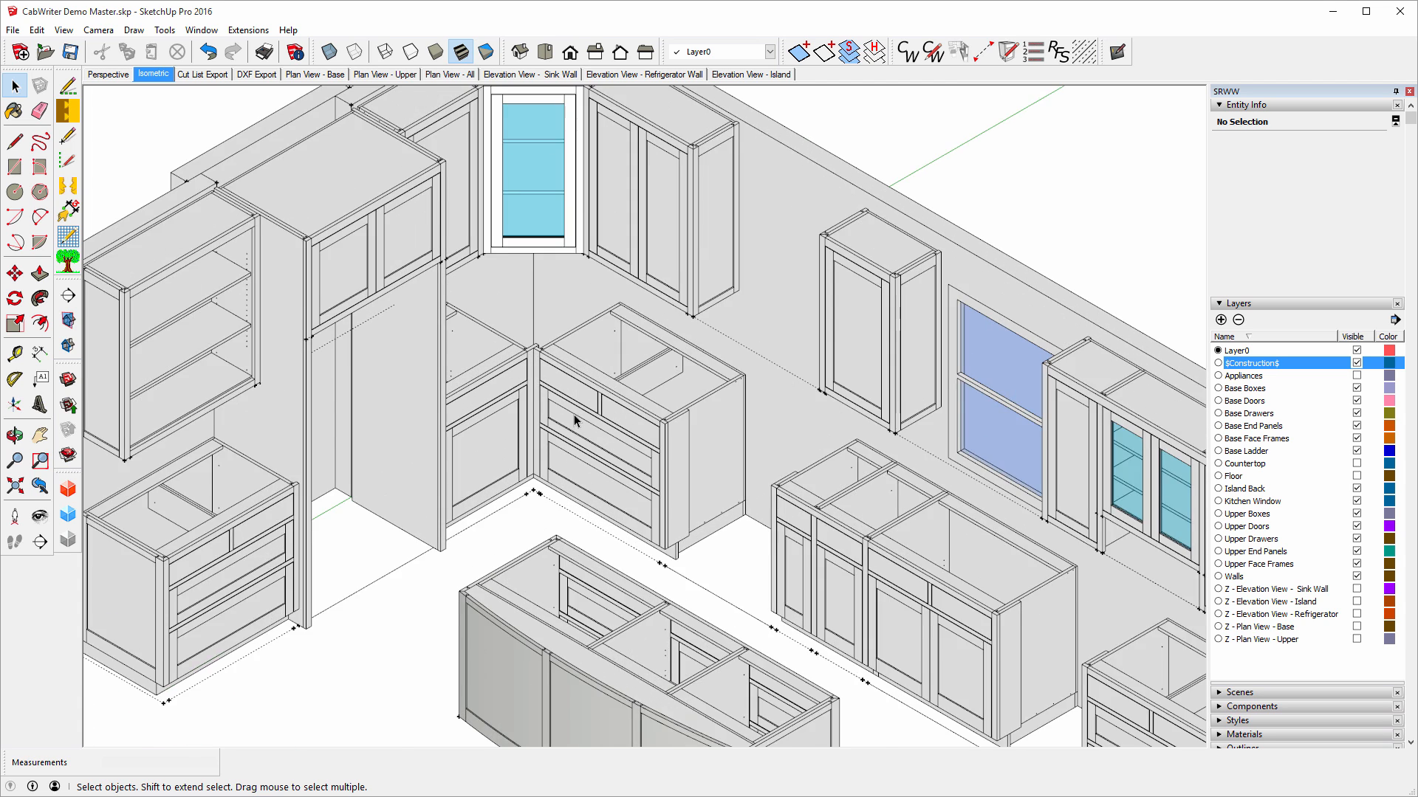
scroll(574, 414, up, 2)
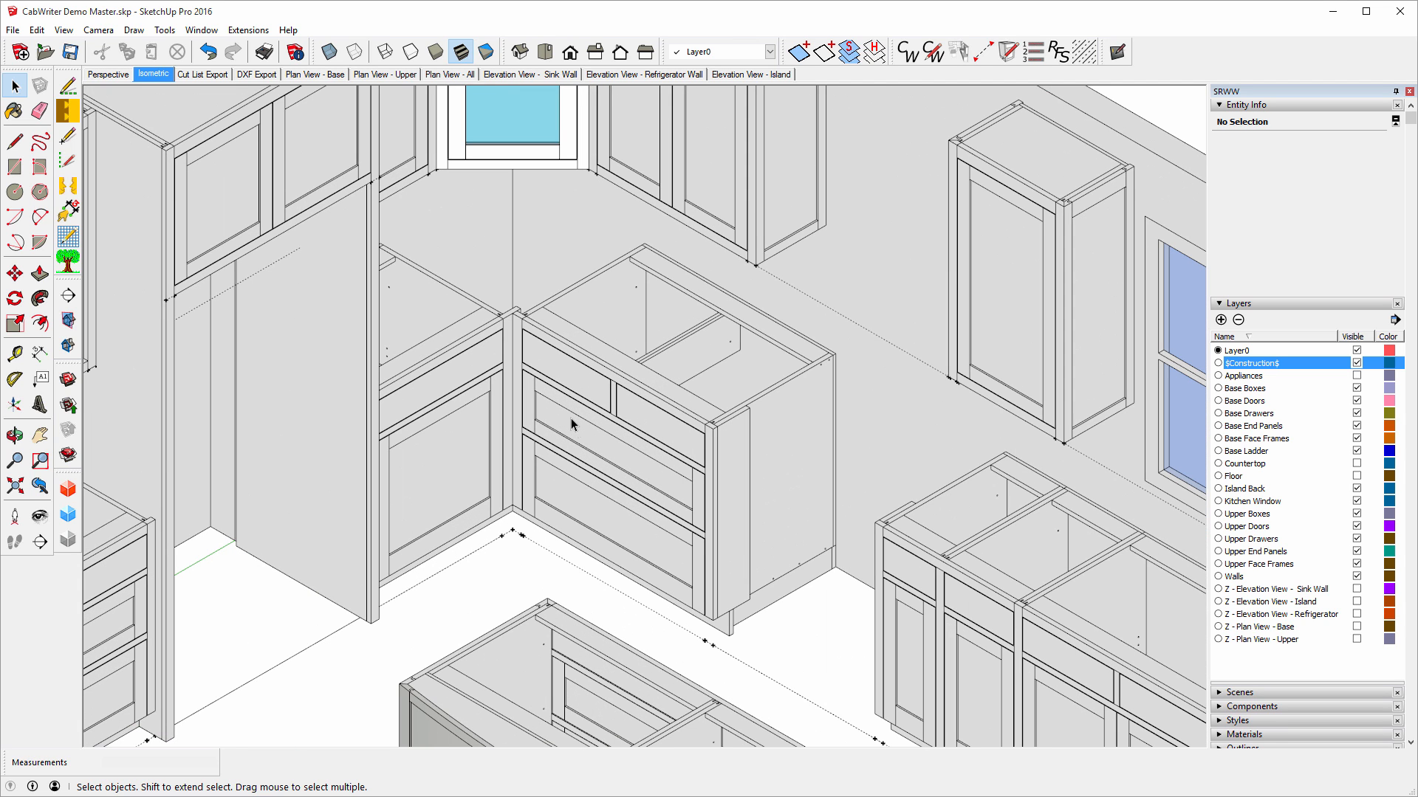
click(507, 321)
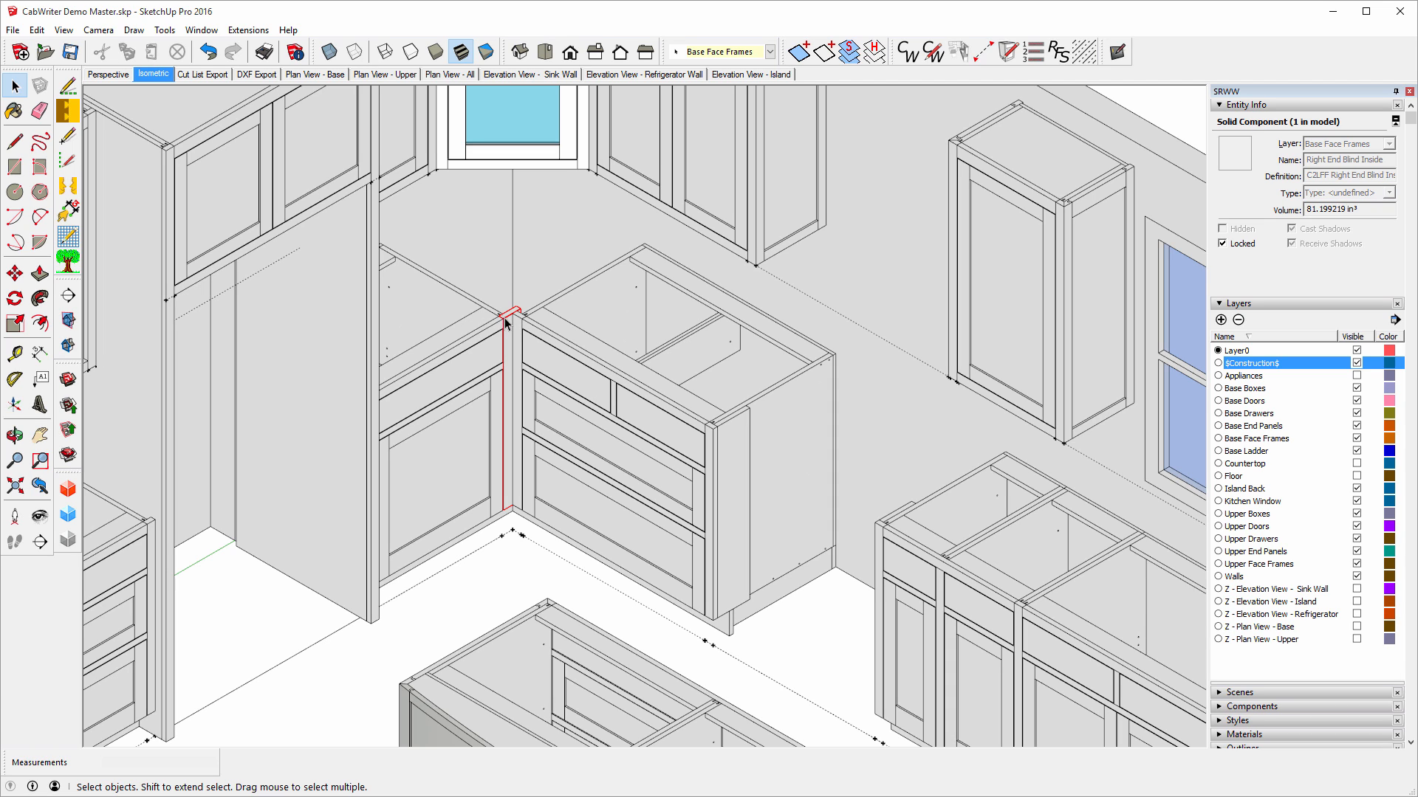
click(520, 323)
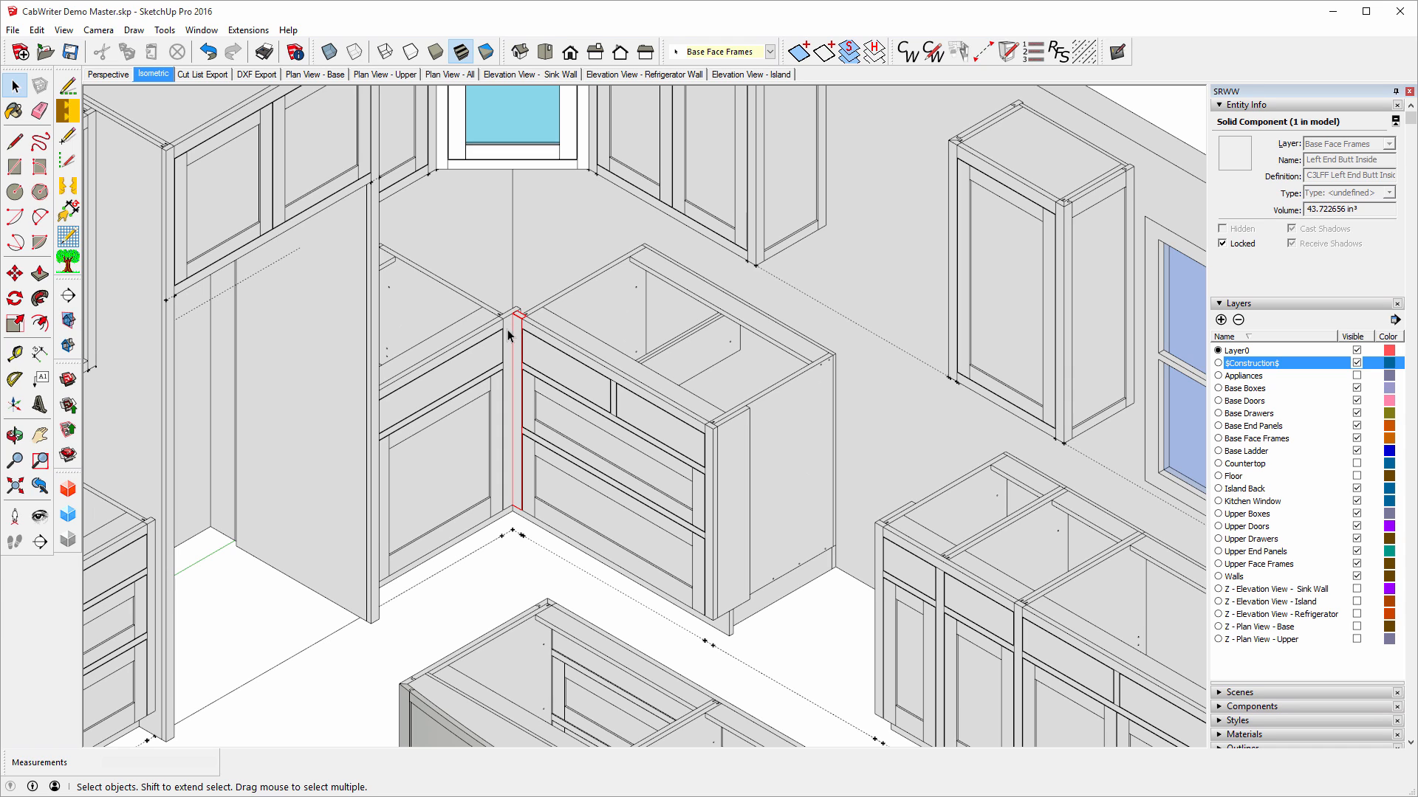
click(493, 265)
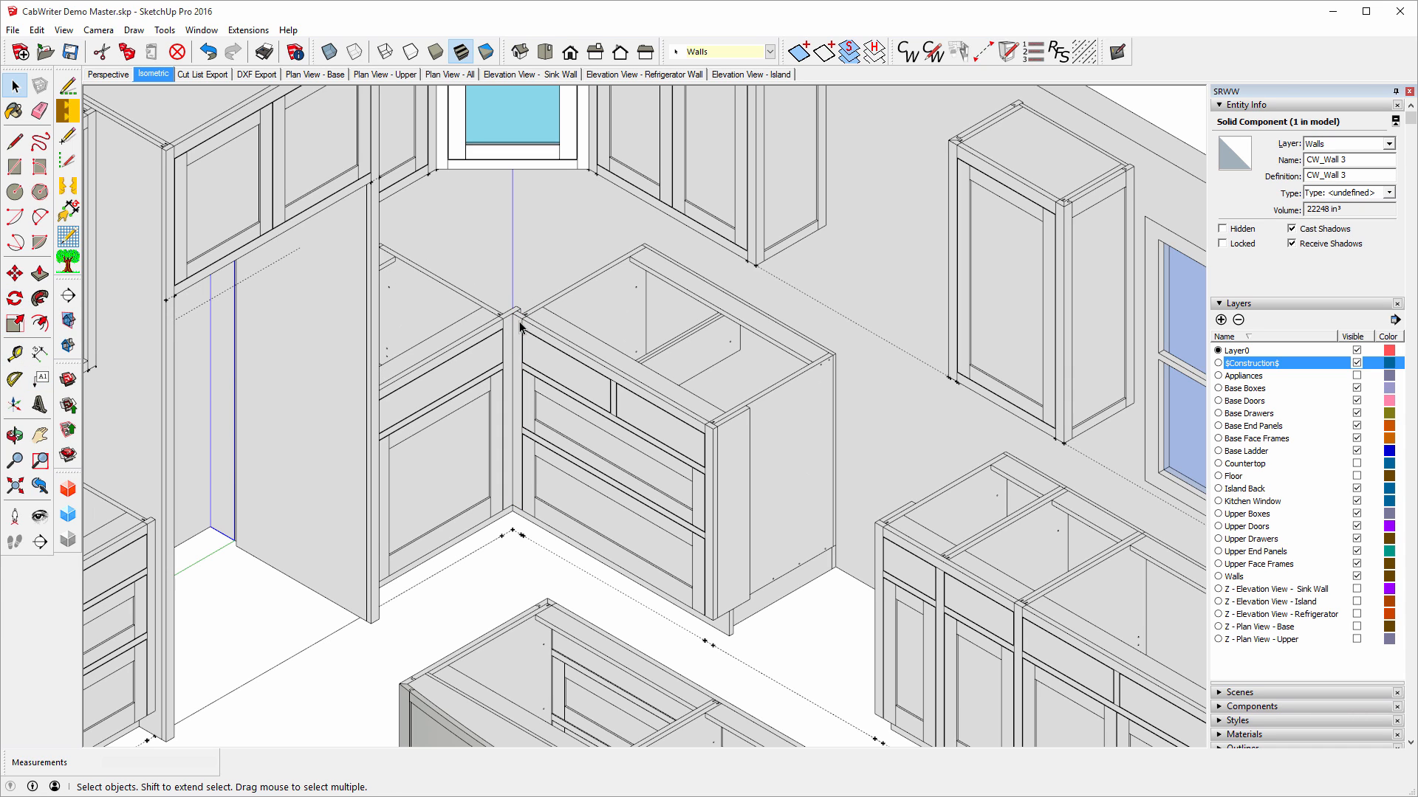
Measure the corner base cabinet's front edge as 37 3/16 inches.
click(14, 354)
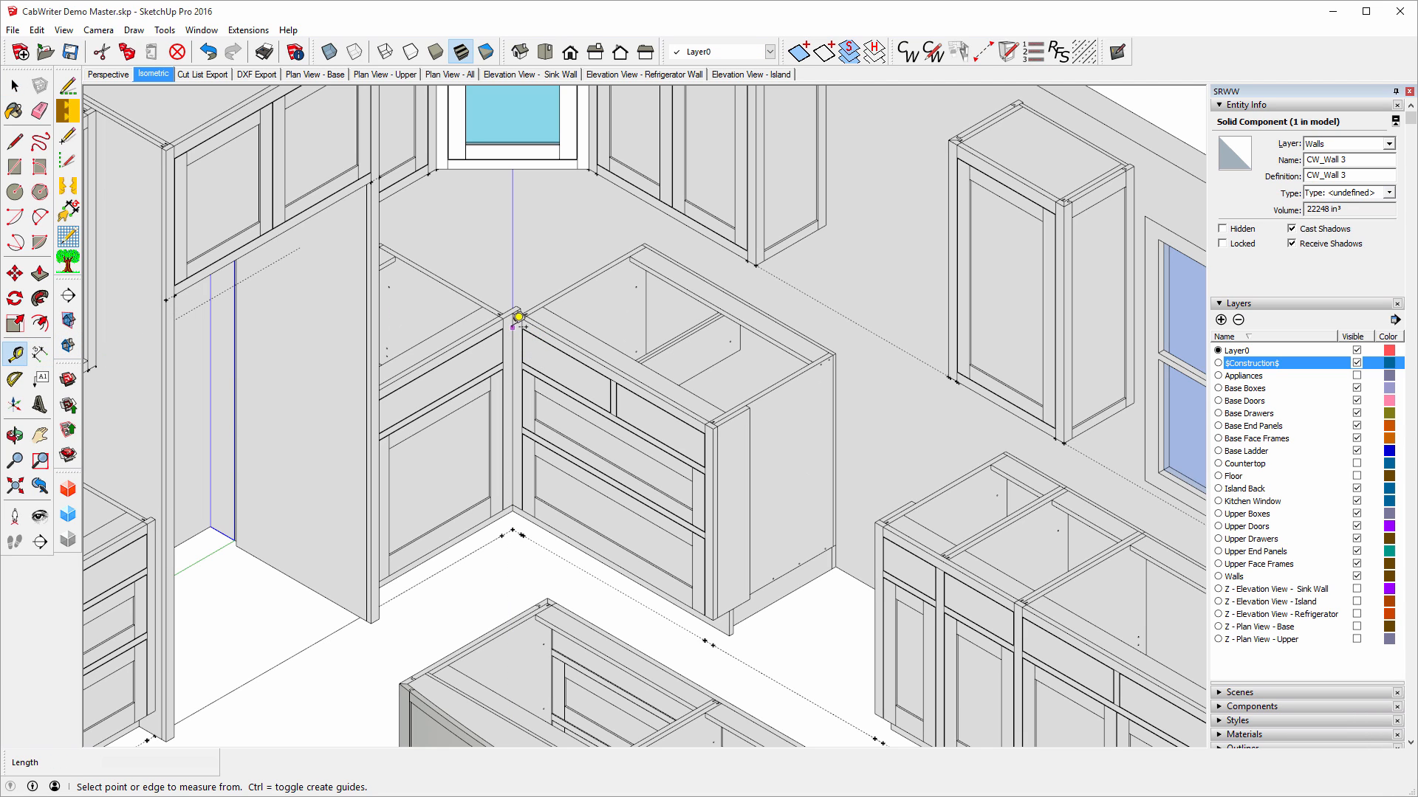
click(515, 316)
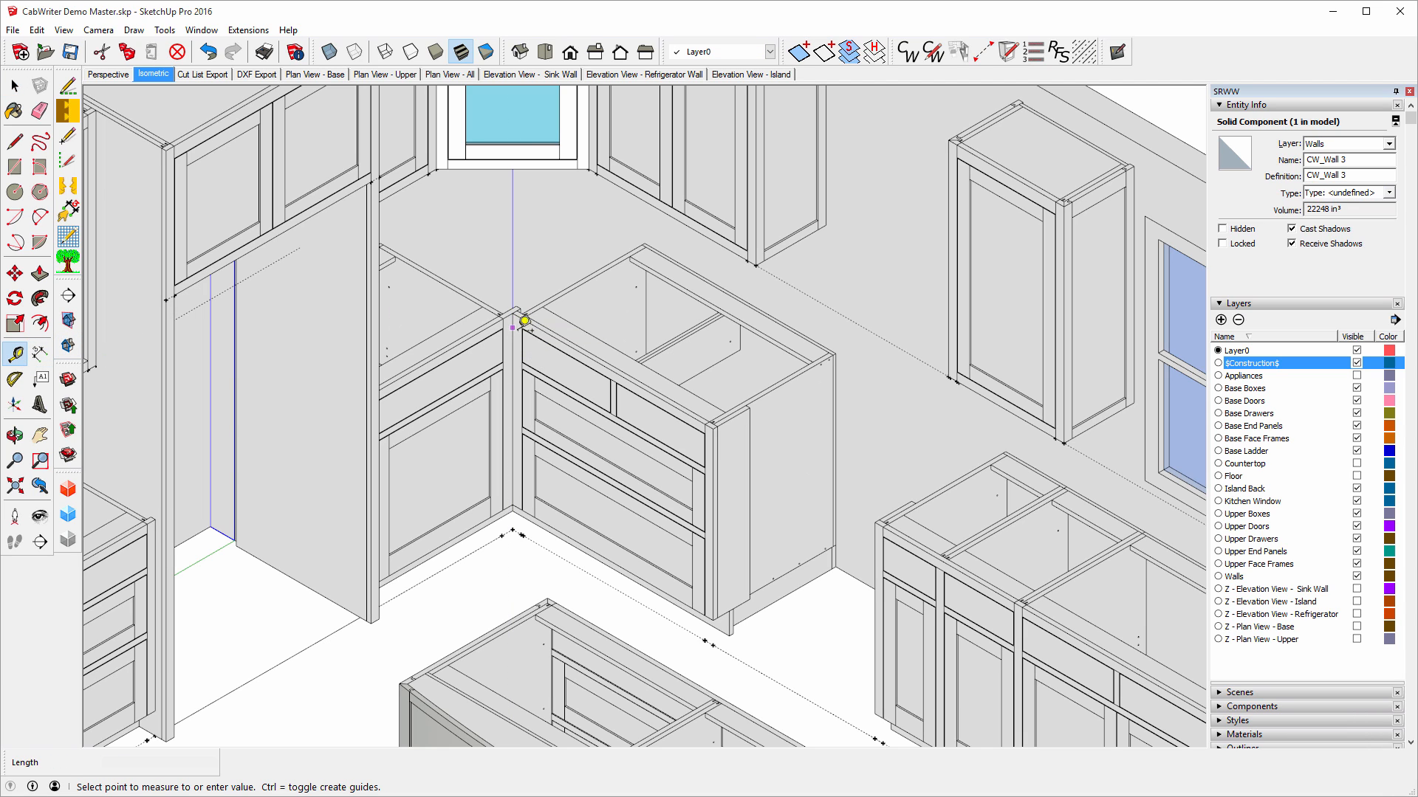
click(722, 432)
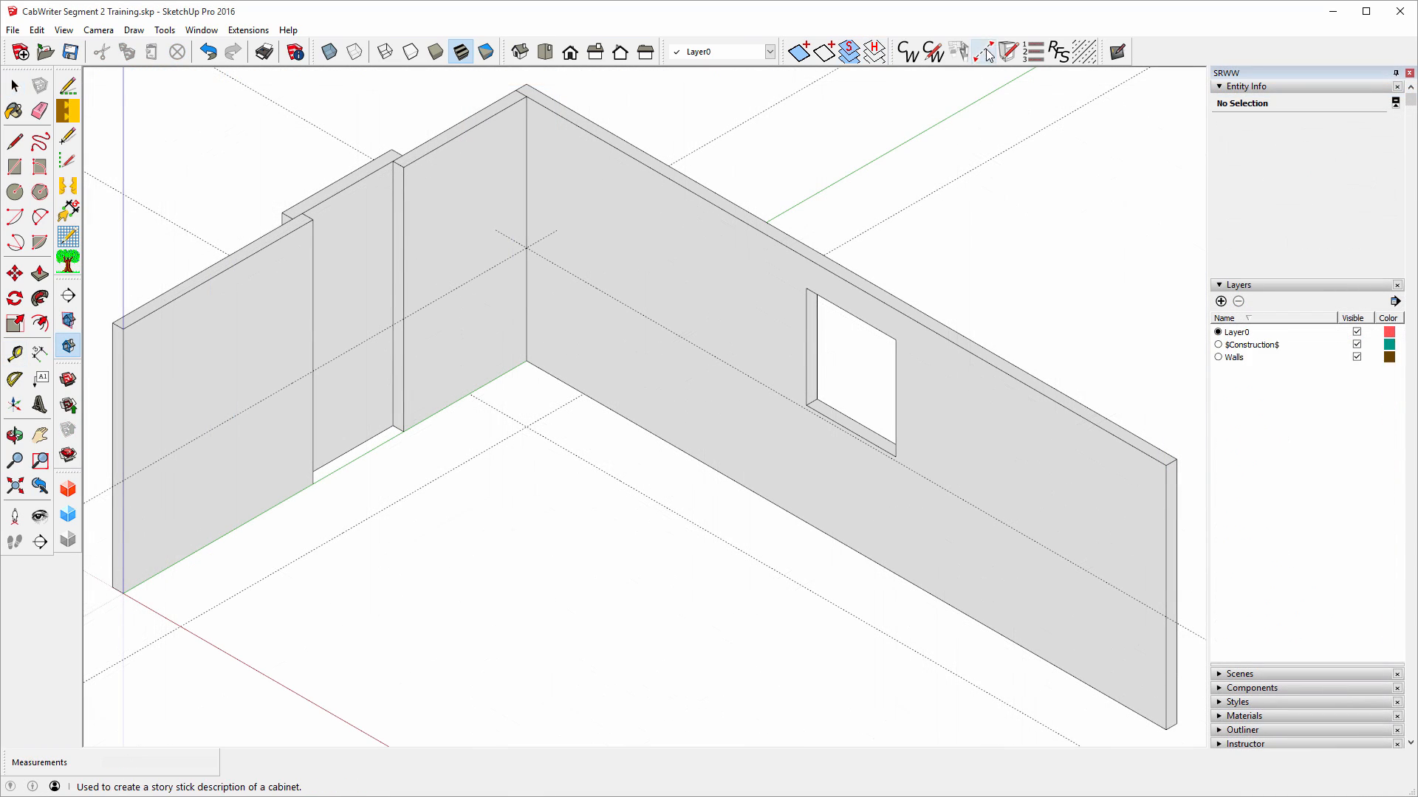
Place a Left End Butt Inside stile from the inside wall corner along the floor guide.
click(987, 54)
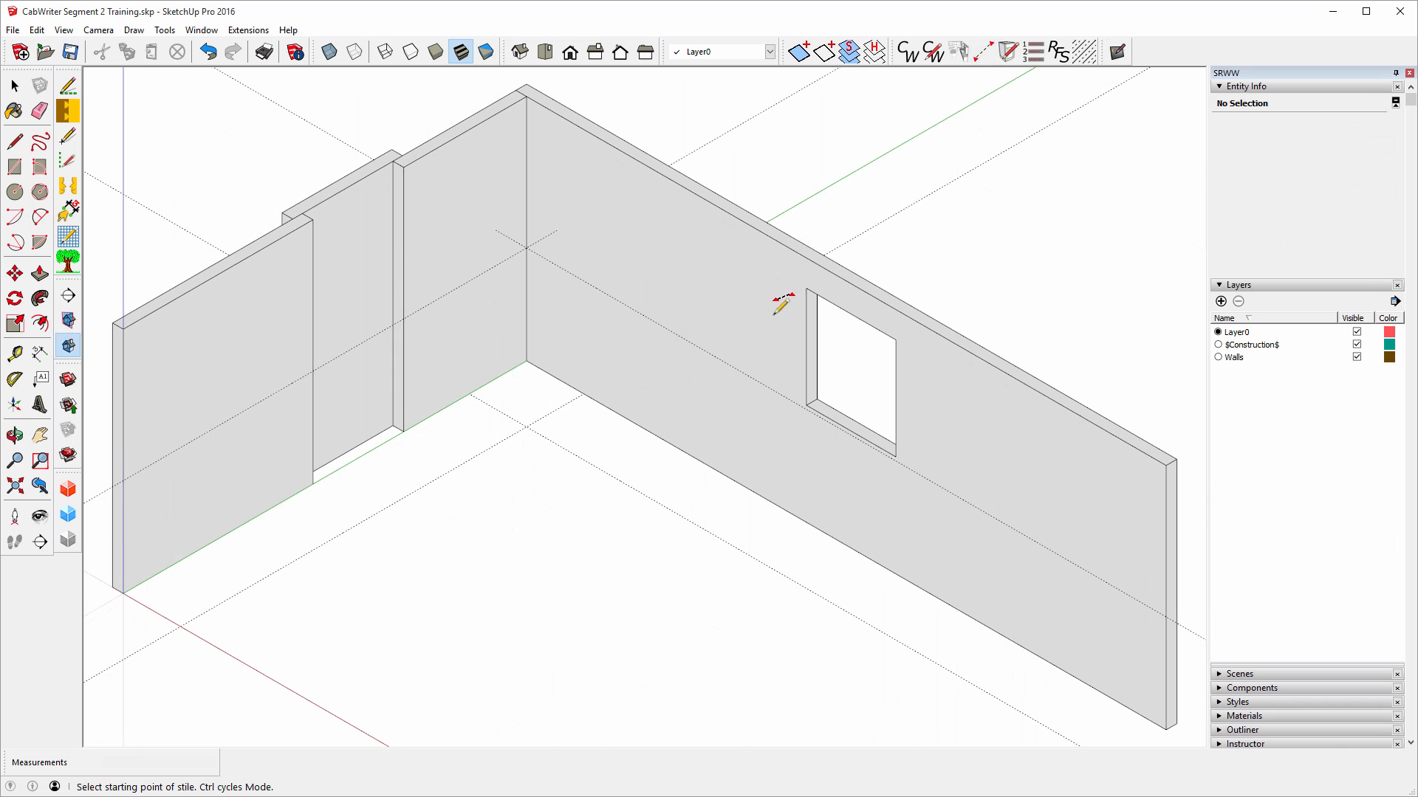
click(526, 427)
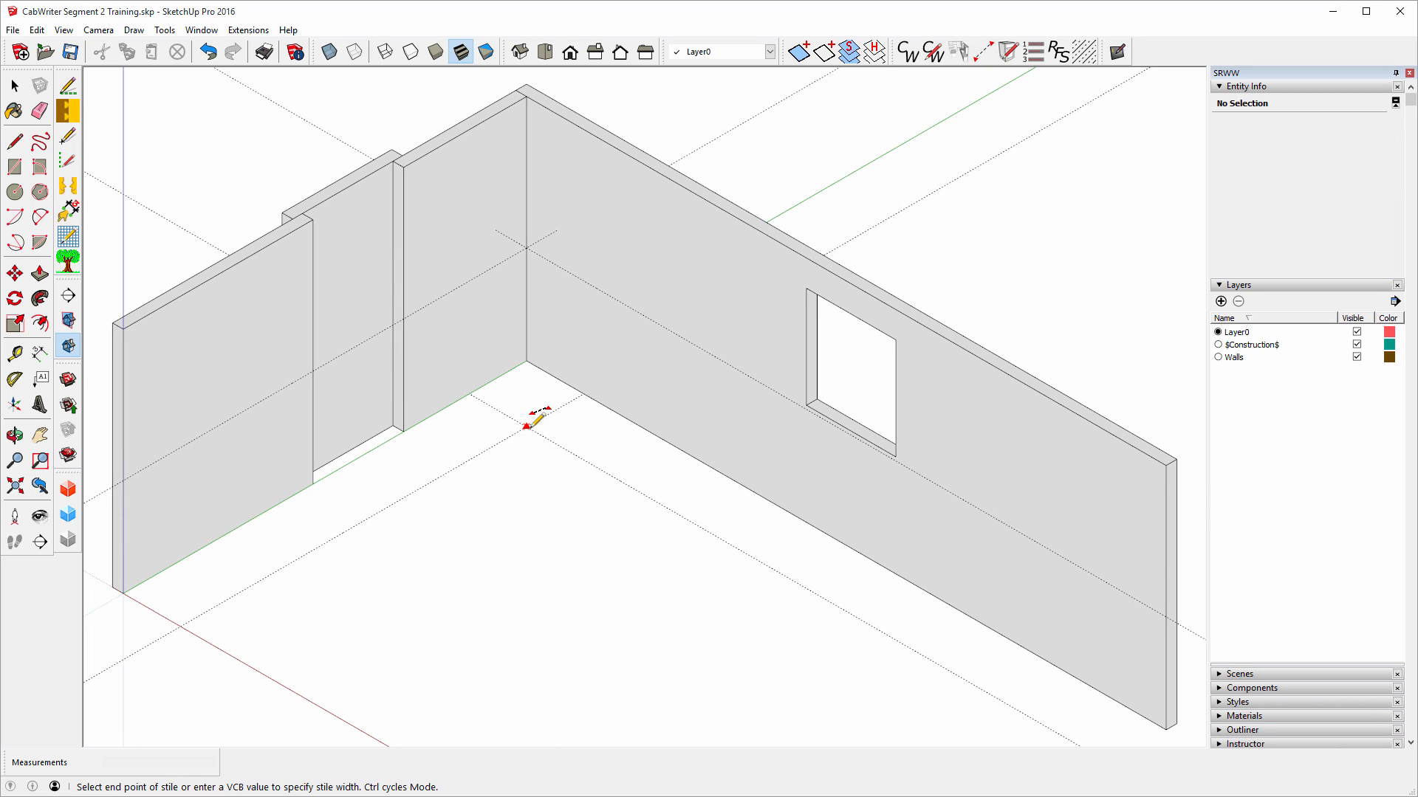
click(633, 488)
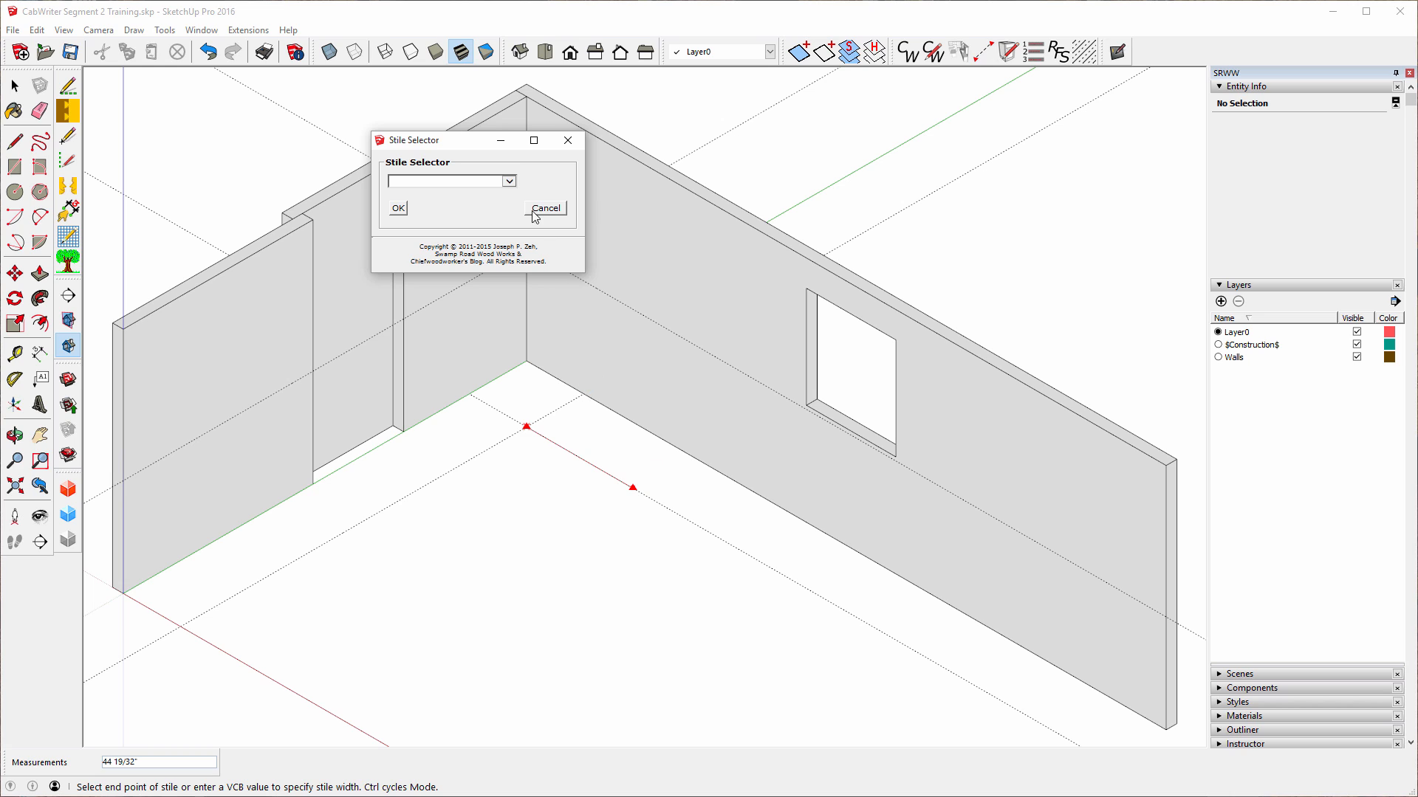
click(510, 182)
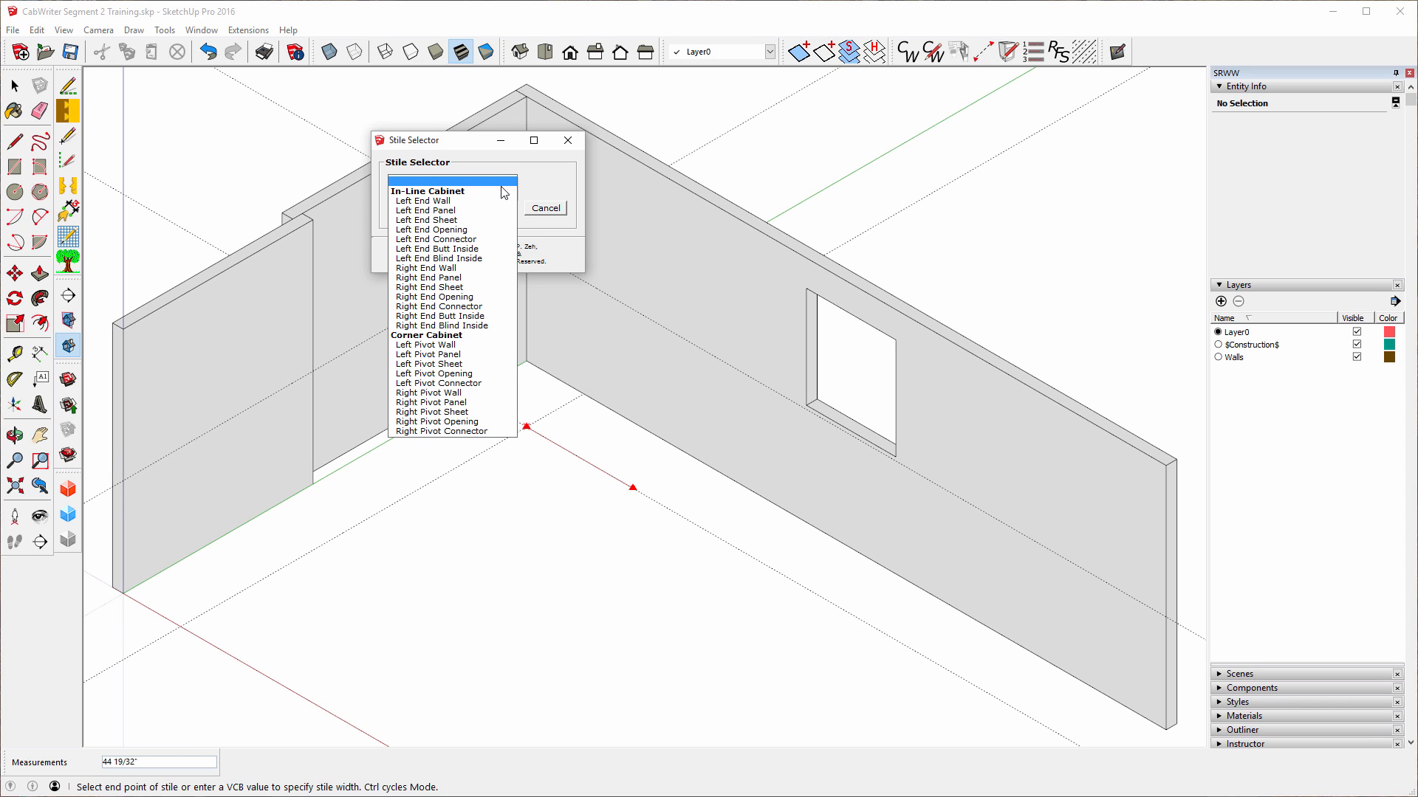
click(435, 250)
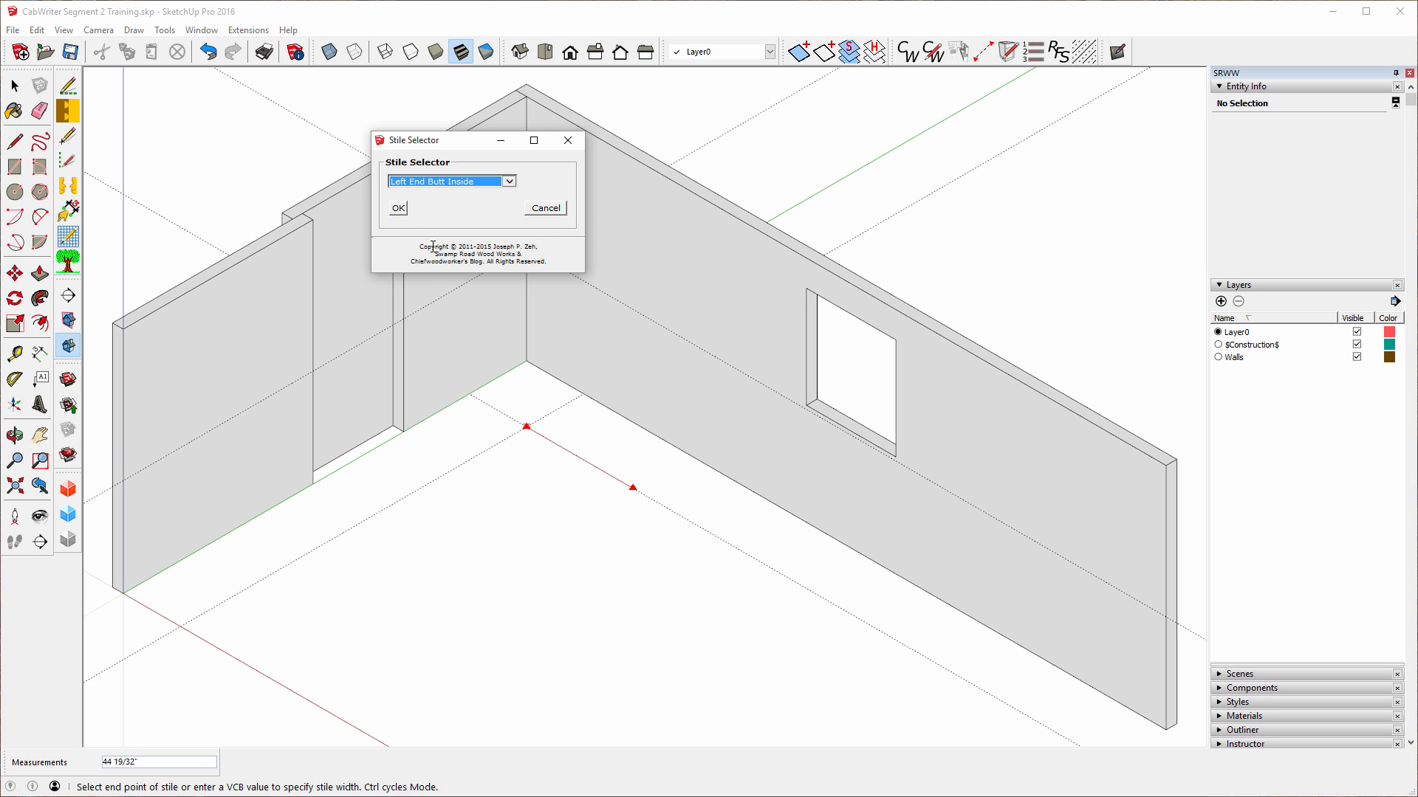
click(398, 210)
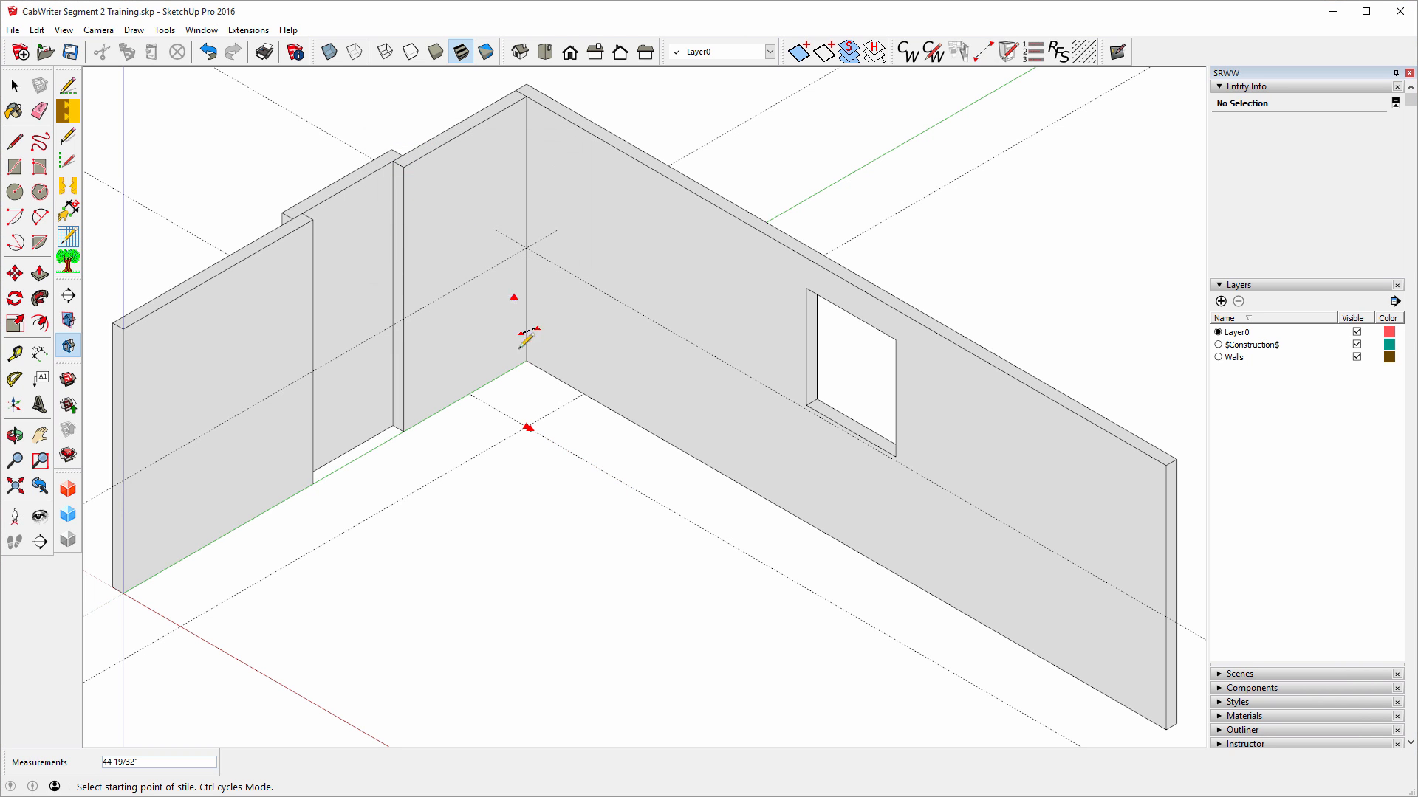
scroll(521, 430, up, 4)
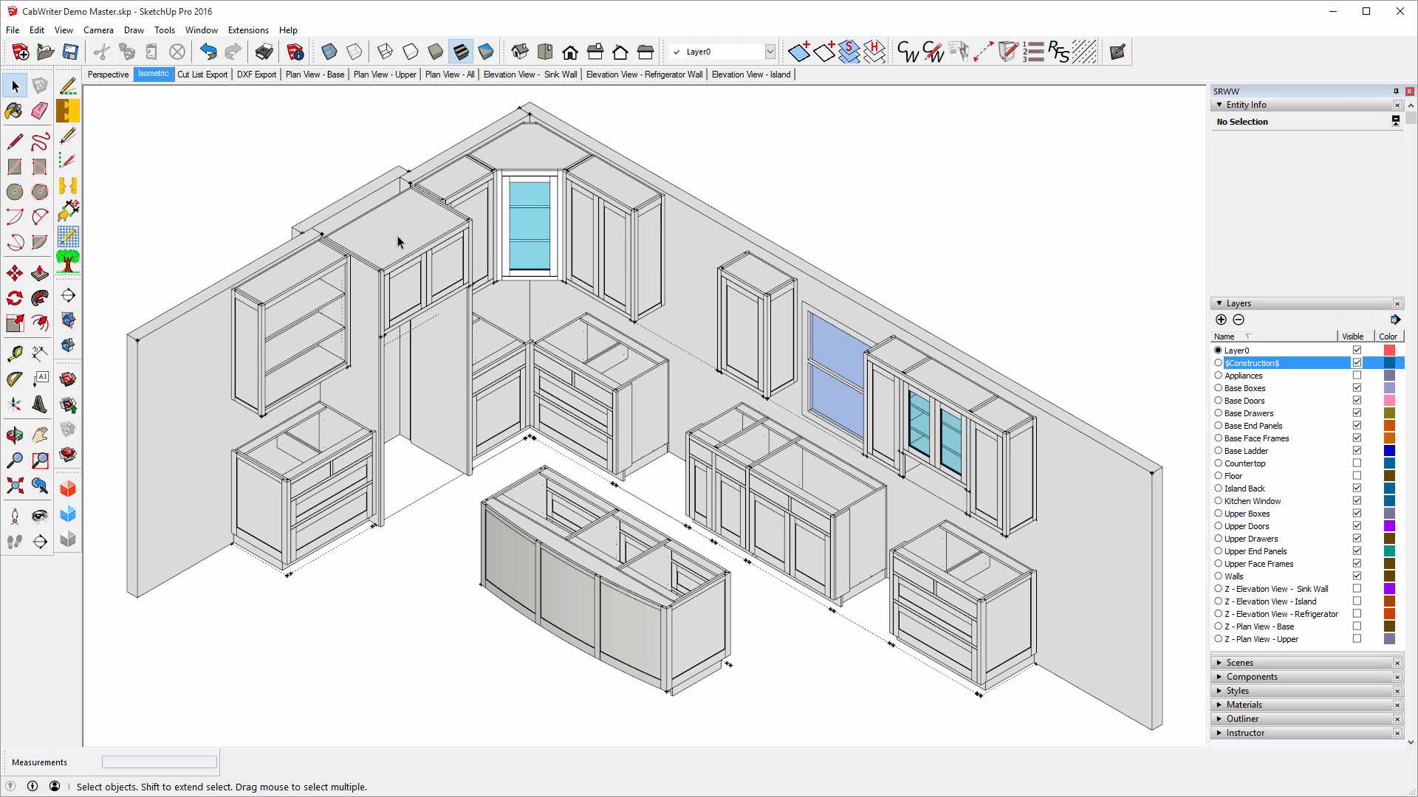
Measure the base cabinet's edge and select its right end stile to check its type.
click(14, 355)
scroll(505, 457, up, 4)
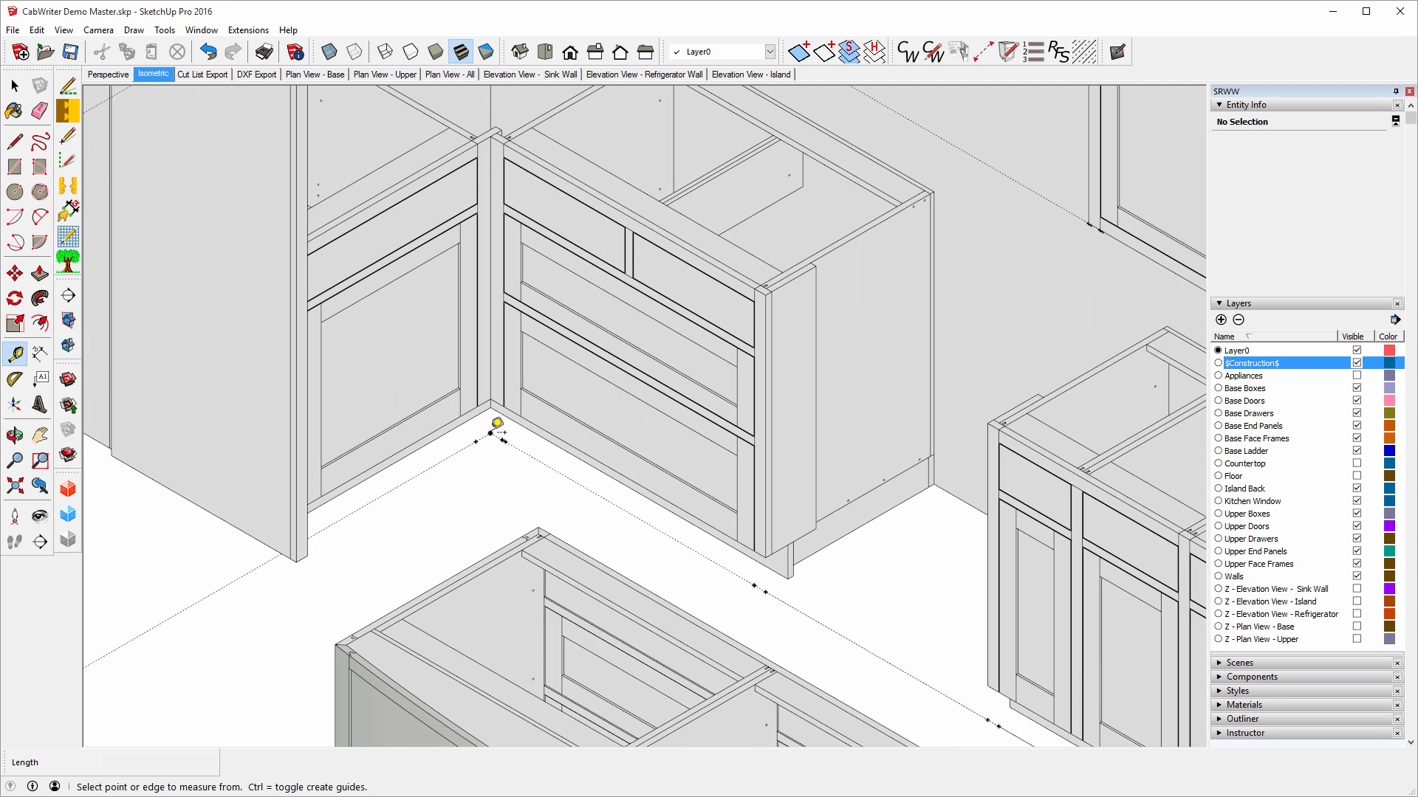
click(490, 433)
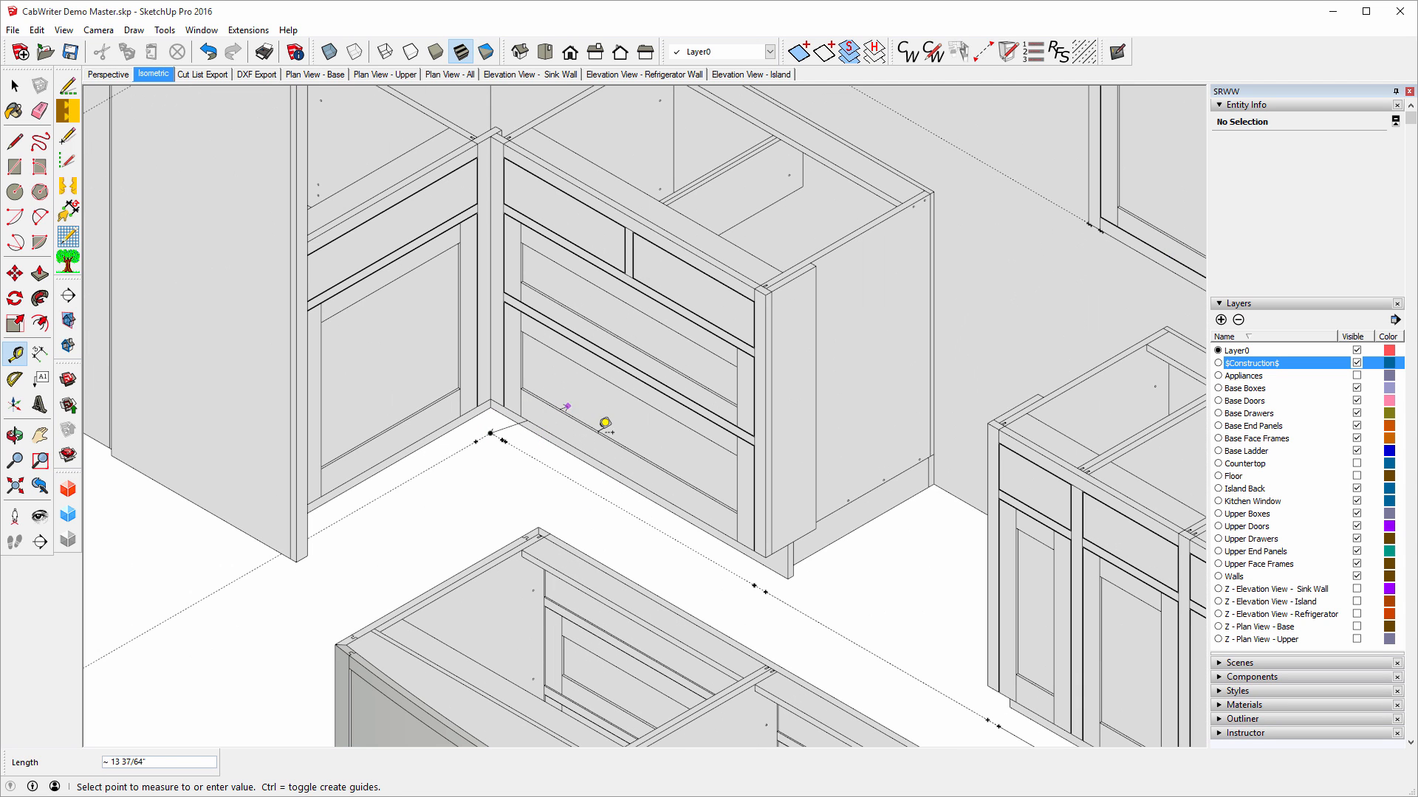
click(765, 590)
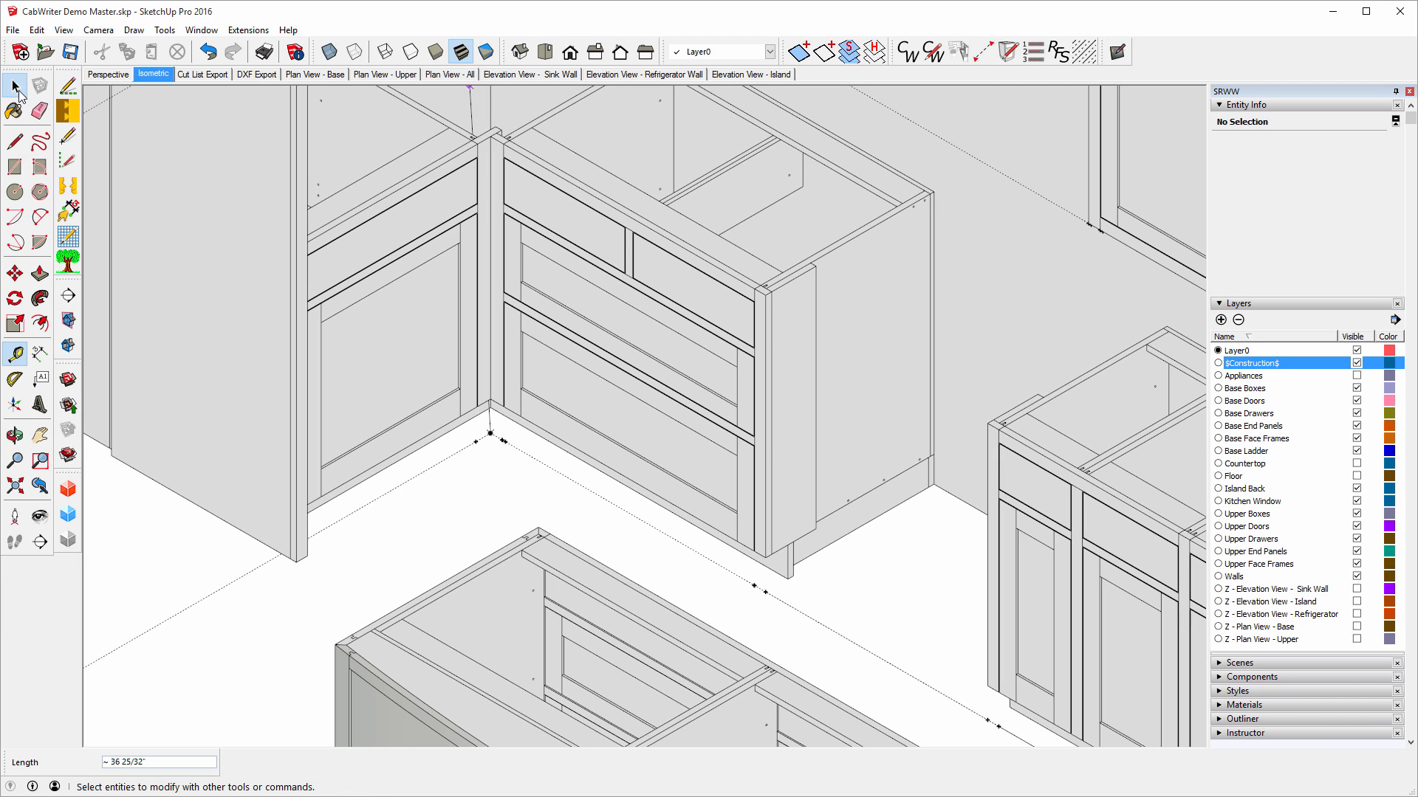
click(16, 87)
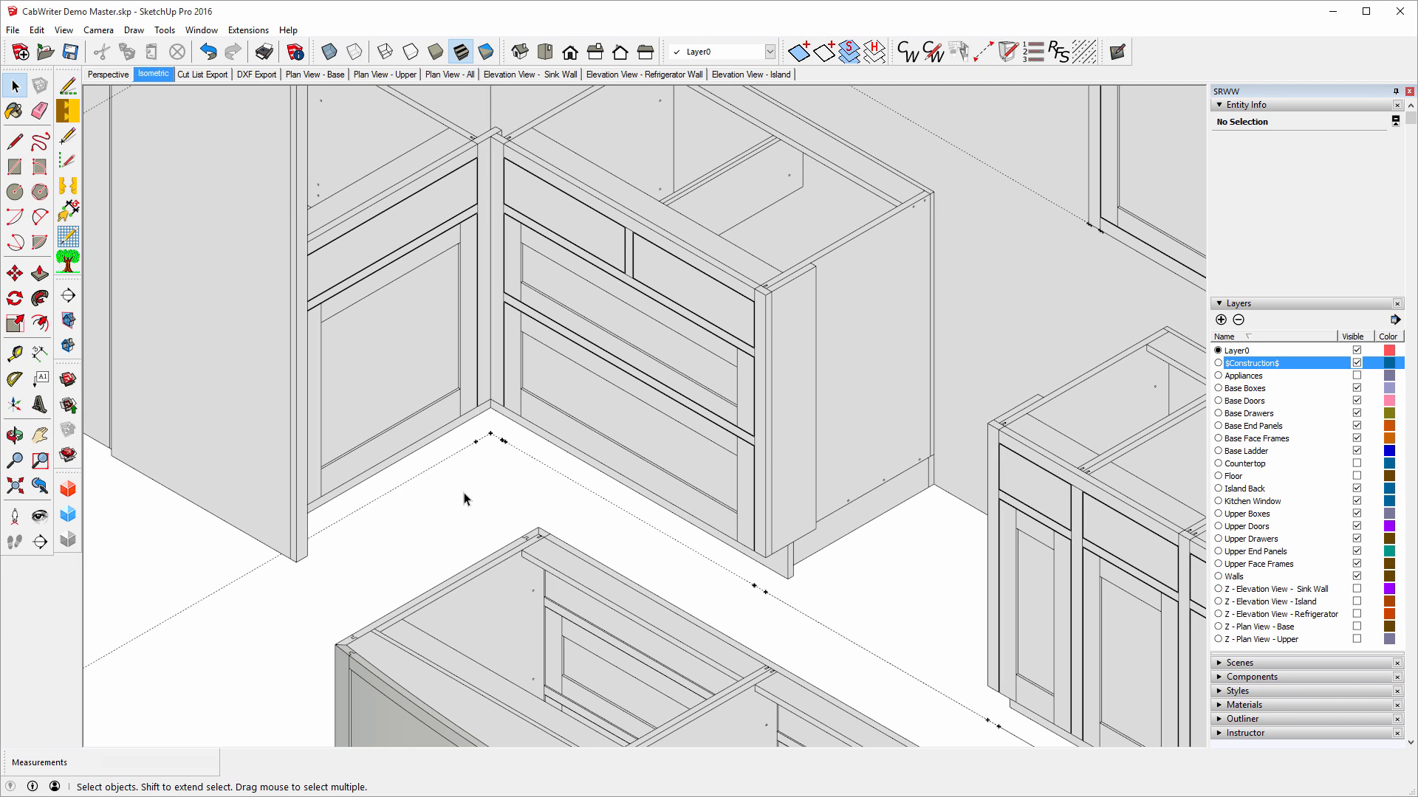
click(764, 513)
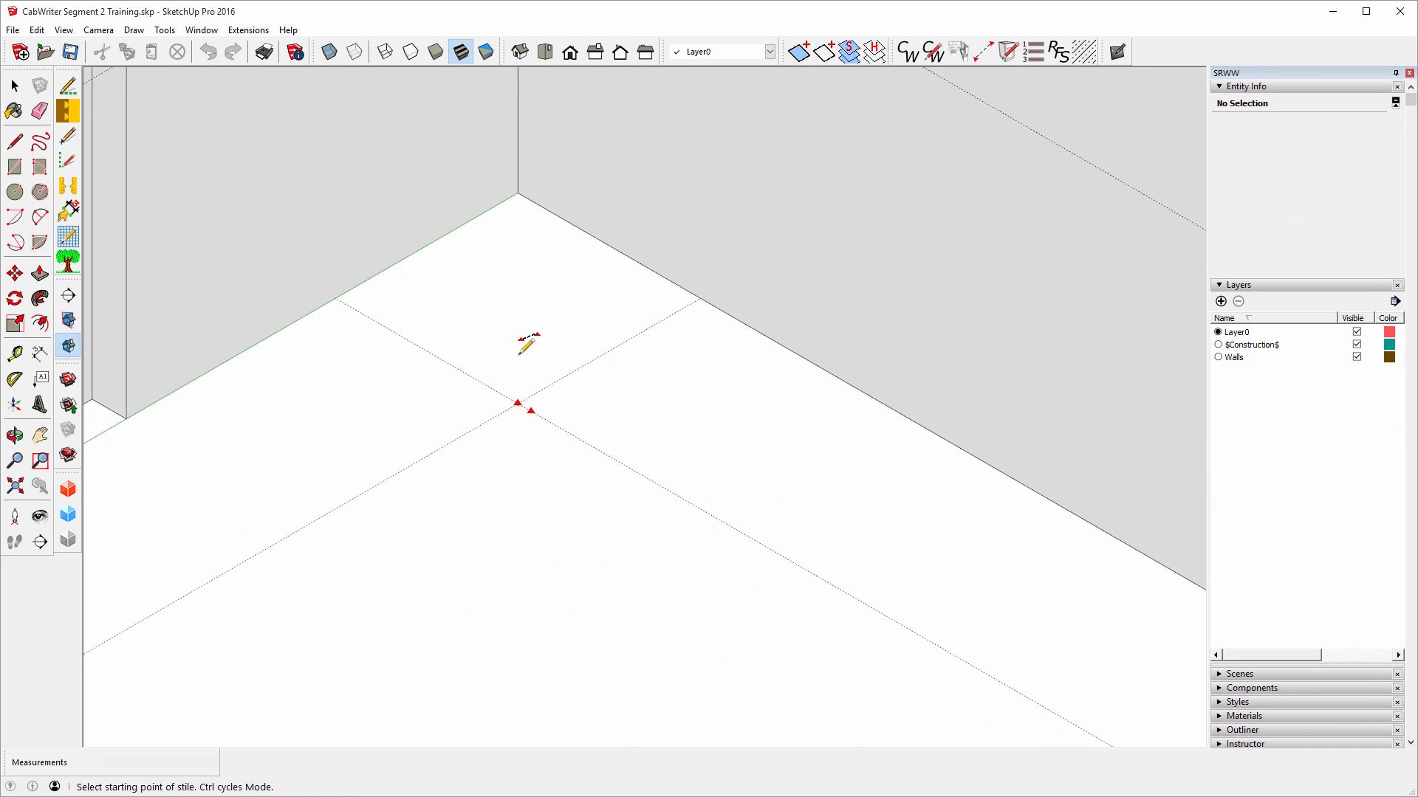
Start the next stile 37 3/16 inches along the floor guide from the guide intersection.
key(ctrl)
key(ctrl)
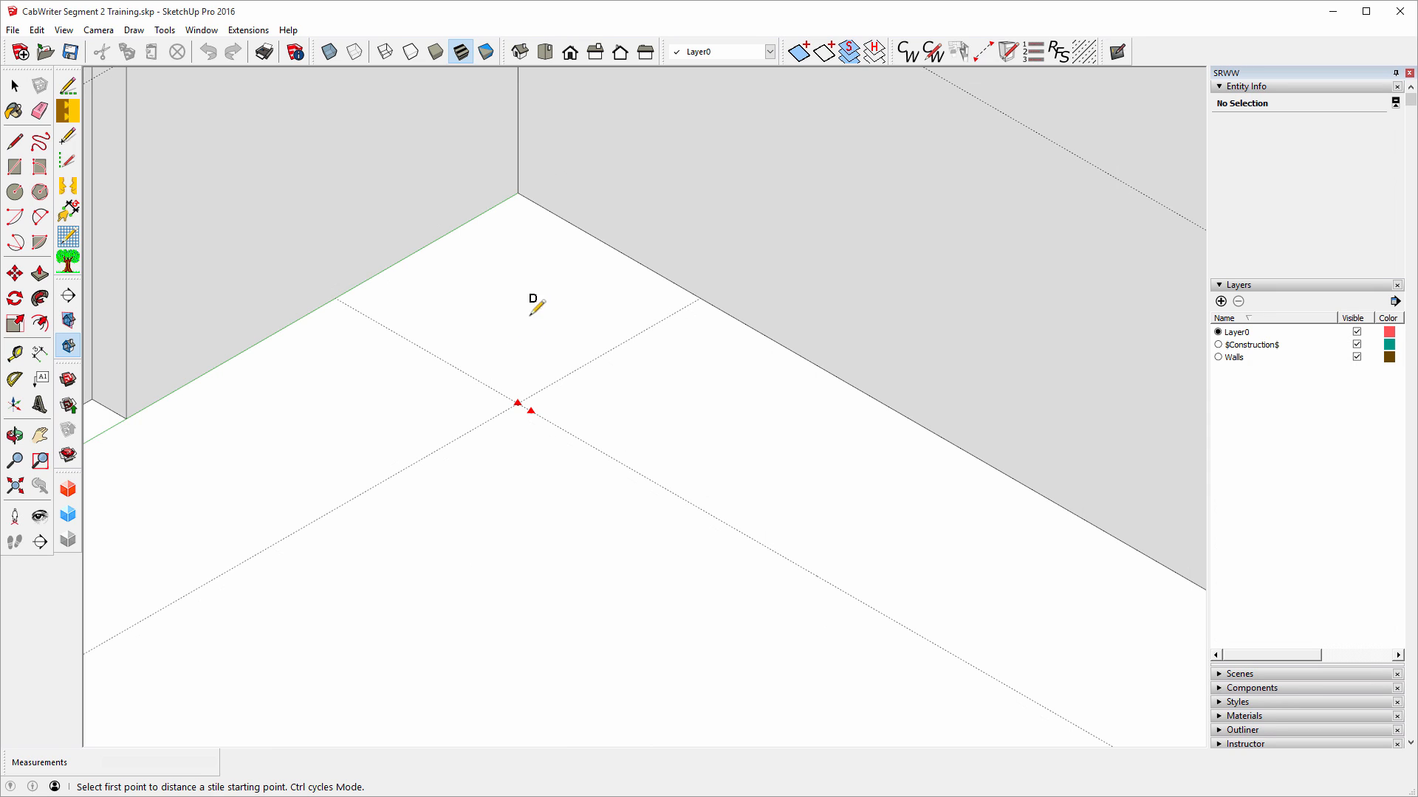
click(519, 402)
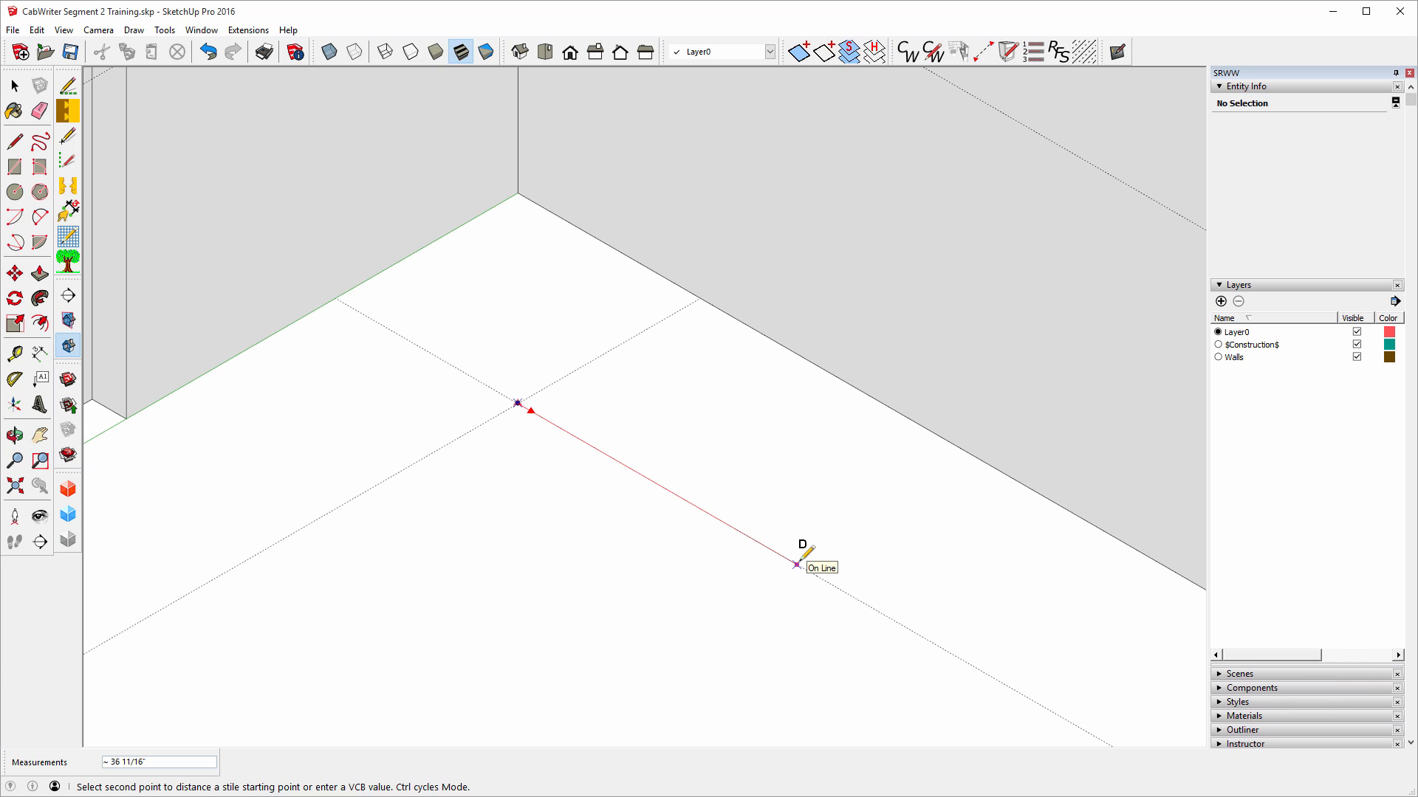
text(3/8)
key(Return)
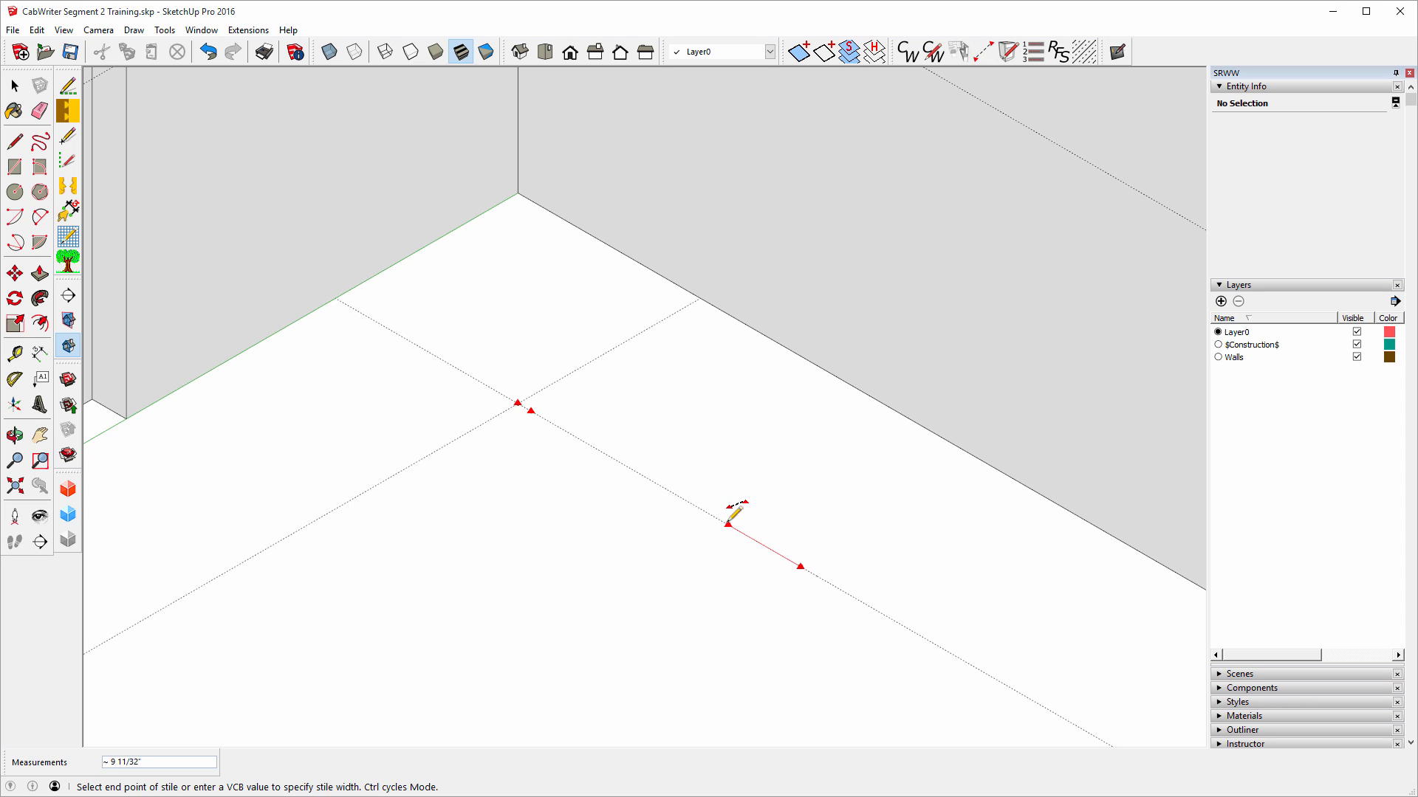
Finish the Right End Opening stile along the guide and open Base Cabinet Attributes.
click(652, 479)
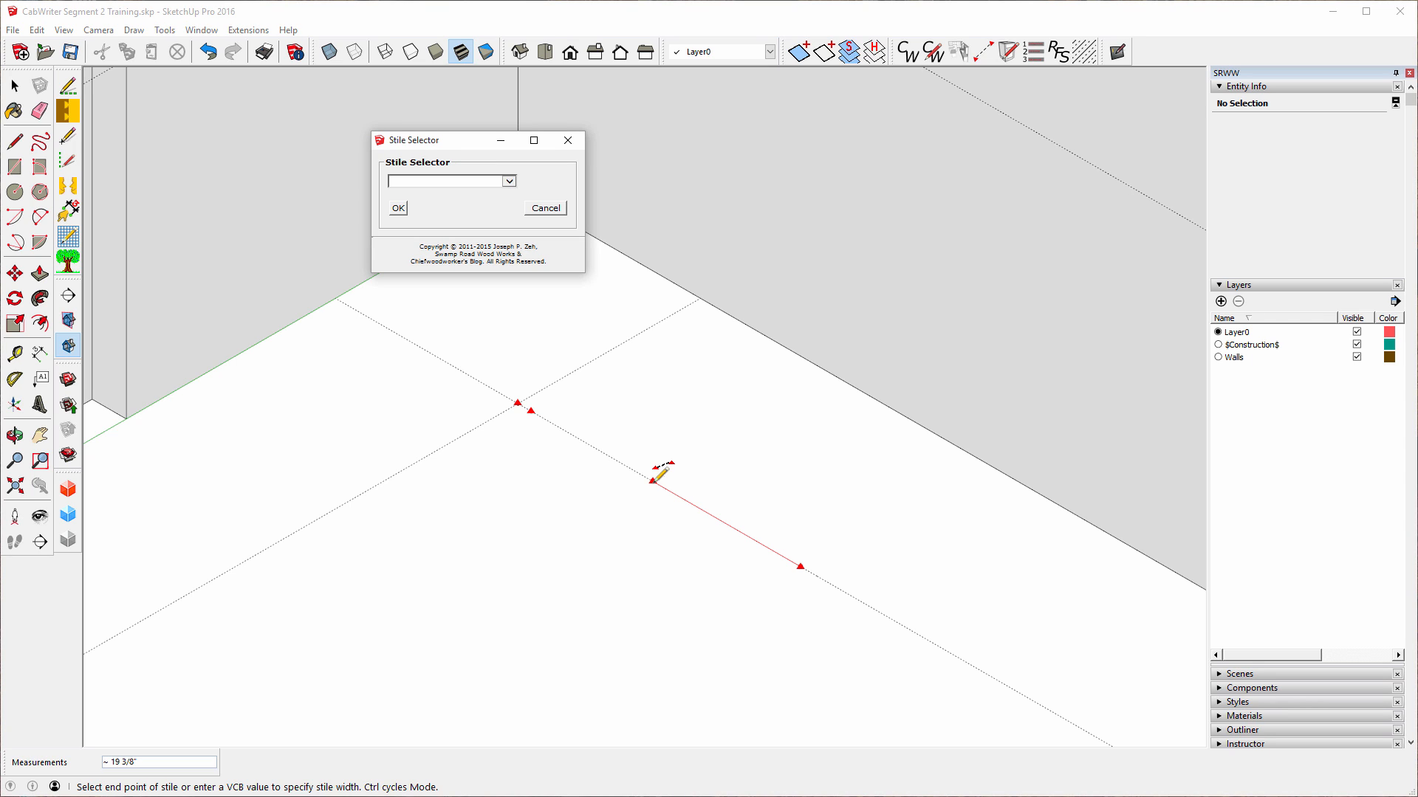
click(509, 183)
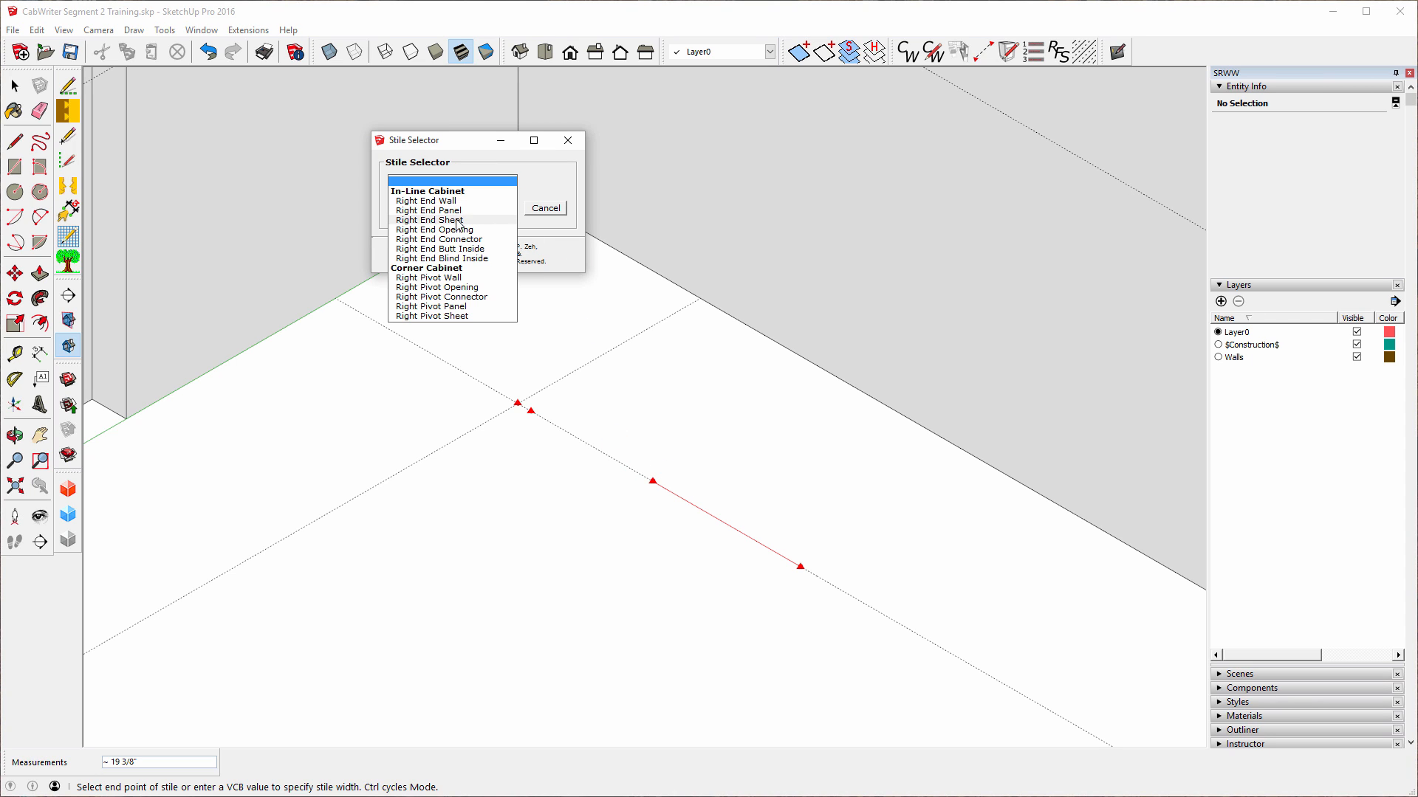
click(434, 229)
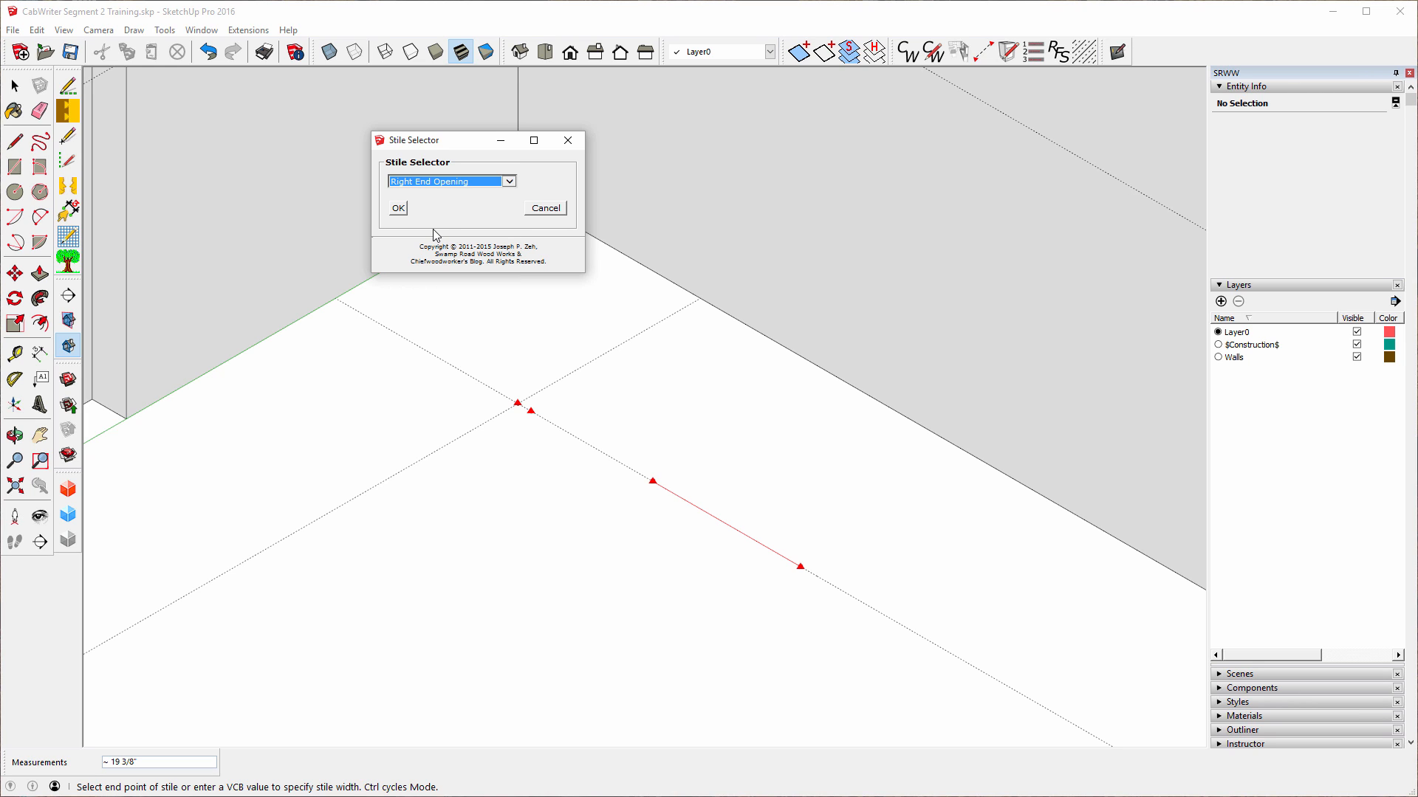
click(398, 208)
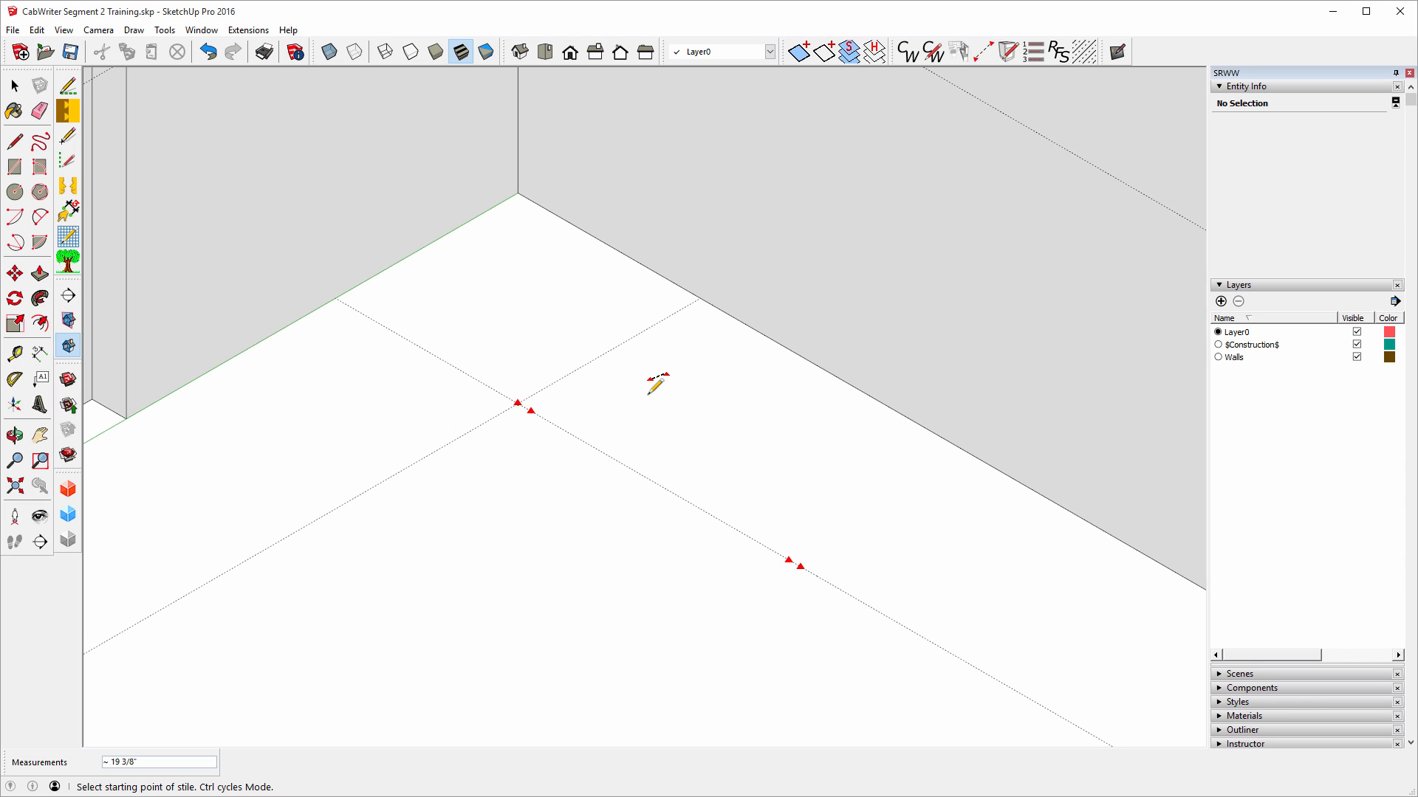
key(Return)
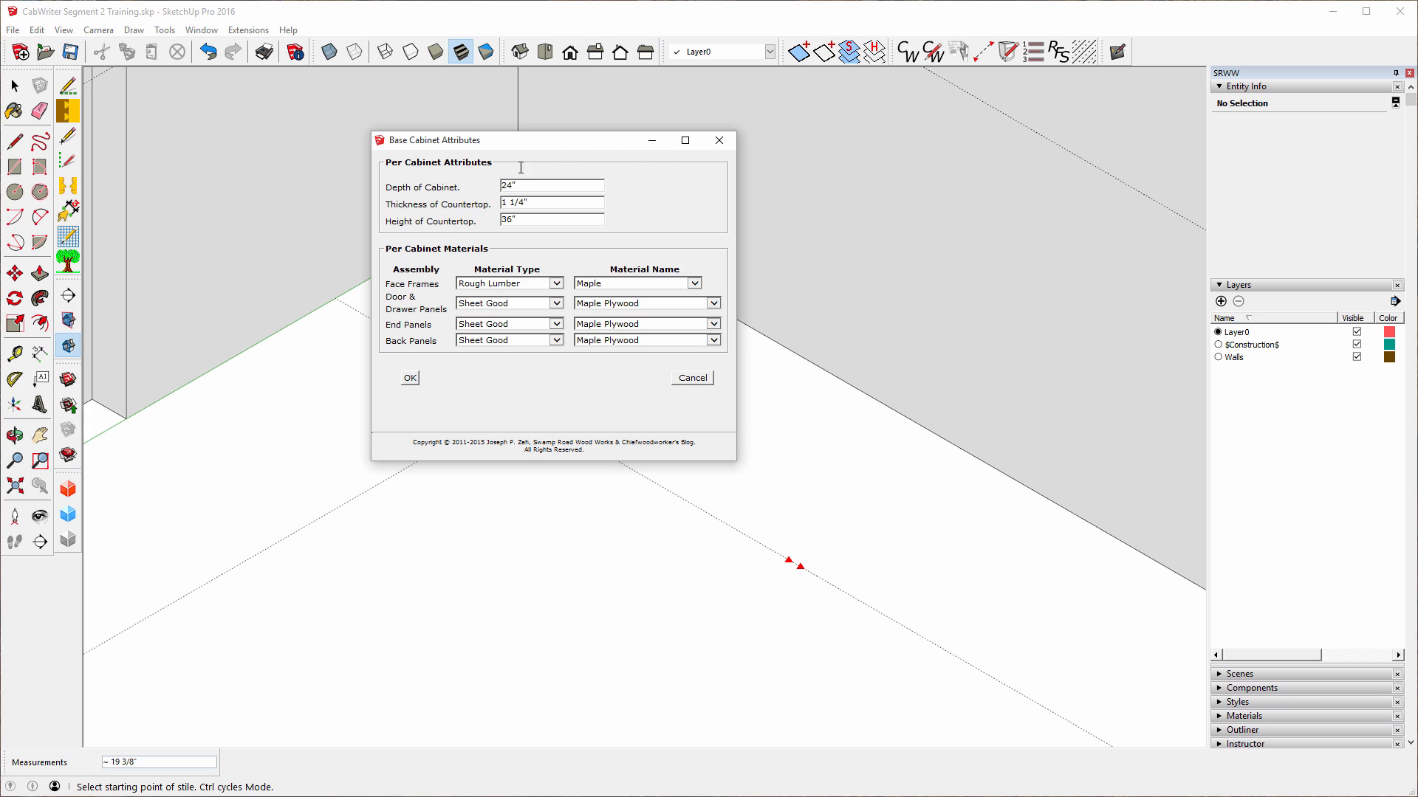
Accept the base cabinet attributes: 24" deep, 36" countertop height, maple.
click(409, 379)
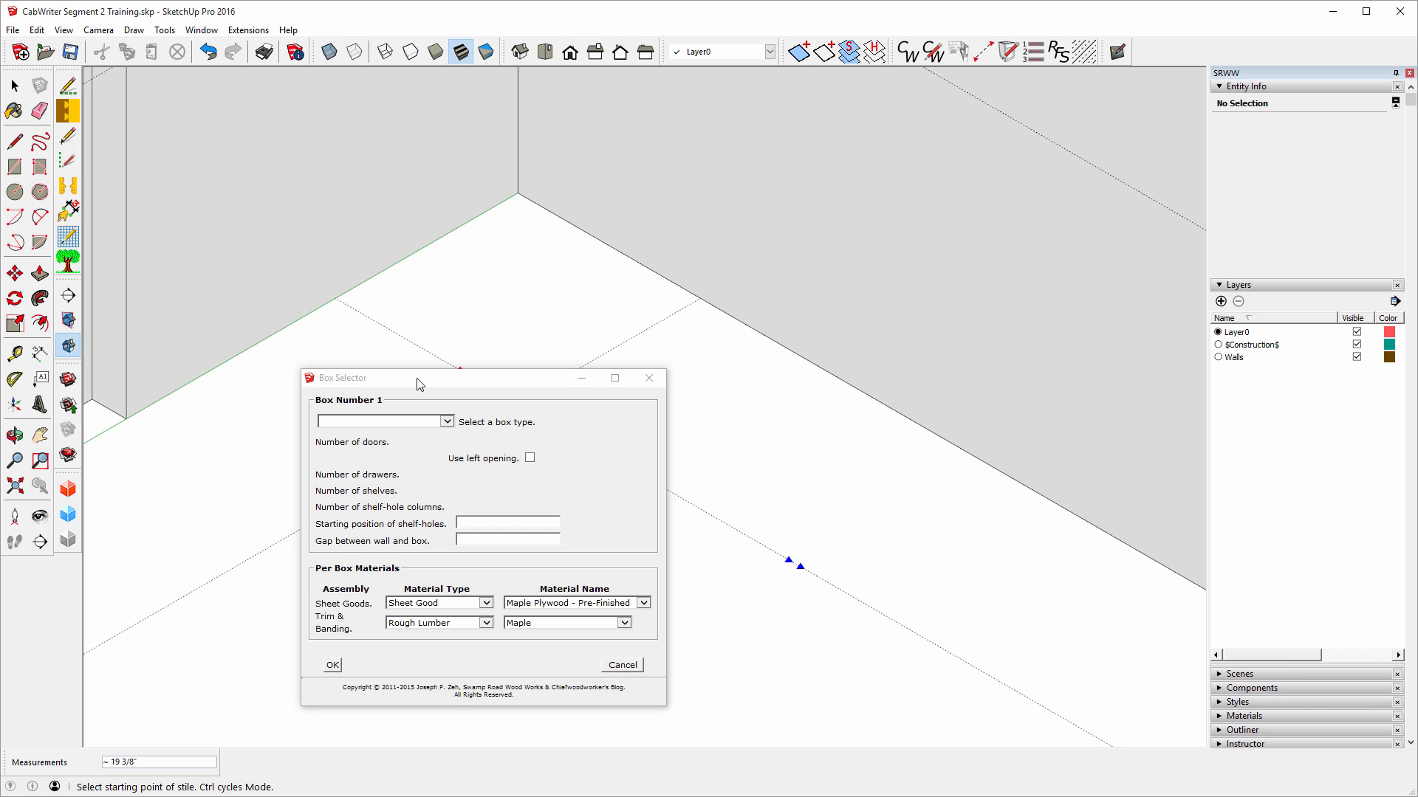
Create a Drawer Bank Base cabinet with 3 drawers at the marked wall spot.
drag(417, 383, 421, 467)
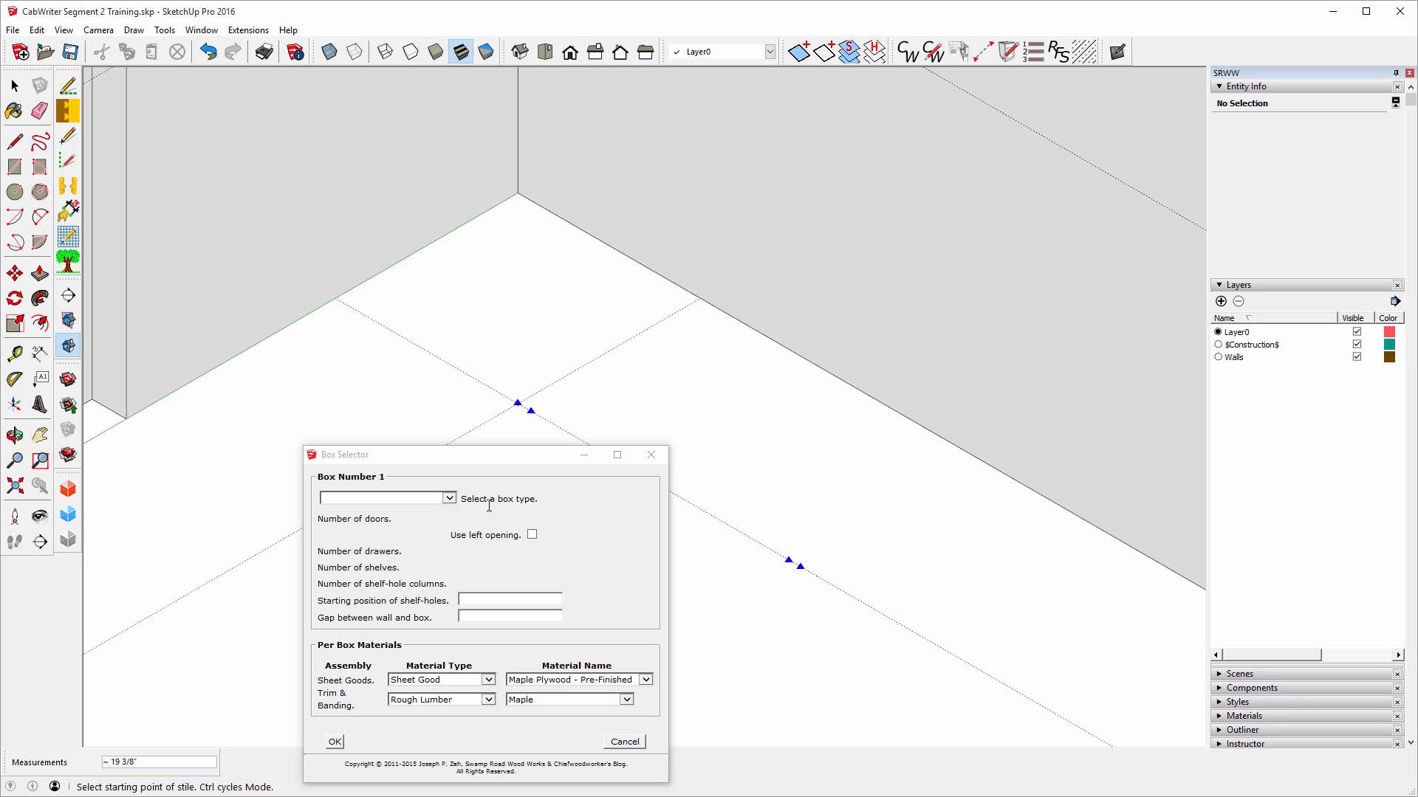
click(449, 499)
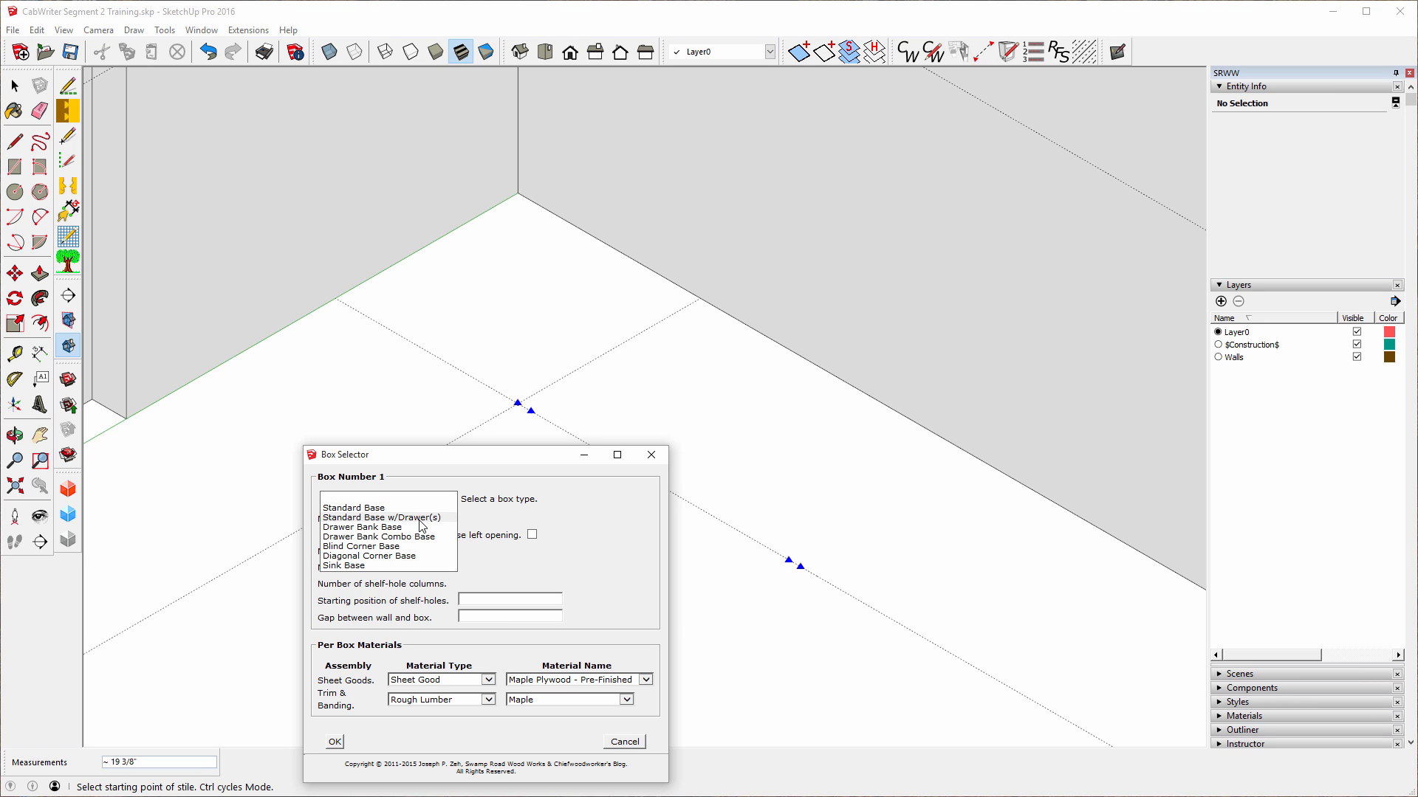
click(420, 518)
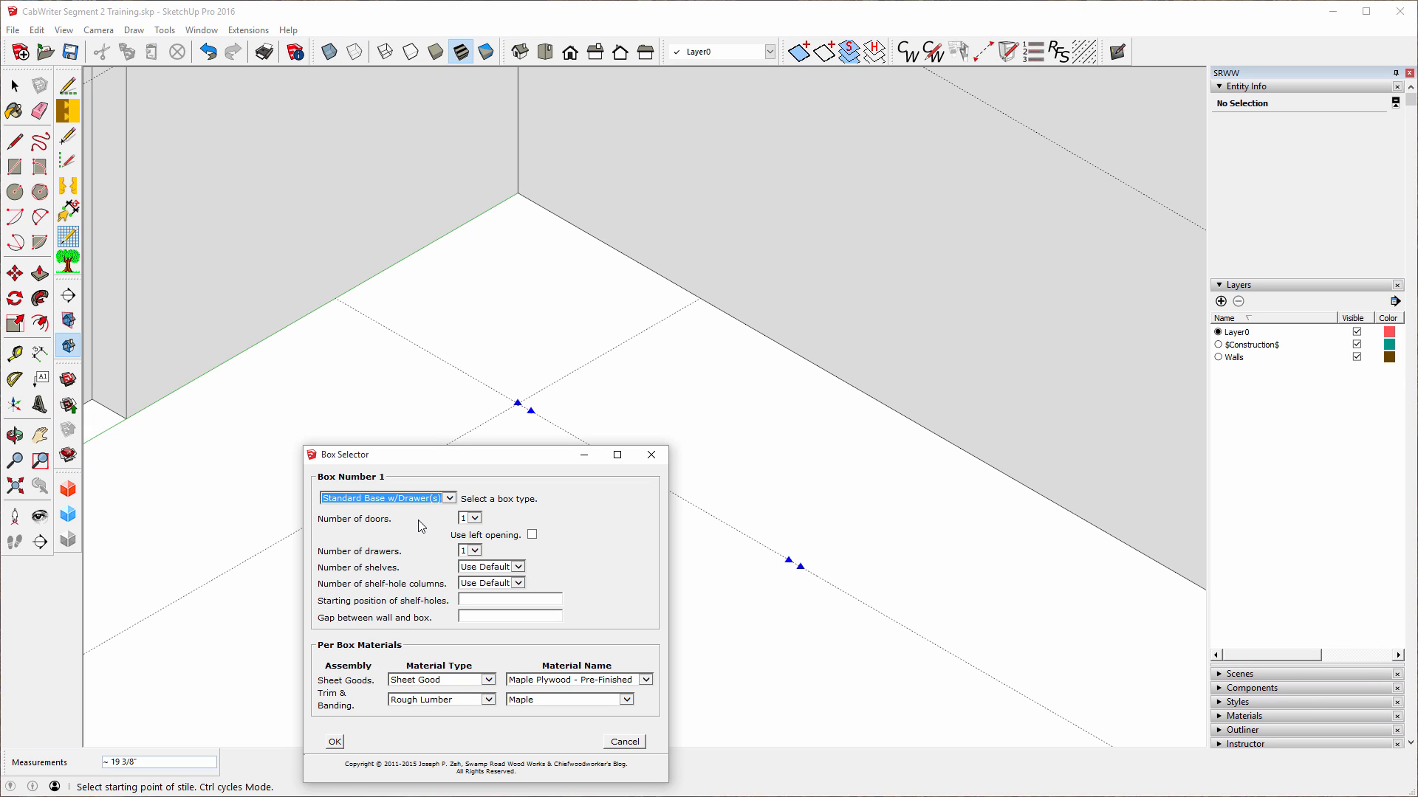
click(450, 499)
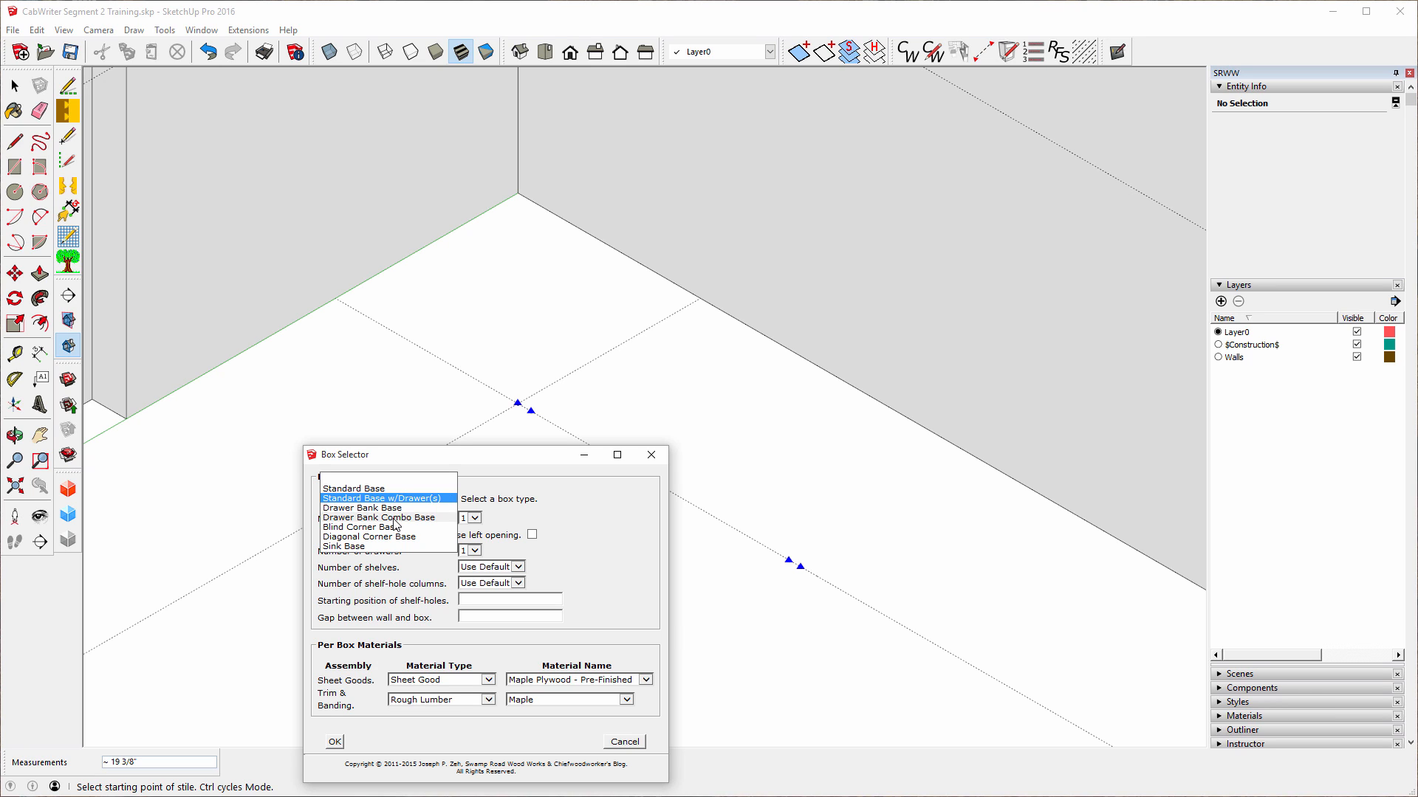
click(354, 508)
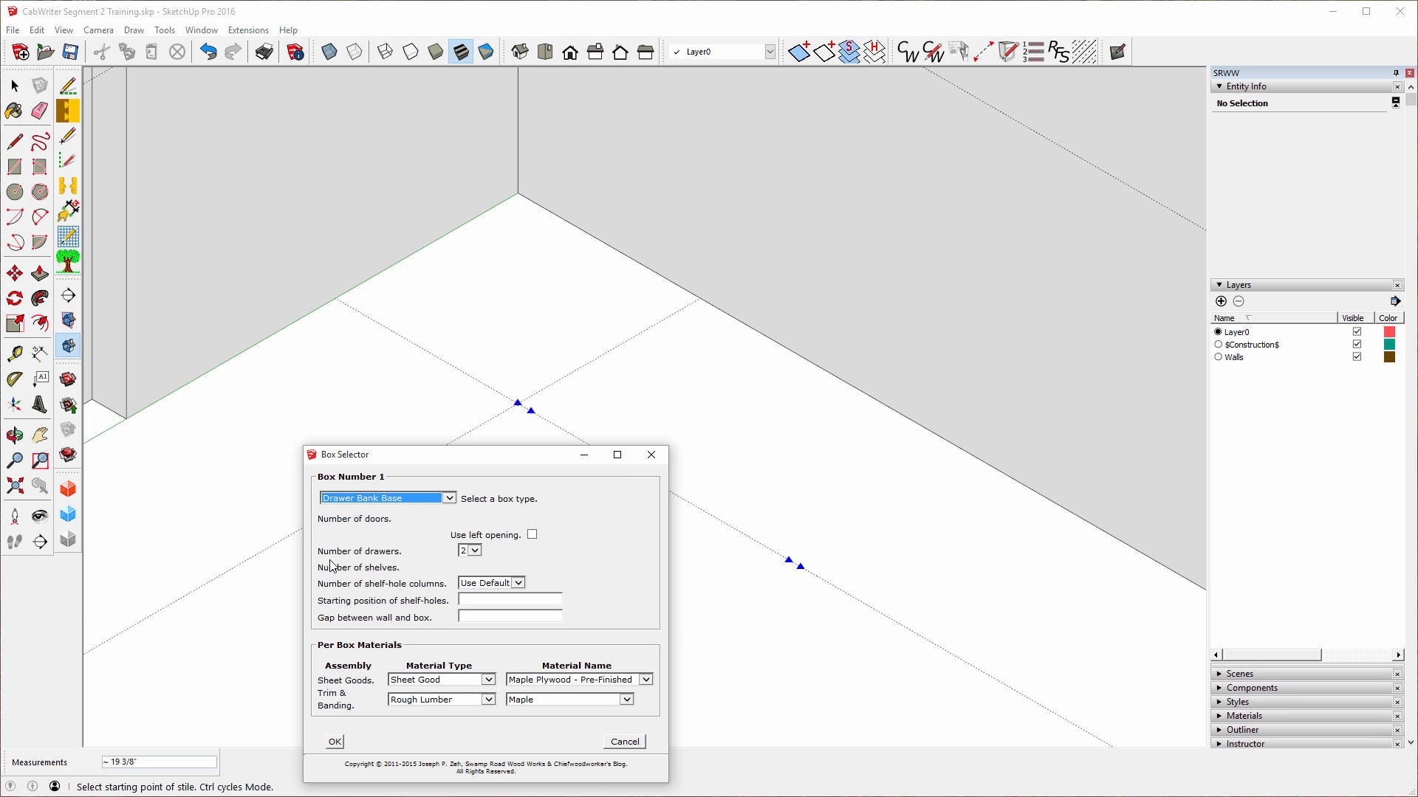
click(476, 551)
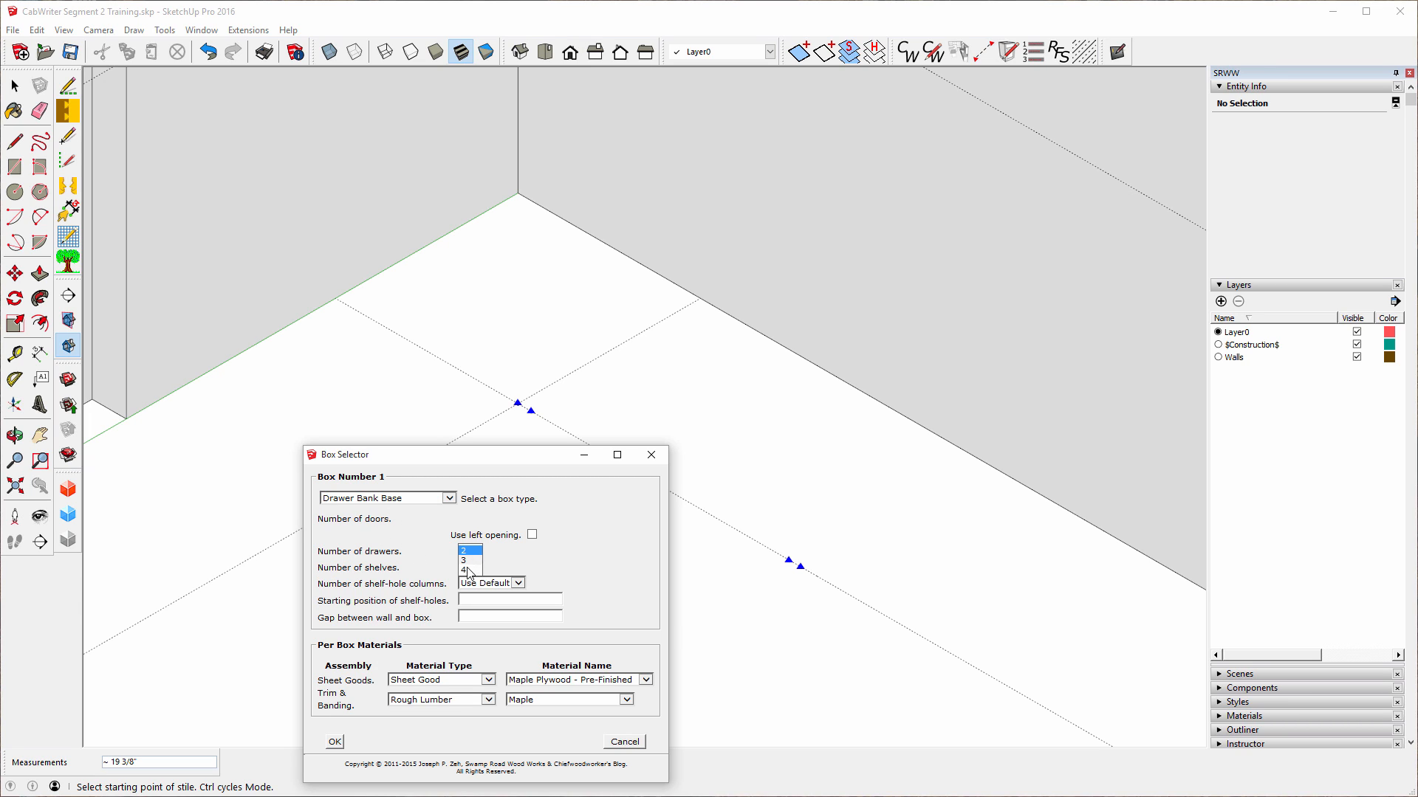
click(466, 560)
click(335, 742)
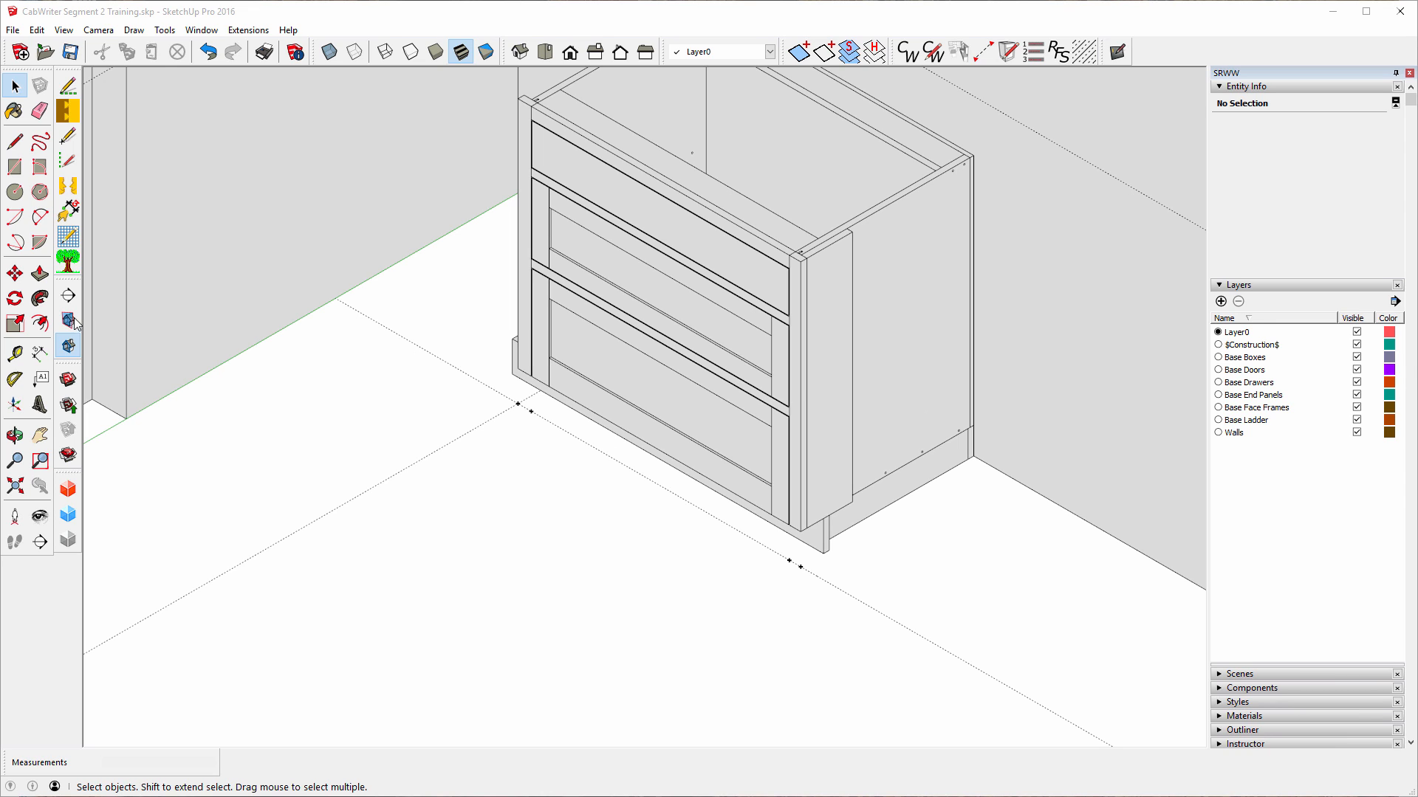
click(39, 356)
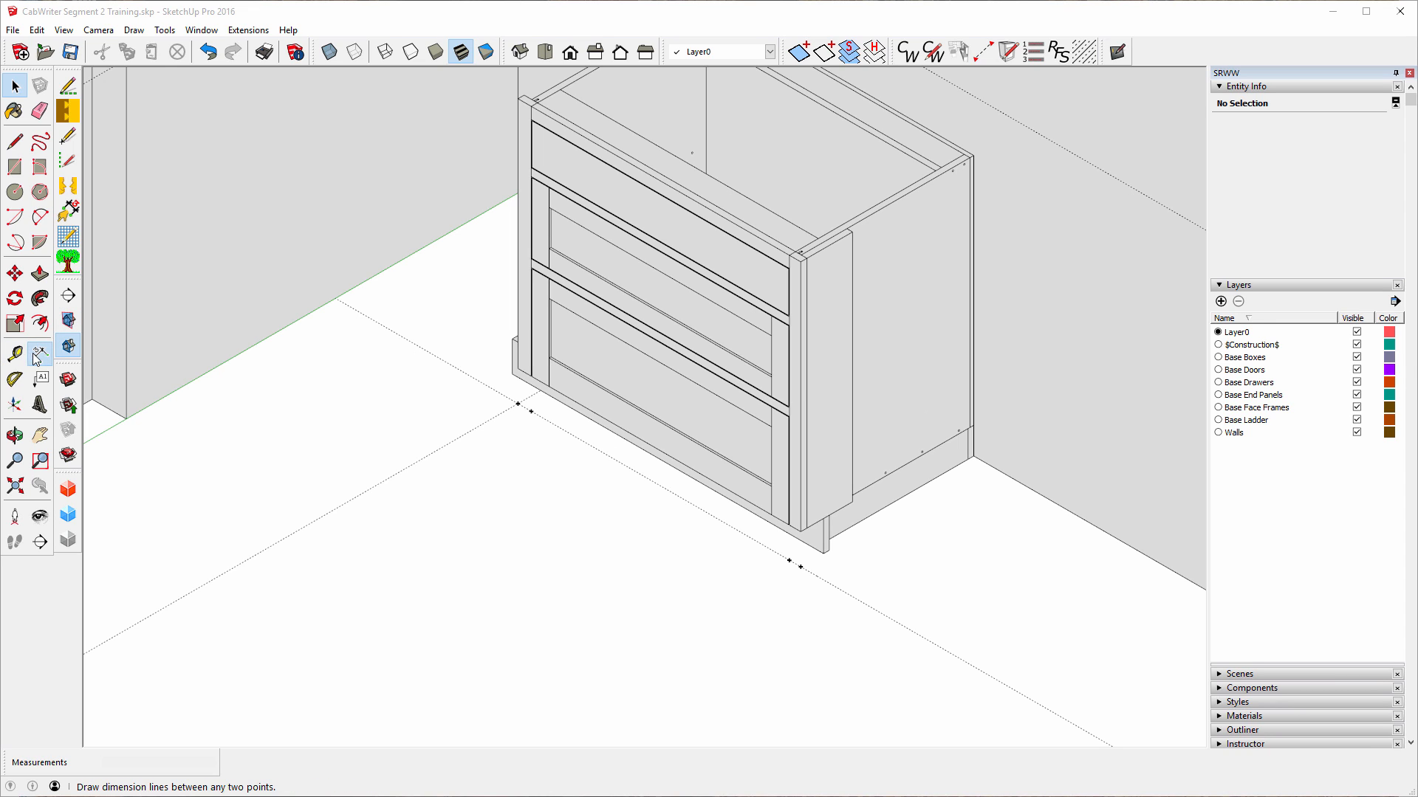
click(518, 404)
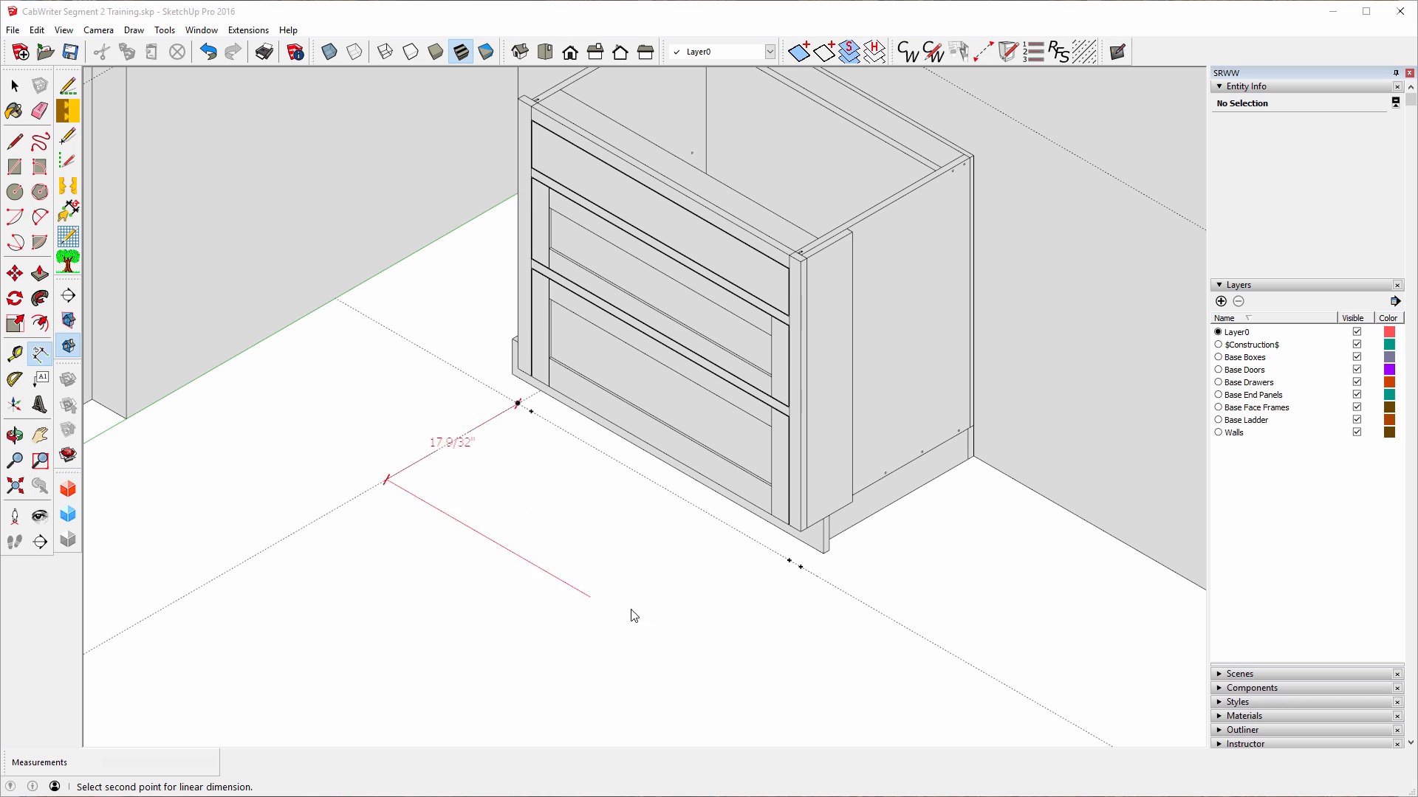
click(801, 568)
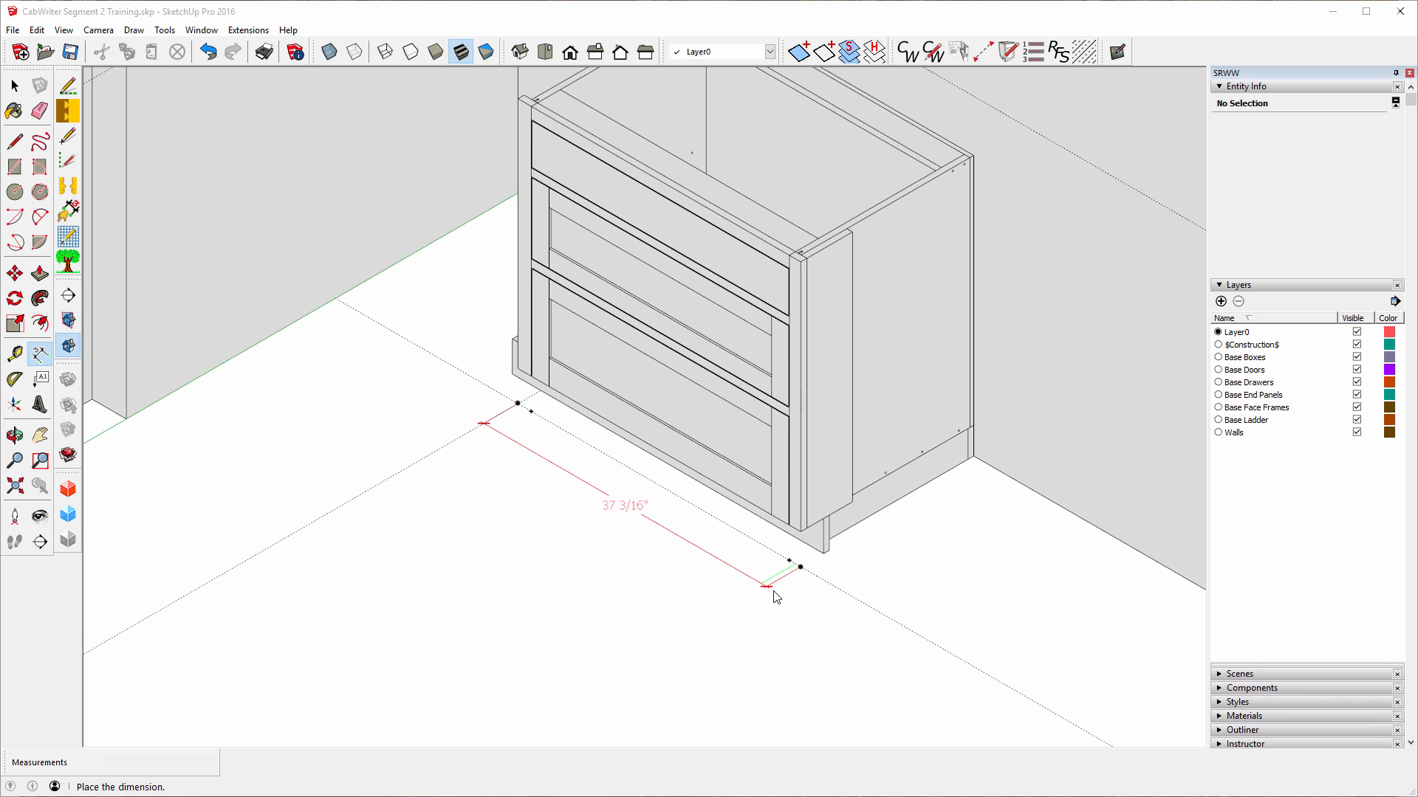
key(Escape)
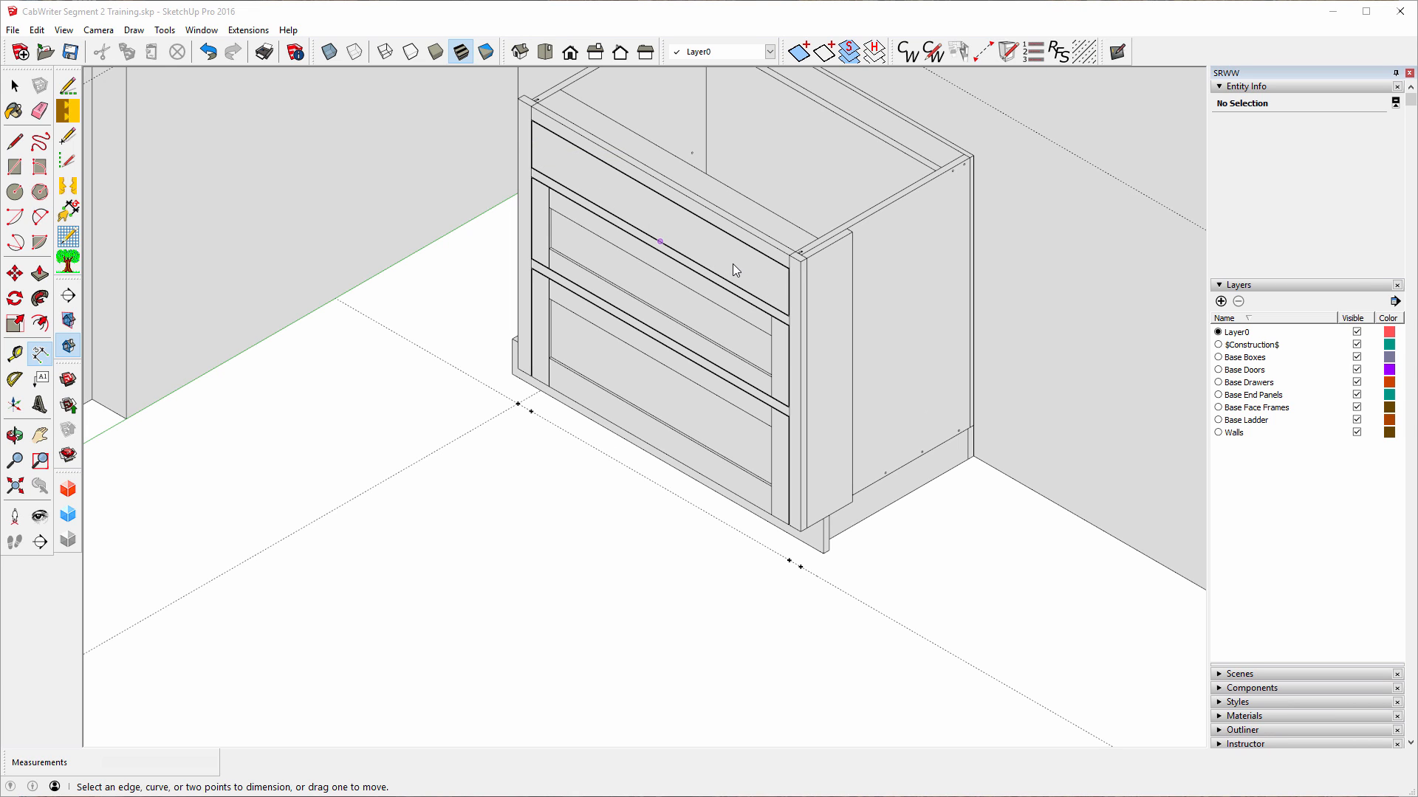
Orbit under and around the drawer-bank cabinet, then zoom in on its drawer fronts.
click(15, 436)
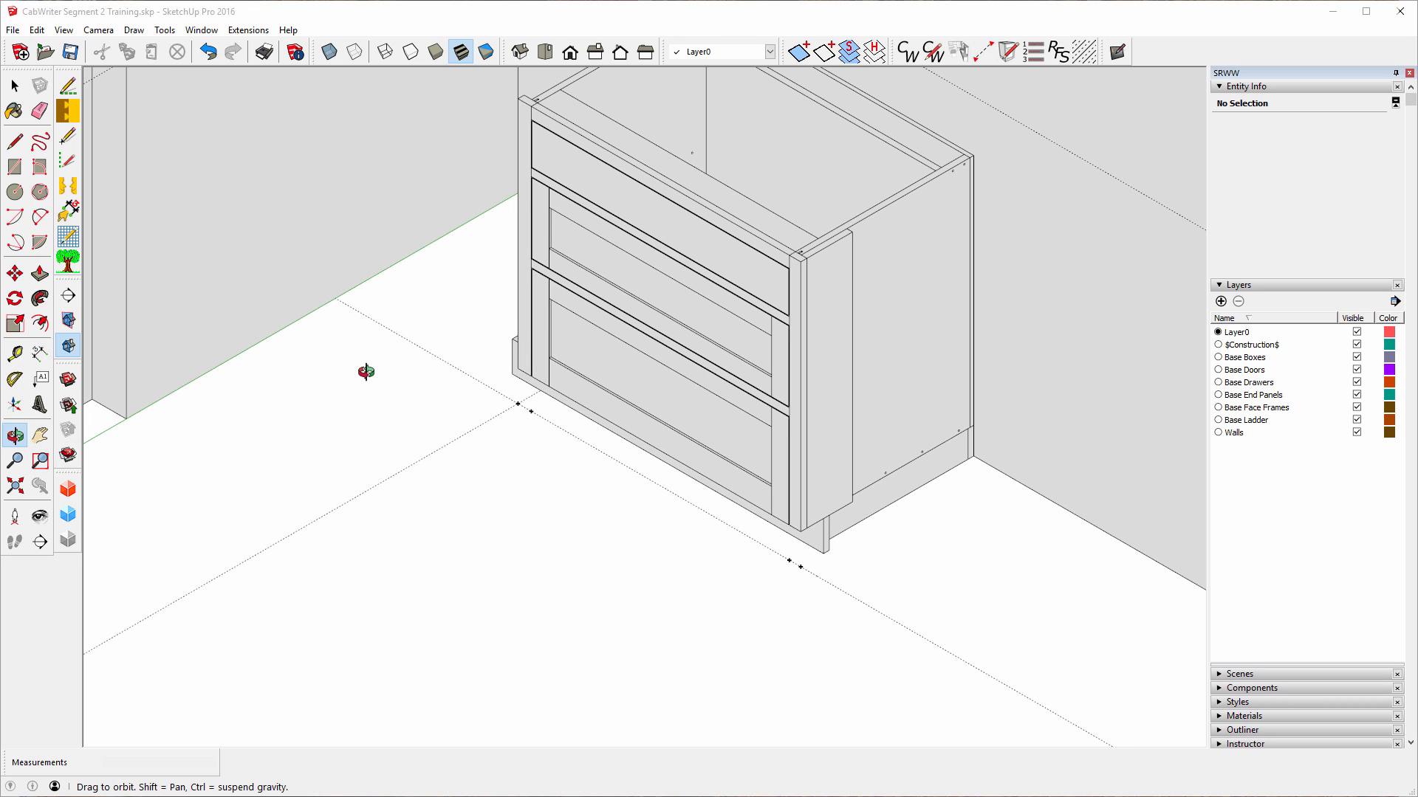
drag(367, 374, 496, 357)
drag(500, 496, 623, 244)
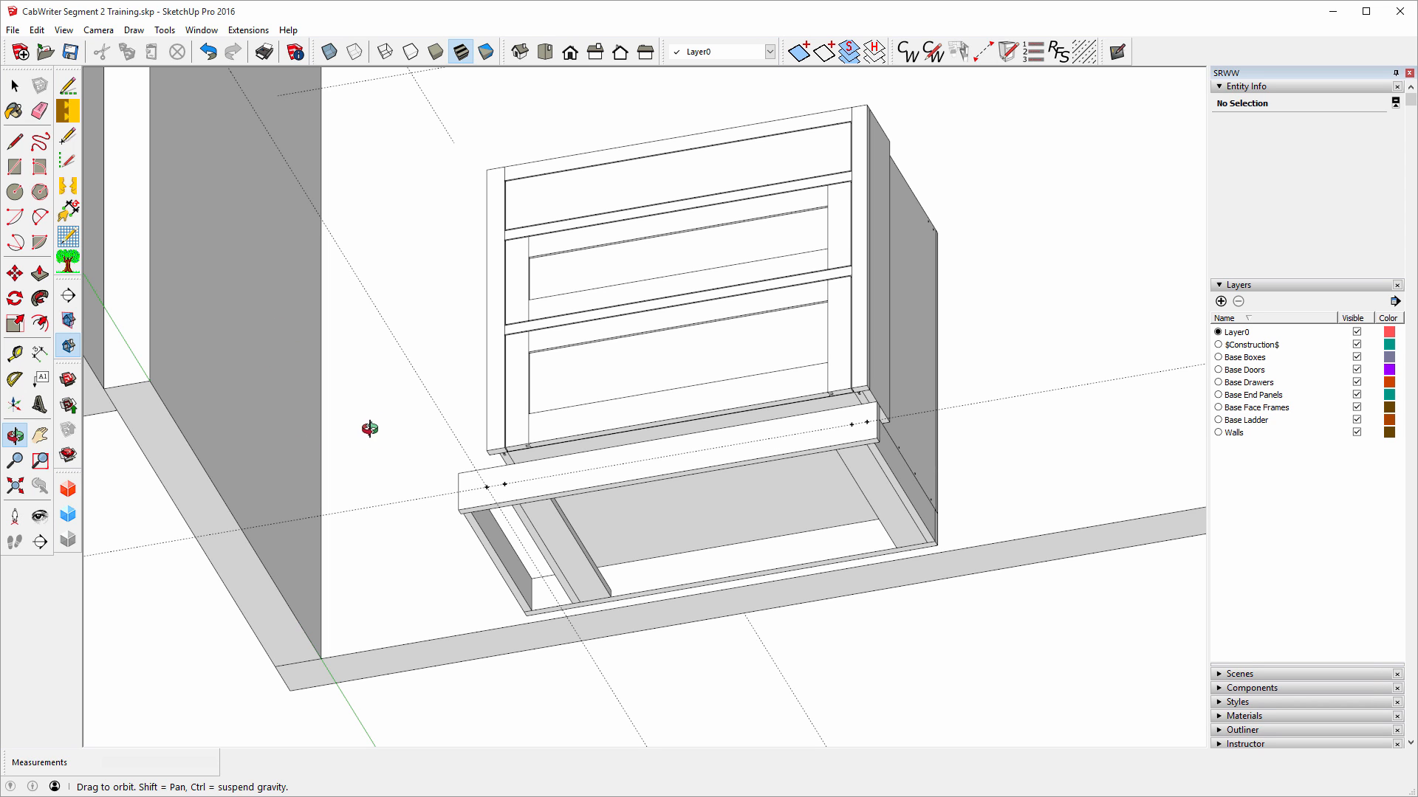
drag(756, 330, 668, 633)
drag(778, 311, 706, 506)
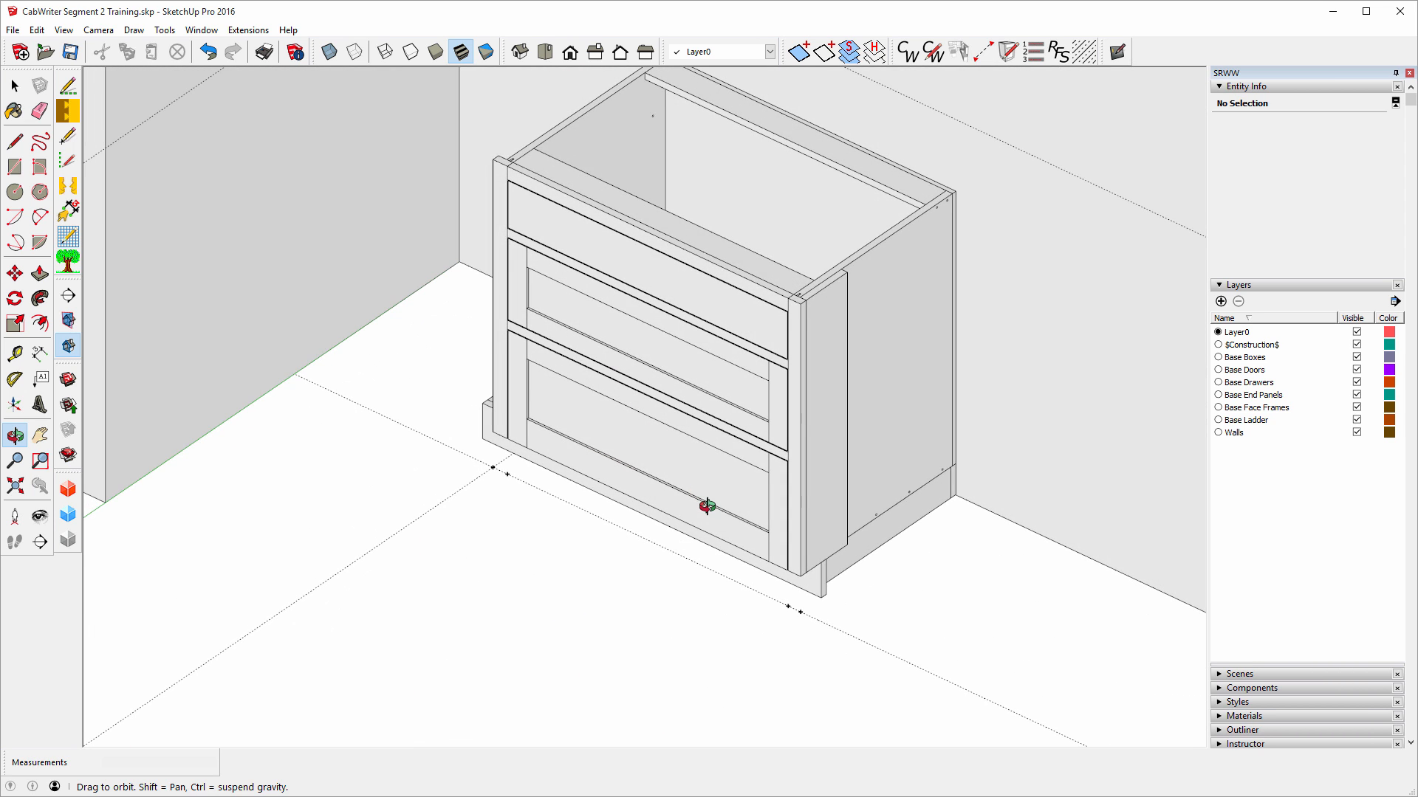
mouse_move(662, 357)
mouse_down()
mouse_move(672, 386)
mouse_move(688, 359)
mouse_up()
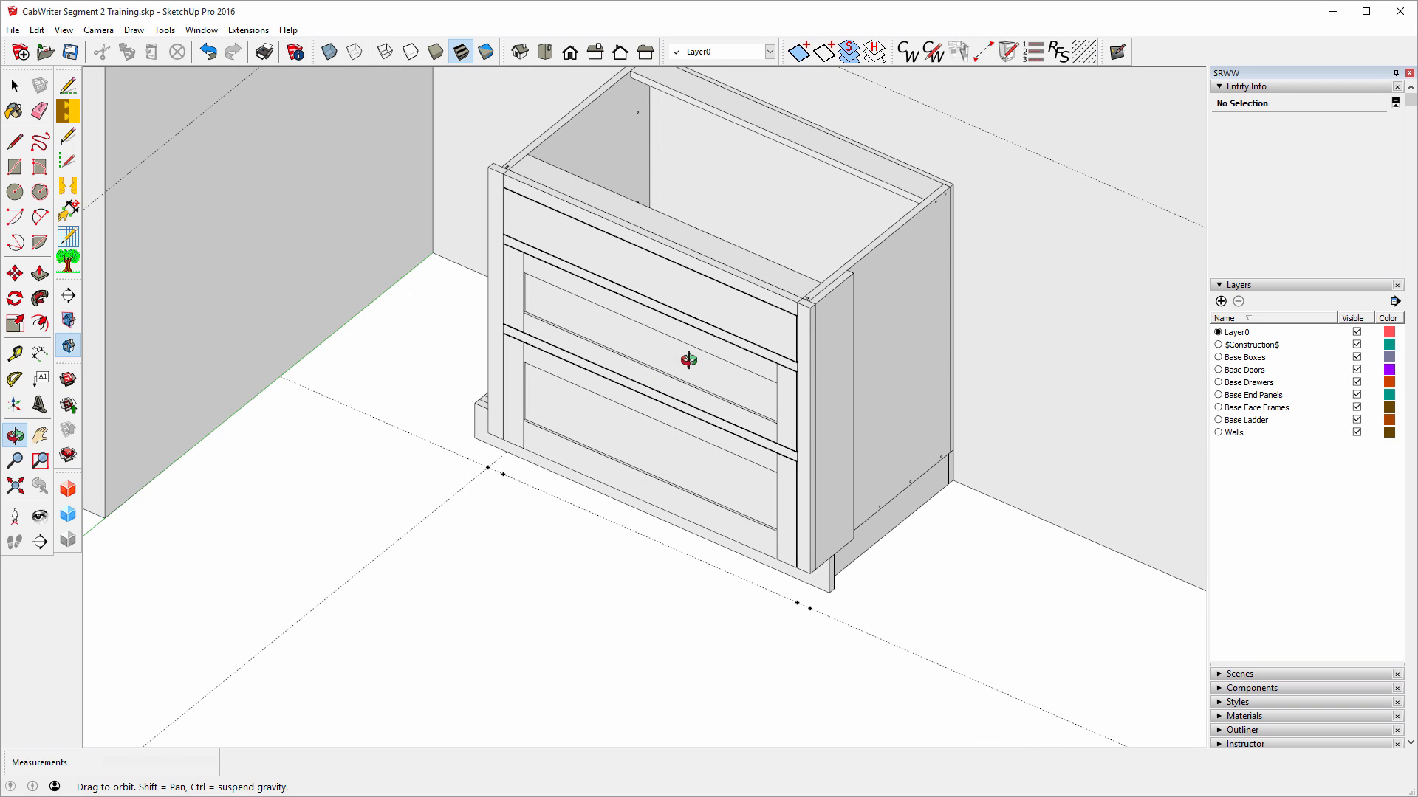
drag(491, 675, 490, 684)
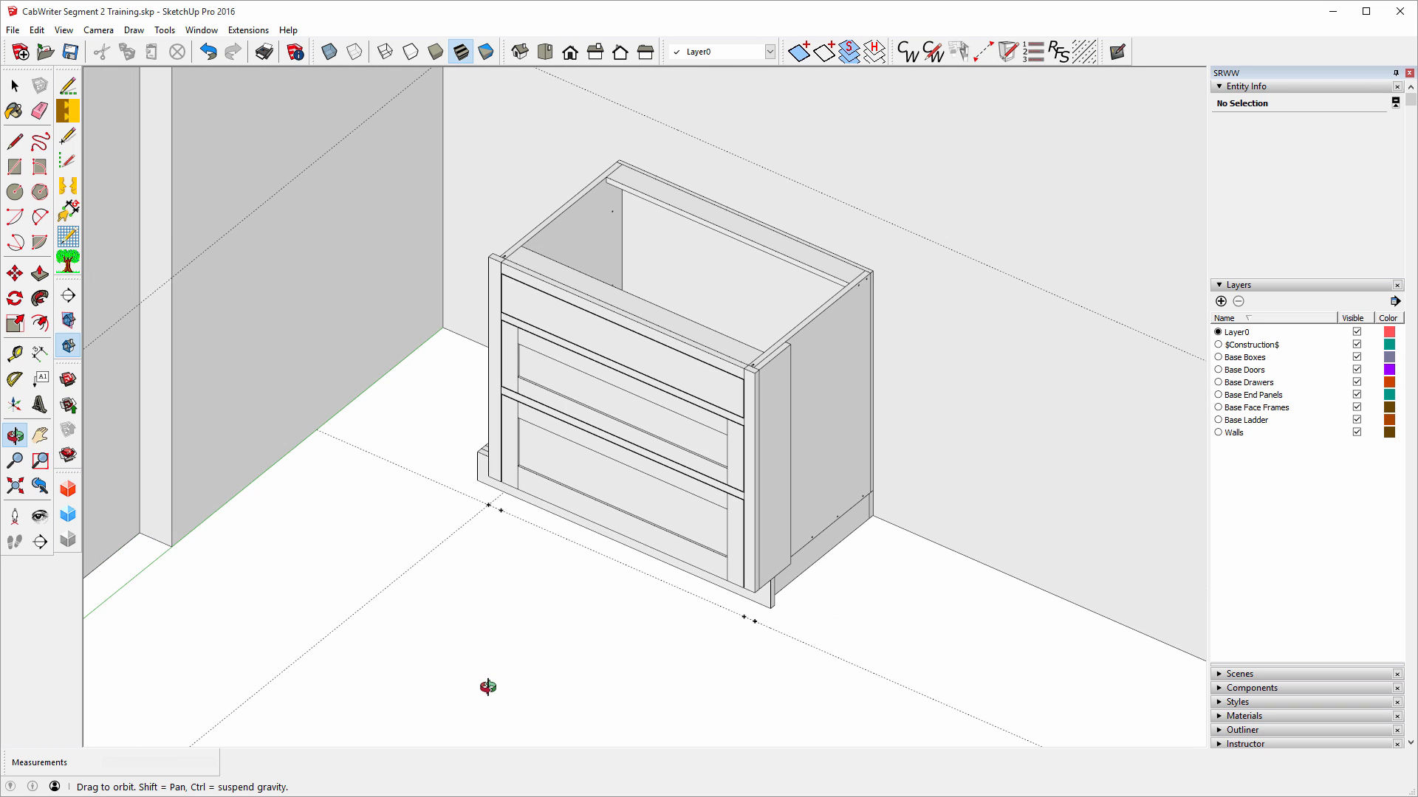
scroll(640, 303, up, 3)
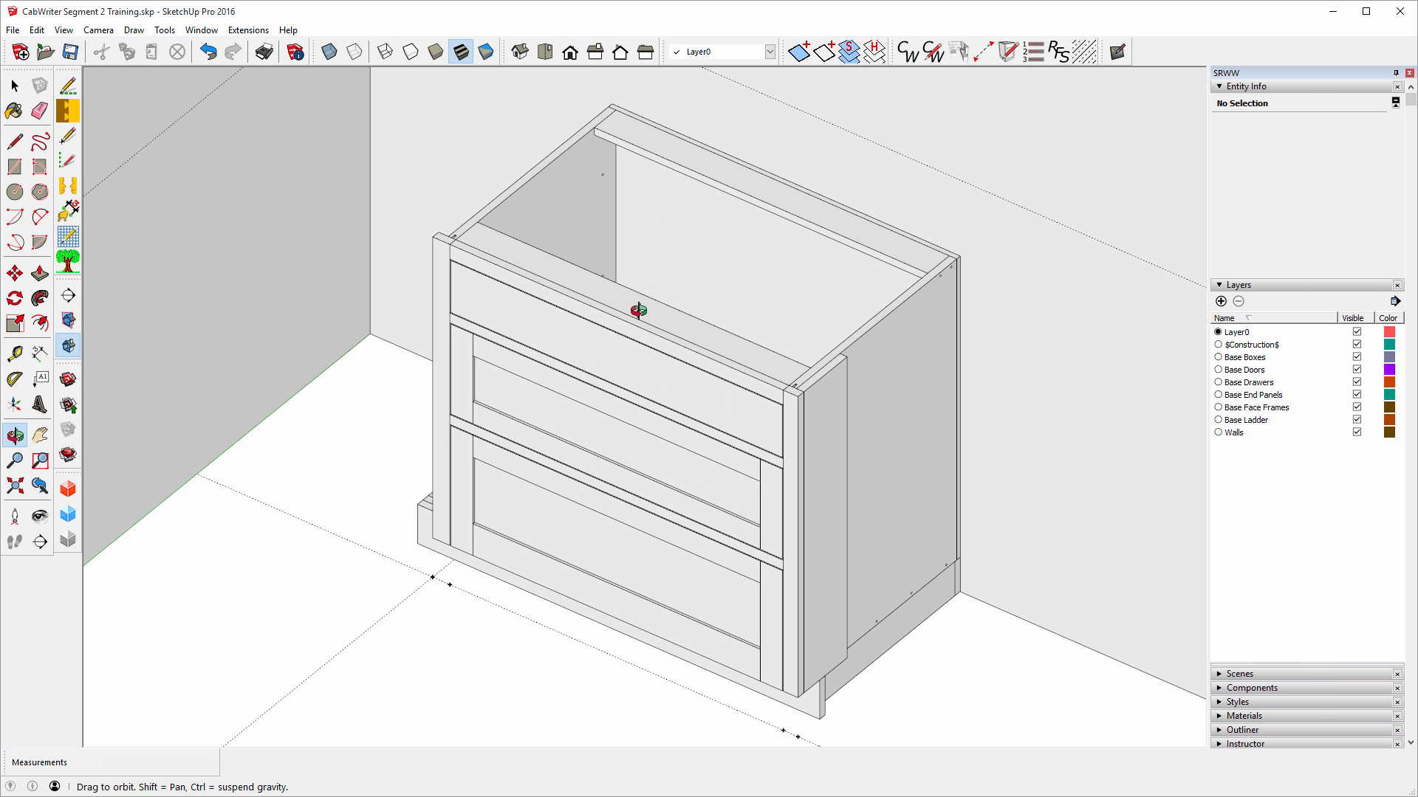
click(15, 86)
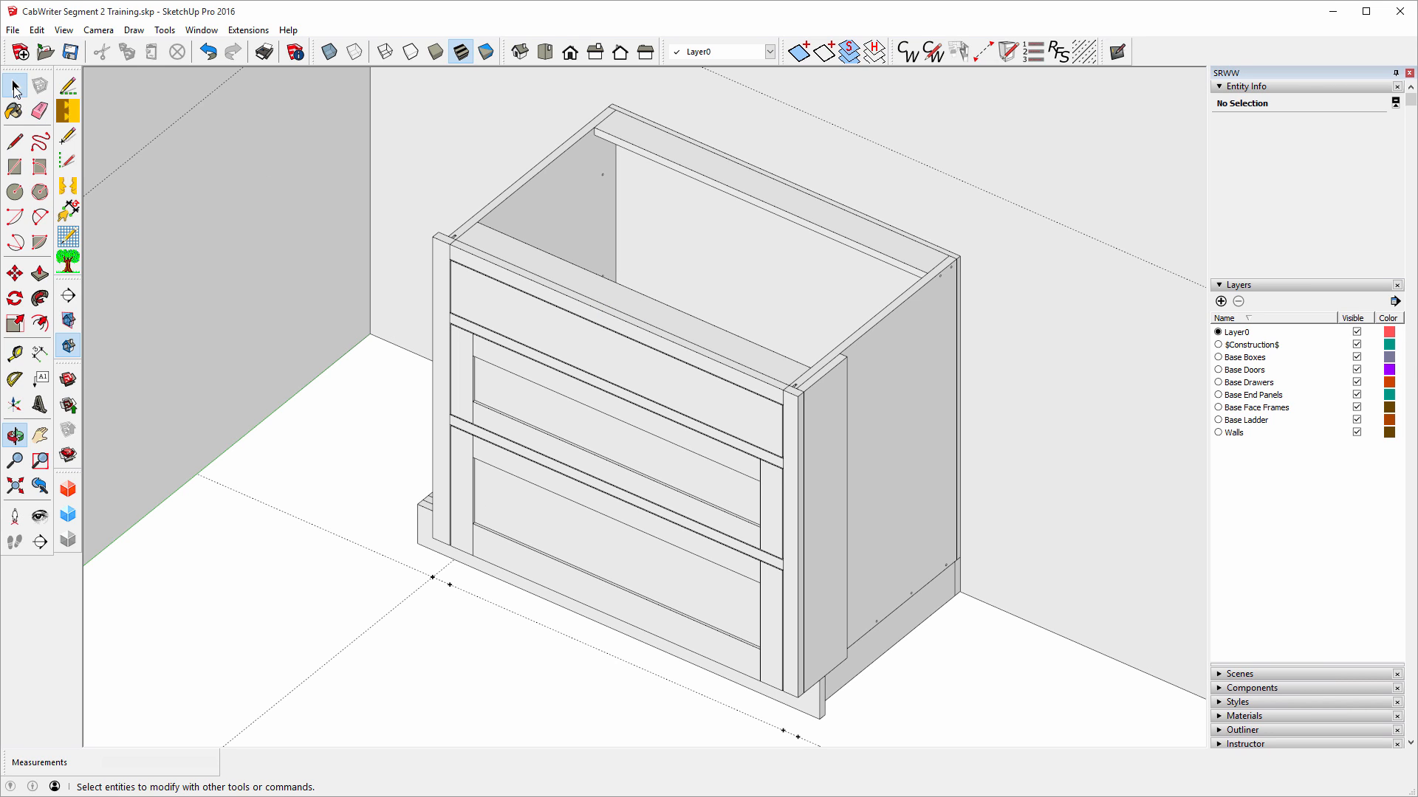
Edit the drawer-bank cabinet, keeping its left and right end stiles and attributes unchanged.
right_click(575, 332)
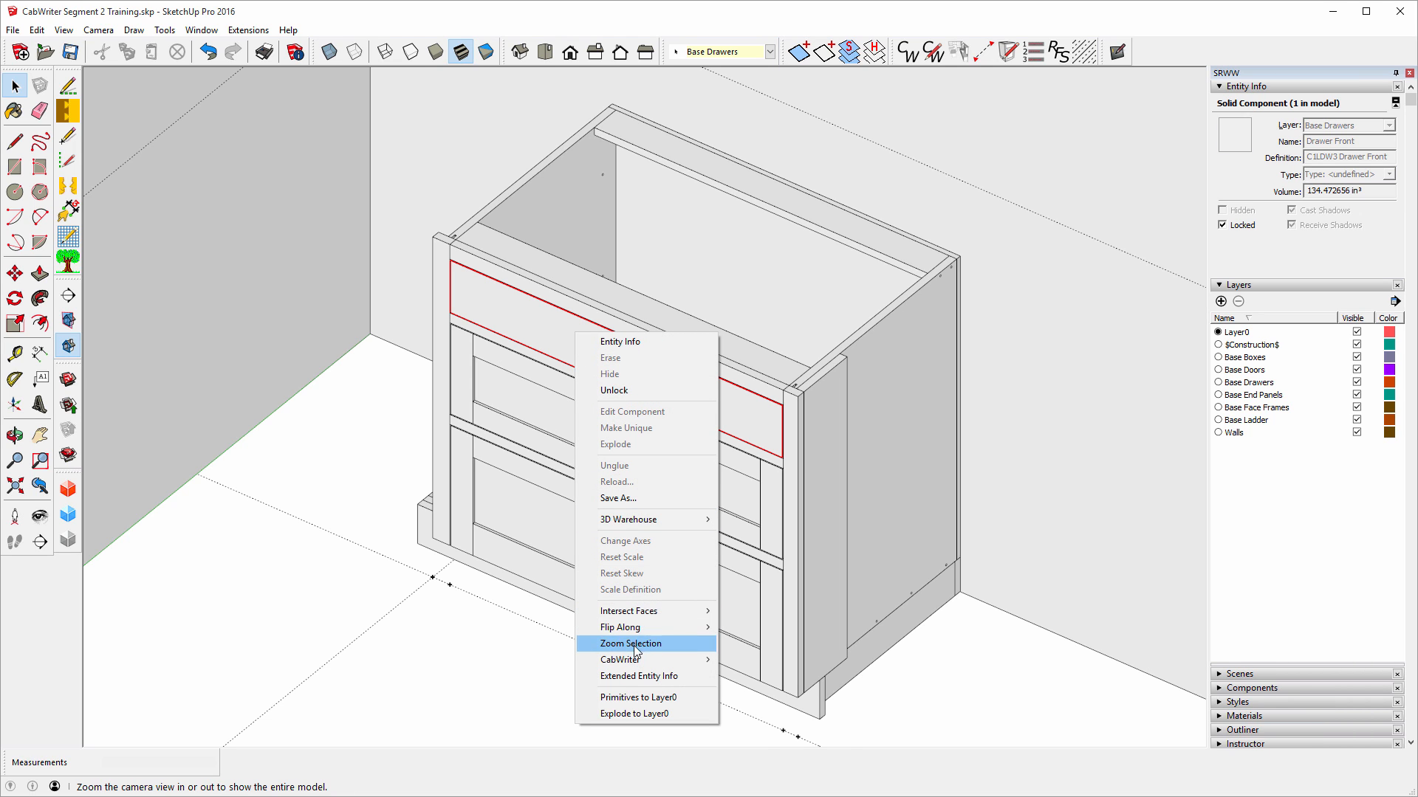
mouse_move(631, 662)
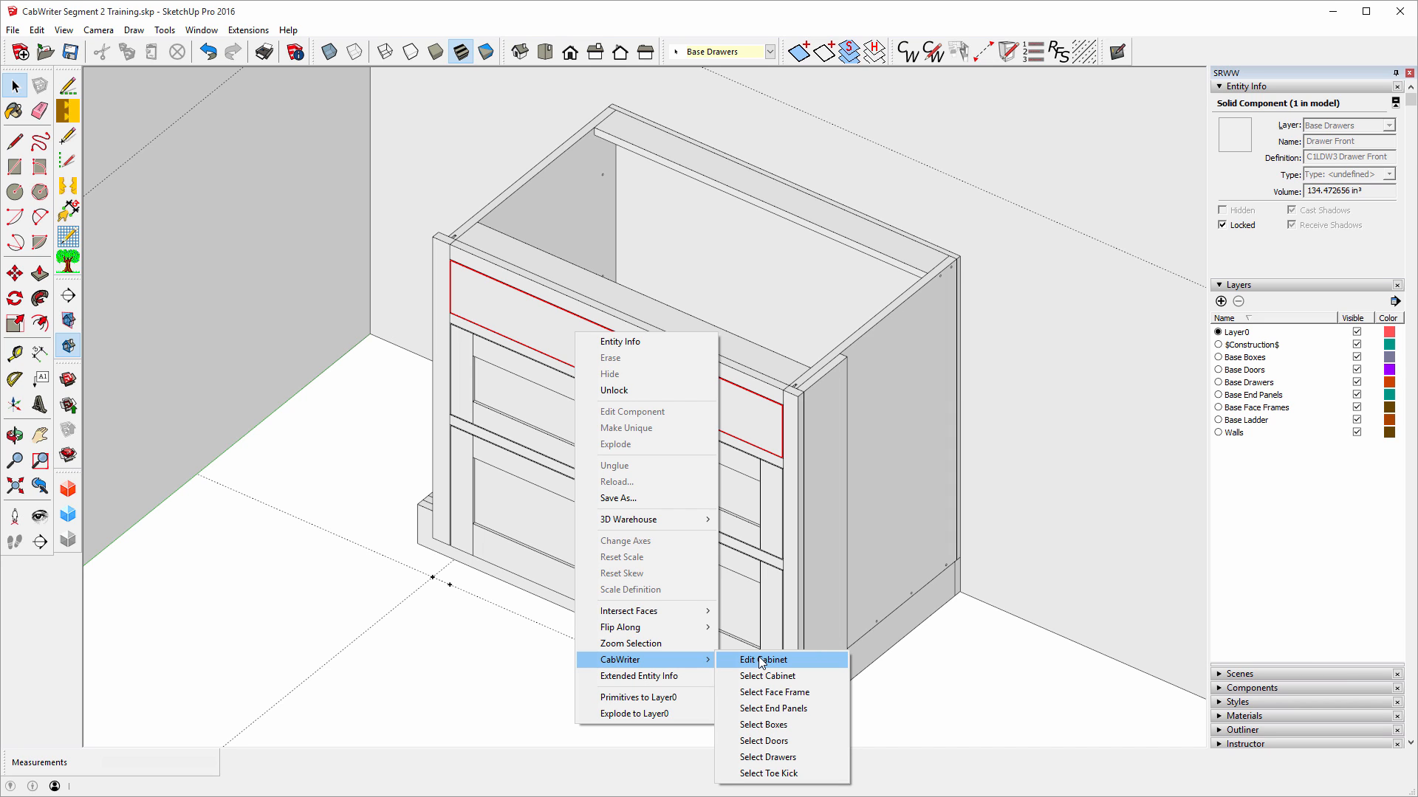
click(761, 660)
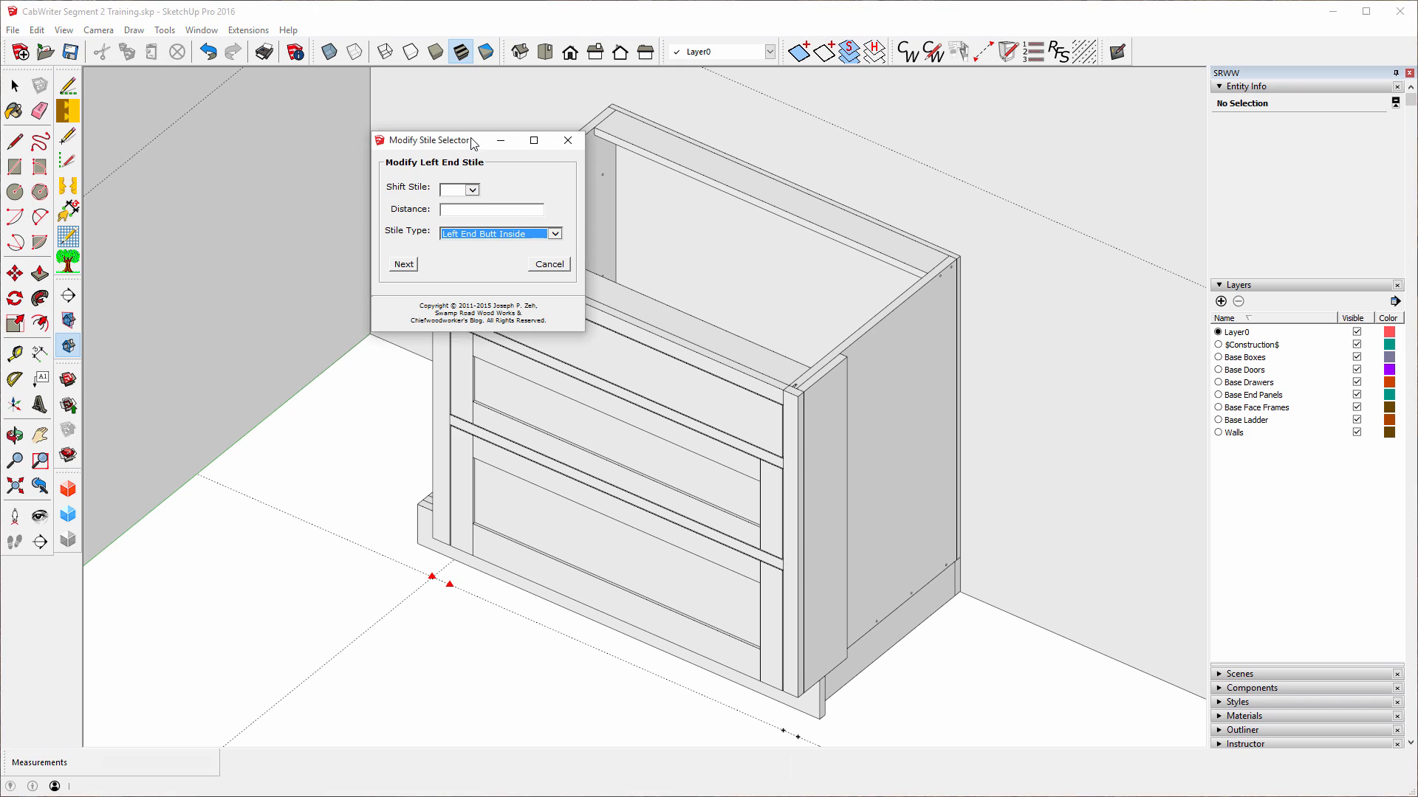
drag(473, 141, 302, 182)
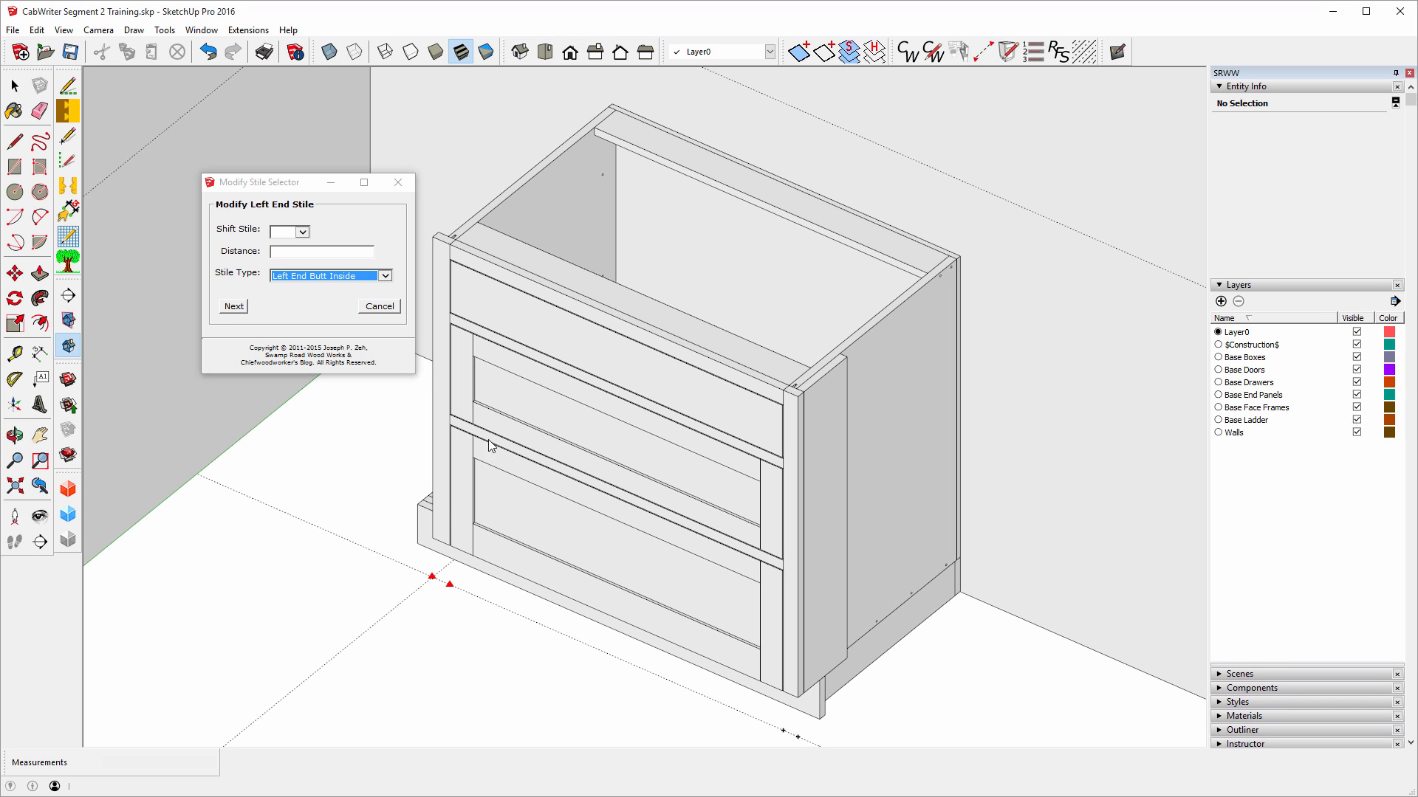
click(233, 306)
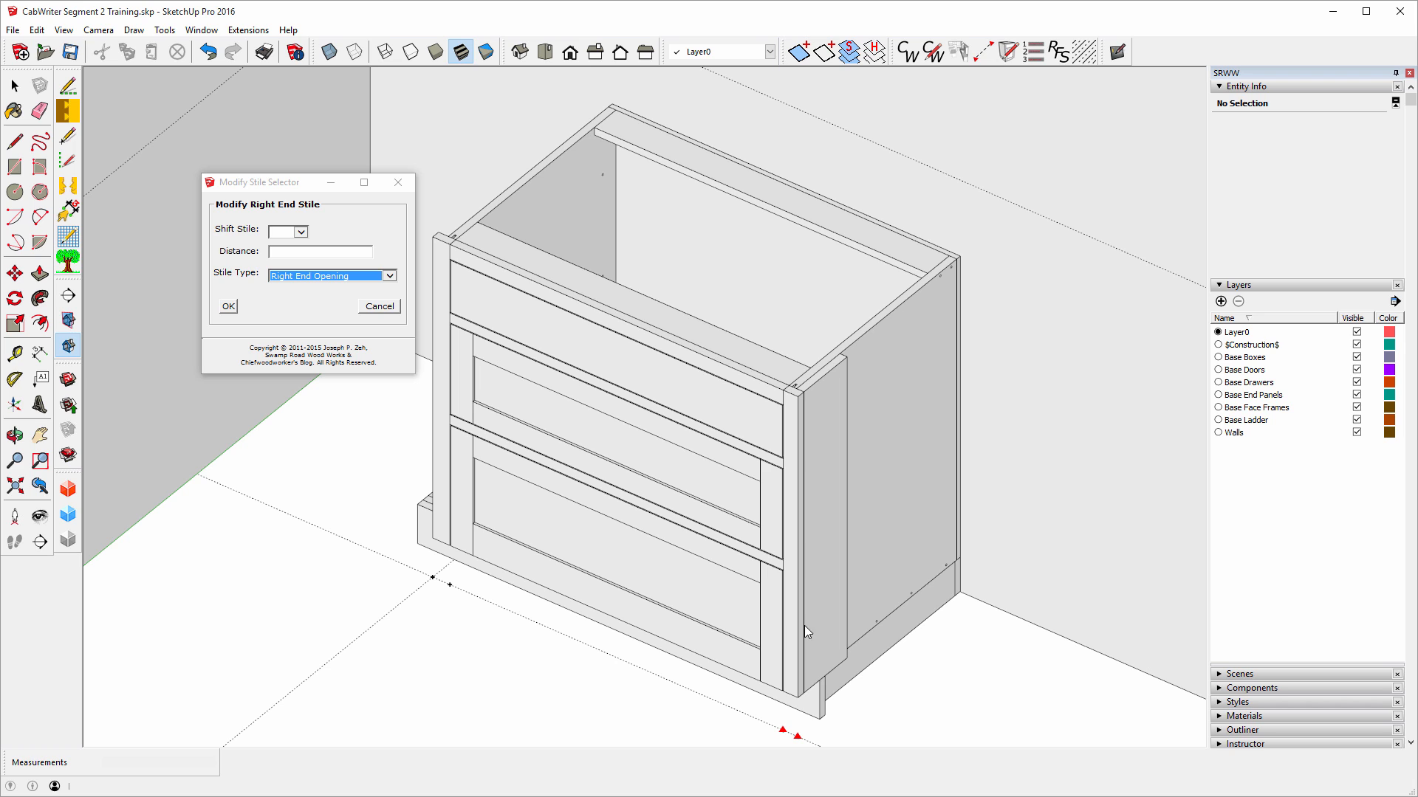
click(229, 307)
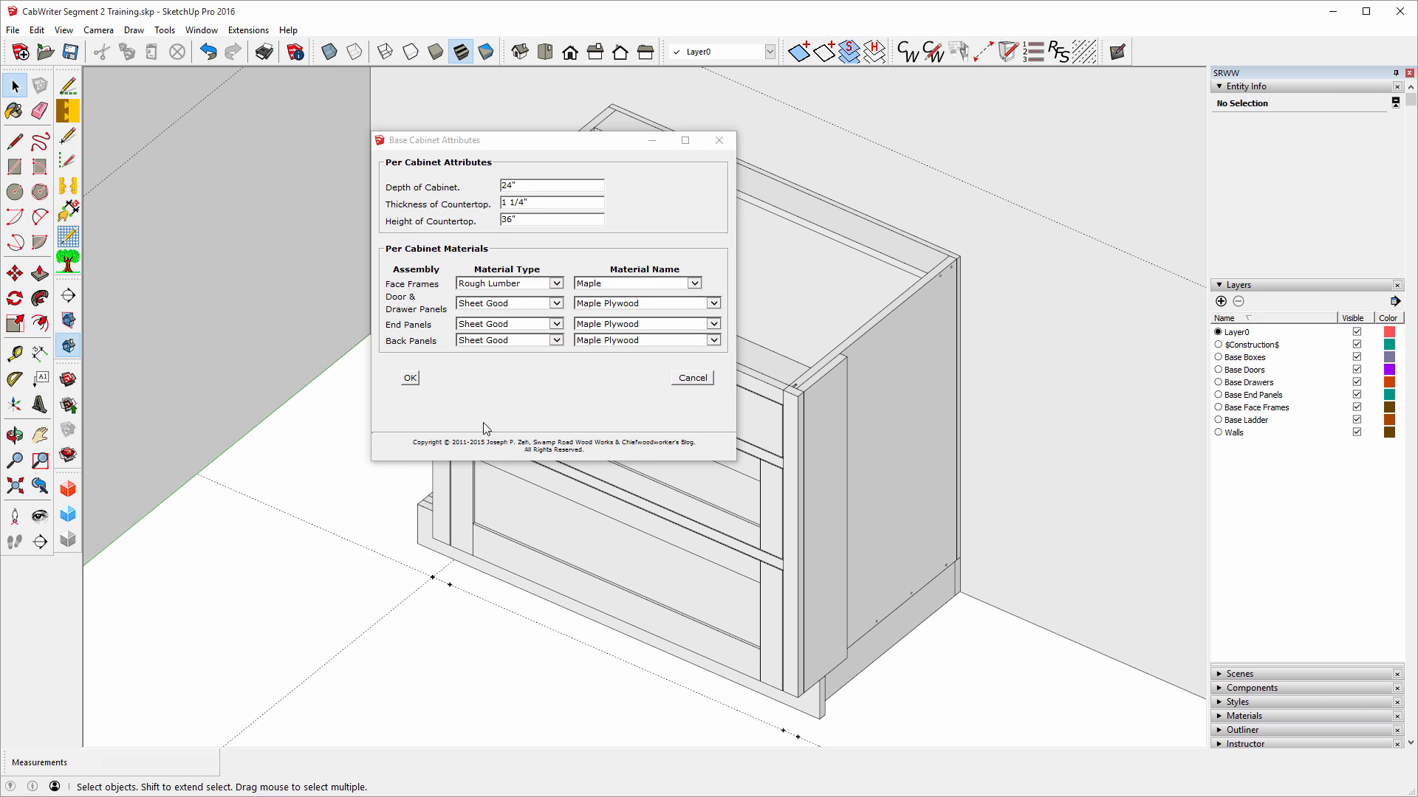
click(409, 378)
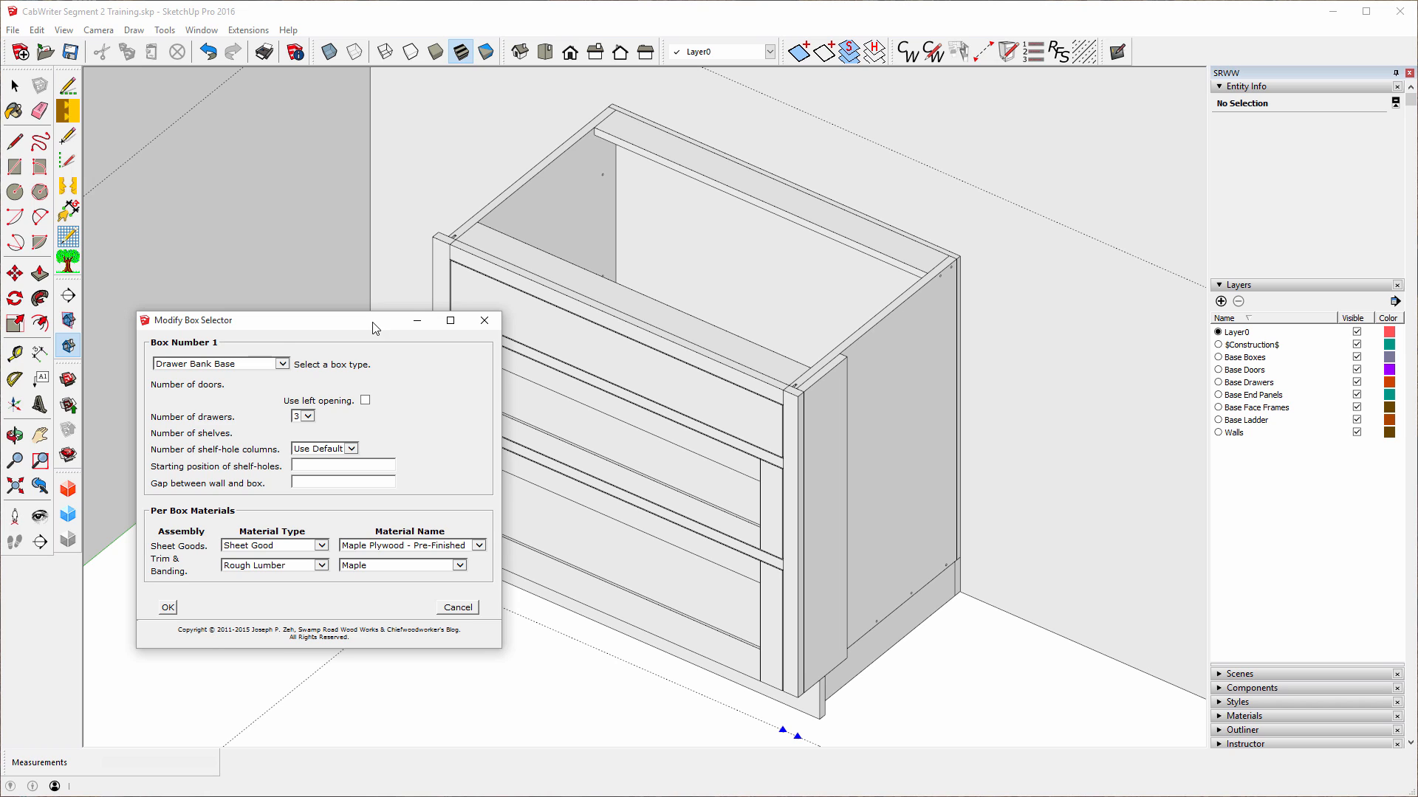
Change the box type to Drawer Bank Combo Base, splitting the top drawer in two.
drag(371, 330, 292, 315)
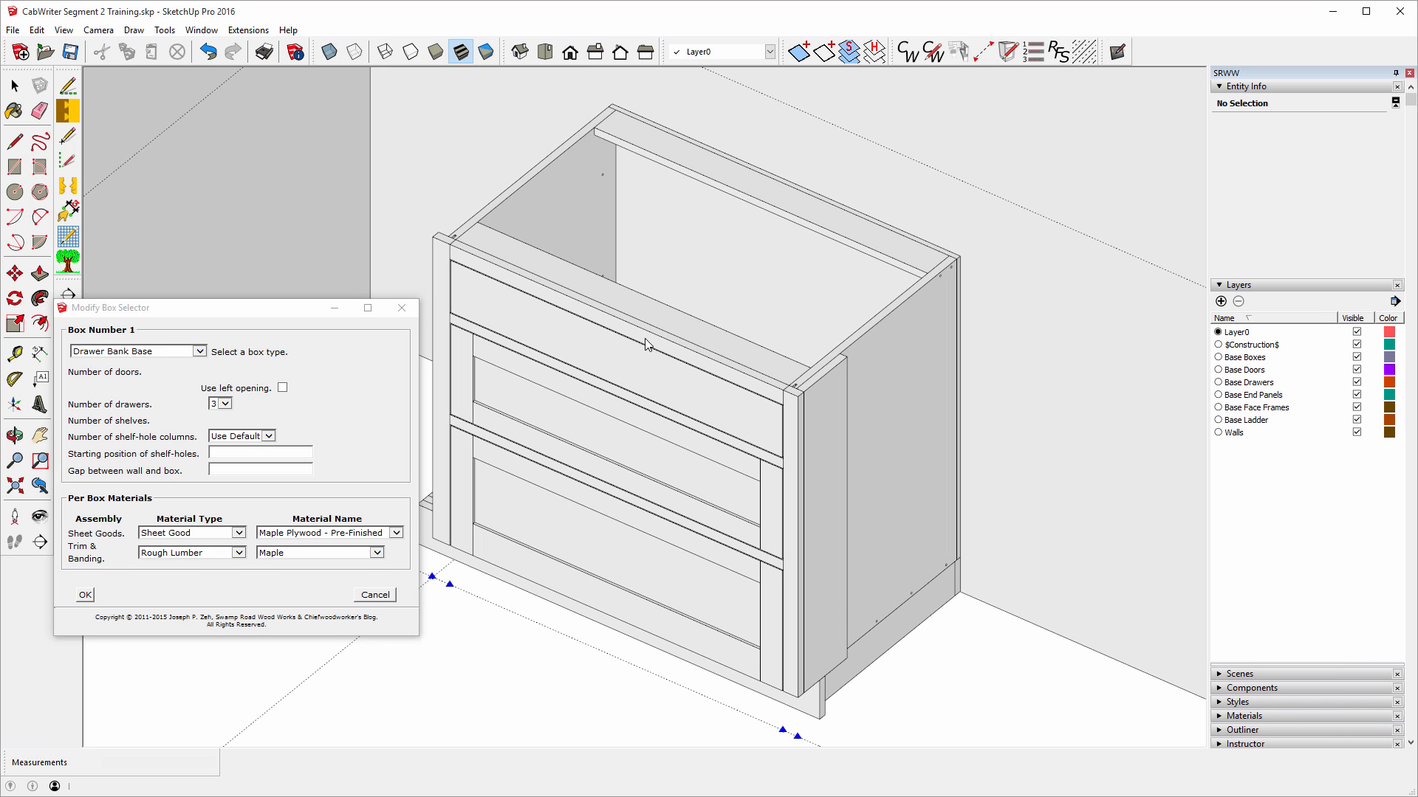
click(199, 353)
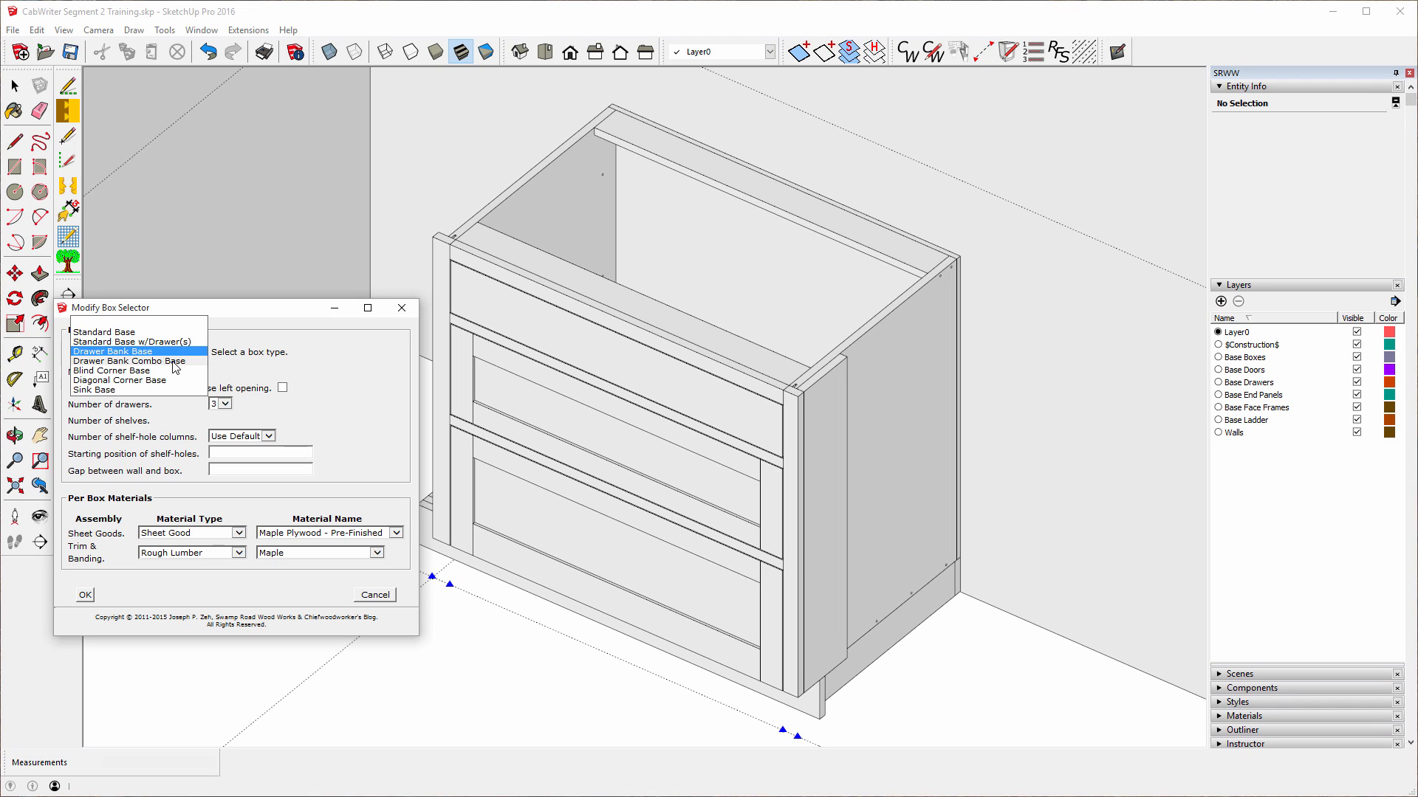
click(173, 361)
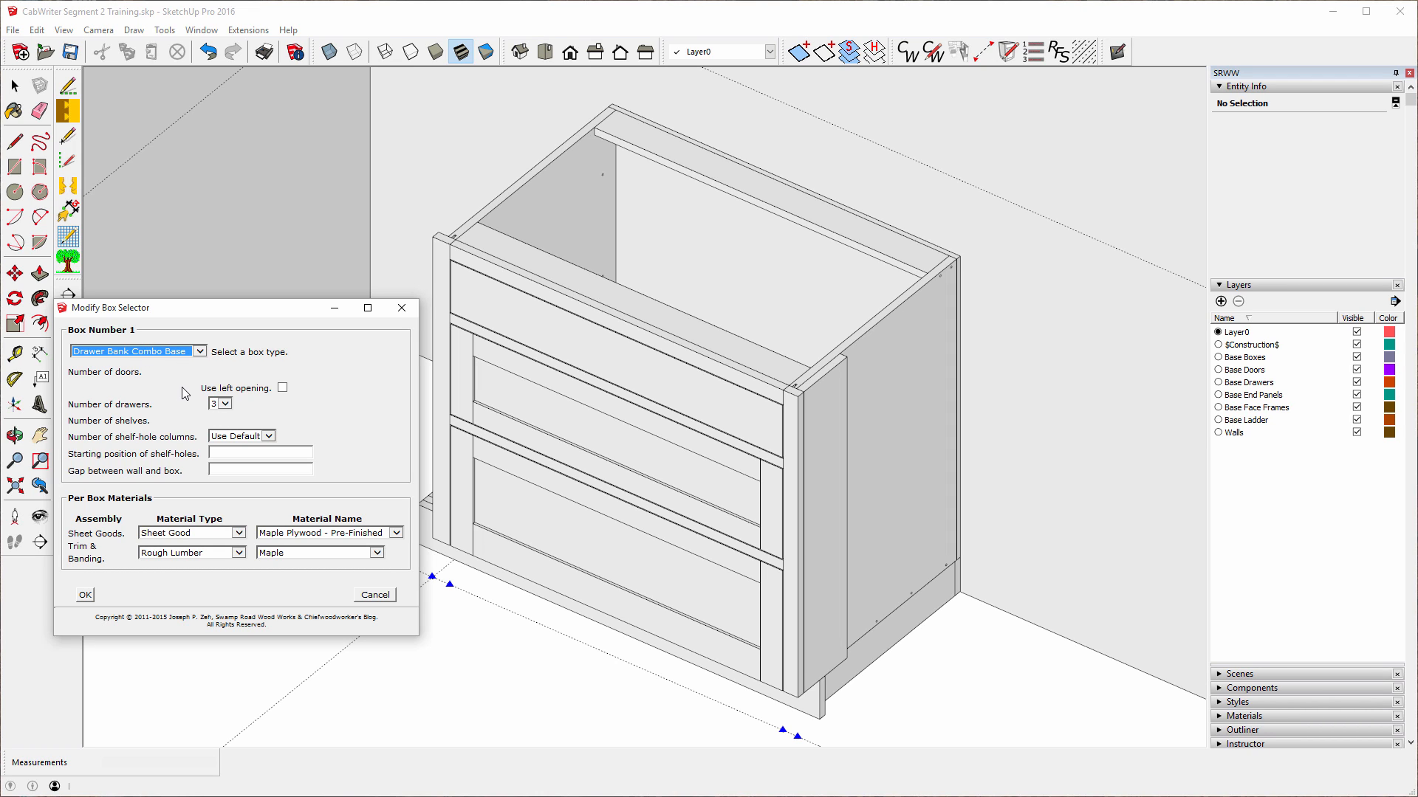
click(85, 595)
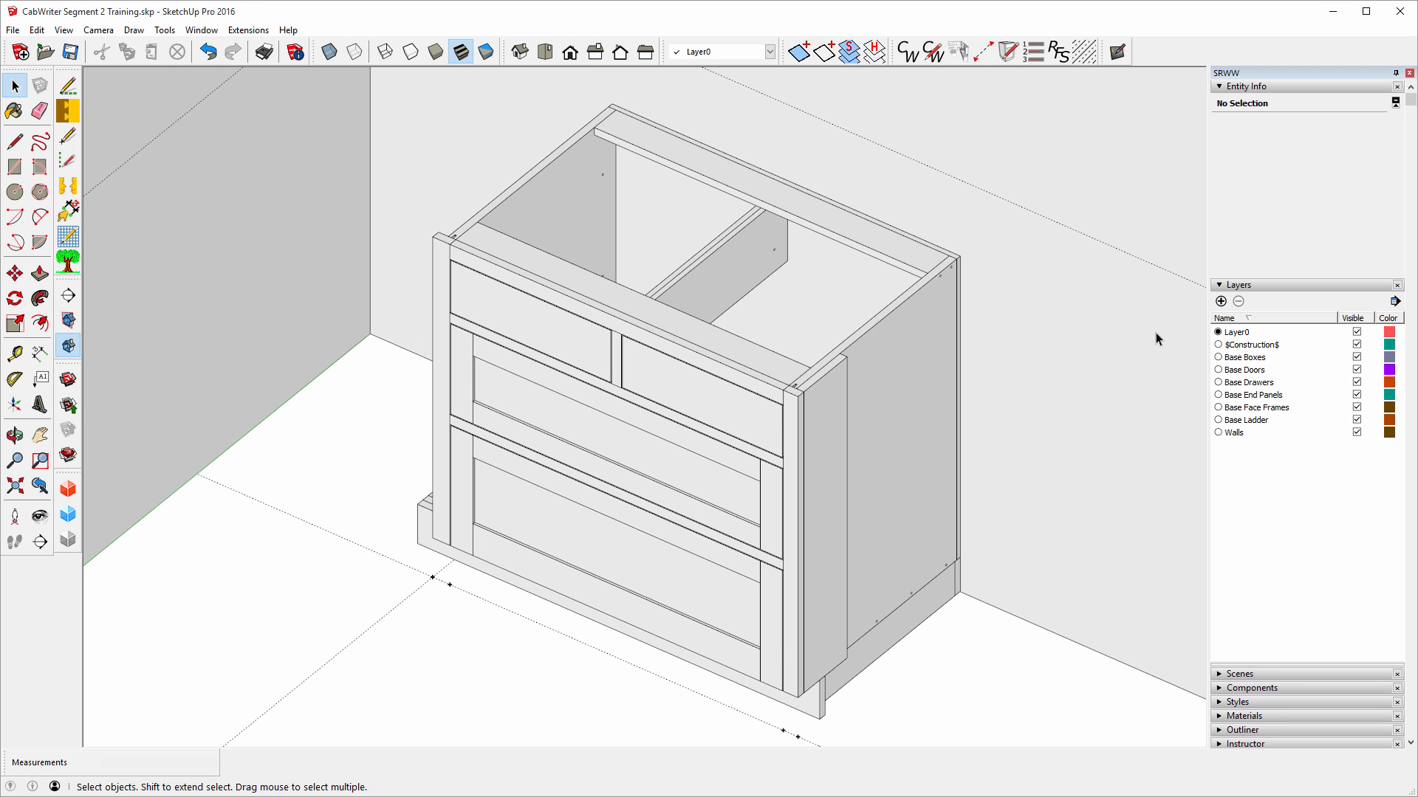
scroll(1105, 309, down, 4)
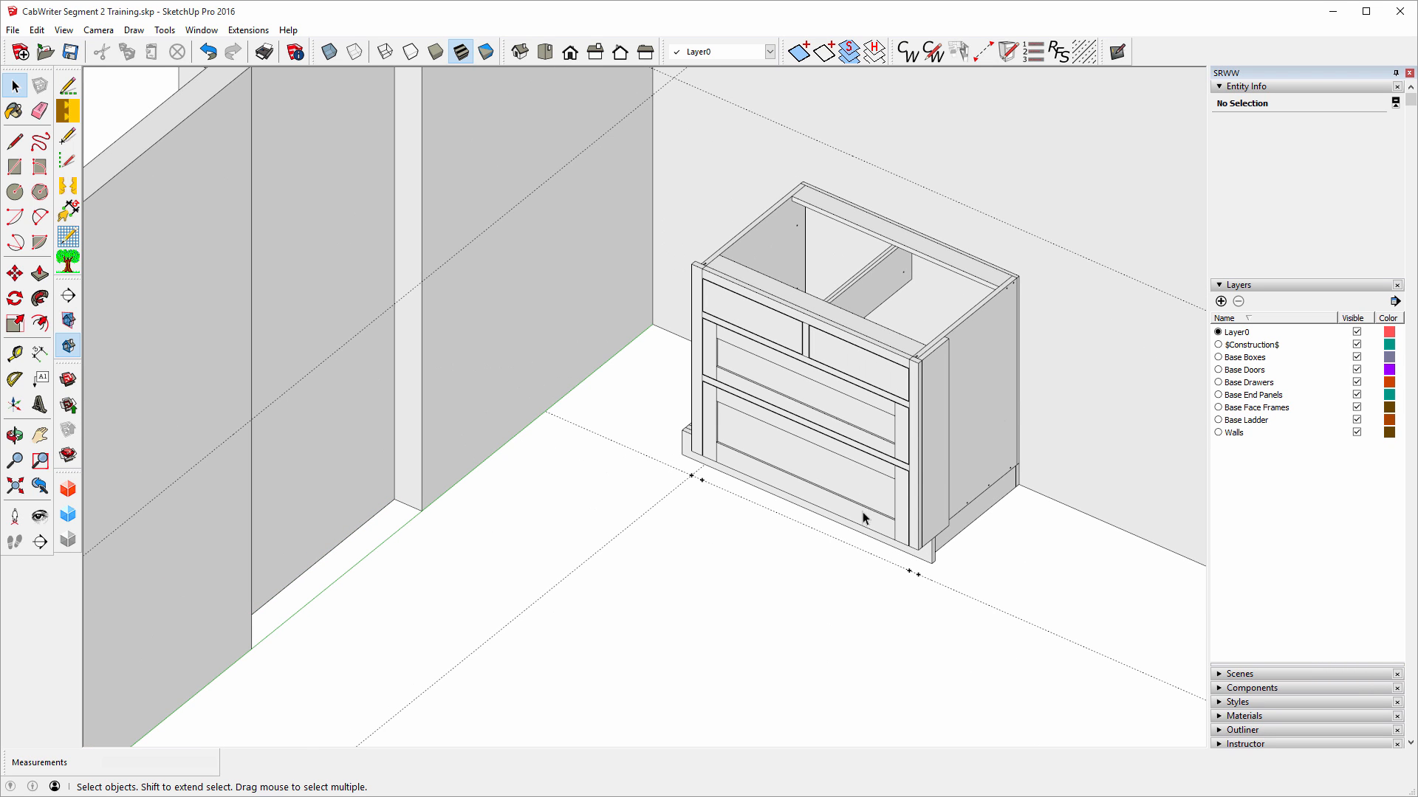
Add a Right End Blind Inside stile from the cabinet's front corner along the guide.
click(698, 436)
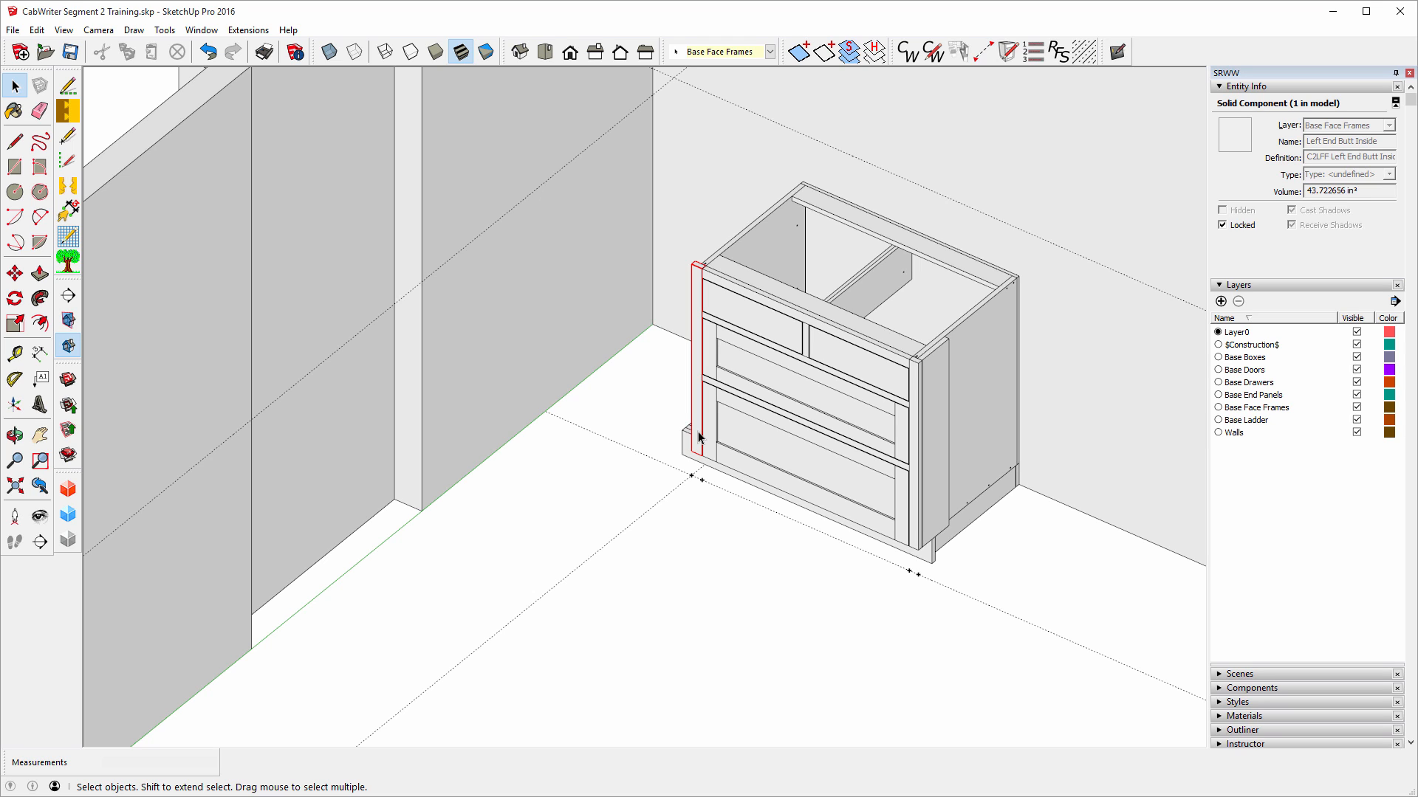
click(982, 54)
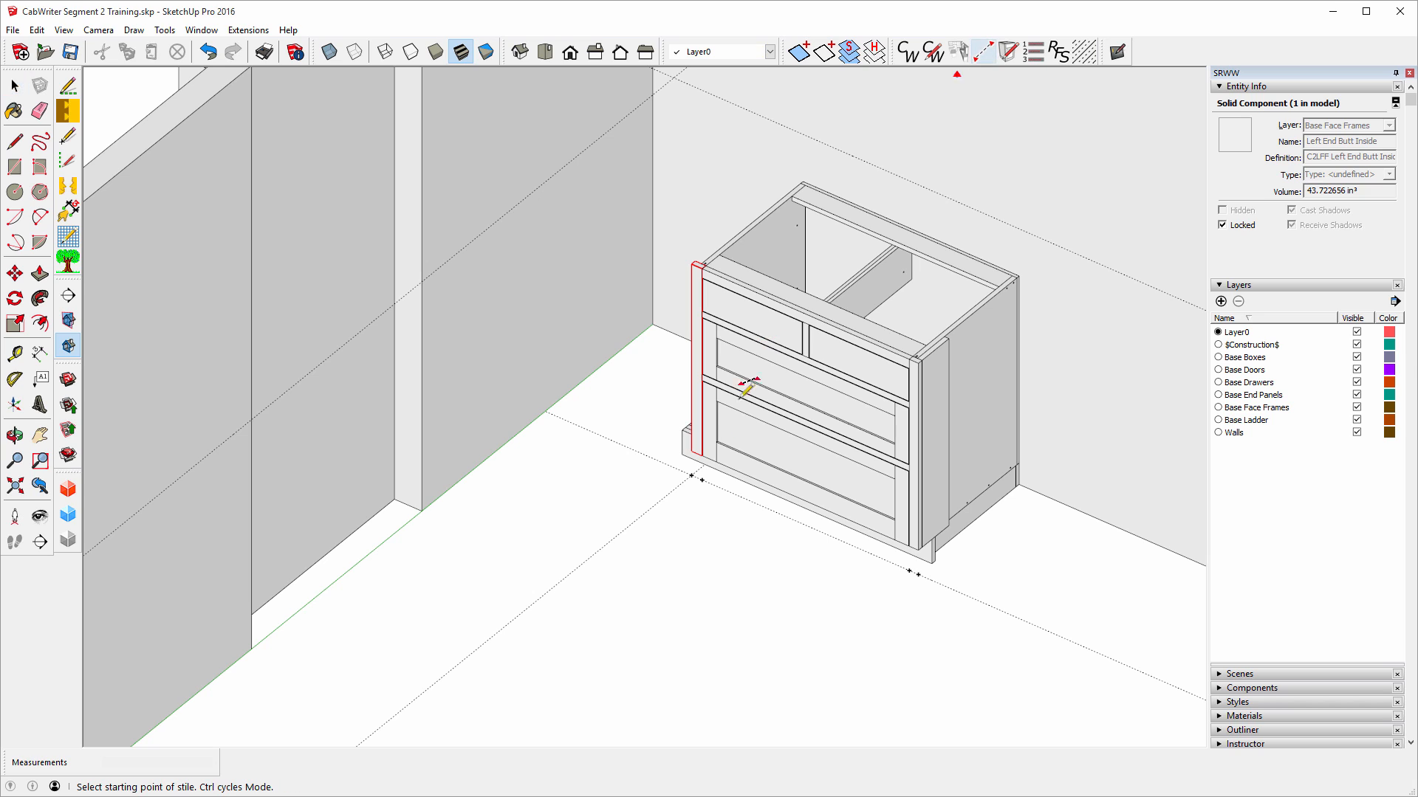
click(691, 474)
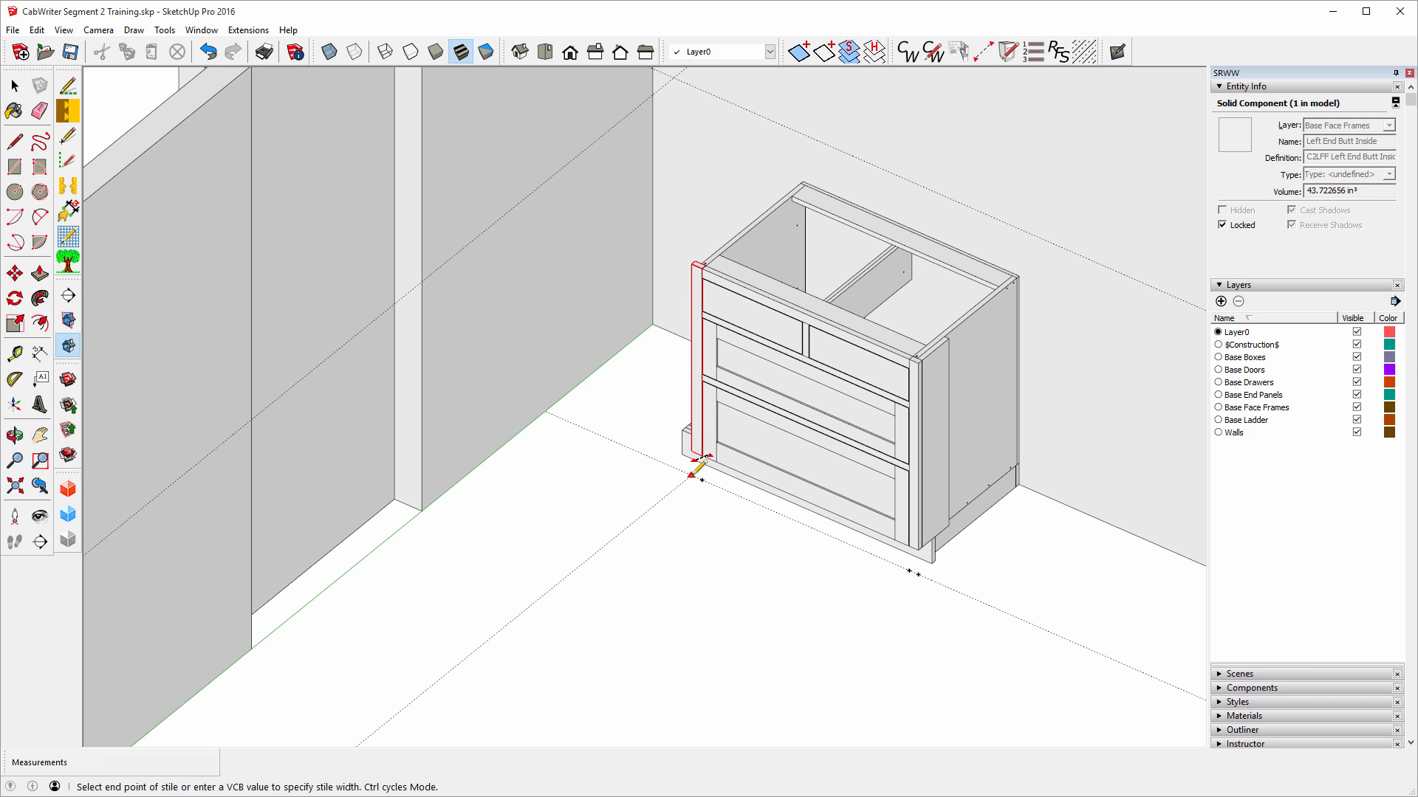
click(614, 536)
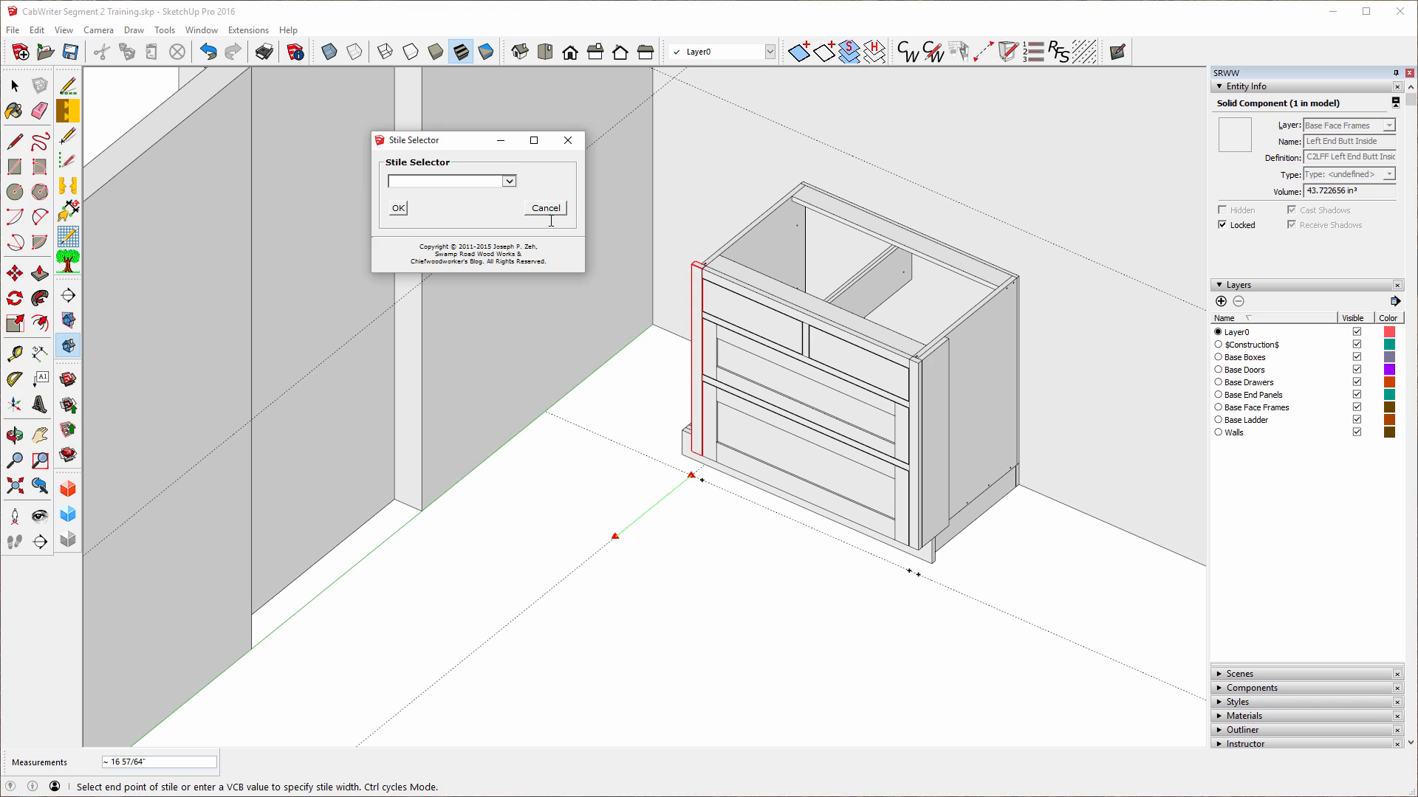
click(511, 183)
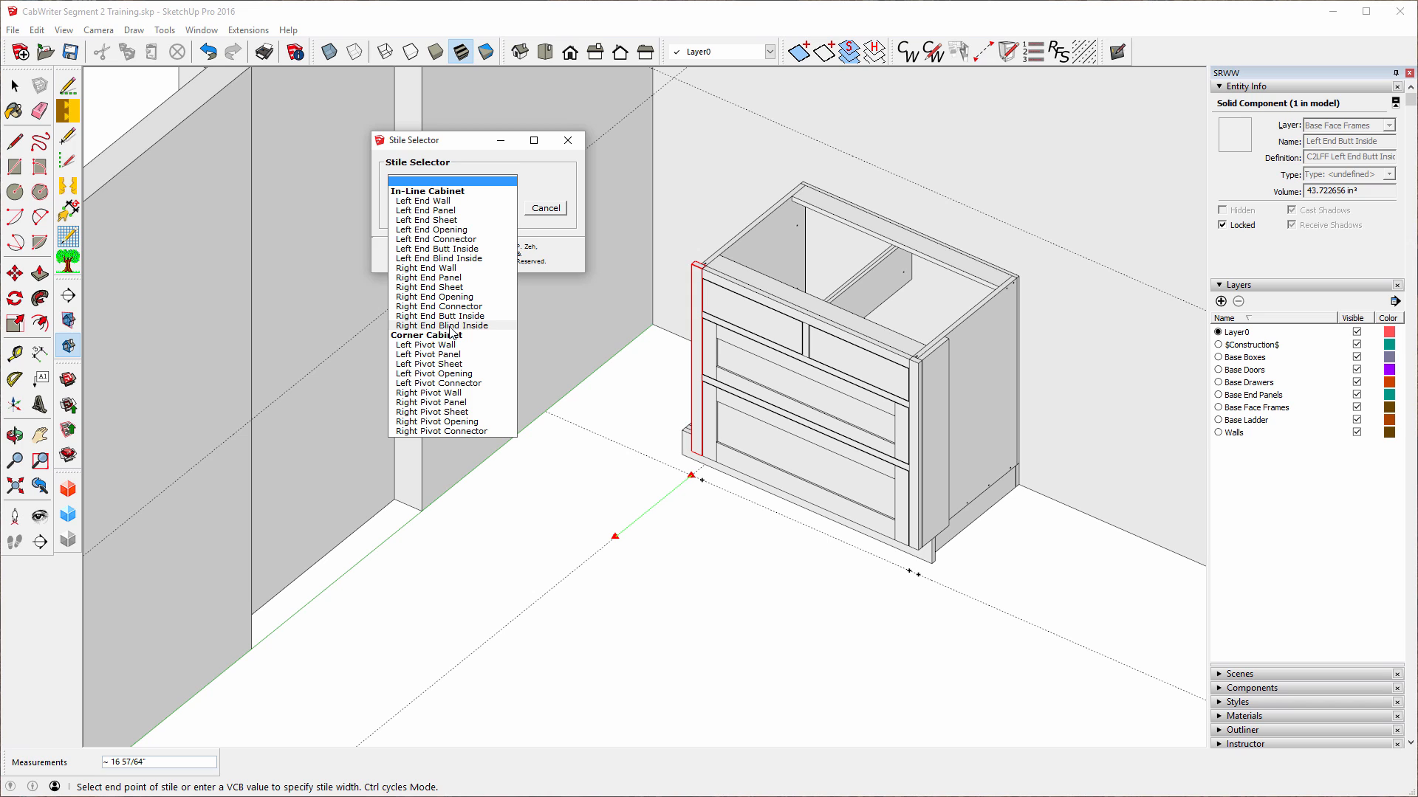
click(450, 327)
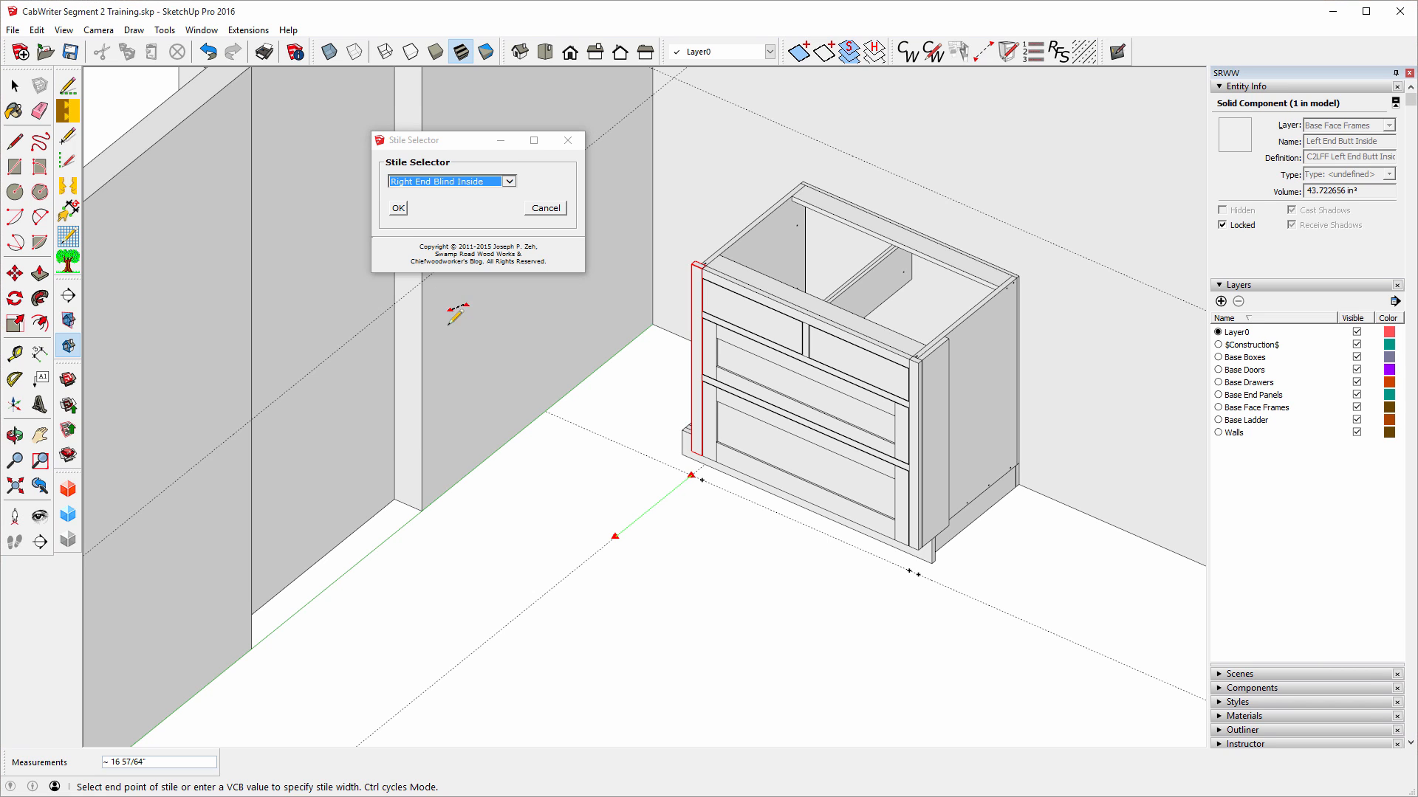
click(398, 208)
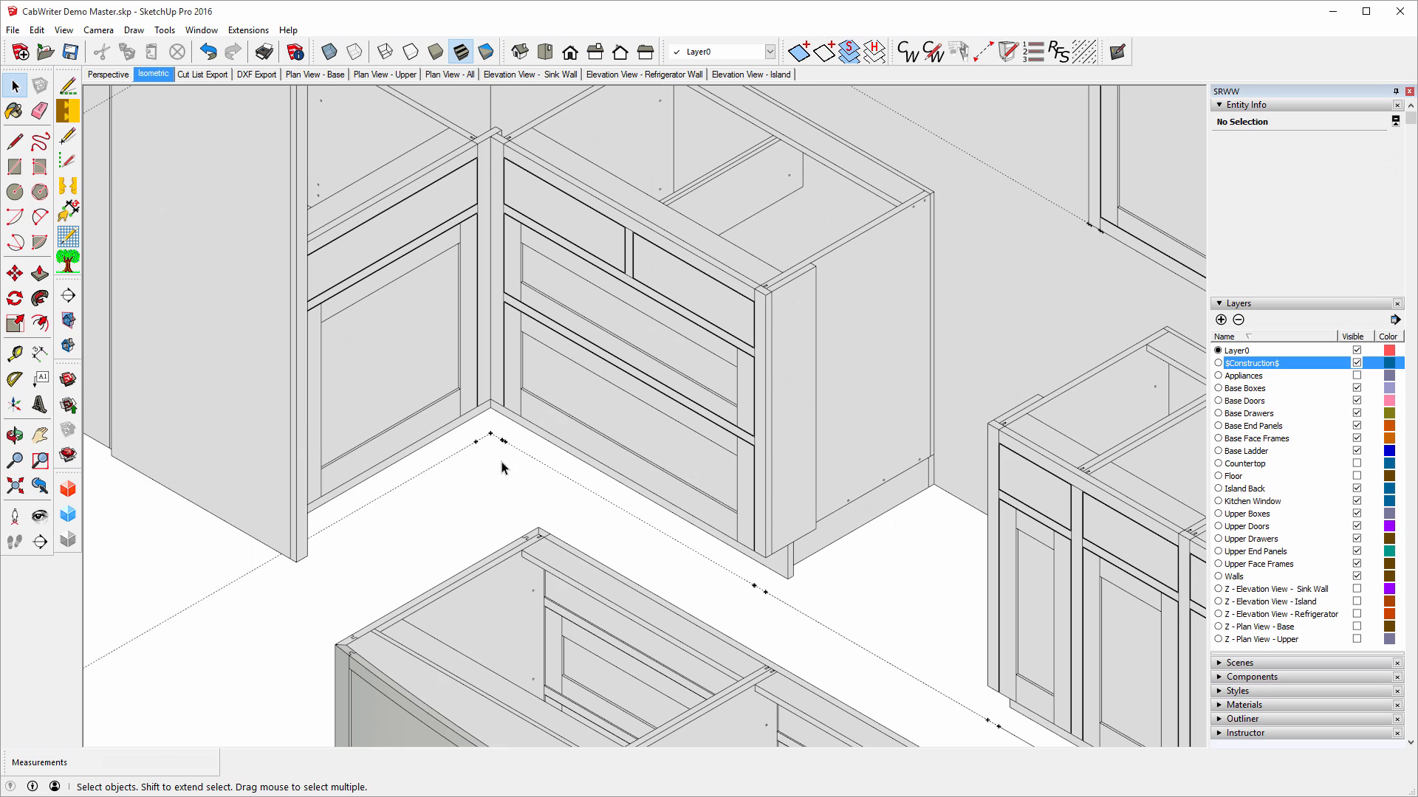
click(15, 436)
drag(484, 442, 98, 505)
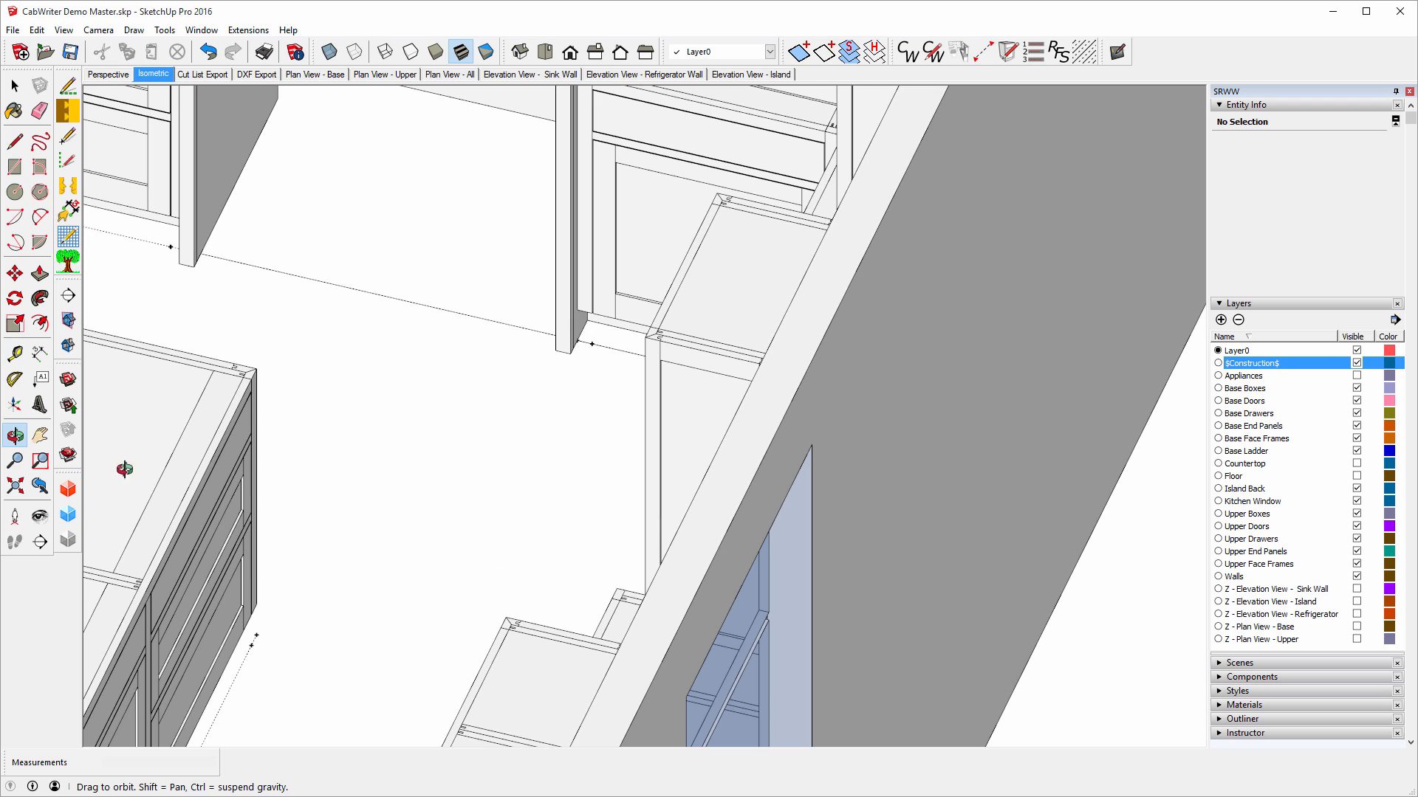
click(14, 354)
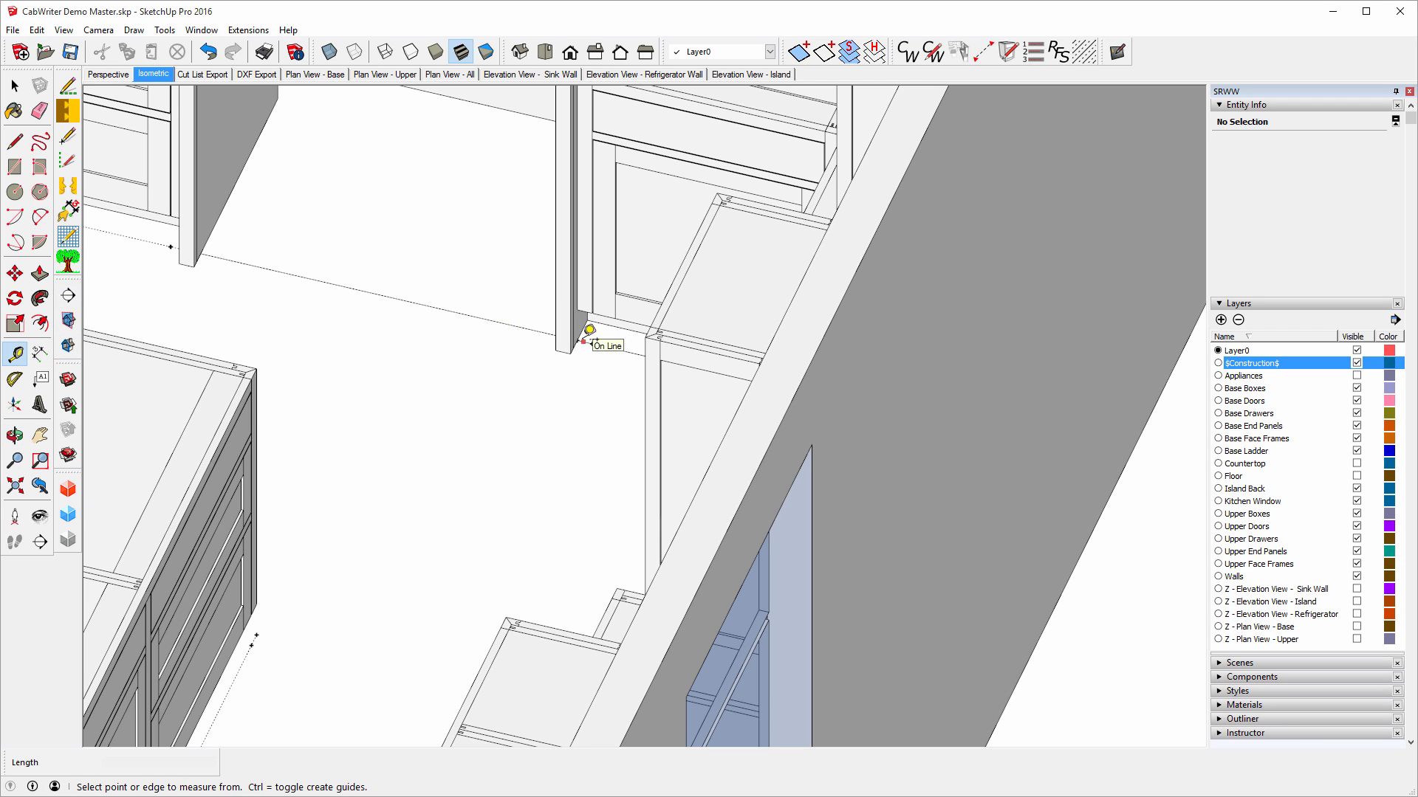
click(586, 332)
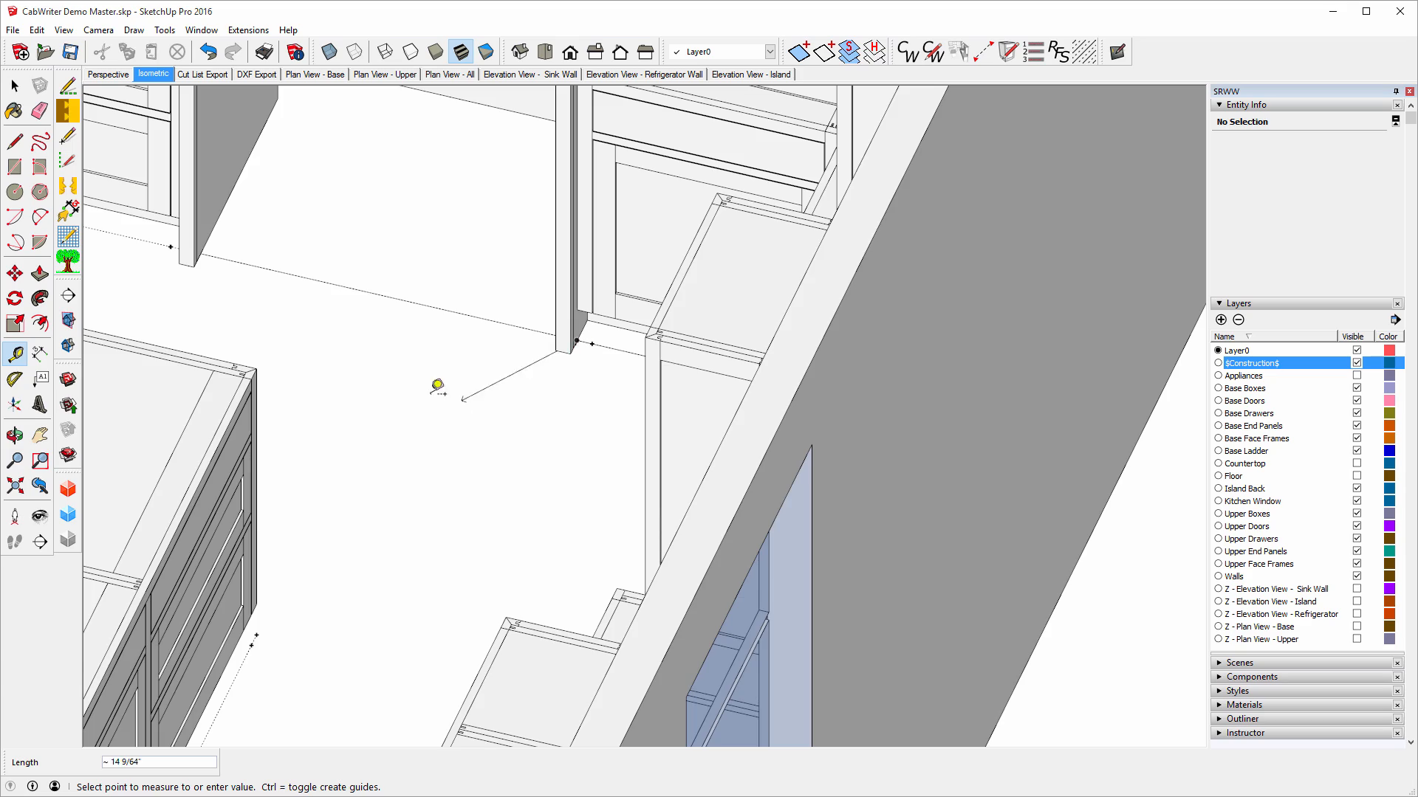
scroll(413, 369, down, 3)
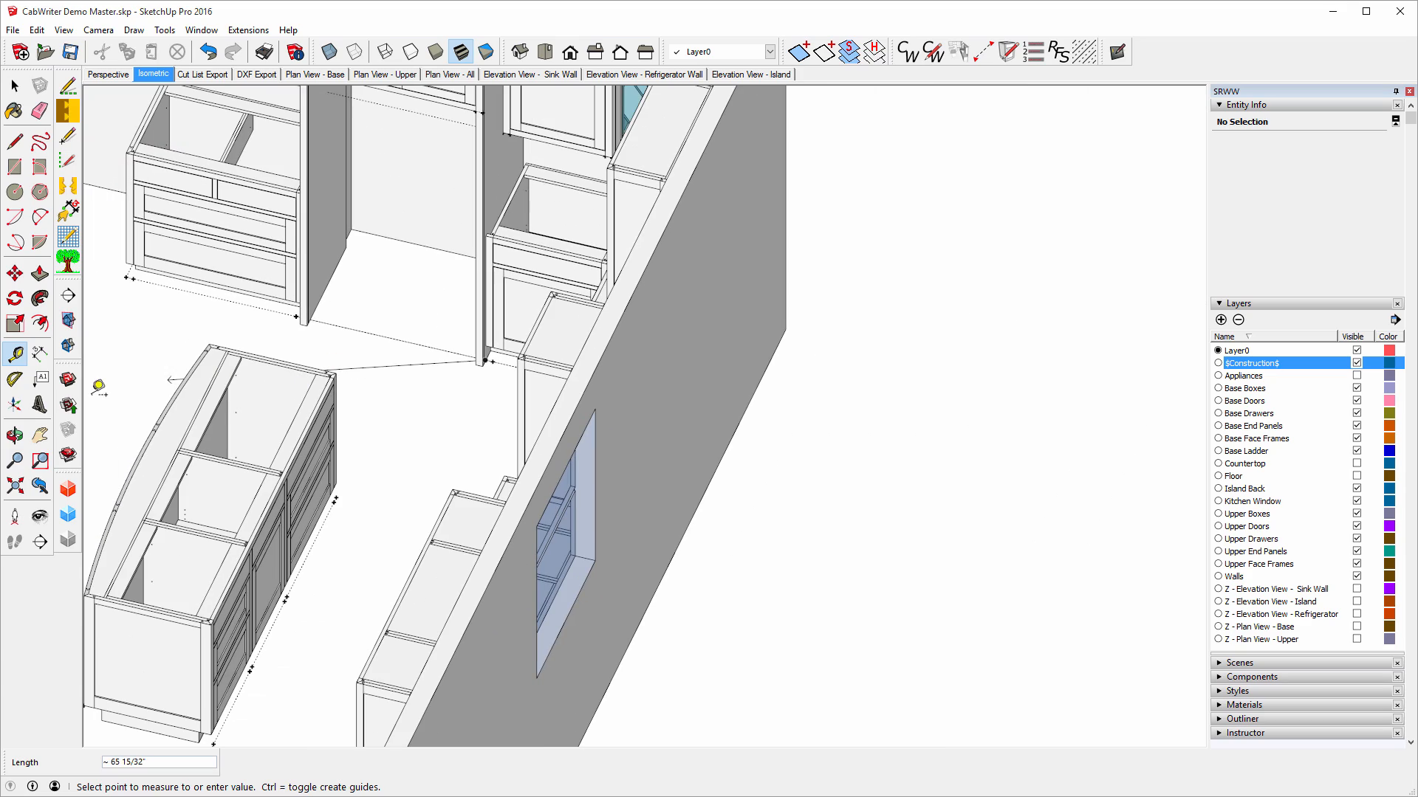
click(15, 436)
drag(247, 295, 692, 222)
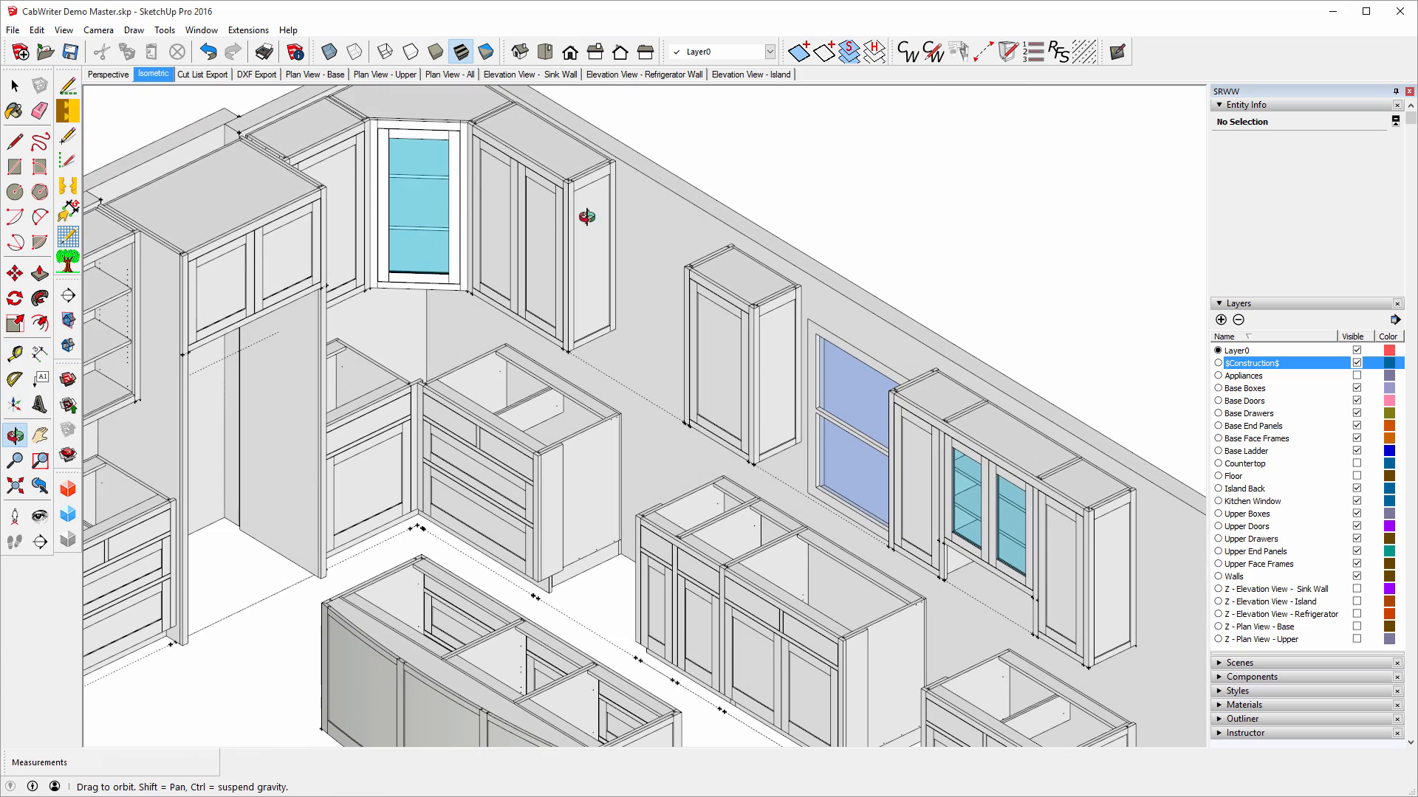
click(15, 353)
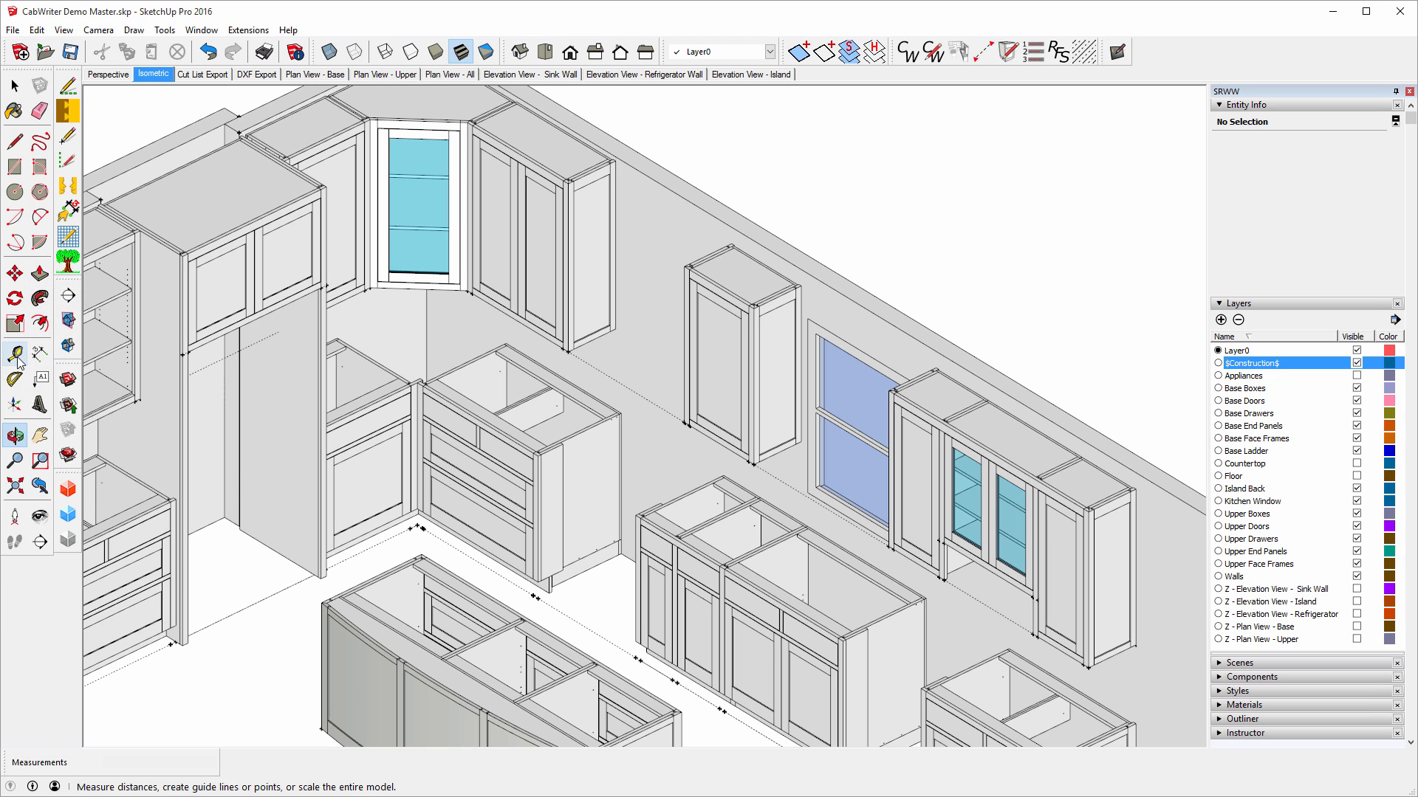
click(320, 572)
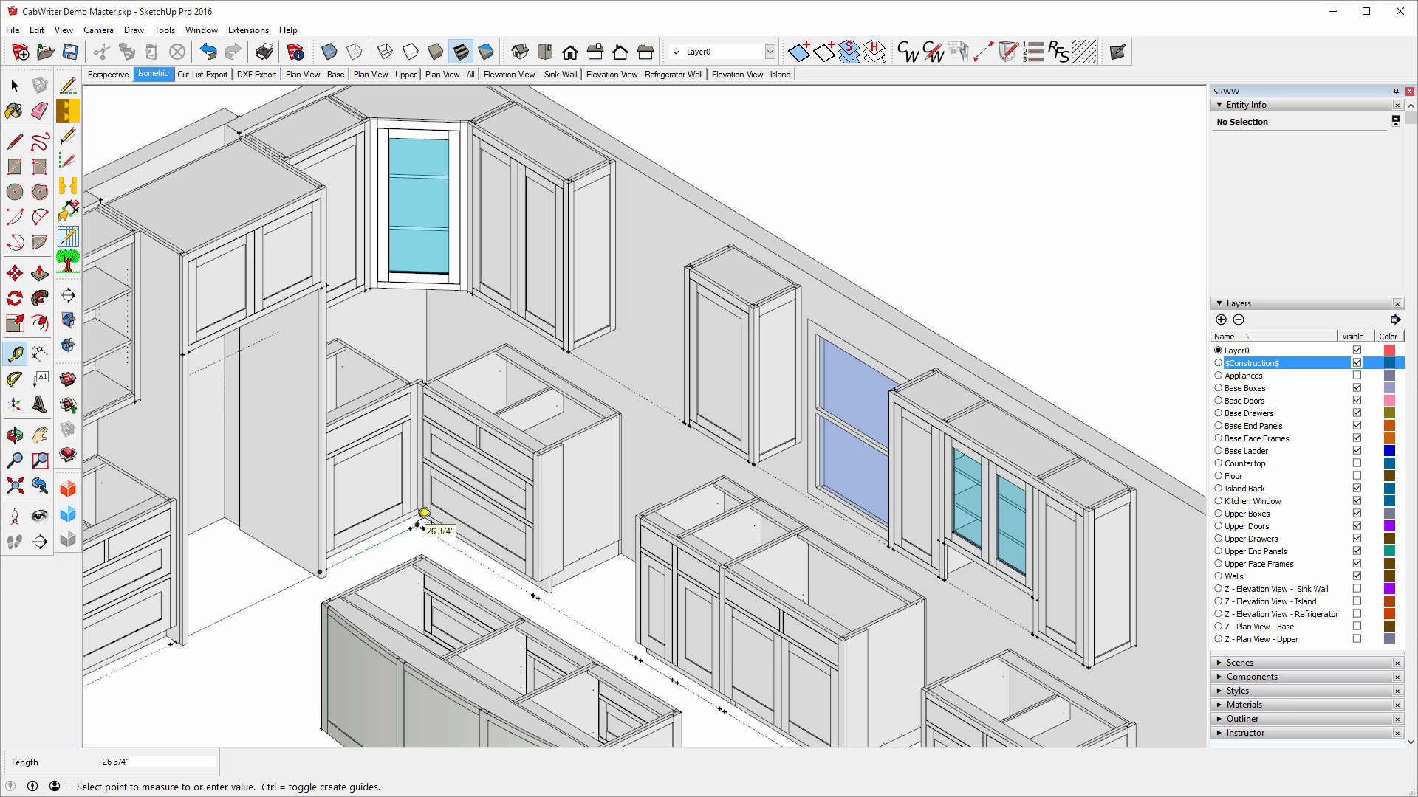
click(424, 512)
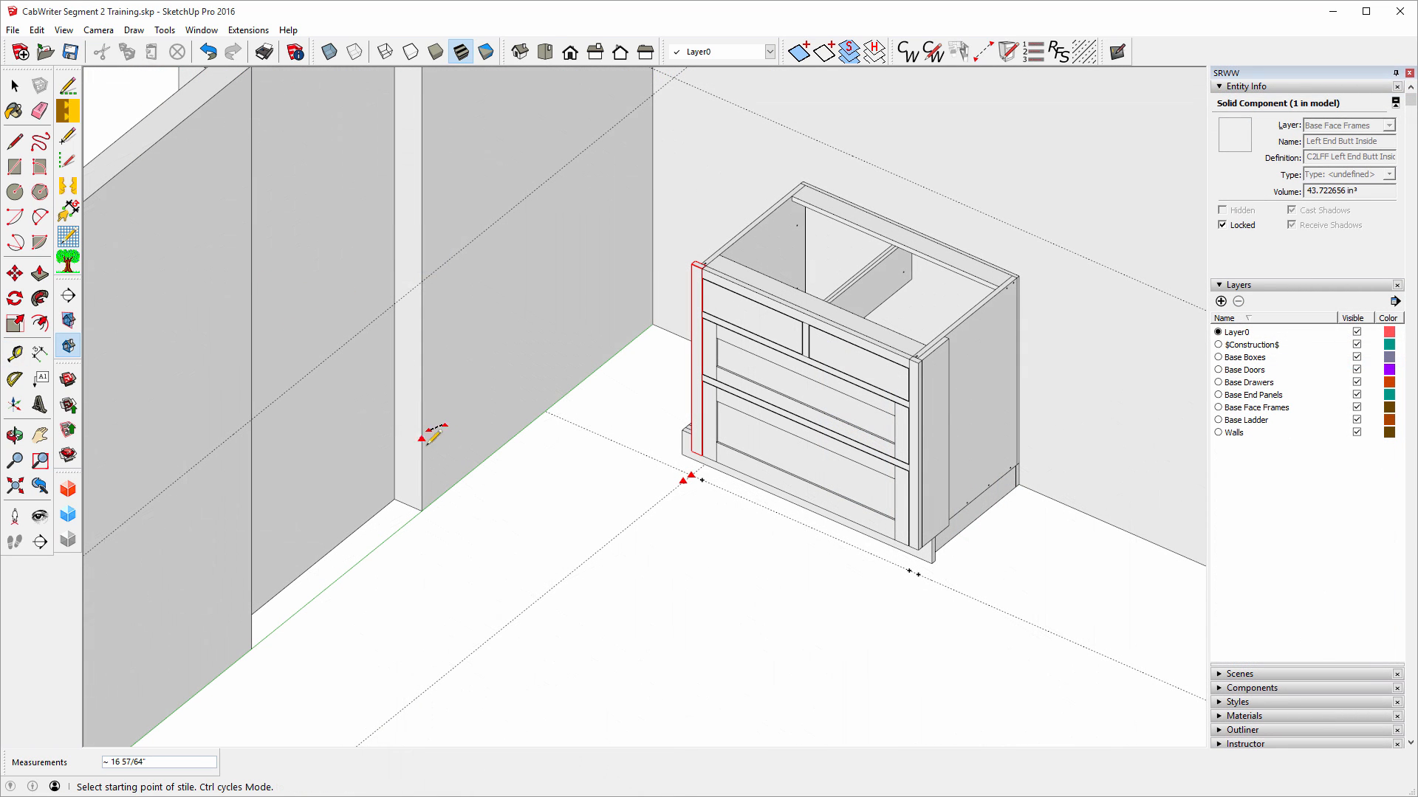
Place a Left End Connector stile offset 26 3/4" from the cabinet's front corner, then finish stiles.
key(ctrl)
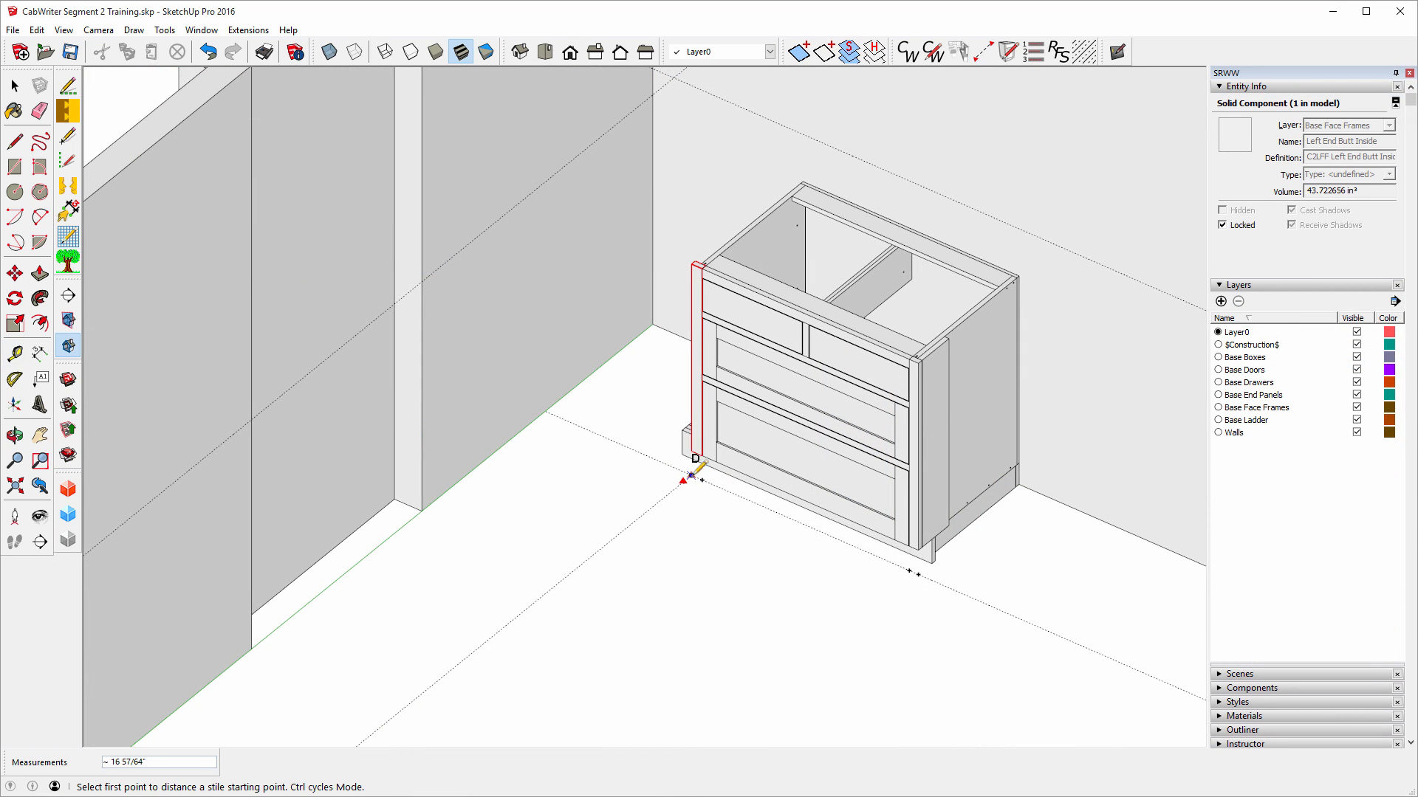
click(689, 477)
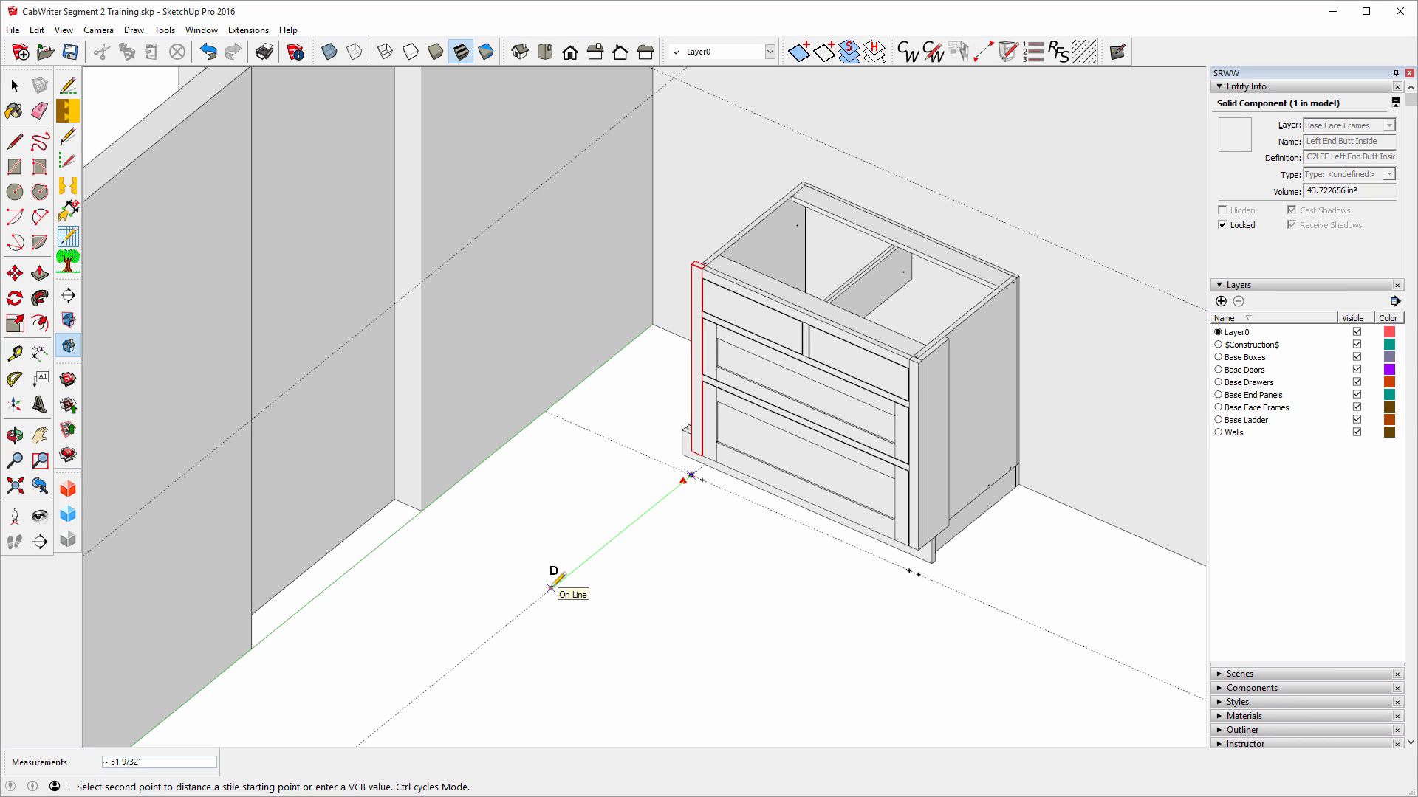
text(26.75)
key(Return)
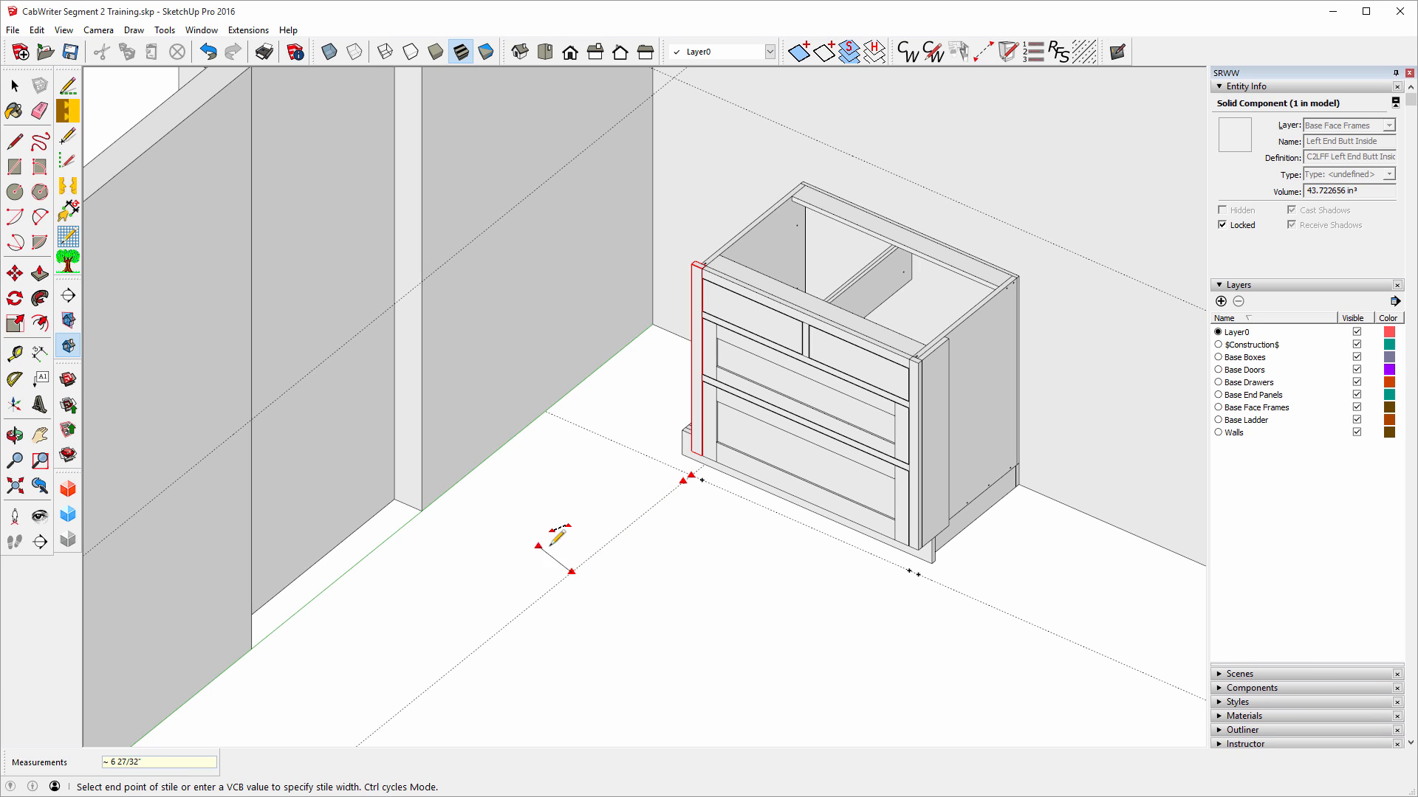
click(641, 514)
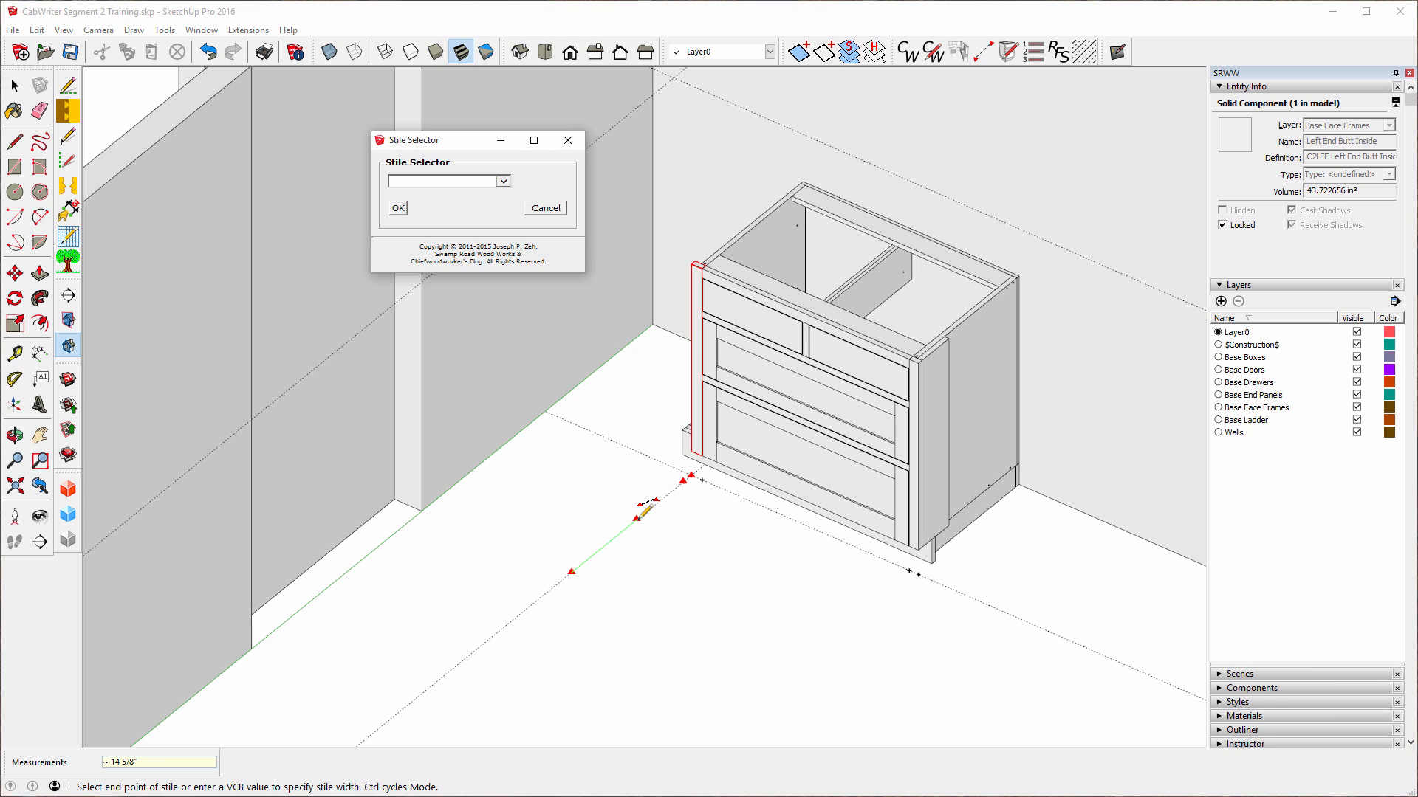
click(505, 184)
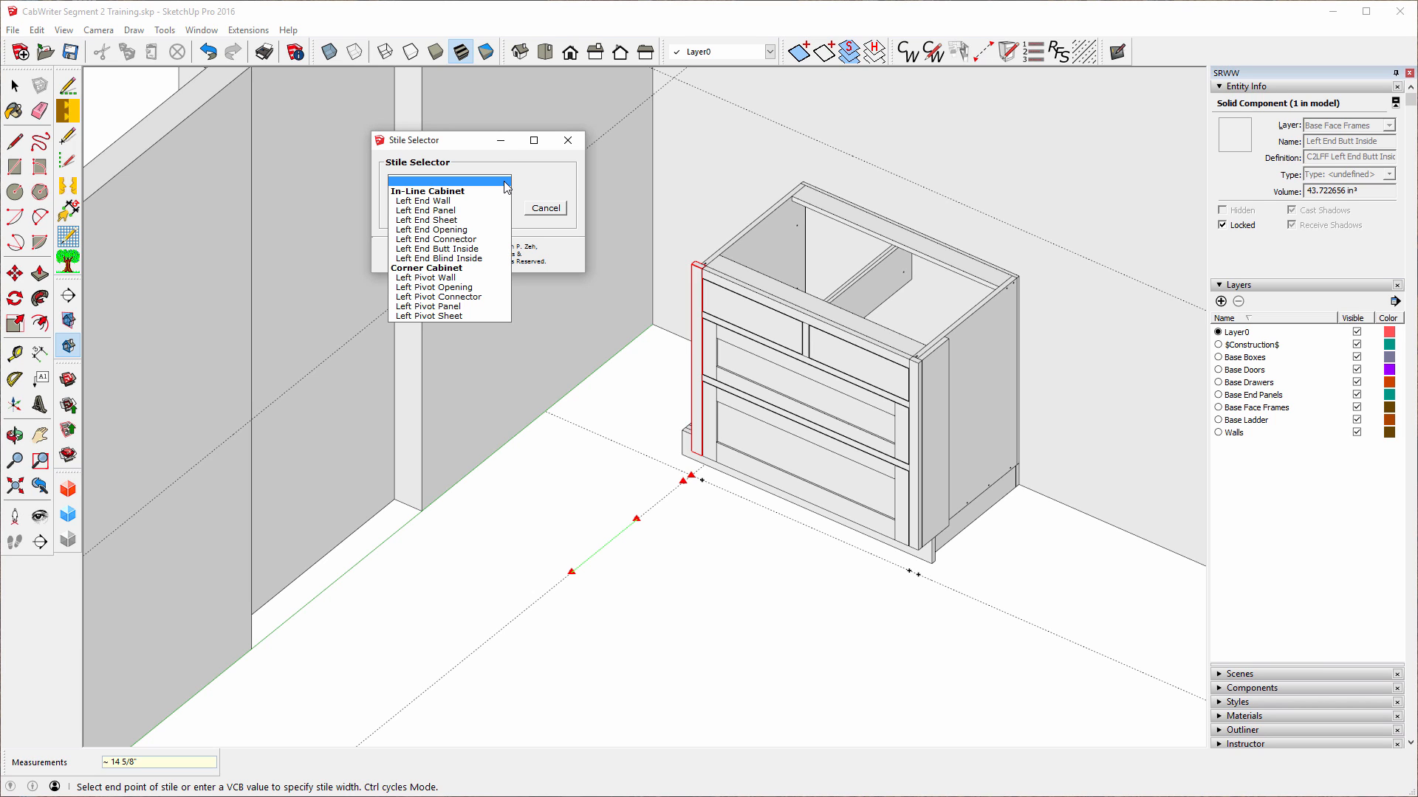
click(445, 240)
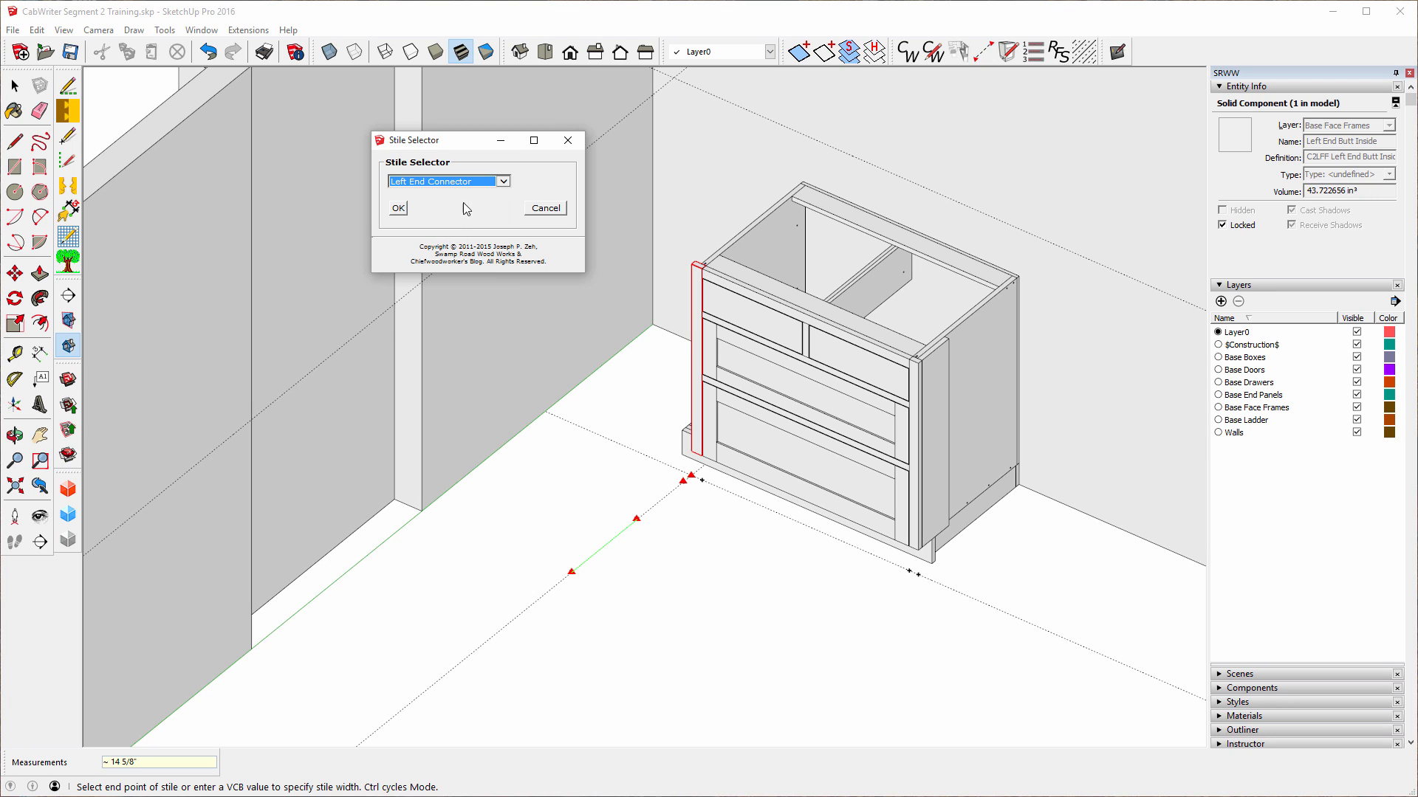
click(398, 209)
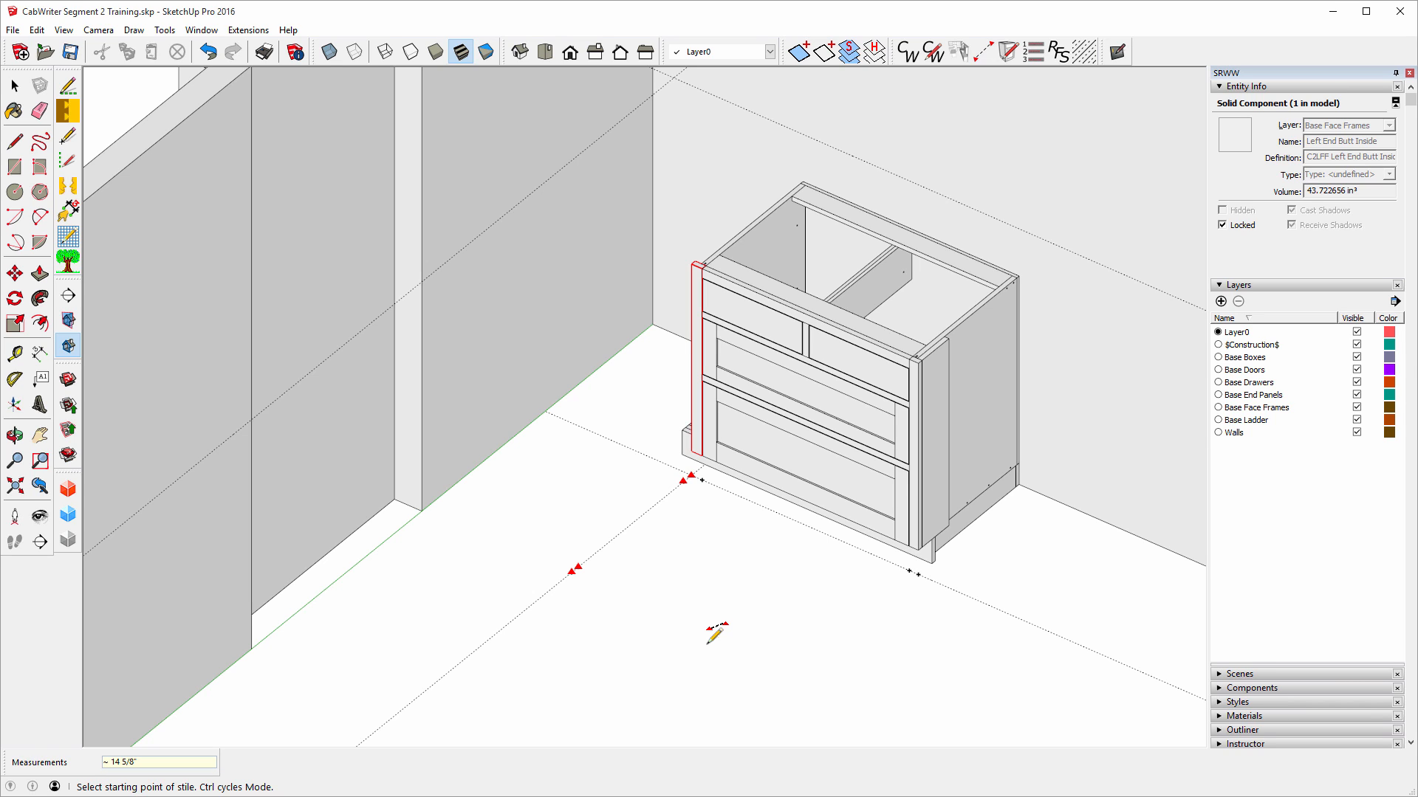
double_click(707, 644)
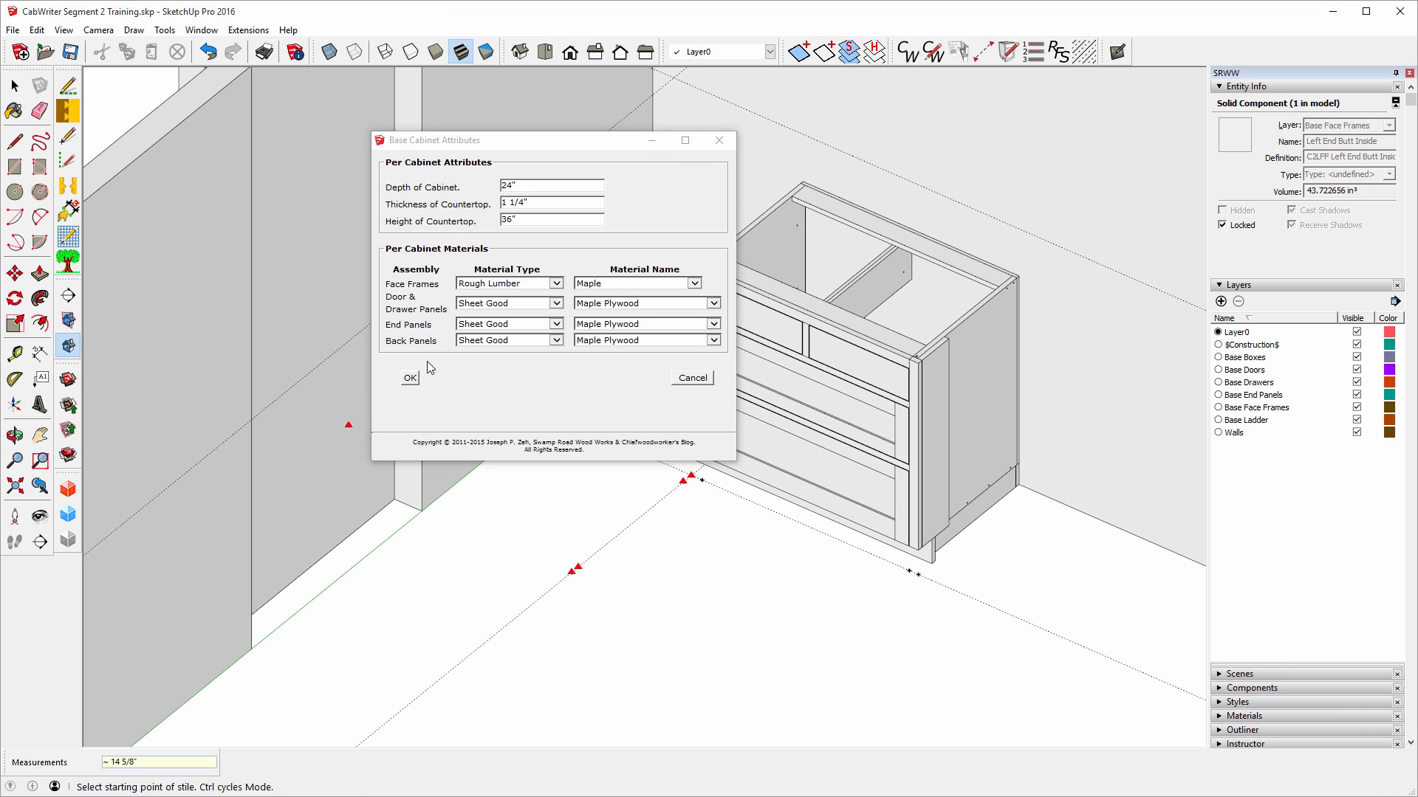
Build a Standard Base w/Drawer(s) cabinet with 1 door and 1 drawer along the left wall.
click(410, 379)
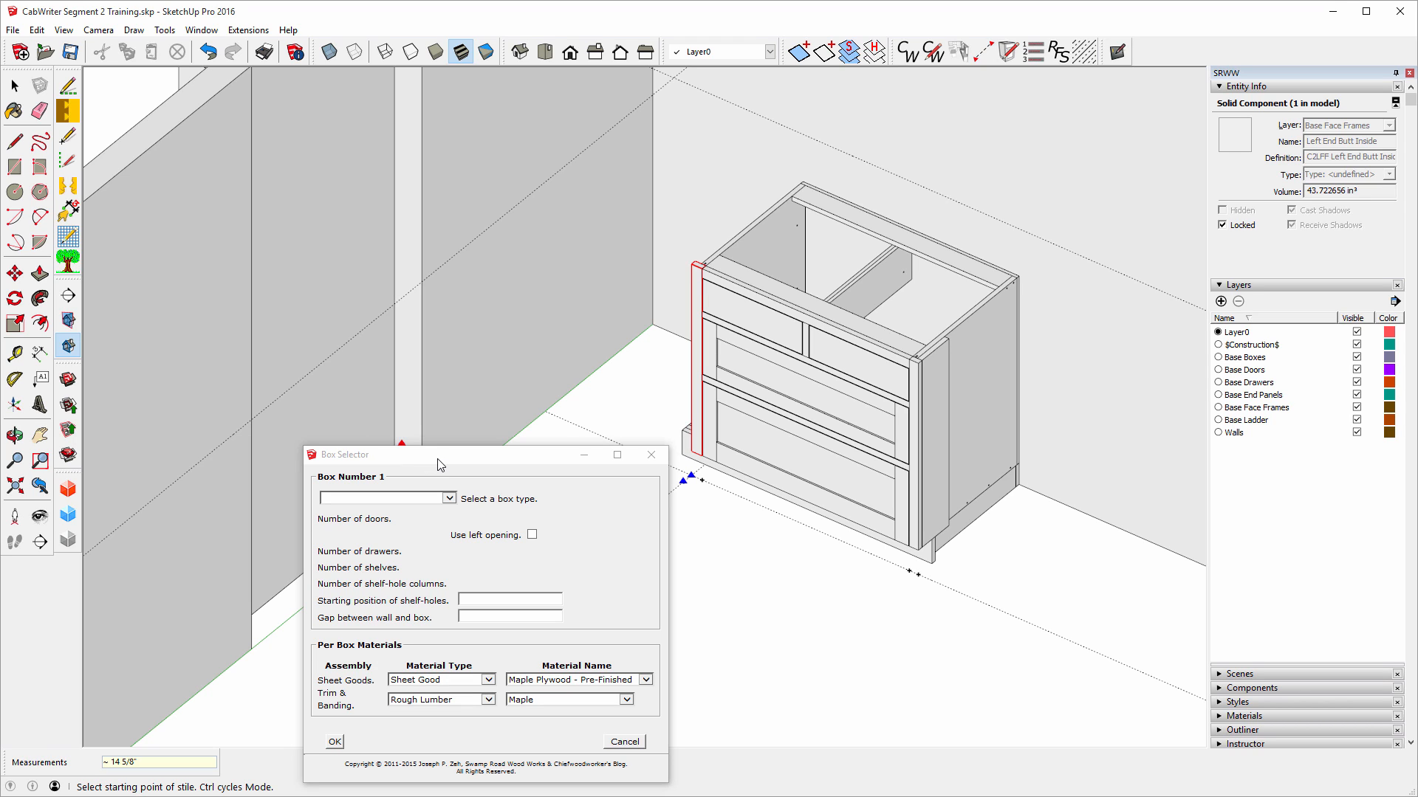
click(449, 499)
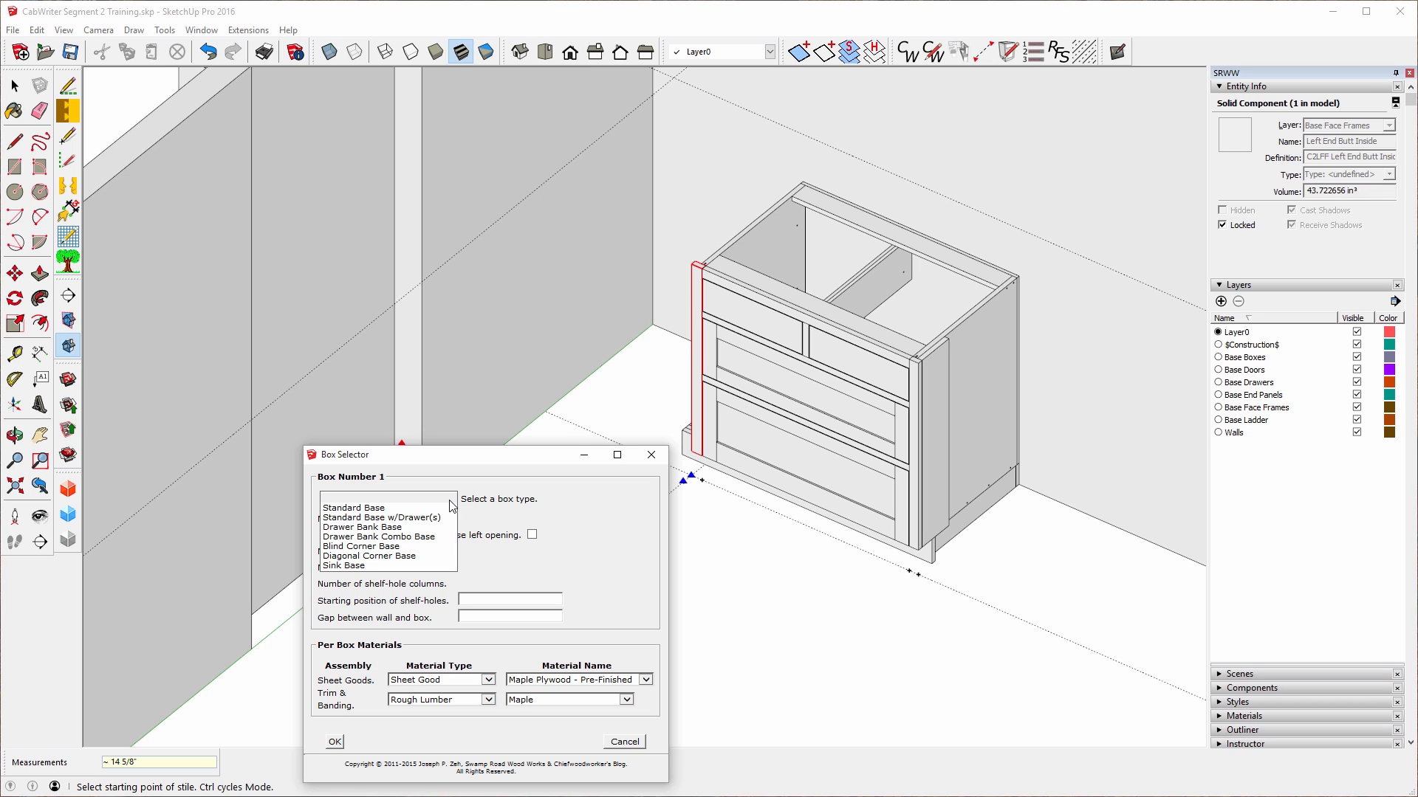
click(426, 519)
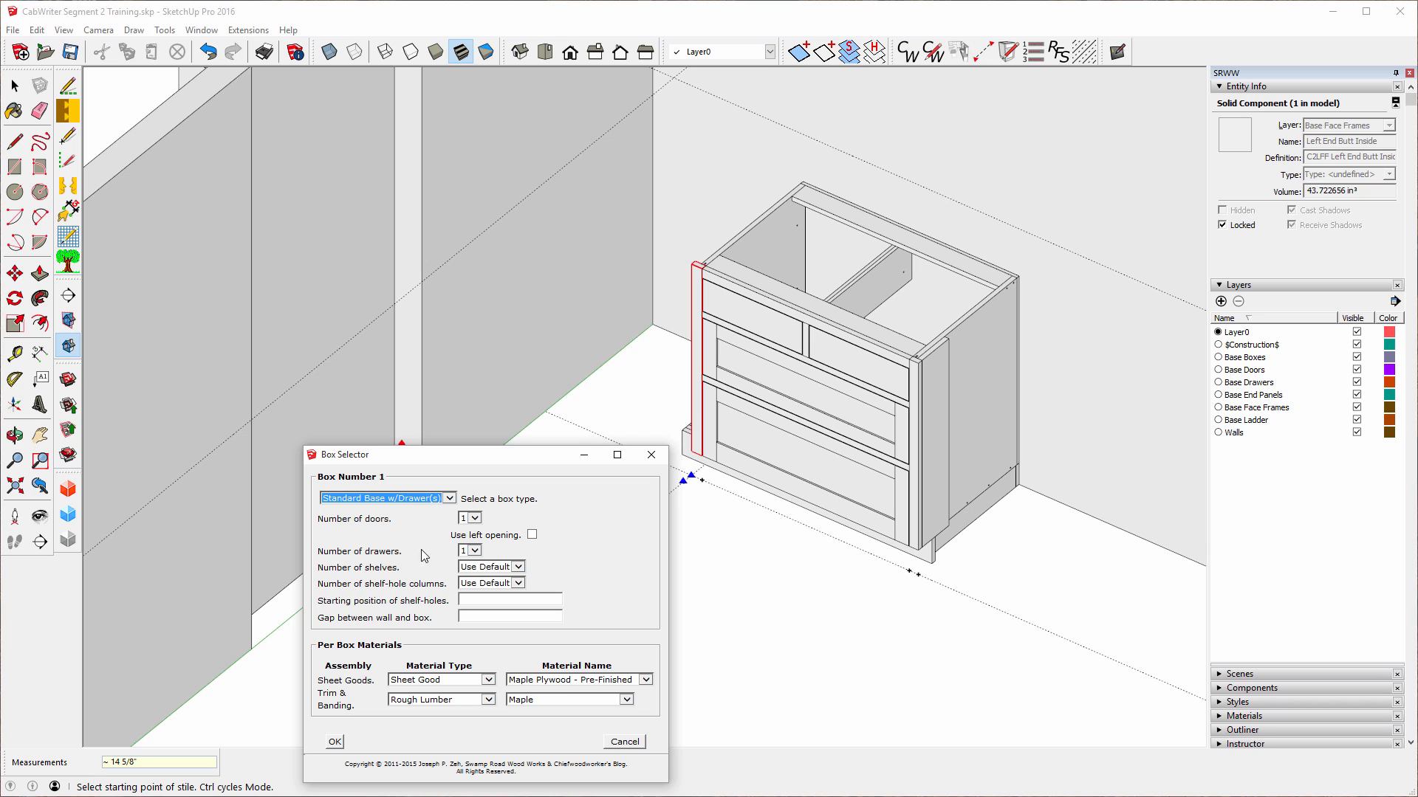
click(335, 743)
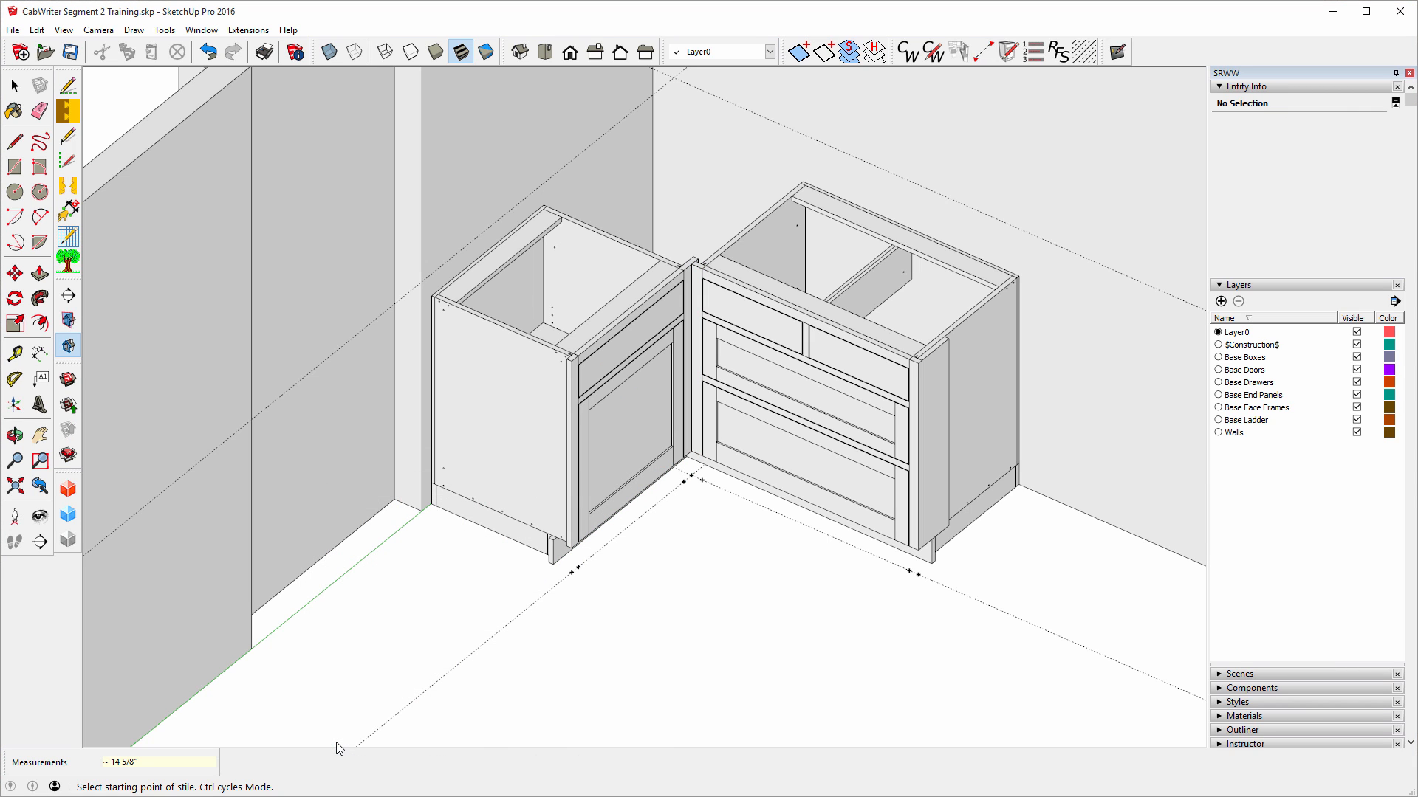
click(14, 87)
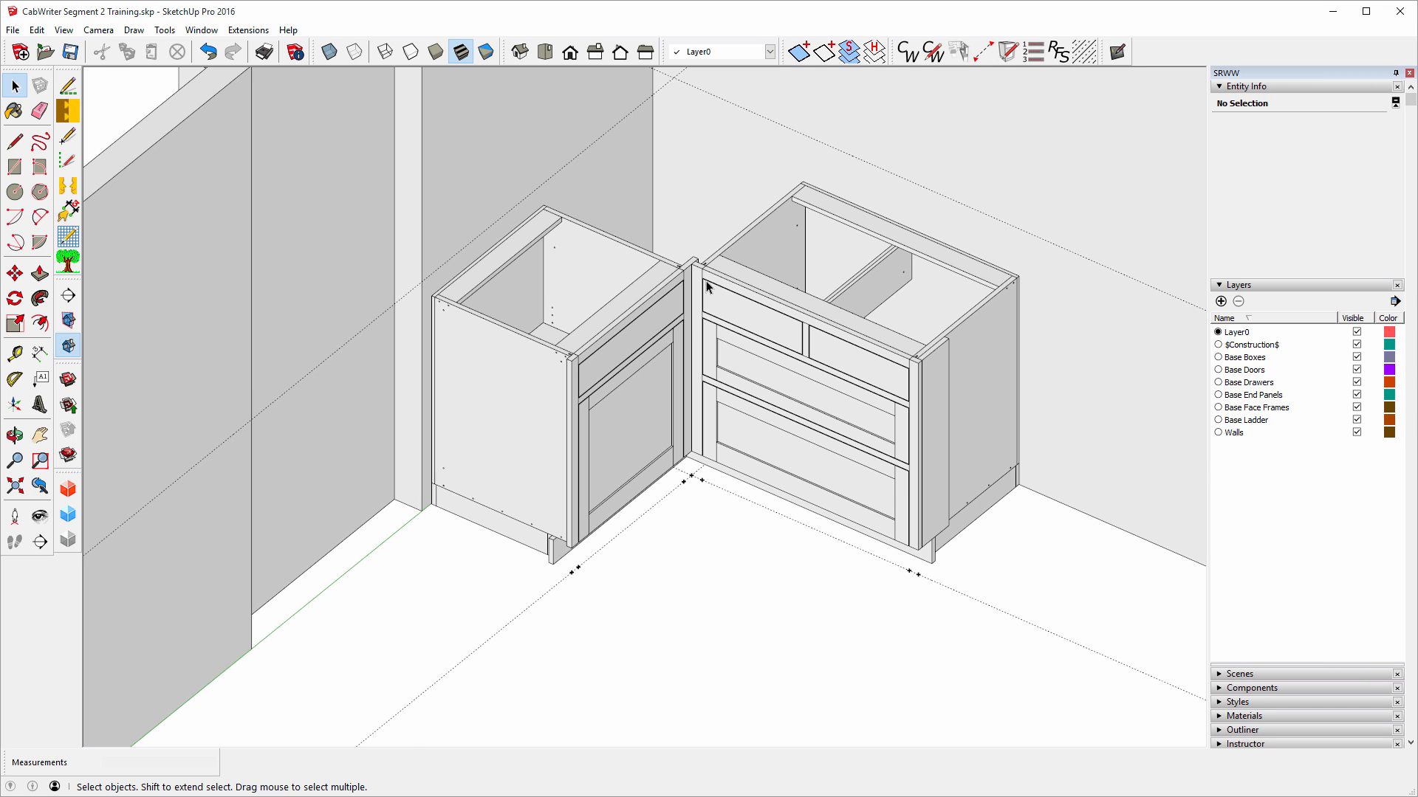
Zoom in and measure the 1 3/4" offset across the shared corner post top.
scroll(694, 291, up, 8)
scroll(692, 299, up, 1)
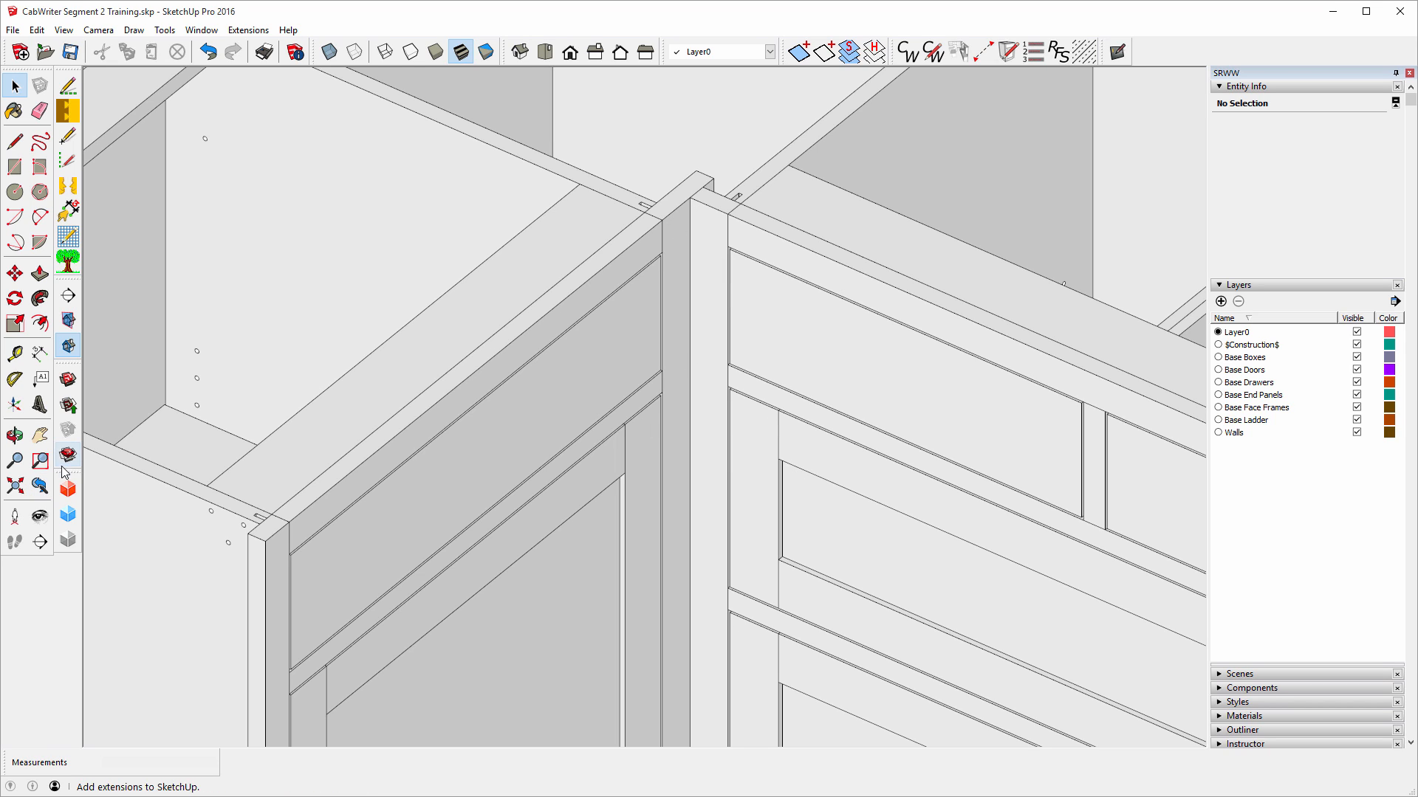
click(15, 354)
click(691, 195)
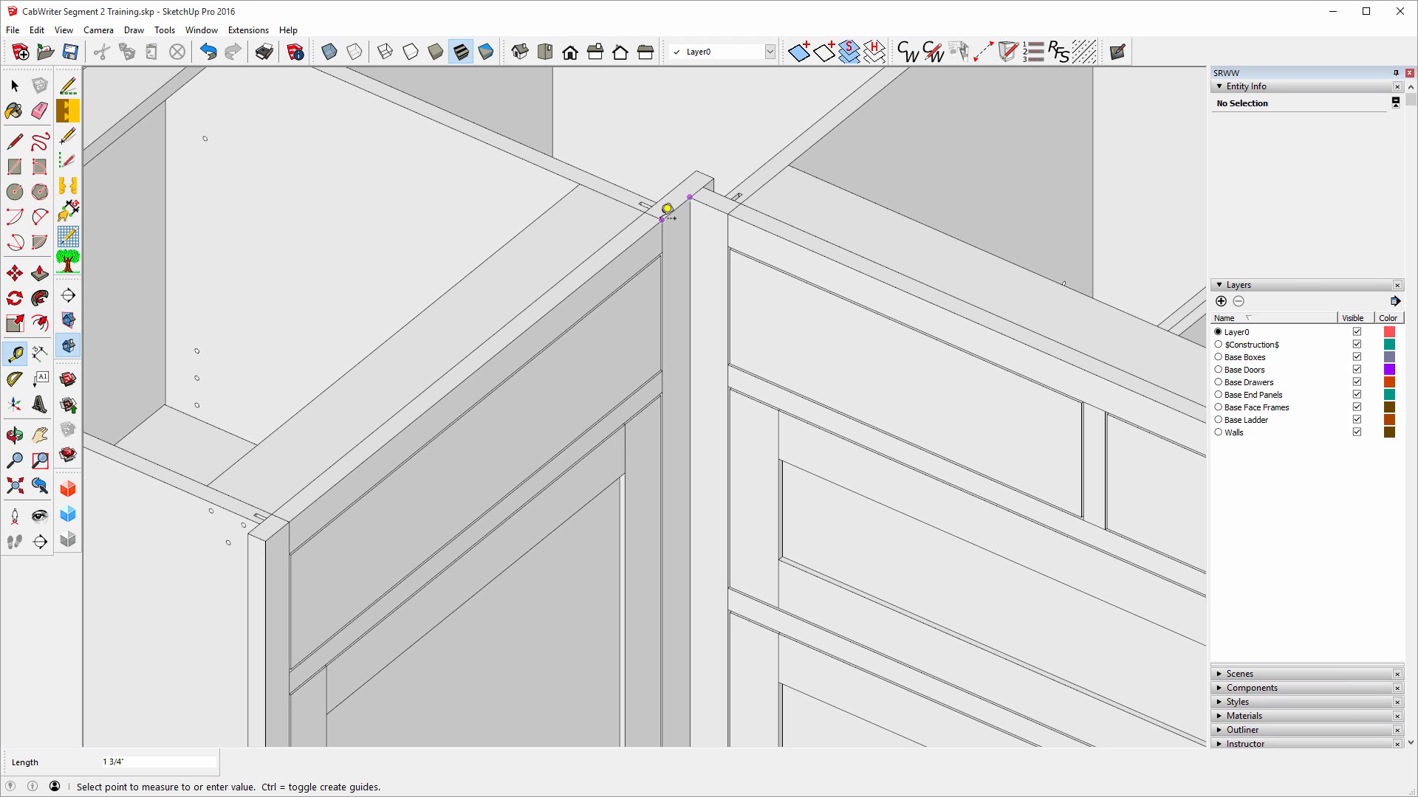
click(662, 219)
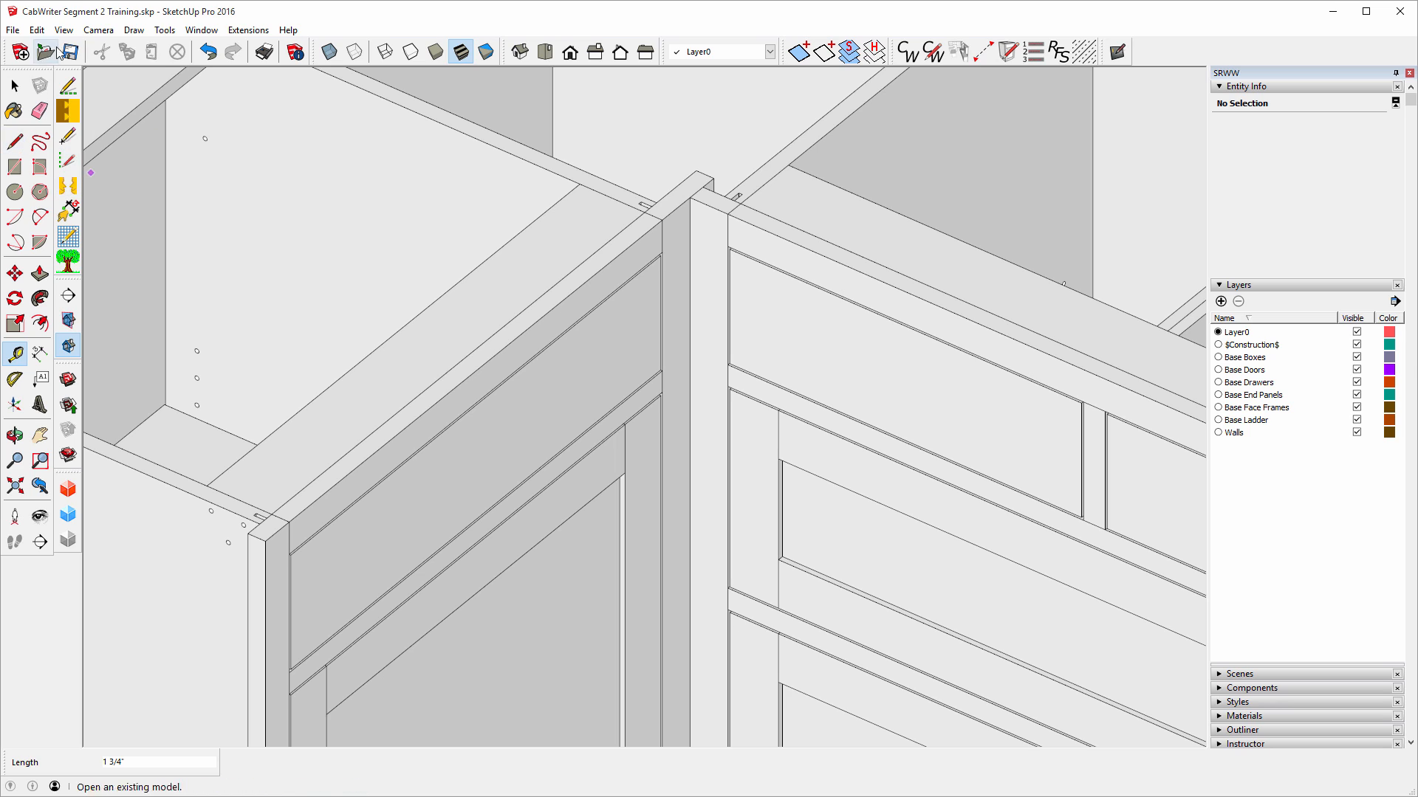
click(15, 87)
Return to the Select tool and zoom out to see the whole L-shaped layout.
click(16, 87)
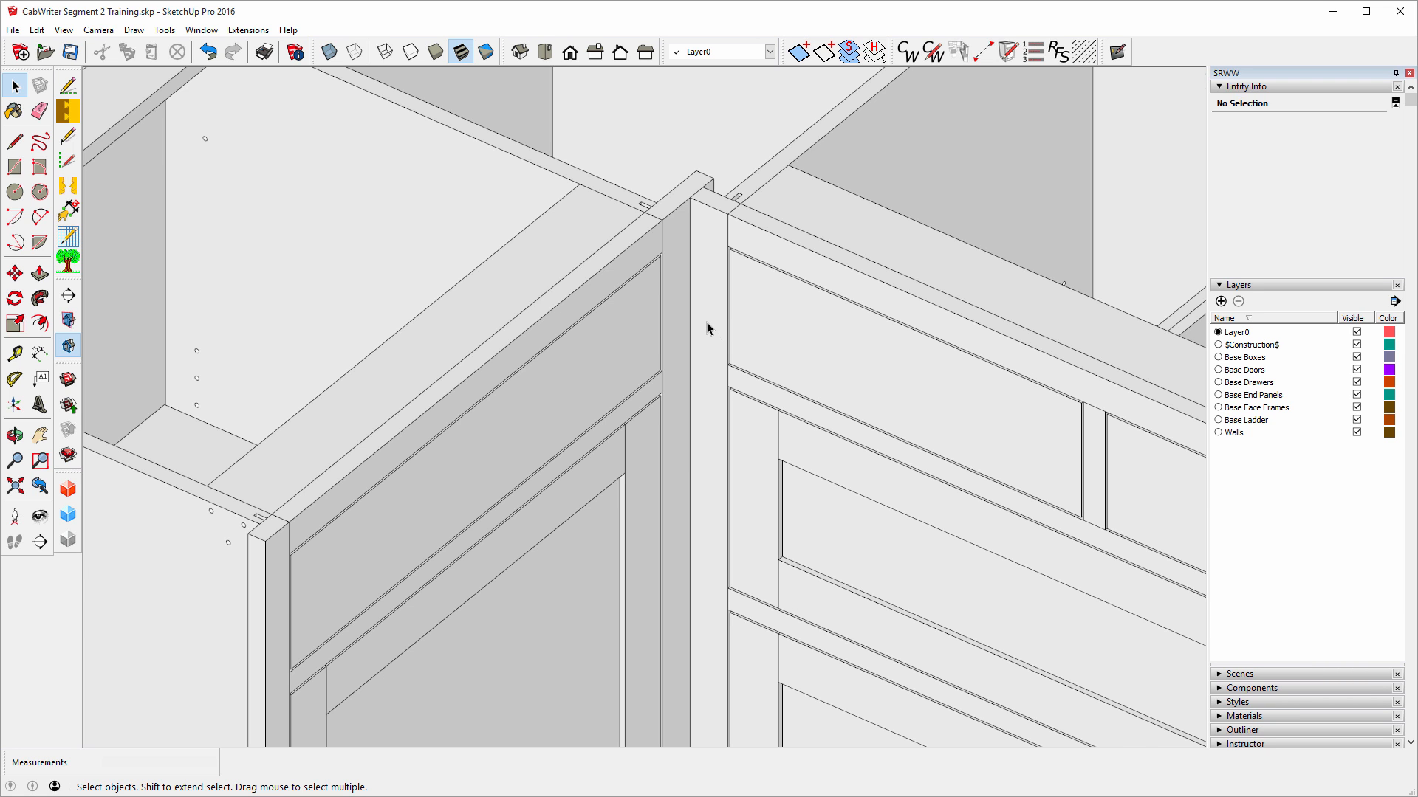
scroll(706, 321, down, 8)
scroll(688, 307, down, 6)
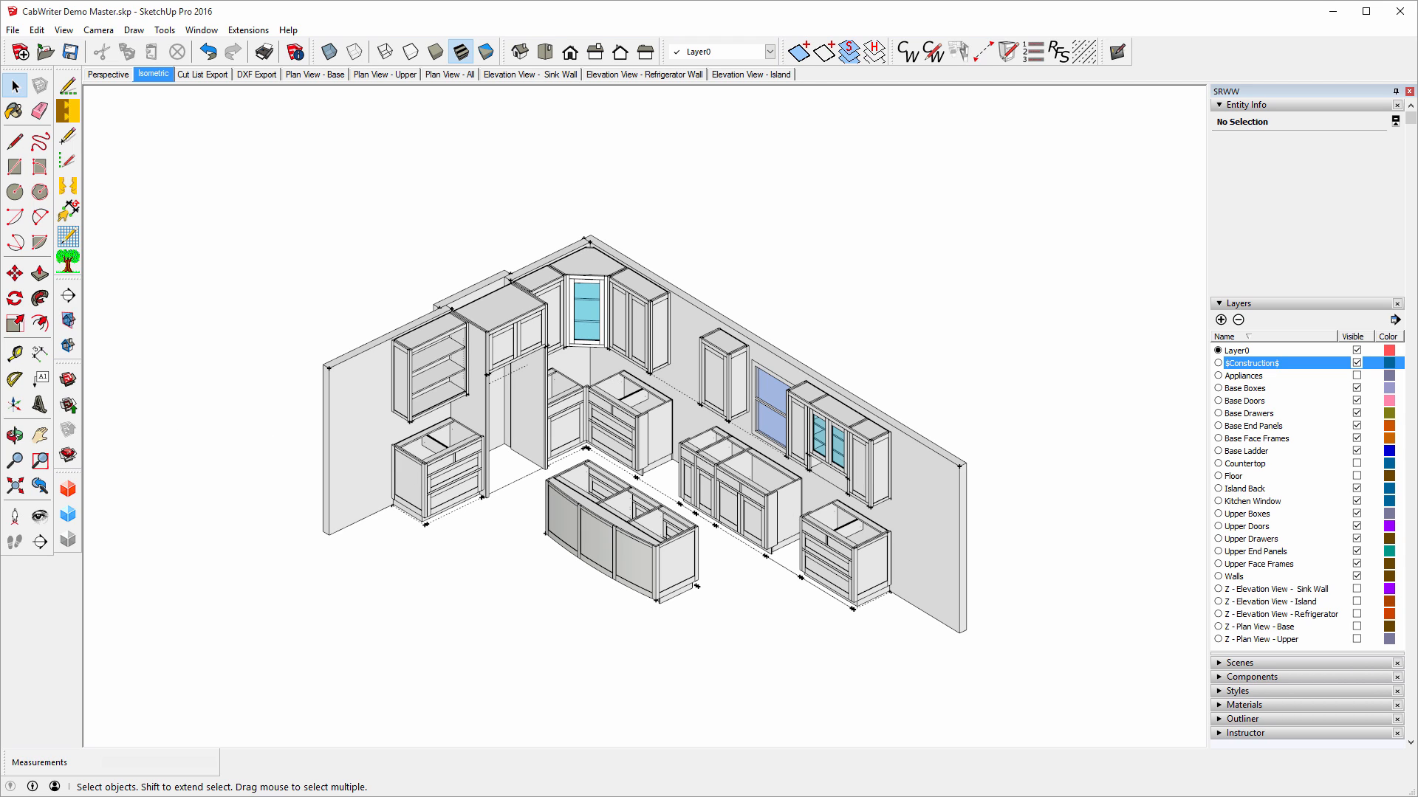
Measure 104 9/16" from the left cabinet's bottom corner to the corner cabinet's front corner.
click(15, 354)
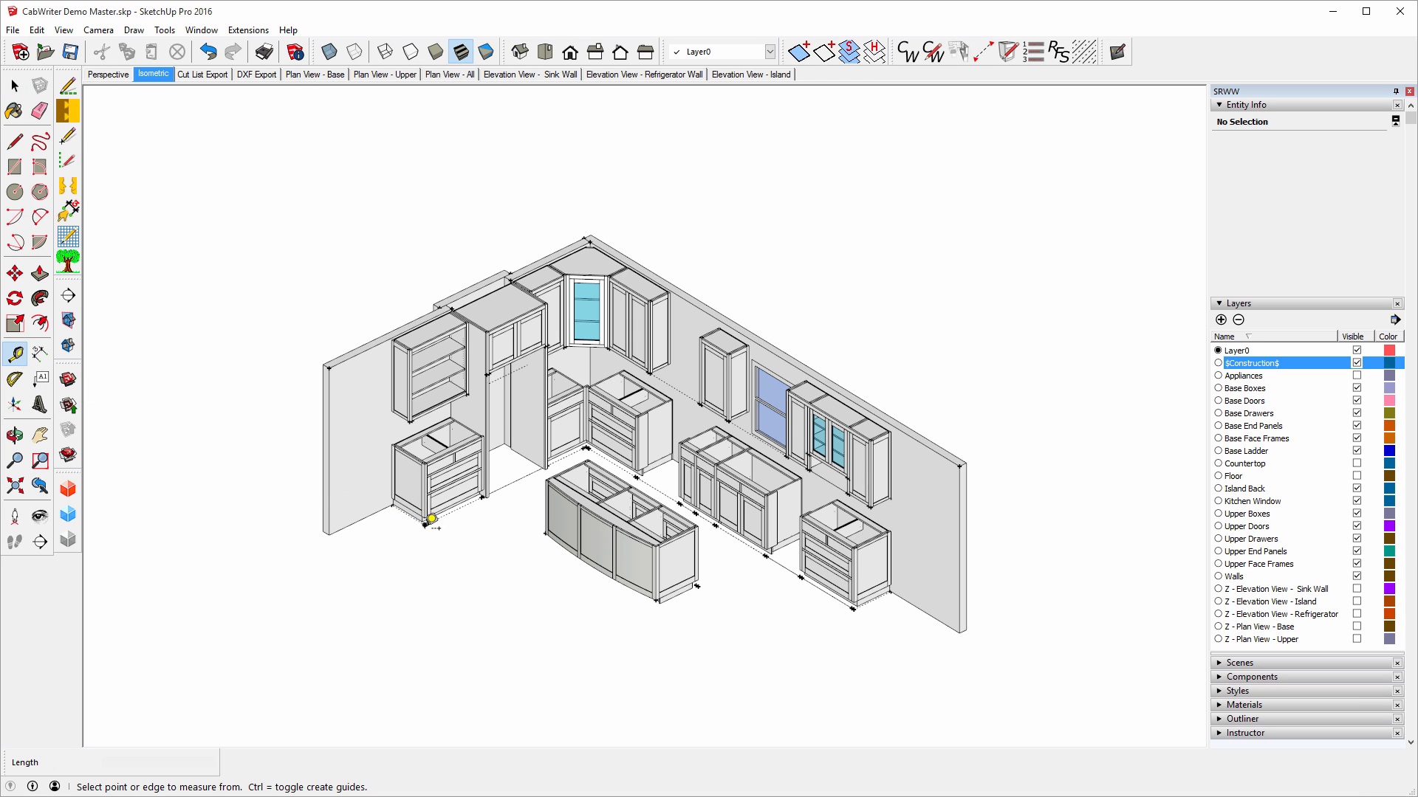
click(432, 517)
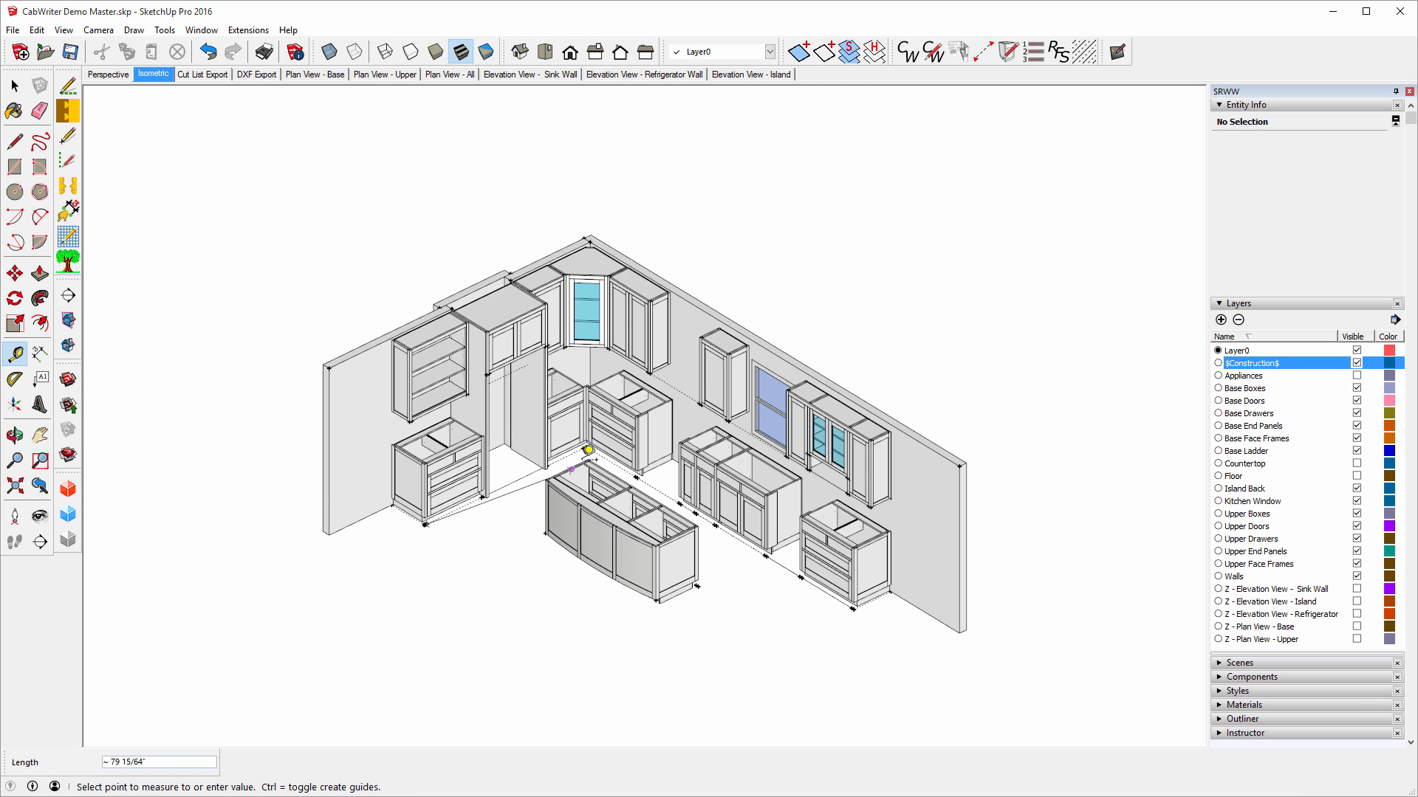
scroll(603, 443, up, 5)
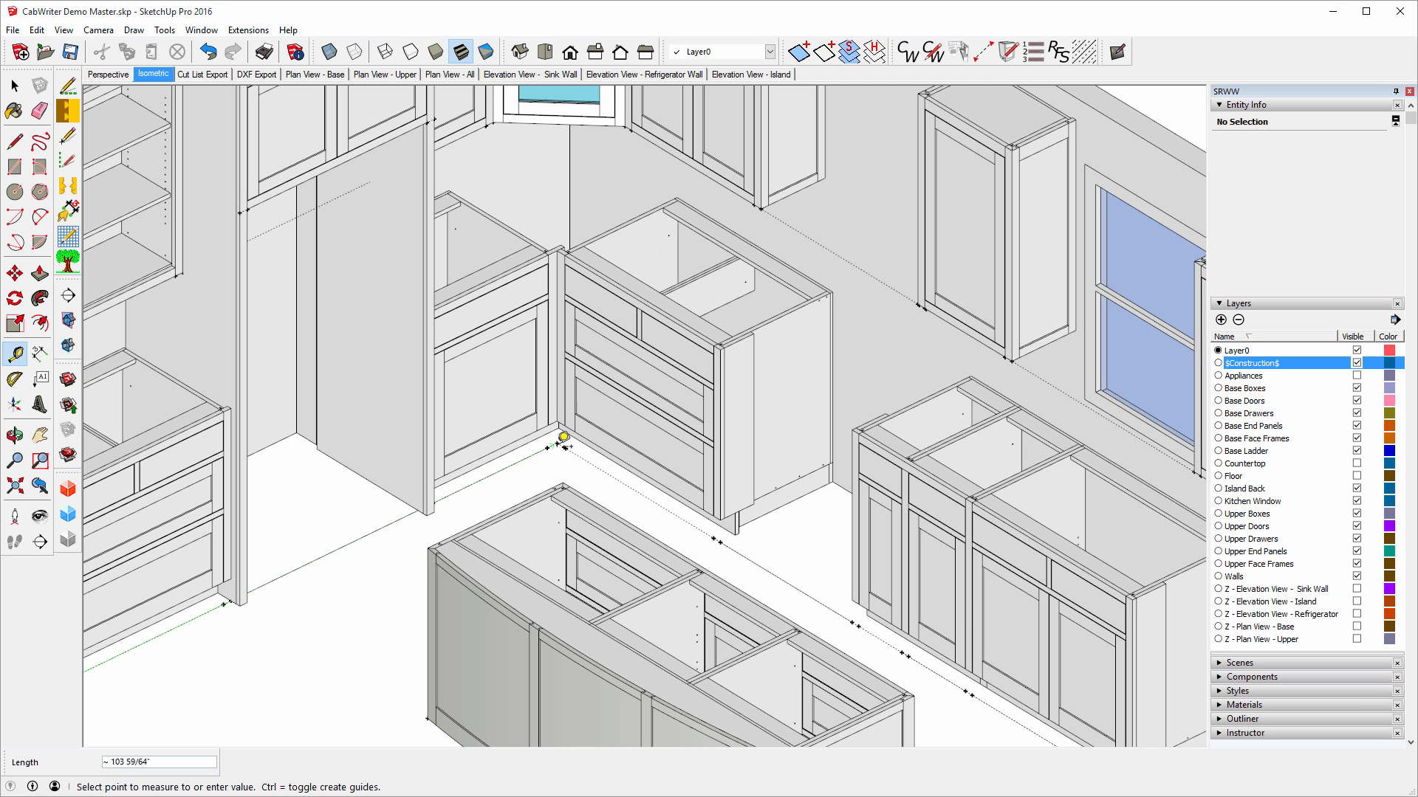
scroll(700, 414, down, 6)
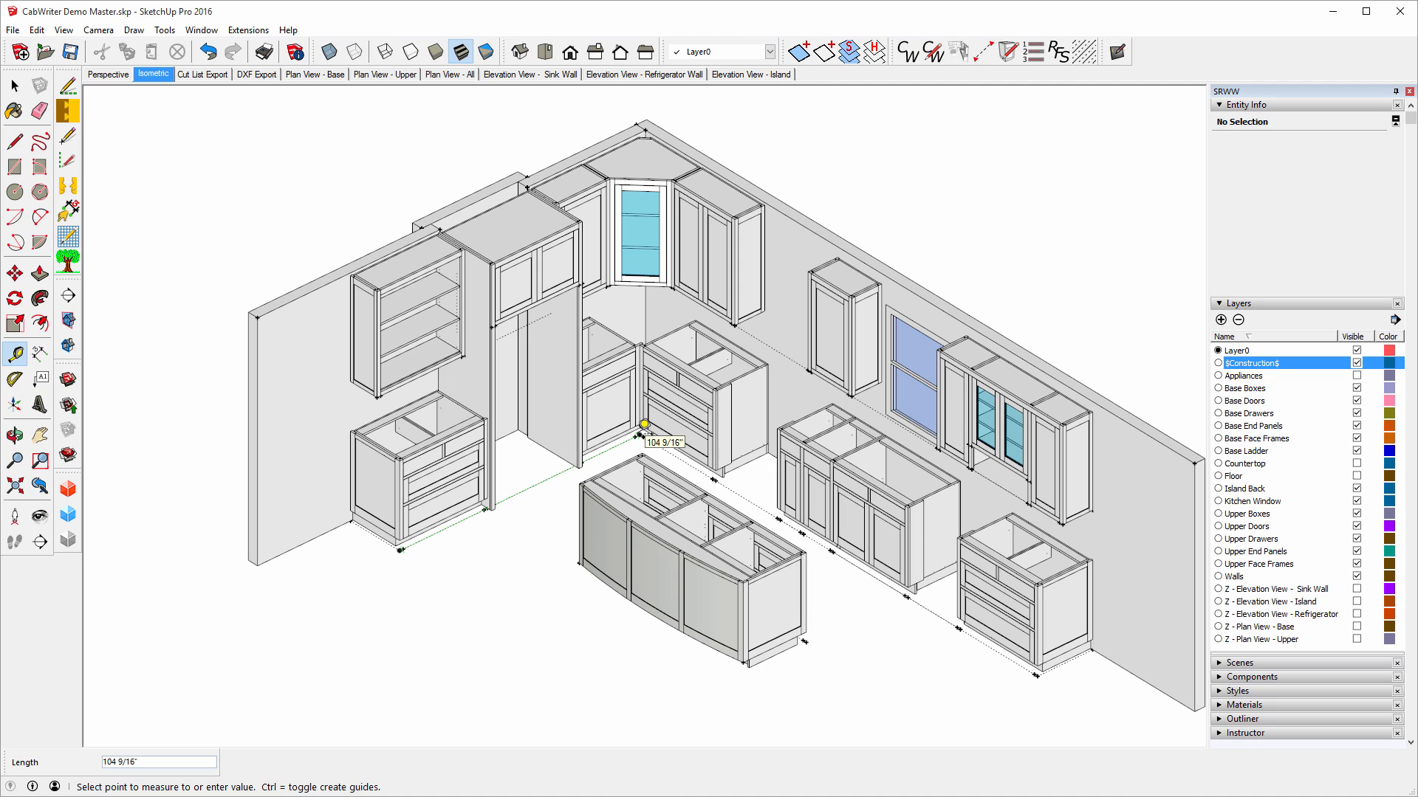
click(644, 424)
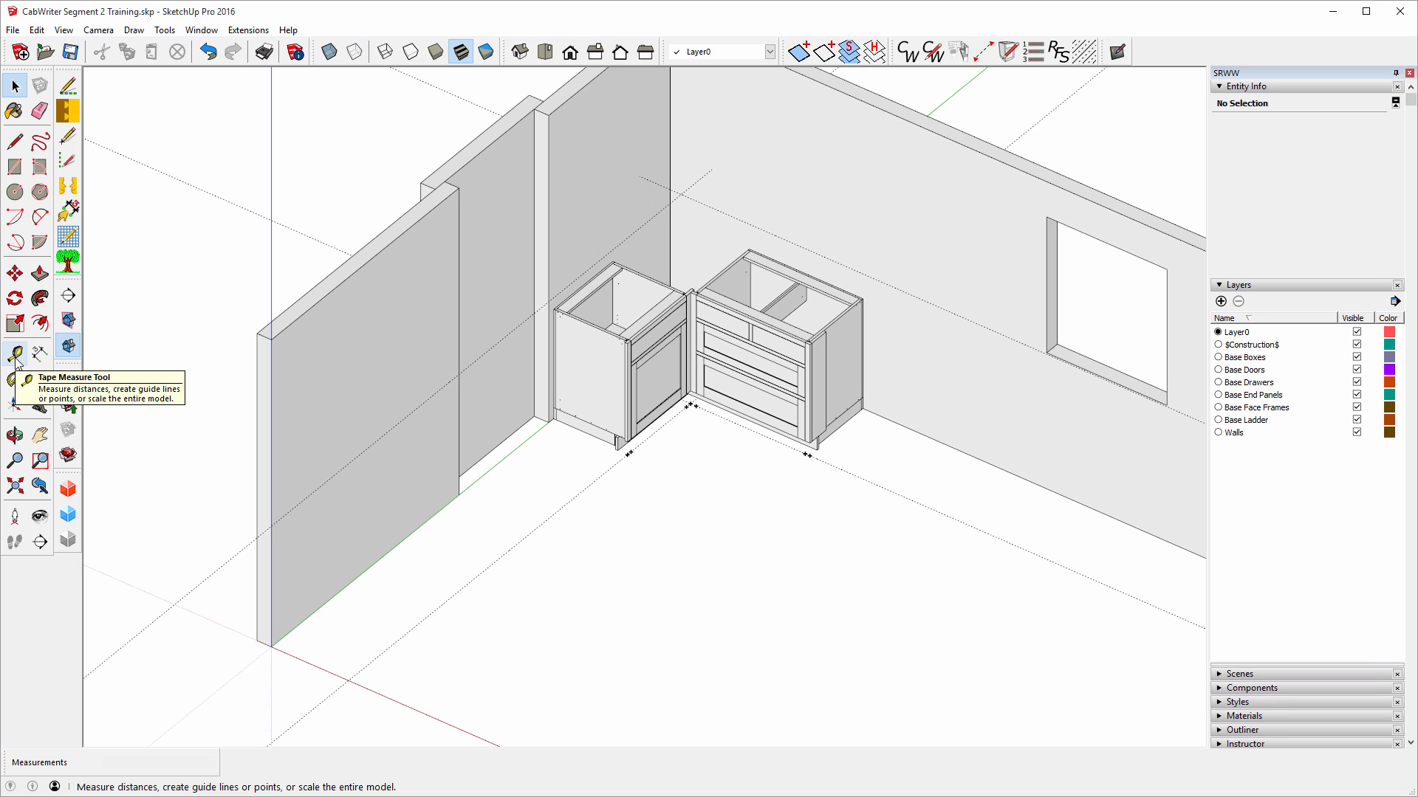
Start a story-stick stile 104 9/16" along the side wall from the corner cabinet's corner.
click(985, 56)
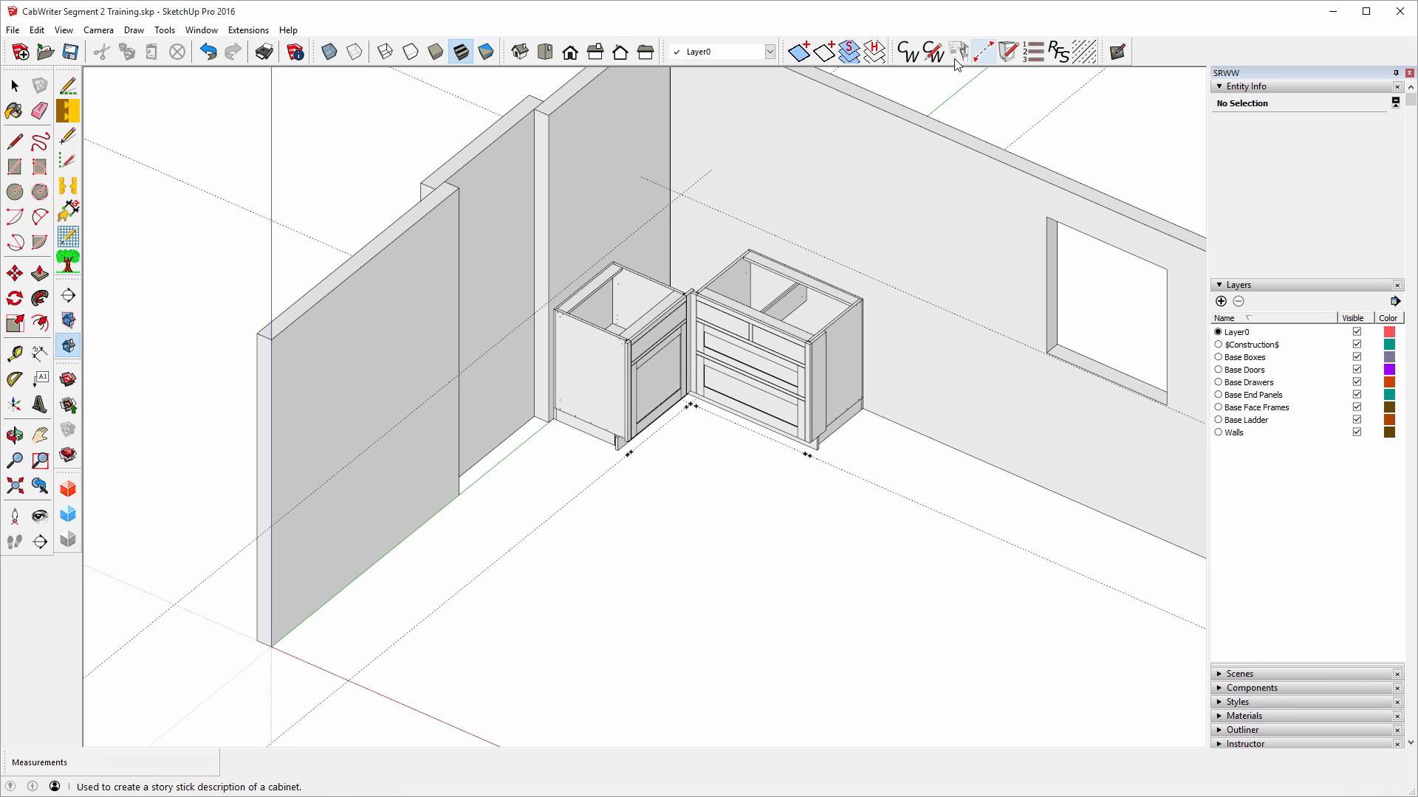
click(689, 405)
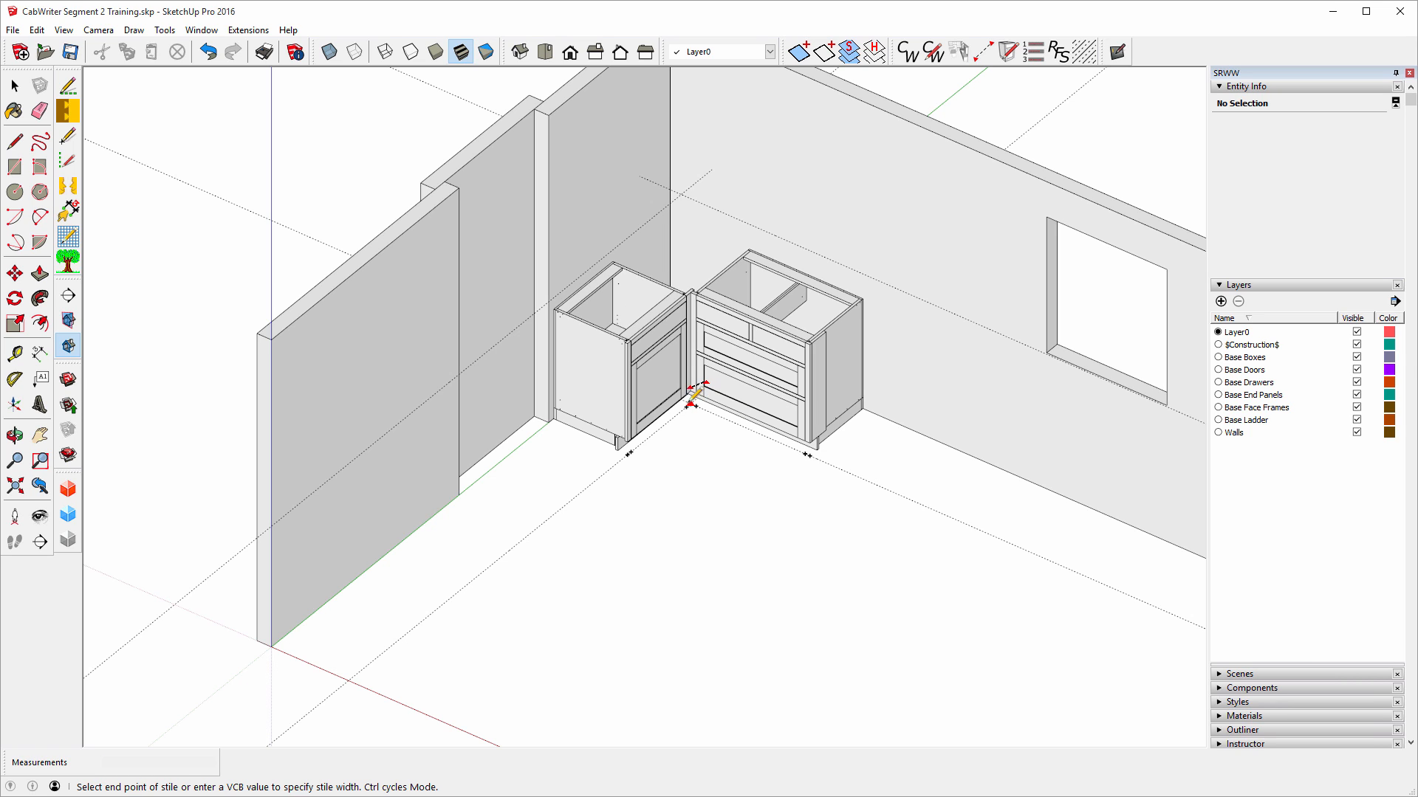
click(403, 633)
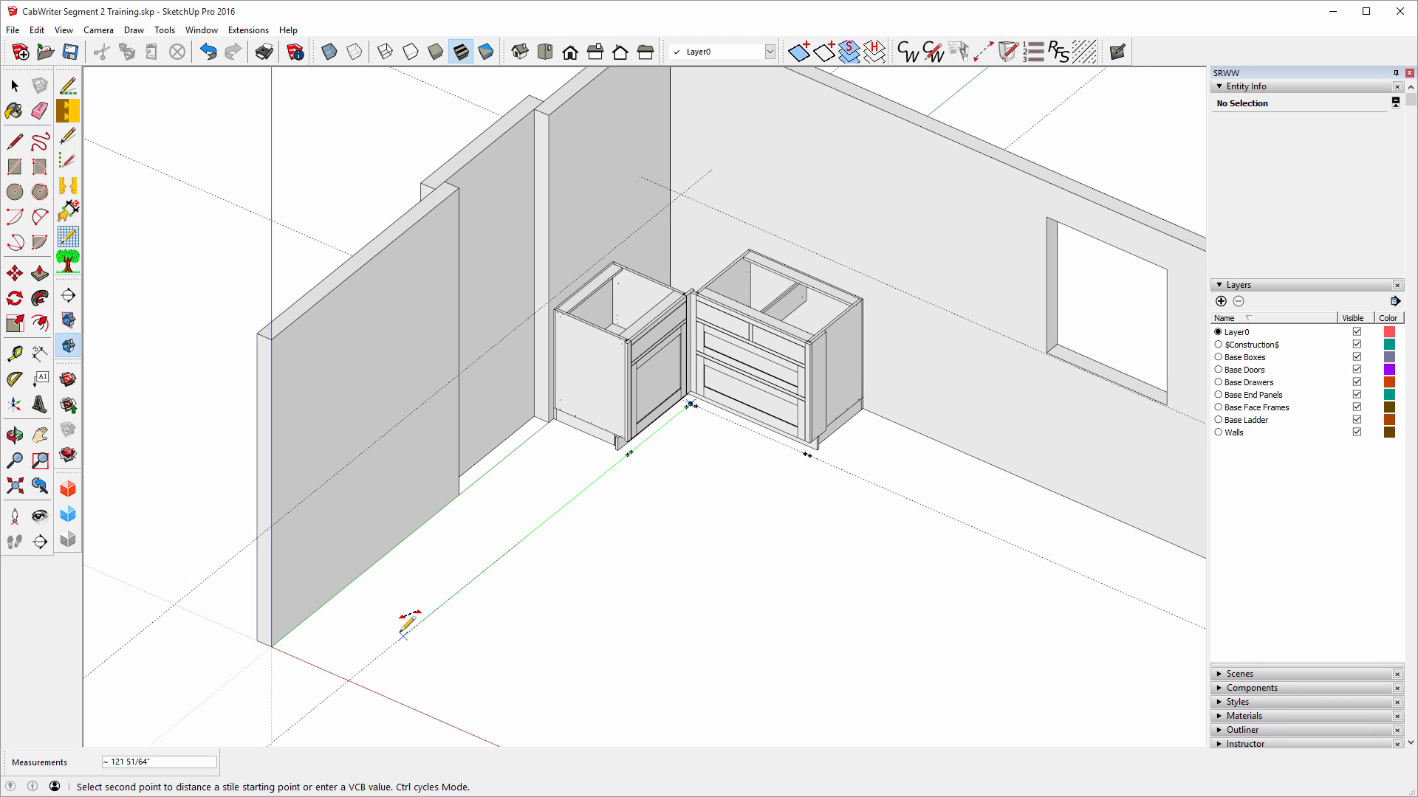
text(104 9/16)
key(Return)
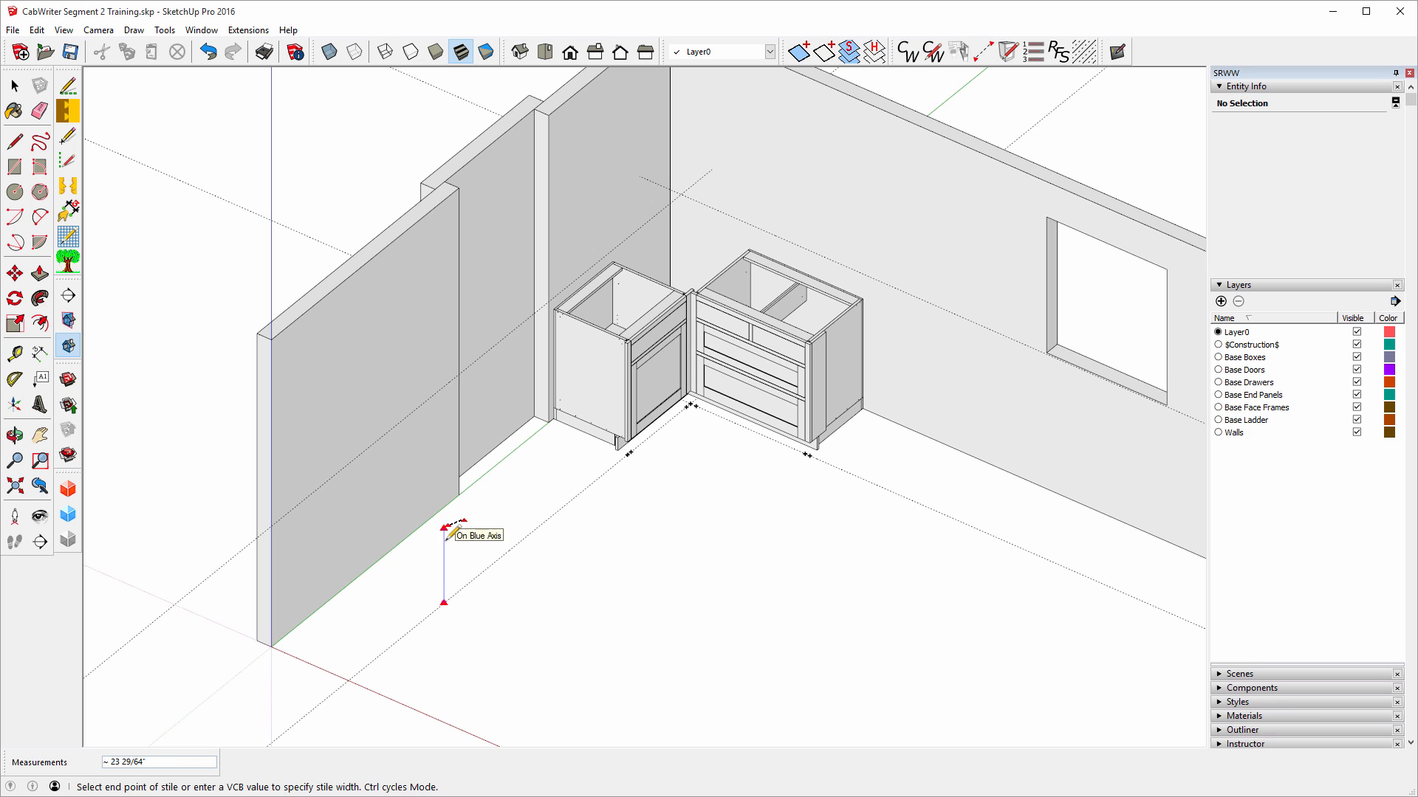
click(488, 566)
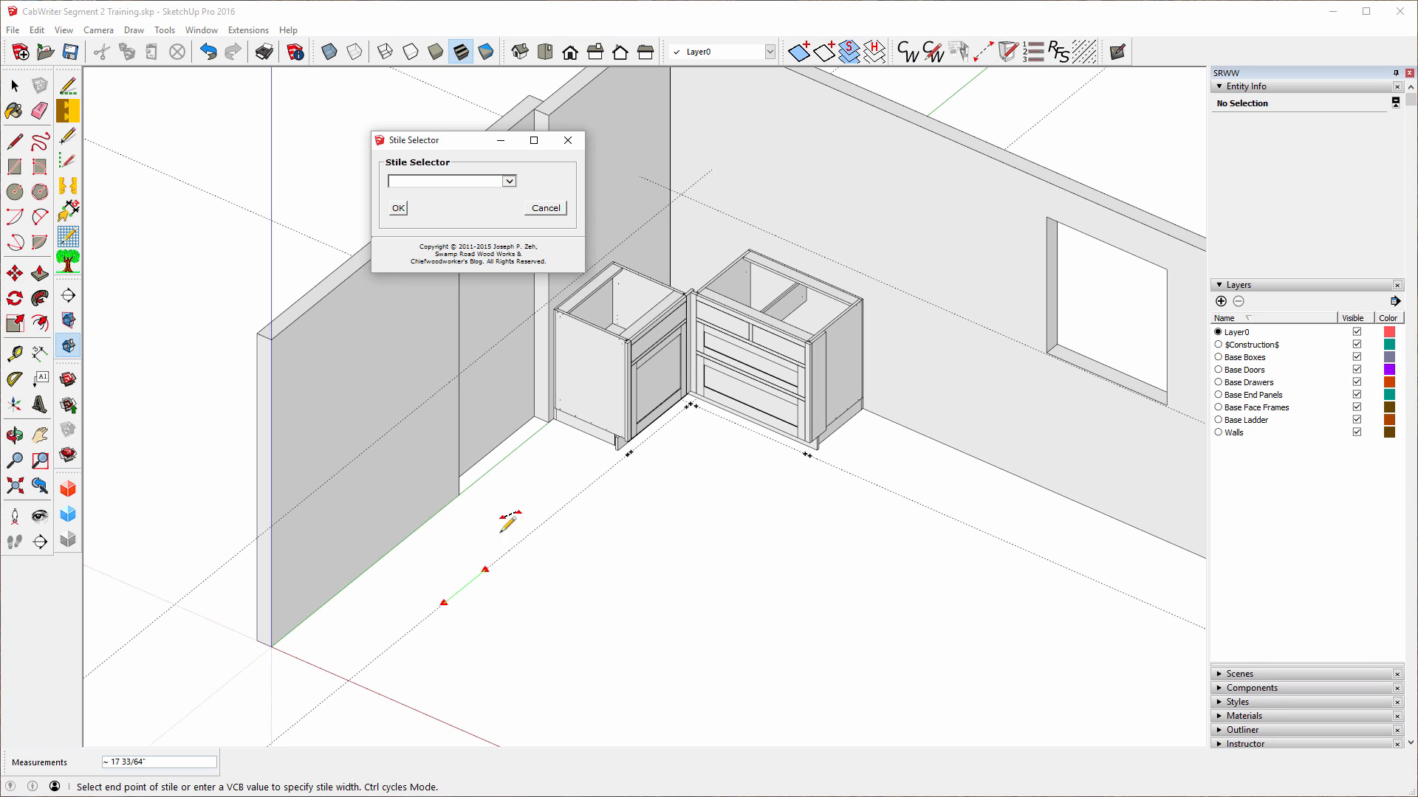
Set the new stile's type to Left End Panel, clearing the missing-type warning.
click(405, 213)
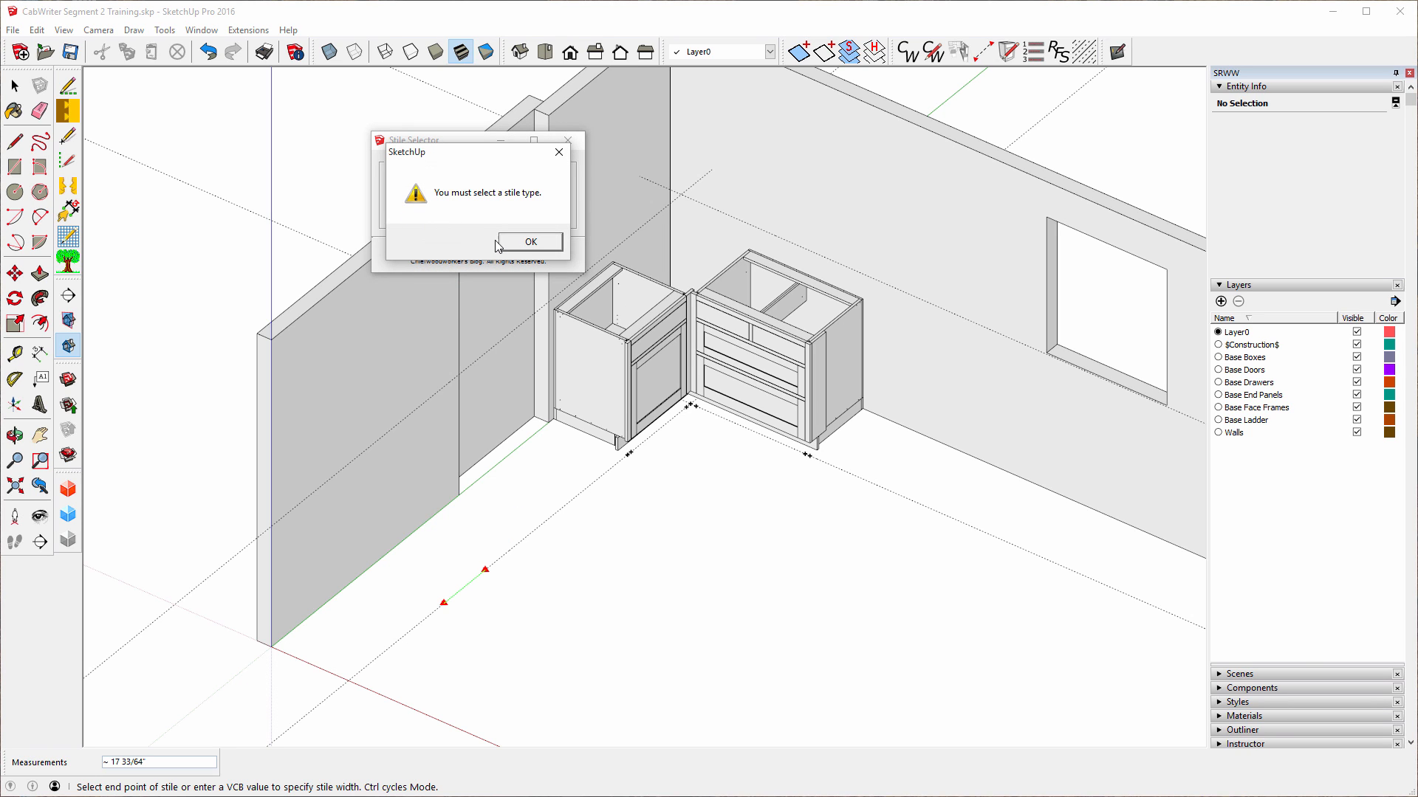
click(526, 243)
click(510, 181)
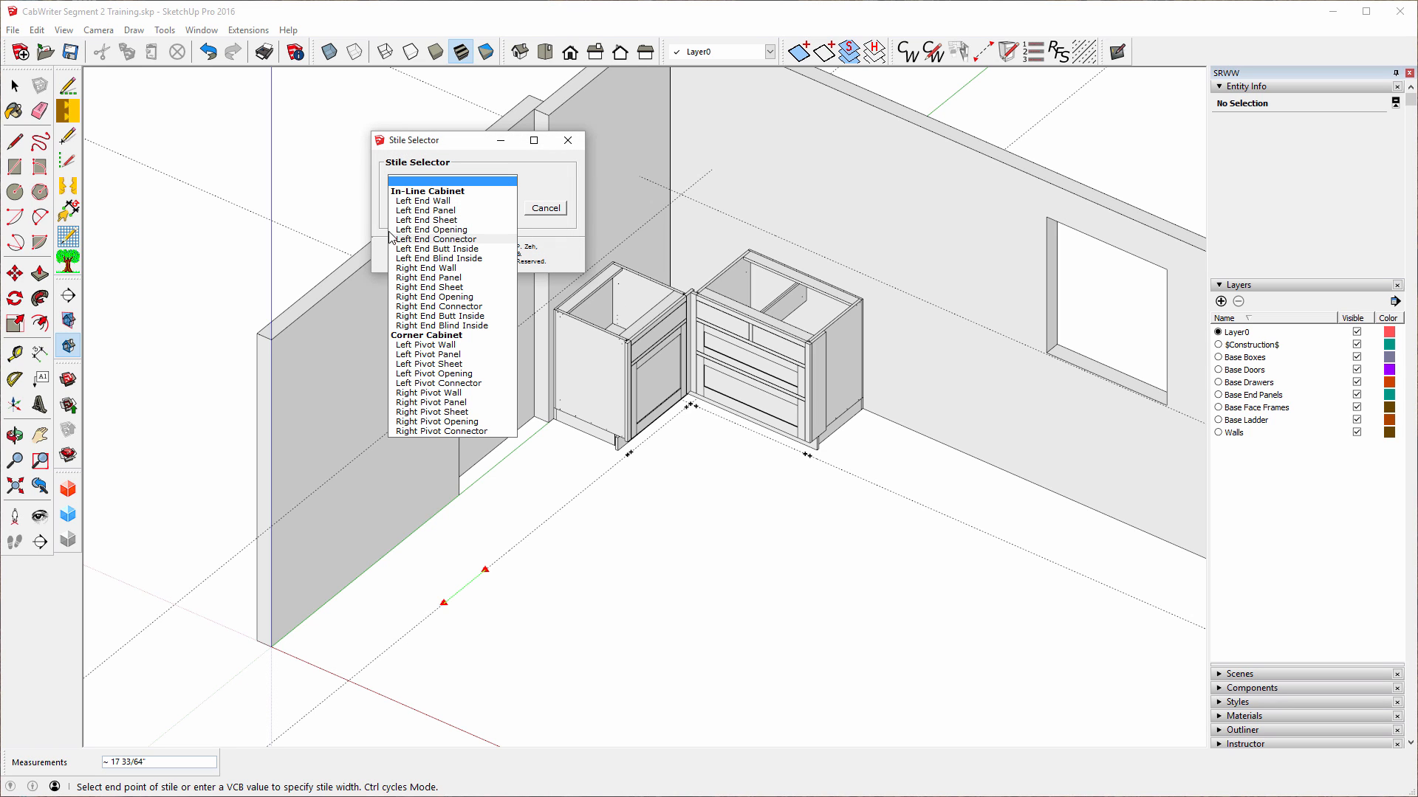
click(447, 213)
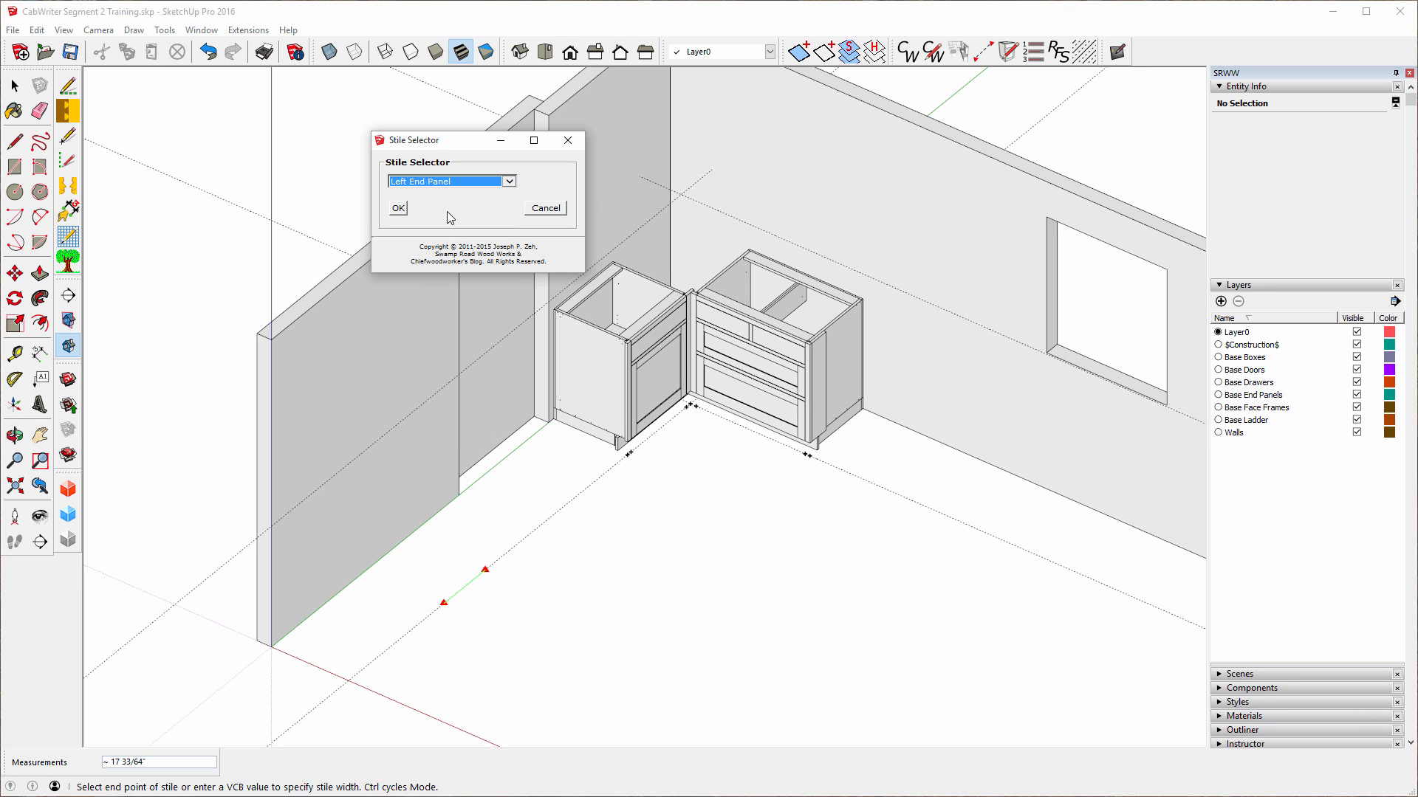
click(397, 209)
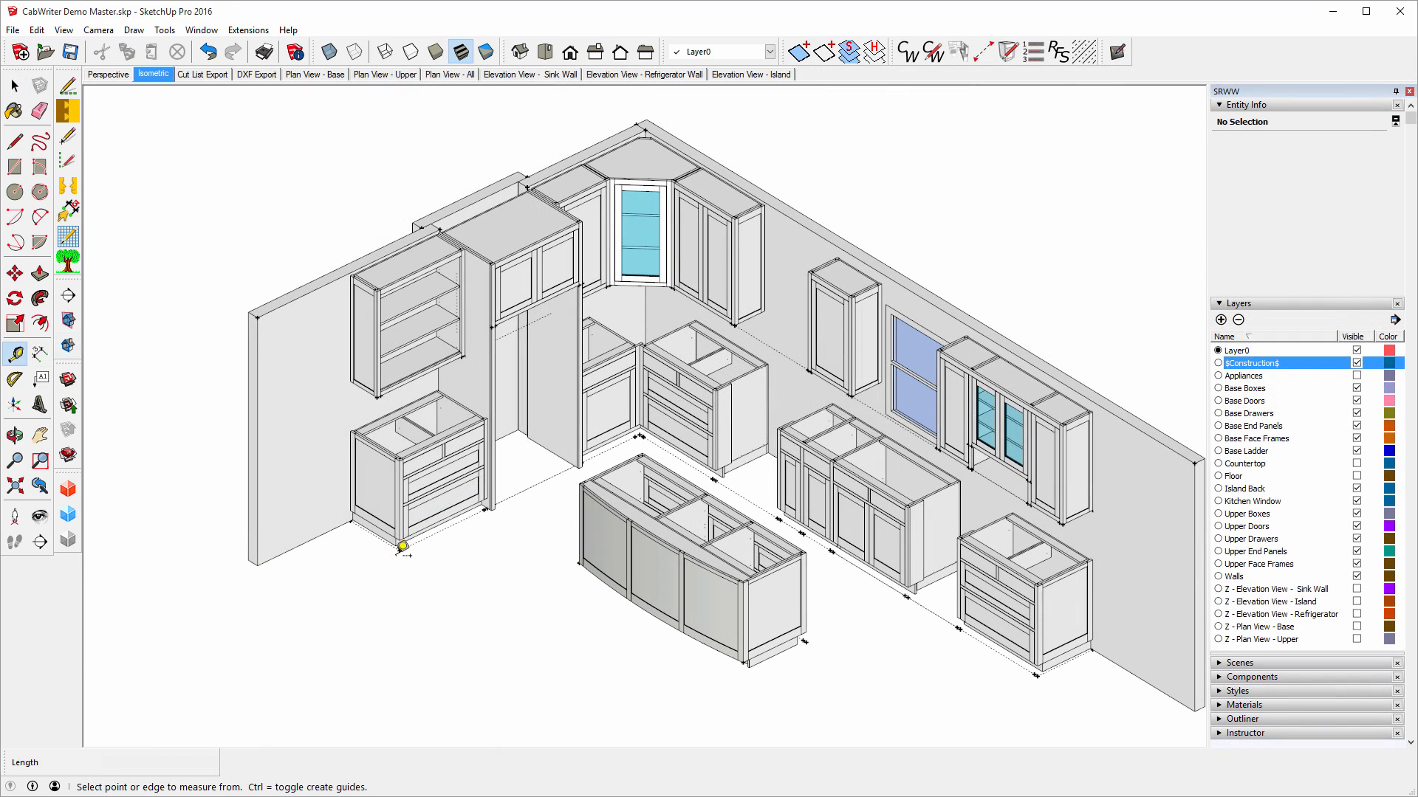
Measure the front of the demo kitchen's left base cabinet at 38 5/16".
click(406, 539)
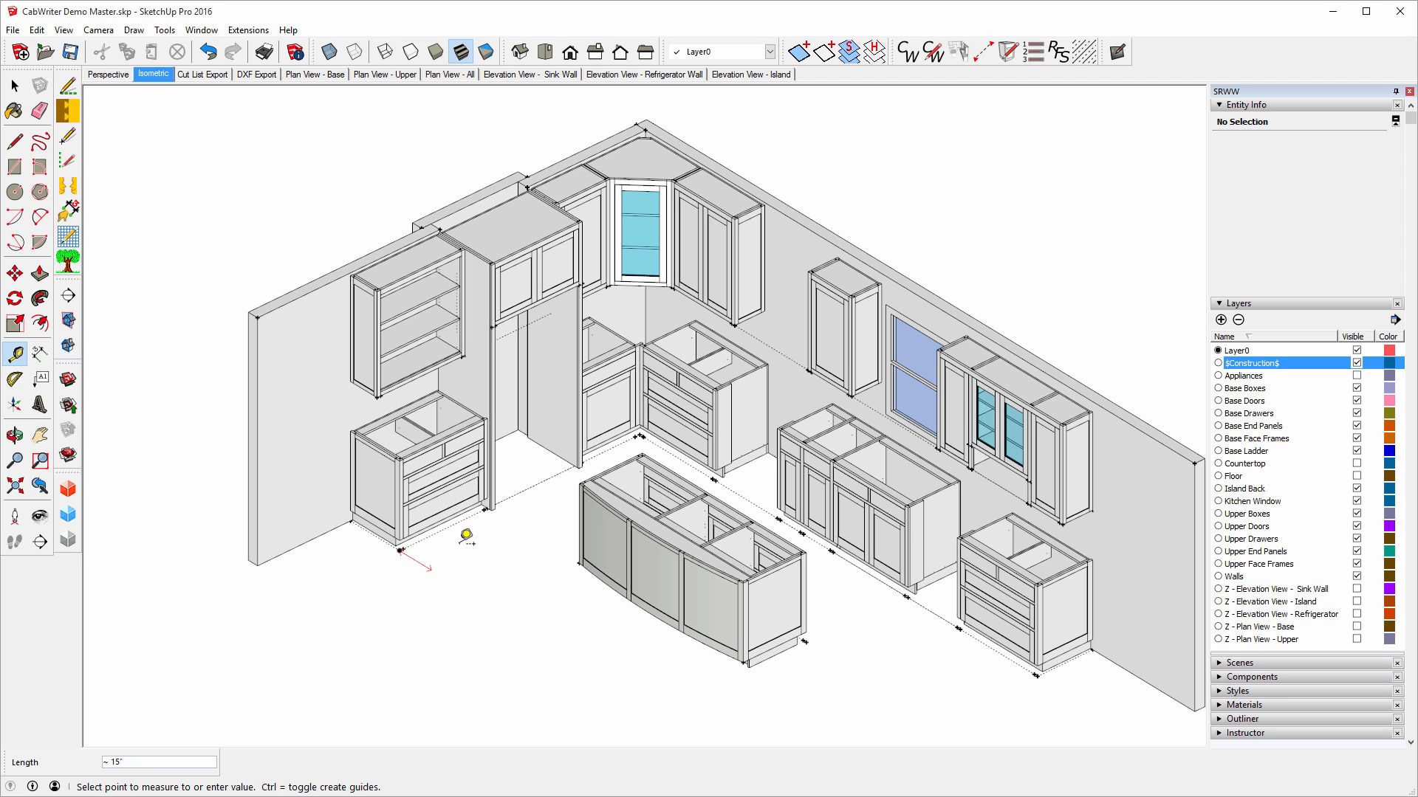
scroll(508, 504, up, 3)
scroll(508, 504, up, 2)
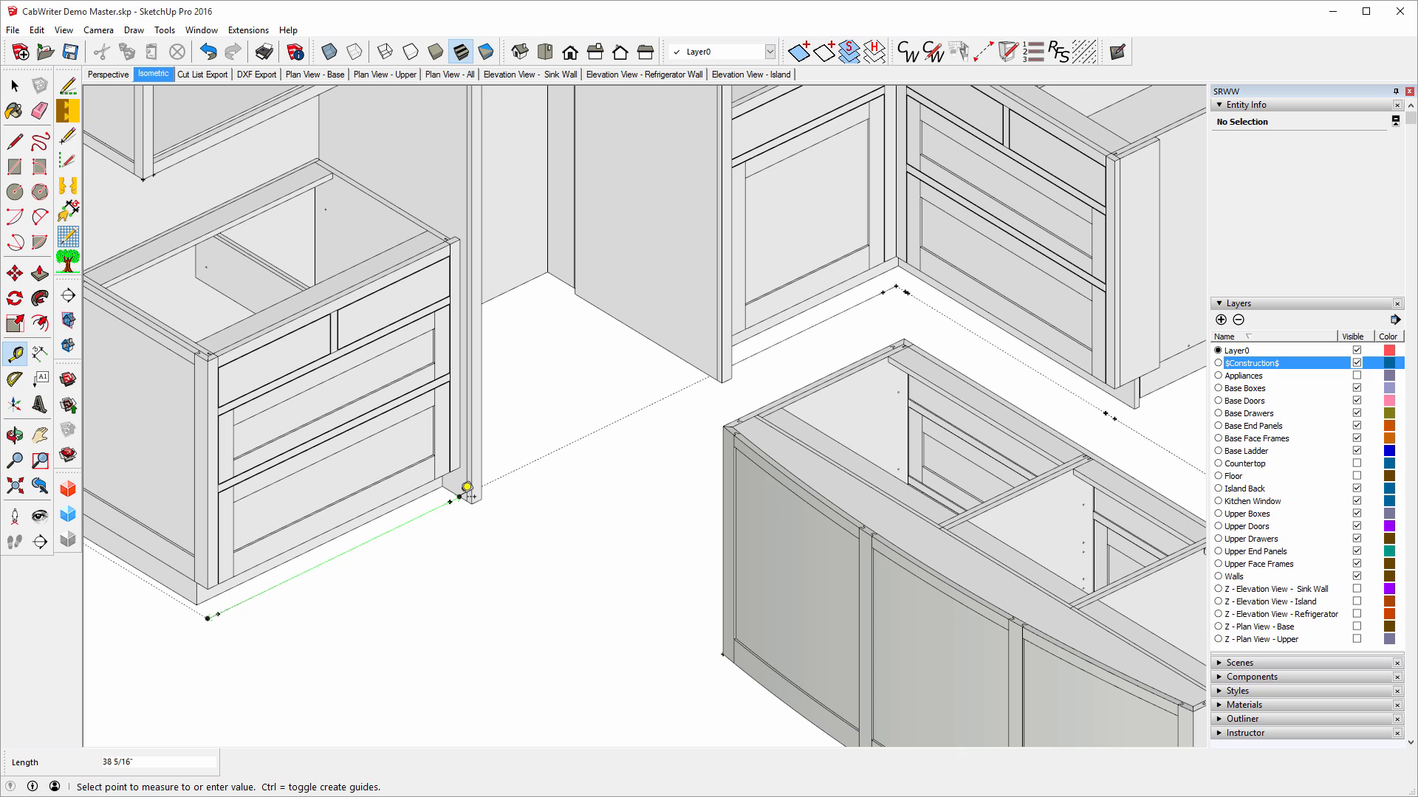
click(466, 487)
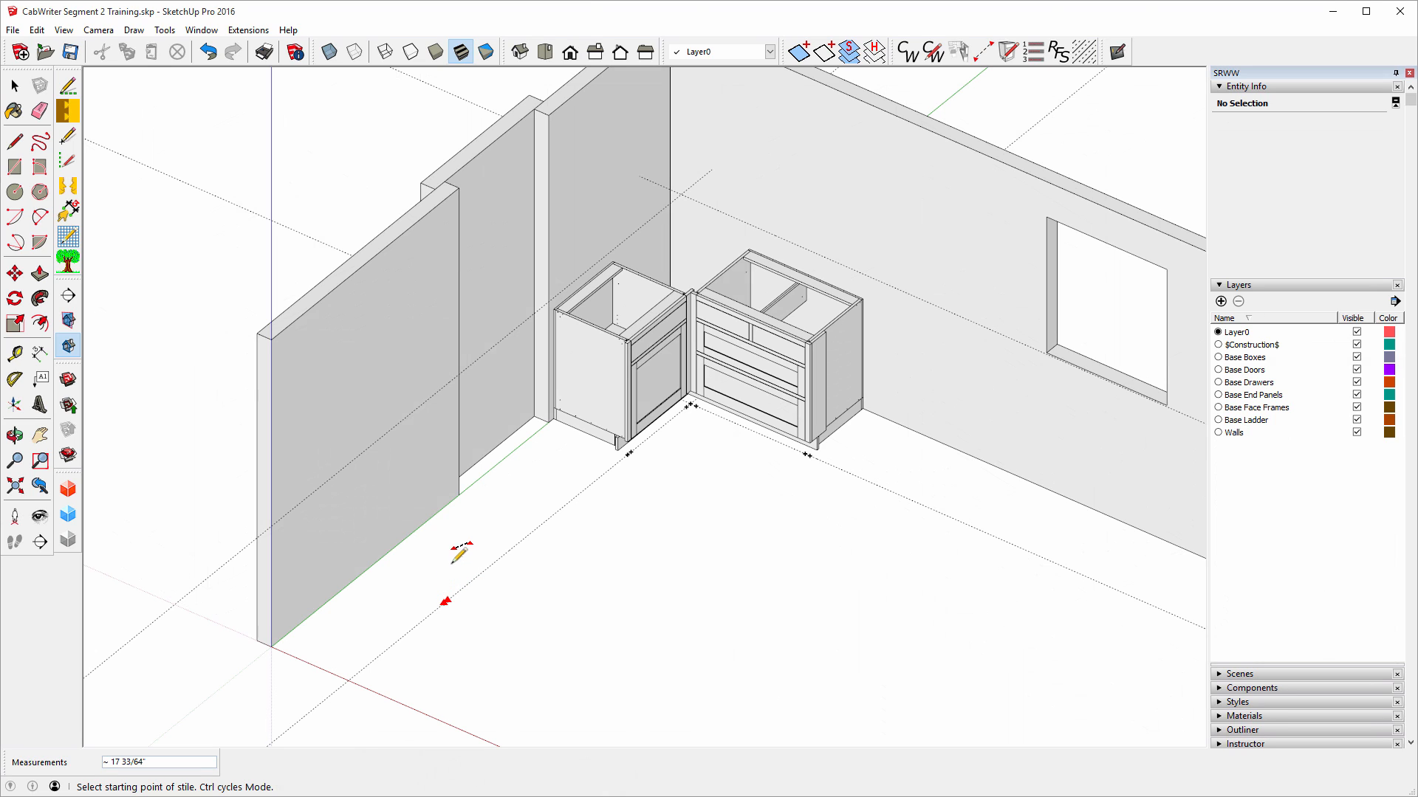
Place a second stile at a typed distance from the first stile's marker.
key(ctrl)
key(ctrl)
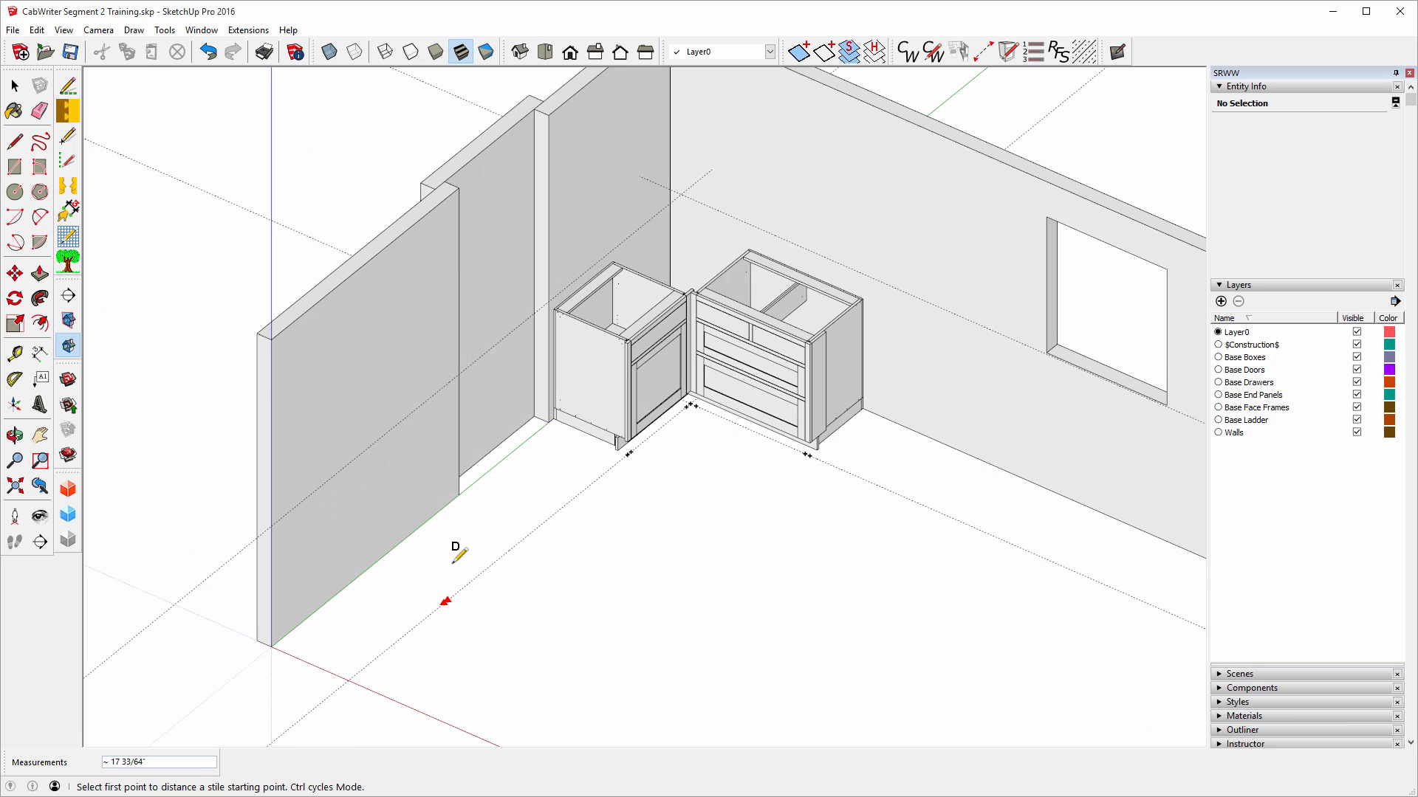
click(446, 602)
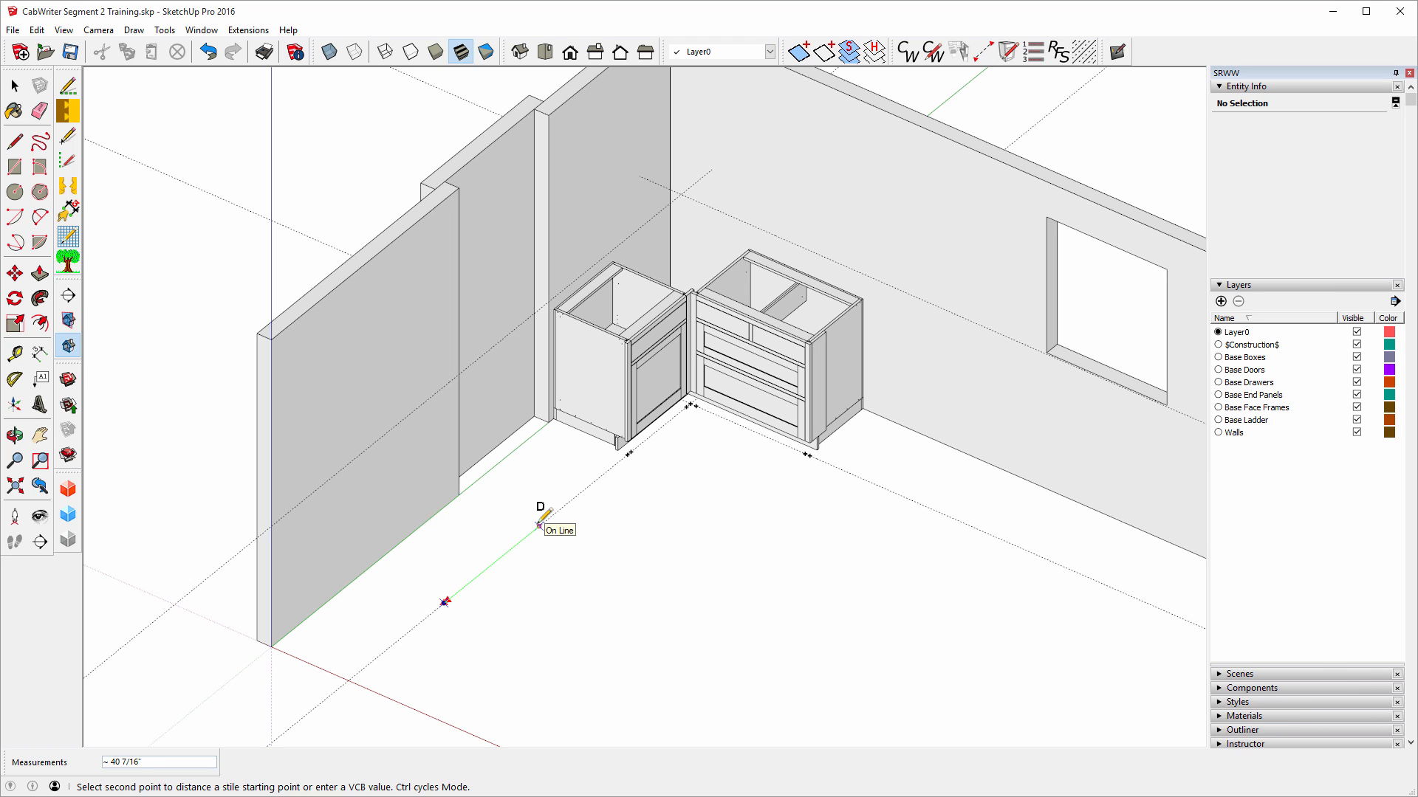
text(3/64)
key(Return)
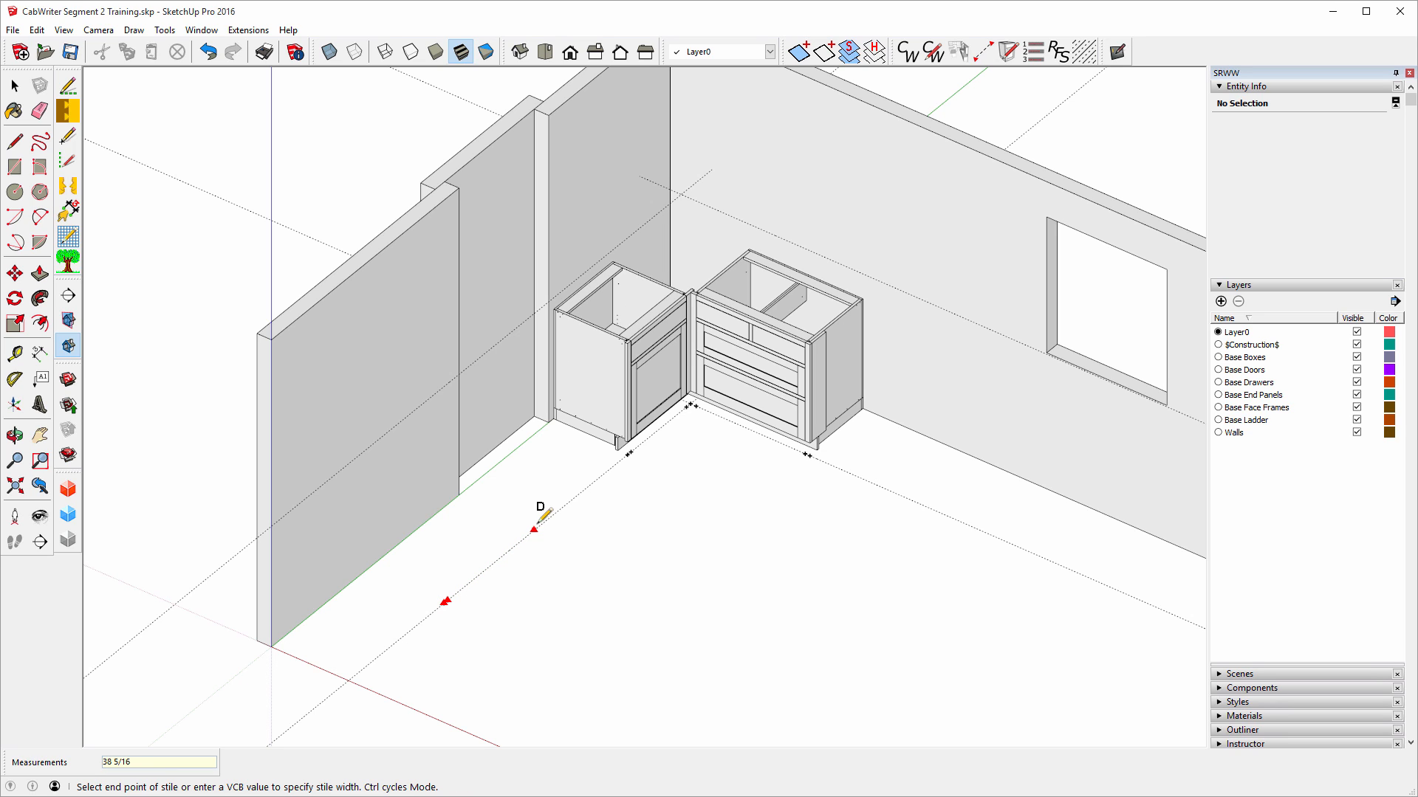
click(491, 553)
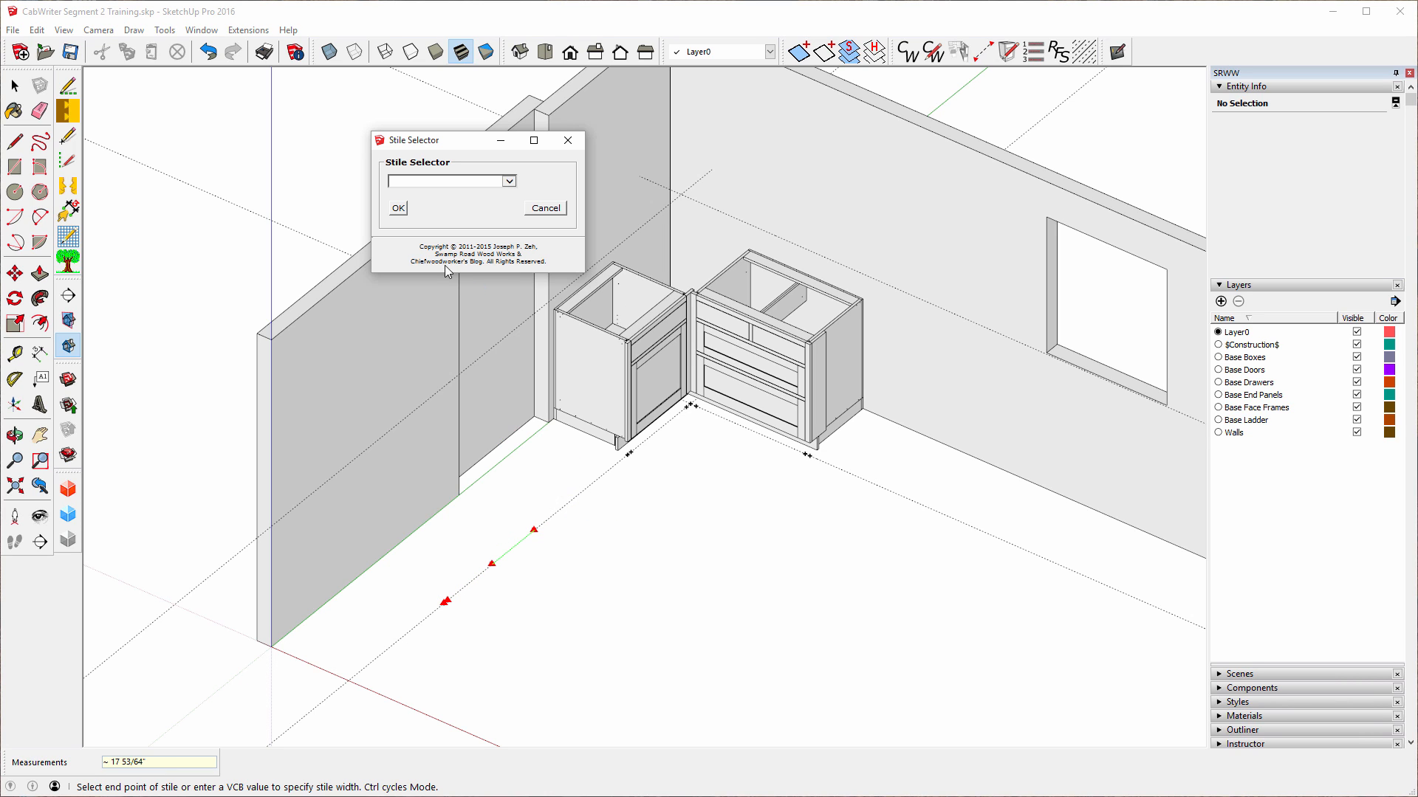
Make the second stile a Right End Connector and end the layout at the wall's bottom edge.
click(512, 183)
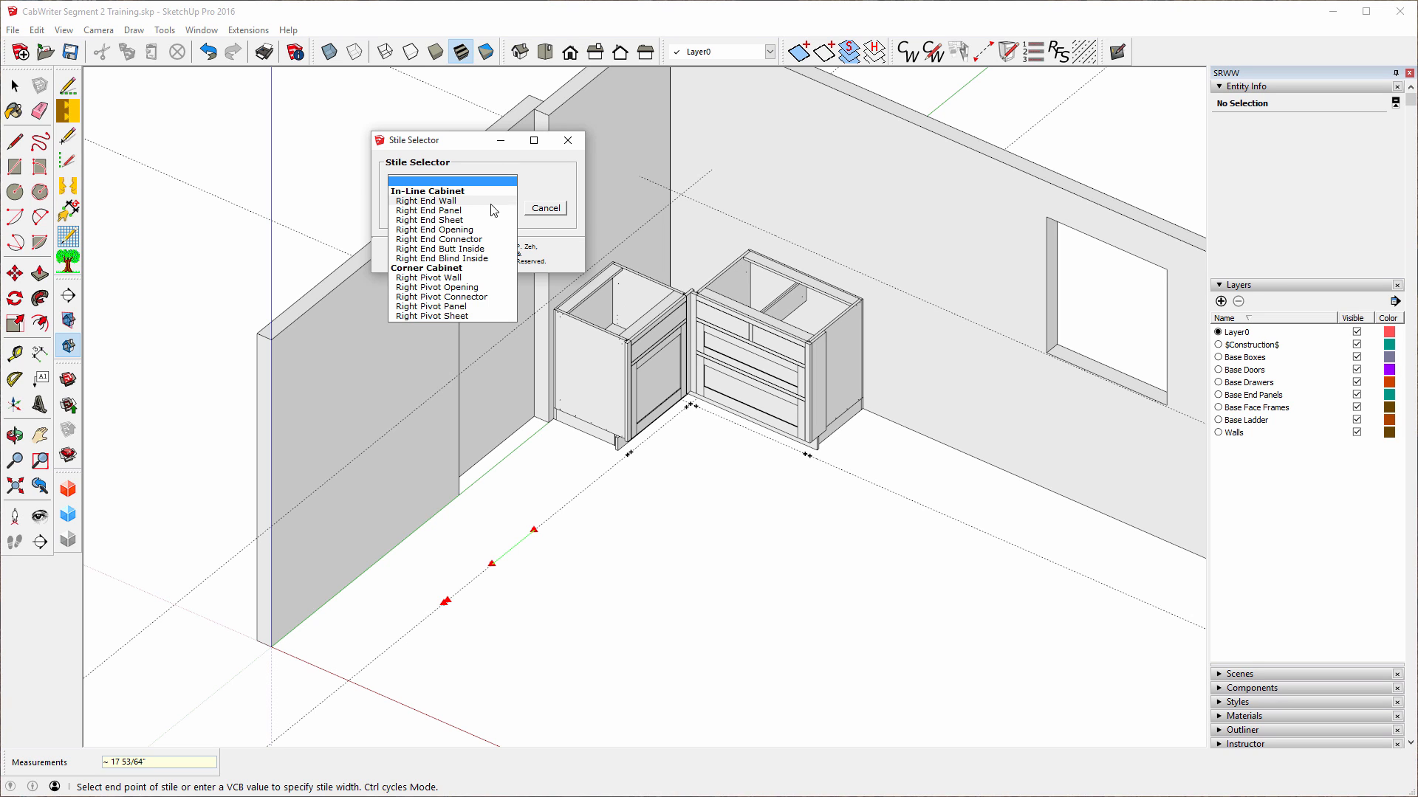
click(475, 237)
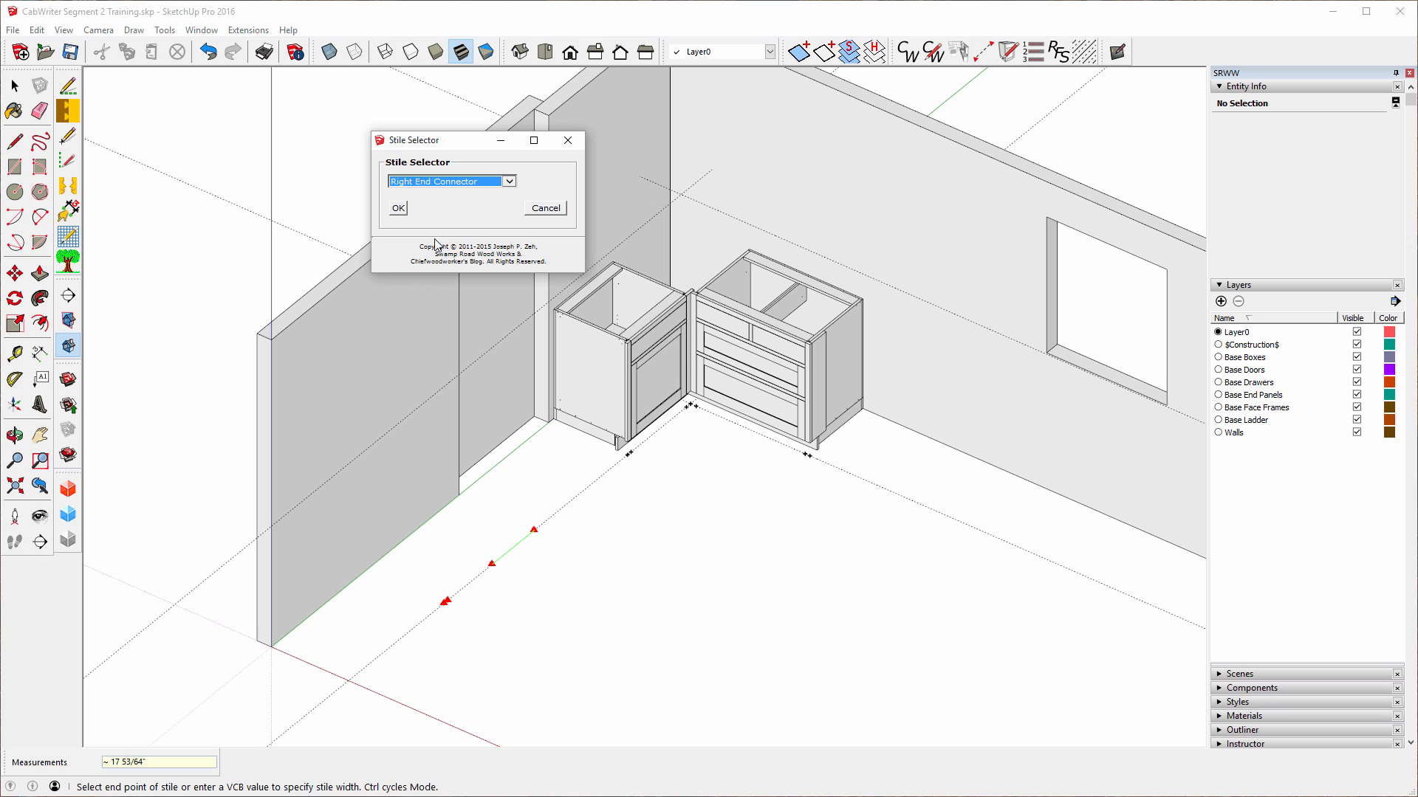
click(398, 209)
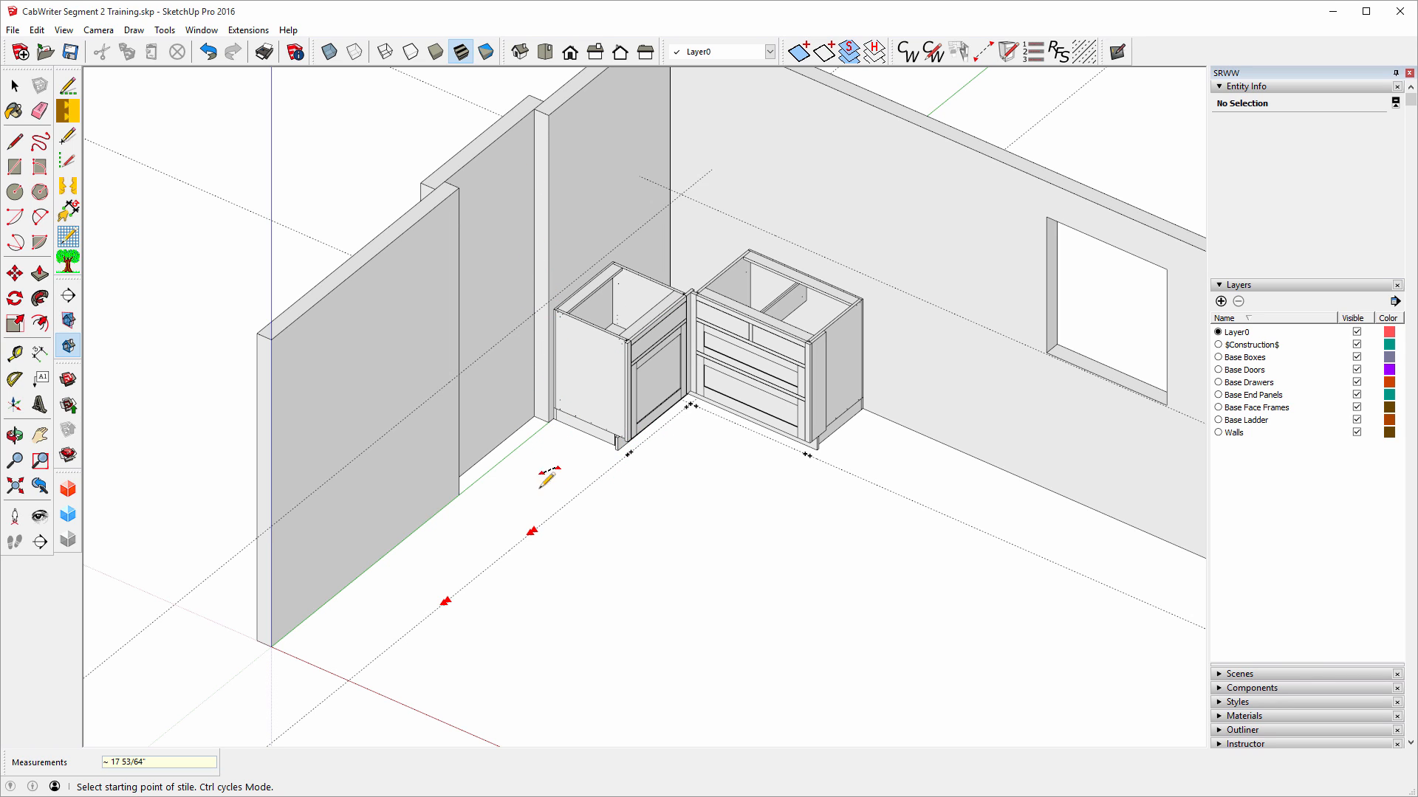
click(436, 512)
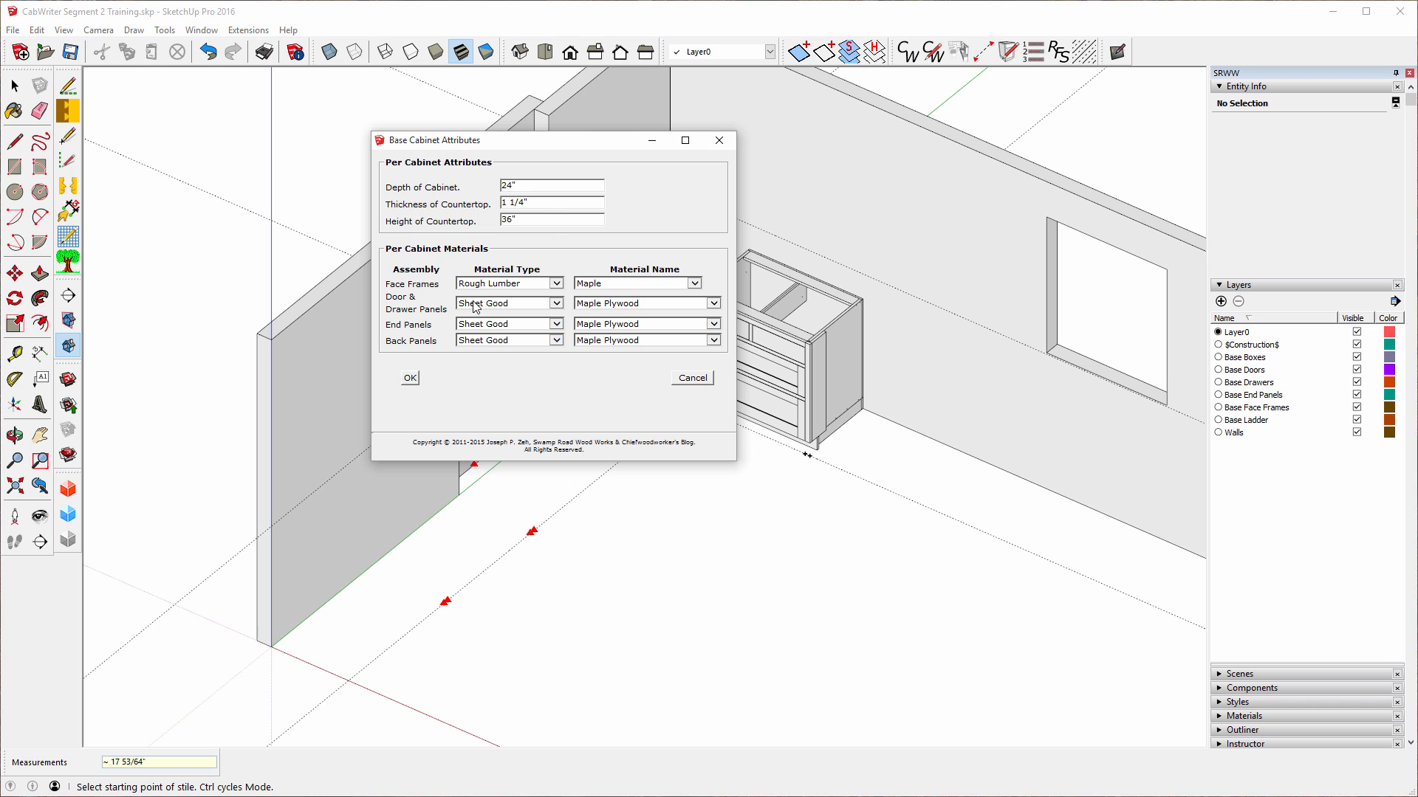
Create the left-wall cabinet with a Standard Base w/Drawer(s) box type.
click(409, 378)
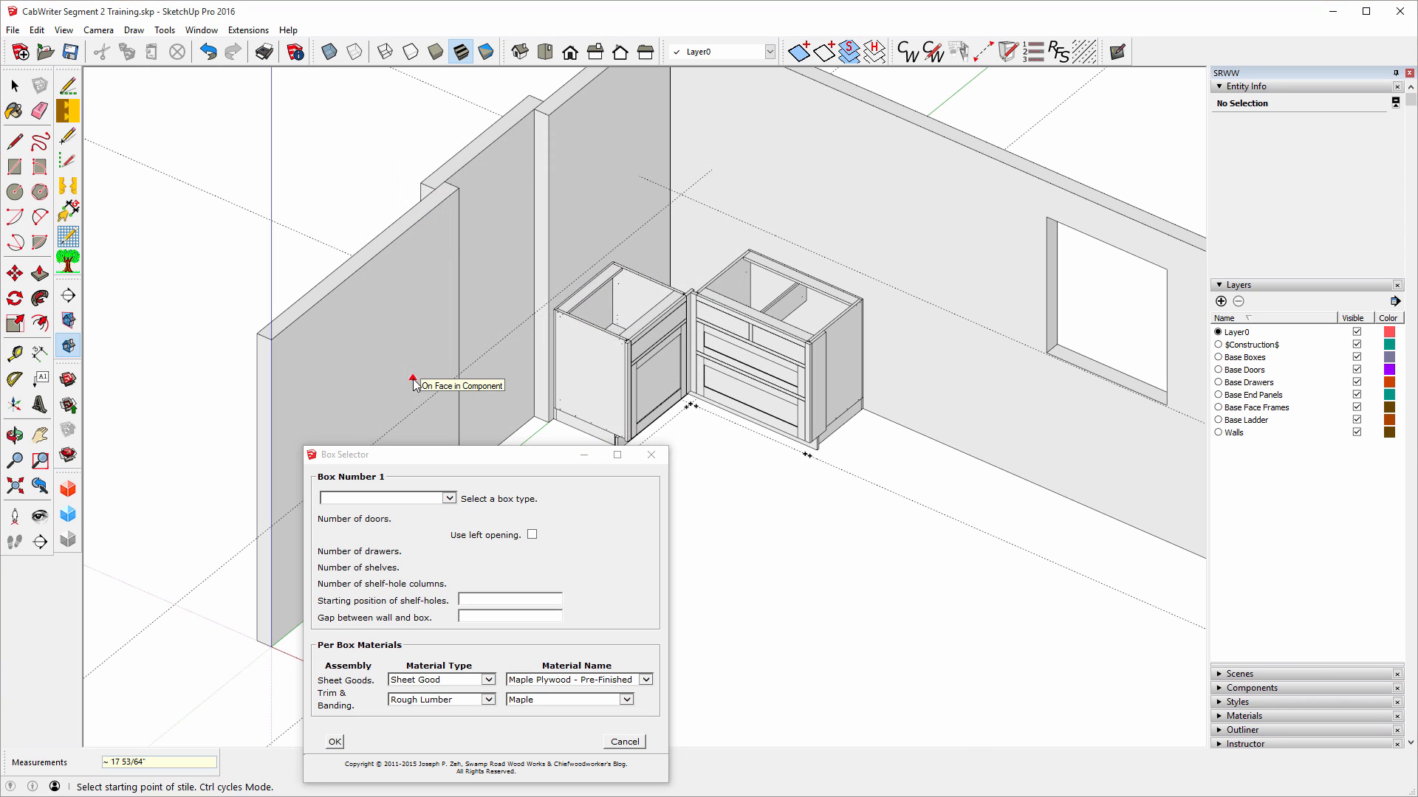
click(449, 499)
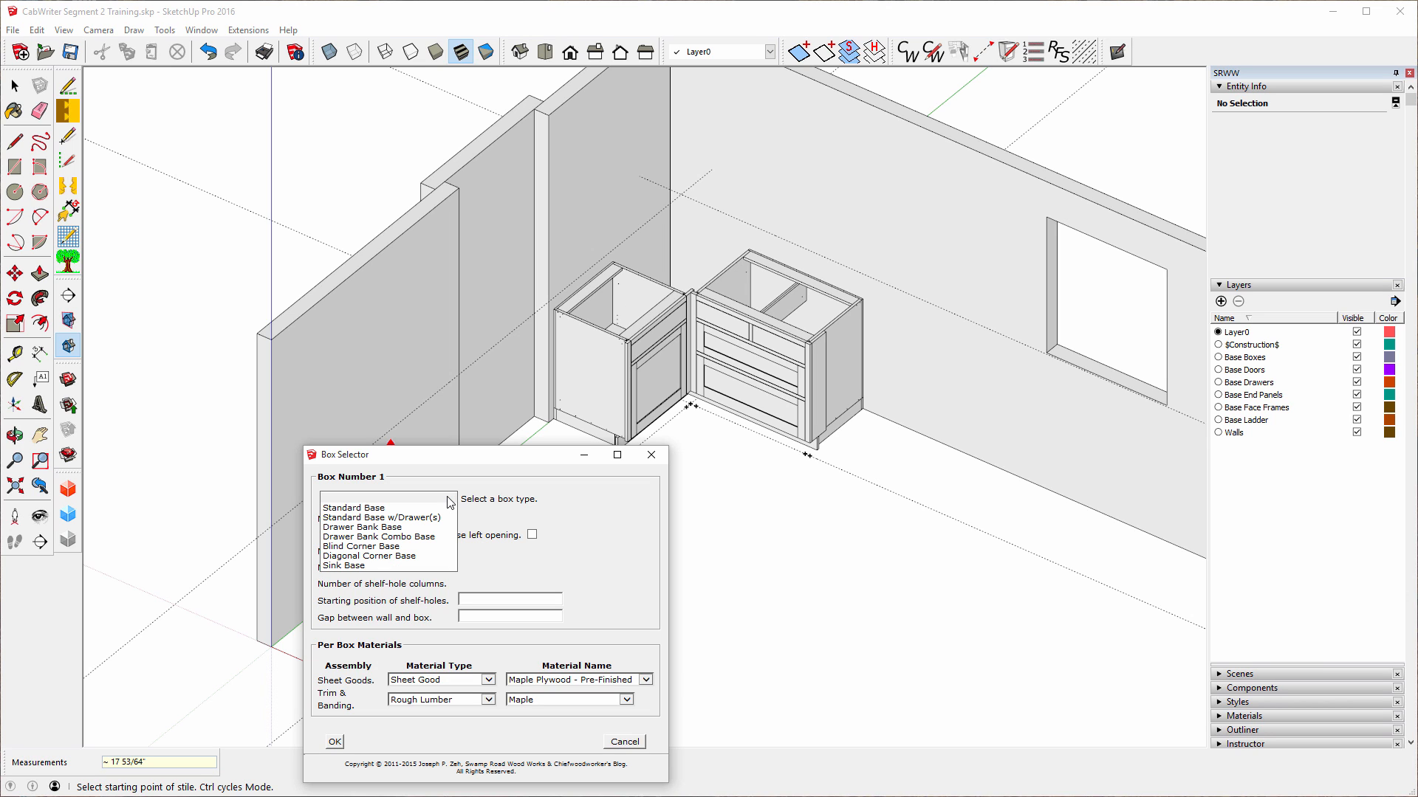
click(370, 517)
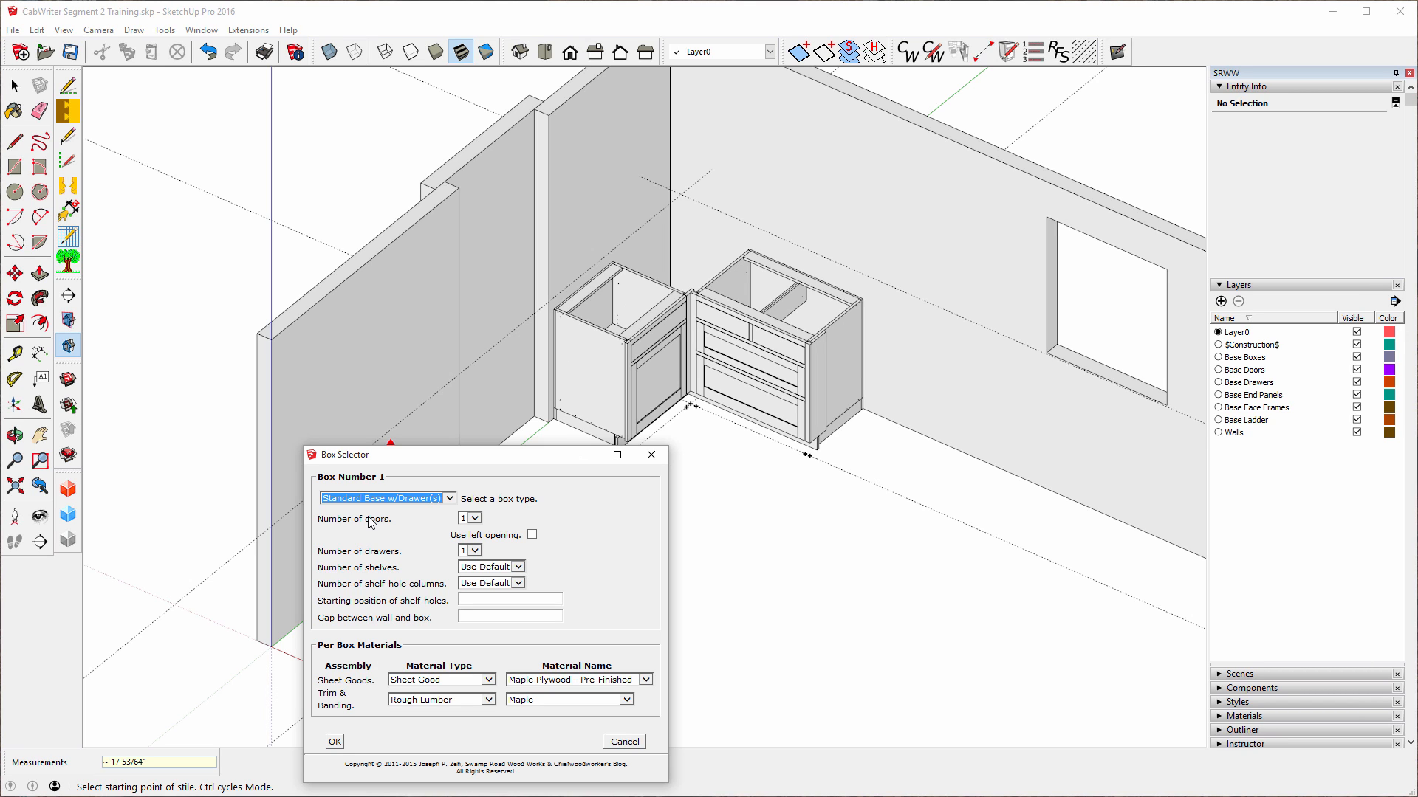
click(334, 744)
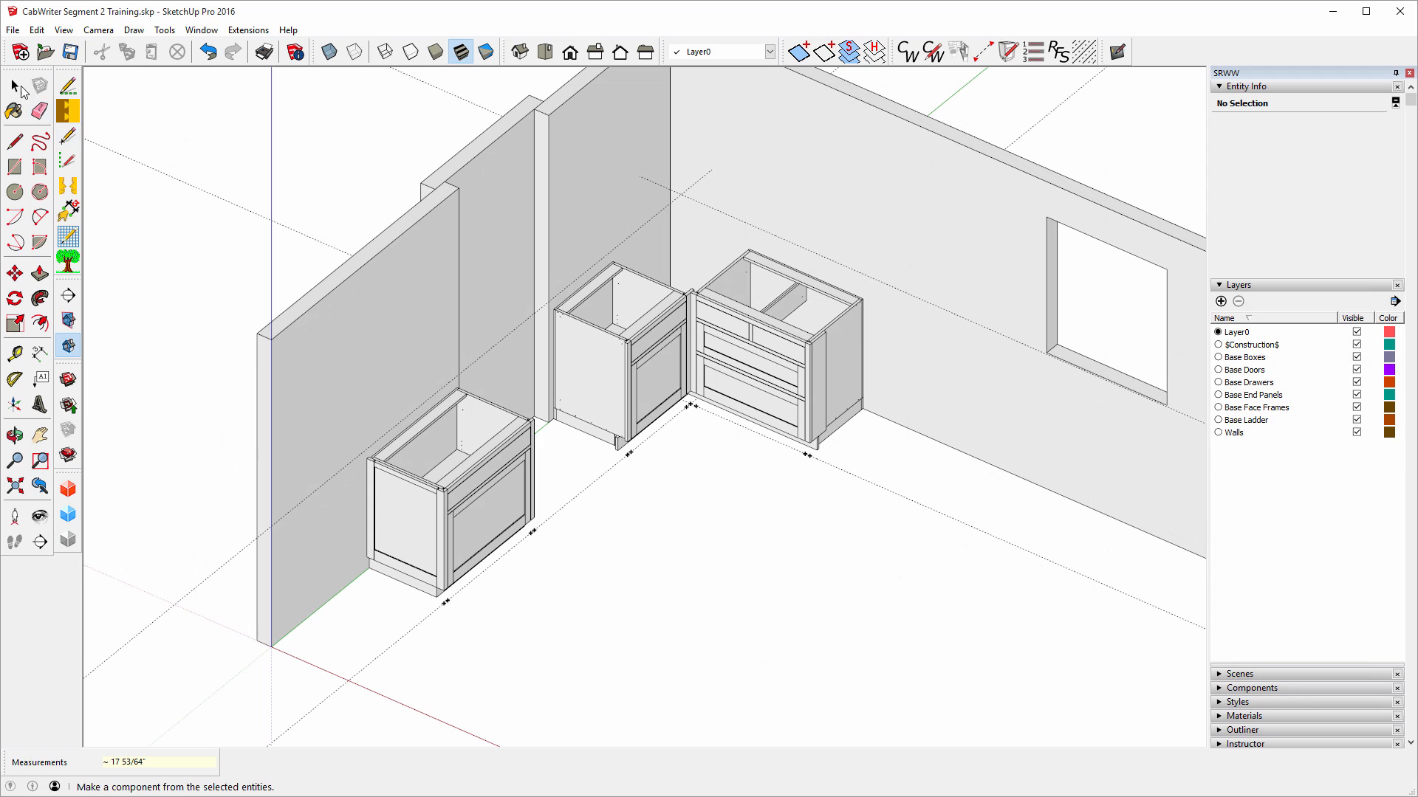
click(22, 88)
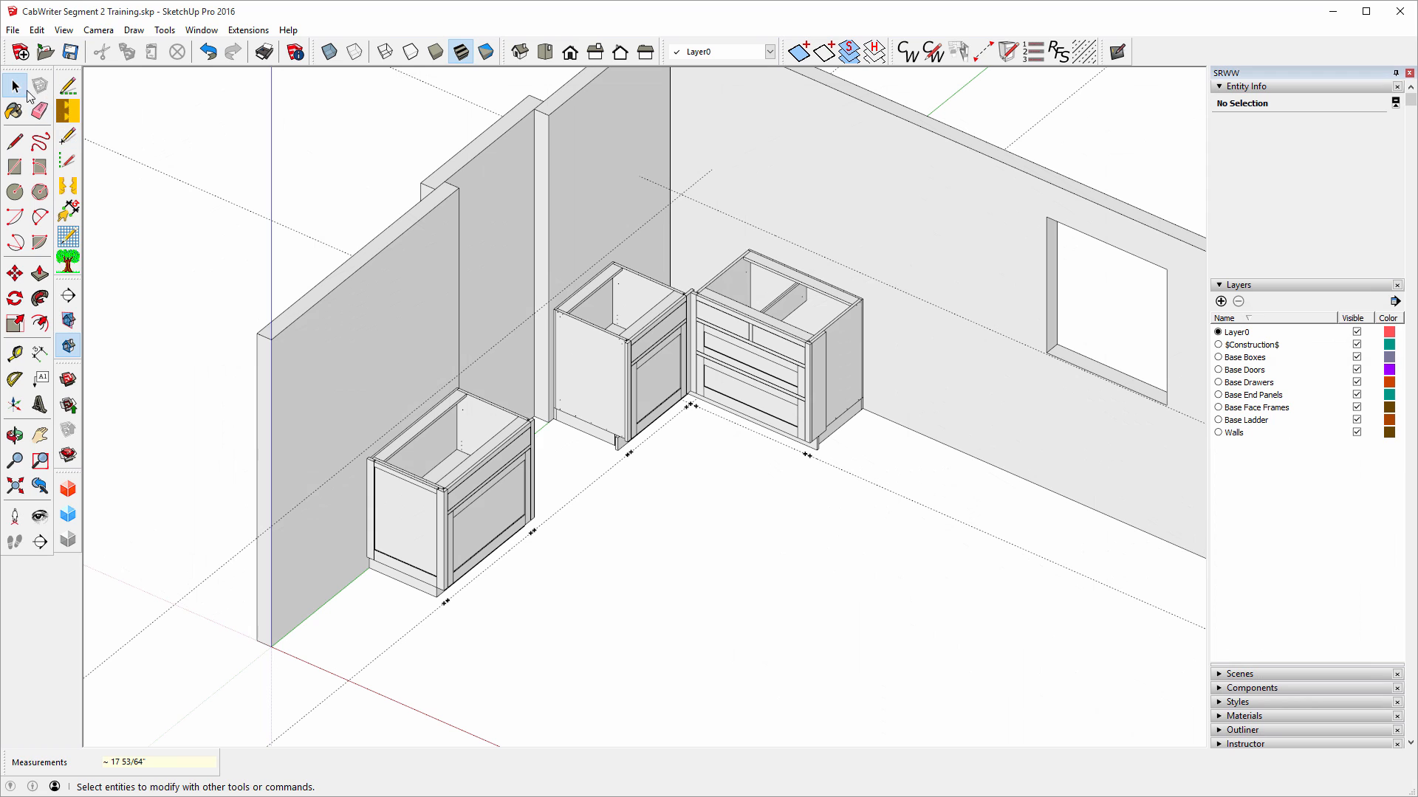
Edit the left-wall cabinet through CabWriter, changing its box type to Drawer Bank Combo Base.
right_click(425, 505)
mouse_move(487, 441)
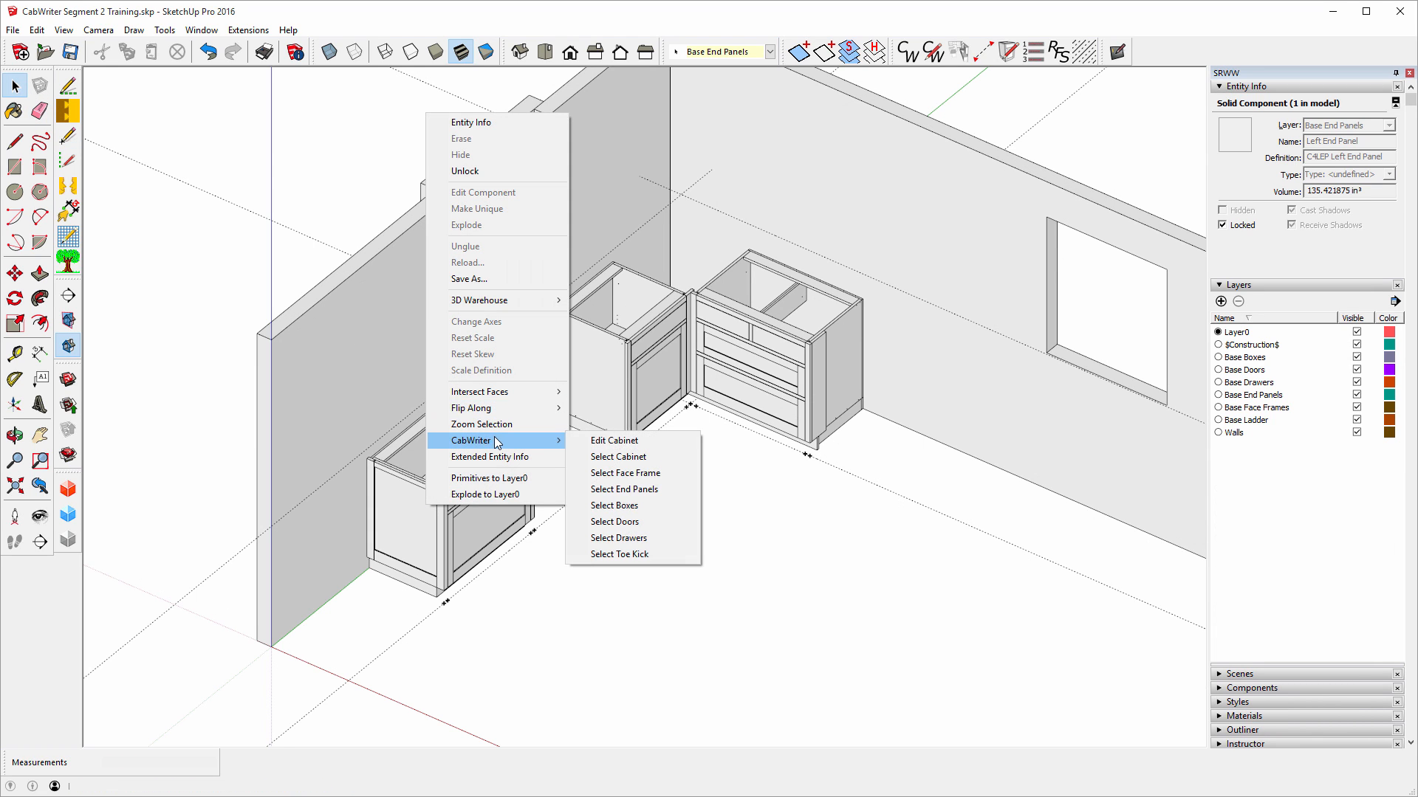
click(600, 443)
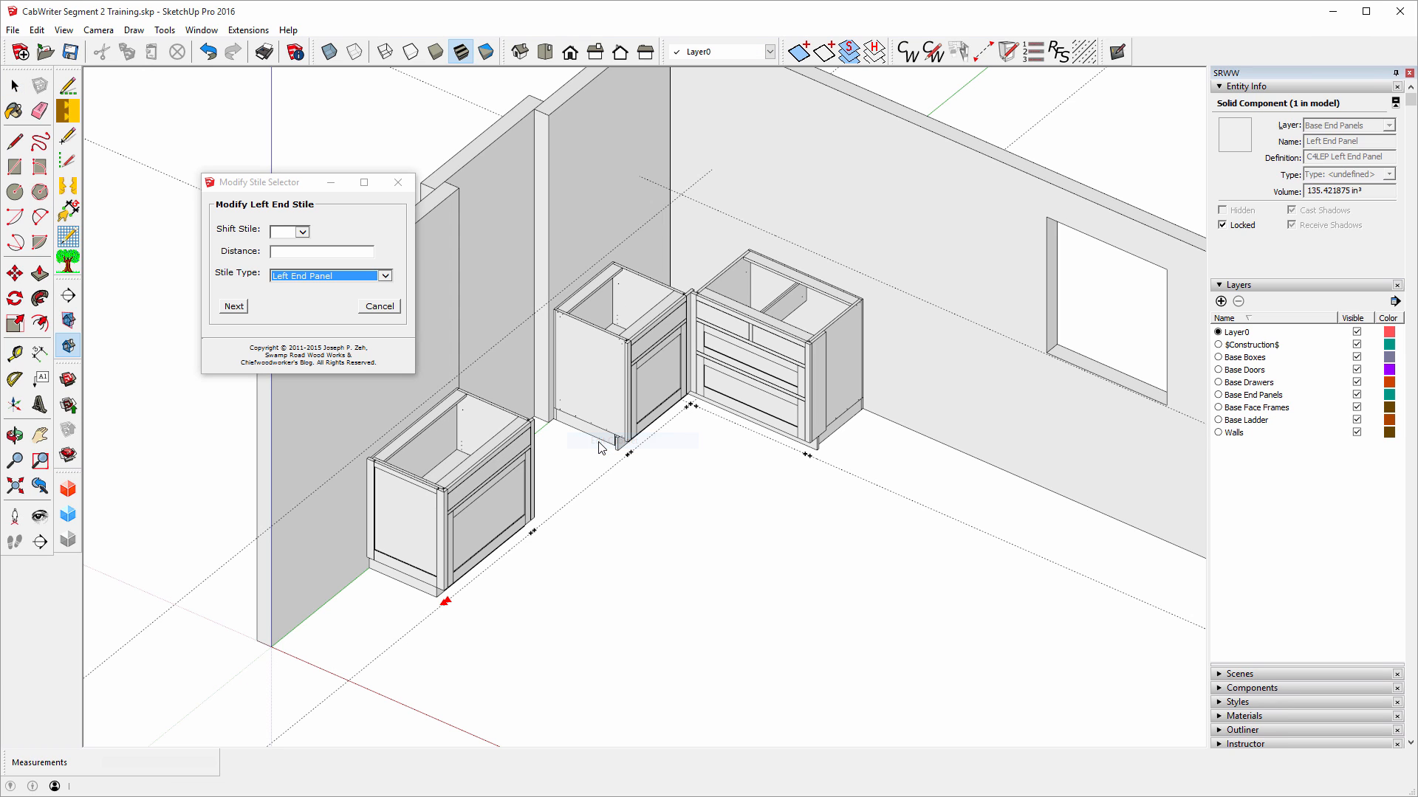
click(223, 311)
click(224, 307)
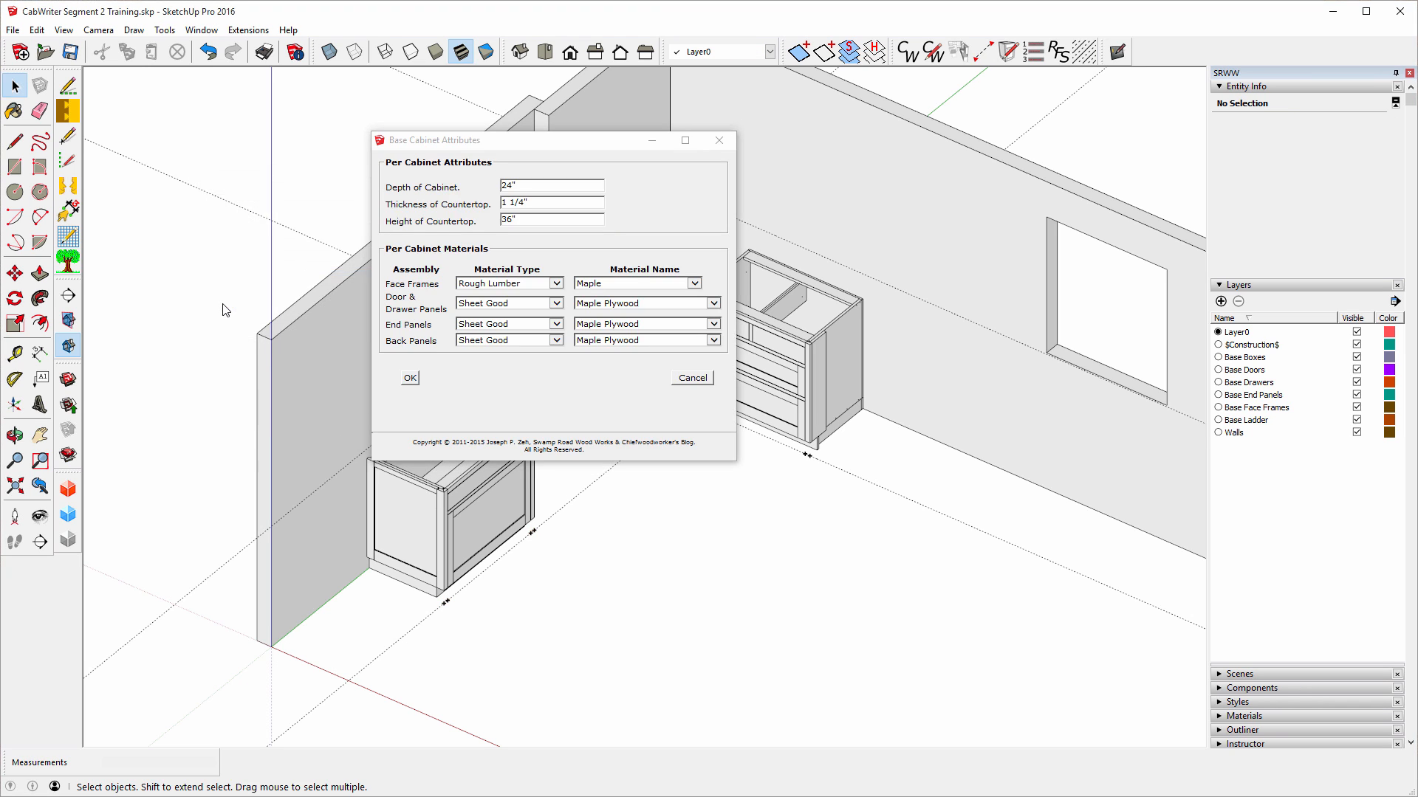
click(410, 377)
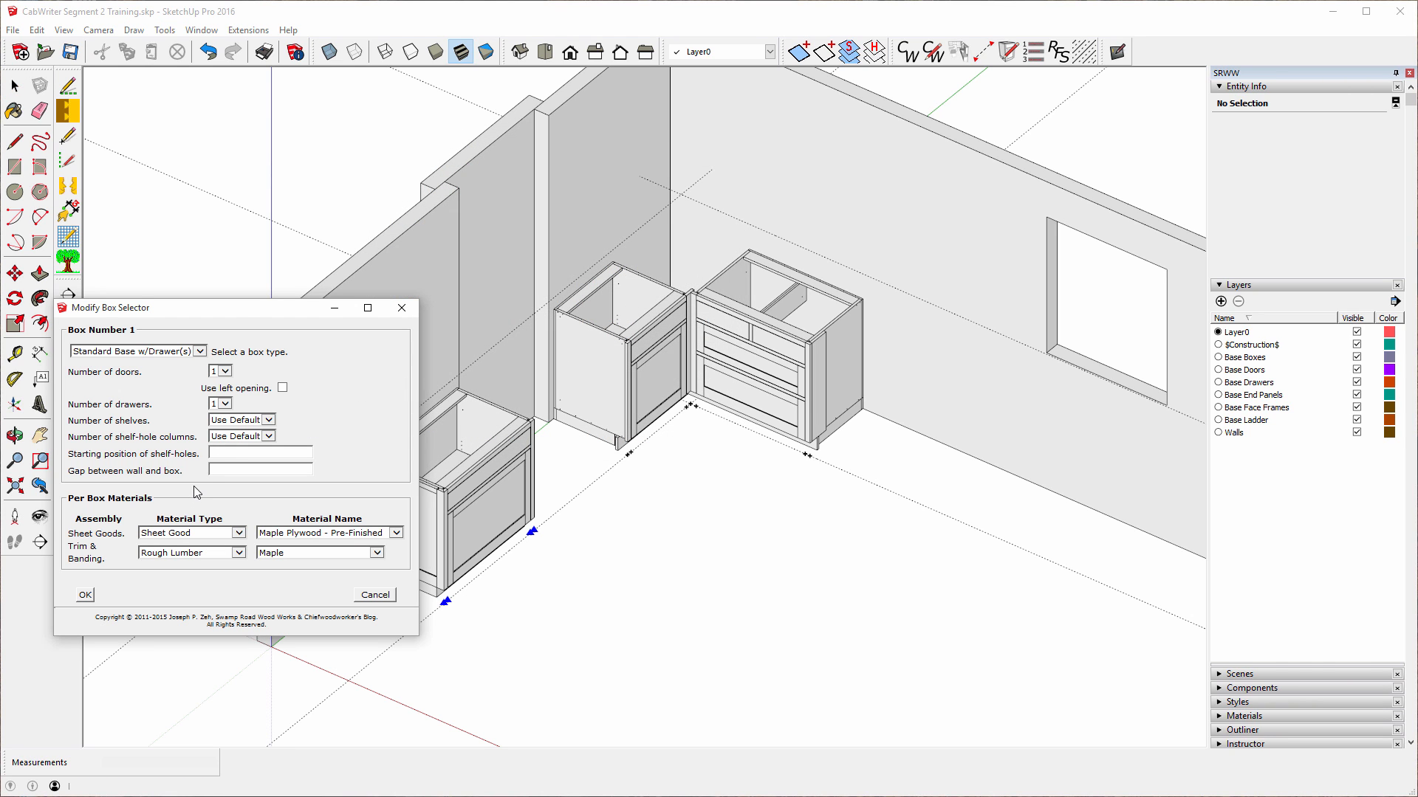
click(200, 352)
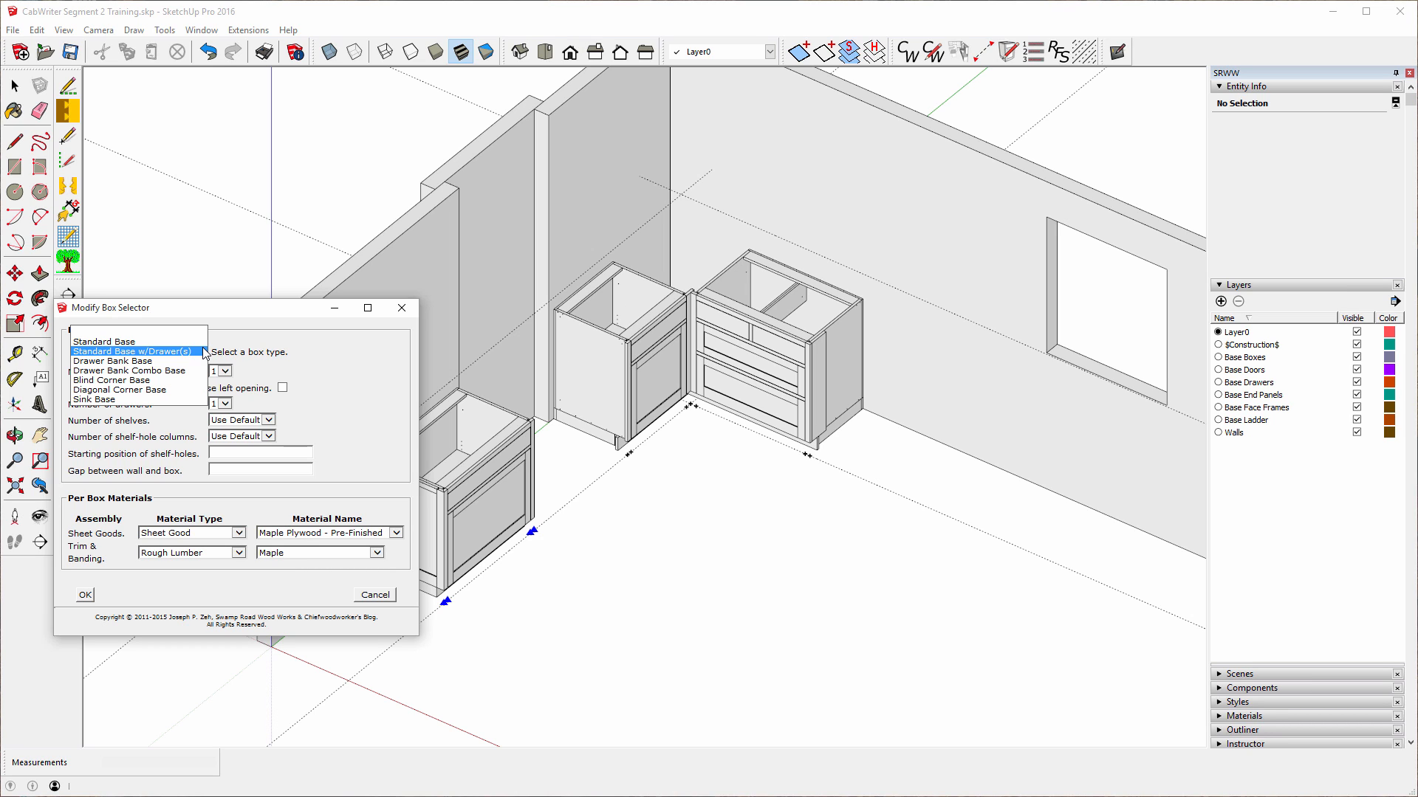
click(175, 377)
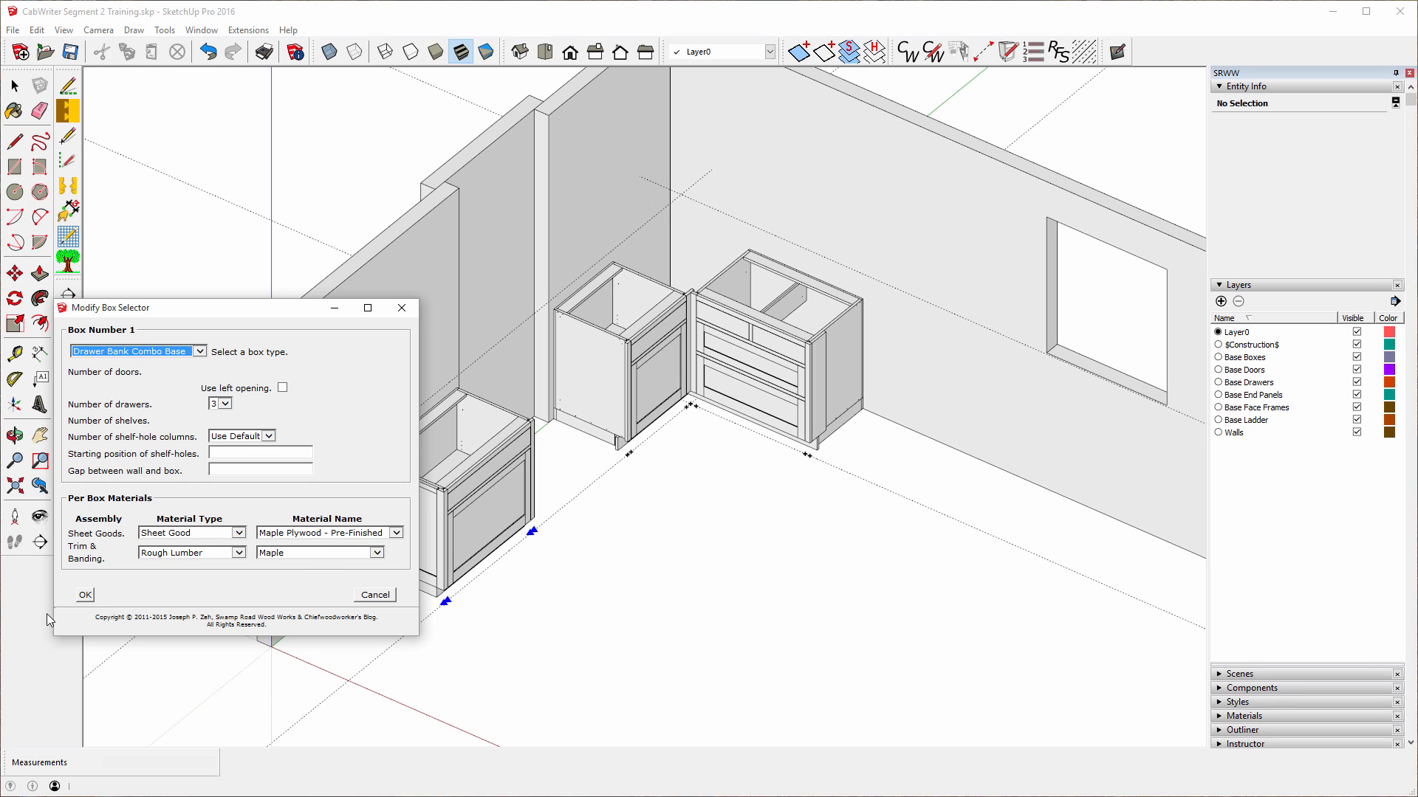
click(86, 594)
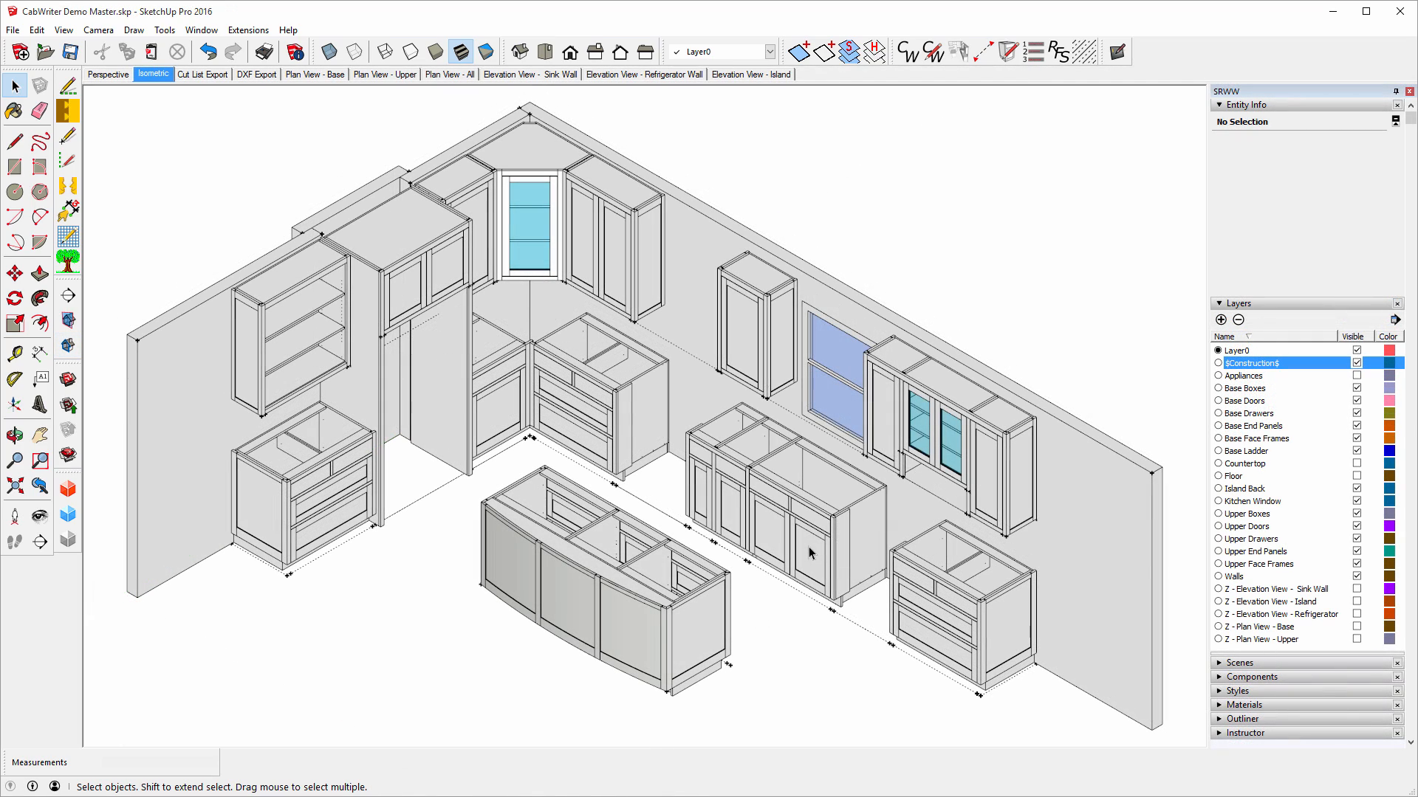
Select the whole sink cabinet, then the whole drawer cabinet, with CabWriter's Select Cabinet.
right_click(808, 546)
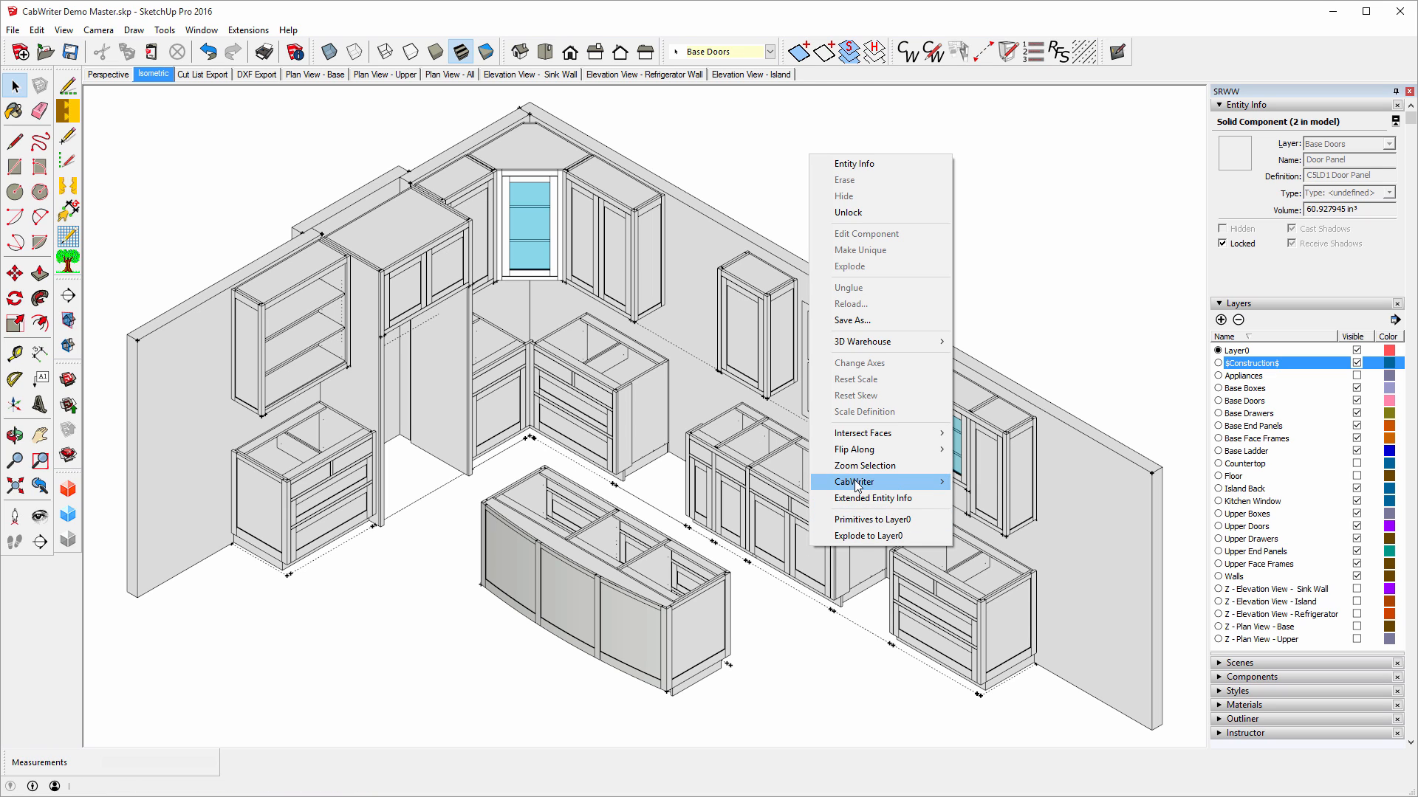
mouse_move(942, 483)
click(1003, 499)
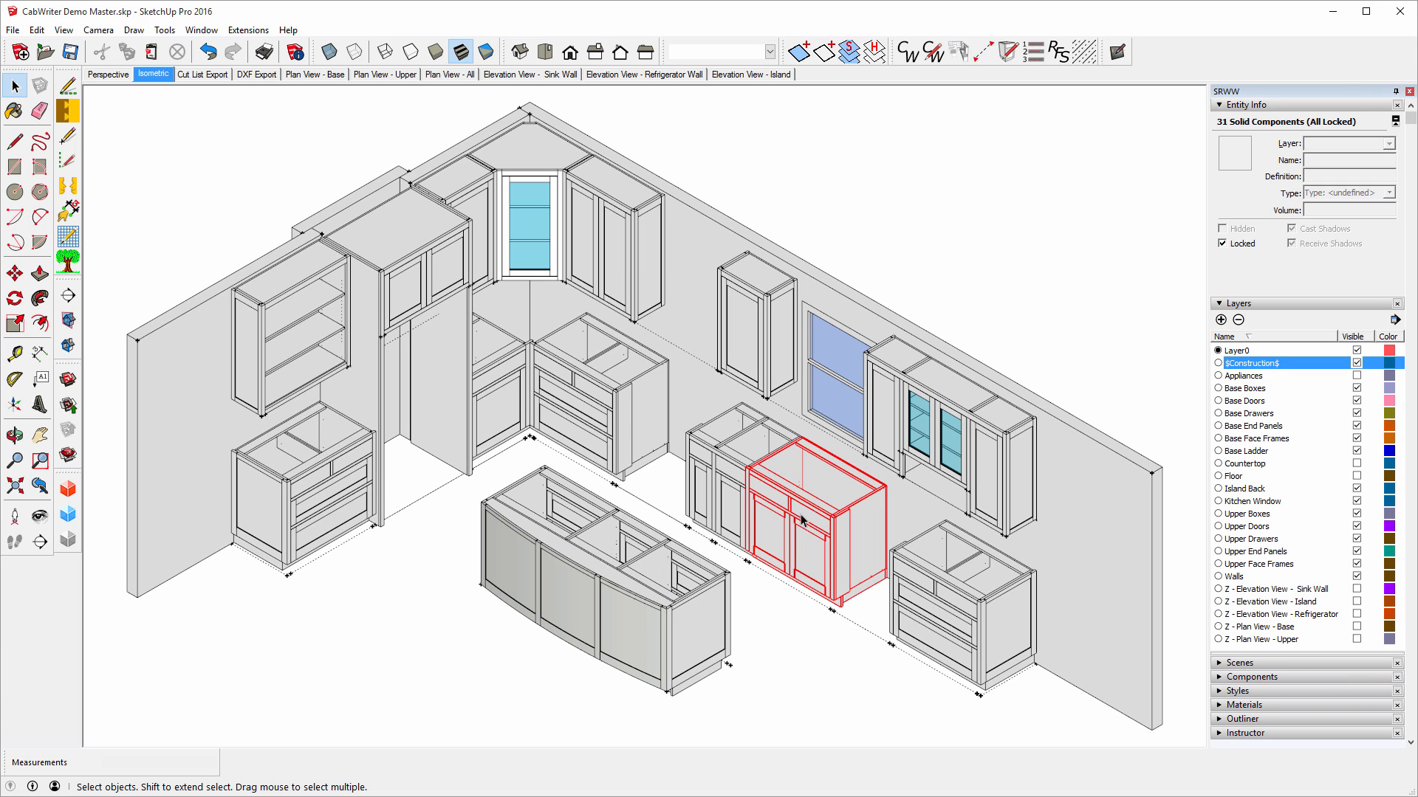
right_click(701, 456)
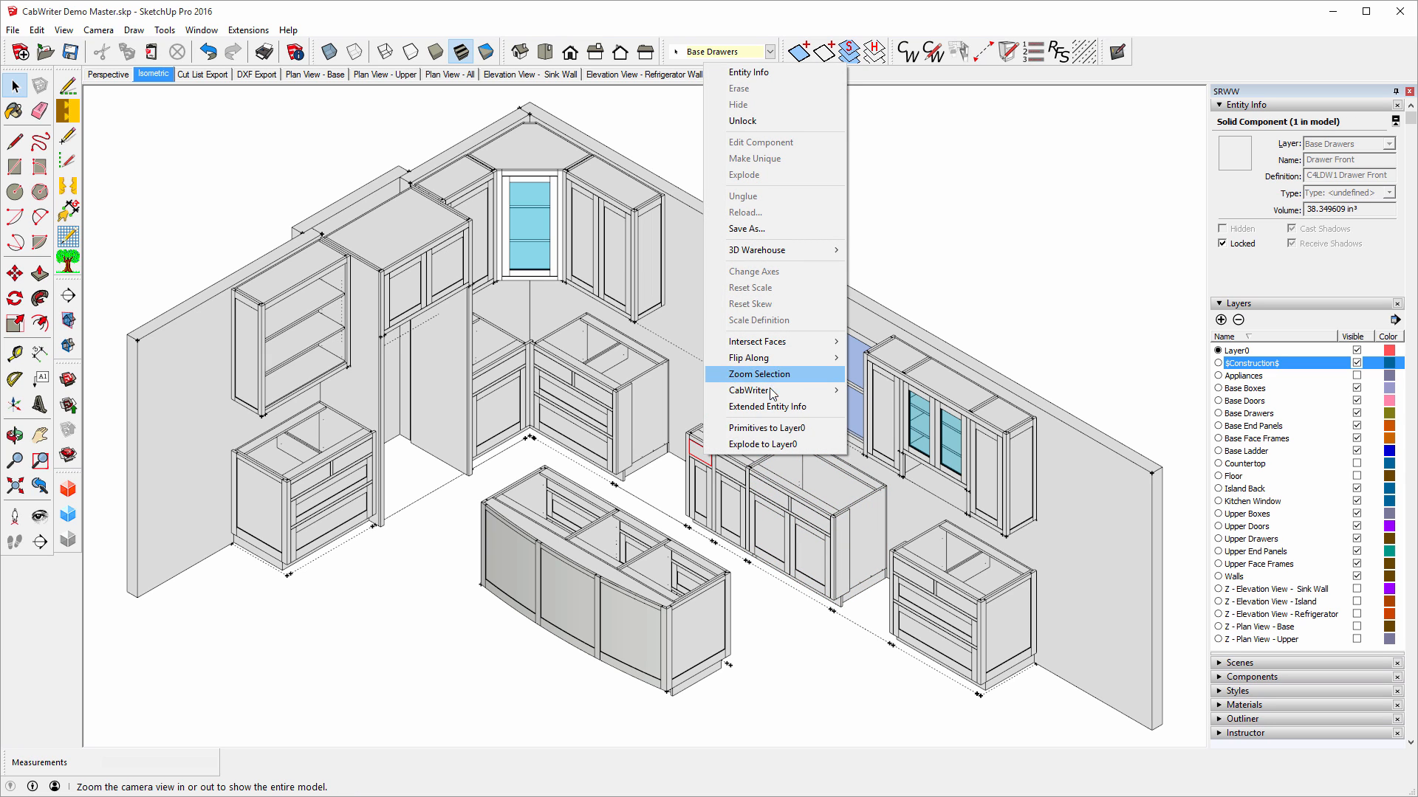
mouse_move(772, 392)
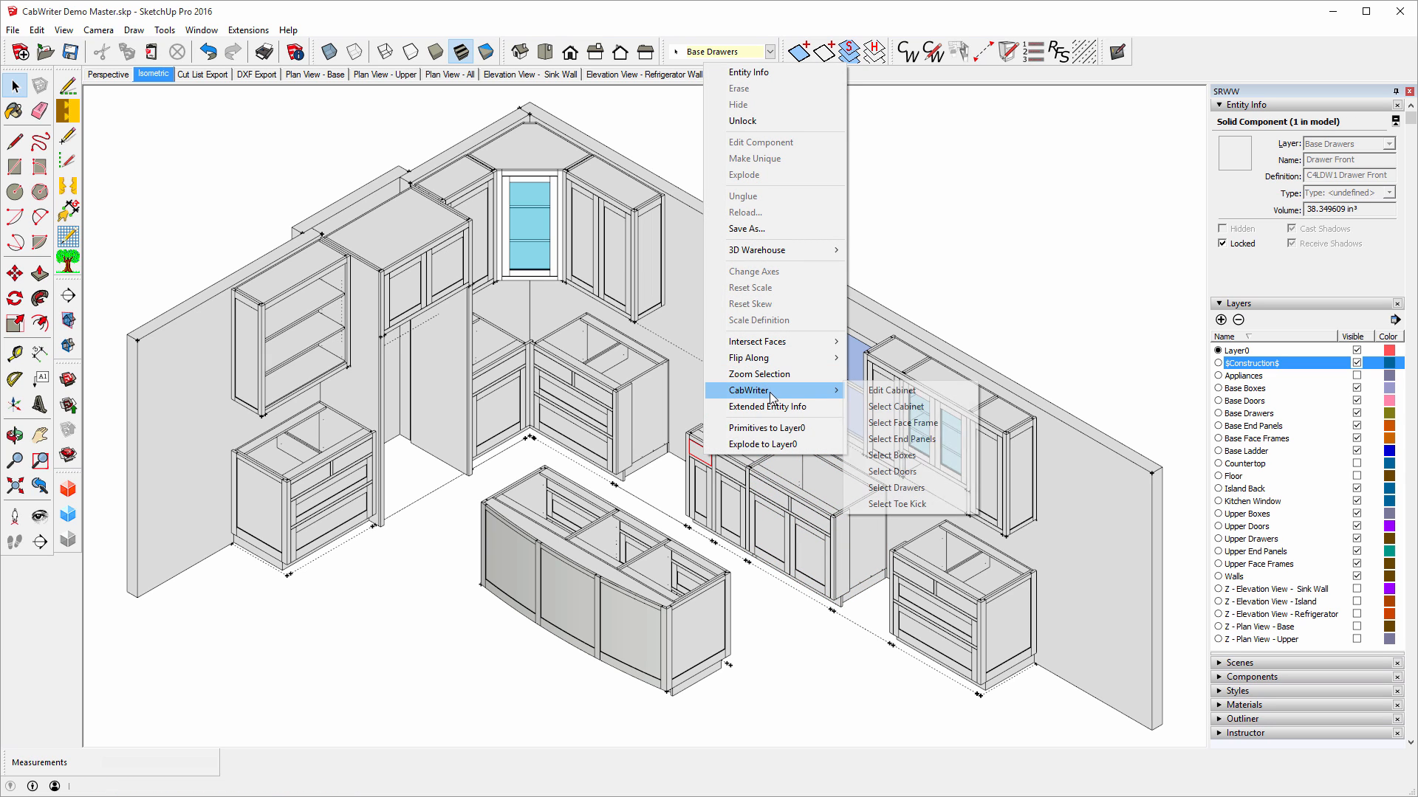
click(895, 407)
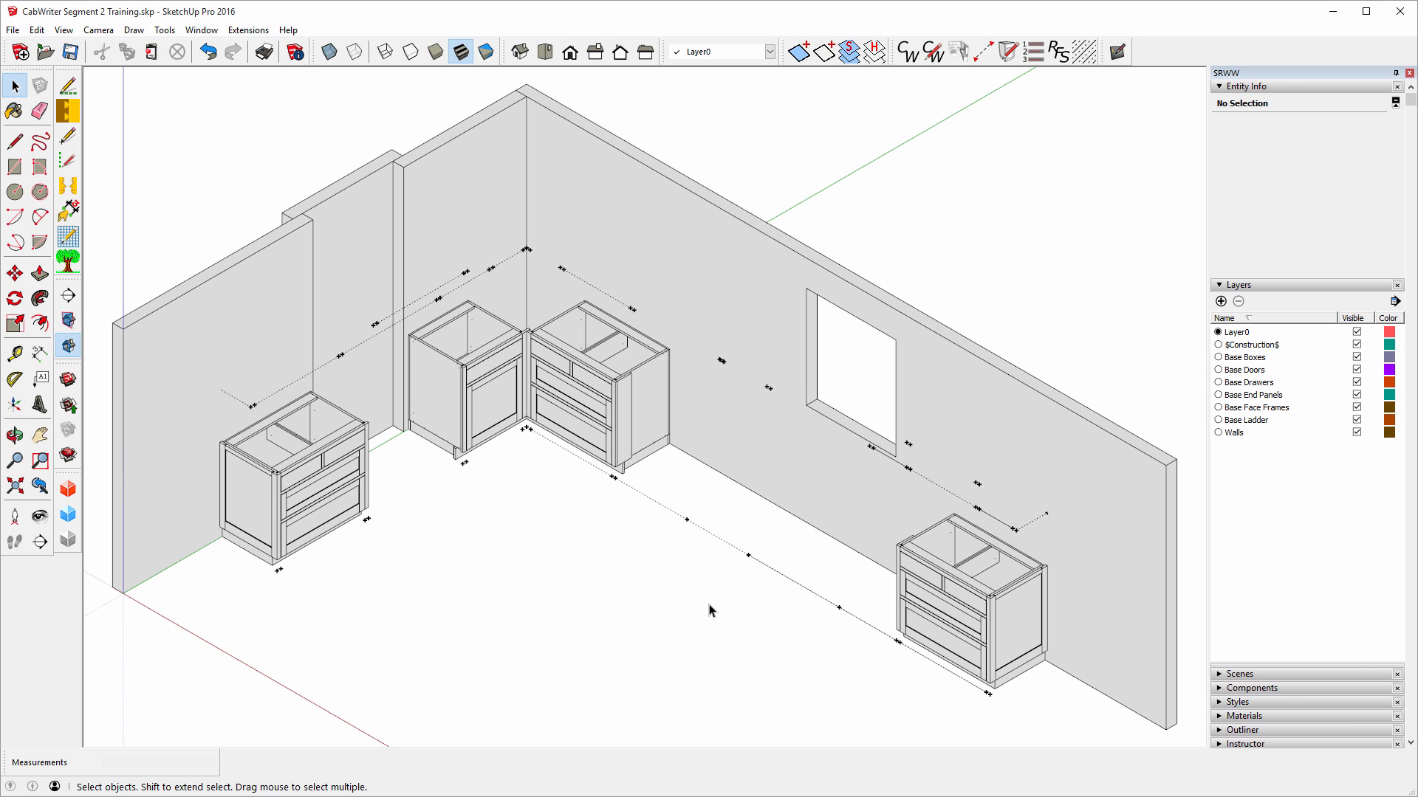
click(982, 52)
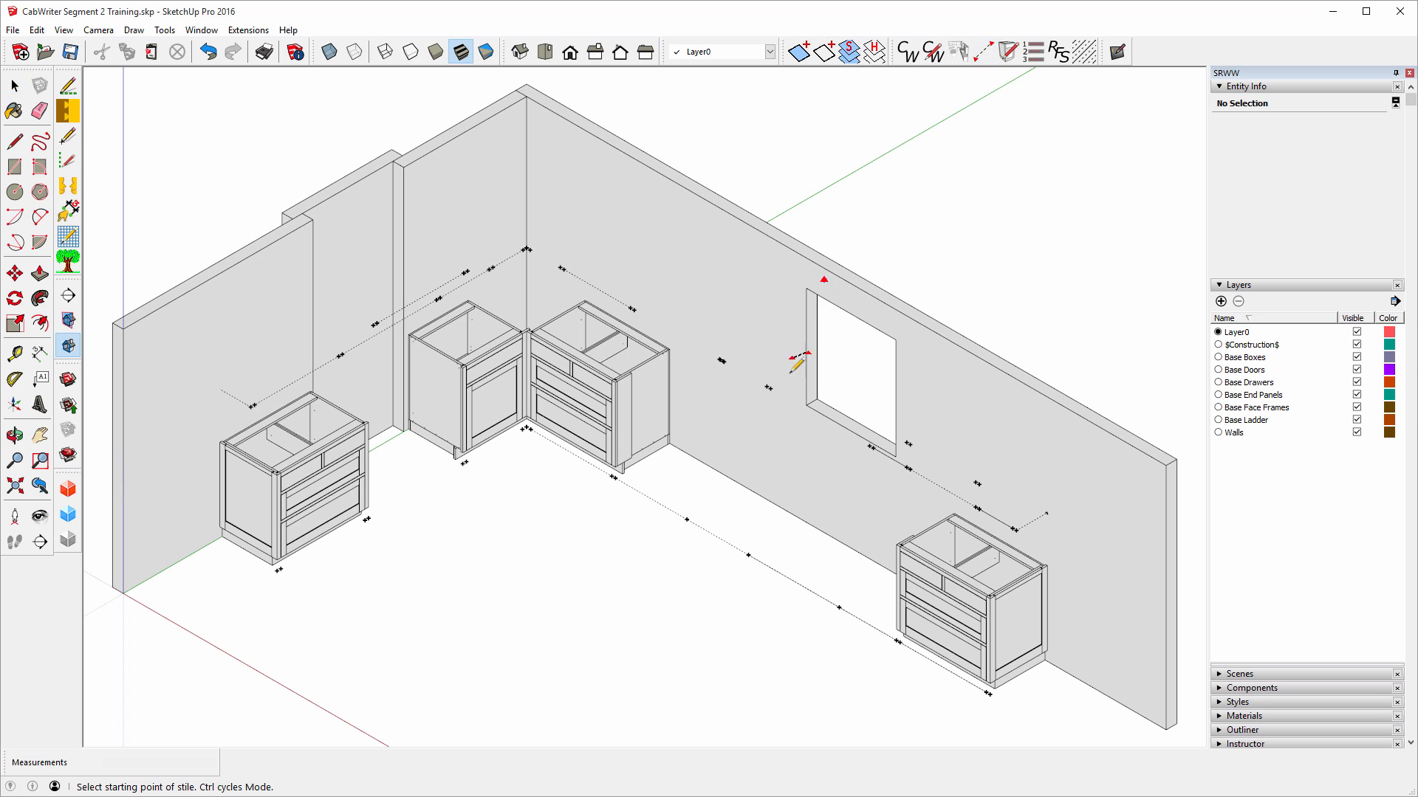
click(839, 607)
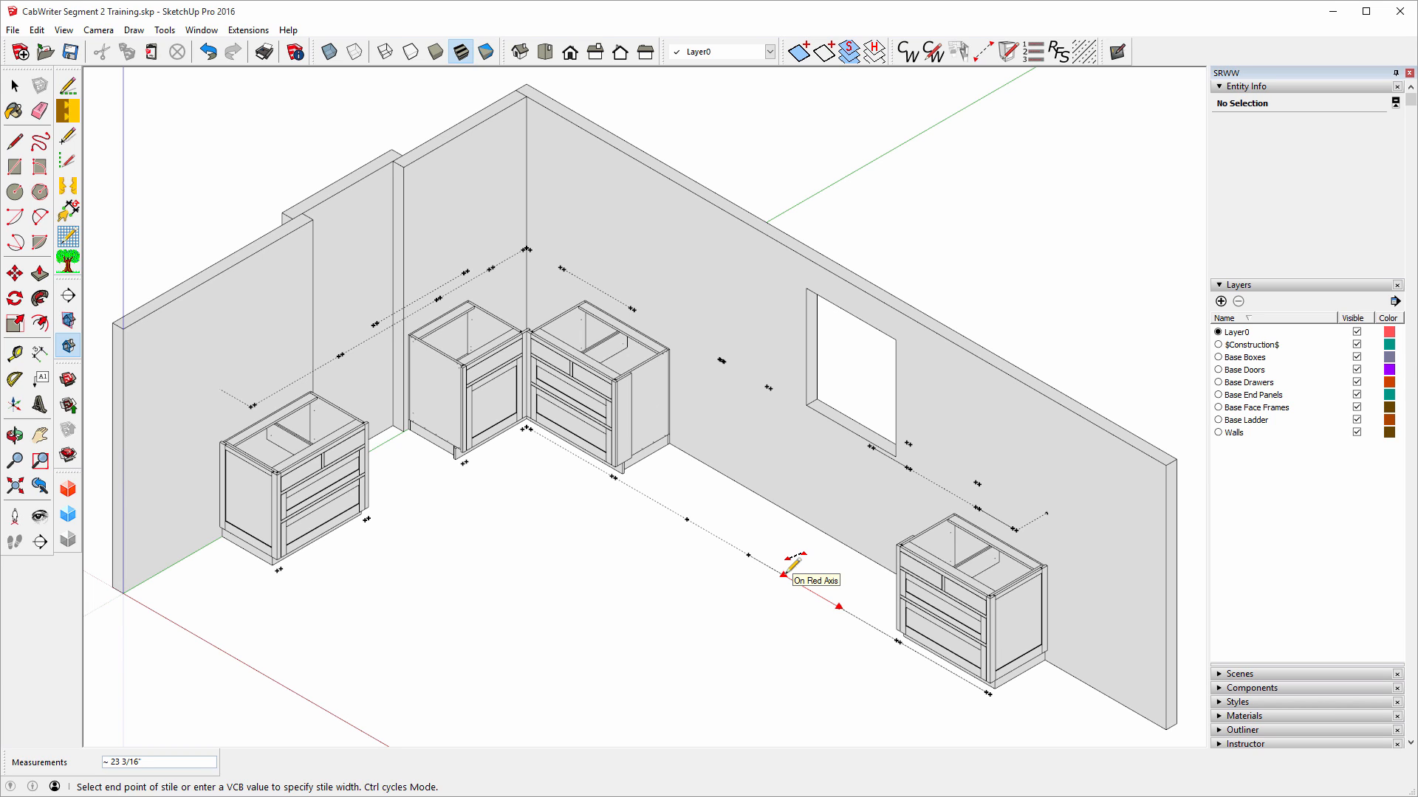
click(785, 573)
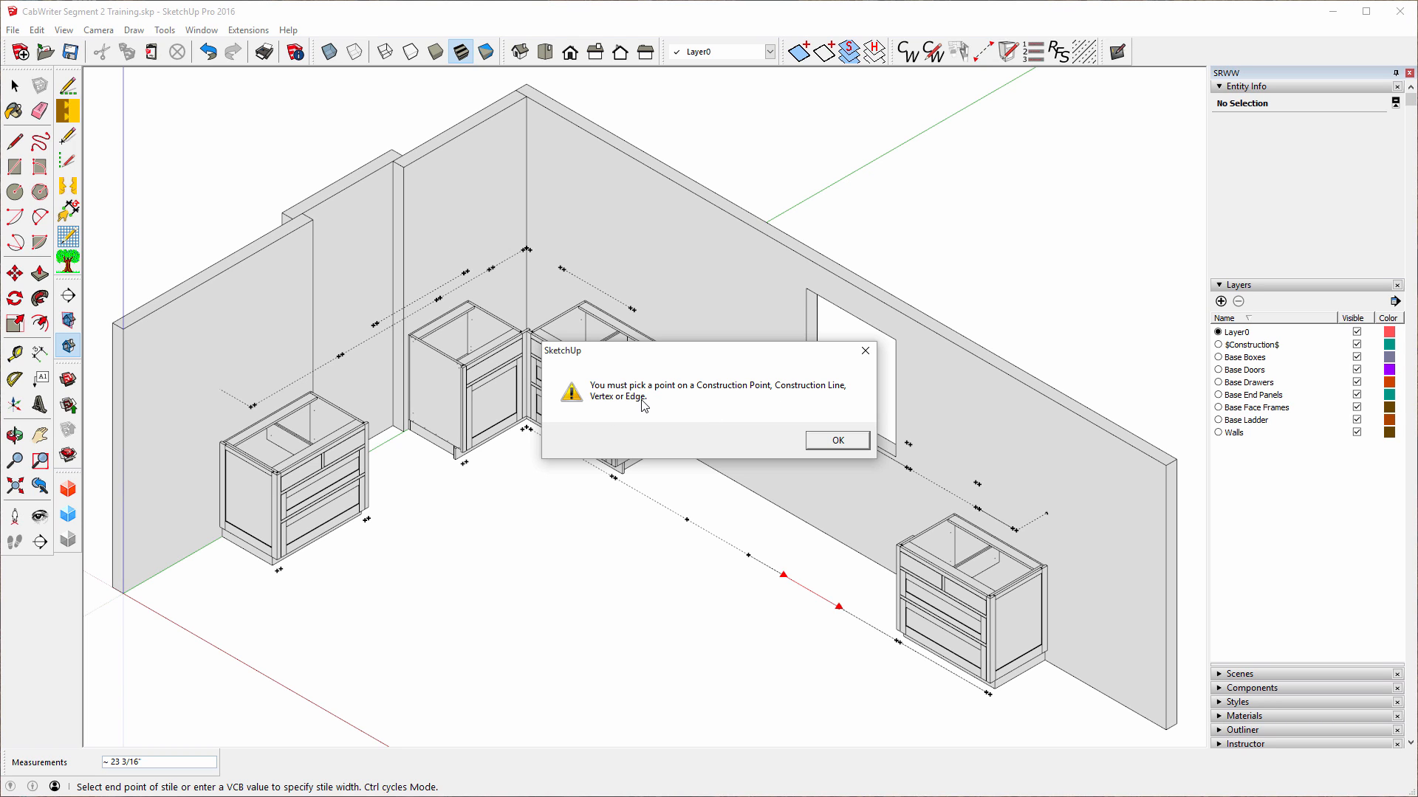
click(837, 441)
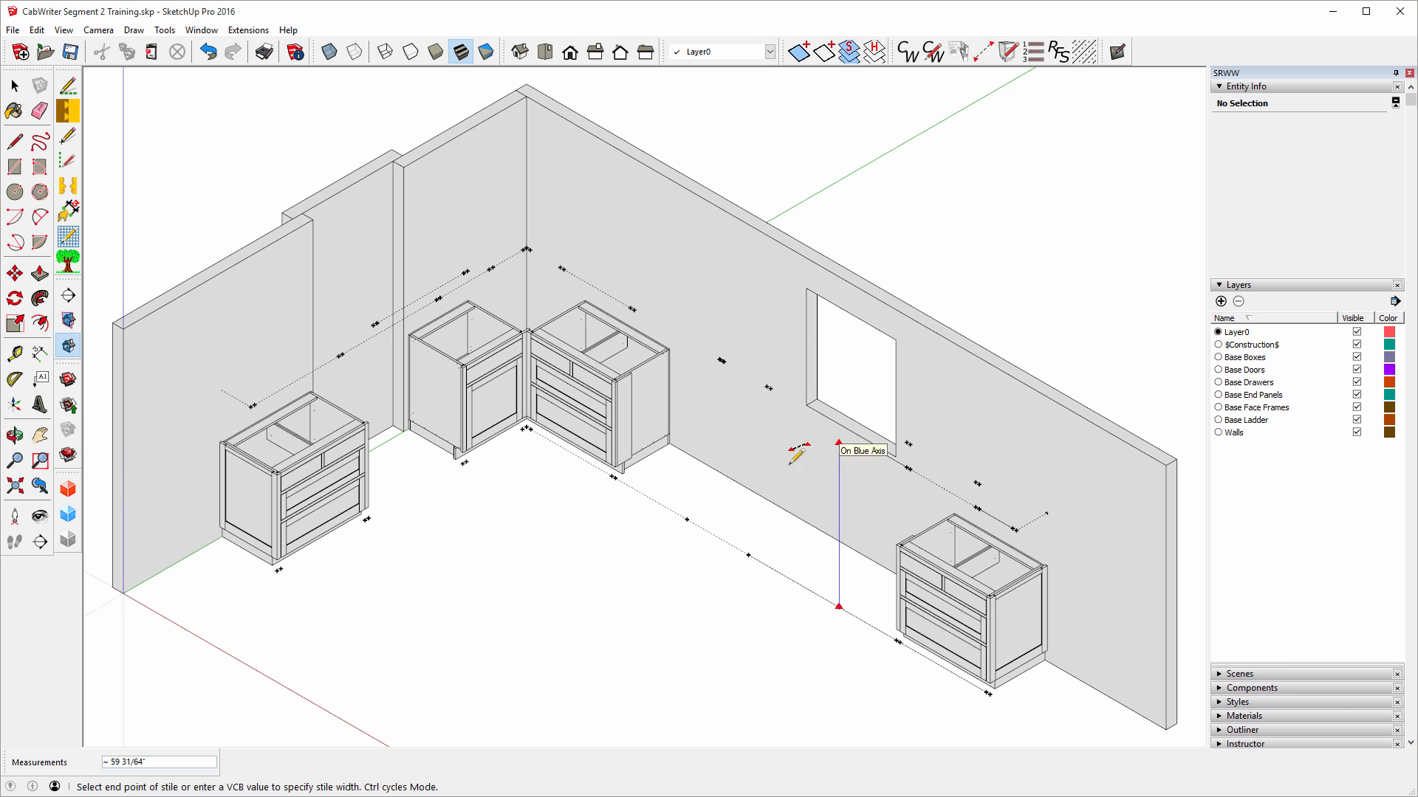
key(Escape)
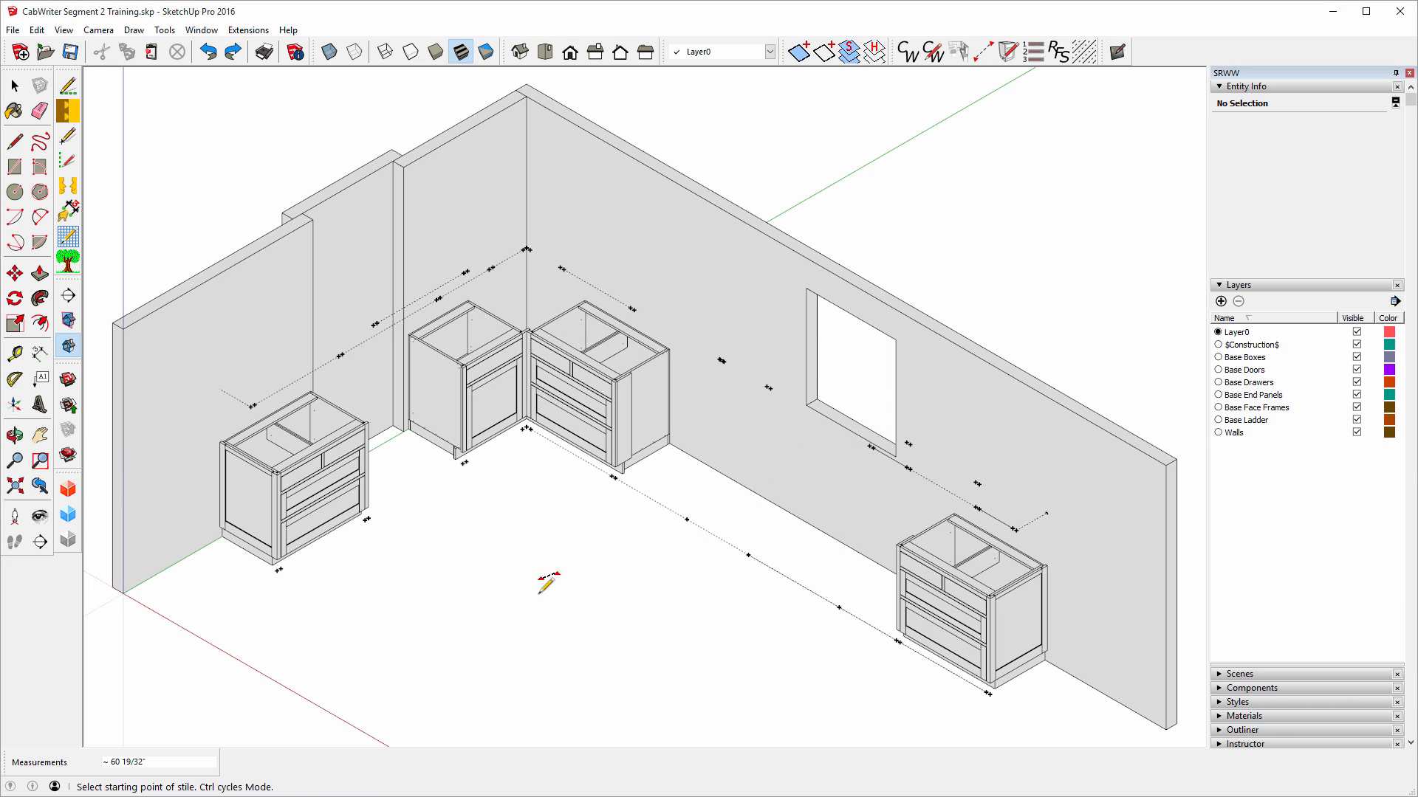
Draw a guide from the floor guide line's point out to a new guide point on the floor.
click(16, 356)
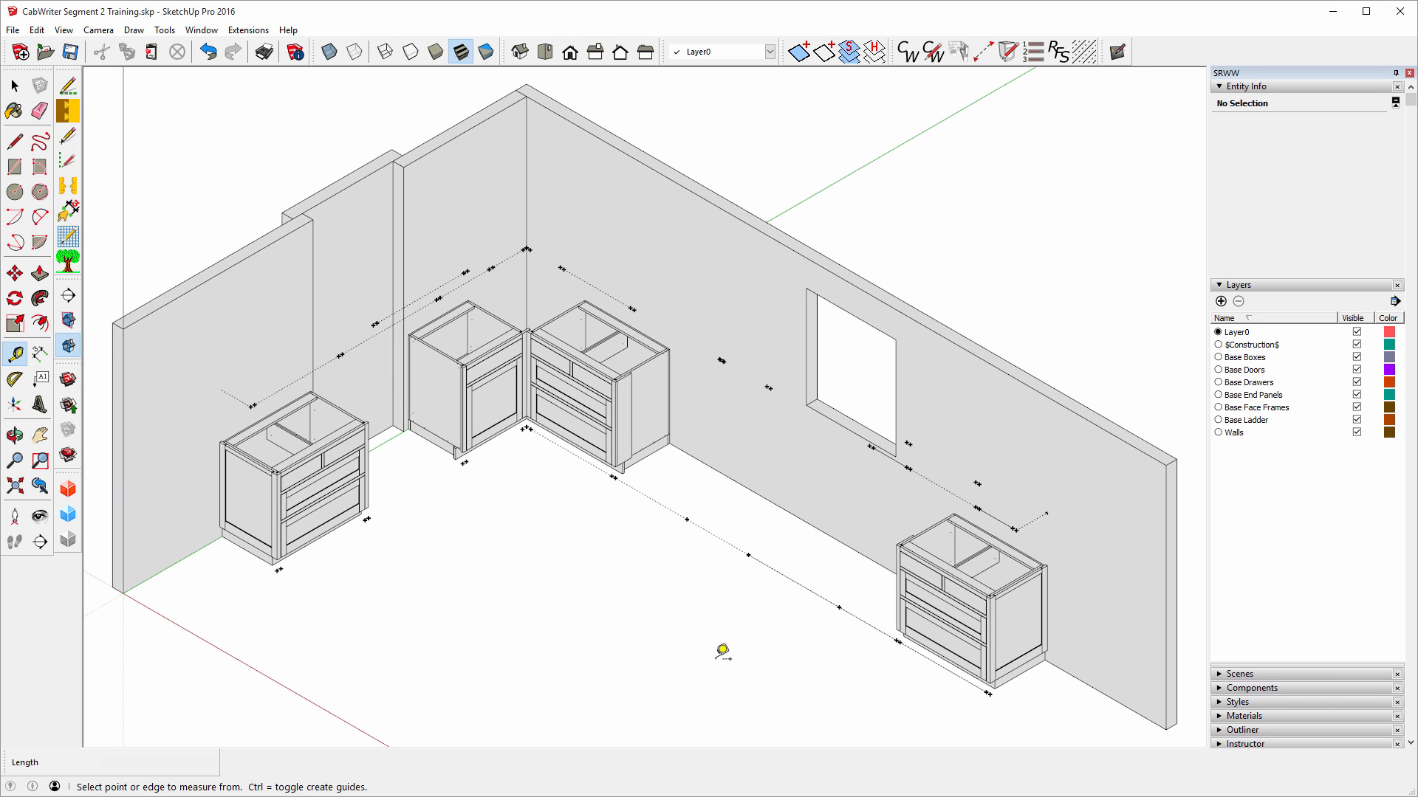
click(747, 555)
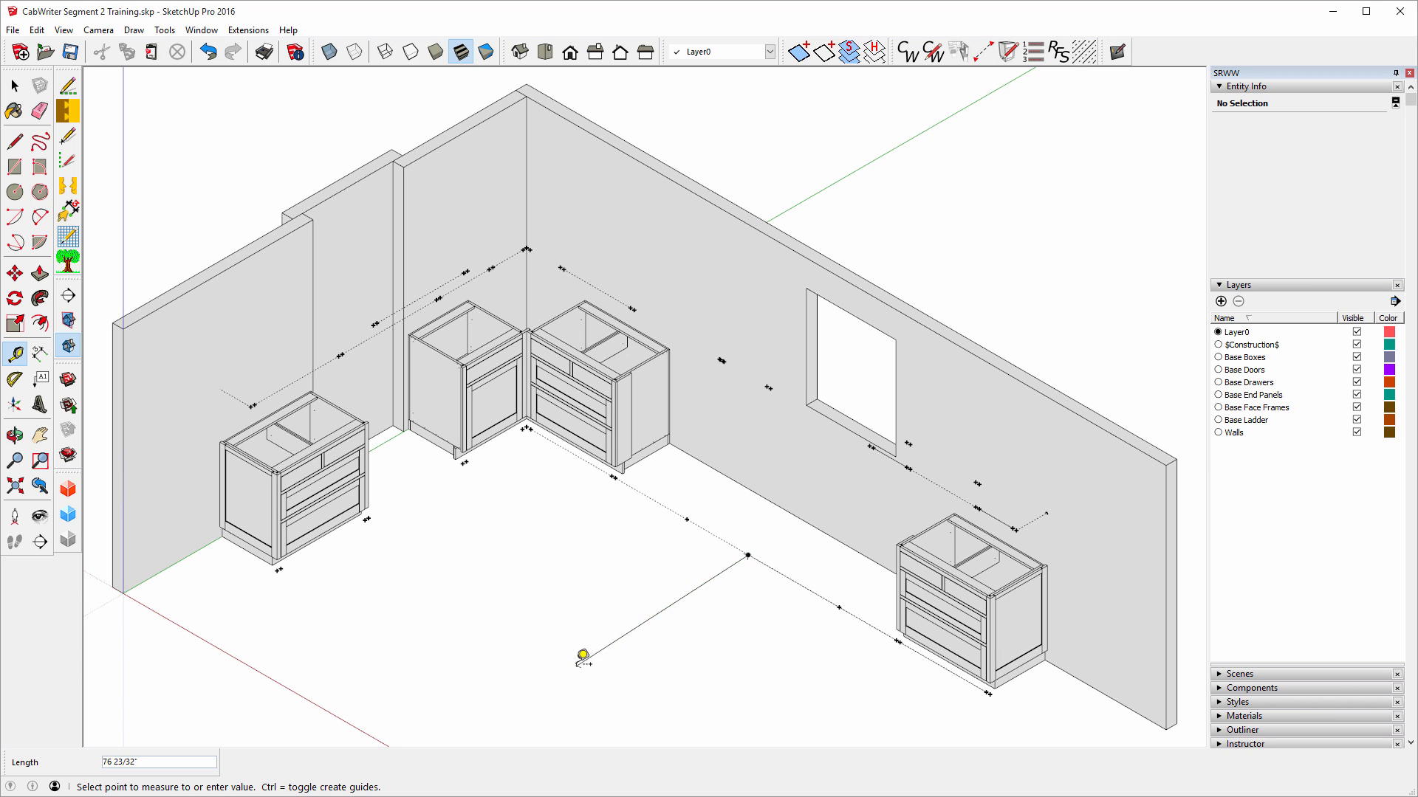
click(573, 657)
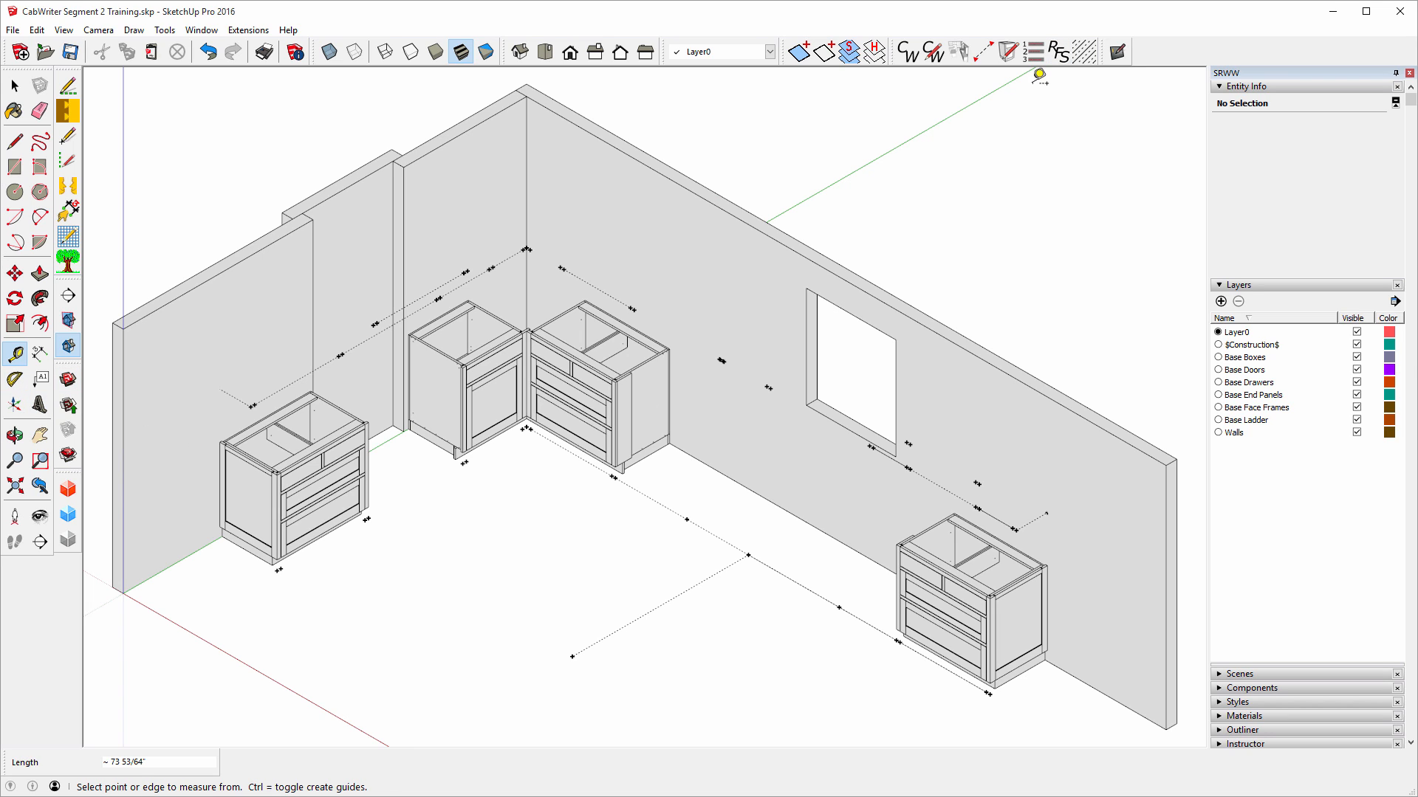
Try placing a stile from the new guide point, then dismiss the invalid-point warning and cancel.
click(987, 54)
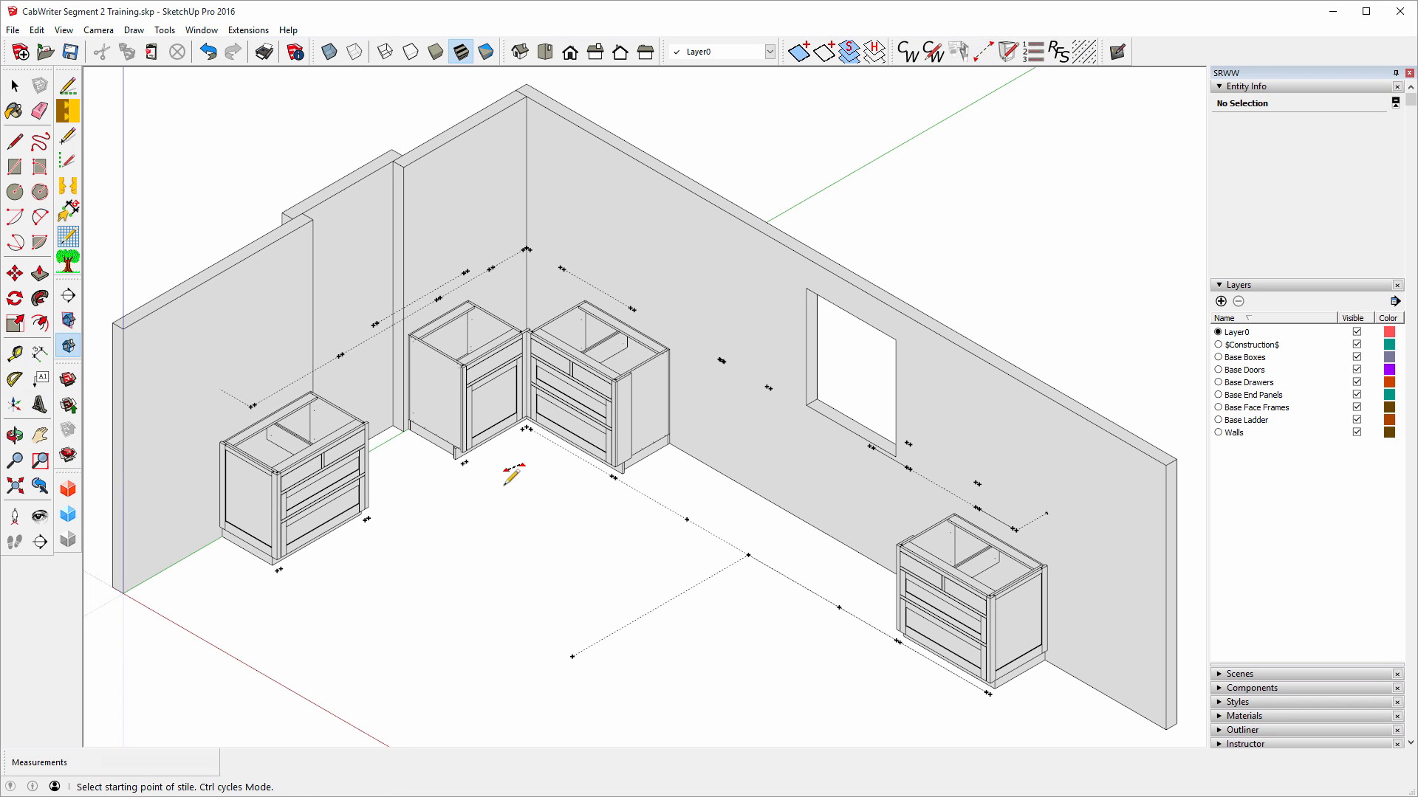
click(572, 655)
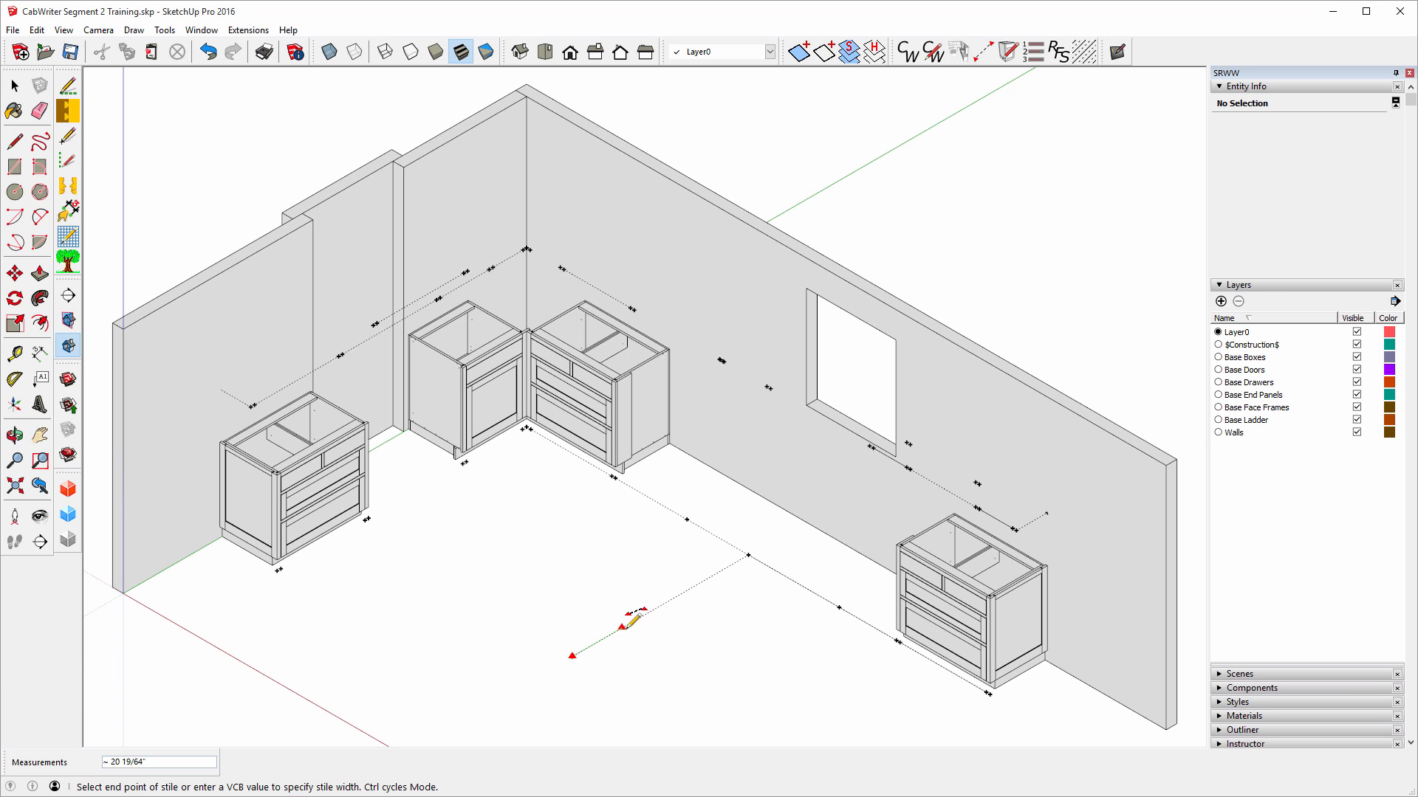
click(692, 588)
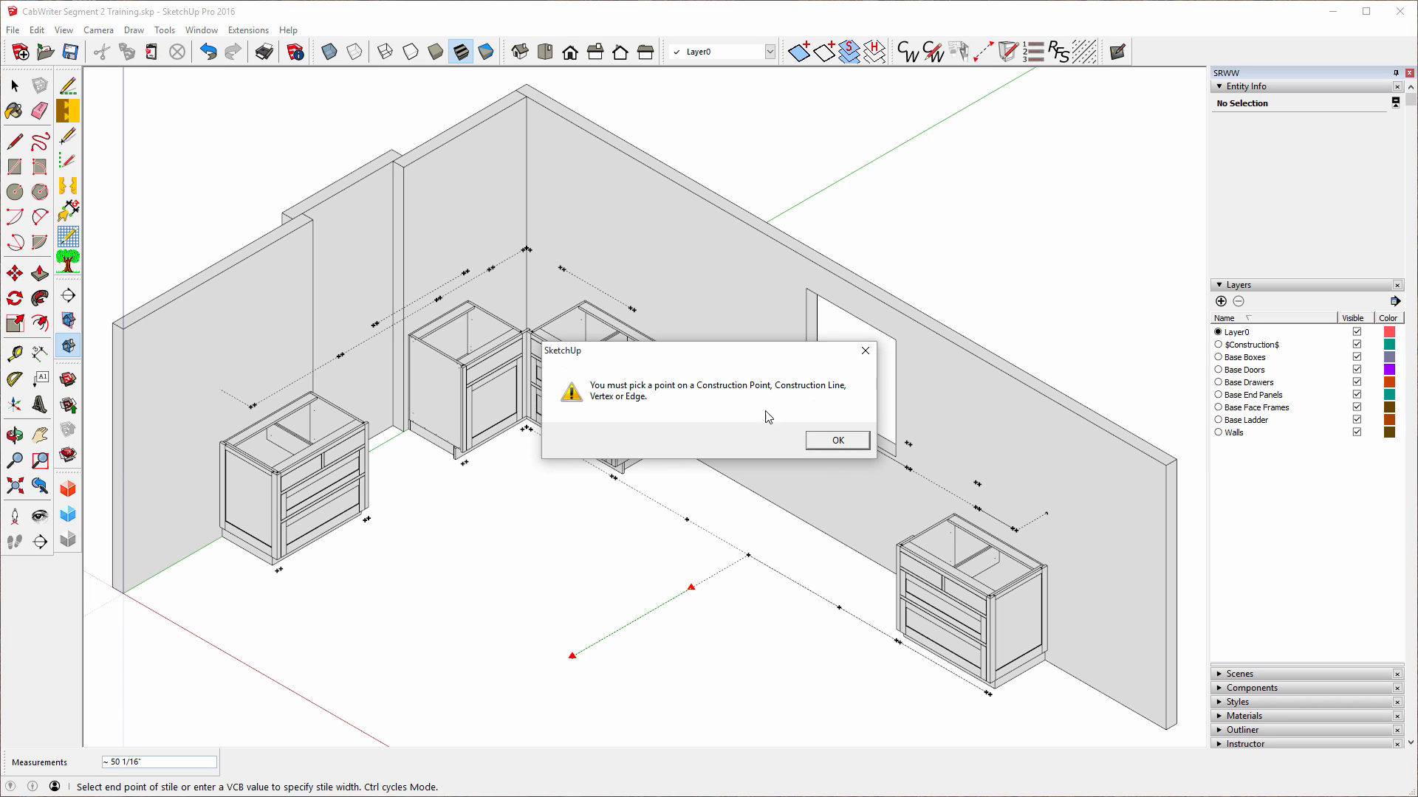
click(839, 441)
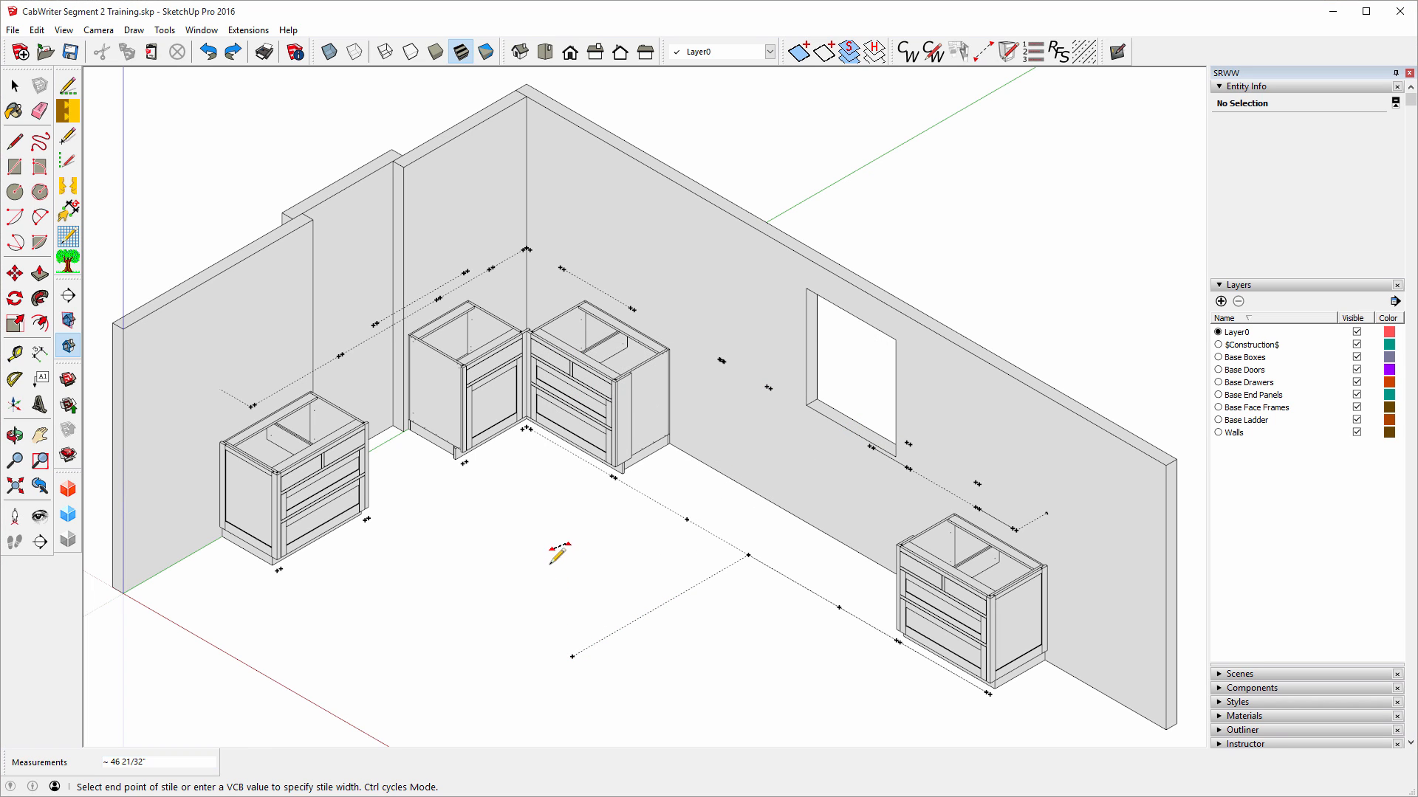
key(Escape)
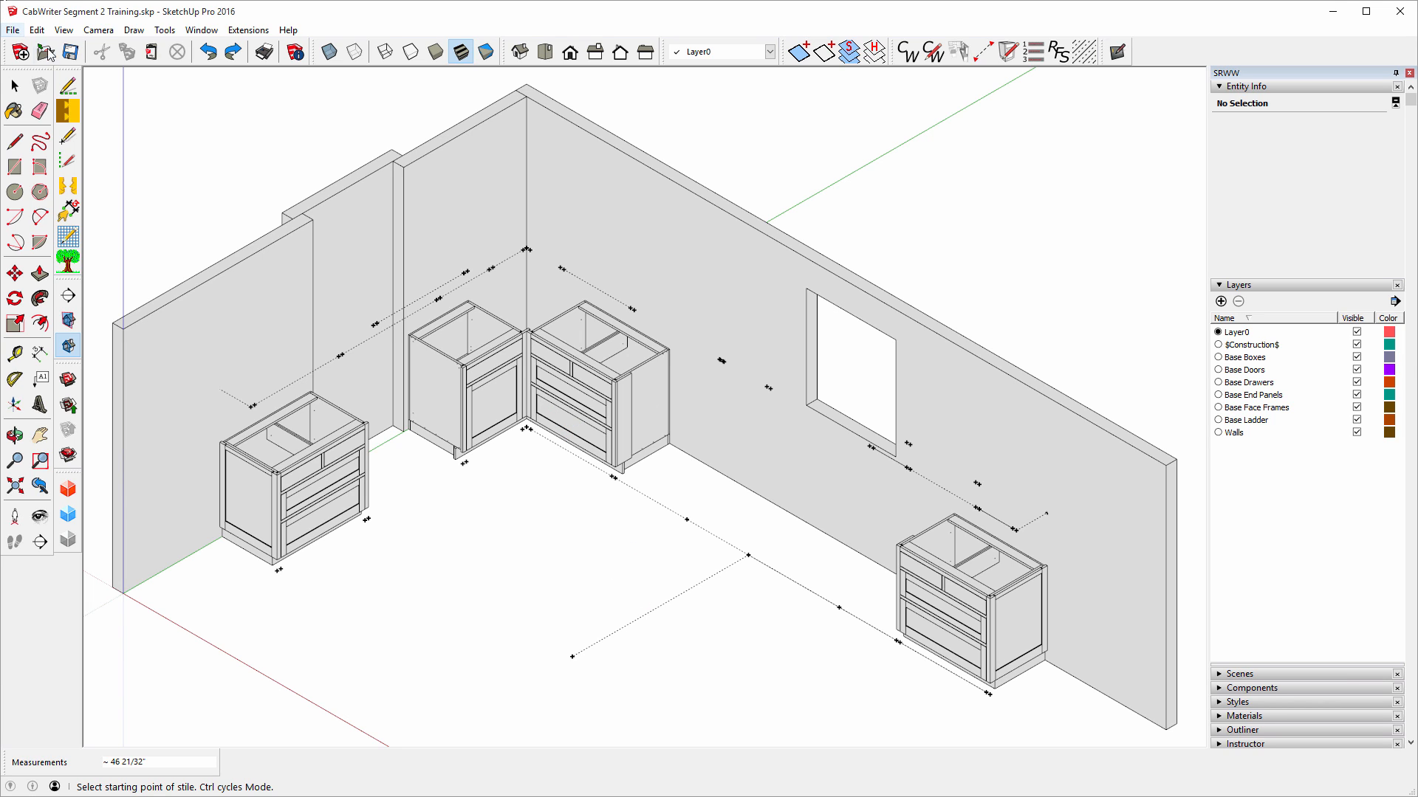
Measure a floor distance near the wall with the Tape Measure.
click(15, 86)
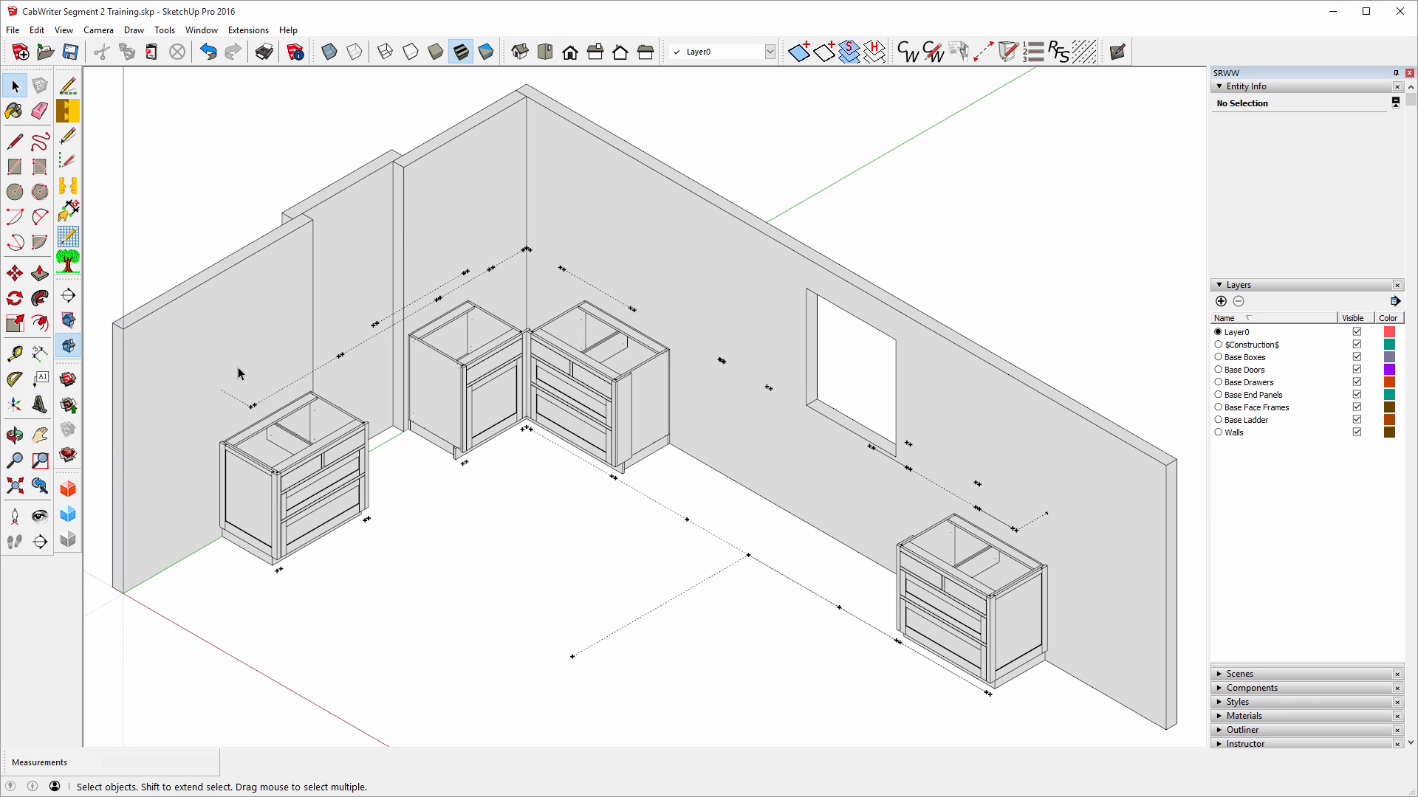
click(15, 354)
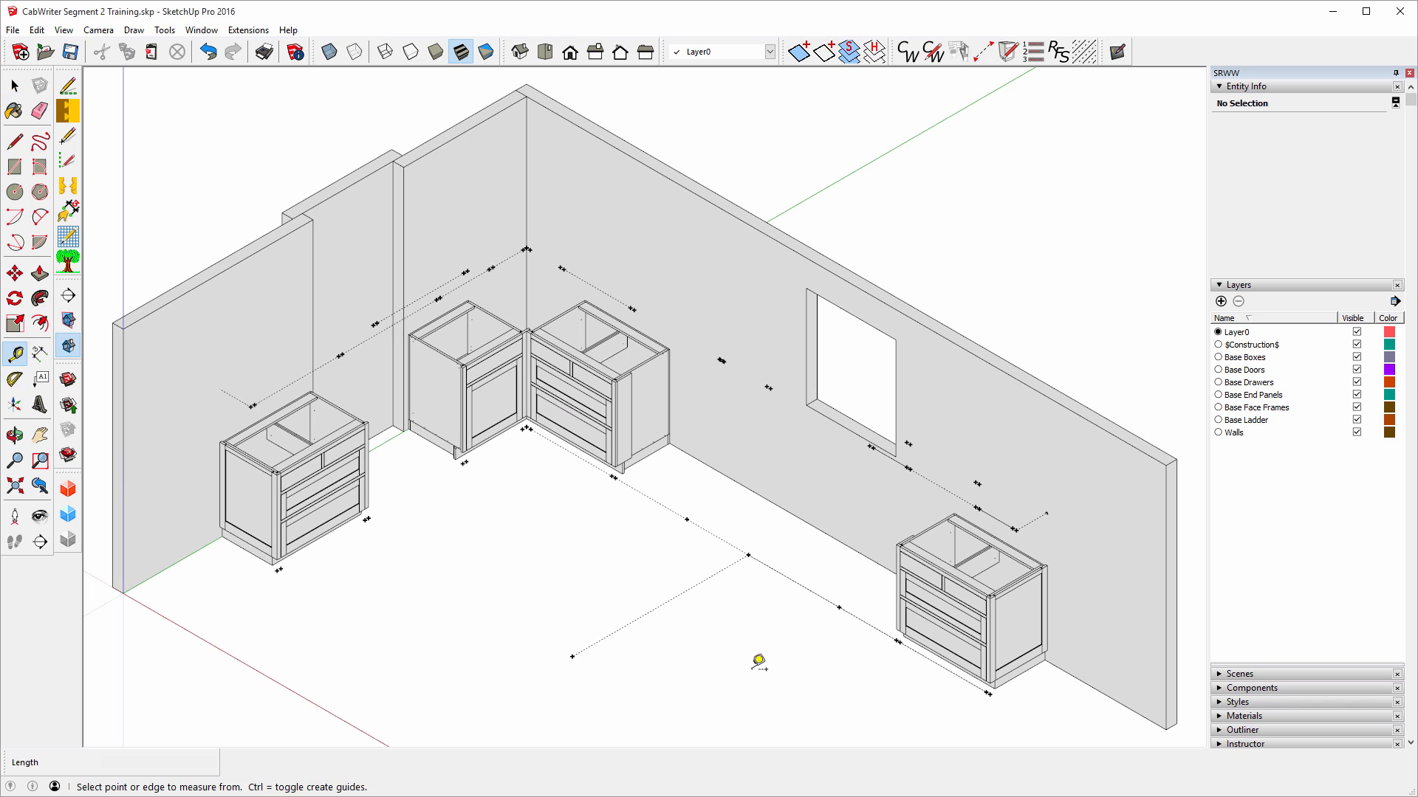
click(818, 529)
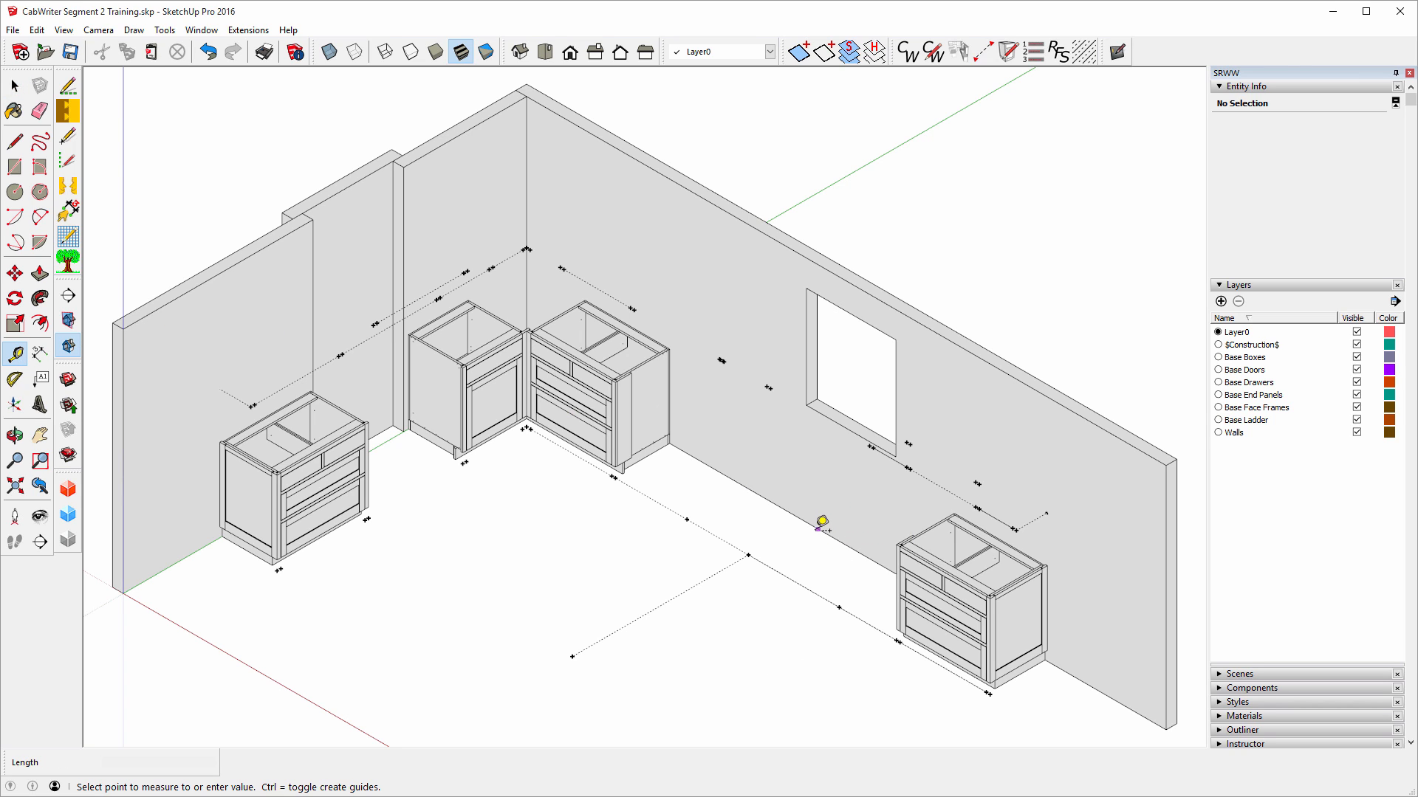
click(674, 599)
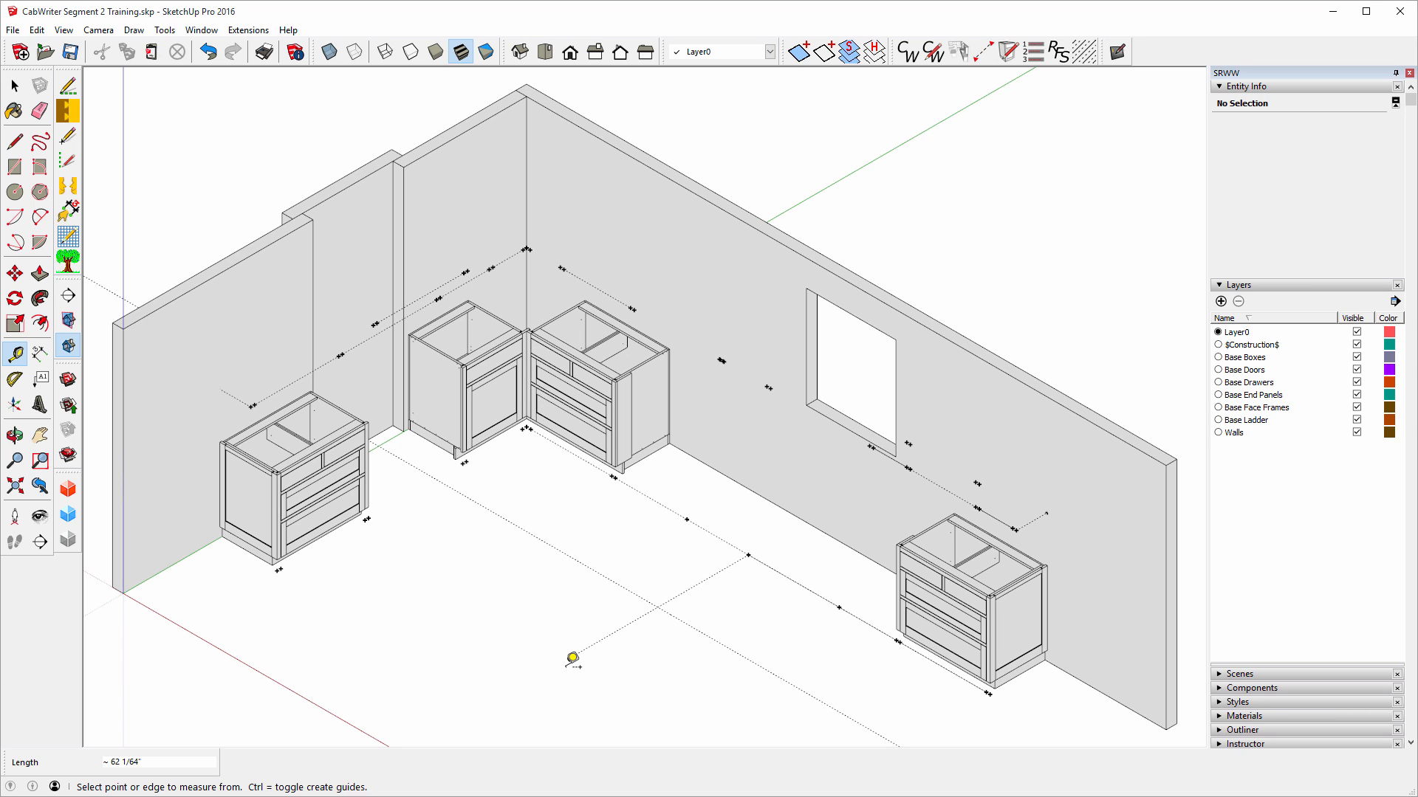
Delete the stray guide point and the leftover dotted guide line from the floor.
click(15, 87)
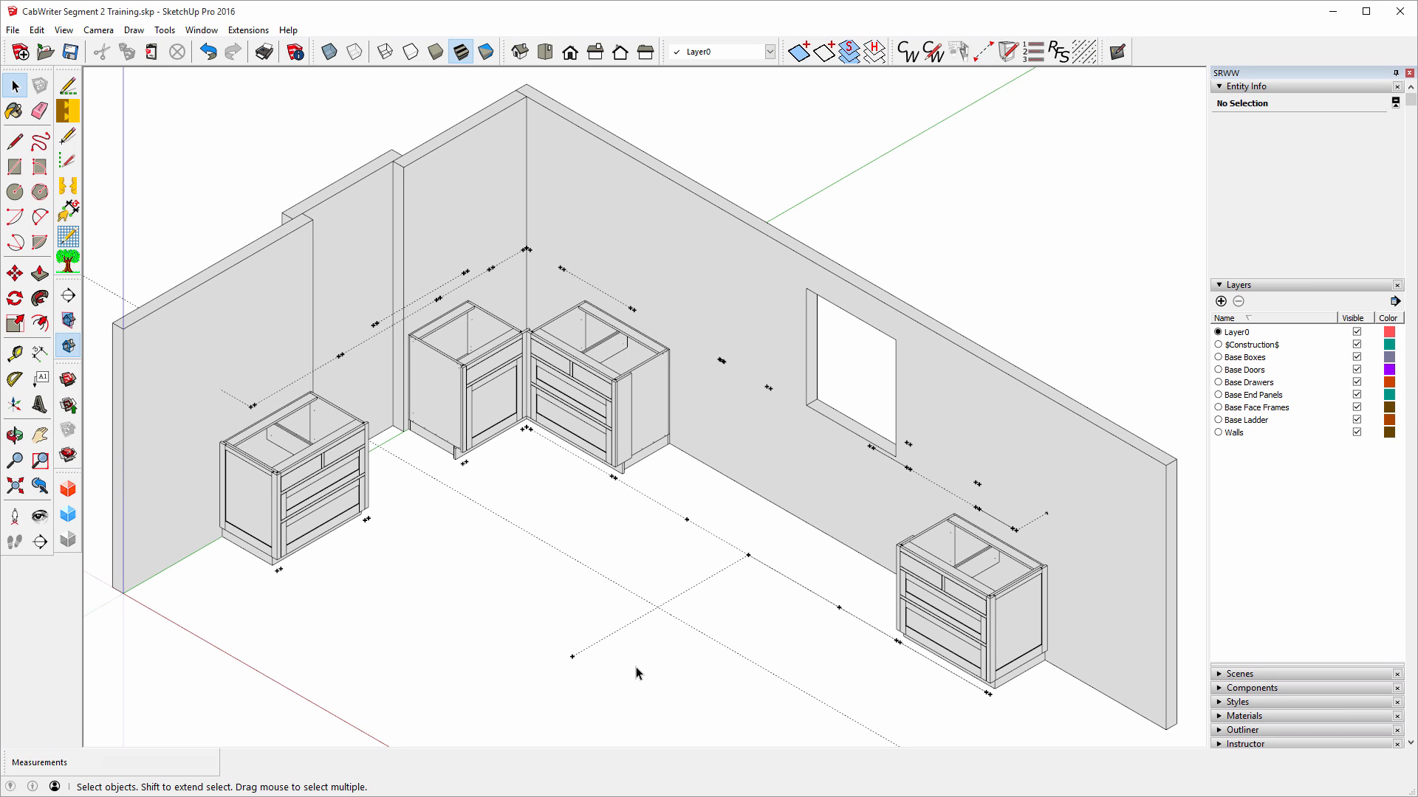
drag(581, 665, 569, 642)
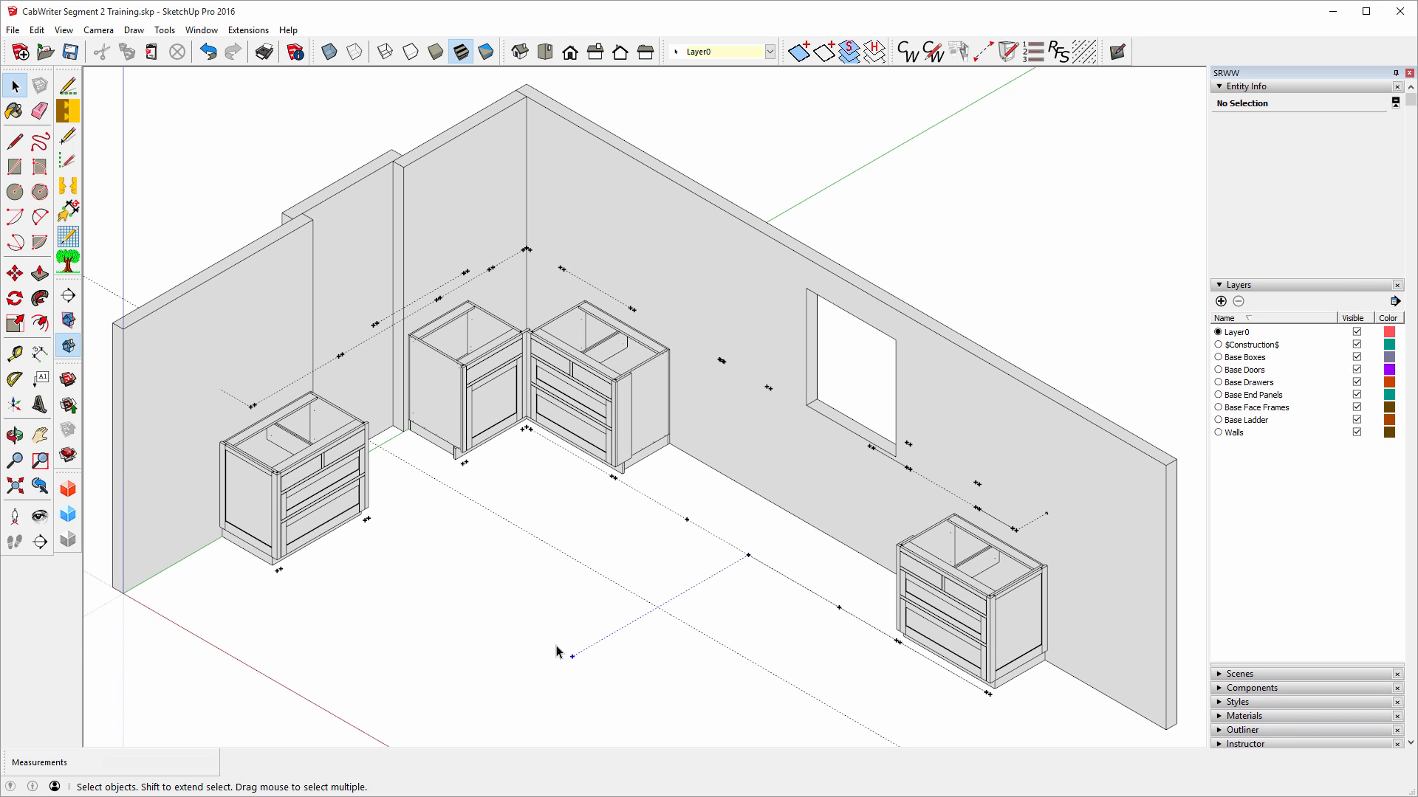
key(Delete)
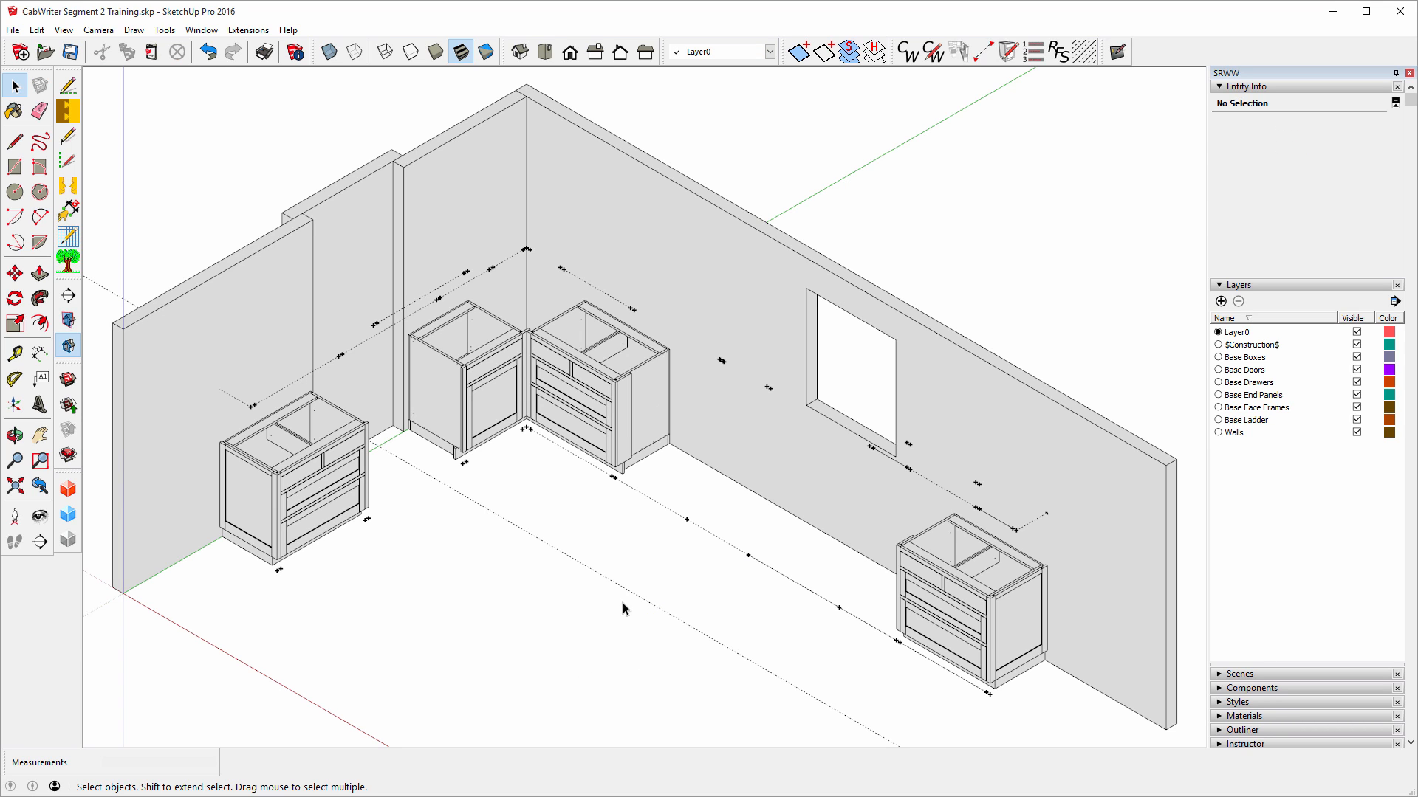
drag(644, 588, 635, 570)
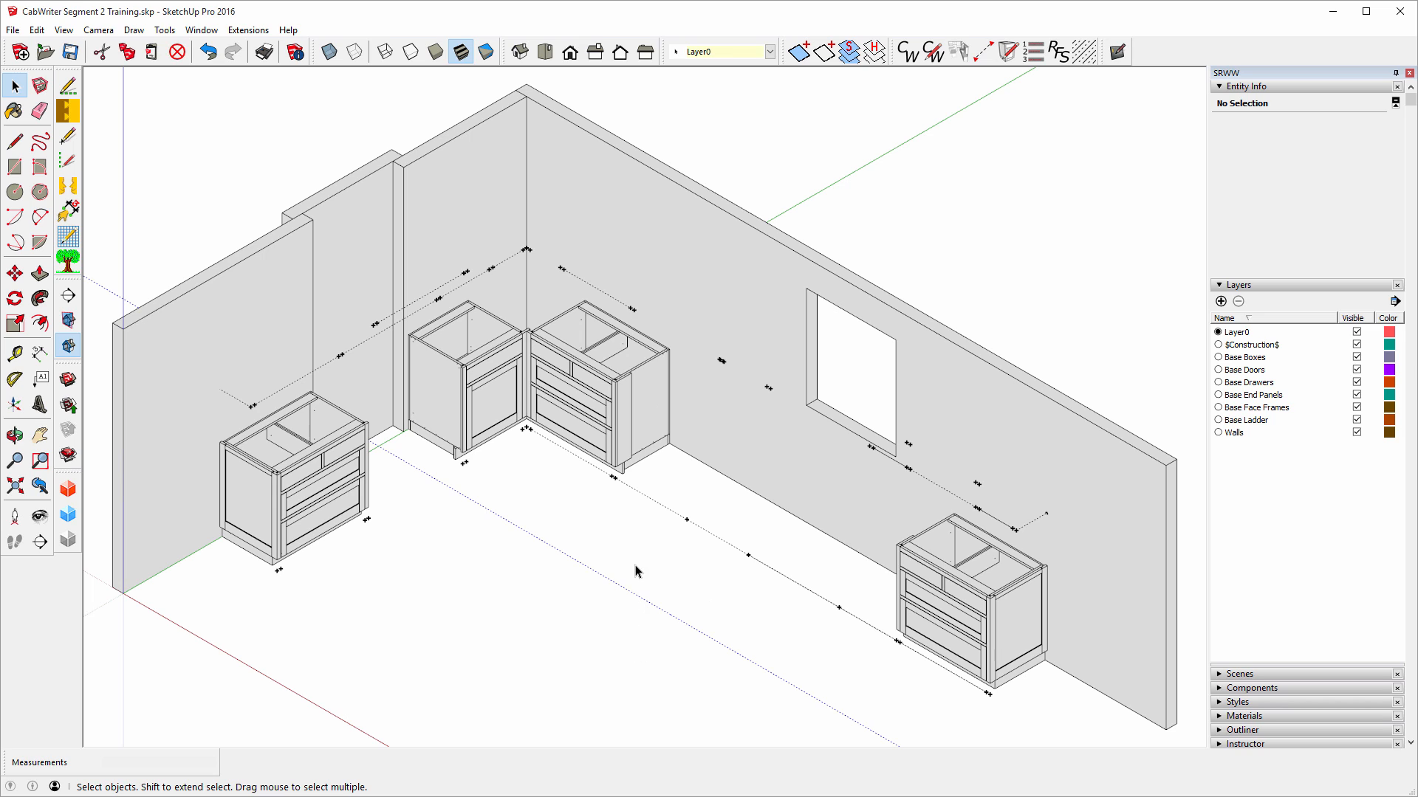
key(Delete)
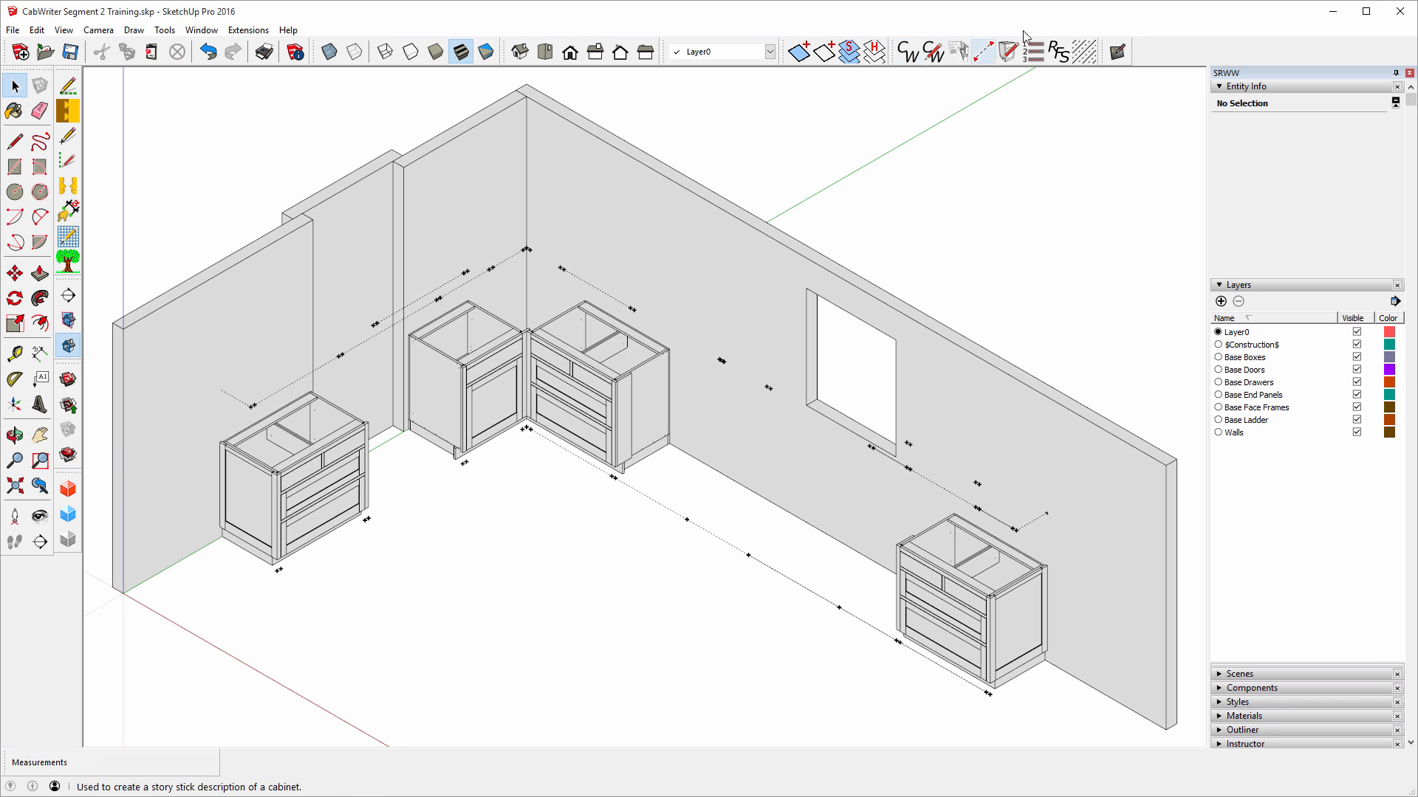
Place a Right End Opening stile between two guide points on the floor guide line.
click(983, 51)
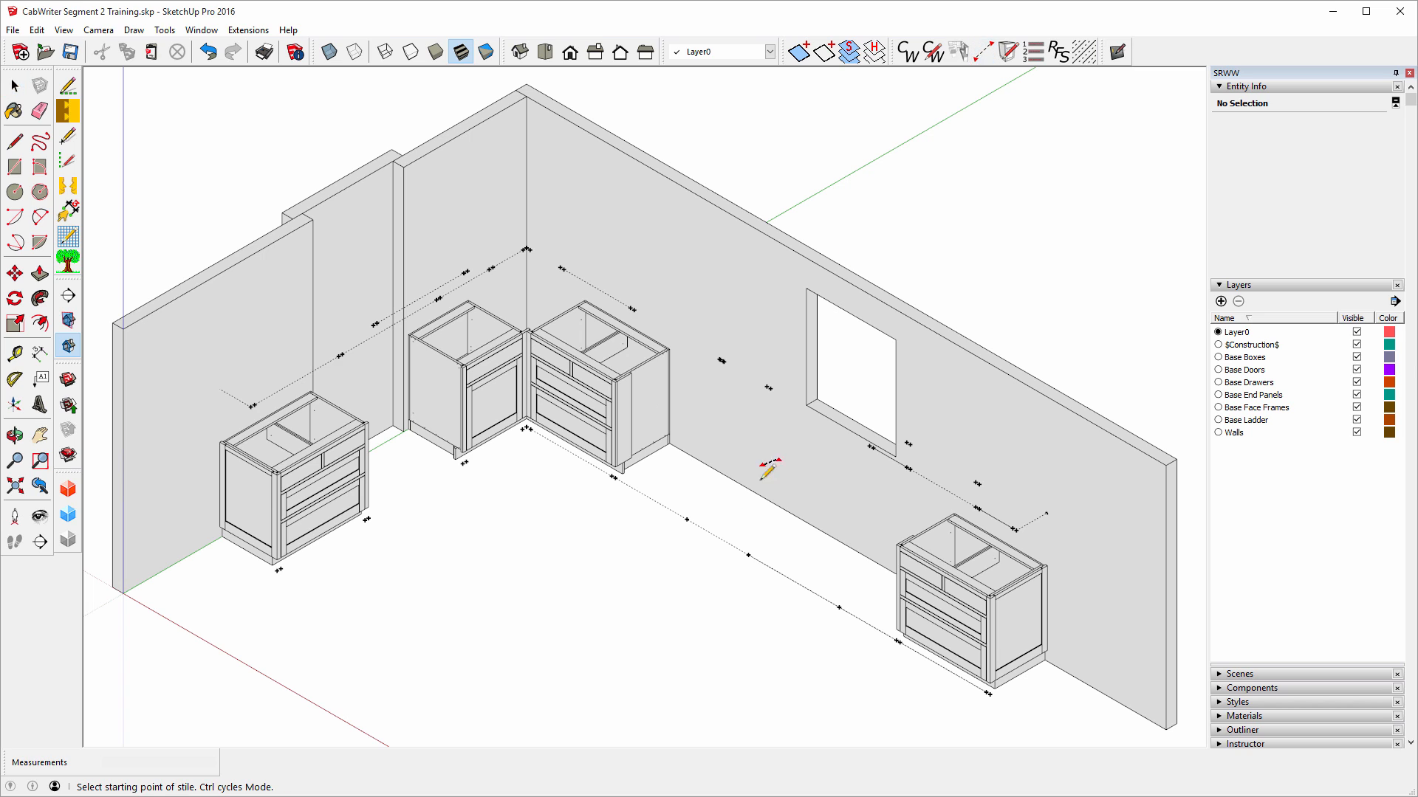
click(838, 607)
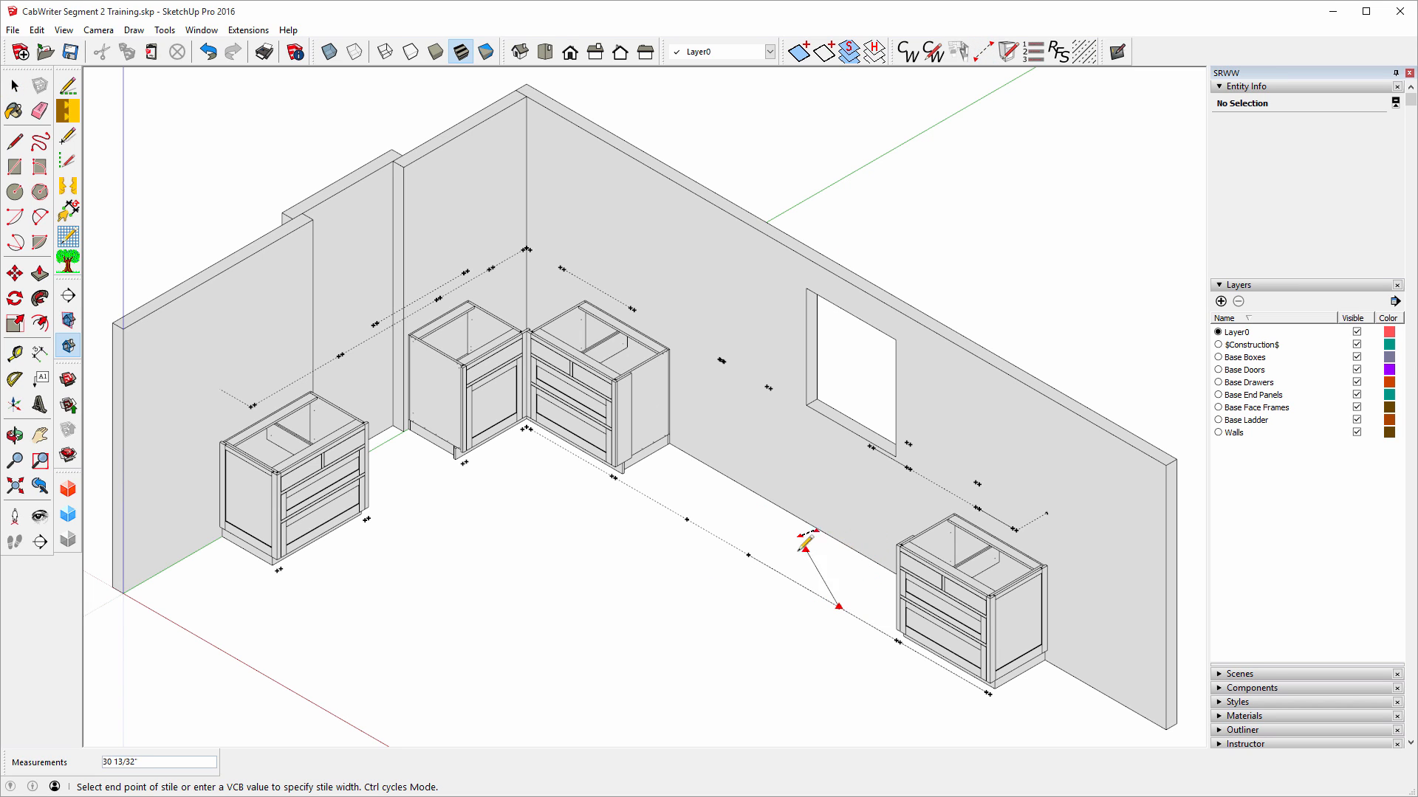
click(747, 553)
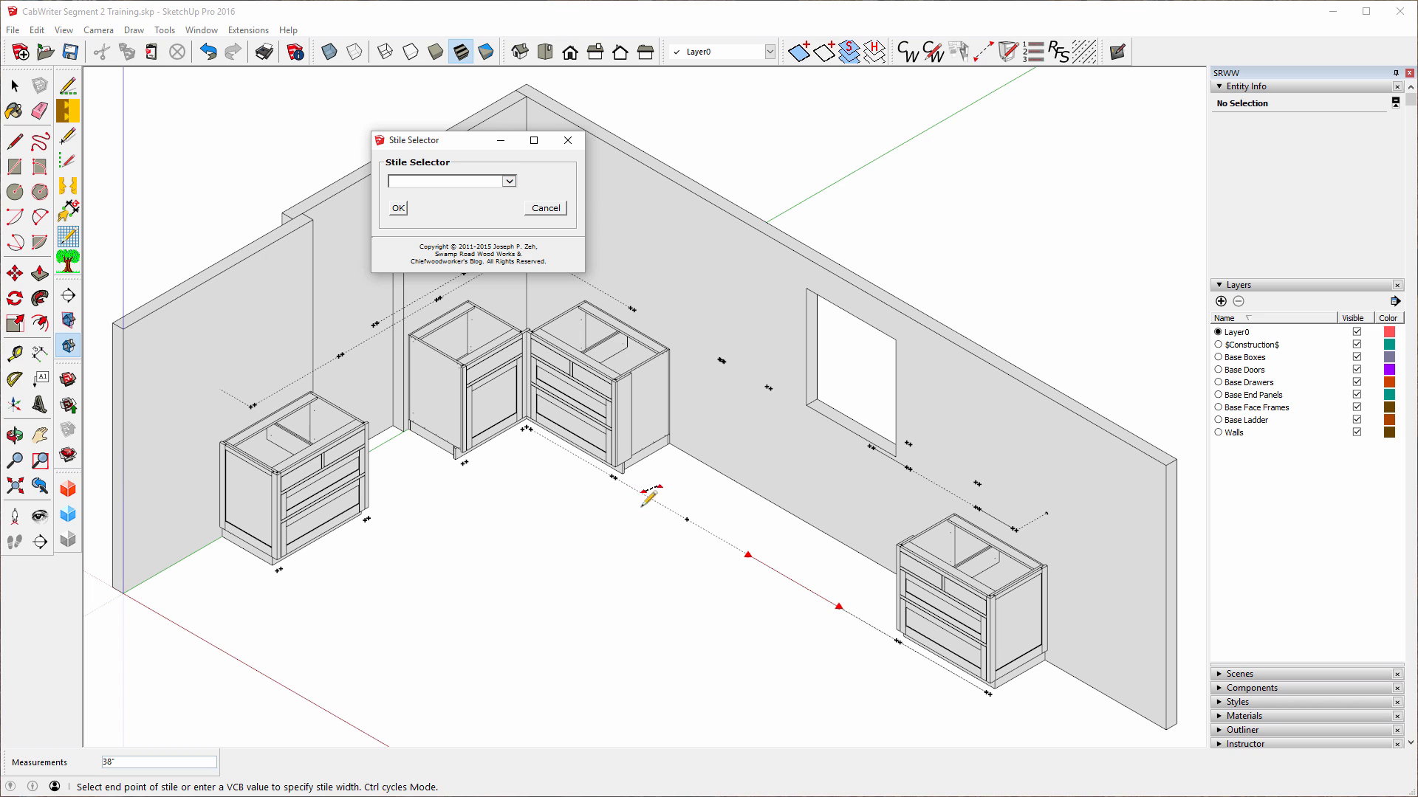
click(510, 182)
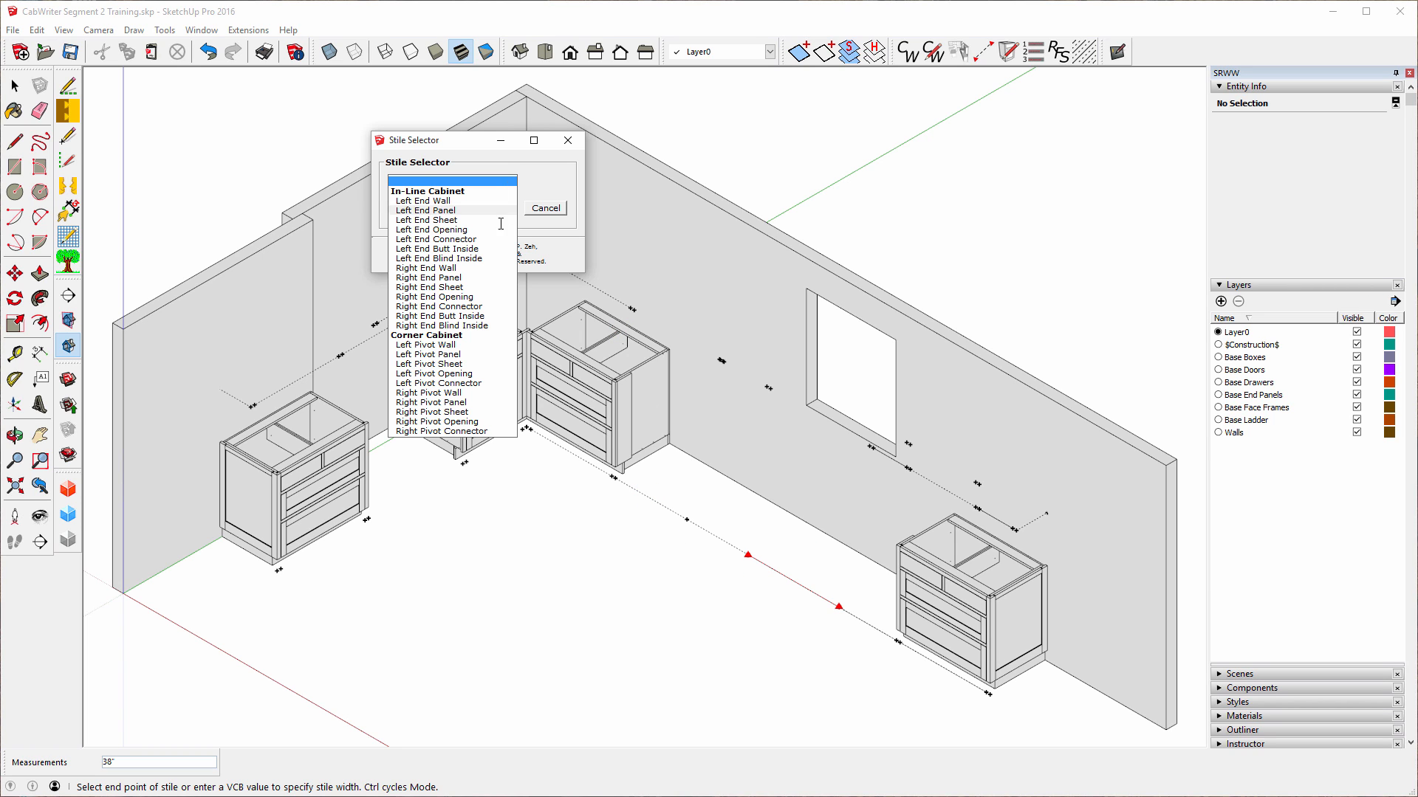
click(452, 297)
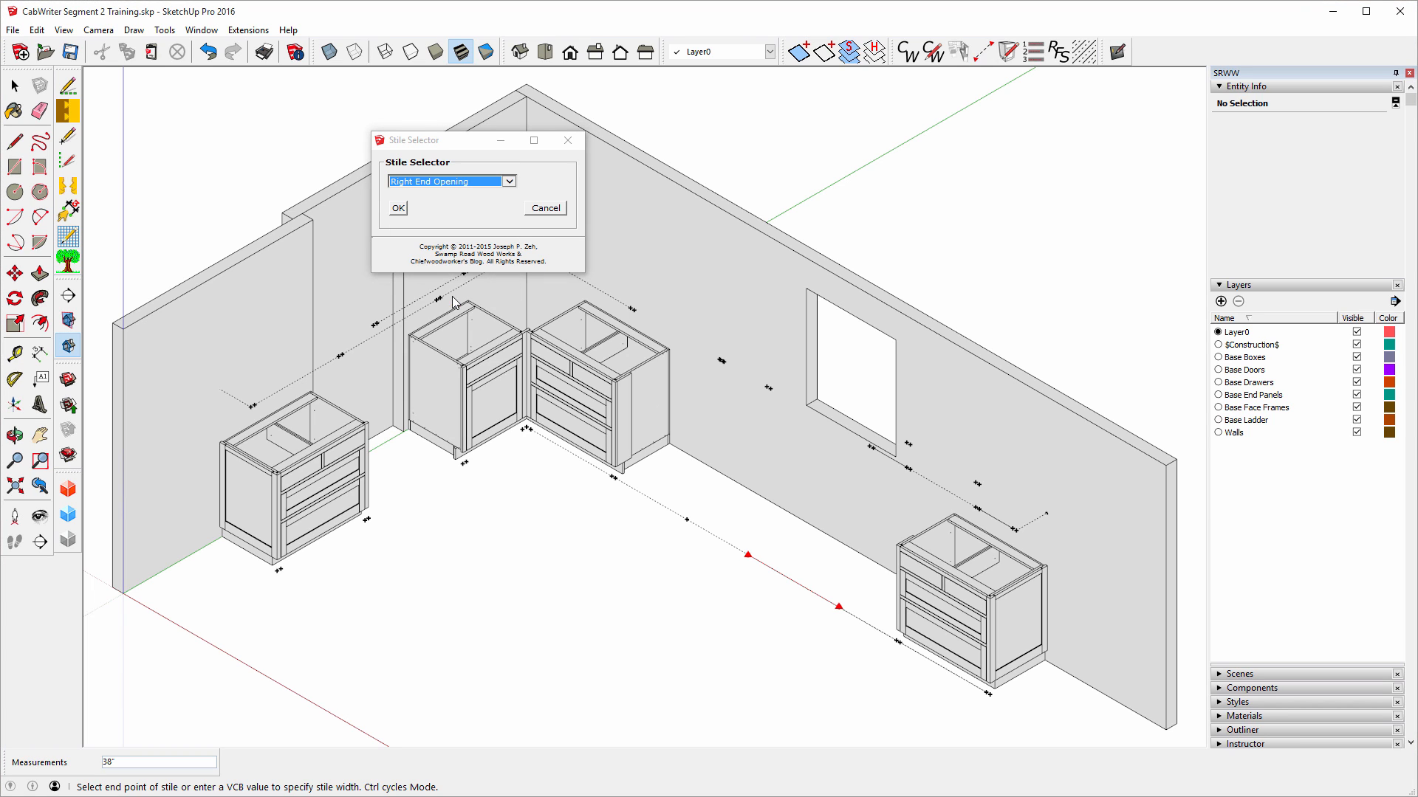
click(398, 208)
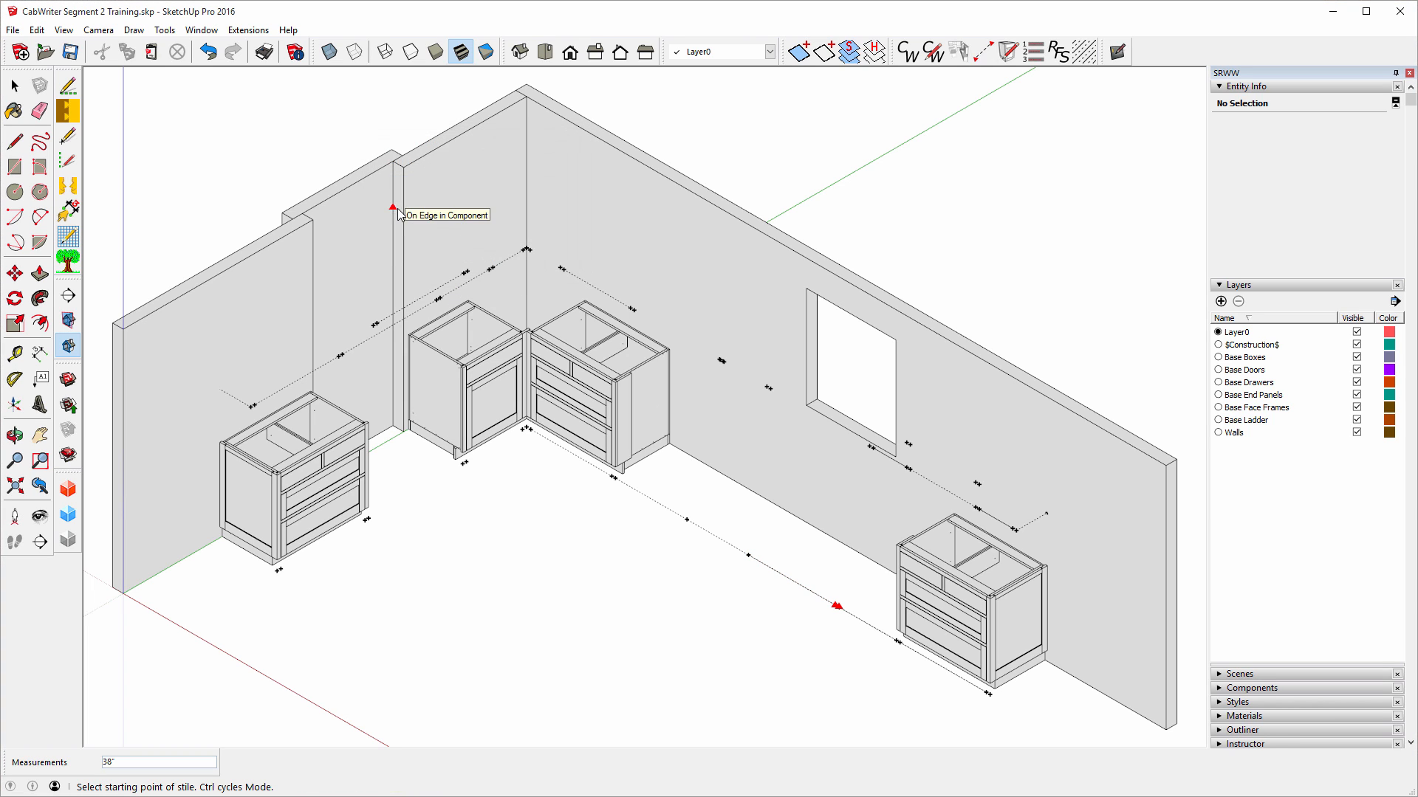
Place a Left End Opening stile between the next two guide points.
click(686, 519)
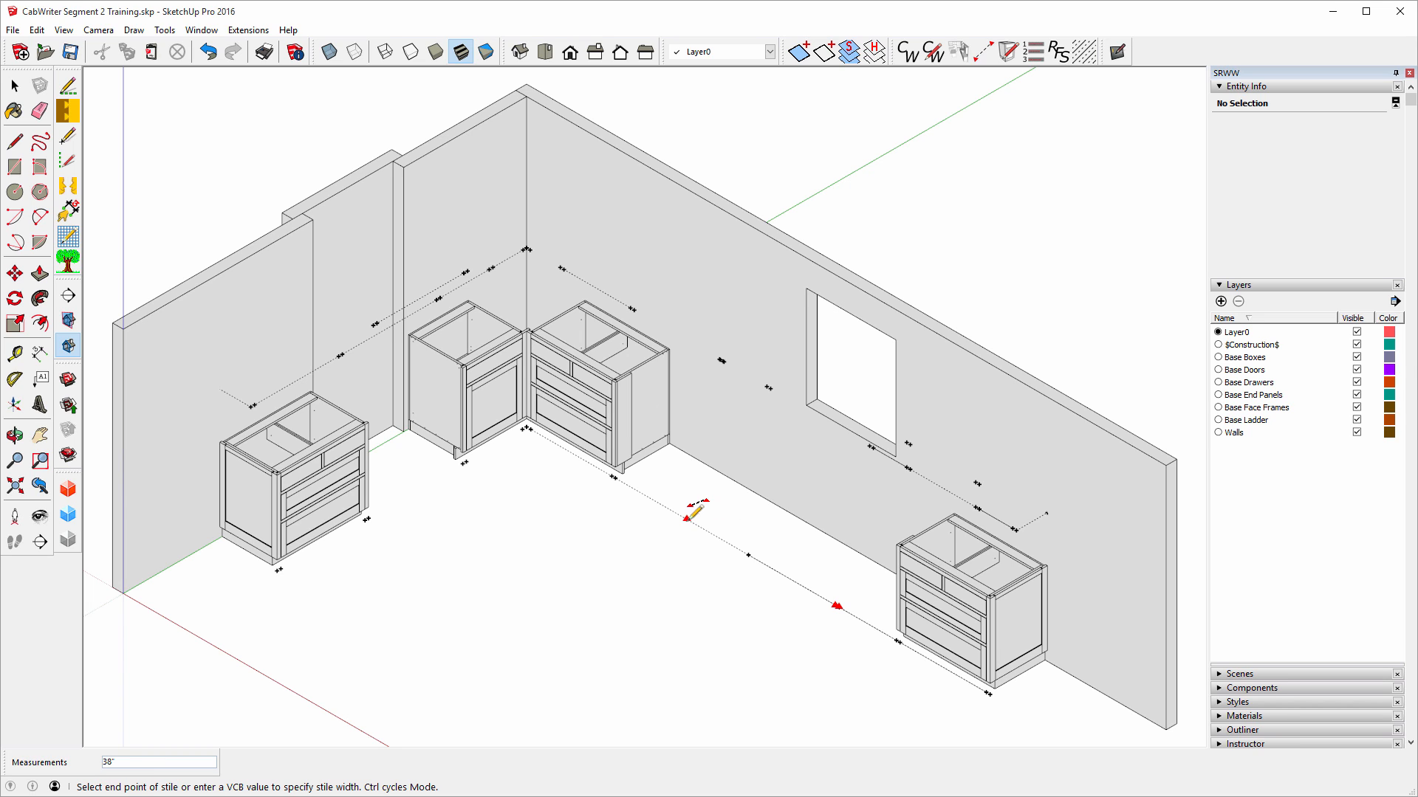
click(747, 553)
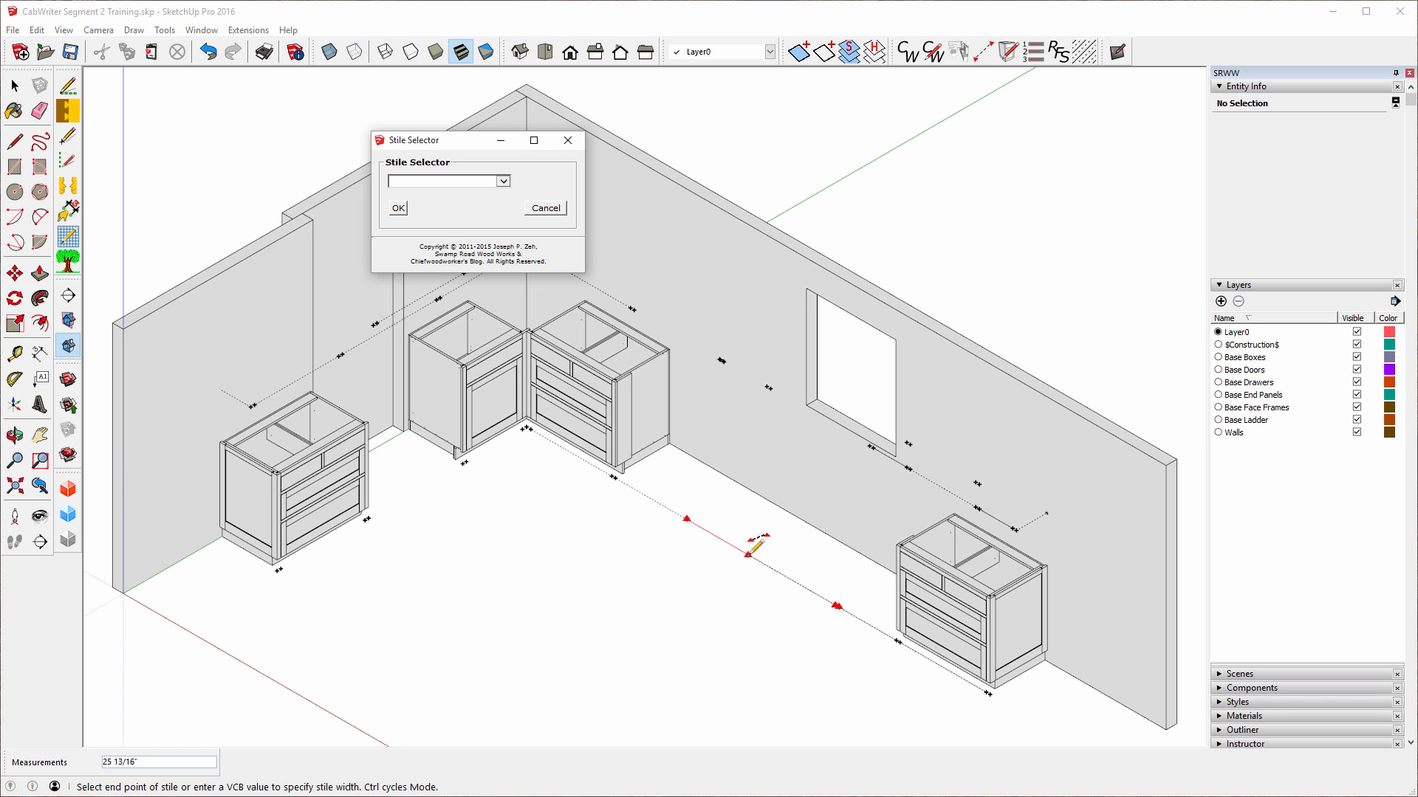
click(503, 181)
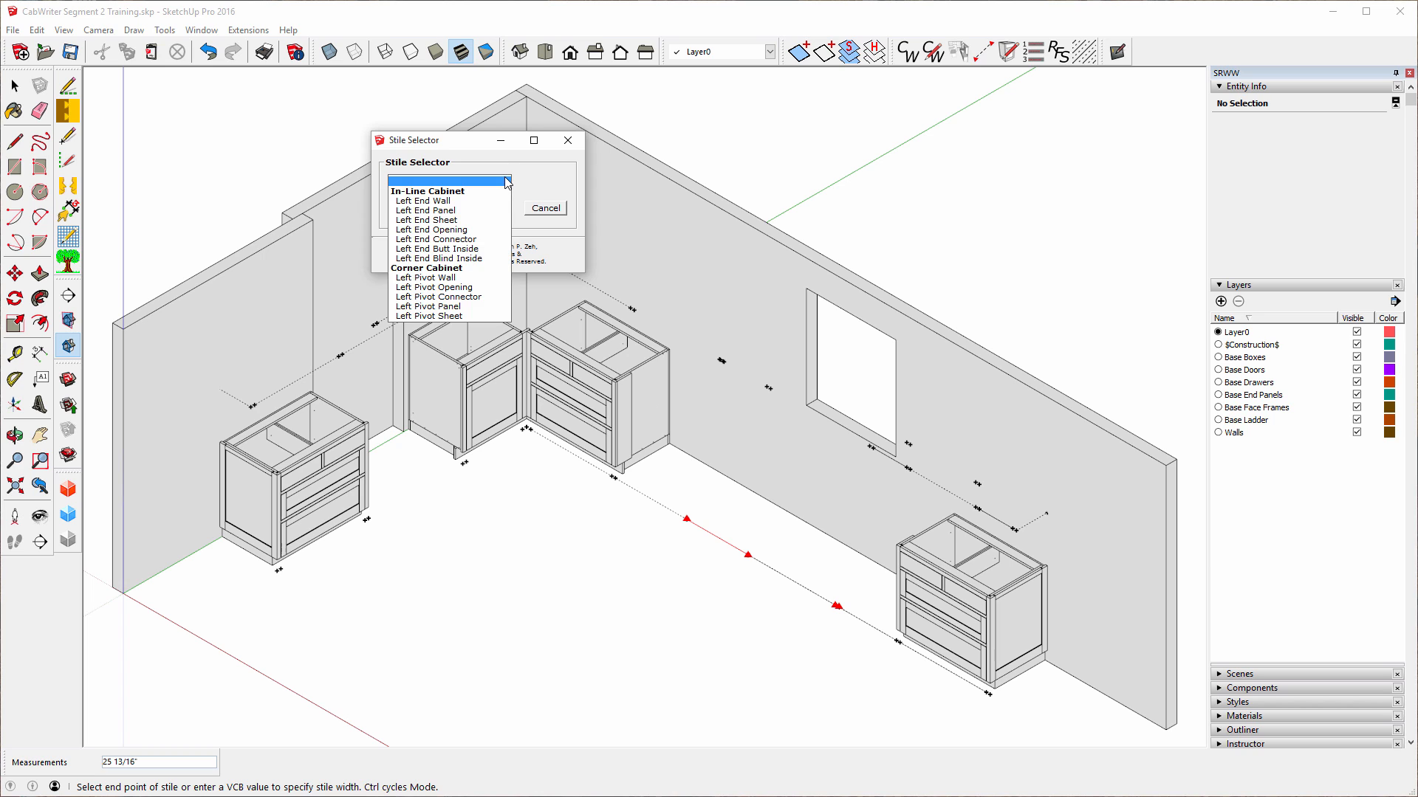
click(454, 231)
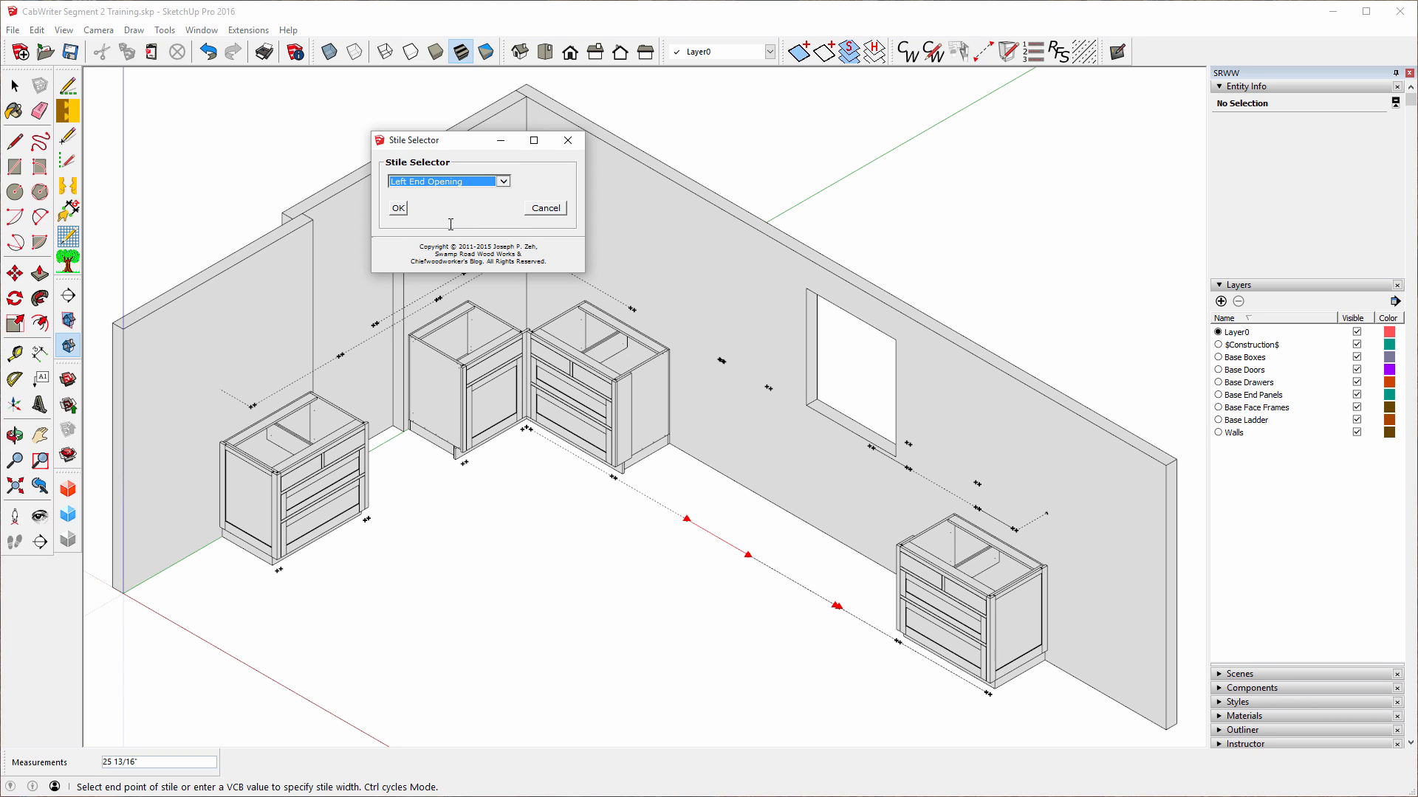
click(398, 209)
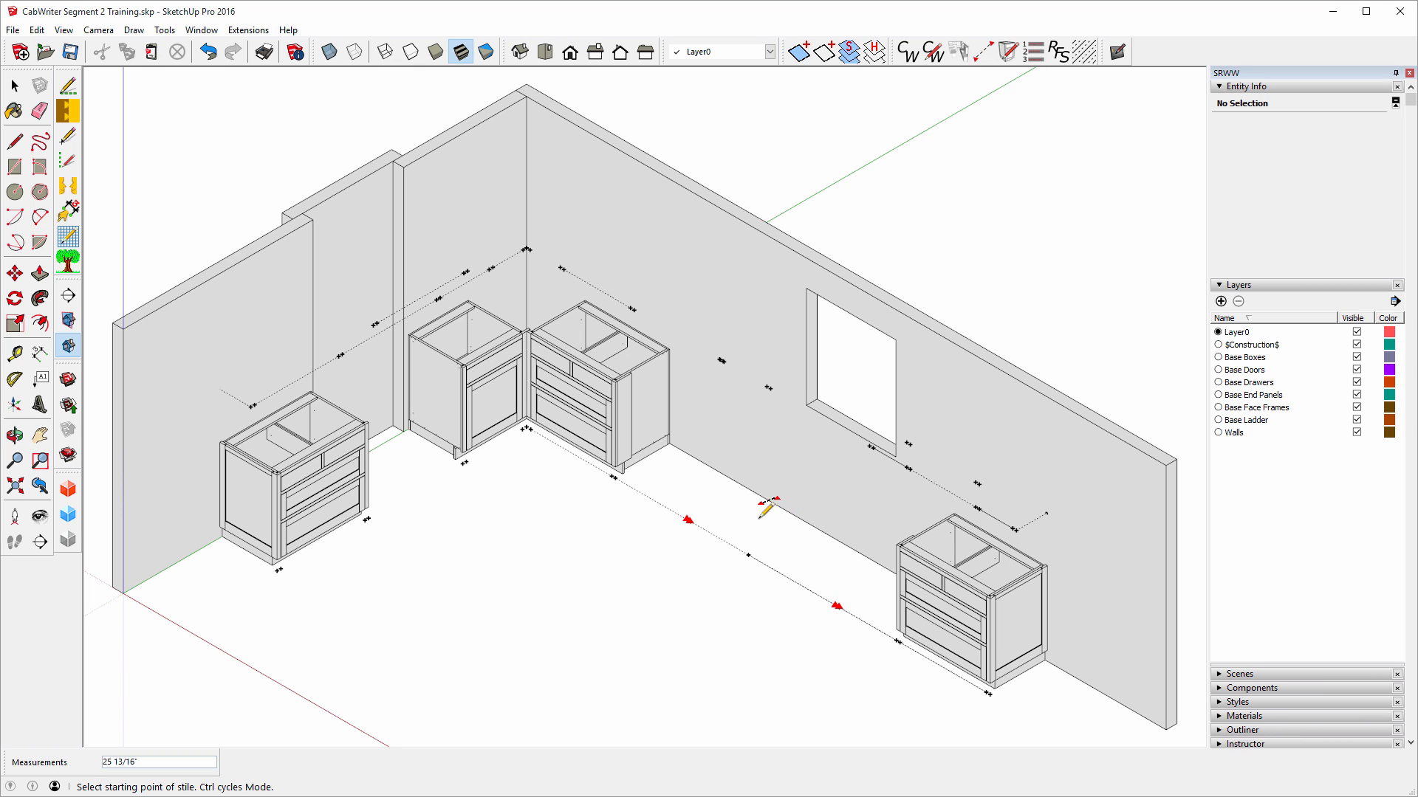
Add another opening stile on the sink-run floor line, correcting an invalid end point.
click(748, 553)
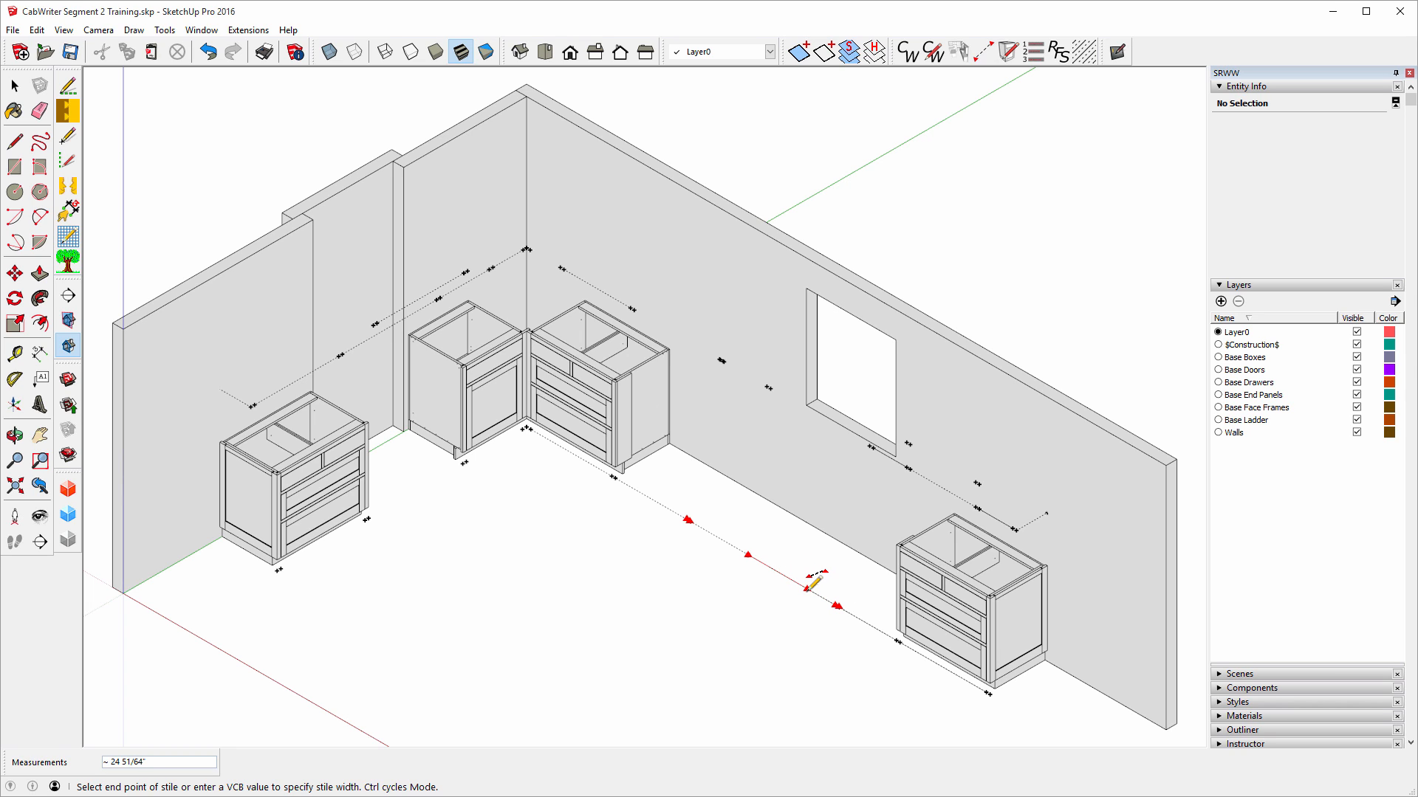
click(808, 591)
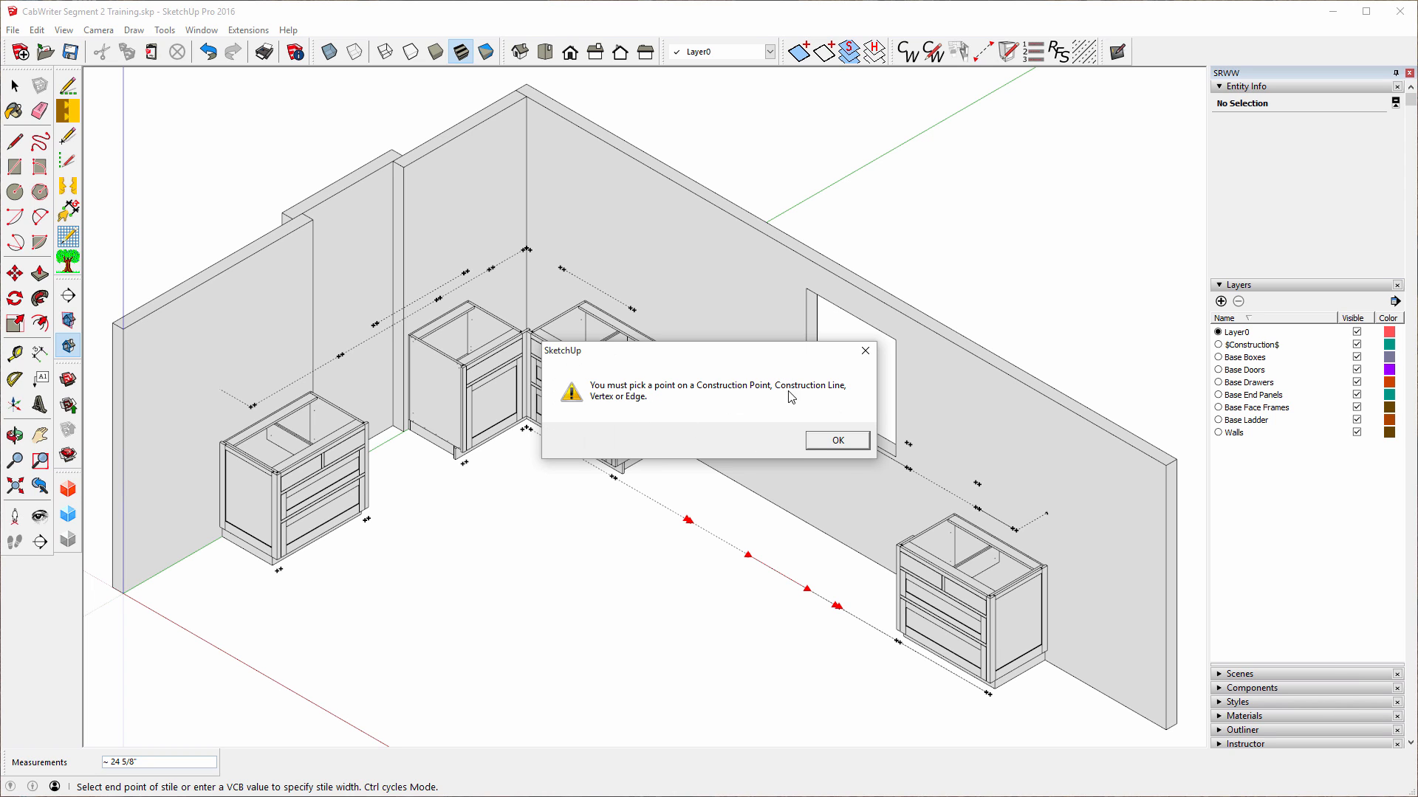
click(838, 442)
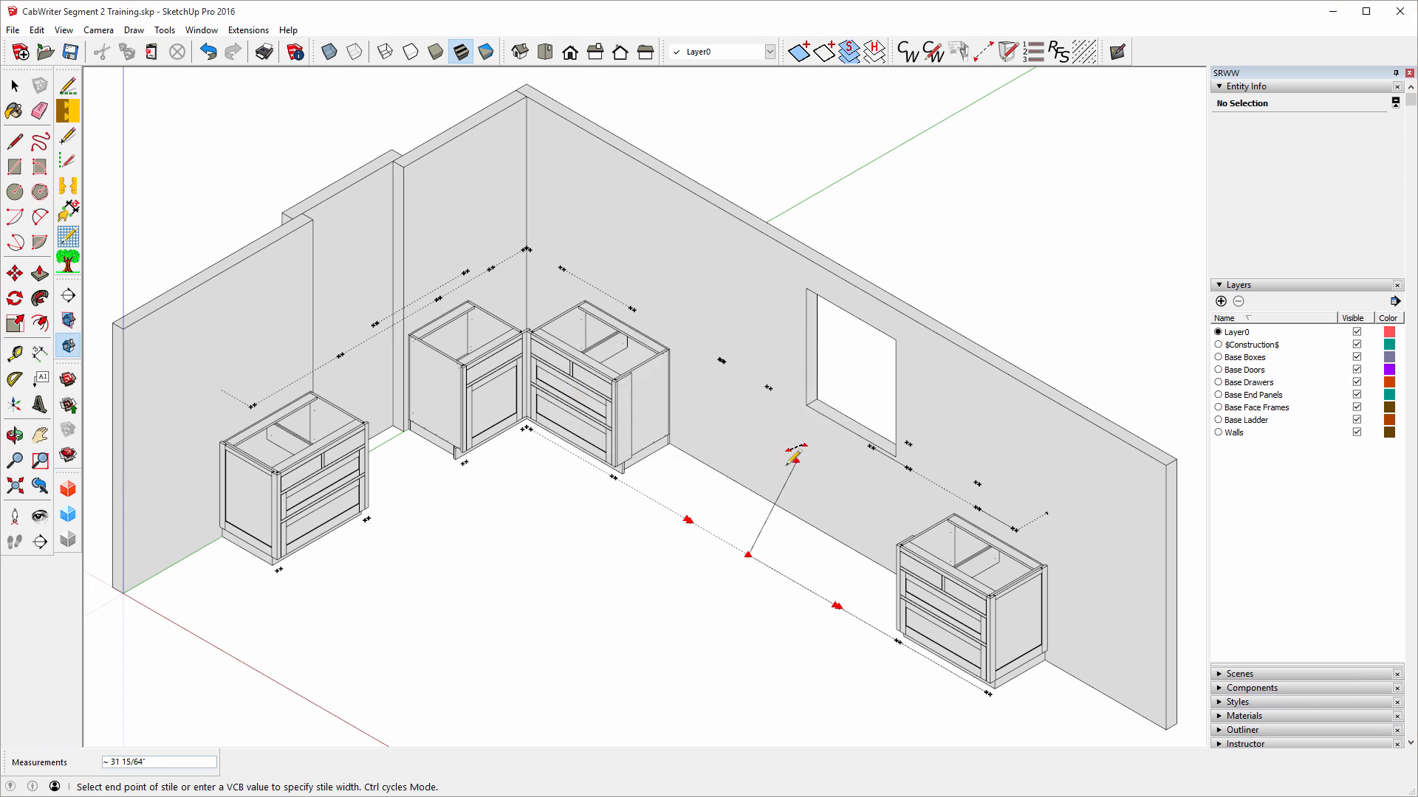
click(837, 602)
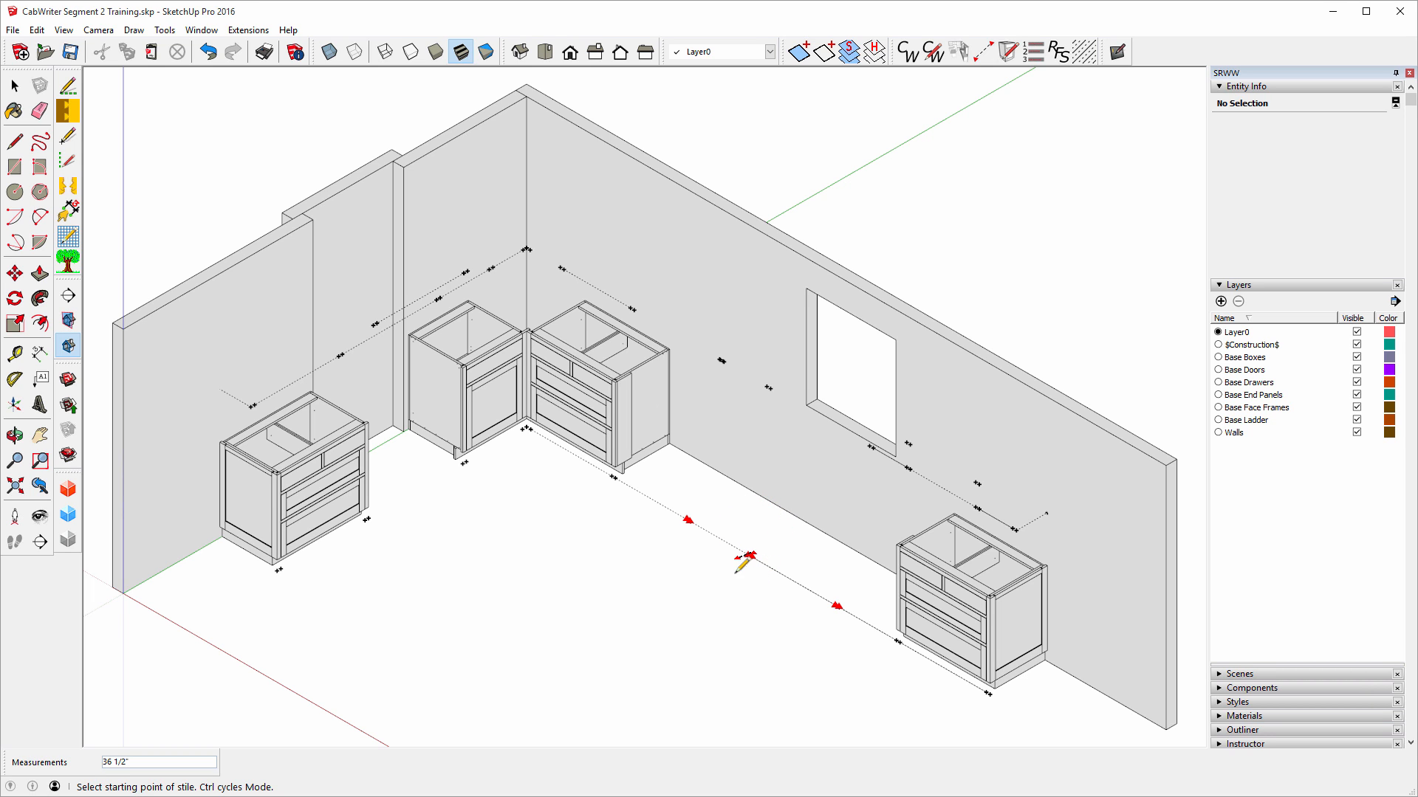
Zoom into the sink run and switch the Stile tool to center-between-two-points mode.
scroll(757, 552, up, 3)
scroll(753, 554, up, 2)
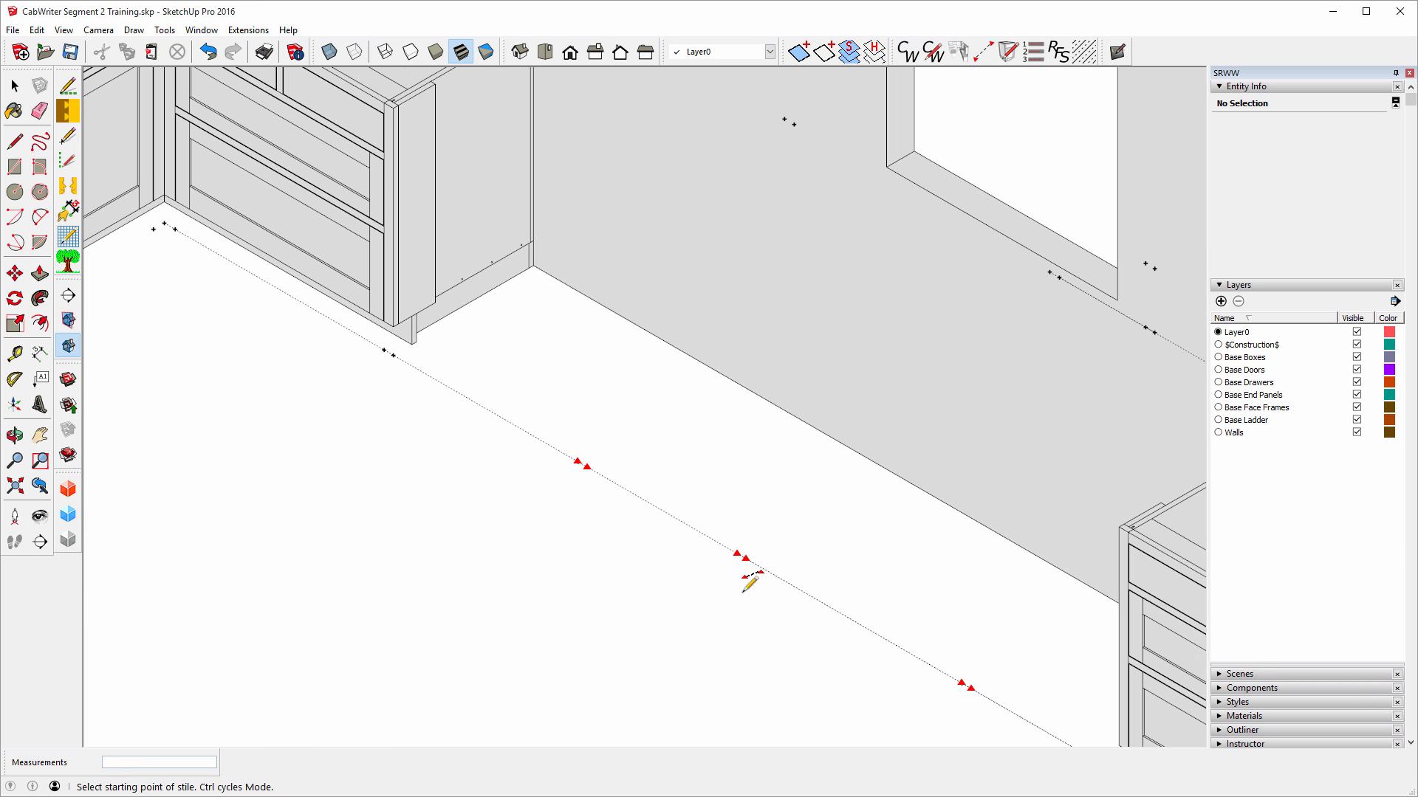
scroll(617, 555, down, 2)
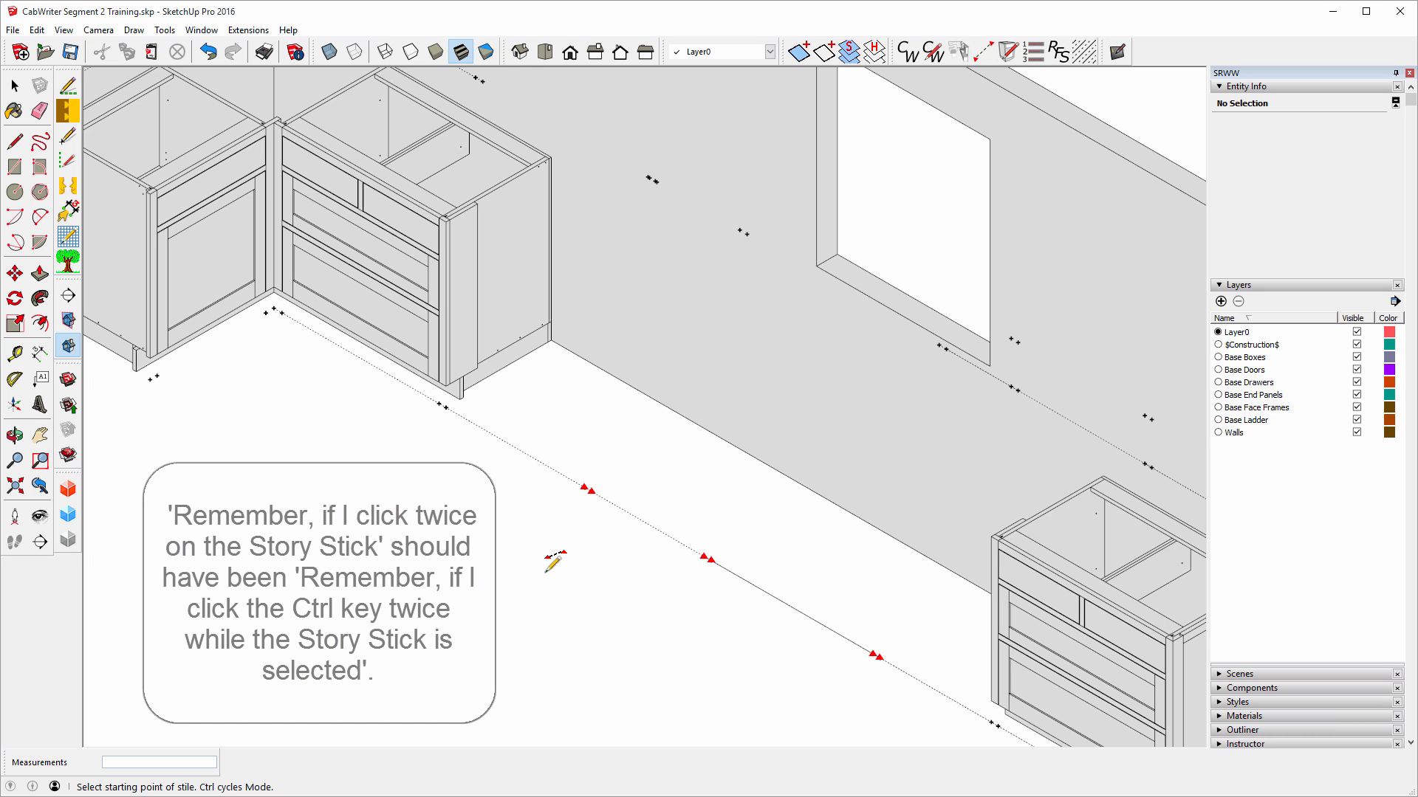
key(ctrl)
key(ctrl)
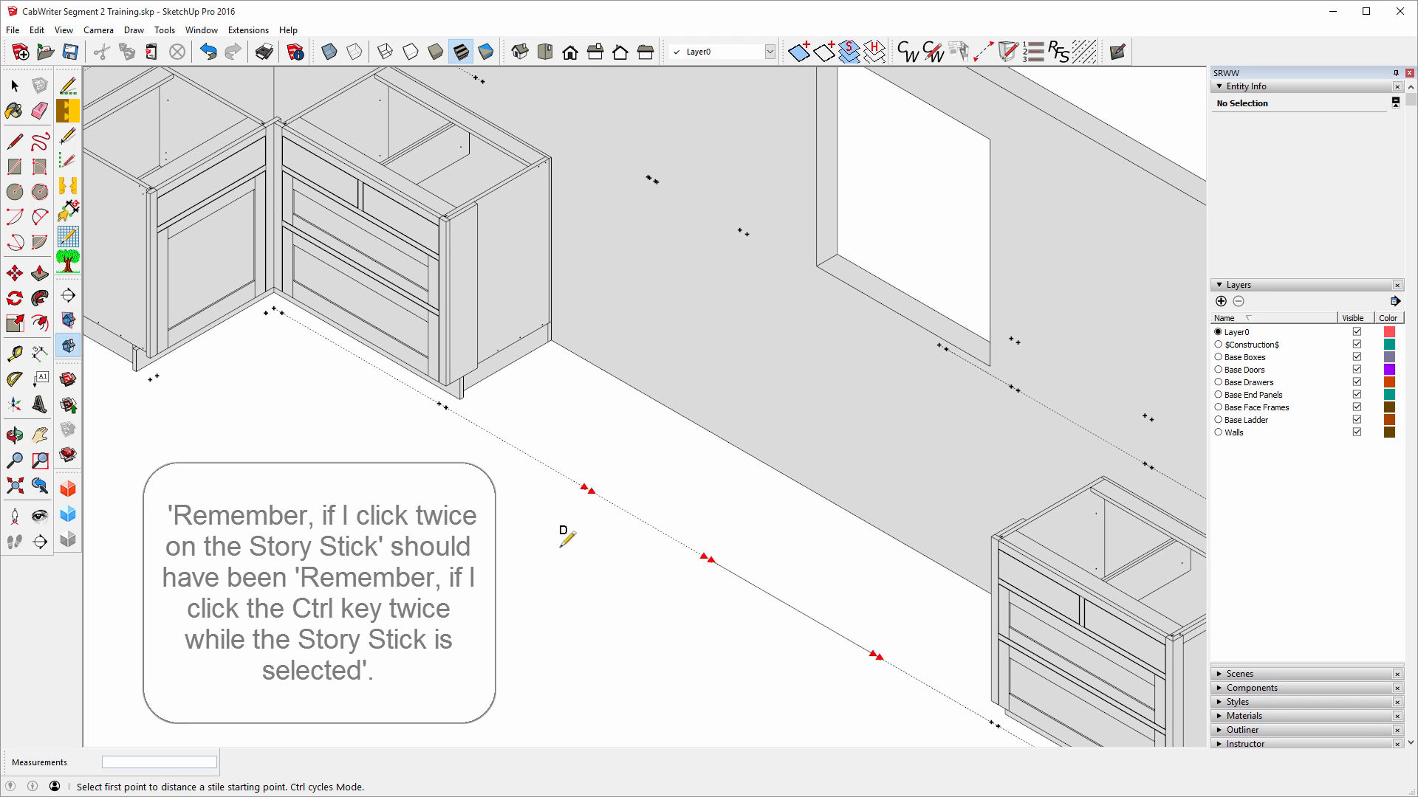
key(ctrl)
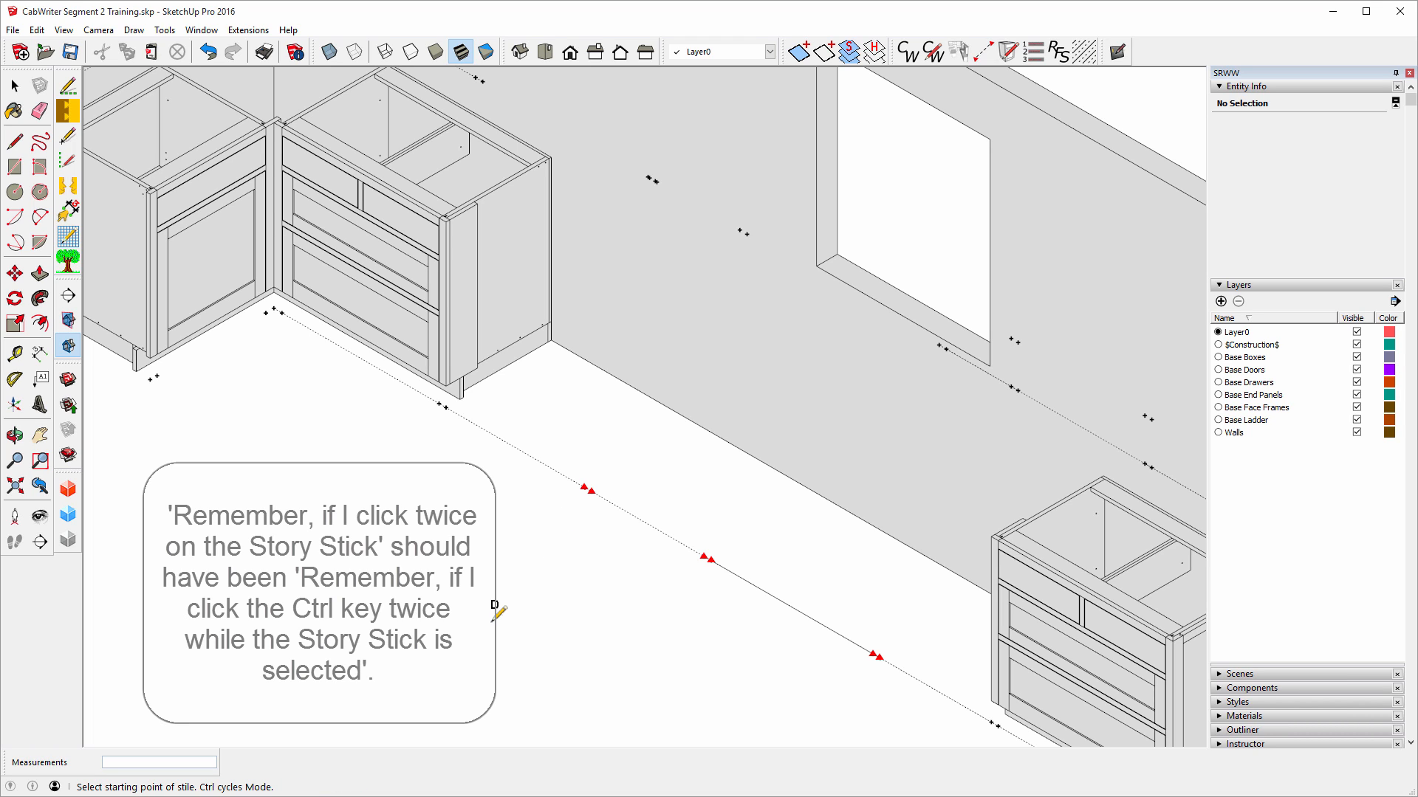
key(ctrl)
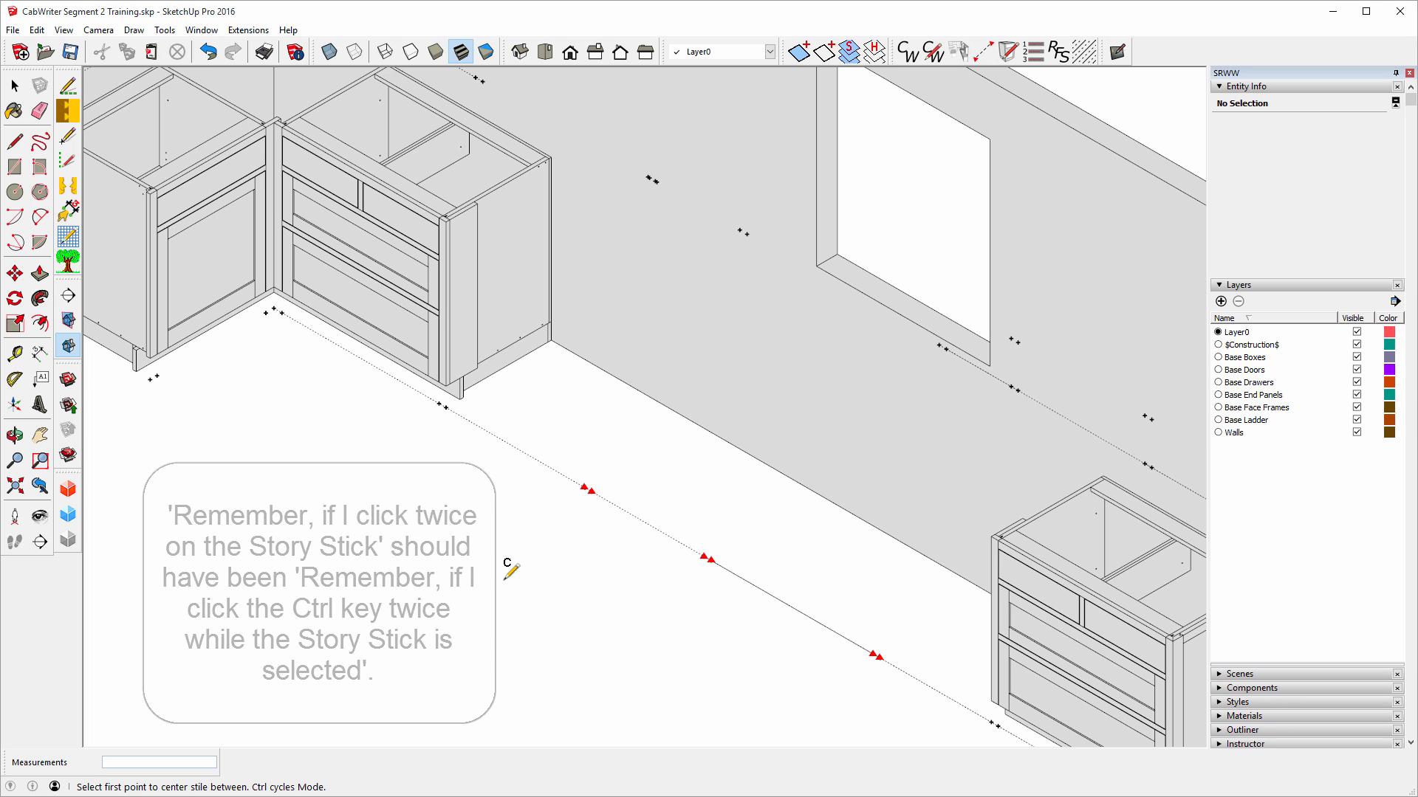
Place a stile midway between the two existing stile markers on the sink run.
click(584, 487)
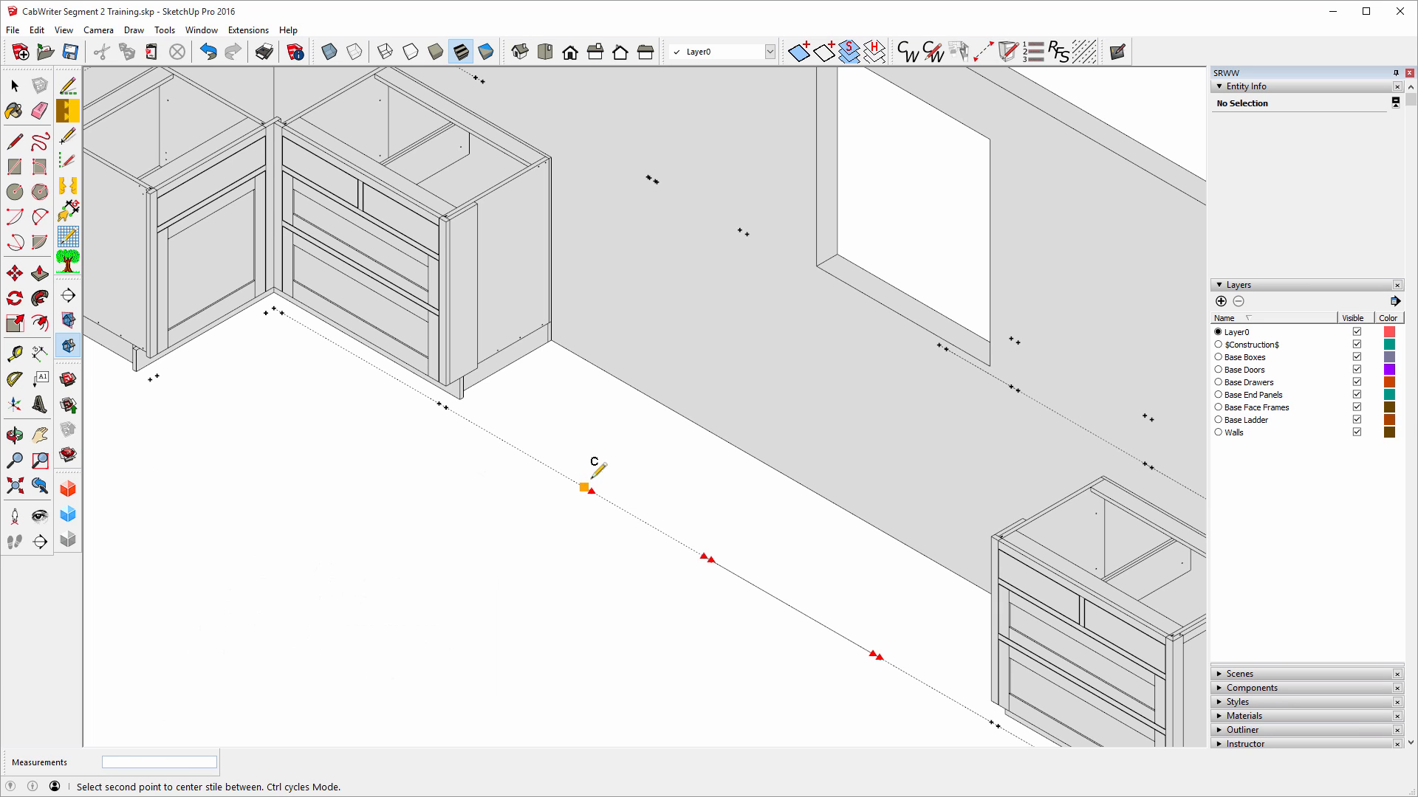
click(710, 560)
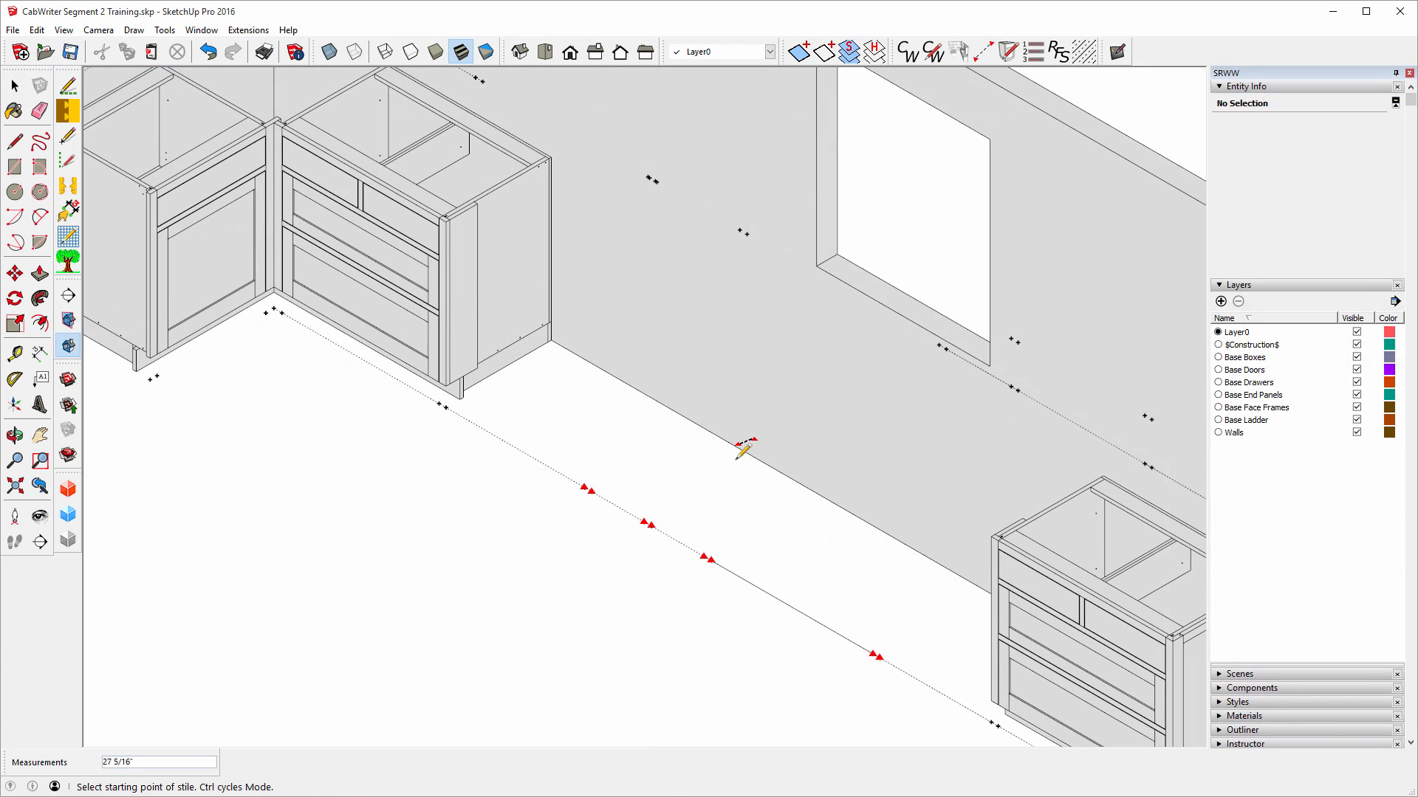
Start a base cabinet on the wall's bottom edge with default attributes, box 1 as Sink Base.
click(741, 448)
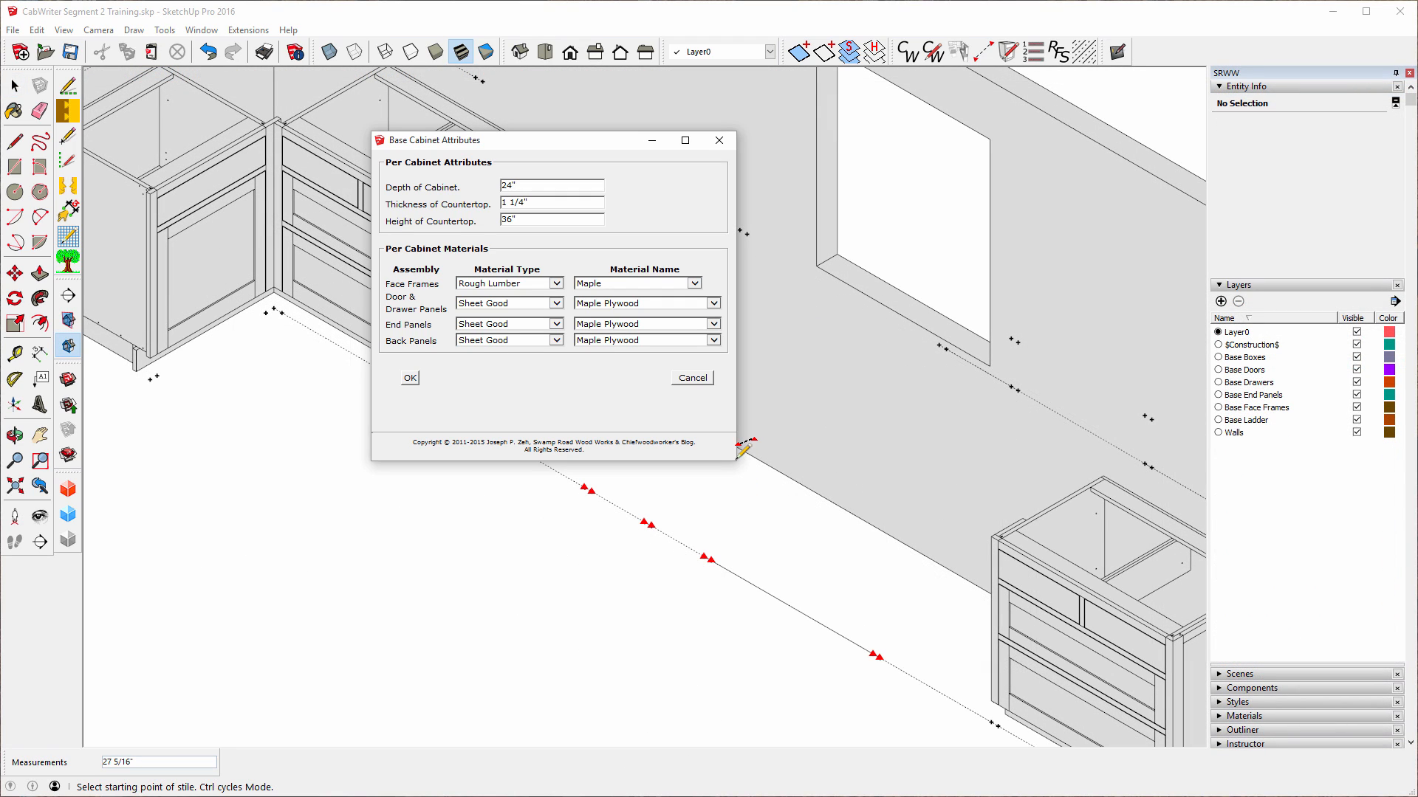
click(410, 379)
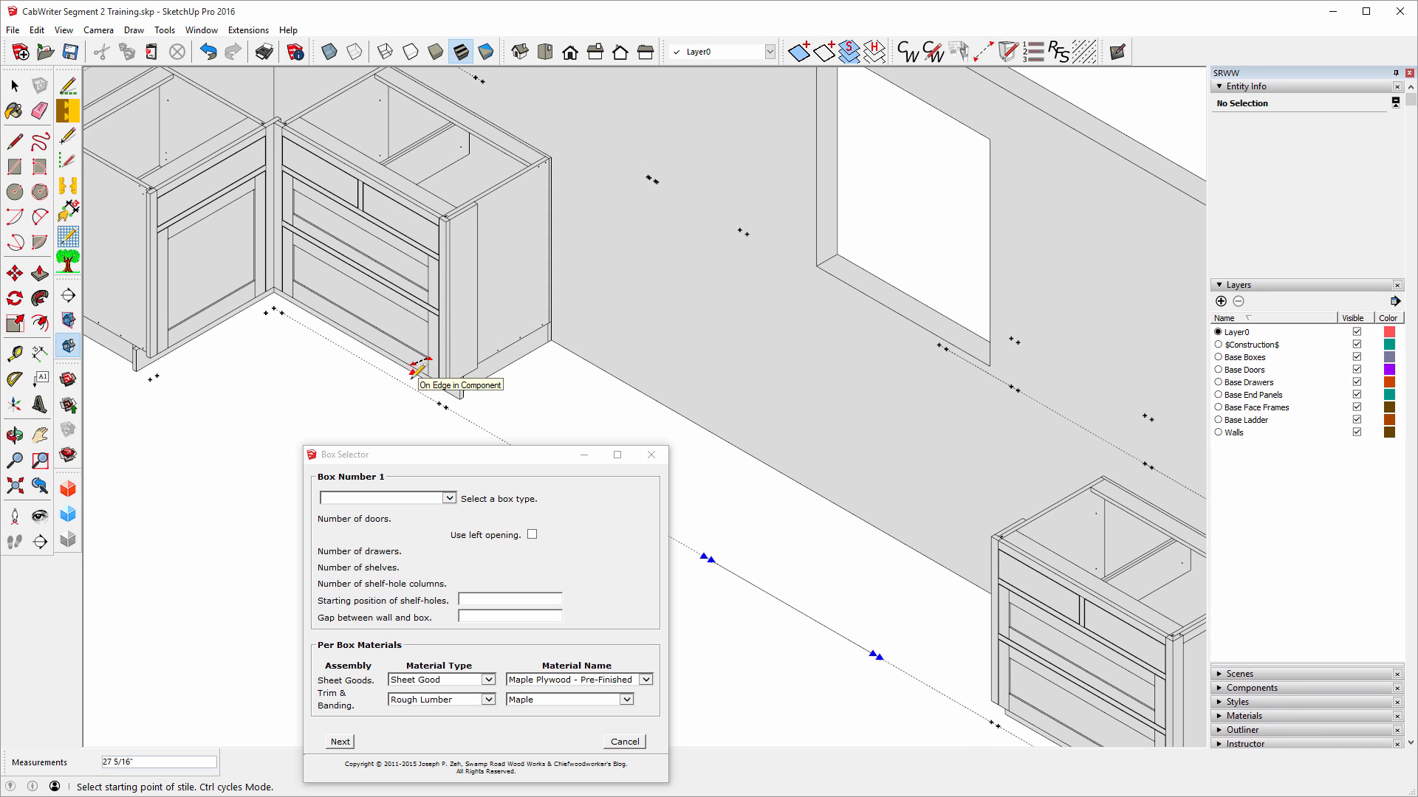
mouse_move(446, 452)
mouse_down()
mouse_move(294, 435)
mouse_move(310, 422)
mouse_up()
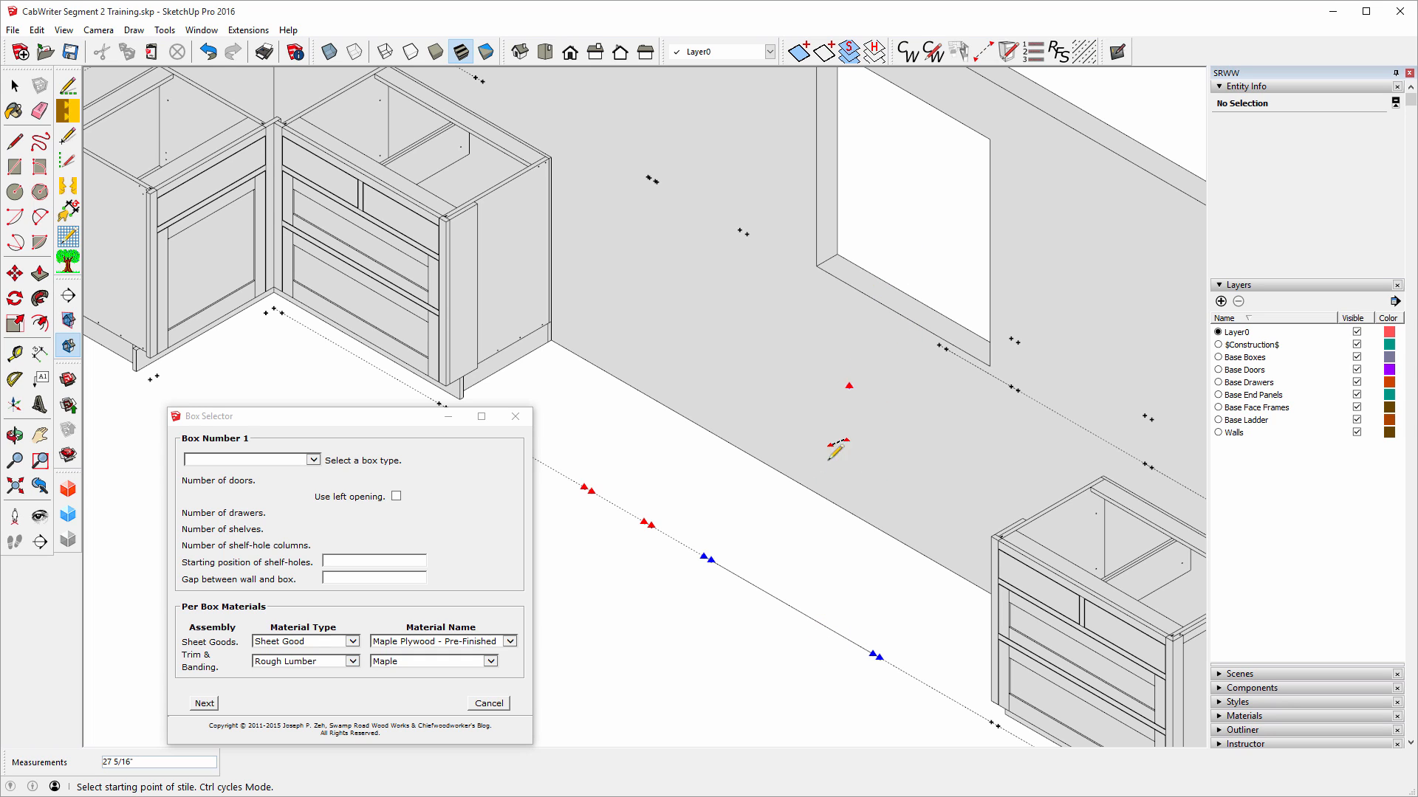
click(313, 460)
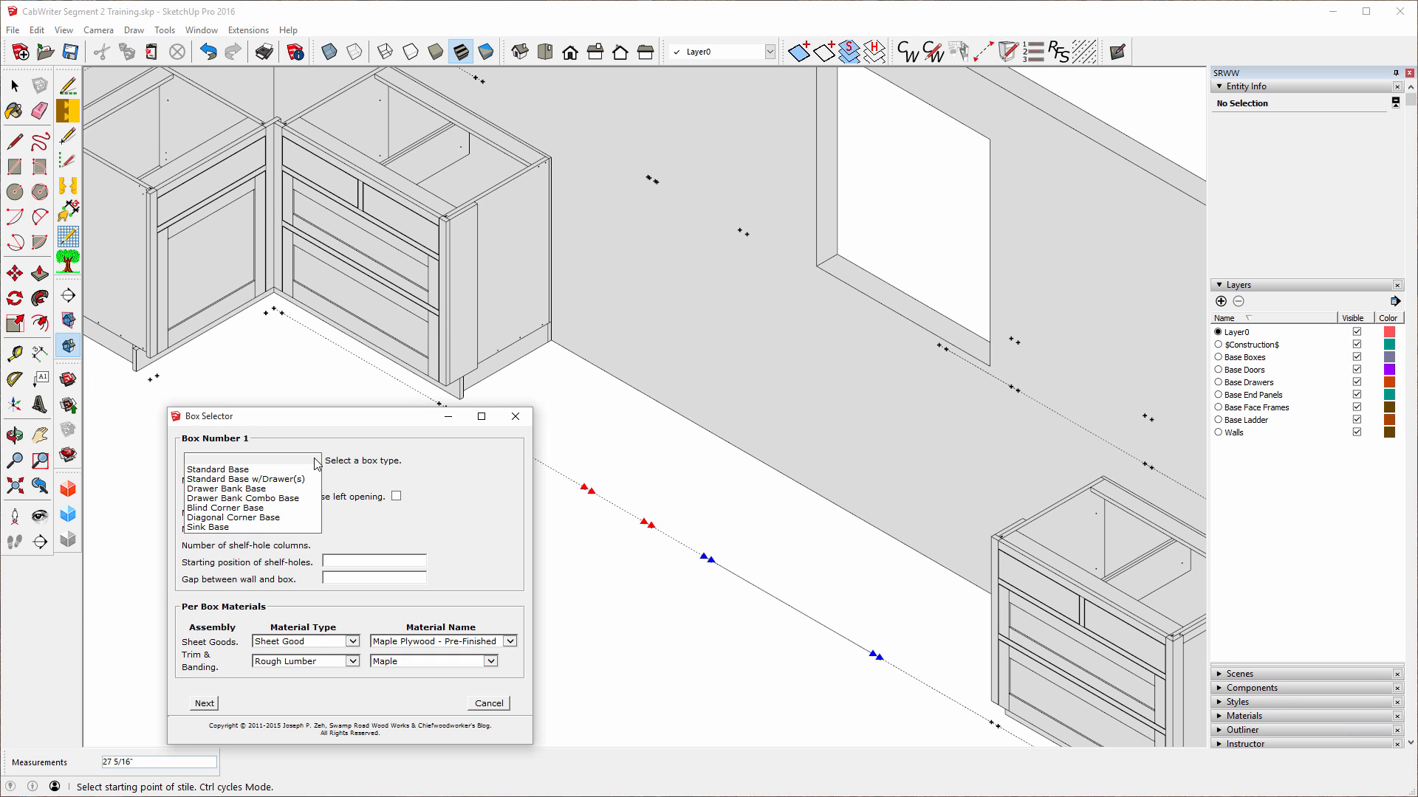
click(219, 528)
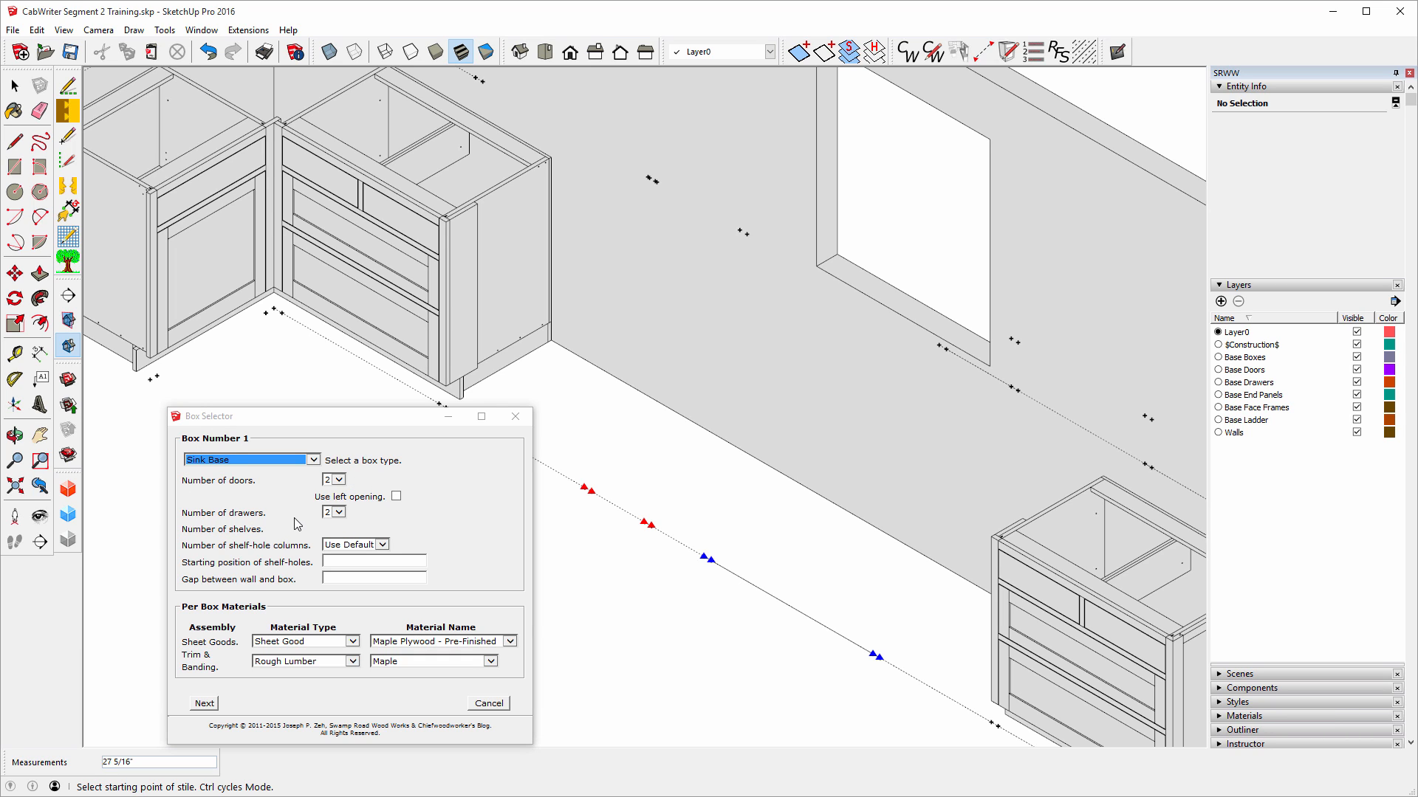
Set boxes 2 and 3 to Standard Base w/Drawer(s) and create the cabinet.
click(210, 703)
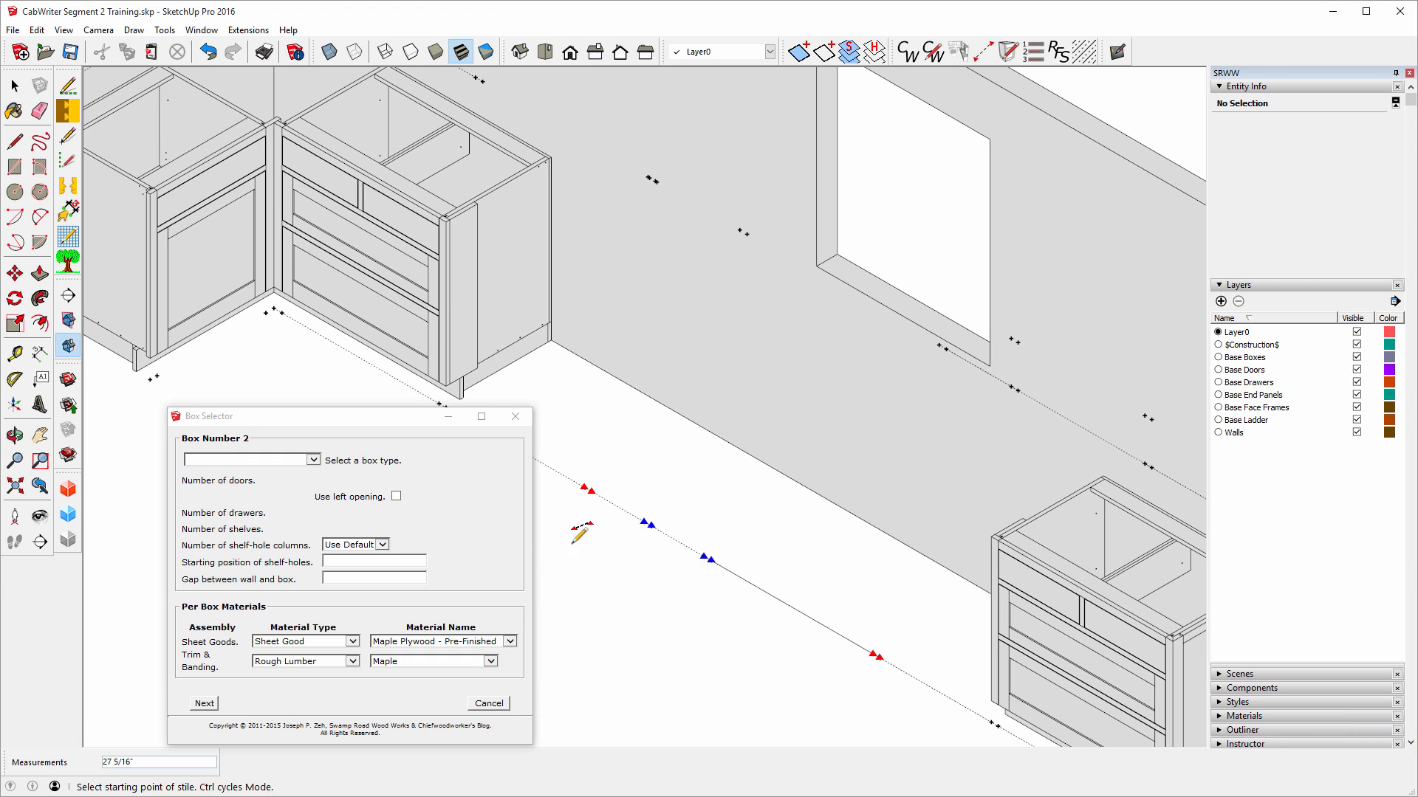
click(311, 460)
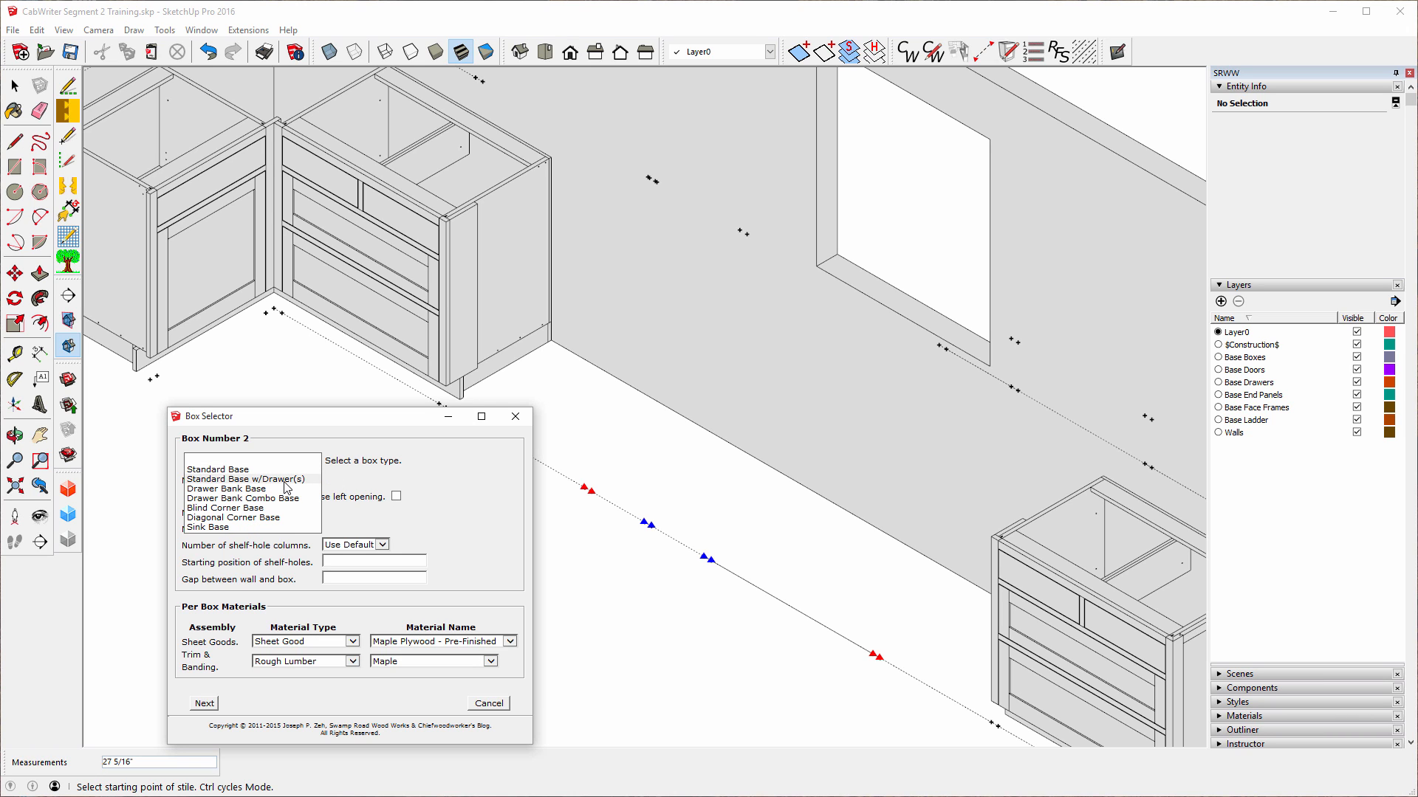
click(284, 481)
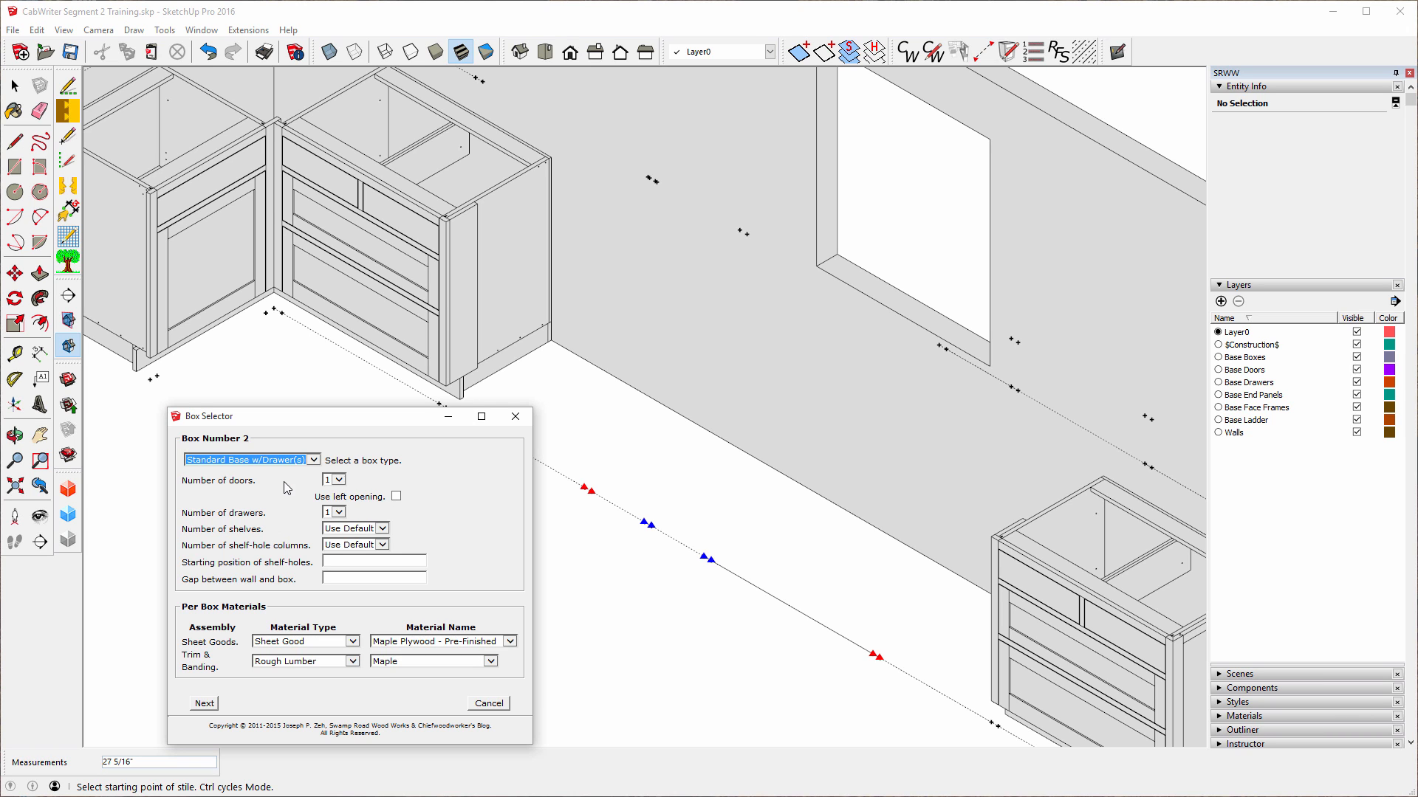
click(205, 703)
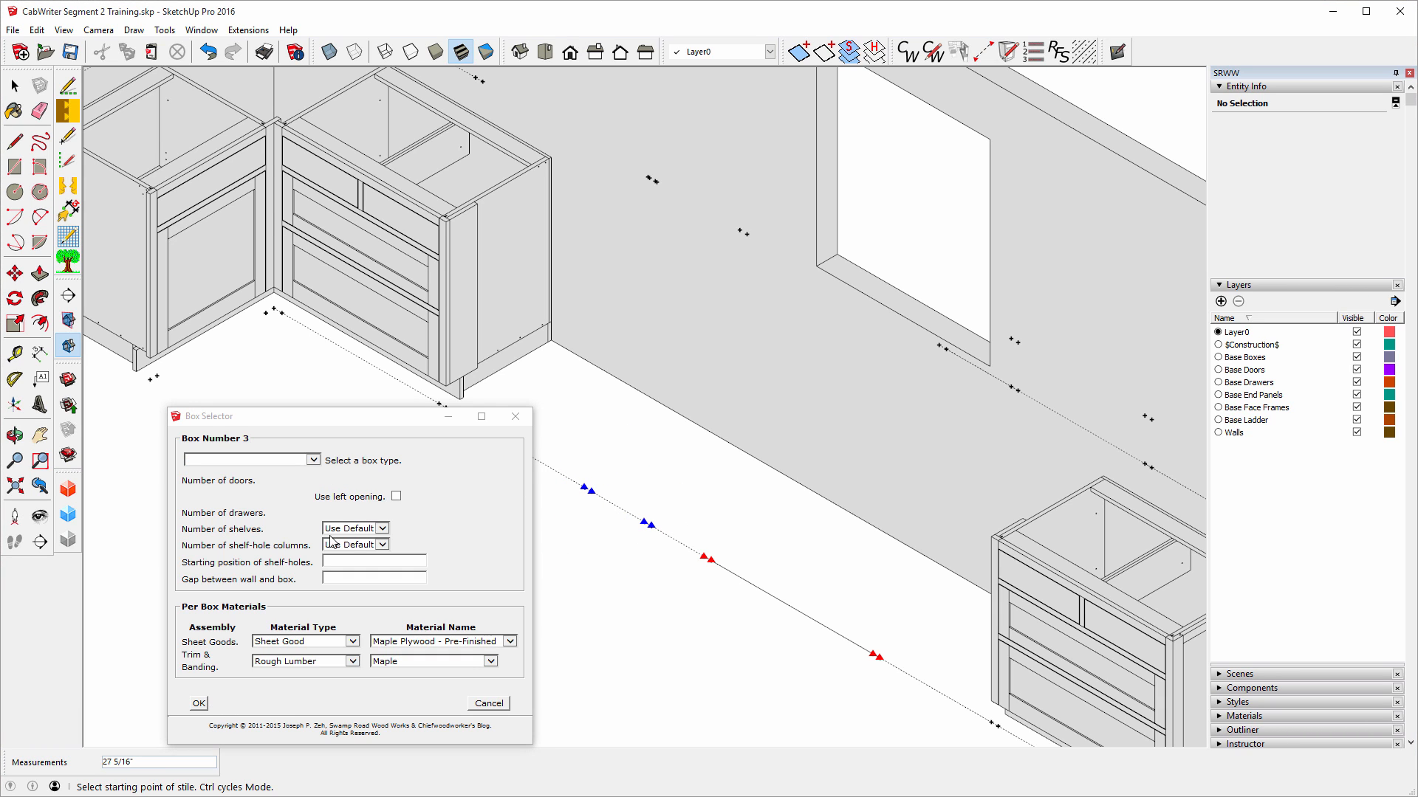
click(313, 460)
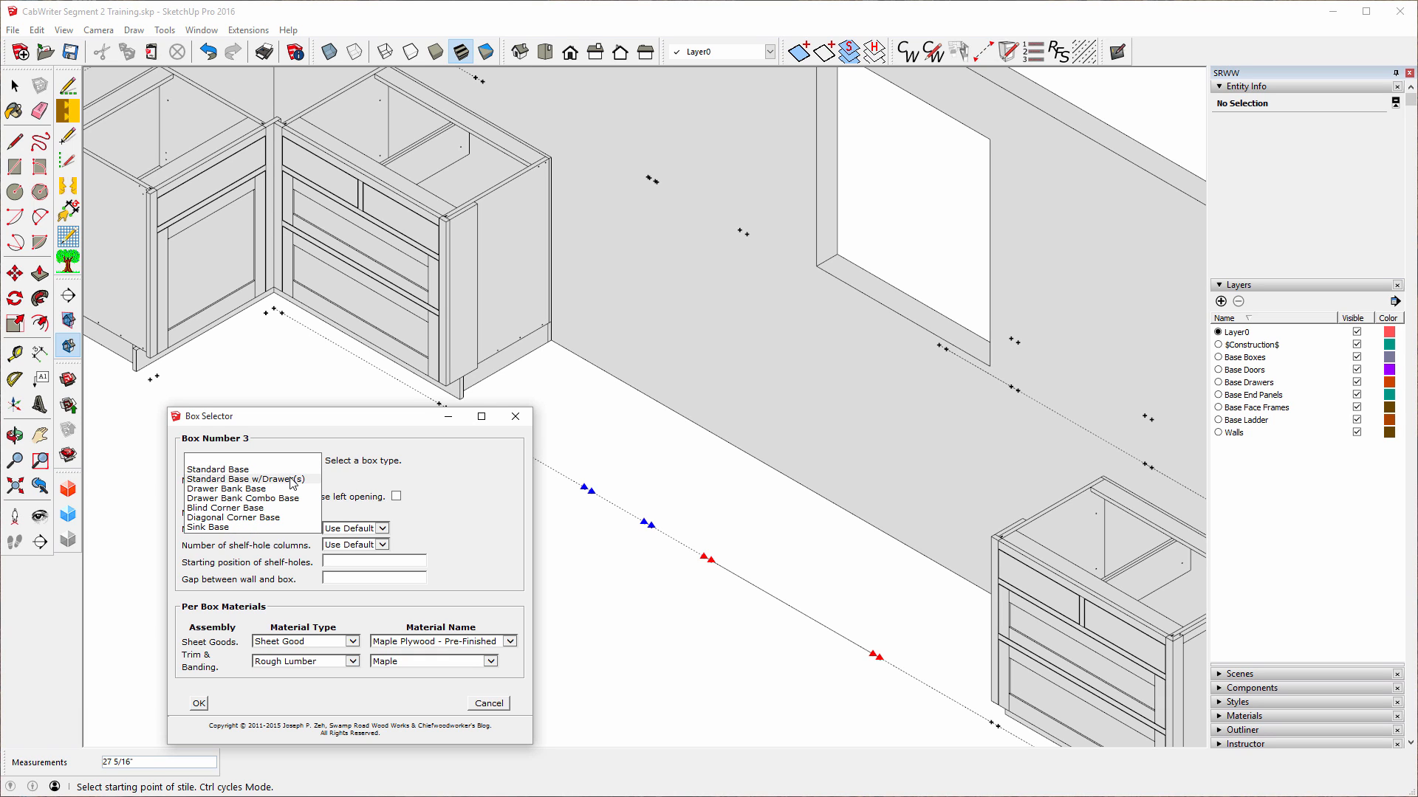
click(291, 479)
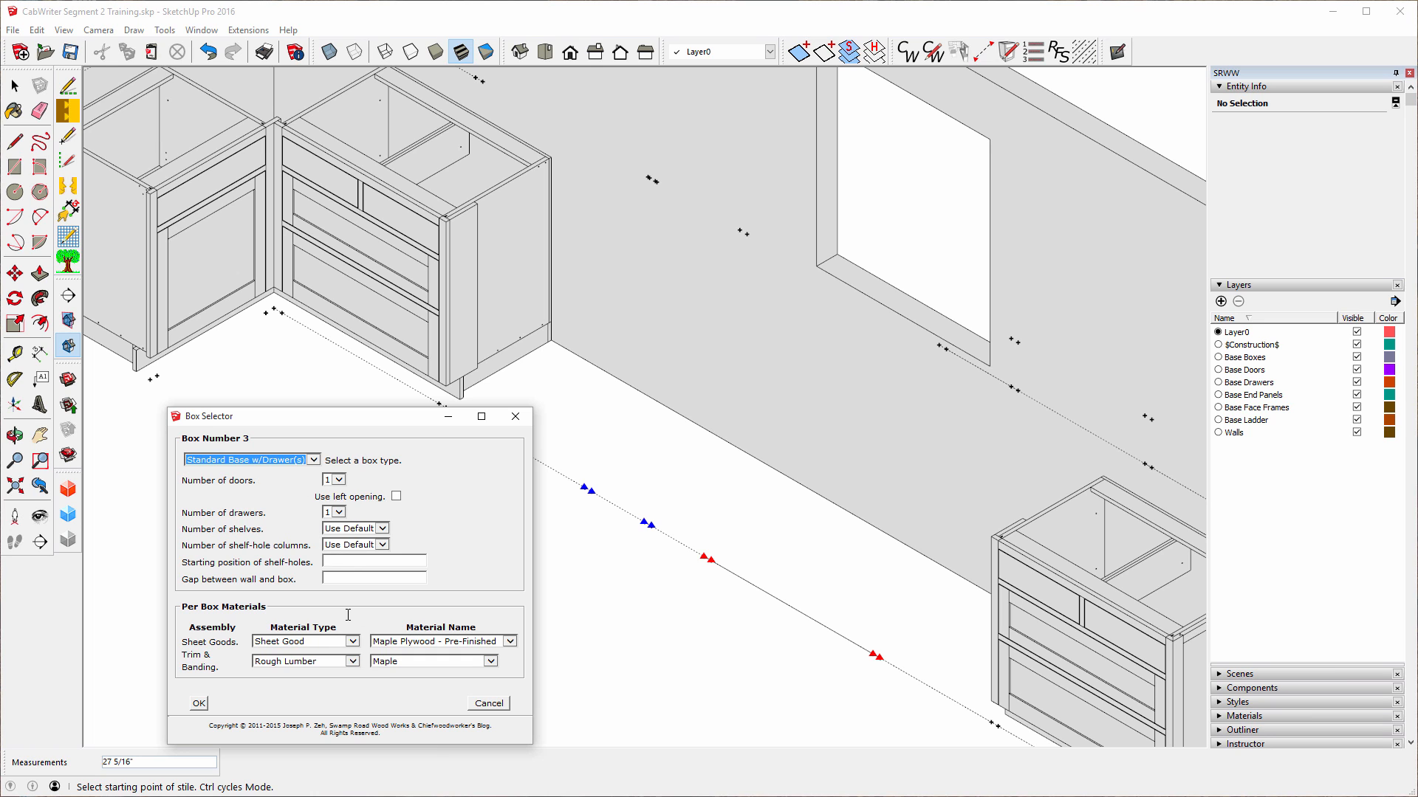
click(198, 706)
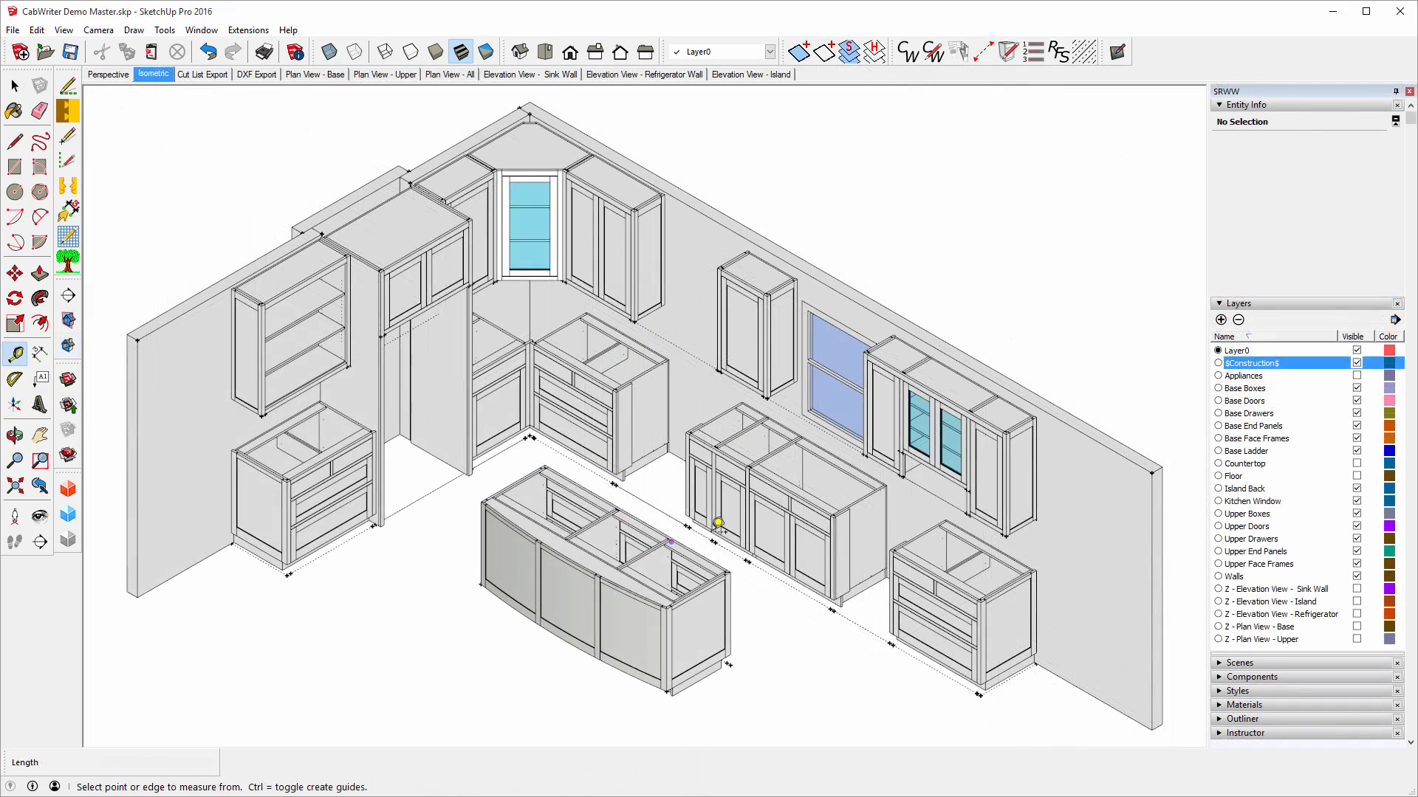
scroll(719, 522, up, 10)
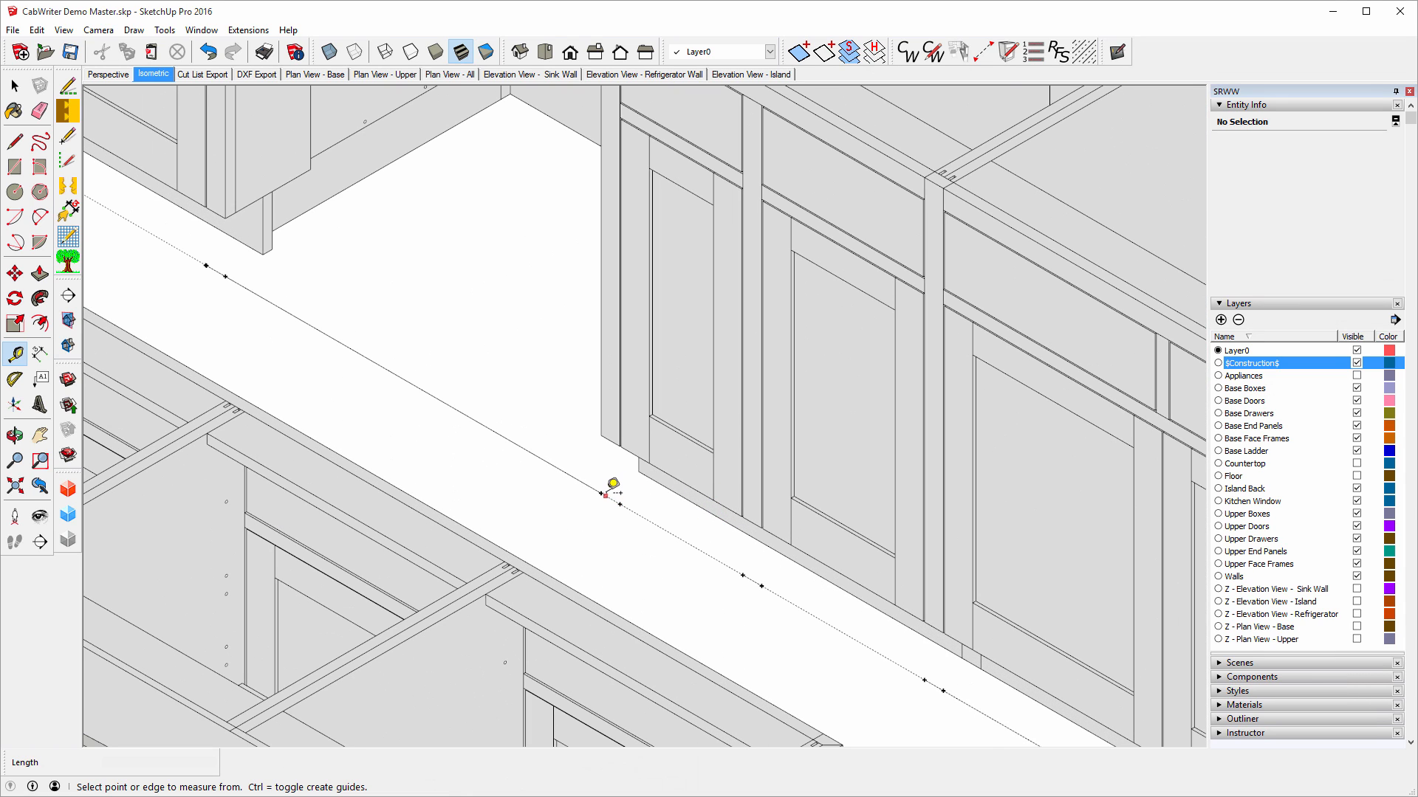
click(600, 492)
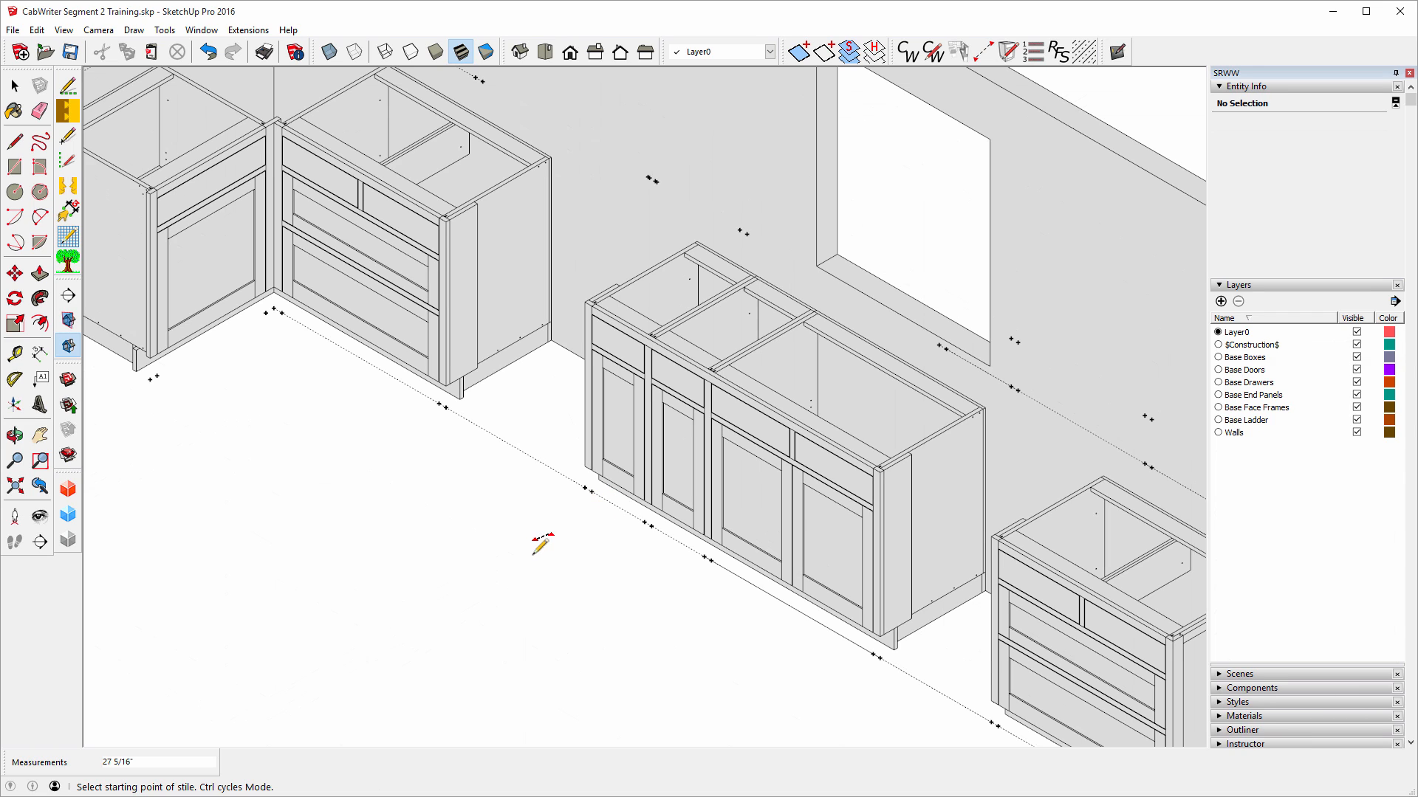
click(38, 352)
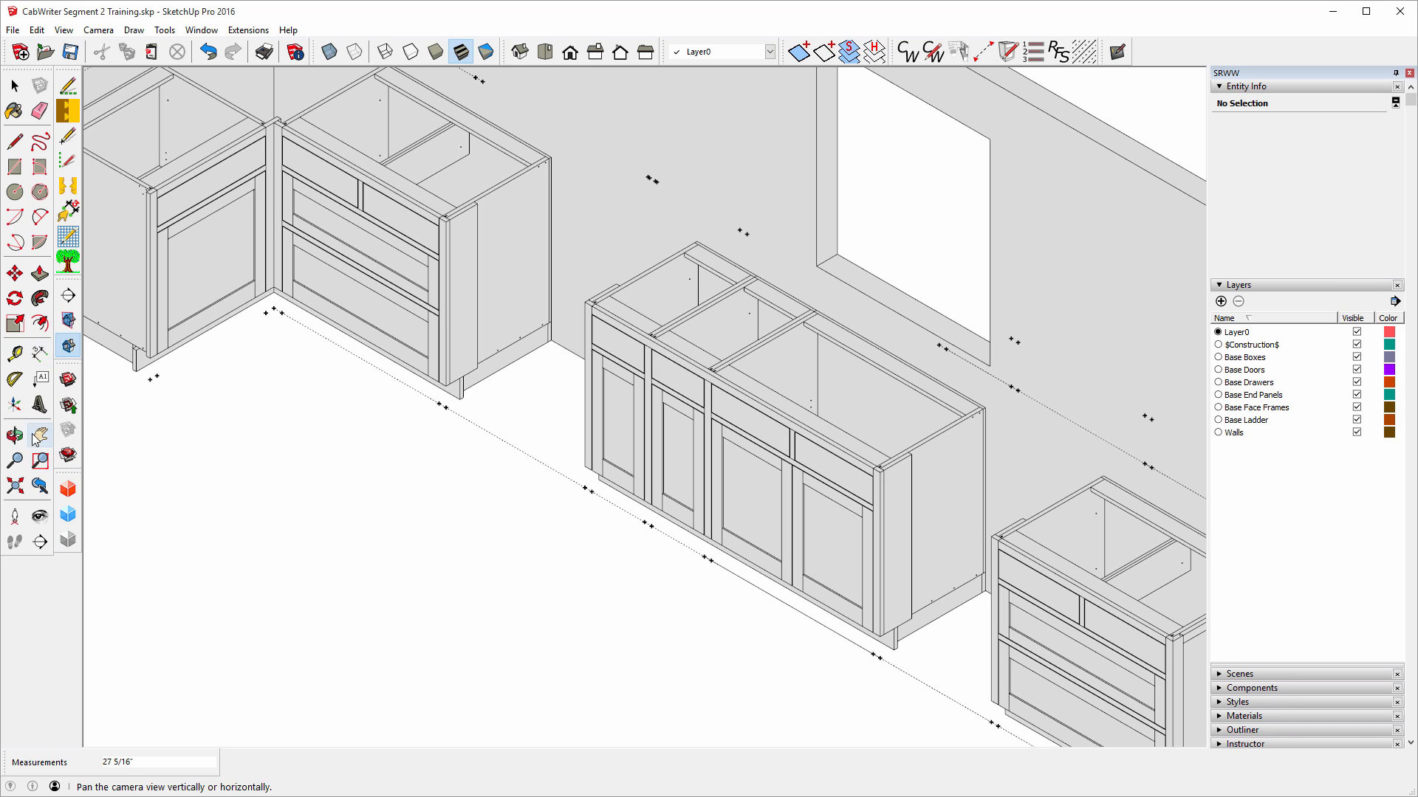
click(67, 404)
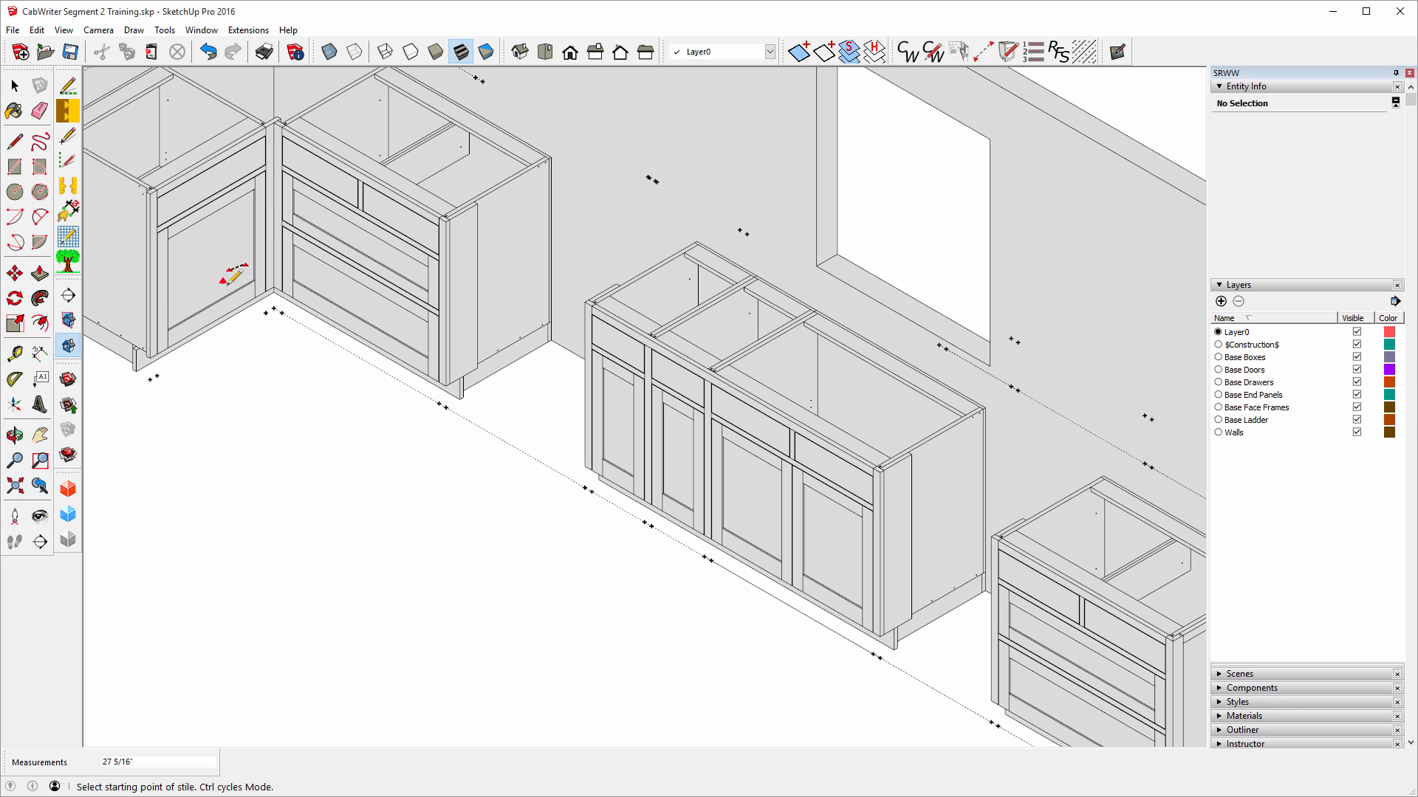
click(38, 351)
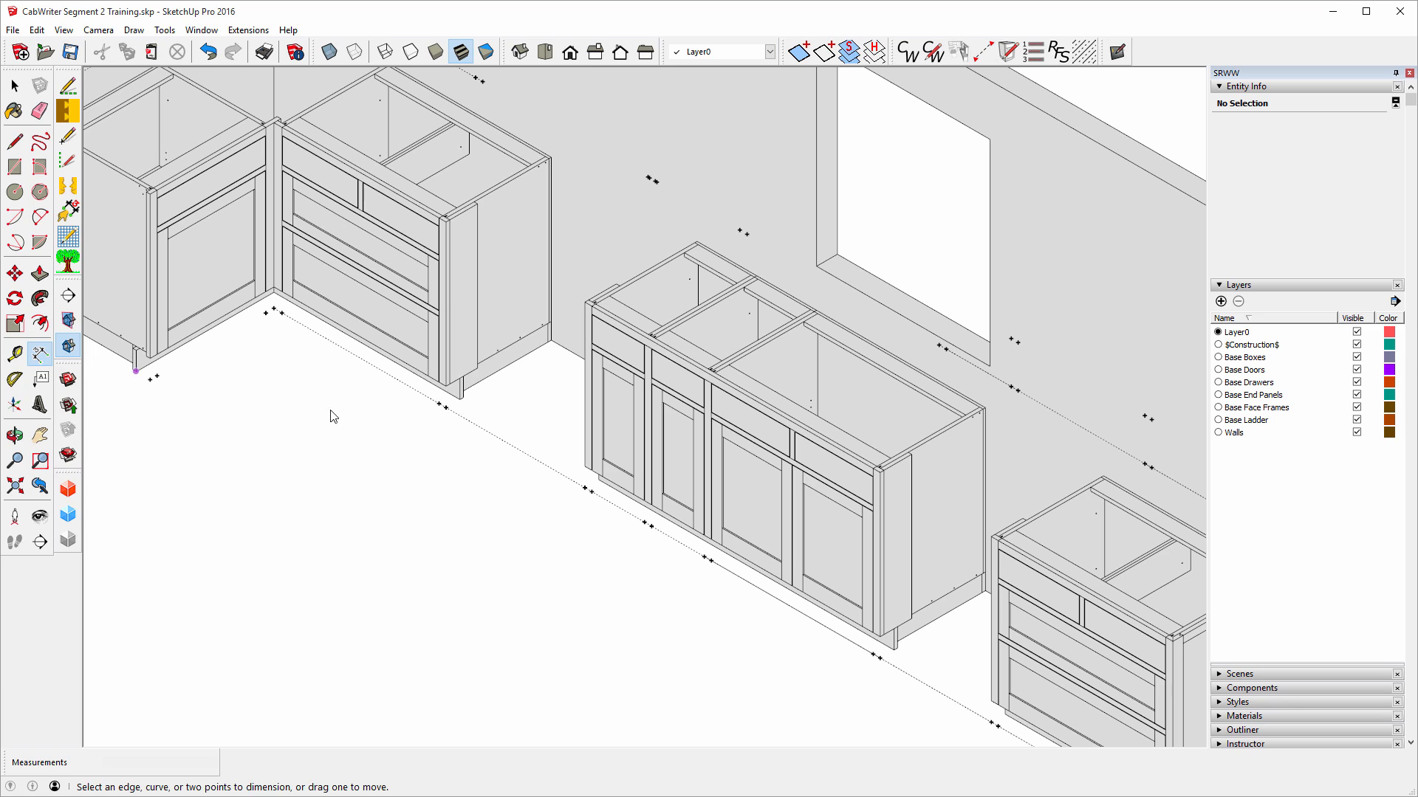
click(584, 489)
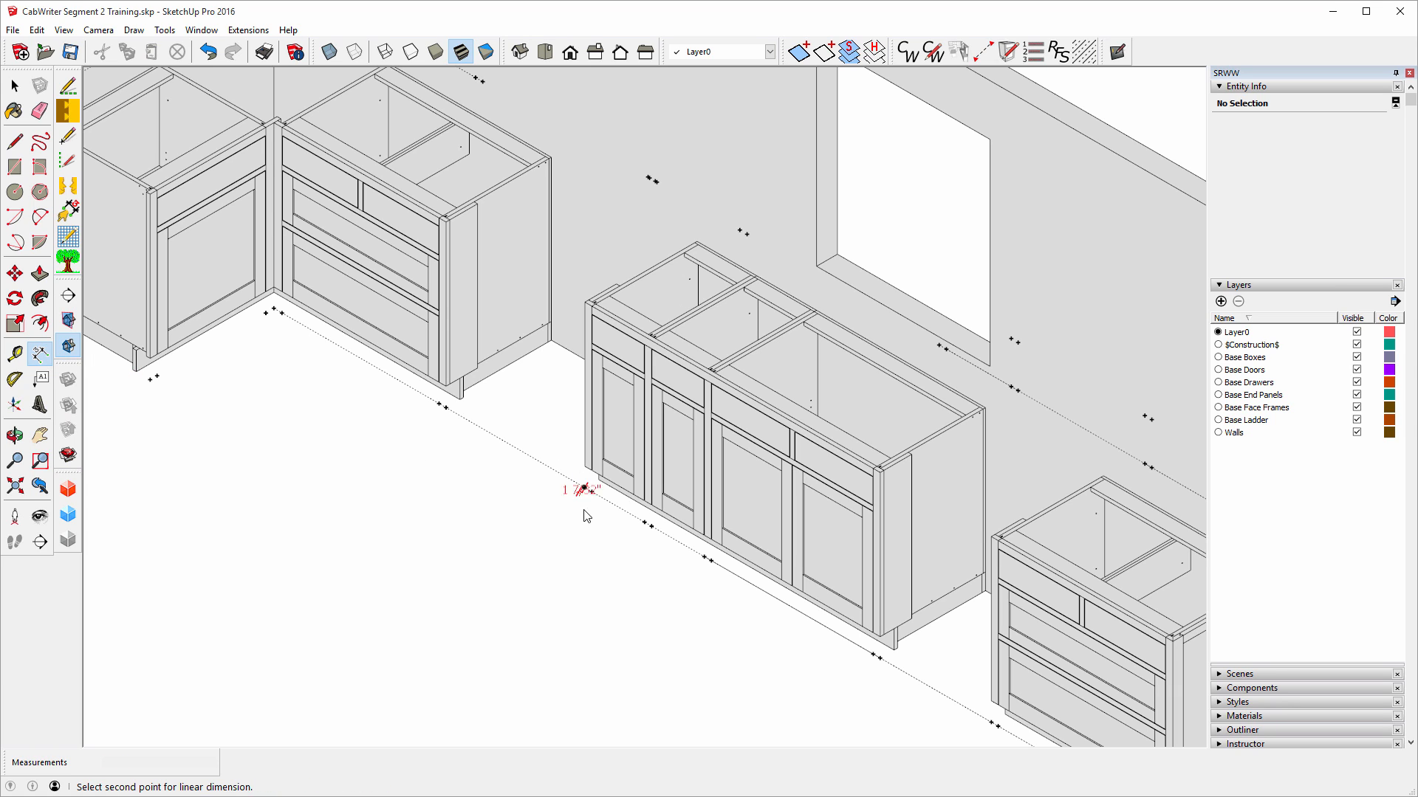
click(651, 525)
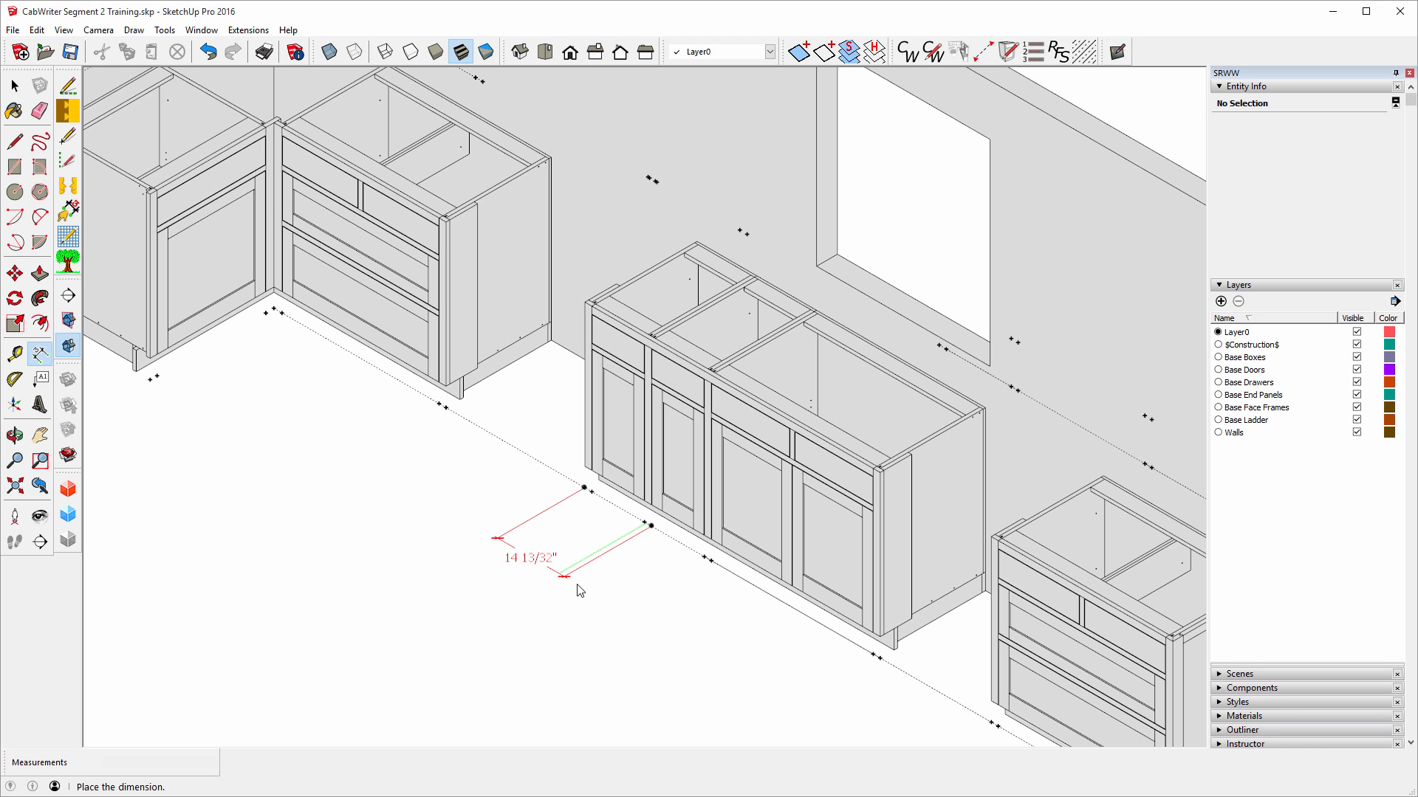
key(Escape)
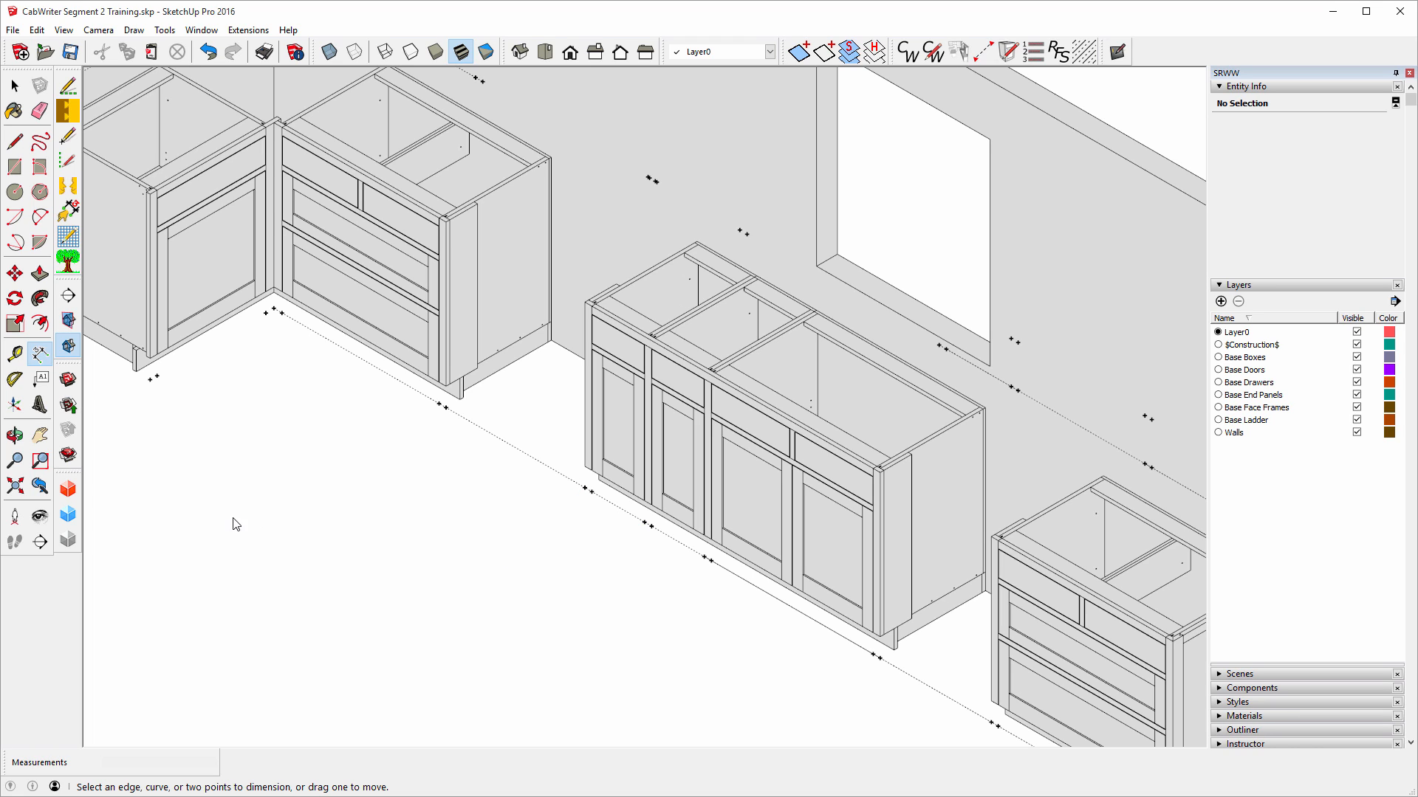
click(15, 354)
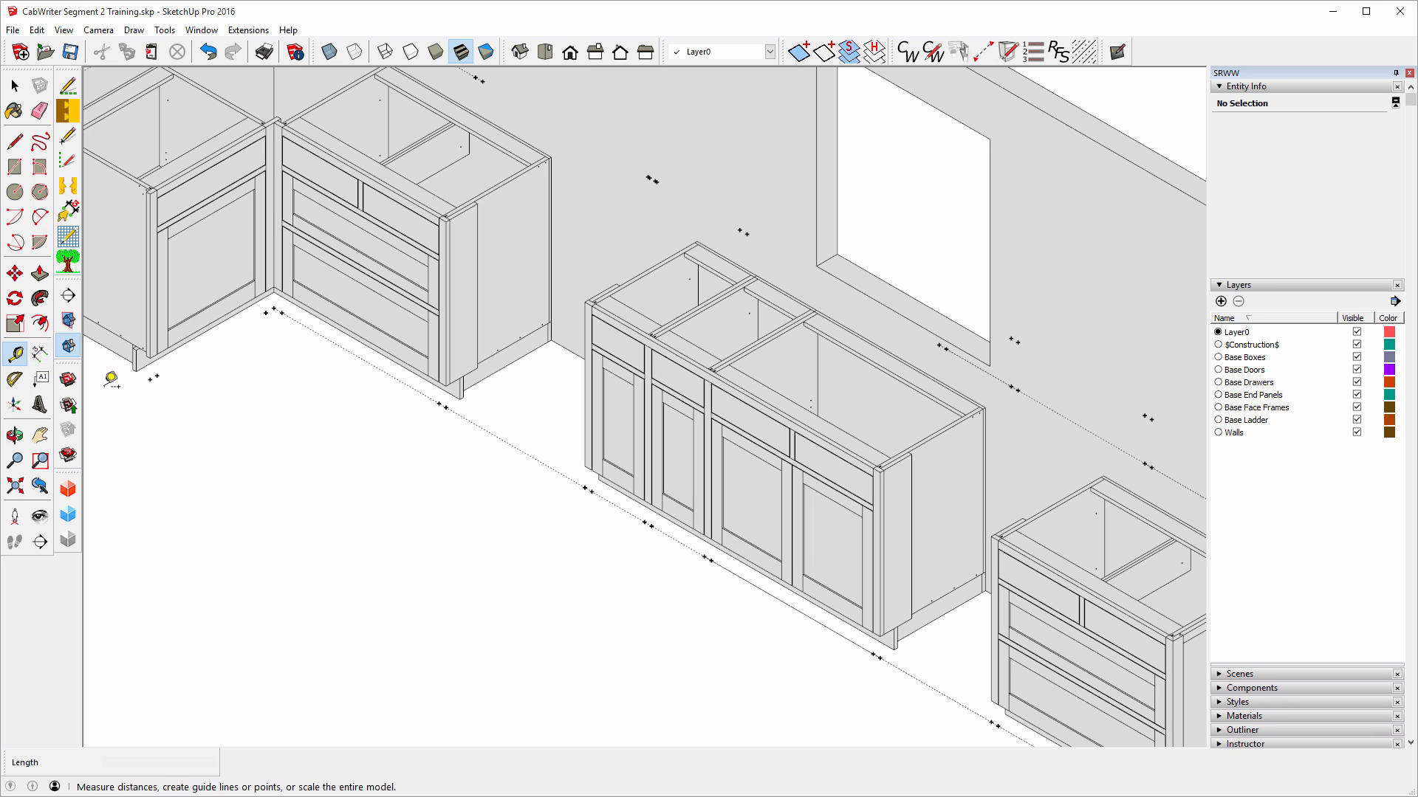
click(586, 487)
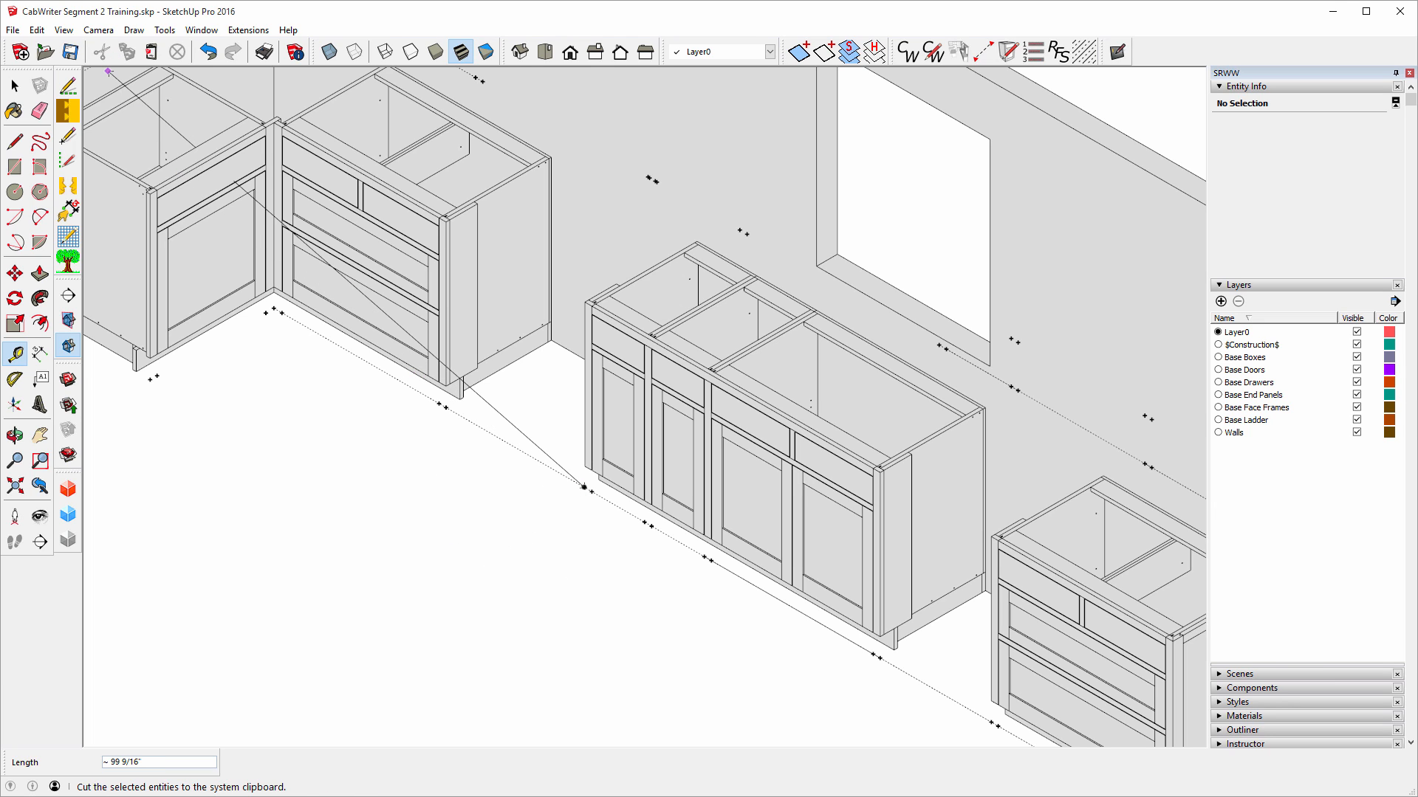
Open Edit Cabinet on the sink cabinet and pass the right end stile unchanged.
click(14, 86)
right_click(639, 448)
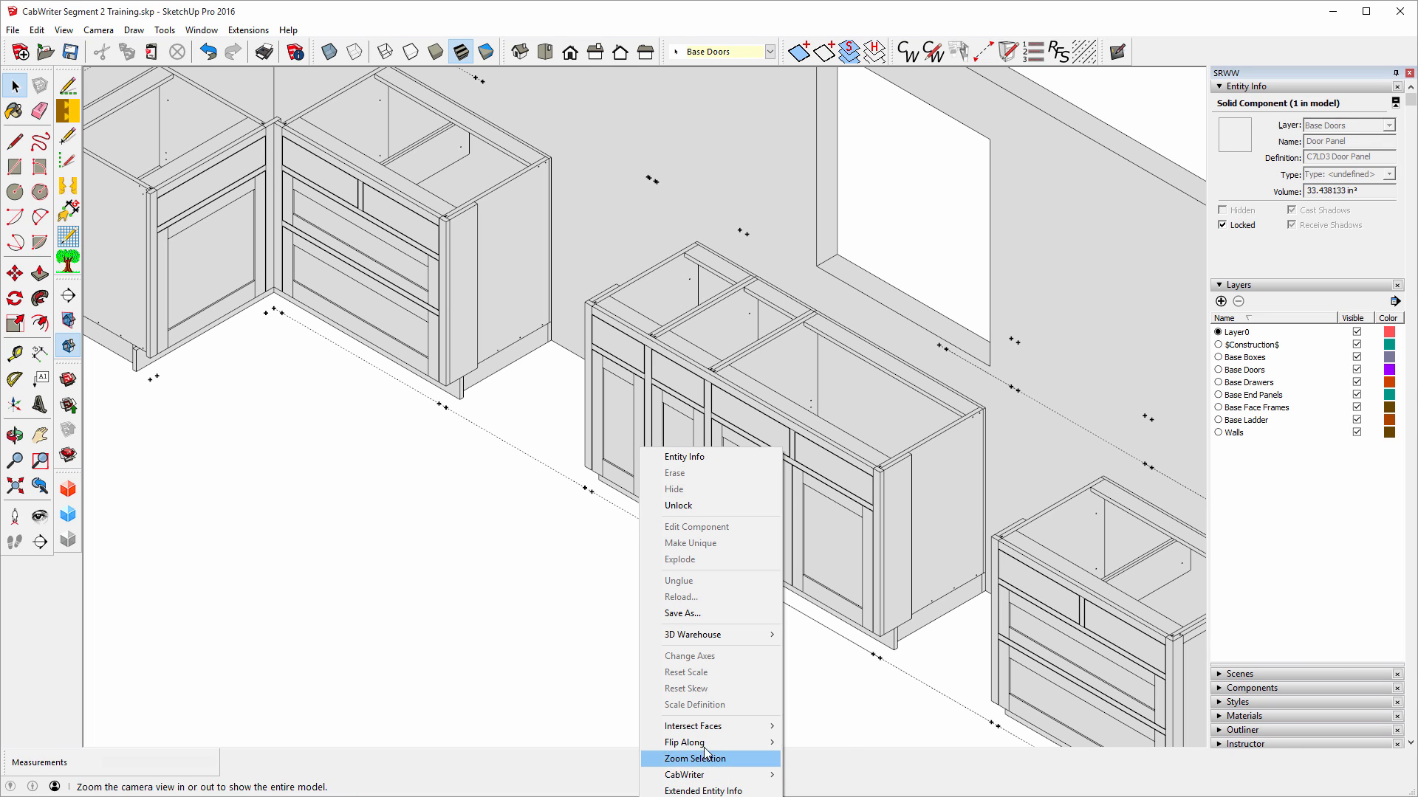
mouse_move(717, 779)
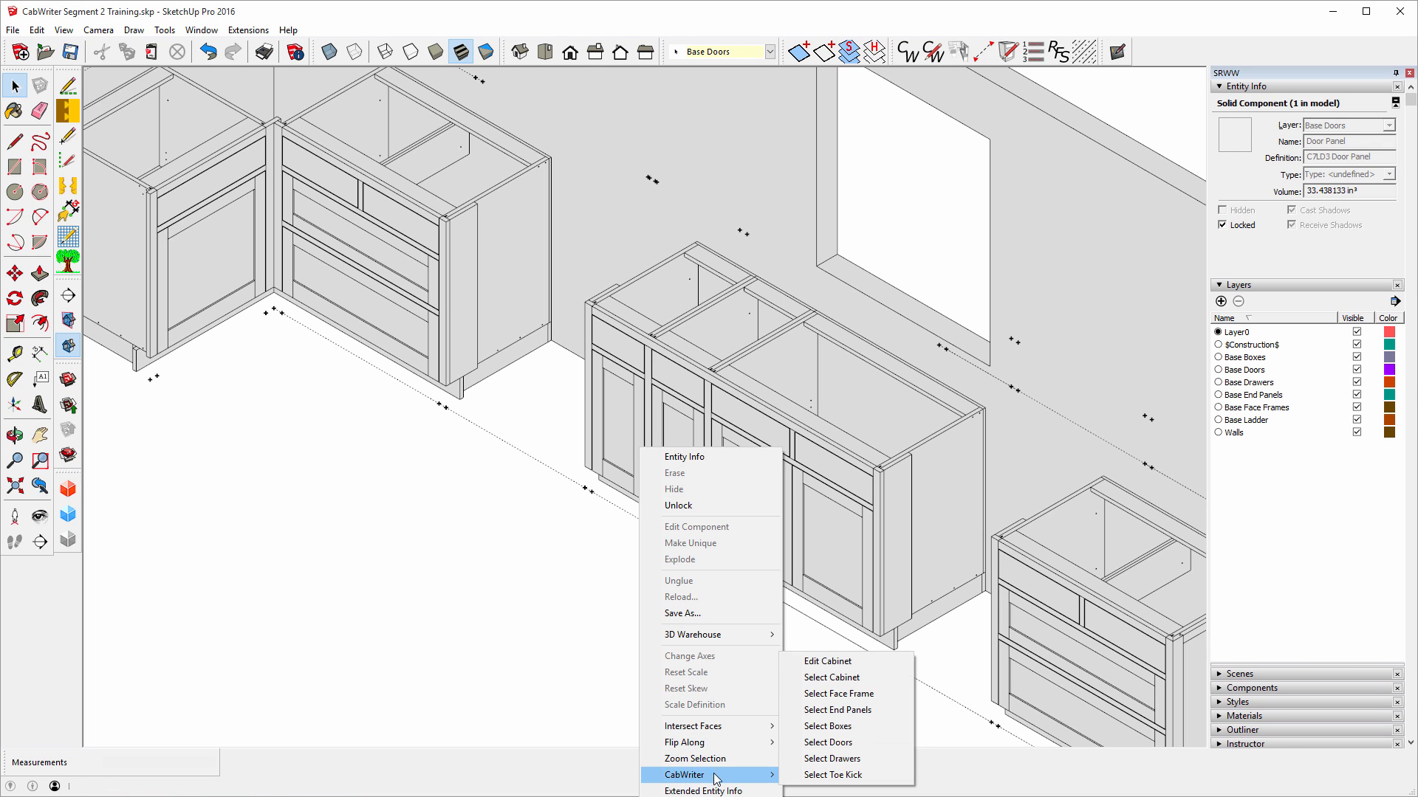
click(850, 660)
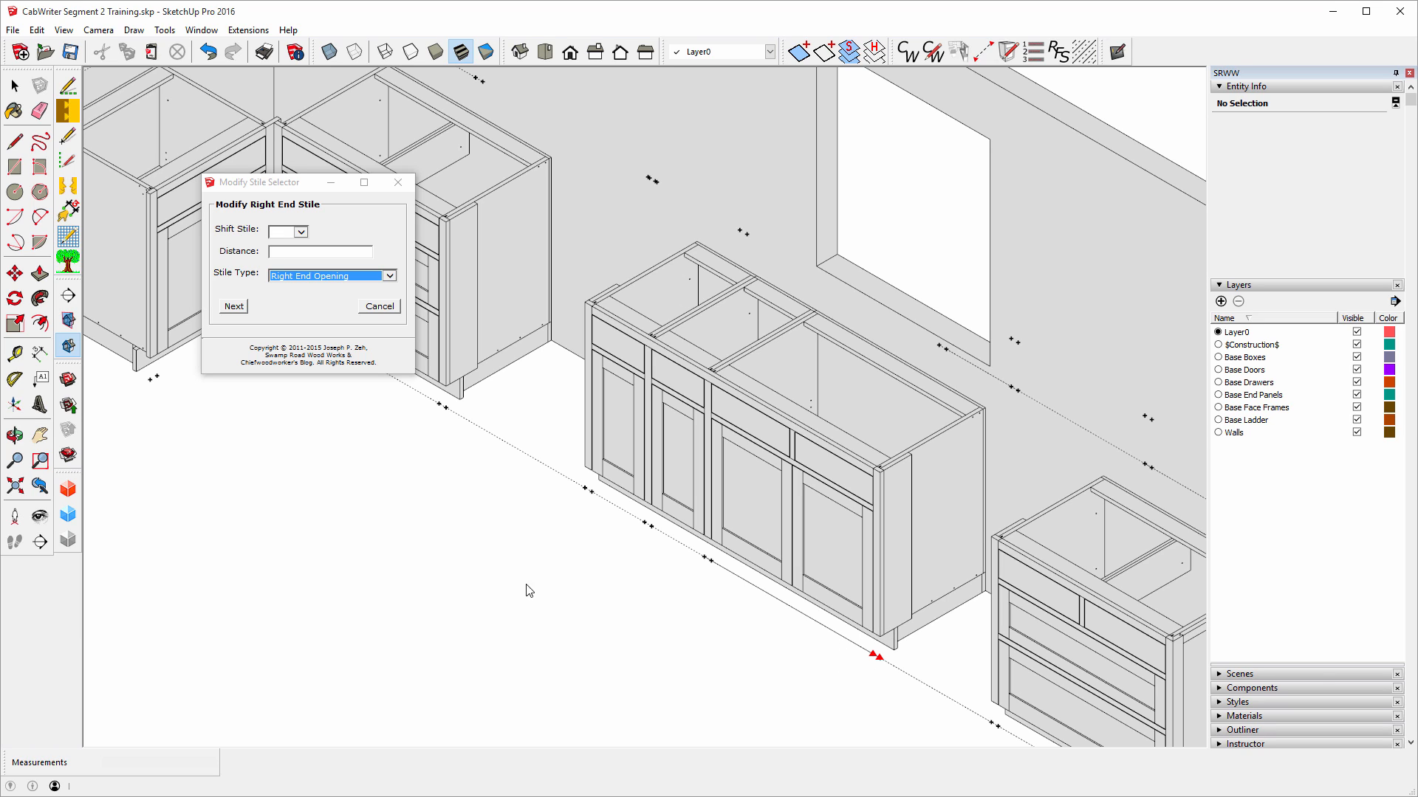
click(232, 307)
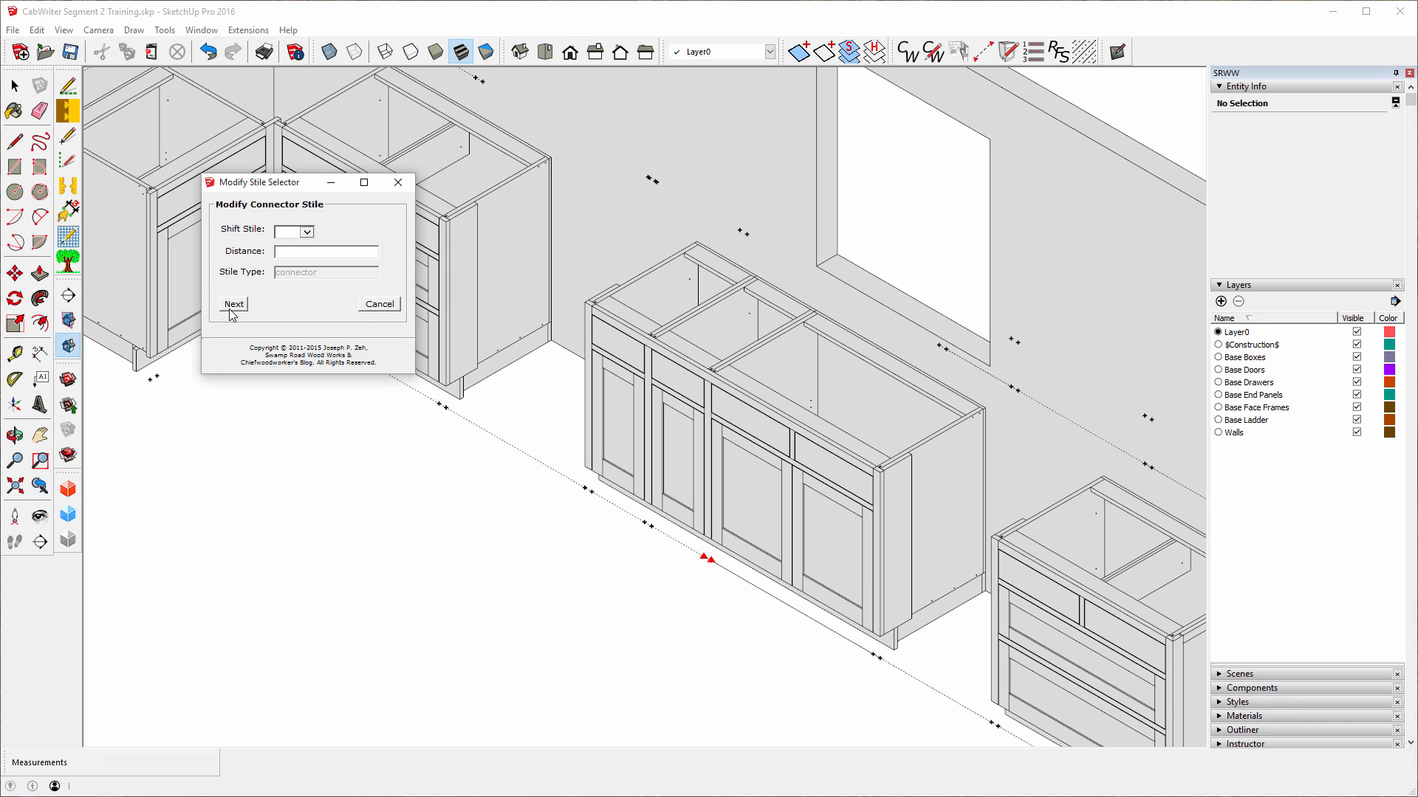
click(229, 310)
Set the connector stile to Shift Stile Left by 1 19/32".
click(308, 233)
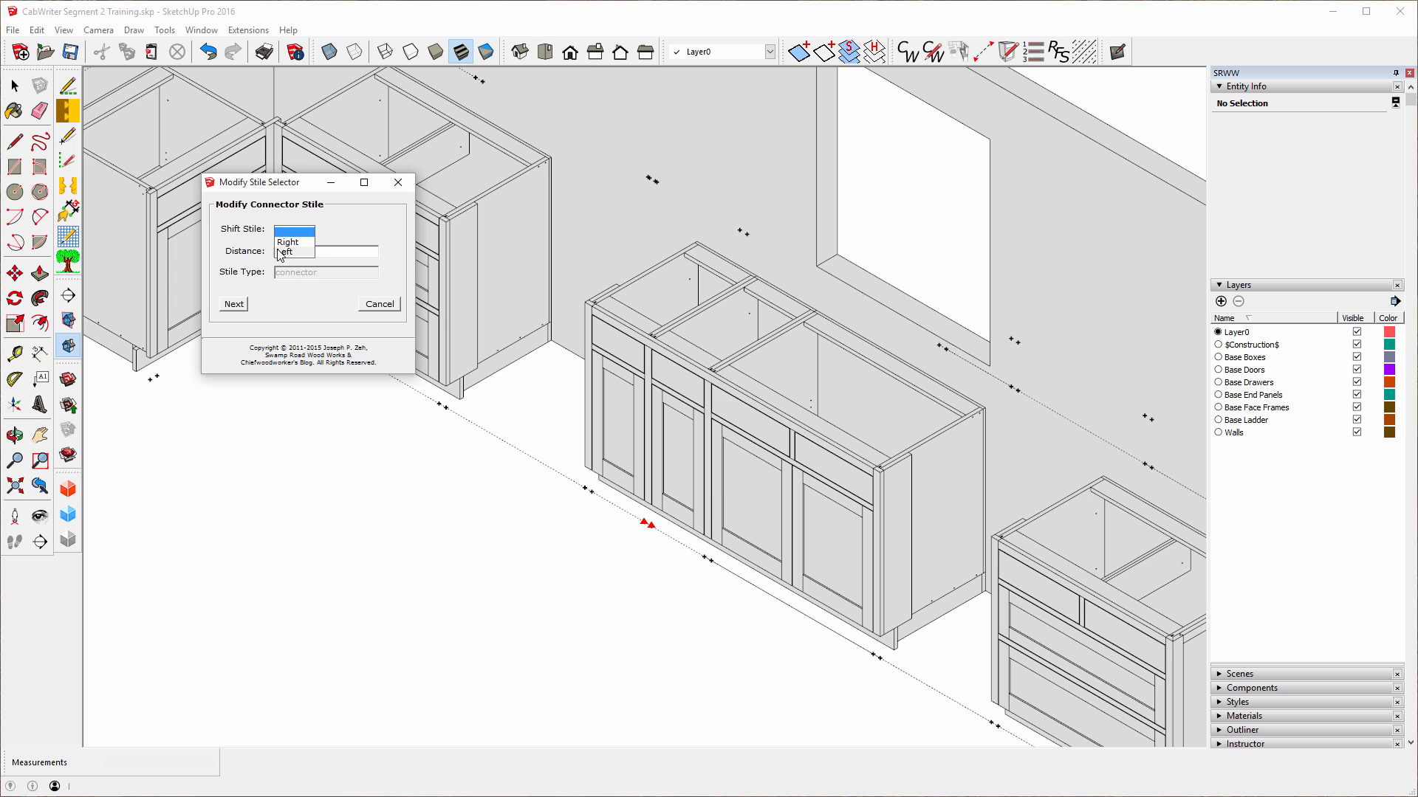
click(285, 253)
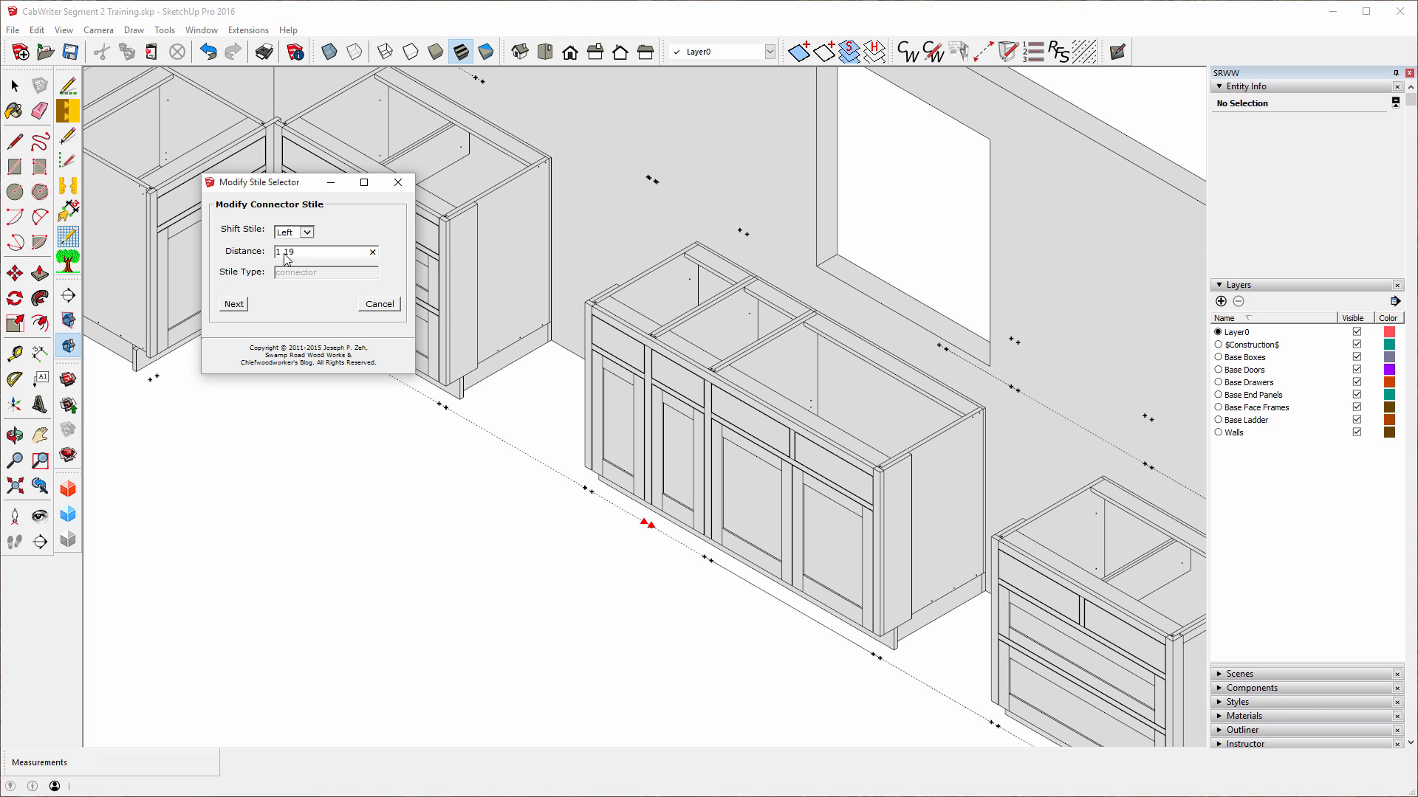
click(285, 253)
text(1 19/32)
Keep the left end stile, attributes and box types unchanged and rebuild the cabinet.
click(234, 304)
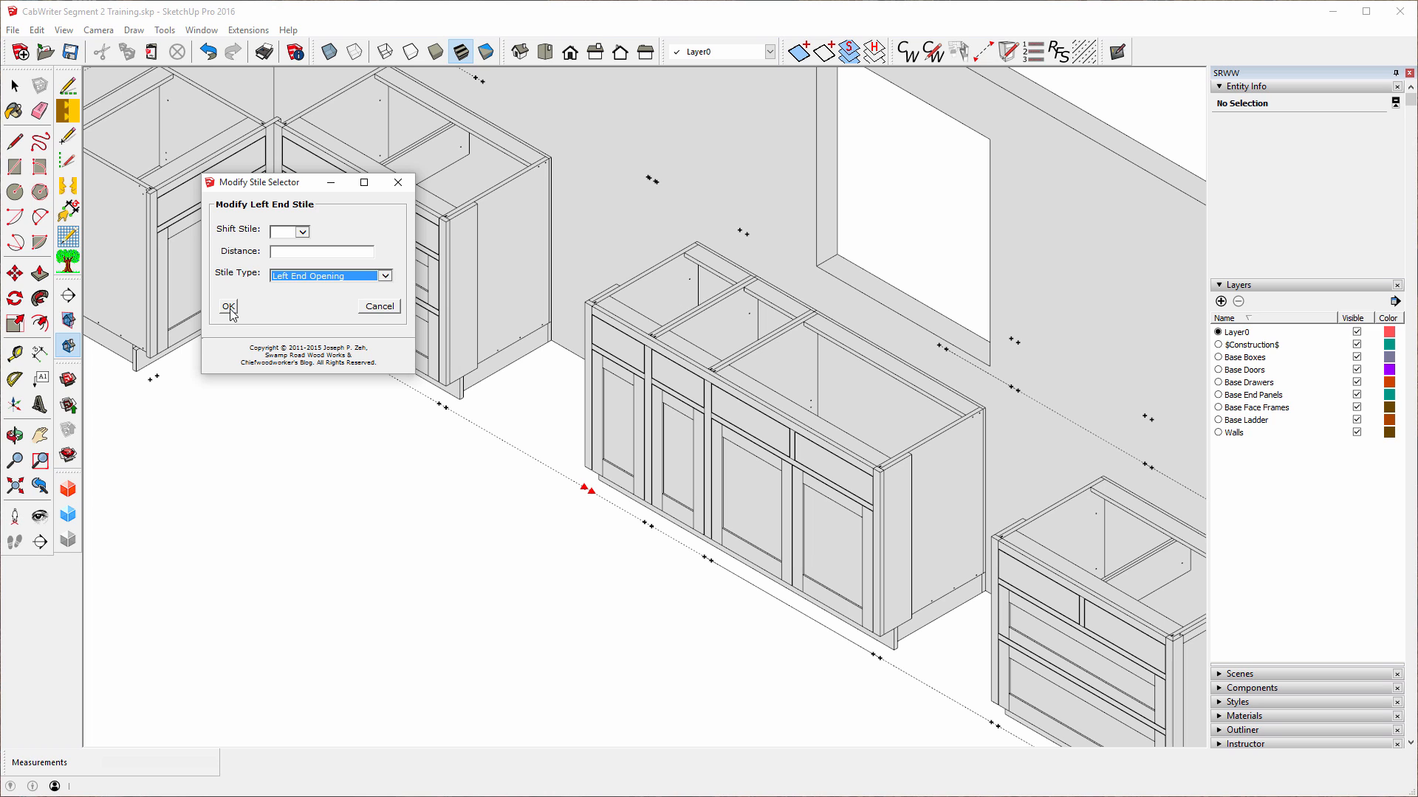
click(229, 308)
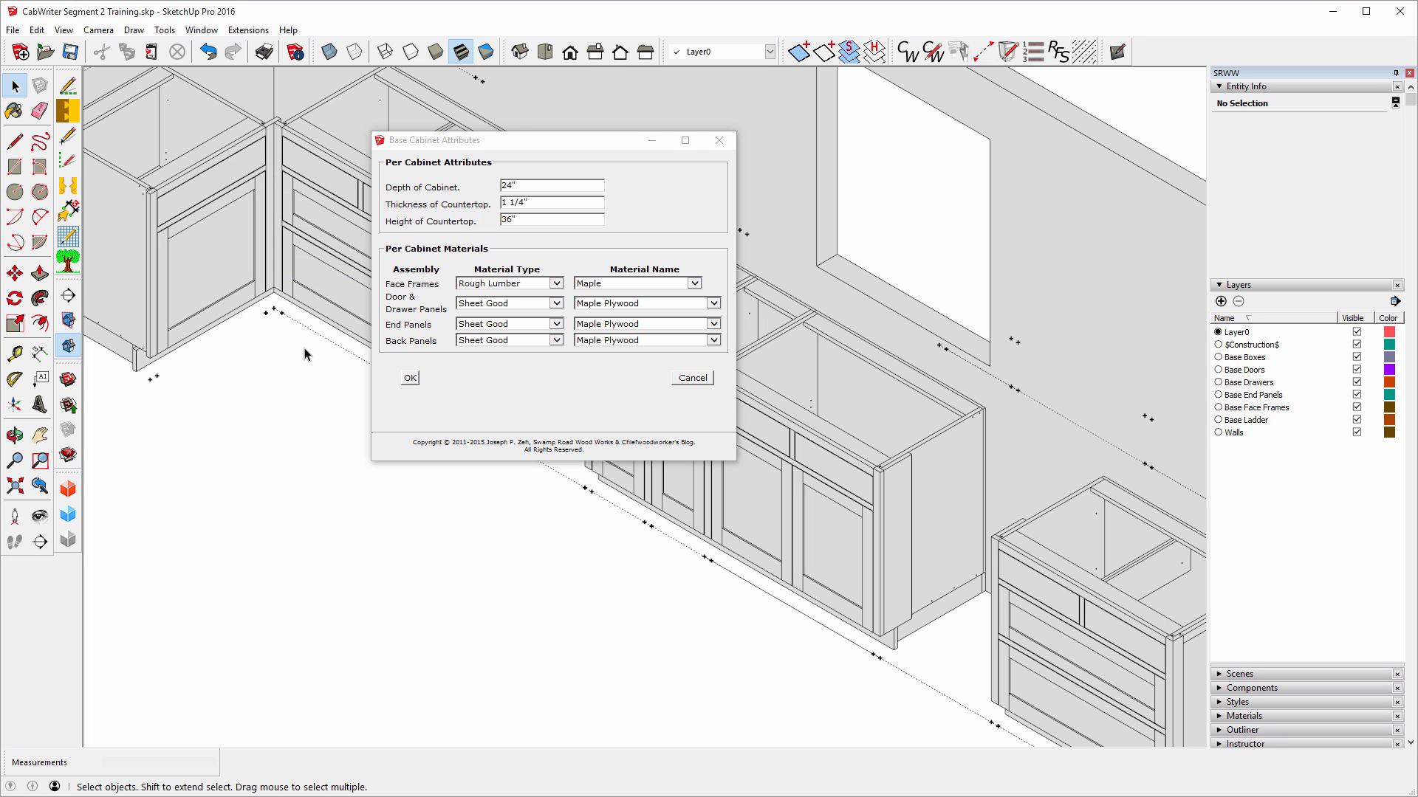
click(410, 379)
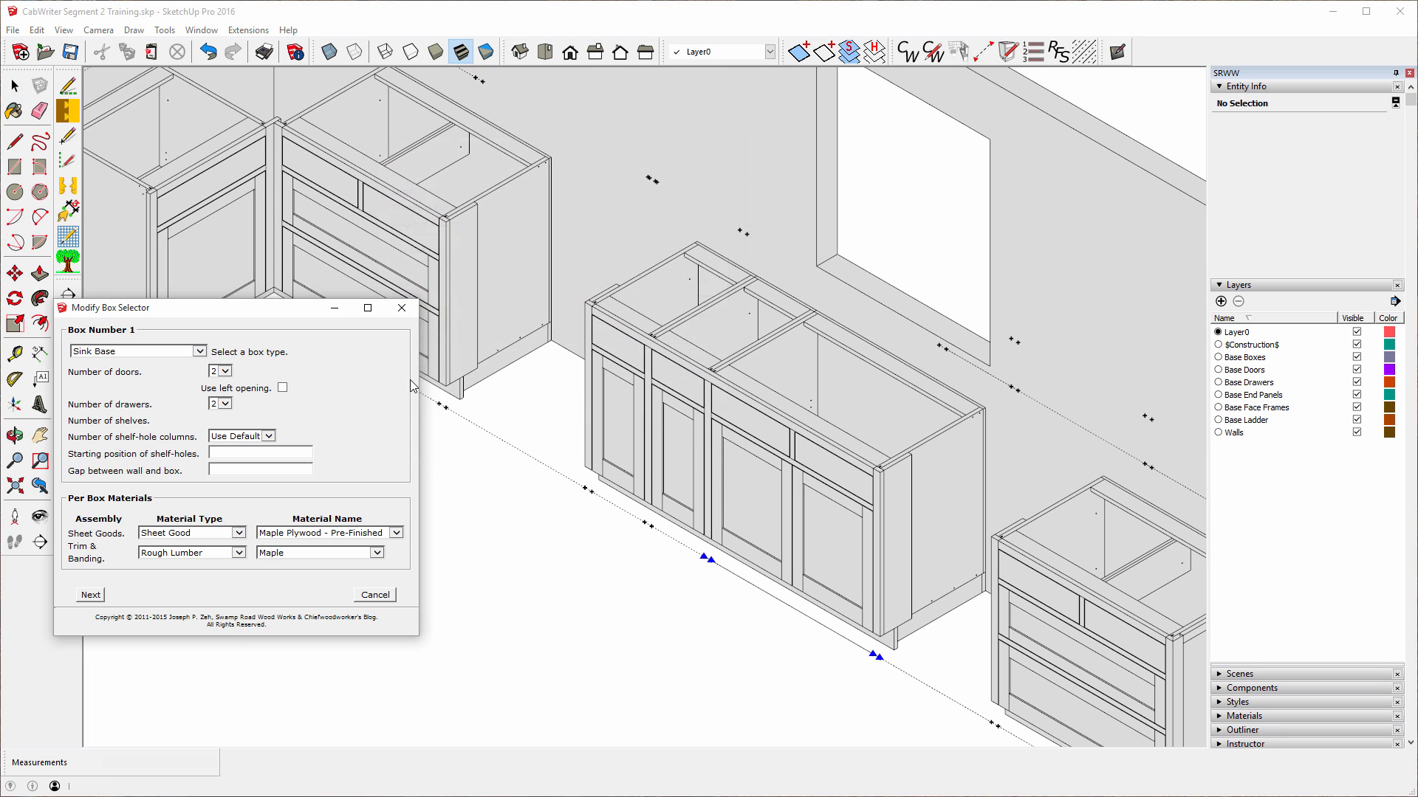
click(91, 595)
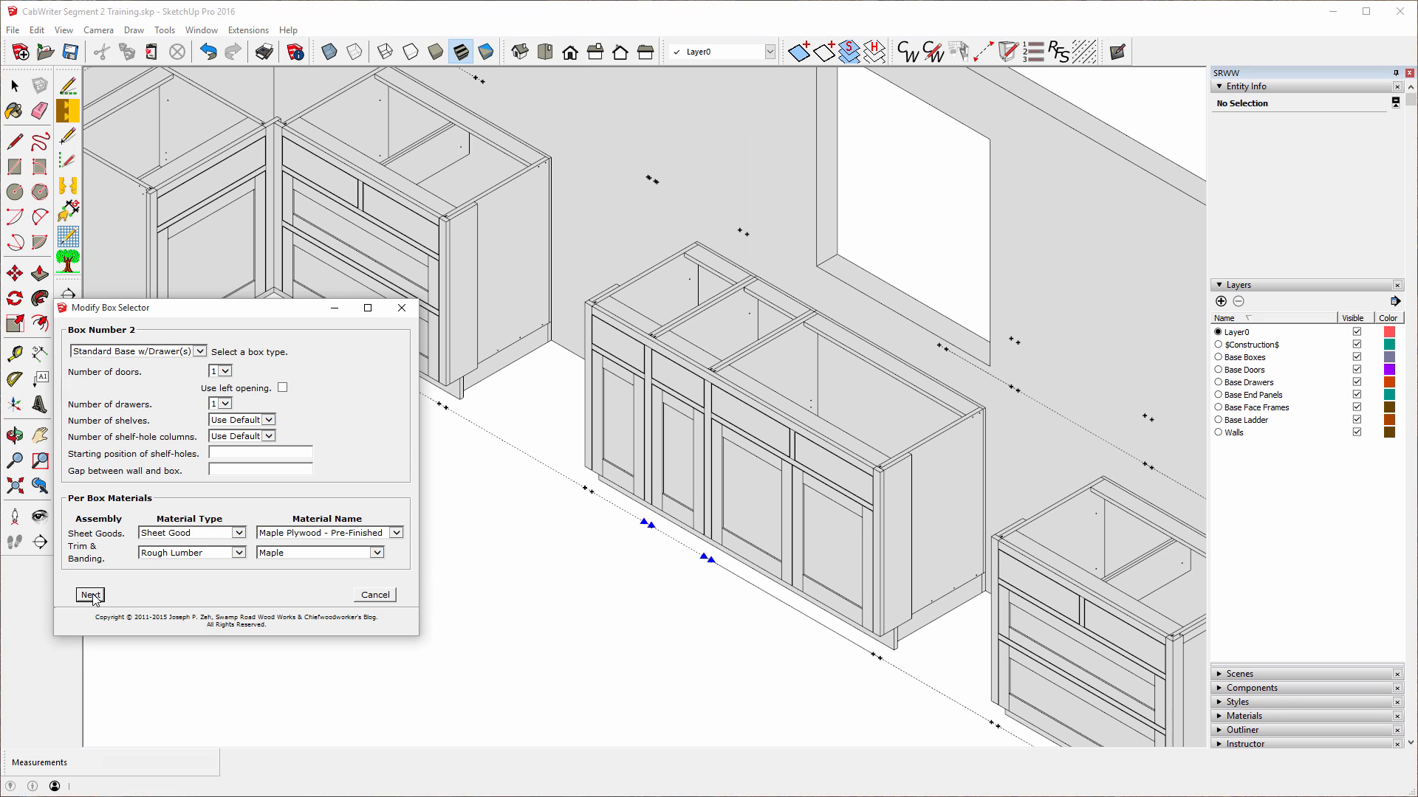
click(89, 595)
click(85, 595)
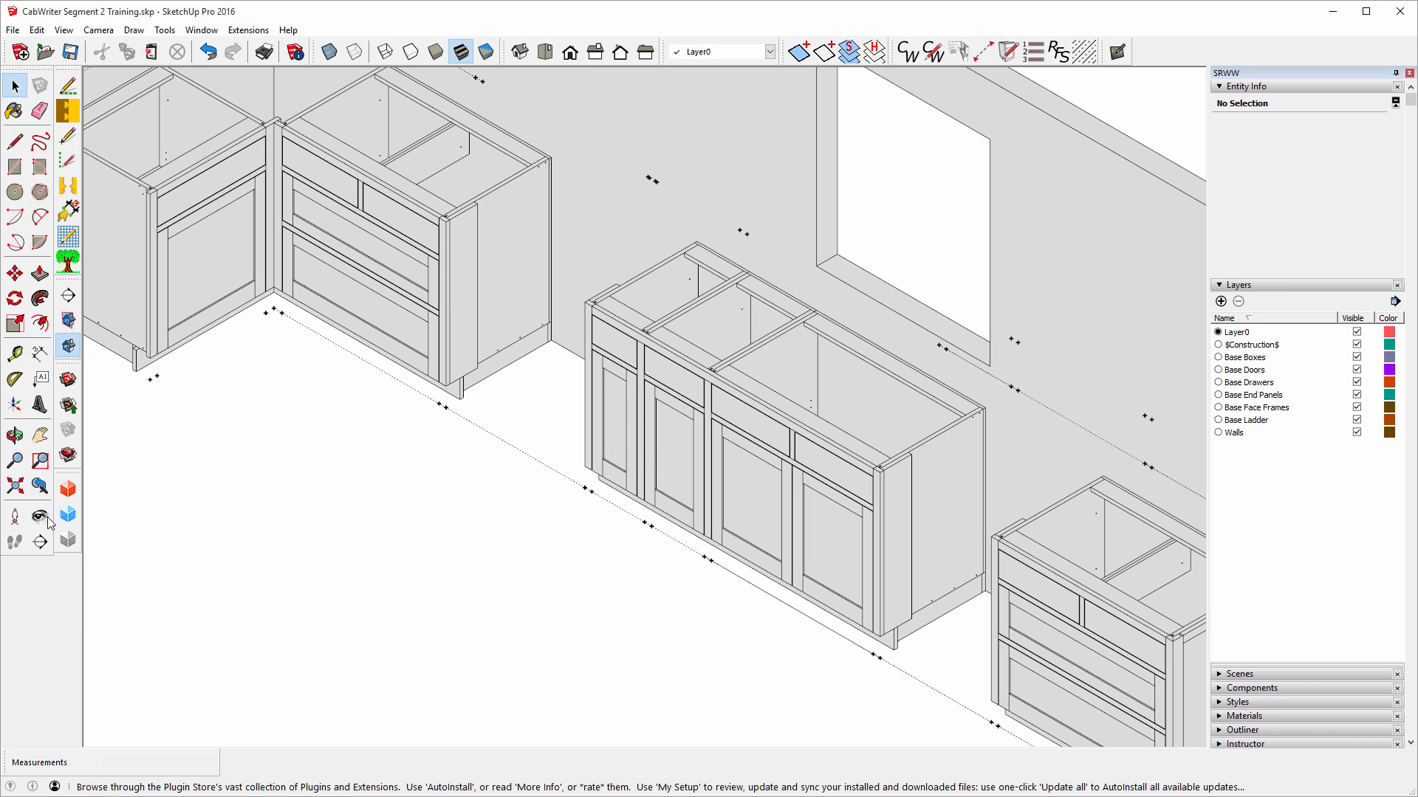
Measure from the cabinet's bottom corner to the next guide mark with the Tape Measure.
click(13, 356)
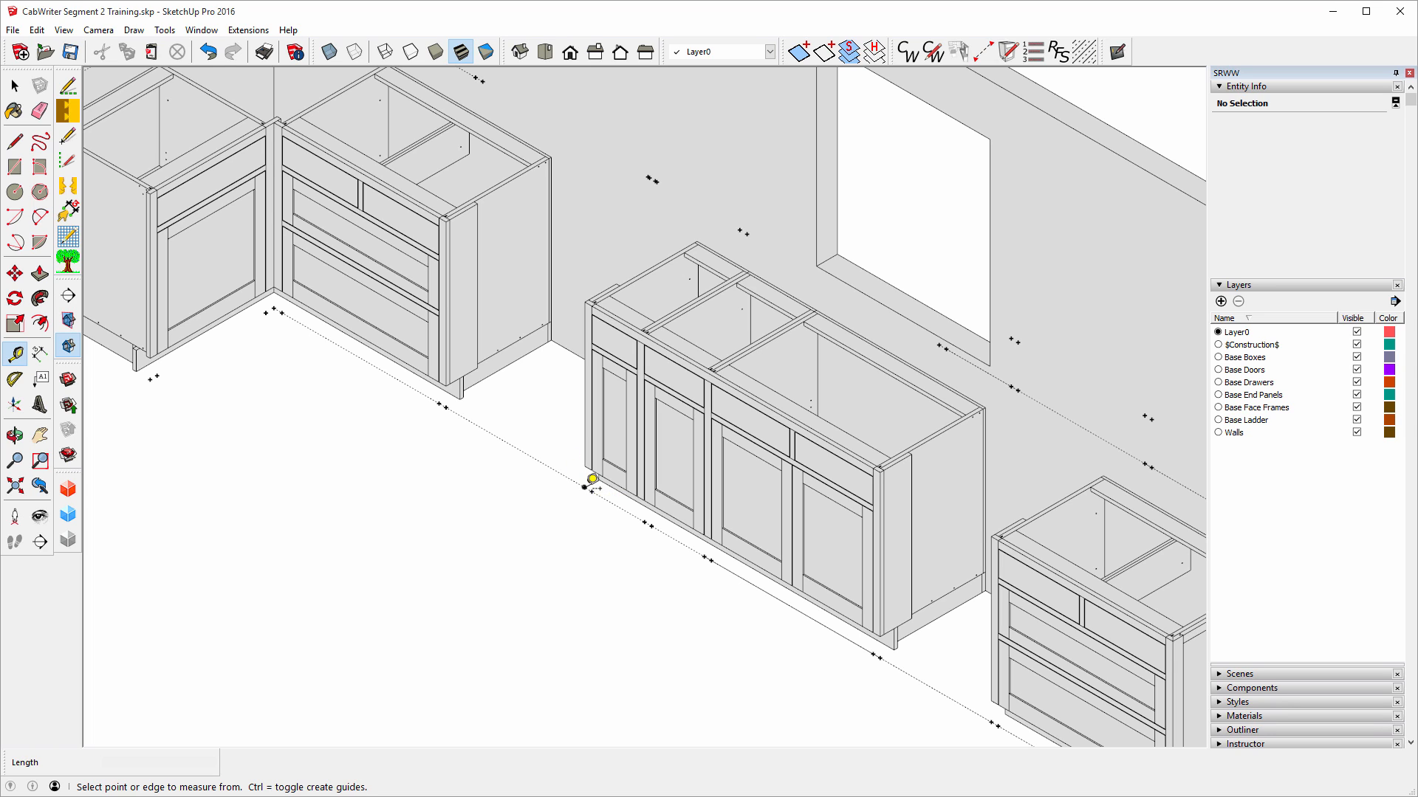
click(586, 488)
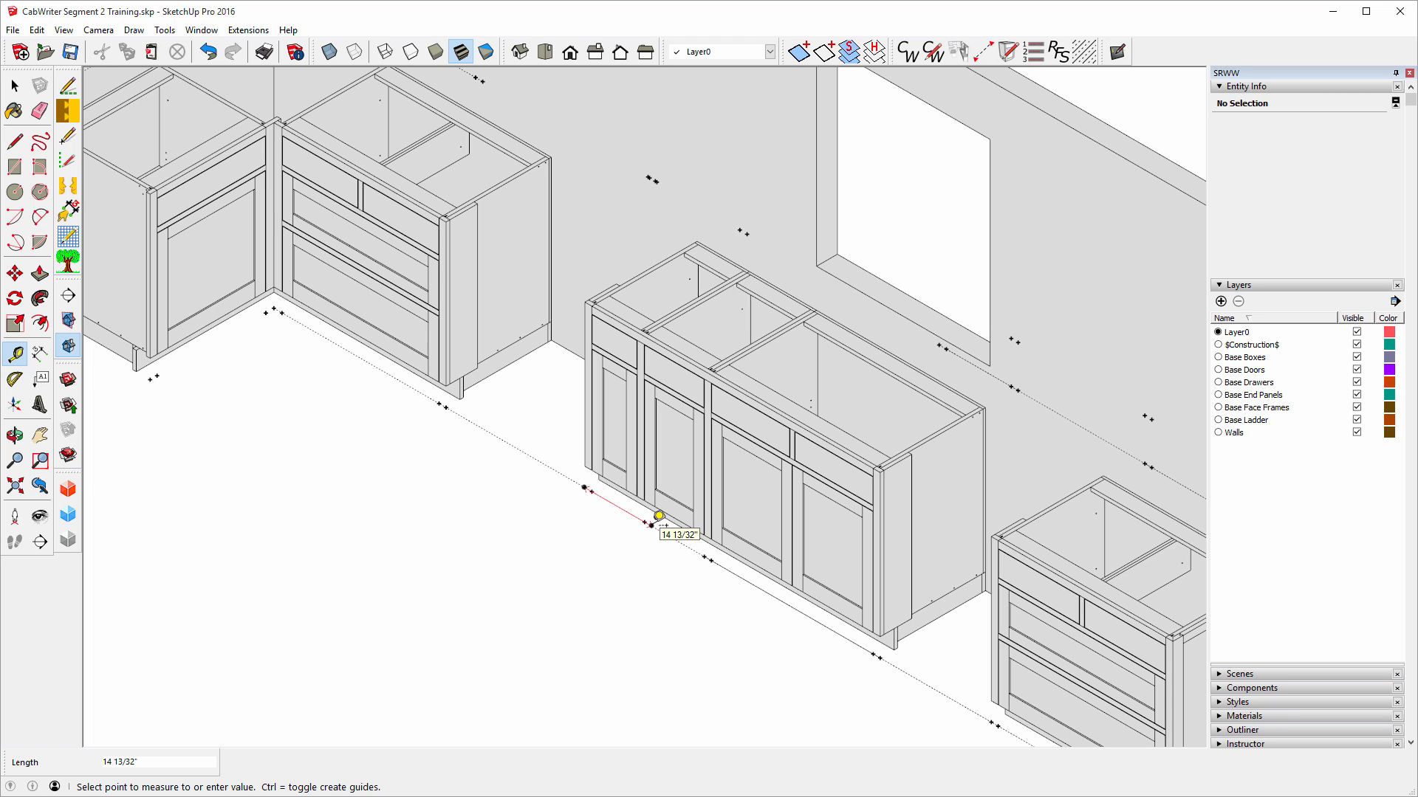
click(660, 517)
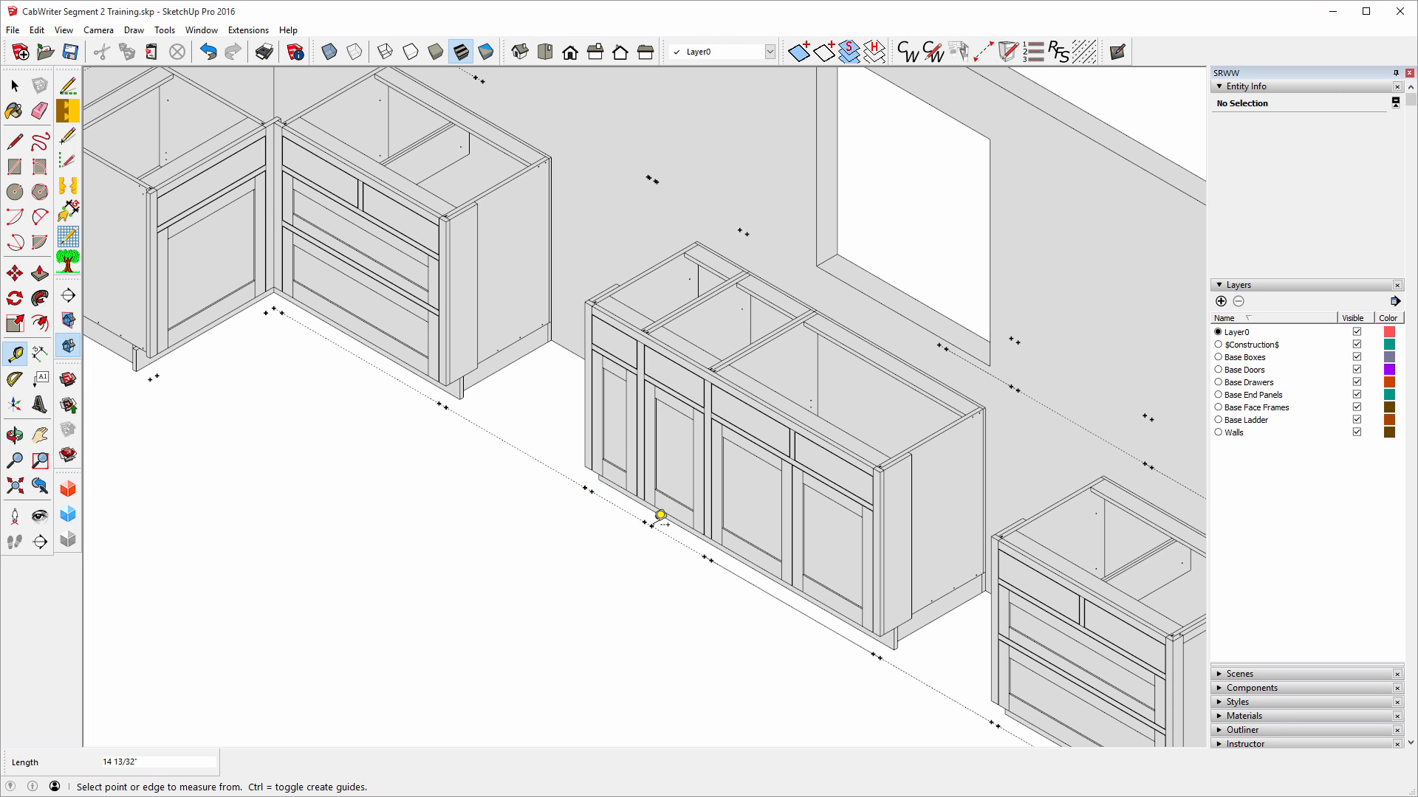
Measure 12 13/16" along the cabinet base, then zoom out to show the whole room.
click(584, 467)
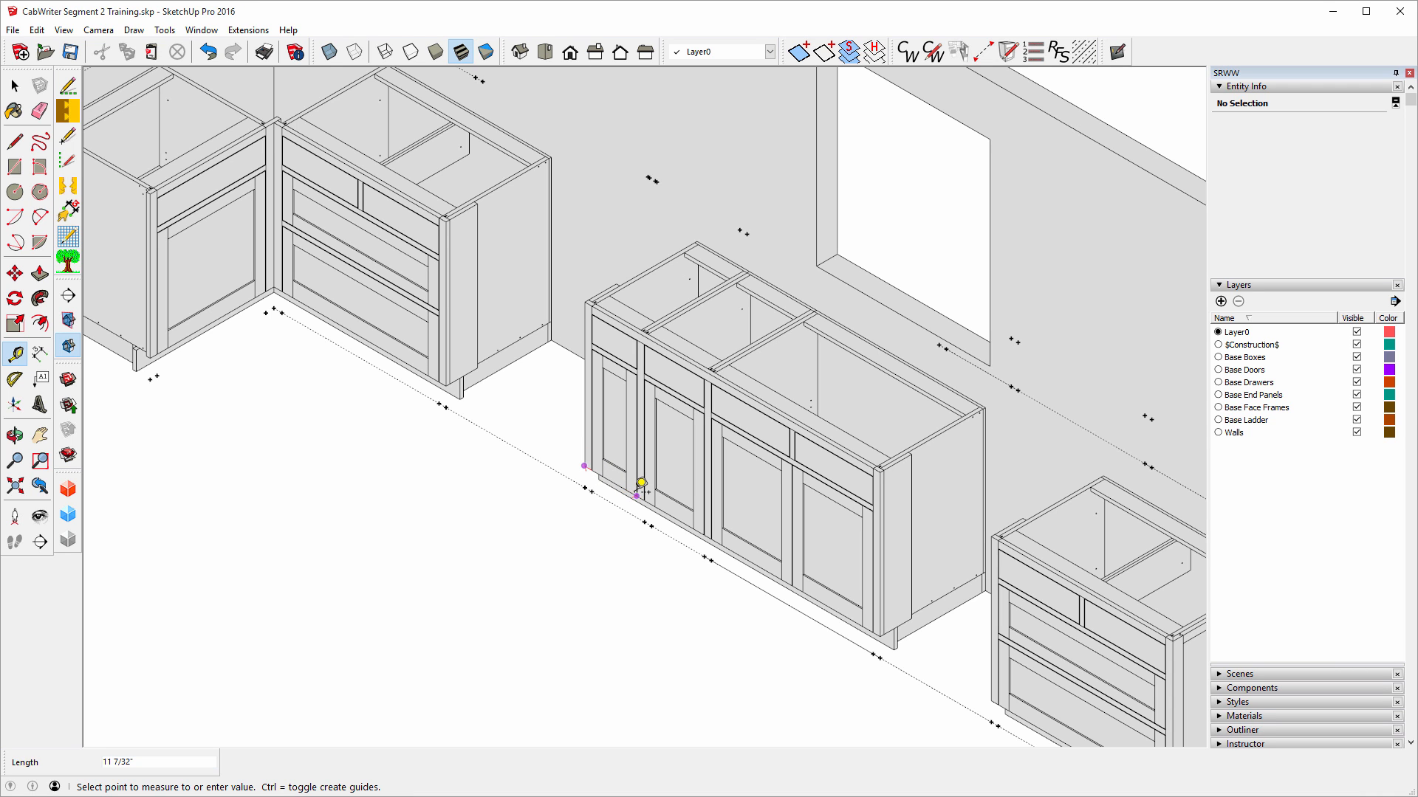
scroll(642, 513, up, 6)
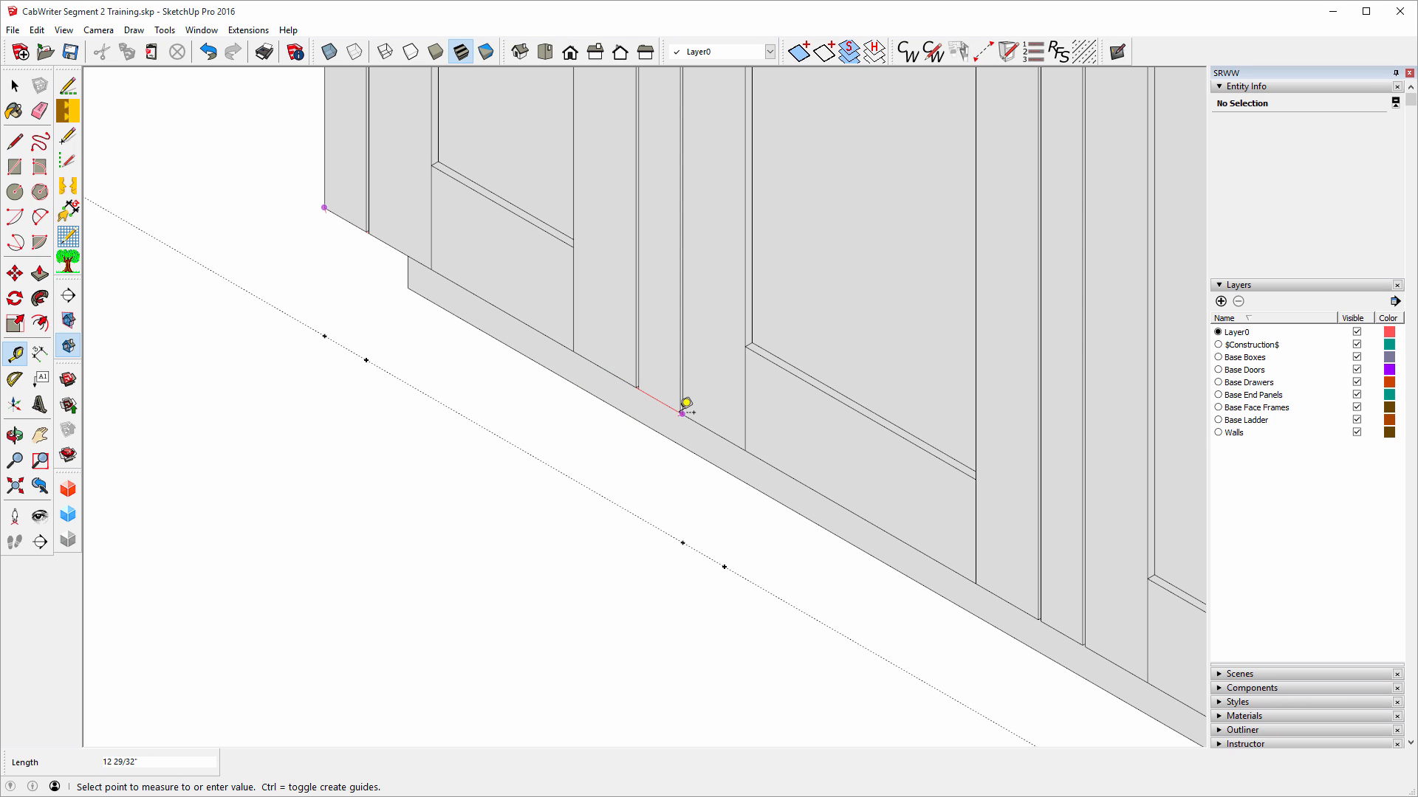
scroll(683, 399, up, 3)
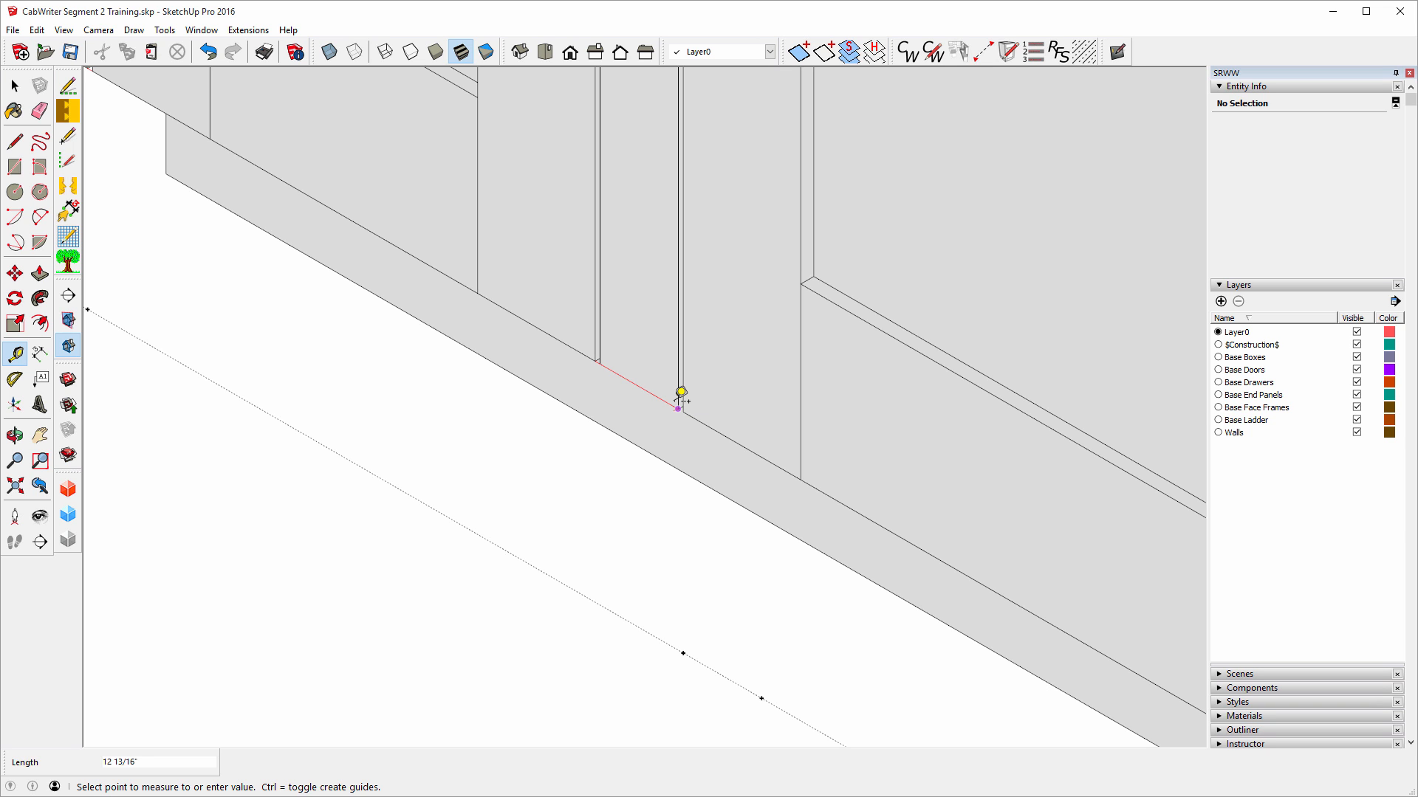
click(680, 394)
scroll(661, 406, down, 6)
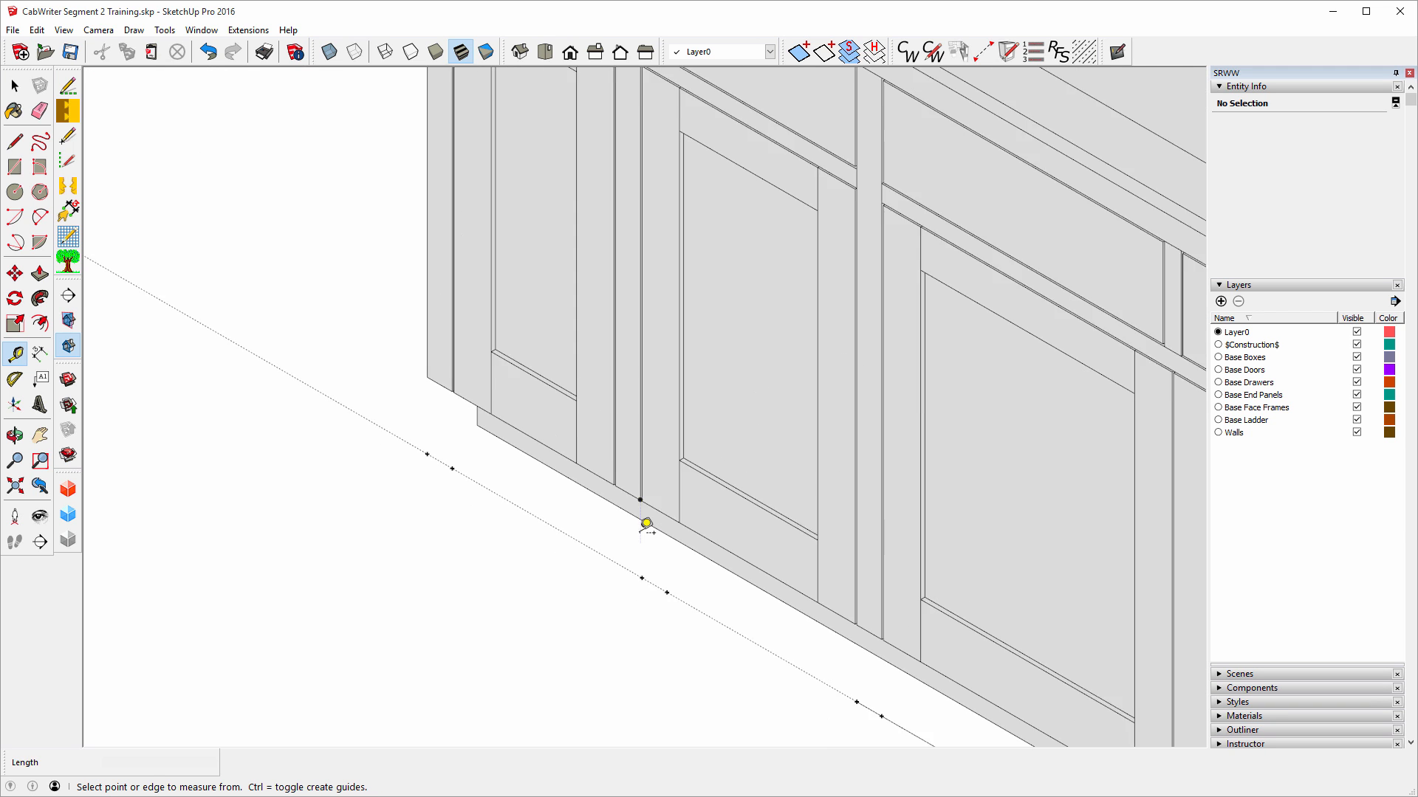
scroll(598, 505, down, 4)
scroll(590, 509, down, 2)
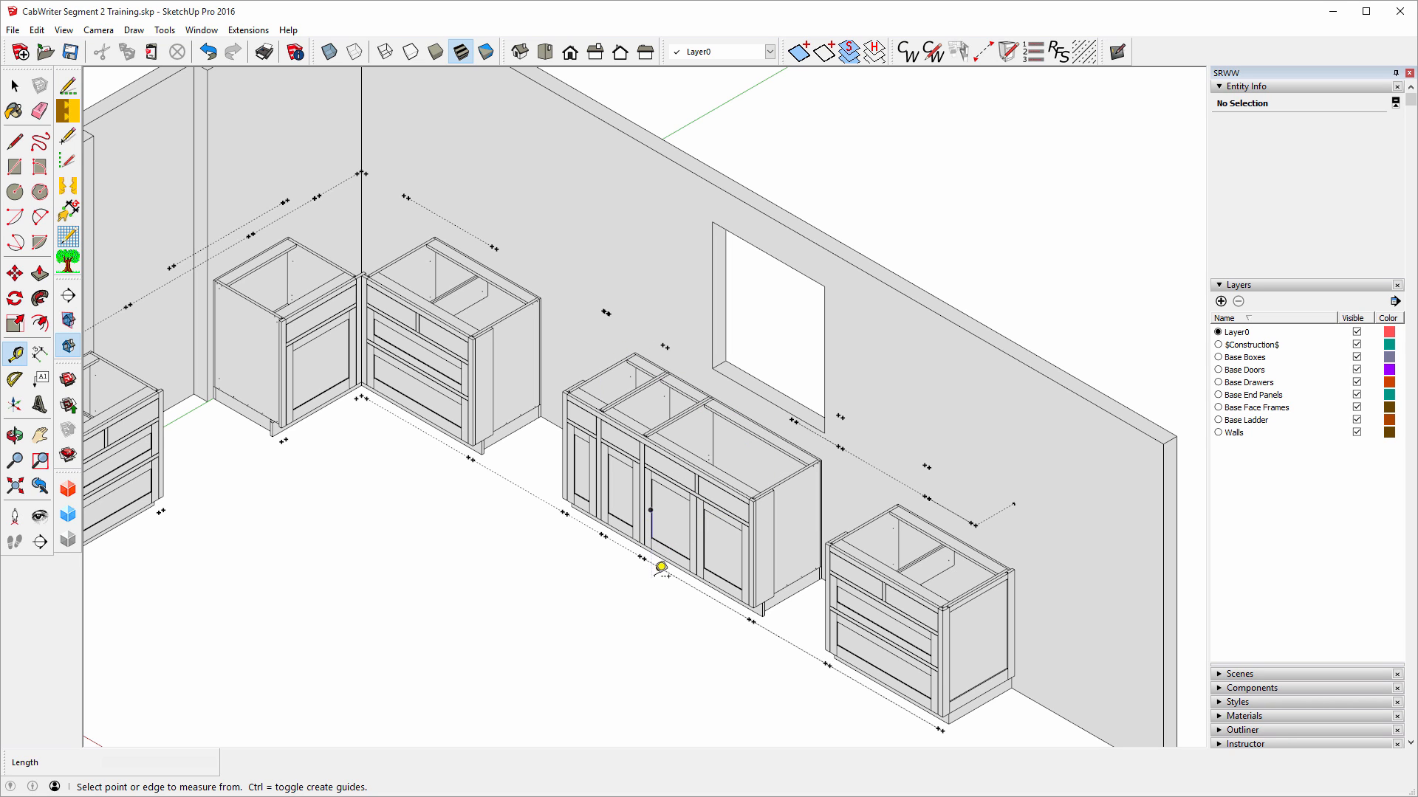
scroll(668, 565, down, 4)
Orbit around the wall-free cabinet layout and zoom into the corner where the two cabinets meet.
scroll(681, 565, down, 1)
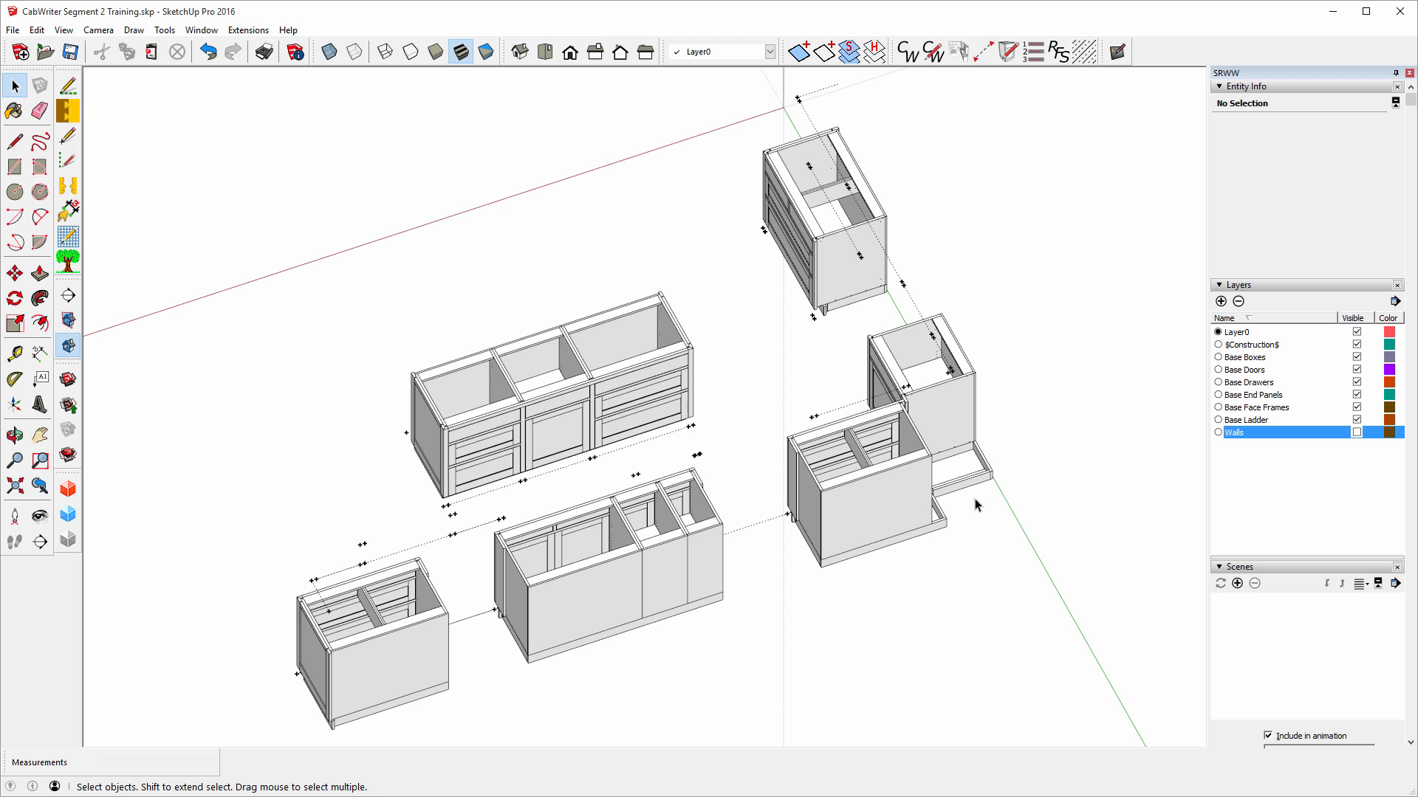
click(15, 437)
drag(148, 401, 874, 204)
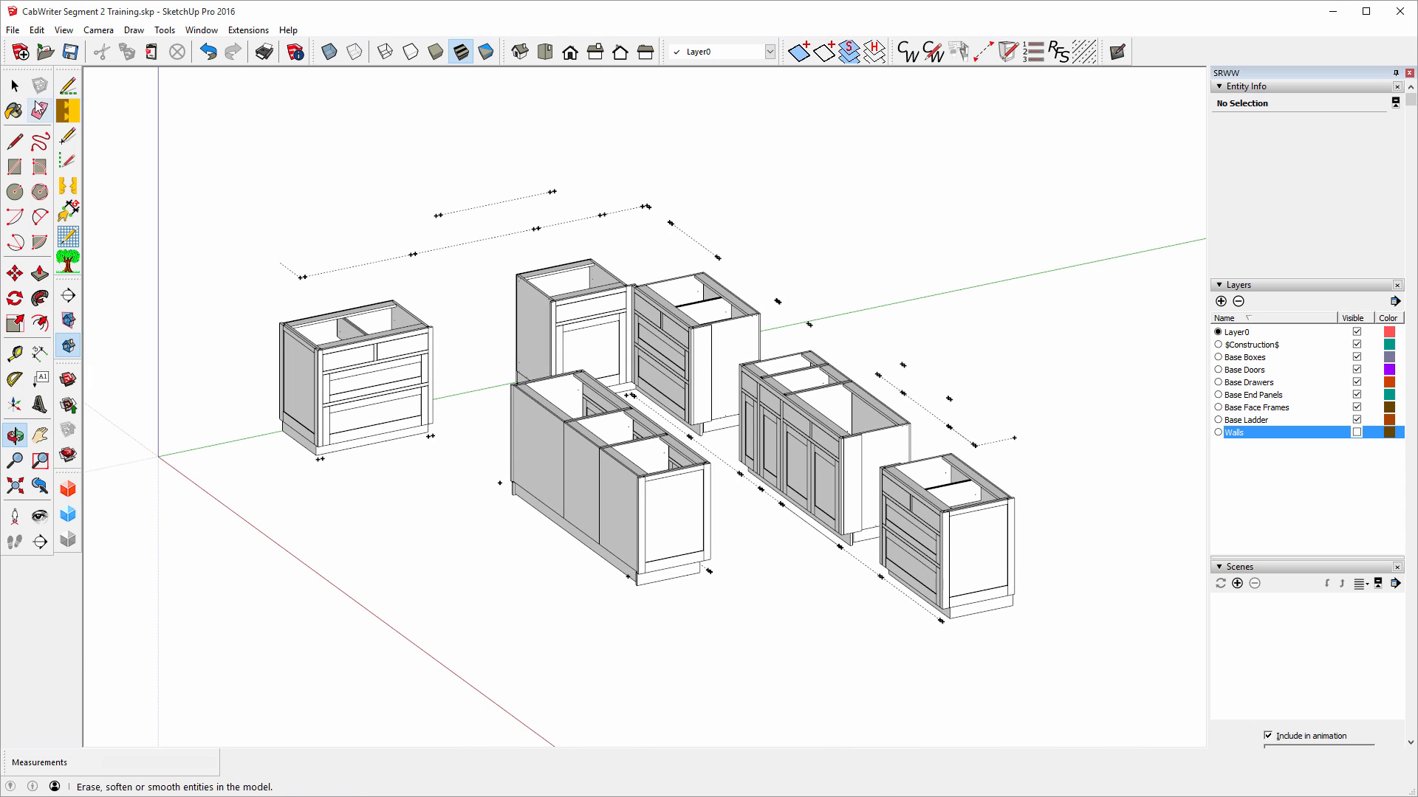
click(15, 86)
scroll(657, 310, up, 4)
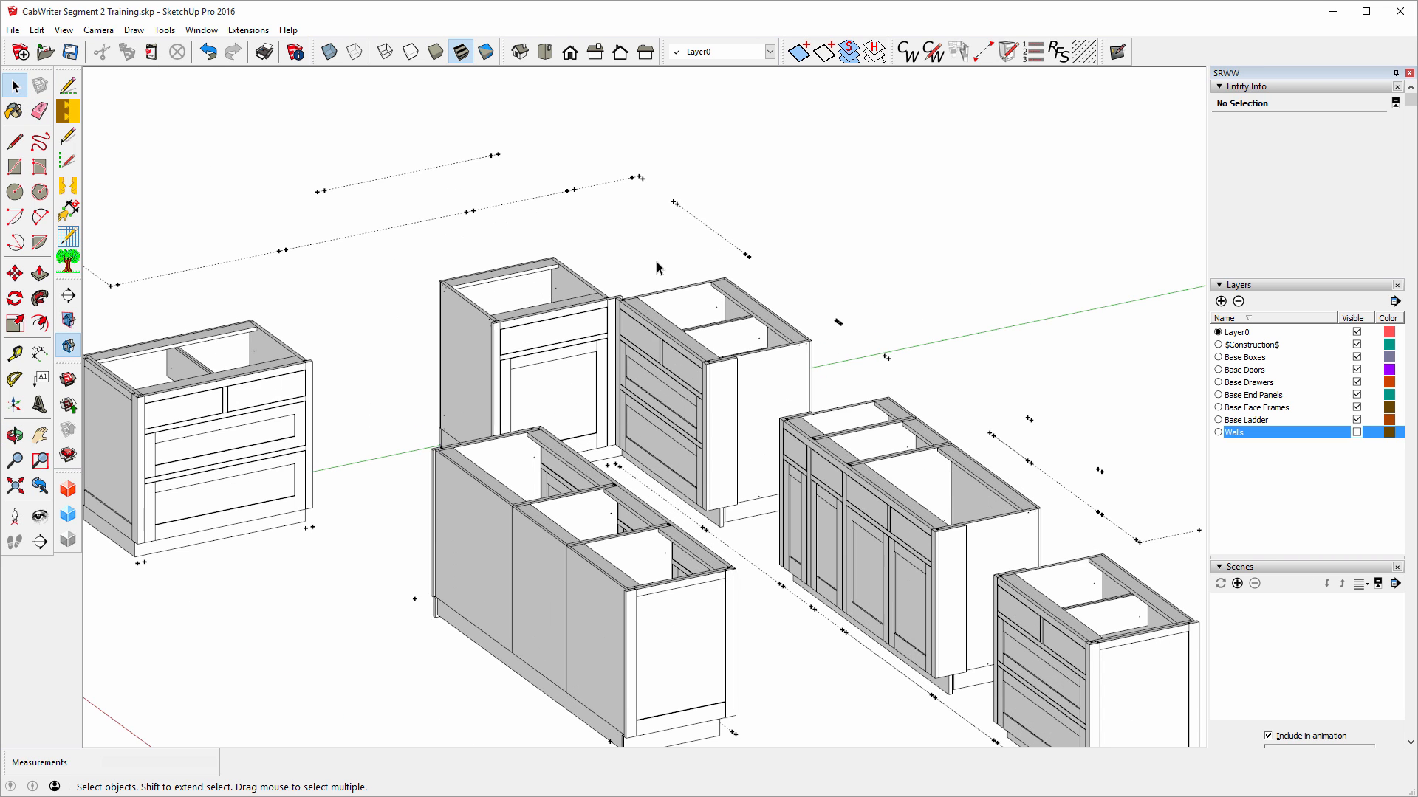
scroll(623, 347, up, 3)
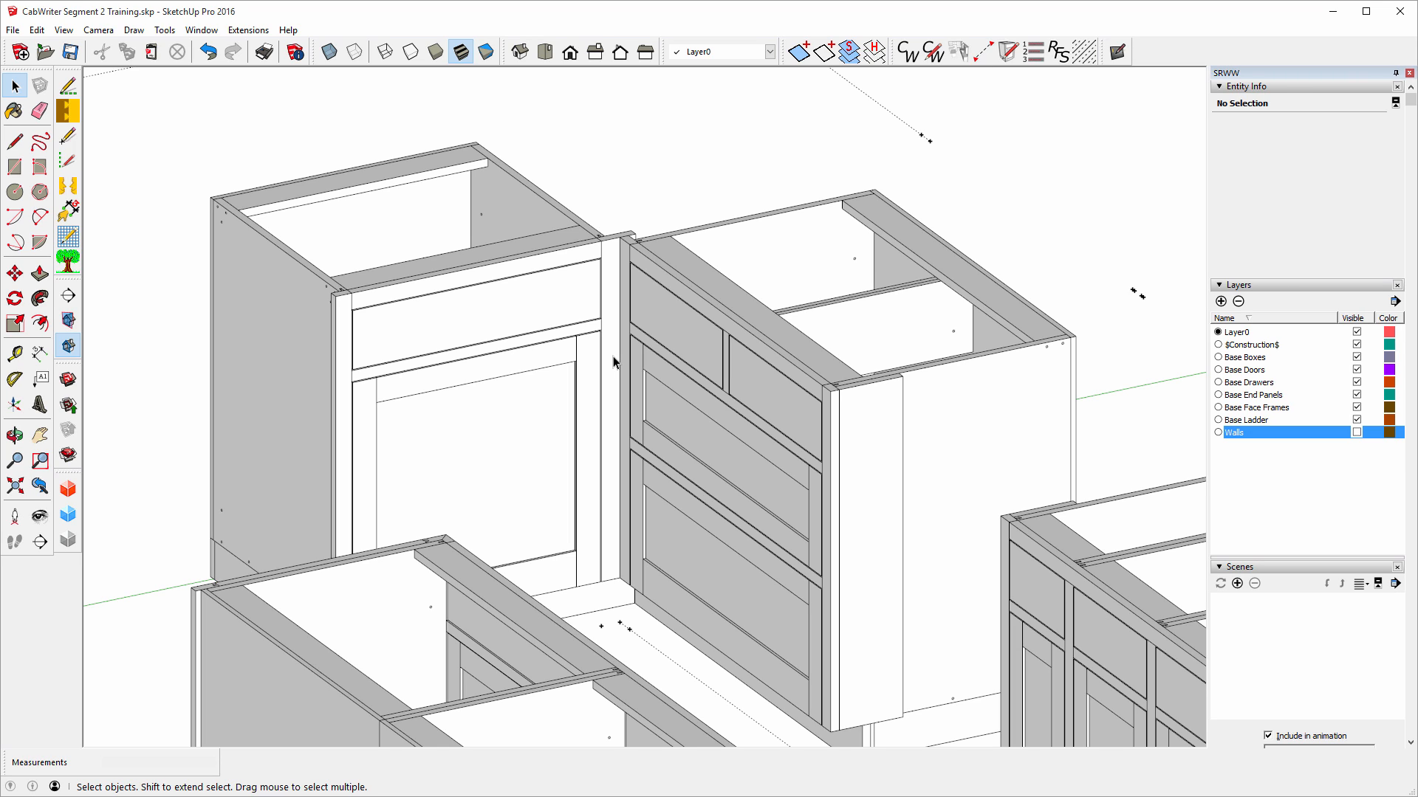
Inspect the Right End Blind Inside stile, orbit behind the corner, and right-click the right cabinet's end panel.
click(612, 361)
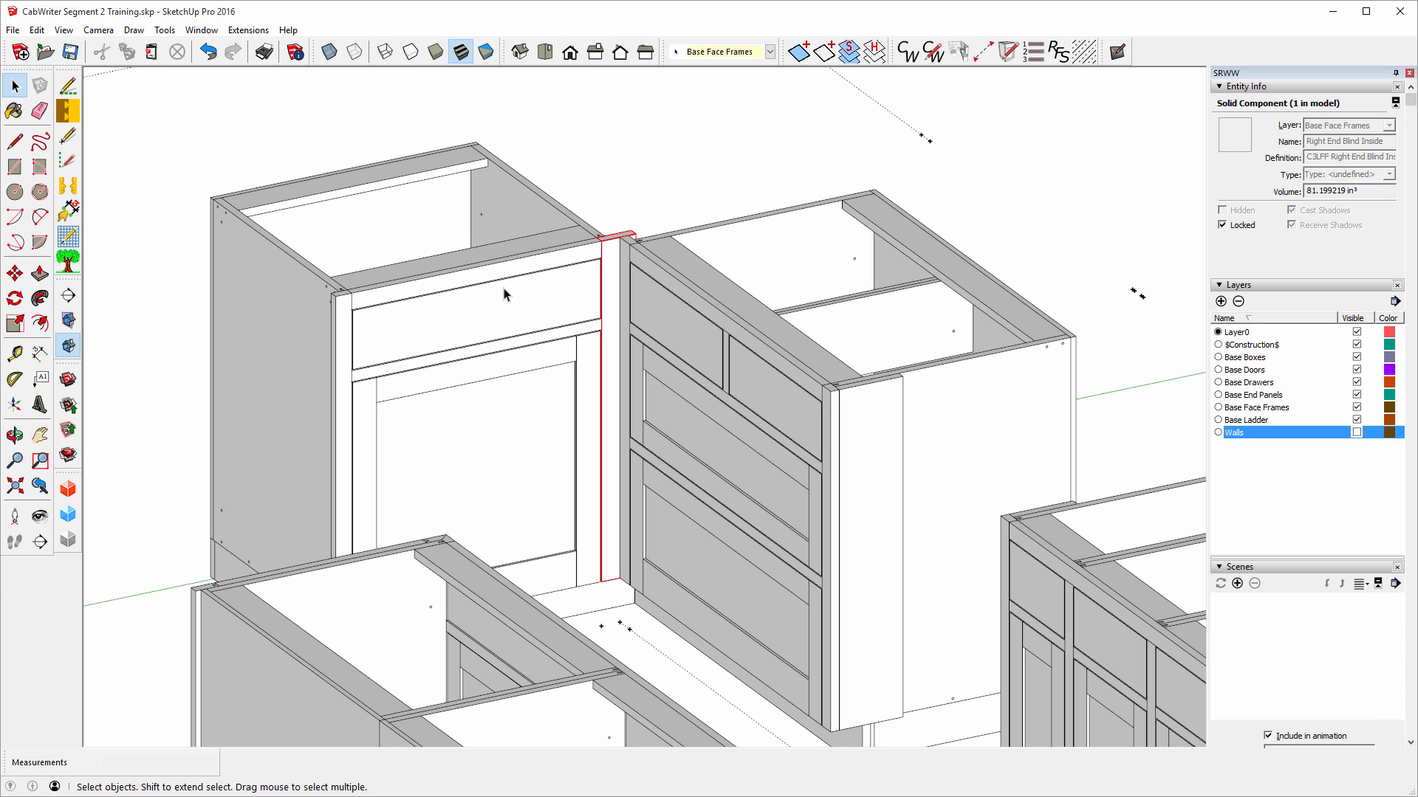
click(26, 434)
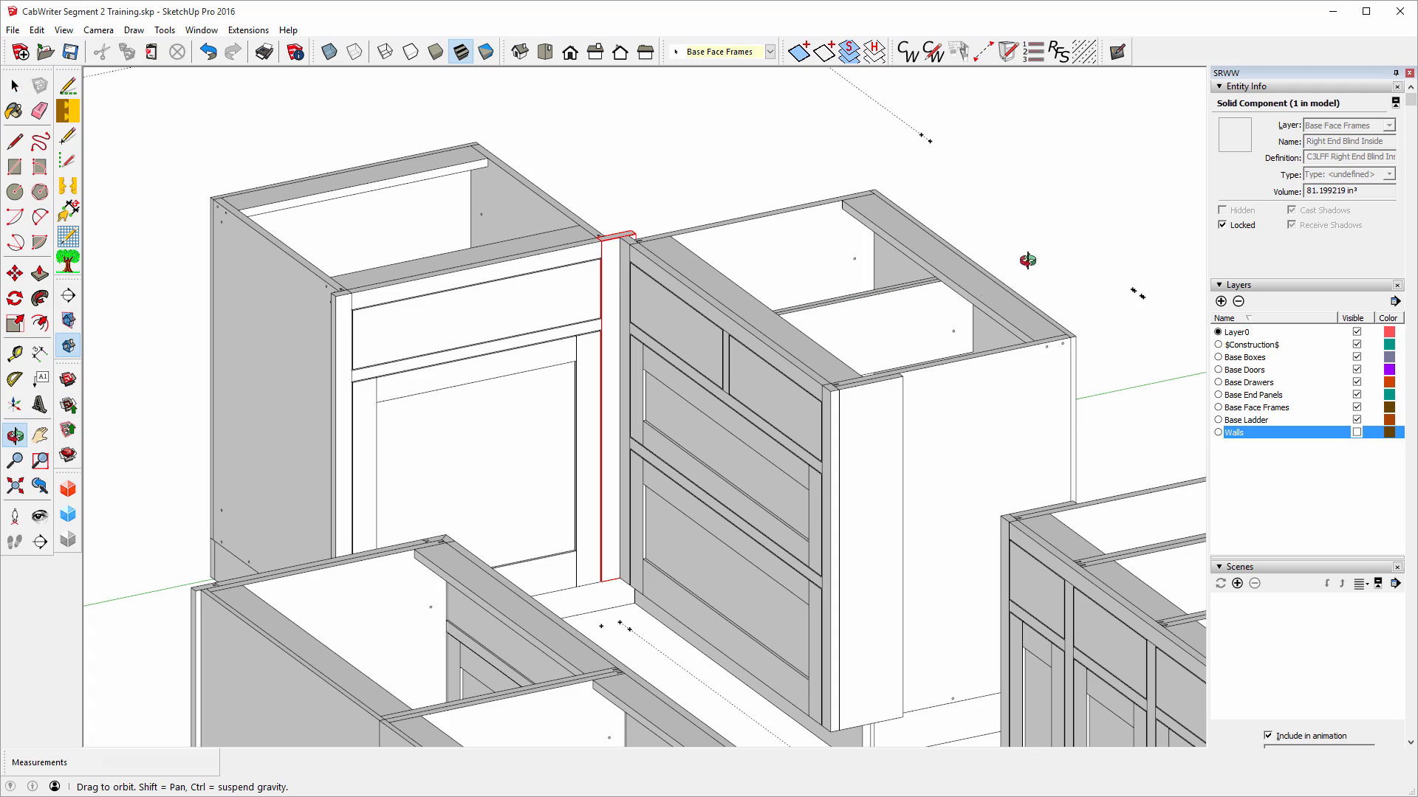
drag(1024, 259, 524, 261)
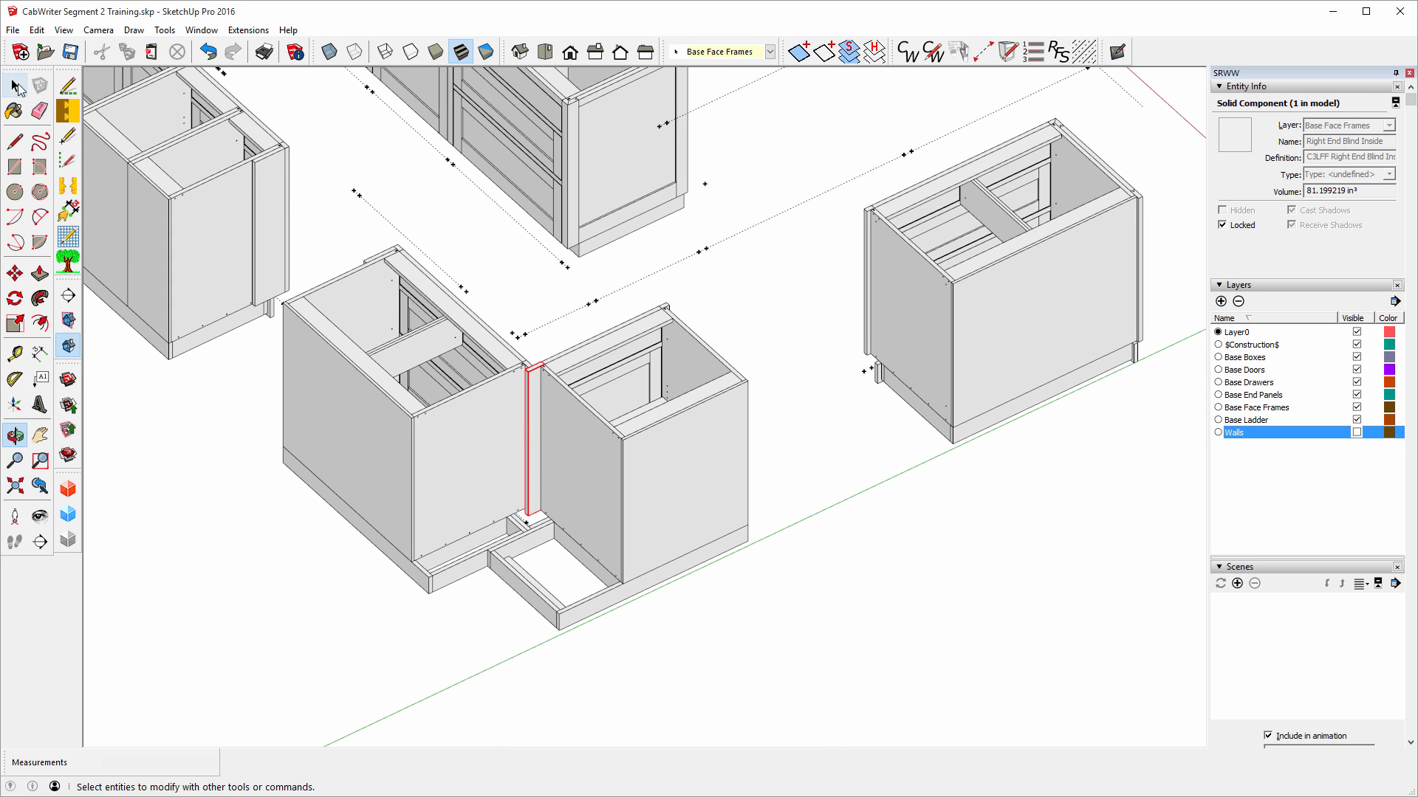
click(15, 87)
click(666, 476)
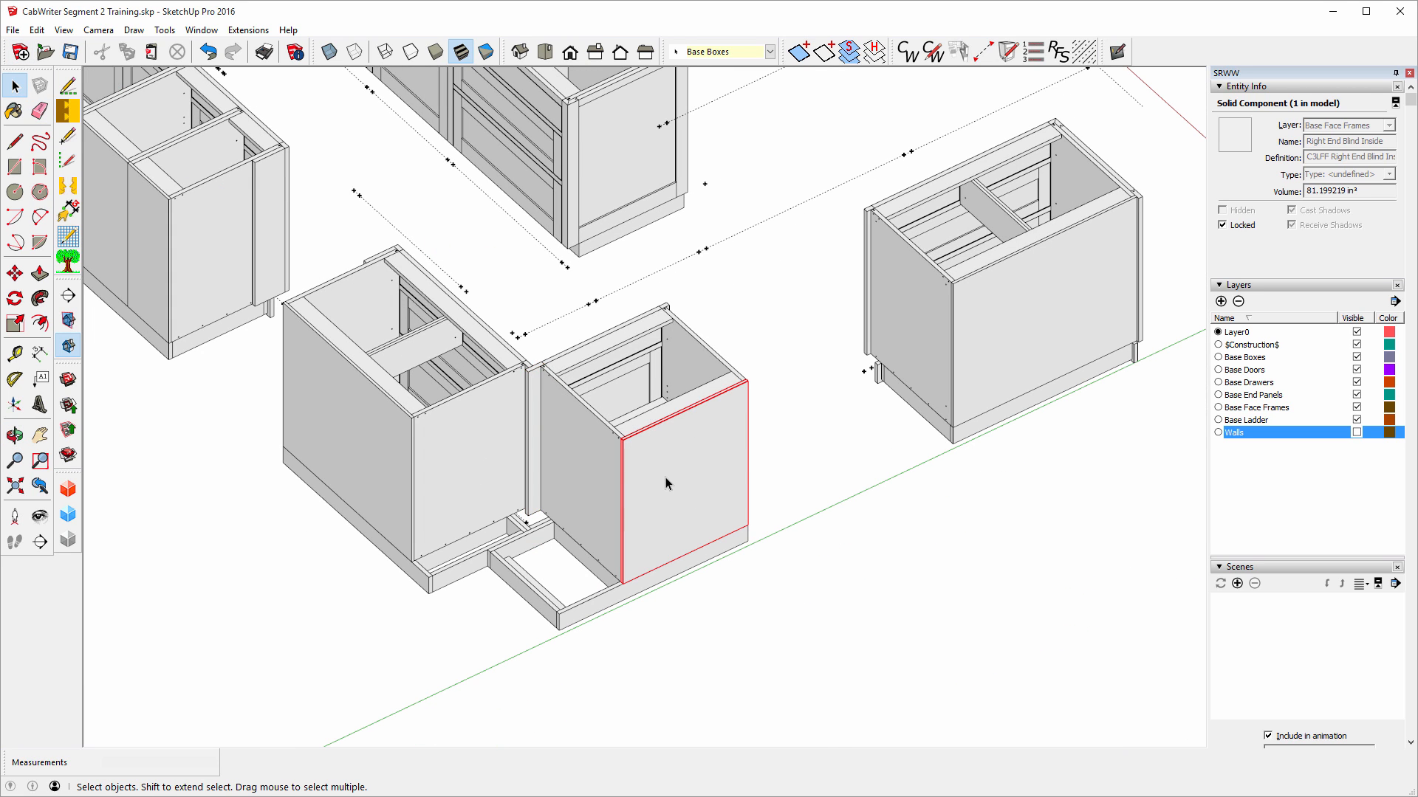
Rebuild the right corner cabinet through CabWriter Edit Cabinet with box type Blind Corner Base.
right_click(663, 476)
mouse_move(746, 412)
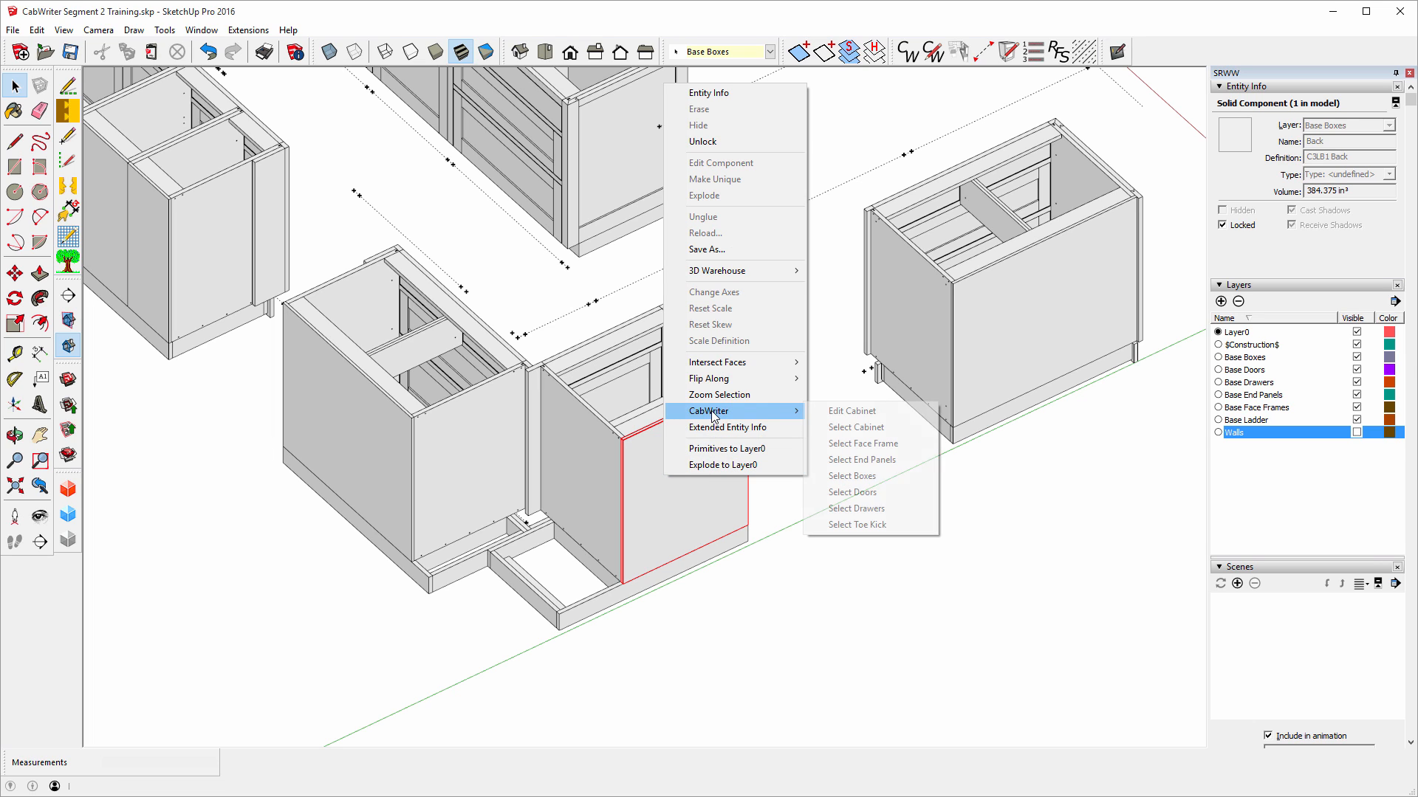
click(842, 410)
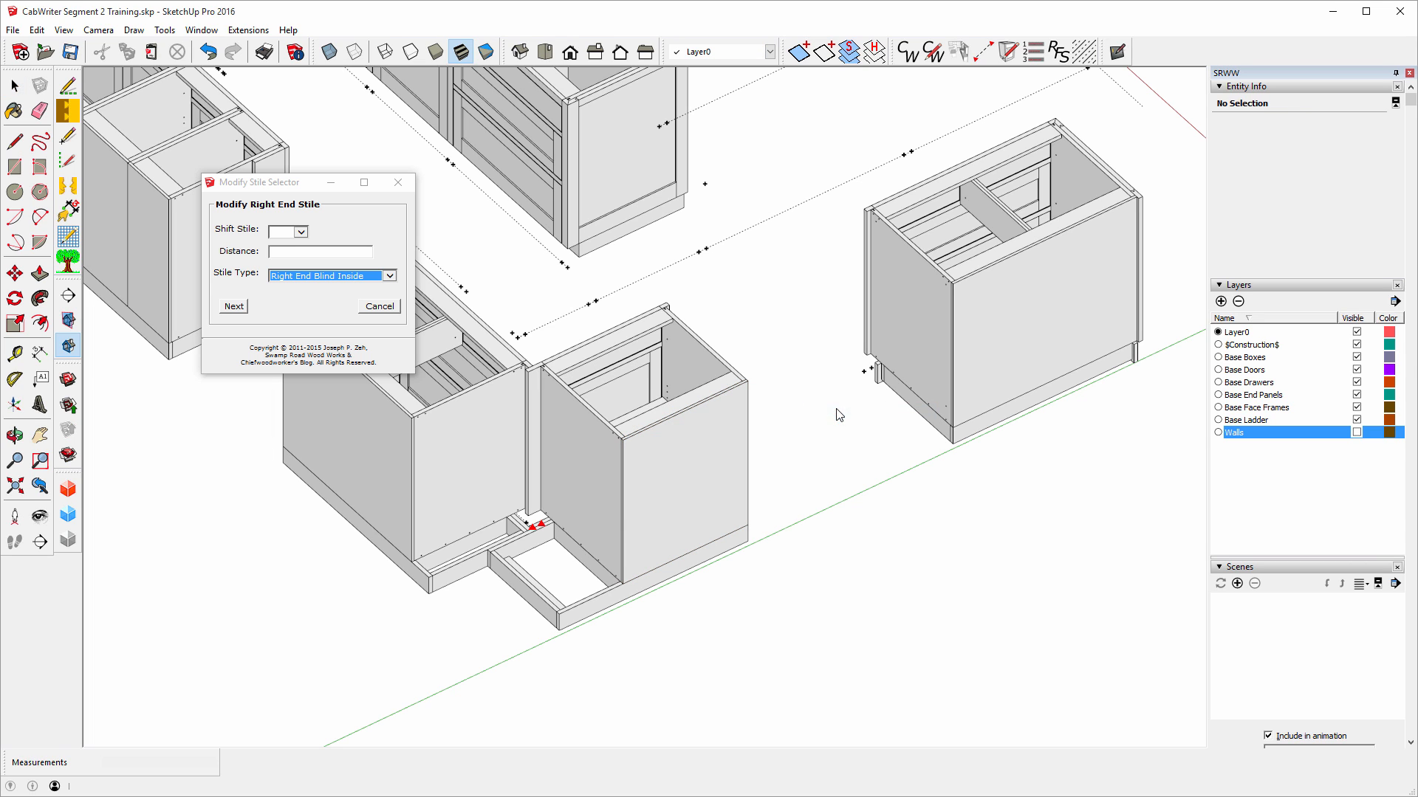
click(234, 306)
click(229, 308)
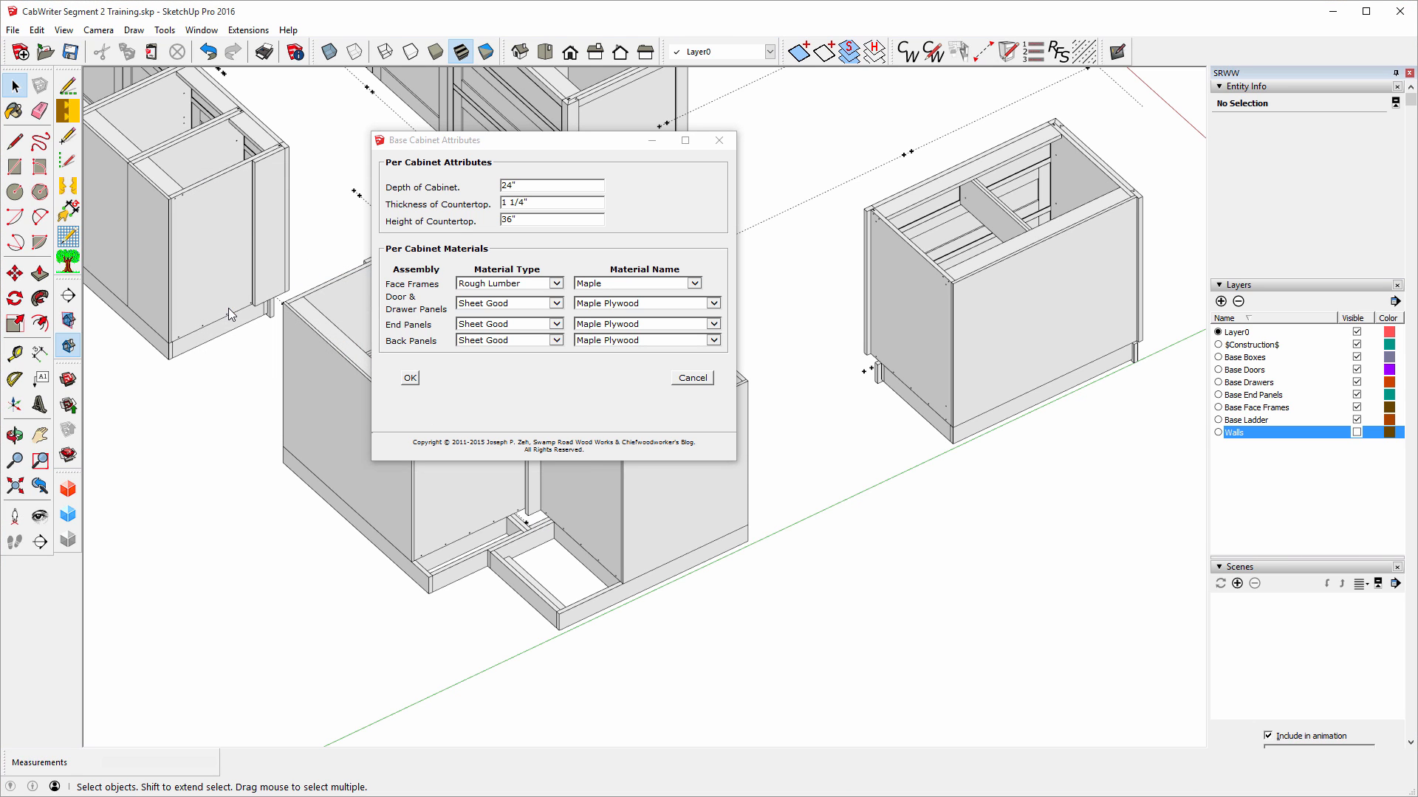
click(410, 378)
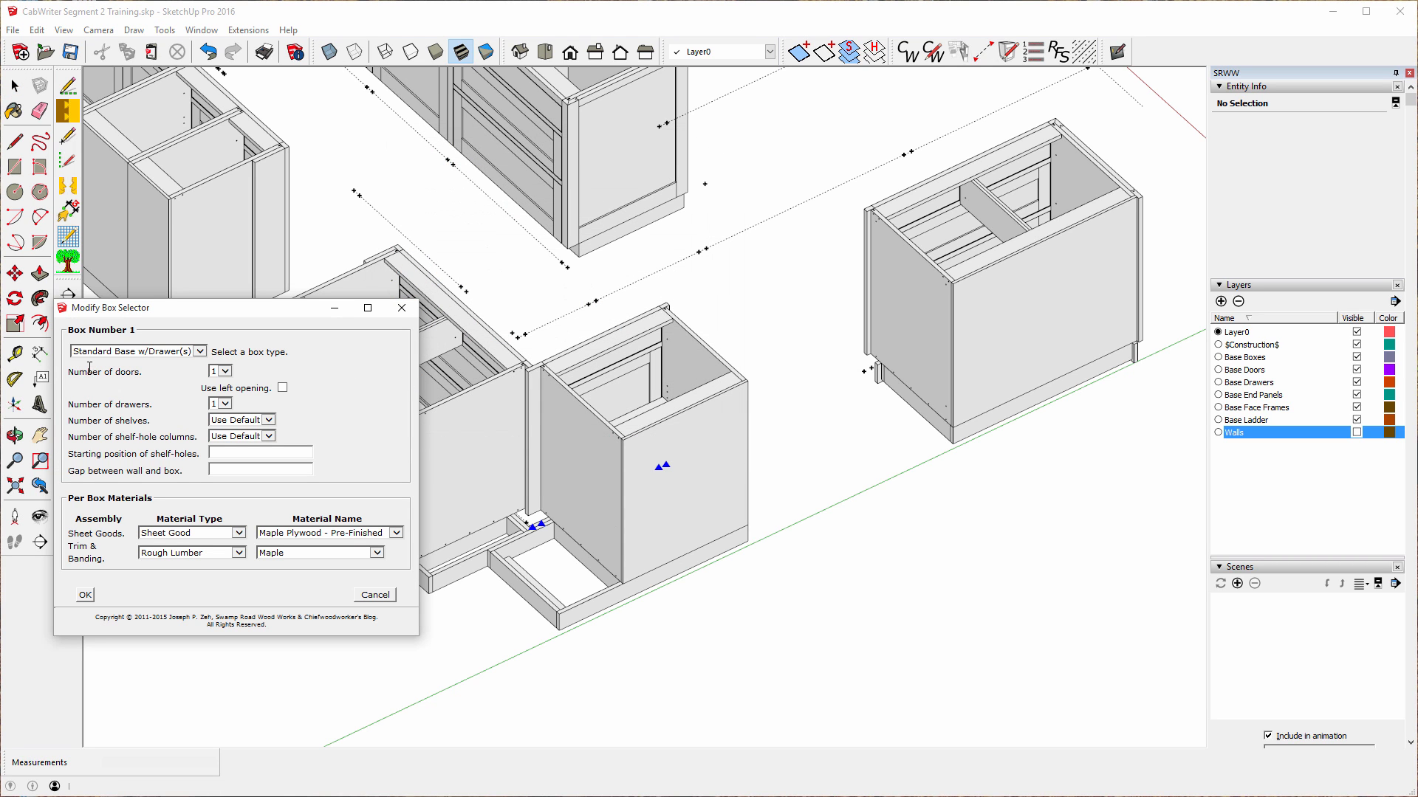
click(200, 352)
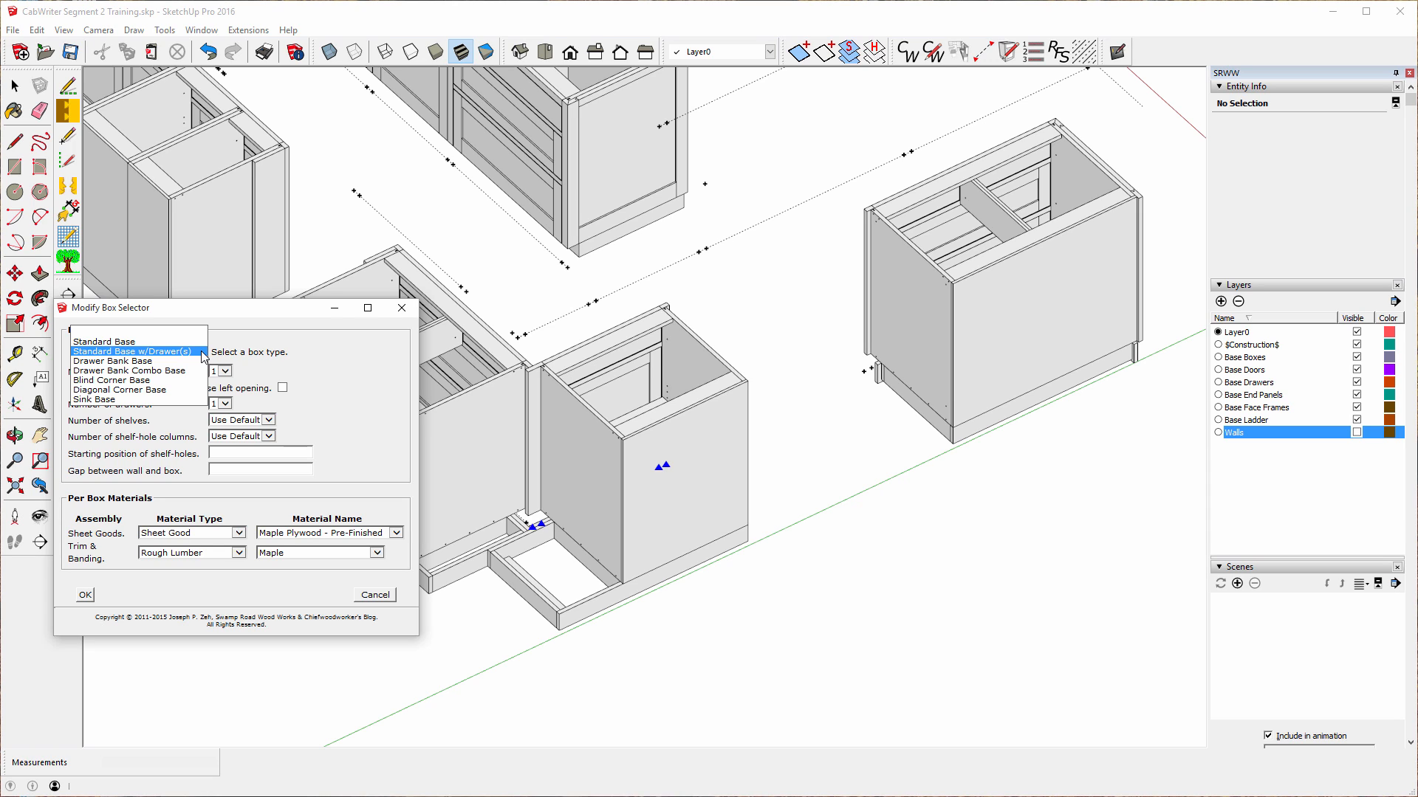
click(123, 382)
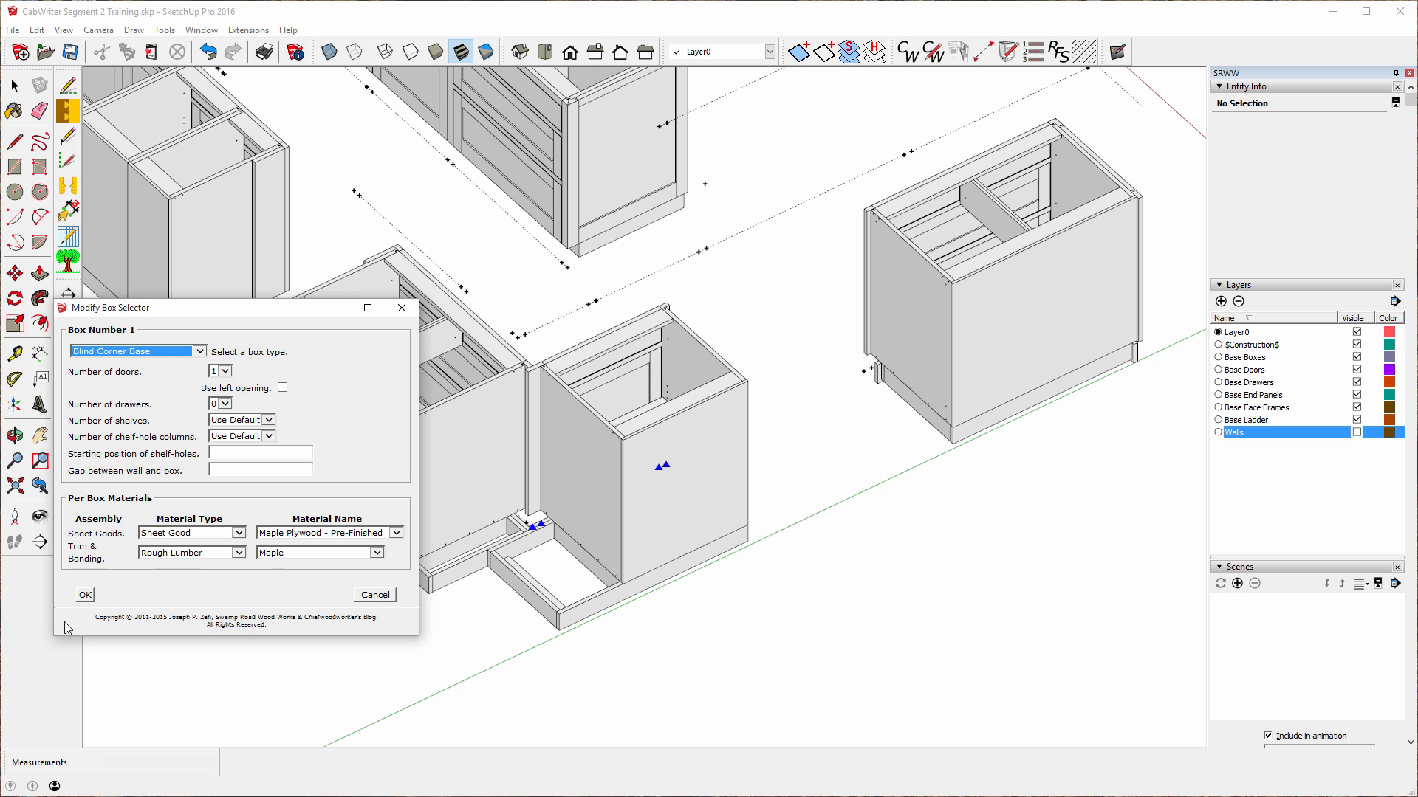
click(87, 597)
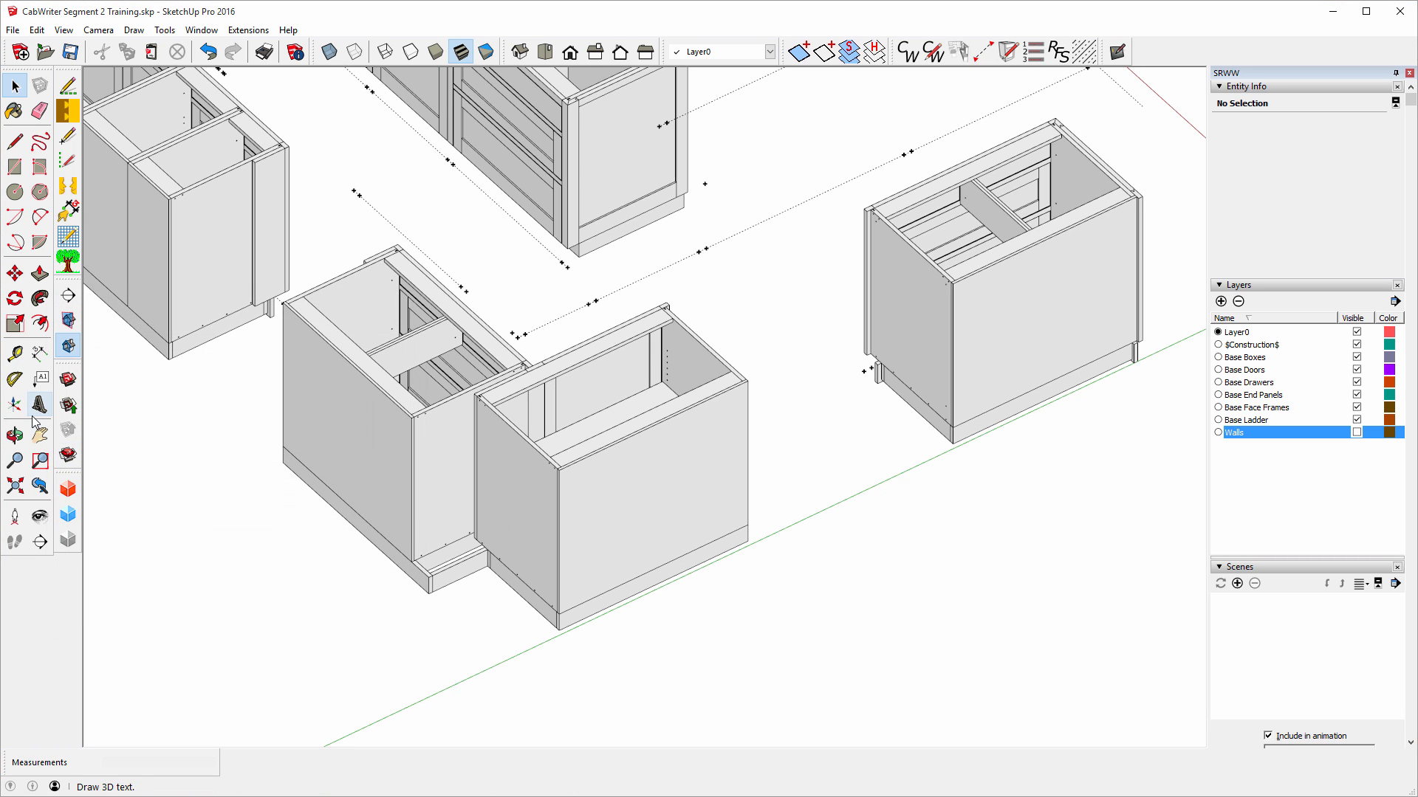
Orbit around the cabinets, hide the Base Doors layer to look inside, then undo to restore doors.
click(15, 436)
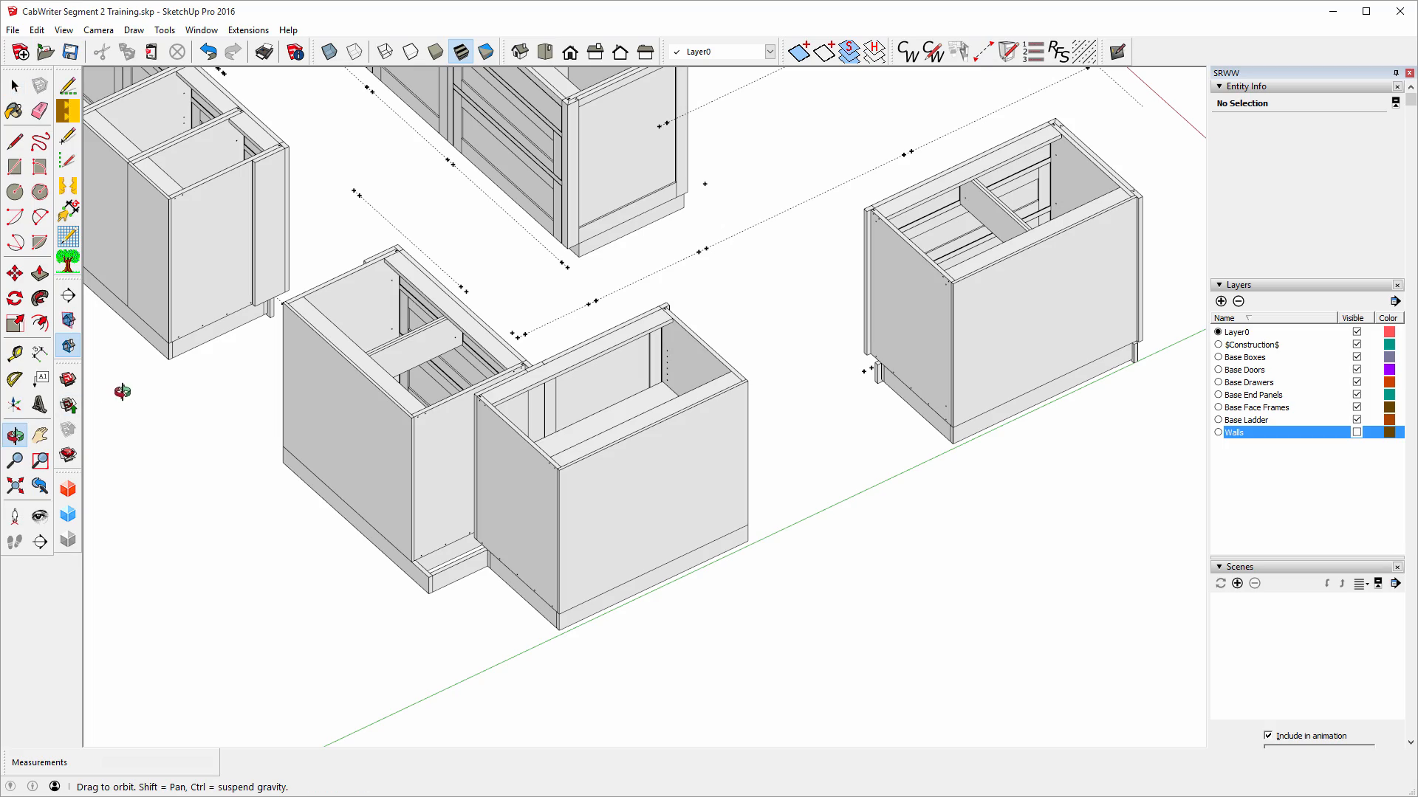
drag(121, 389, 1089, 267)
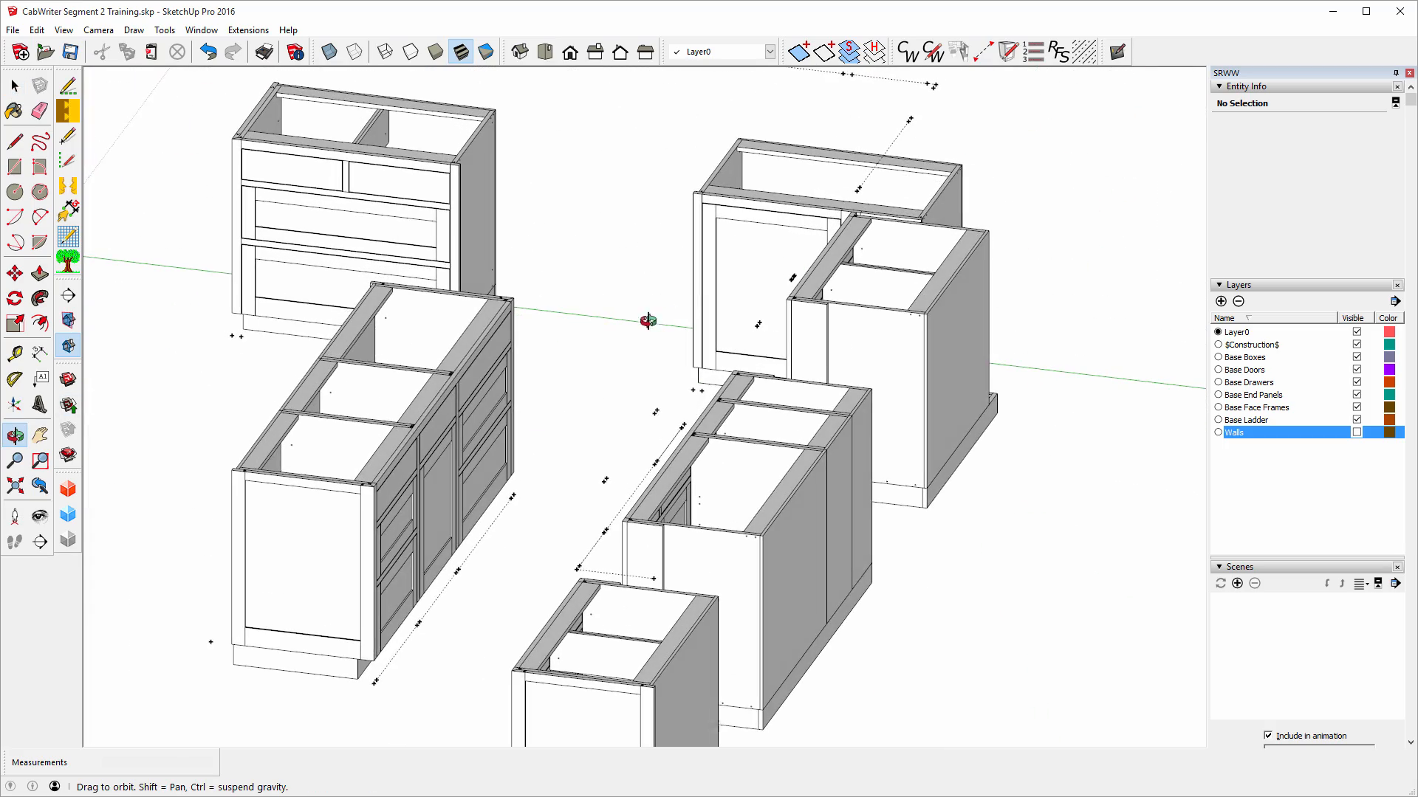
drag(651, 320, 990, 339)
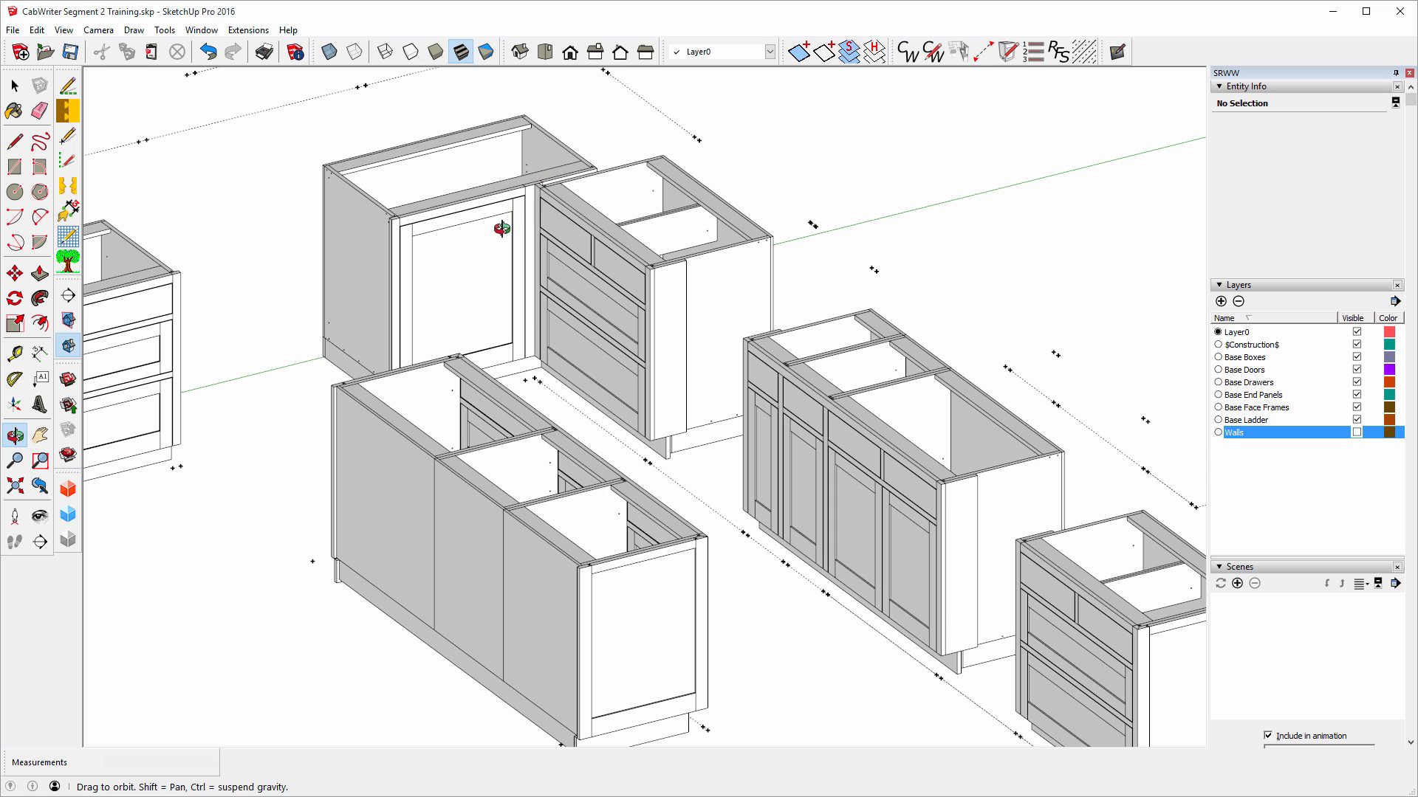
mouse_move(500, 231)
mouse_down()
mouse_move(497, 196)
mouse_move(491, 237)
mouse_move(522, 244)
mouse_up()
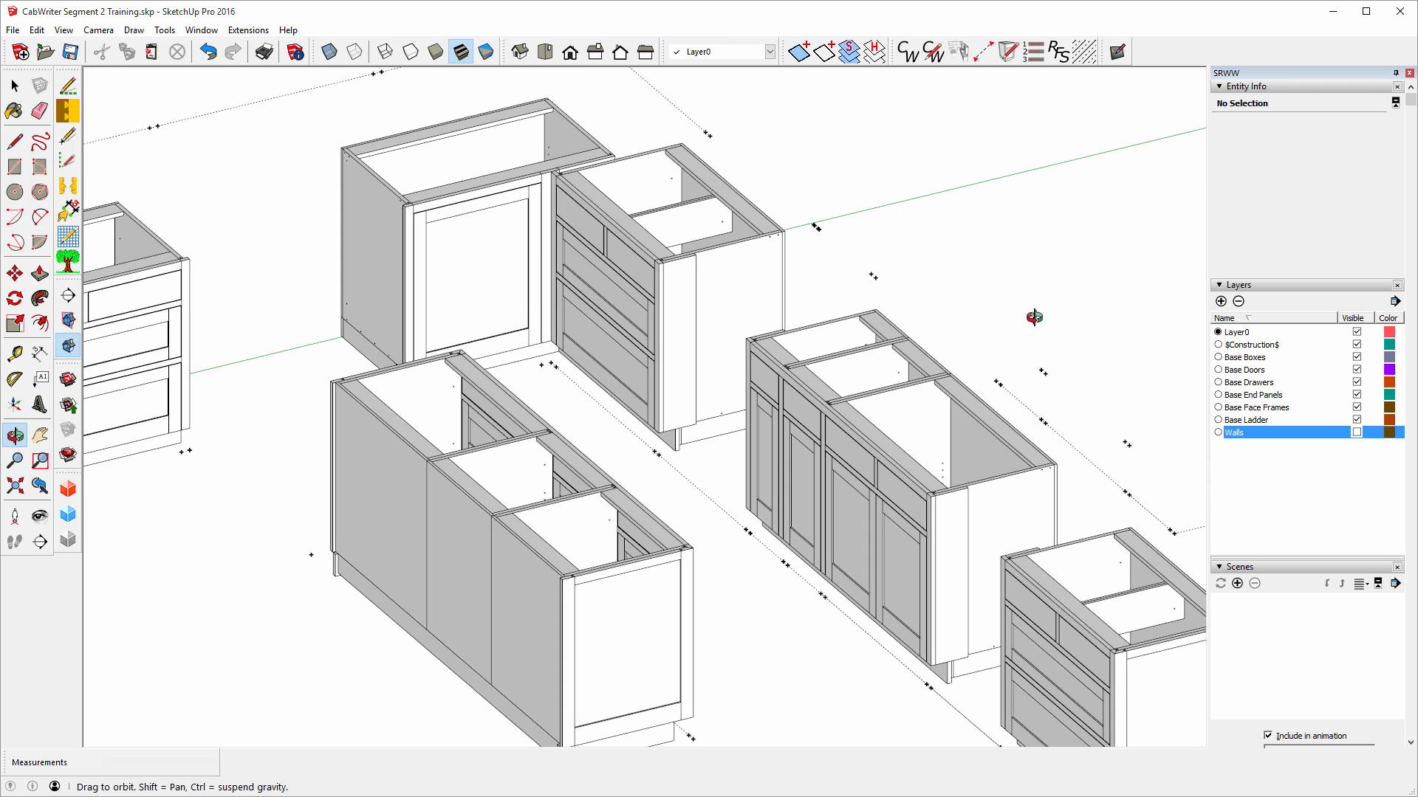
click(1356, 369)
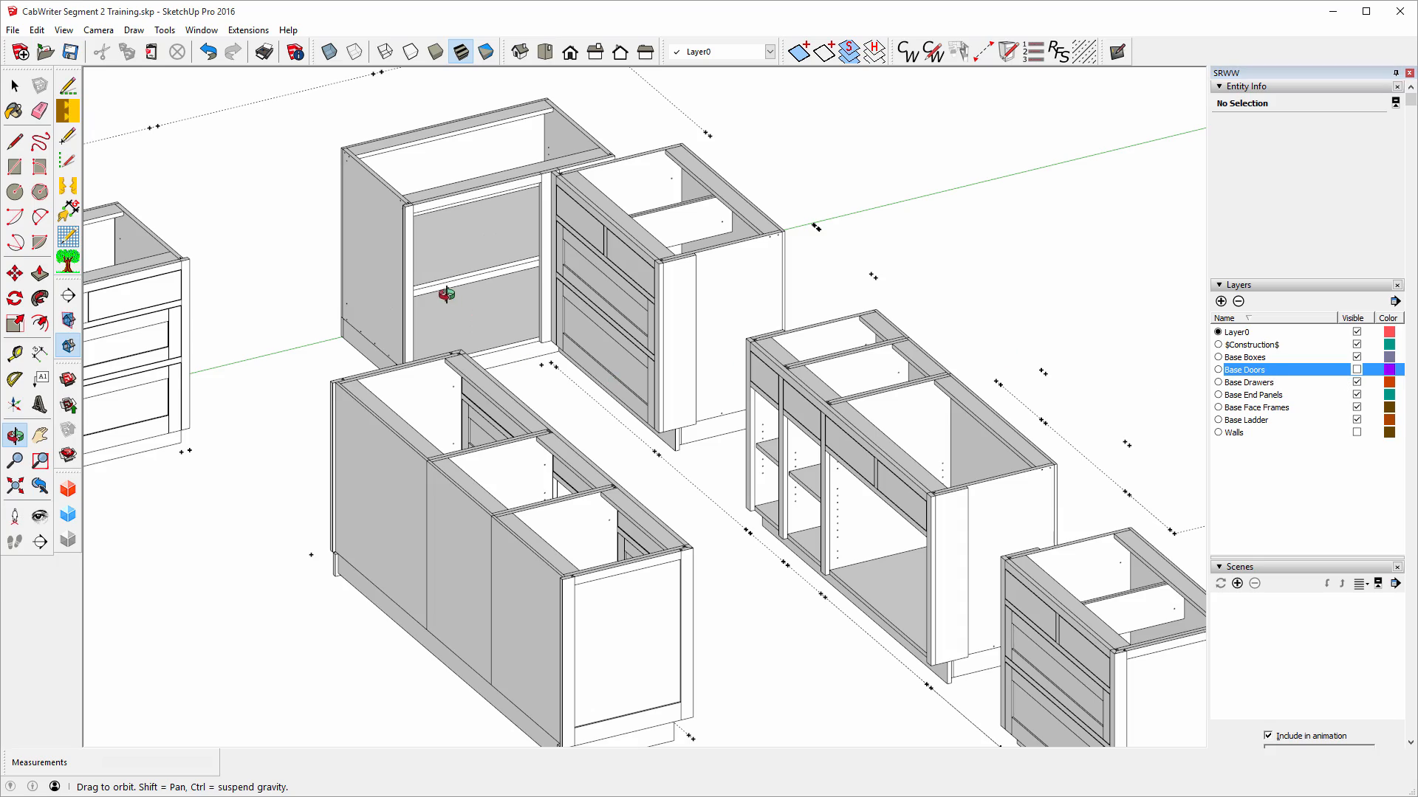
drag(446, 294, 539, 291)
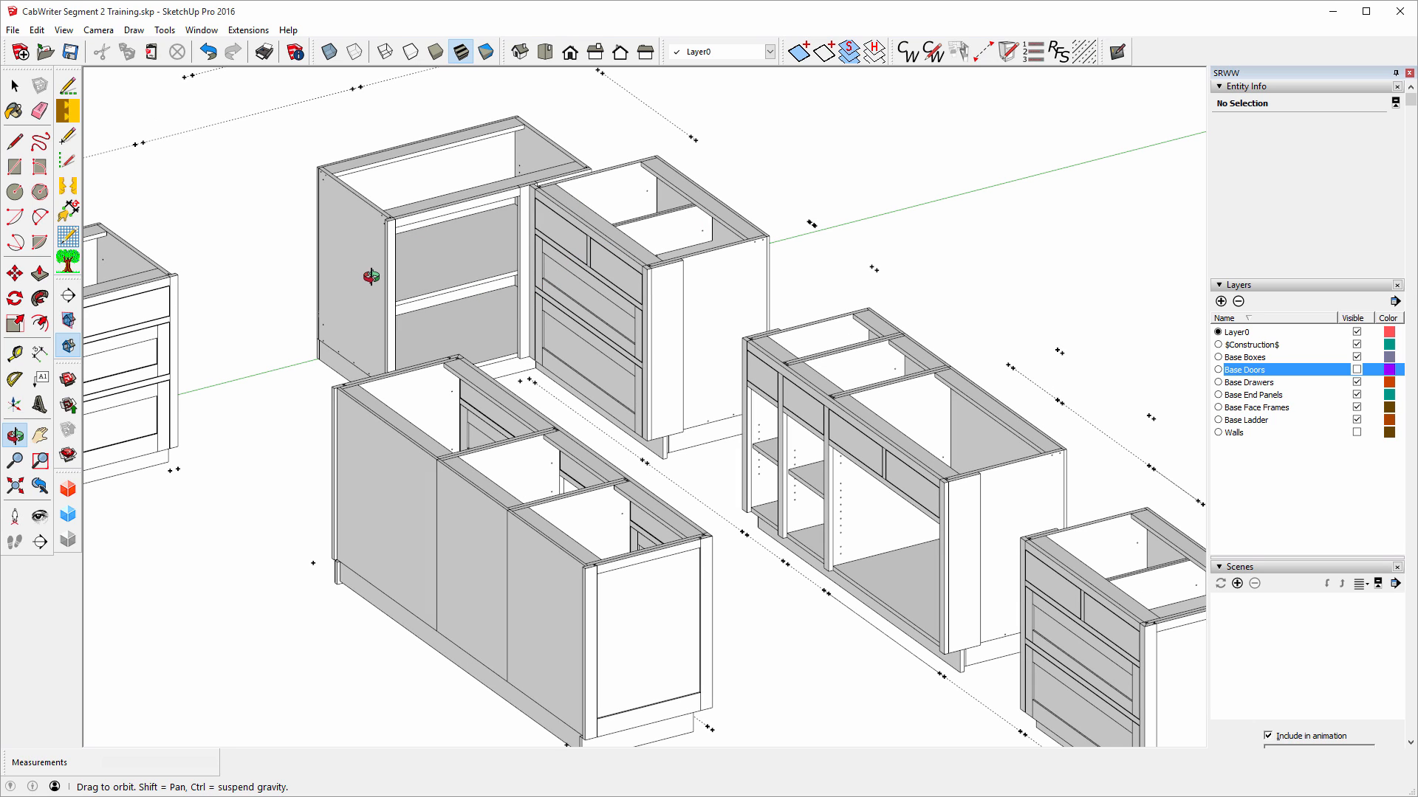
click(209, 52)
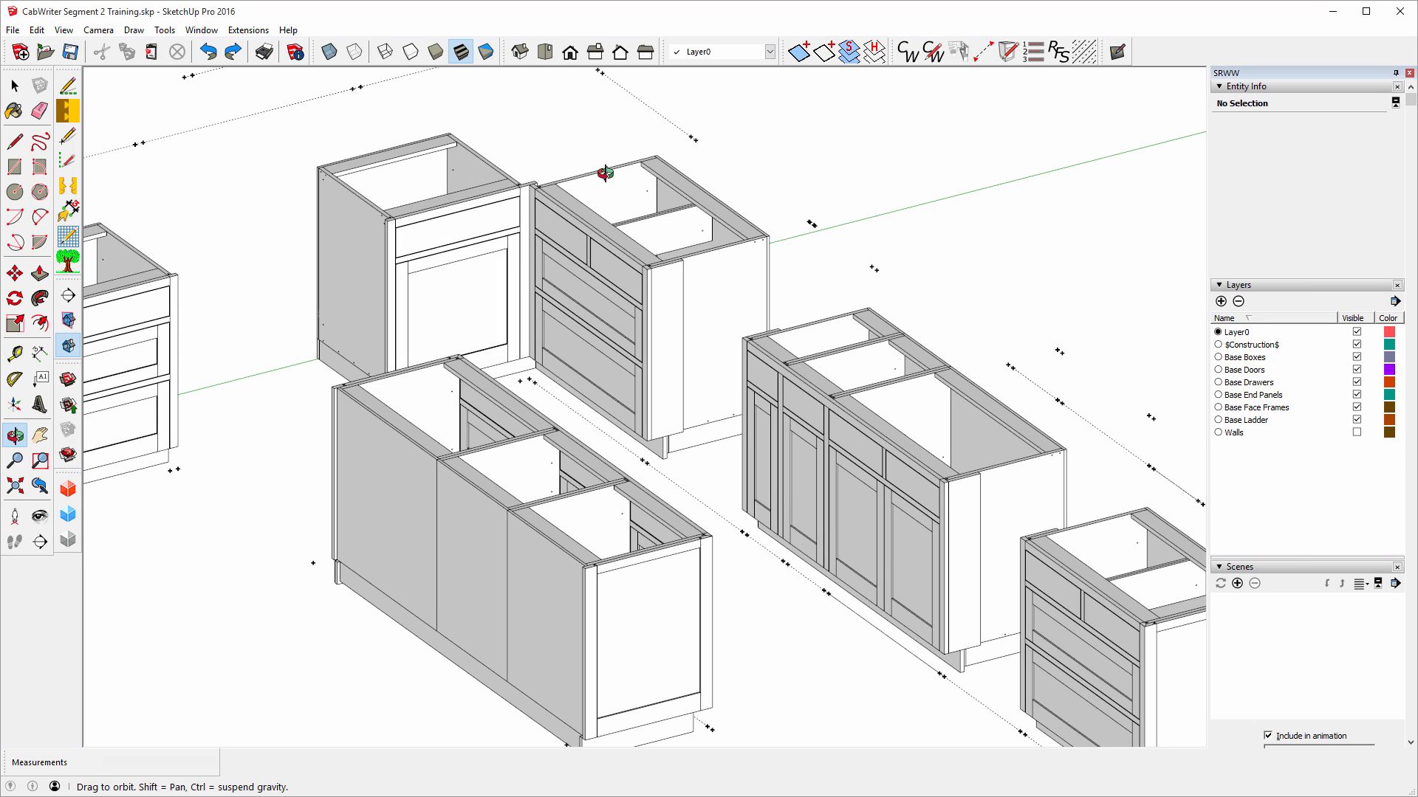
Show the whole cabinet layout in the standard isometric view, zoomed to fill the window.
mouse_move(785, 170)
mouse_down()
mouse_move(516, 300)
mouse_move(668, 247)
mouse_move(781, 181)
mouse_up()
scroll(781, 182, down, 6)
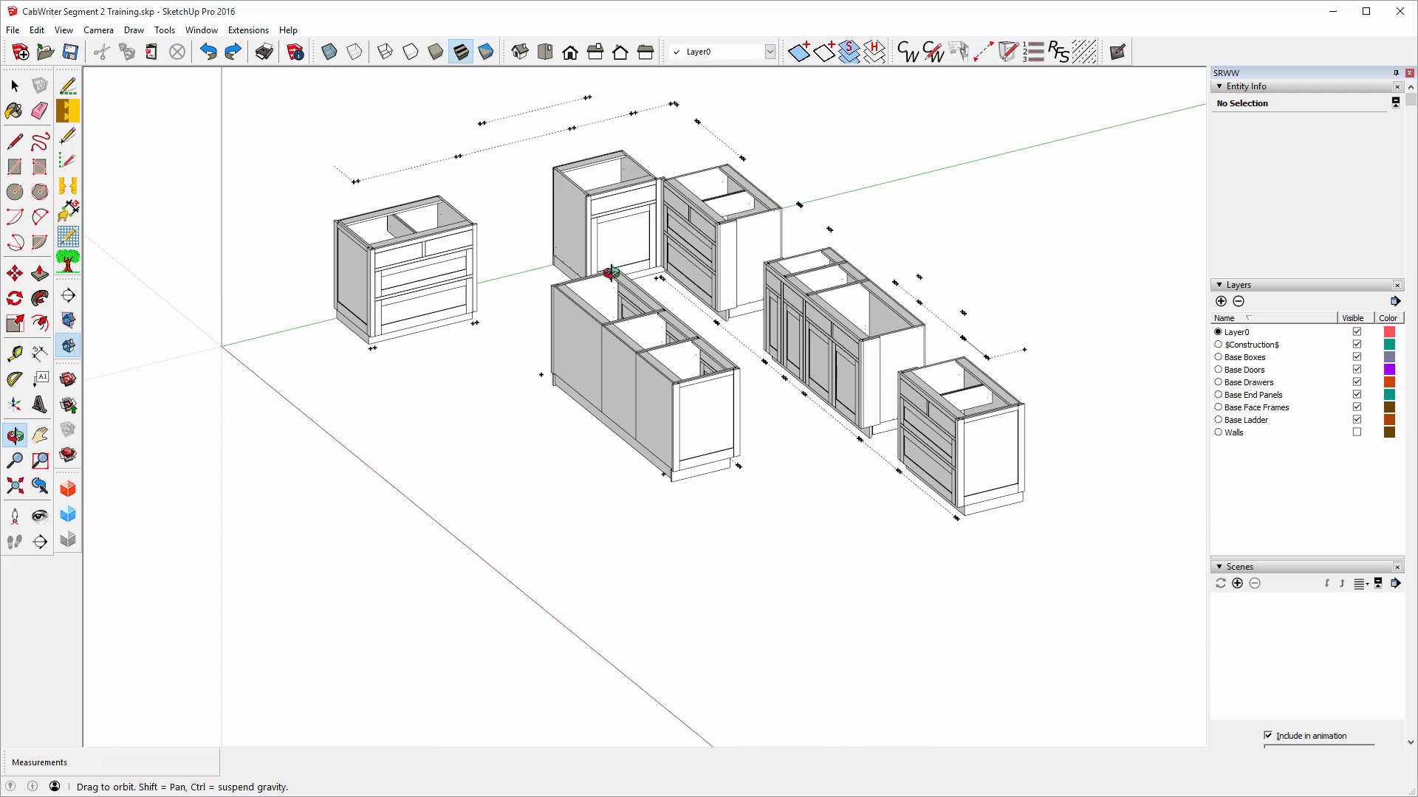
drag(496, 339, 553, 328)
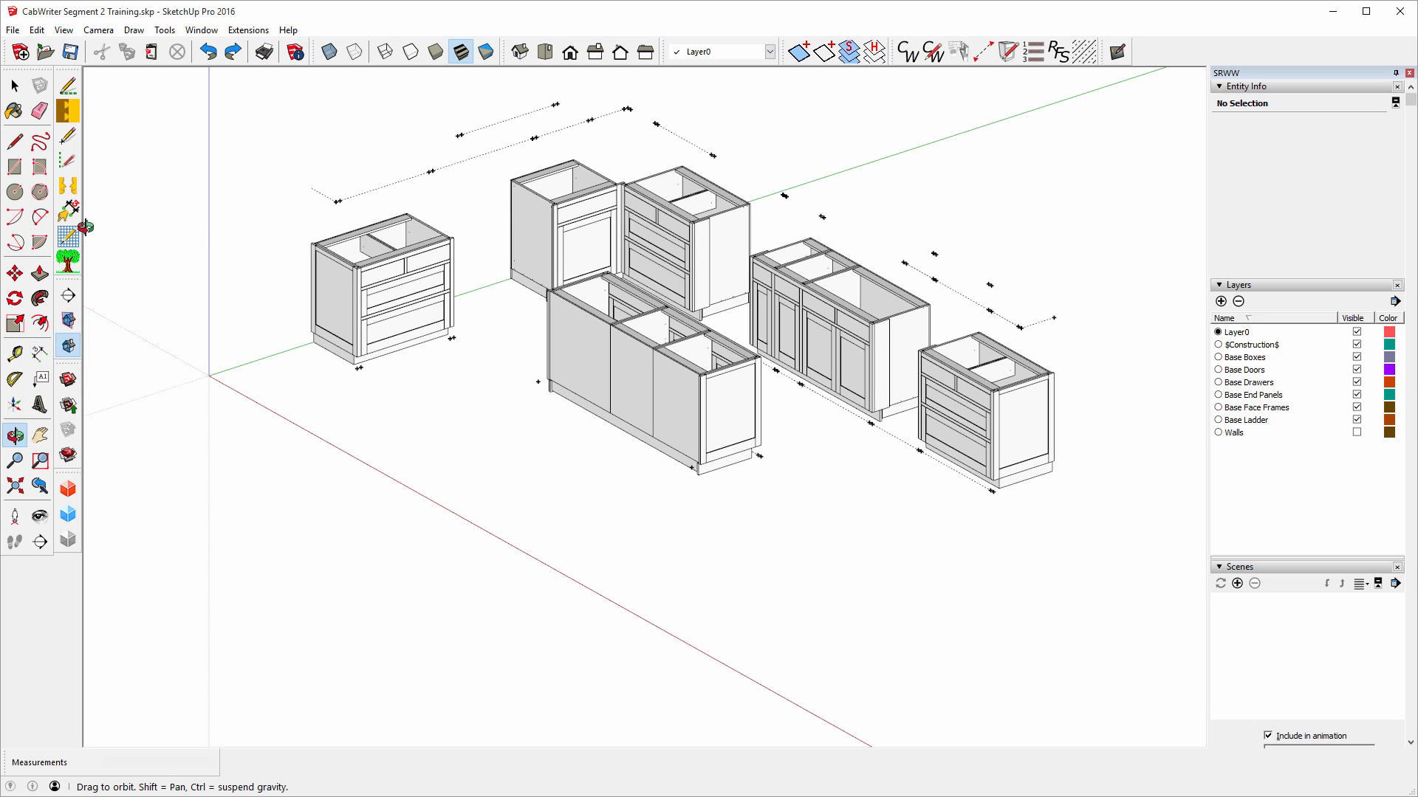
click(570, 53)
click(519, 51)
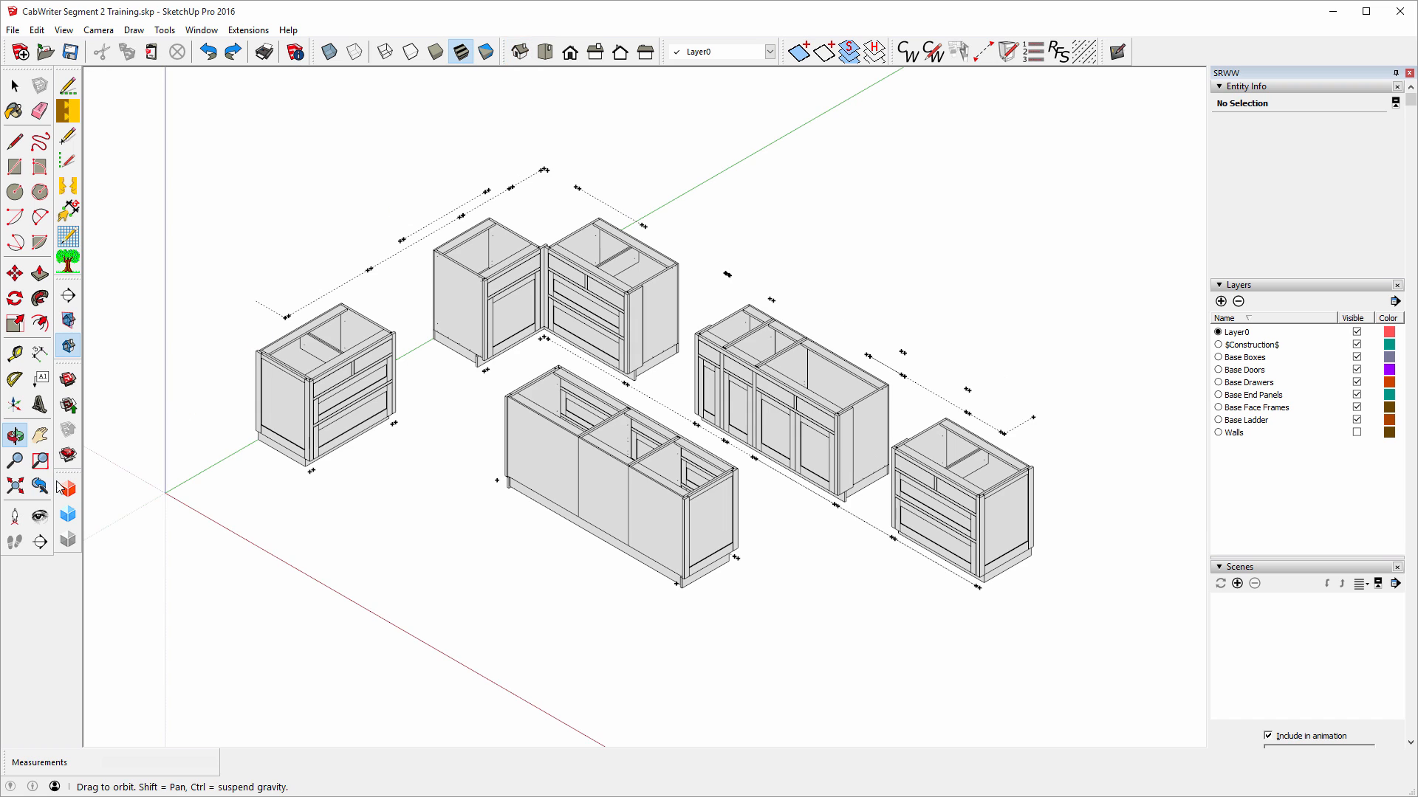
click(14, 489)
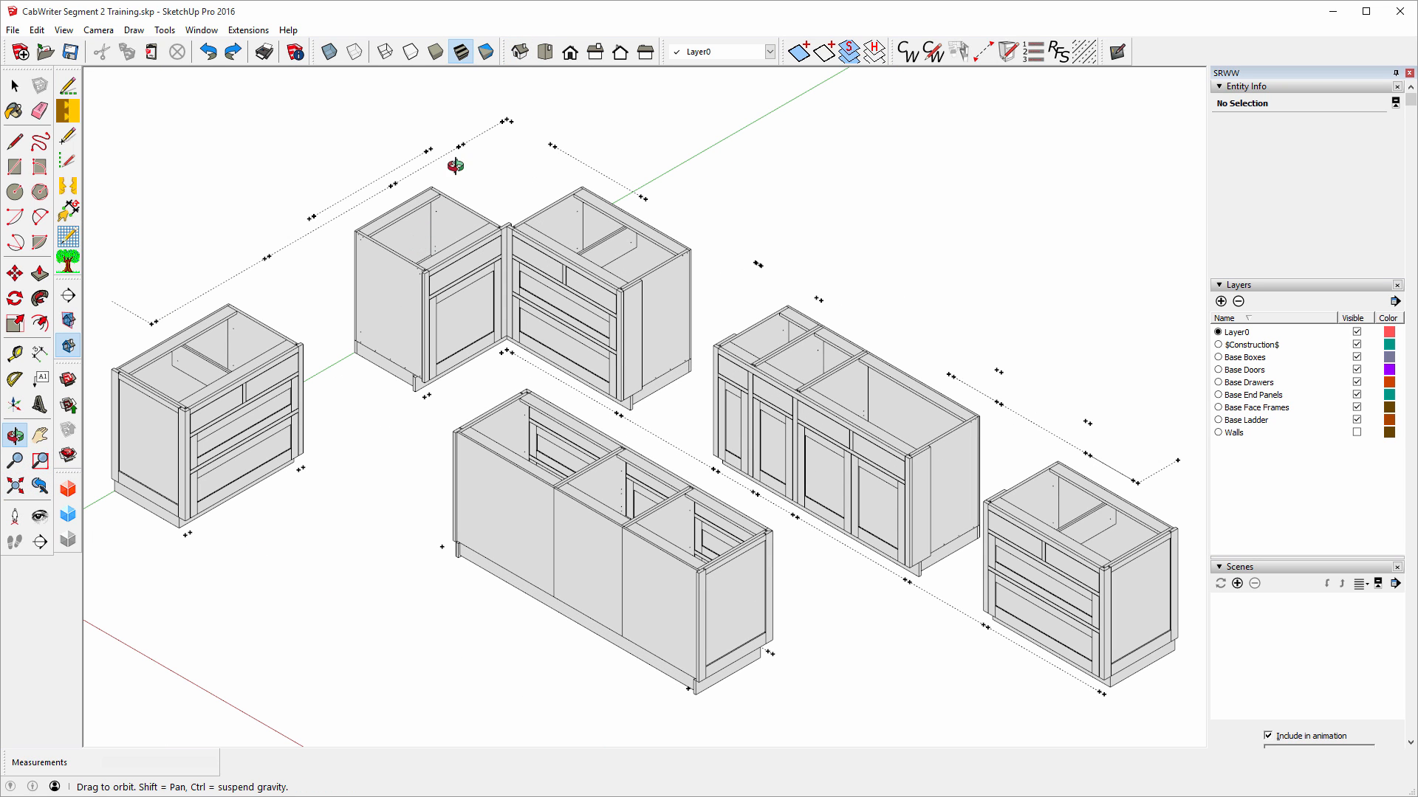